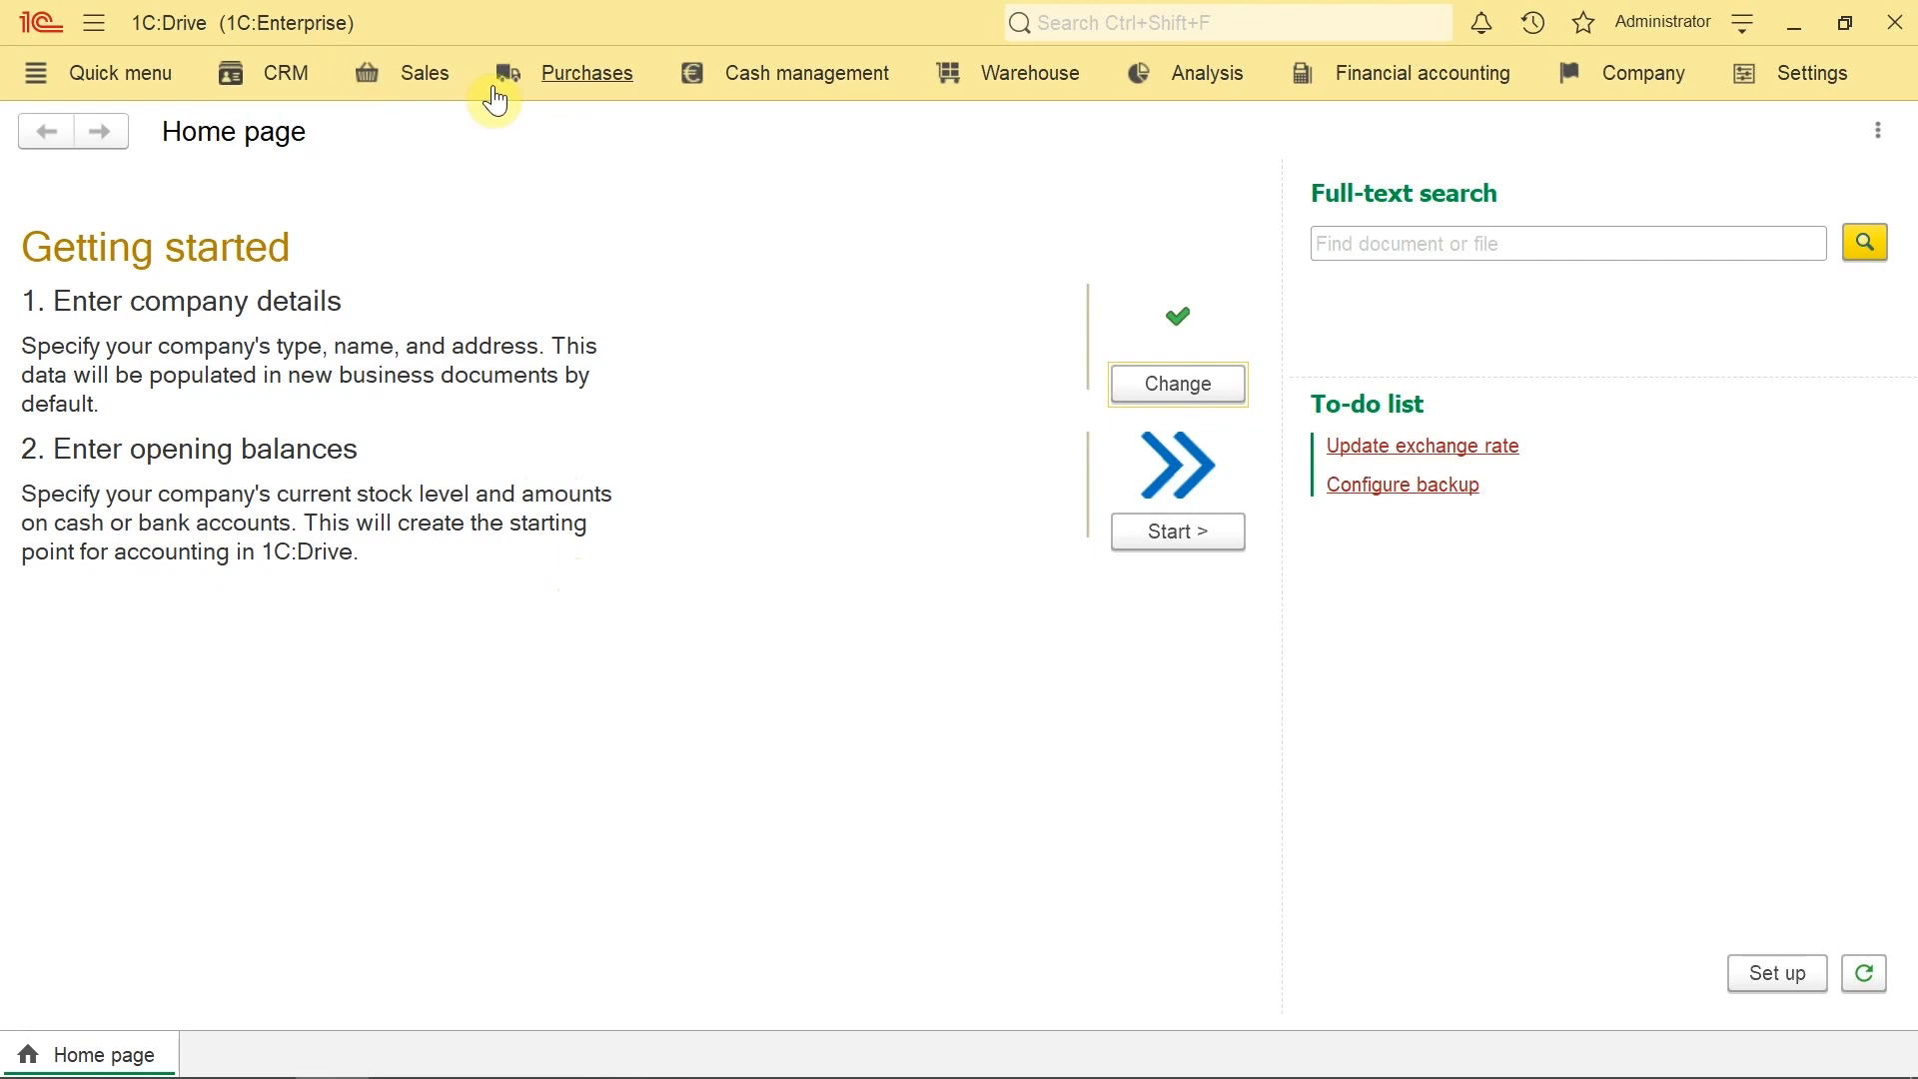
Step: Open the product list in the sales section and start creating a new product
{"action": "left_click", "coordinate": [427, 81]}
{"action": "left_click", "coordinate": [70, 714]}
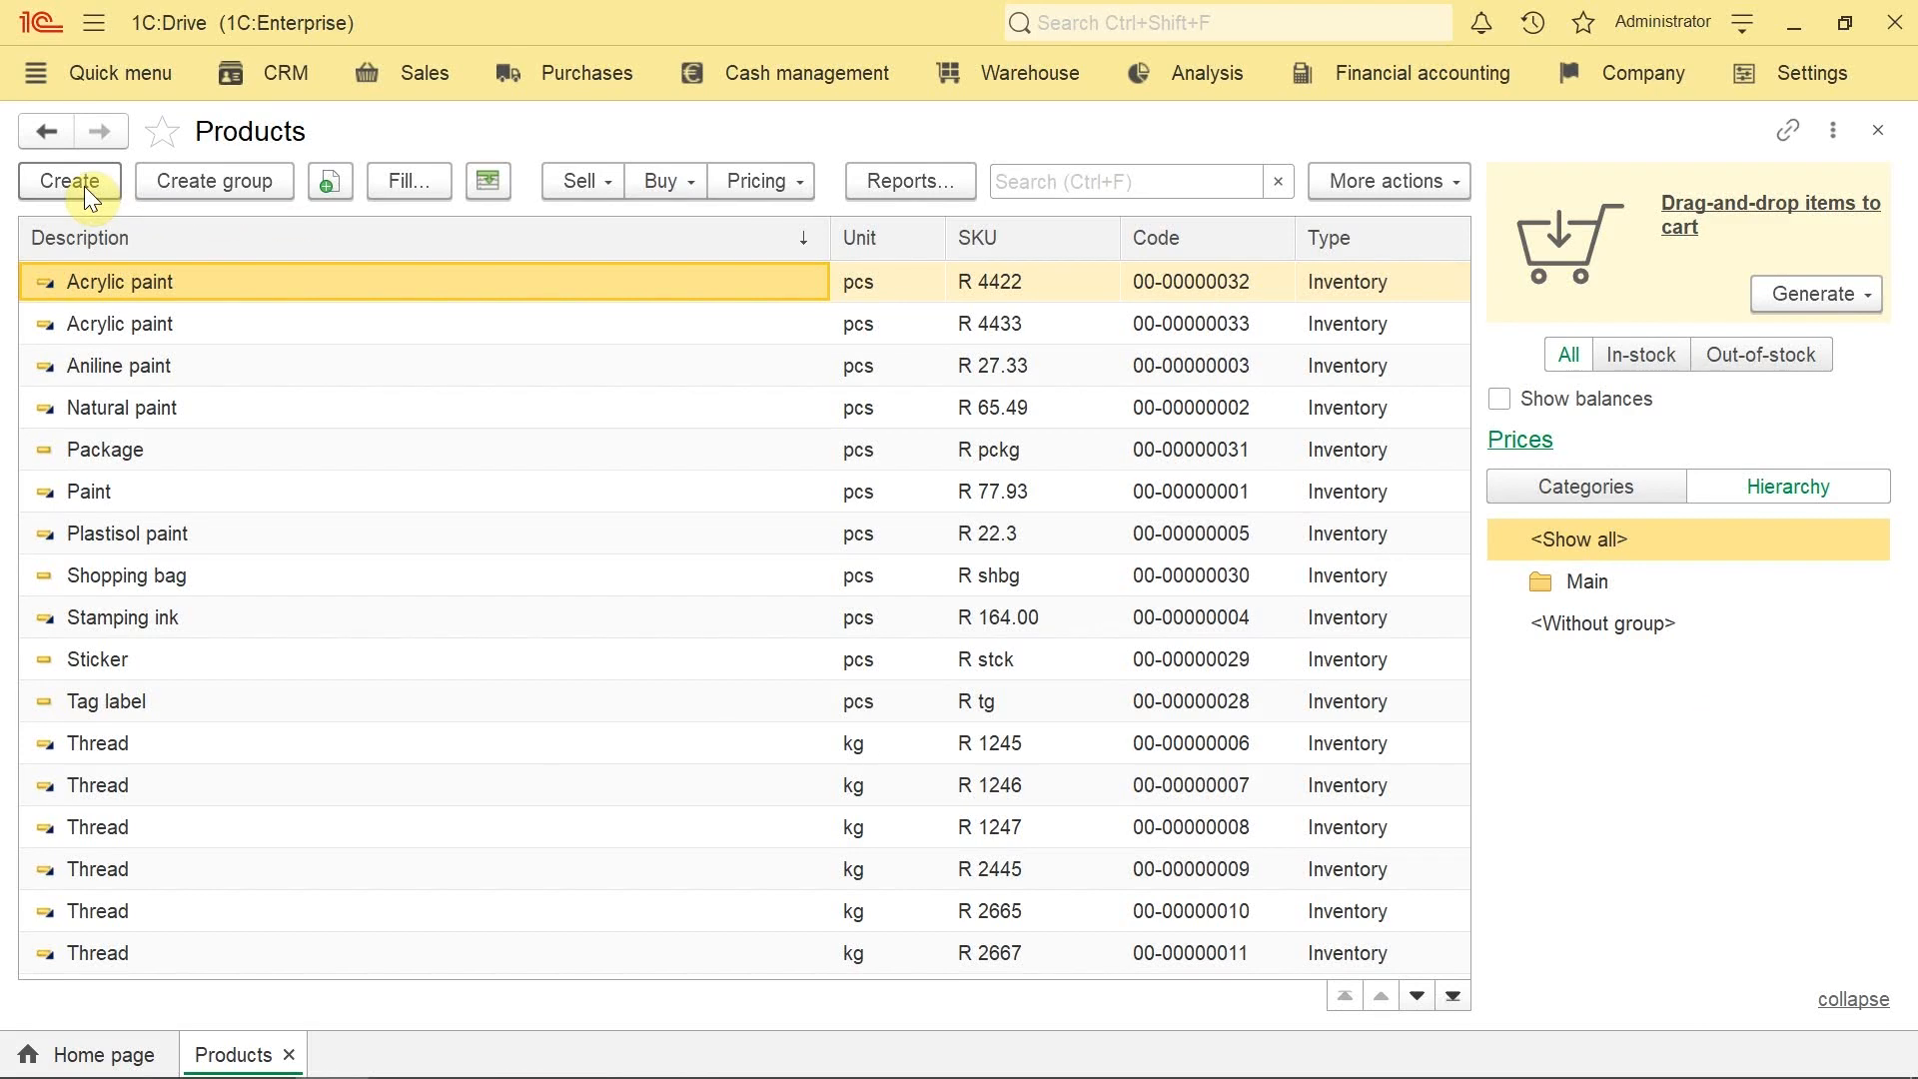
{"action": "left_click", "coordinate": [70, 181]}
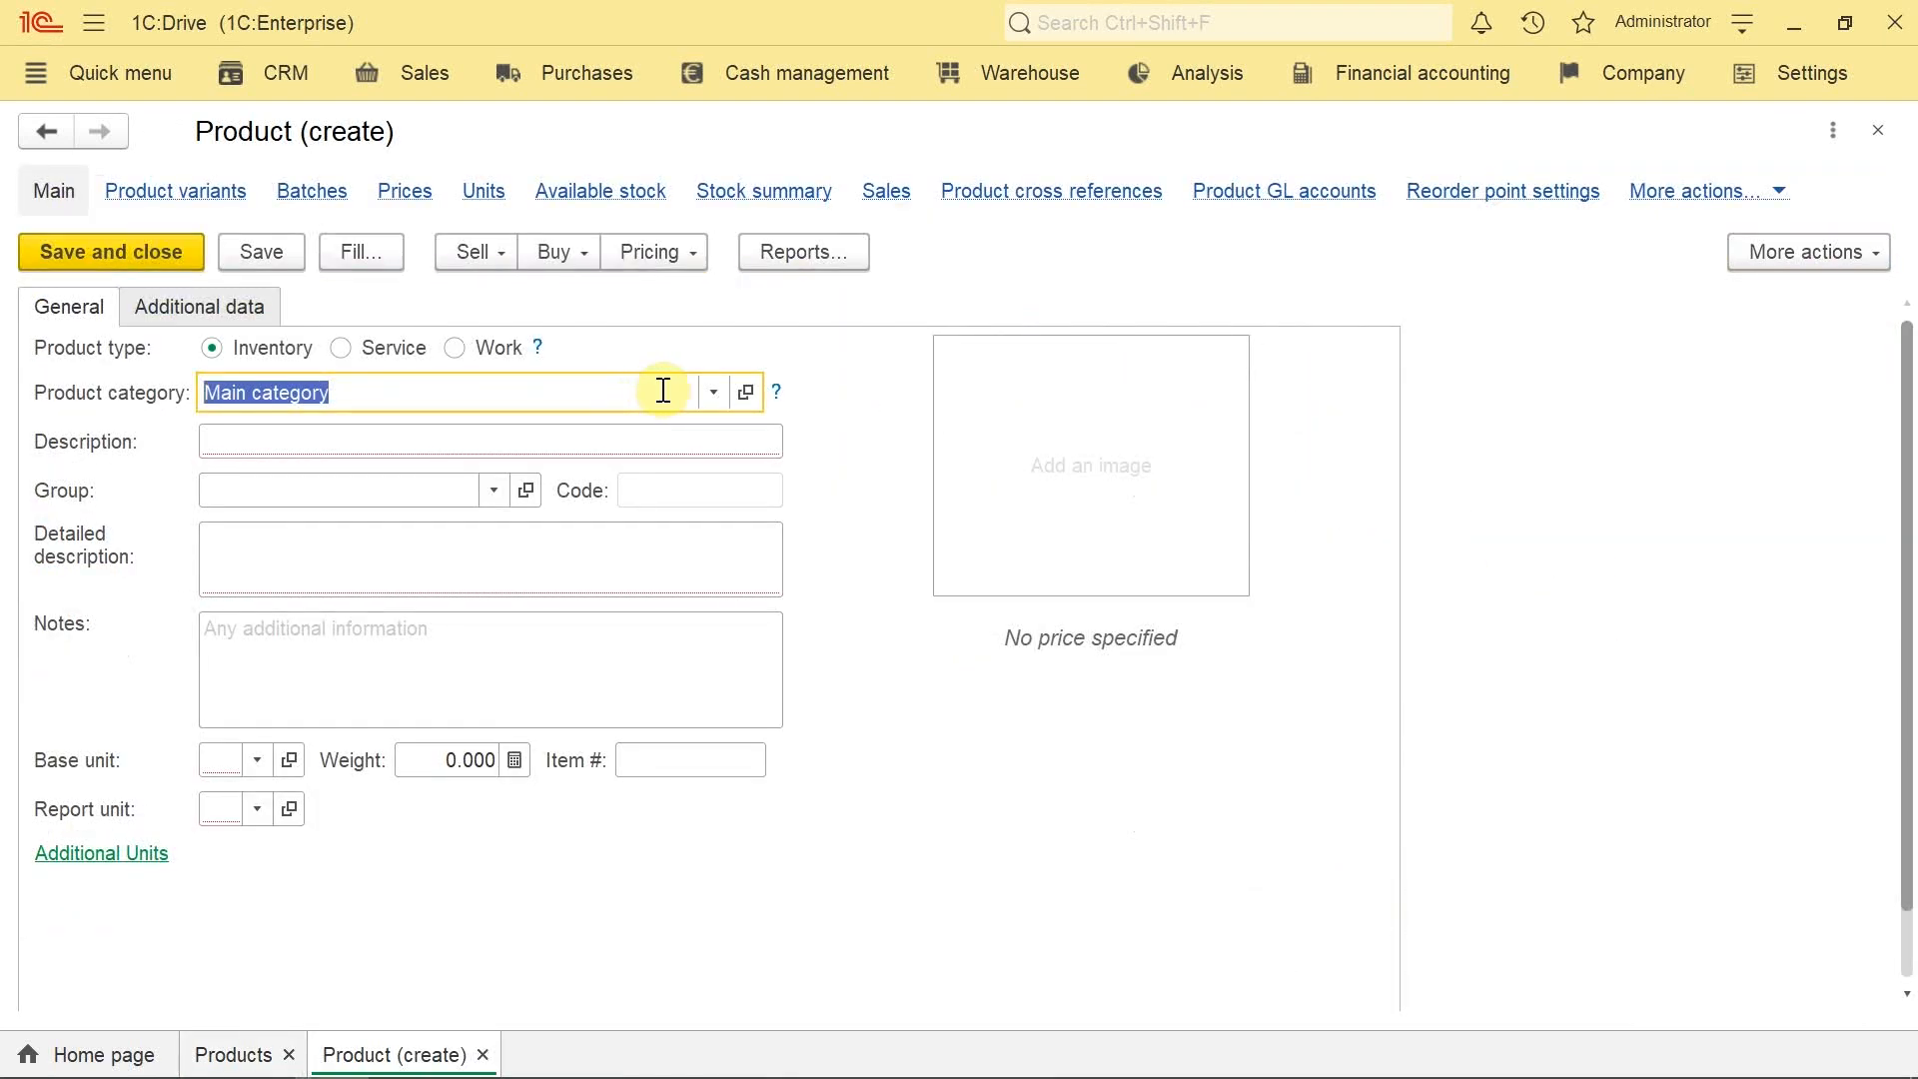
Step: Start a new product category from the product's category field and set its description to Paints
{"action": "left_click", "coordinate": [716, 391]}
{"action": "left_click", "coordinate": [348, 512]}
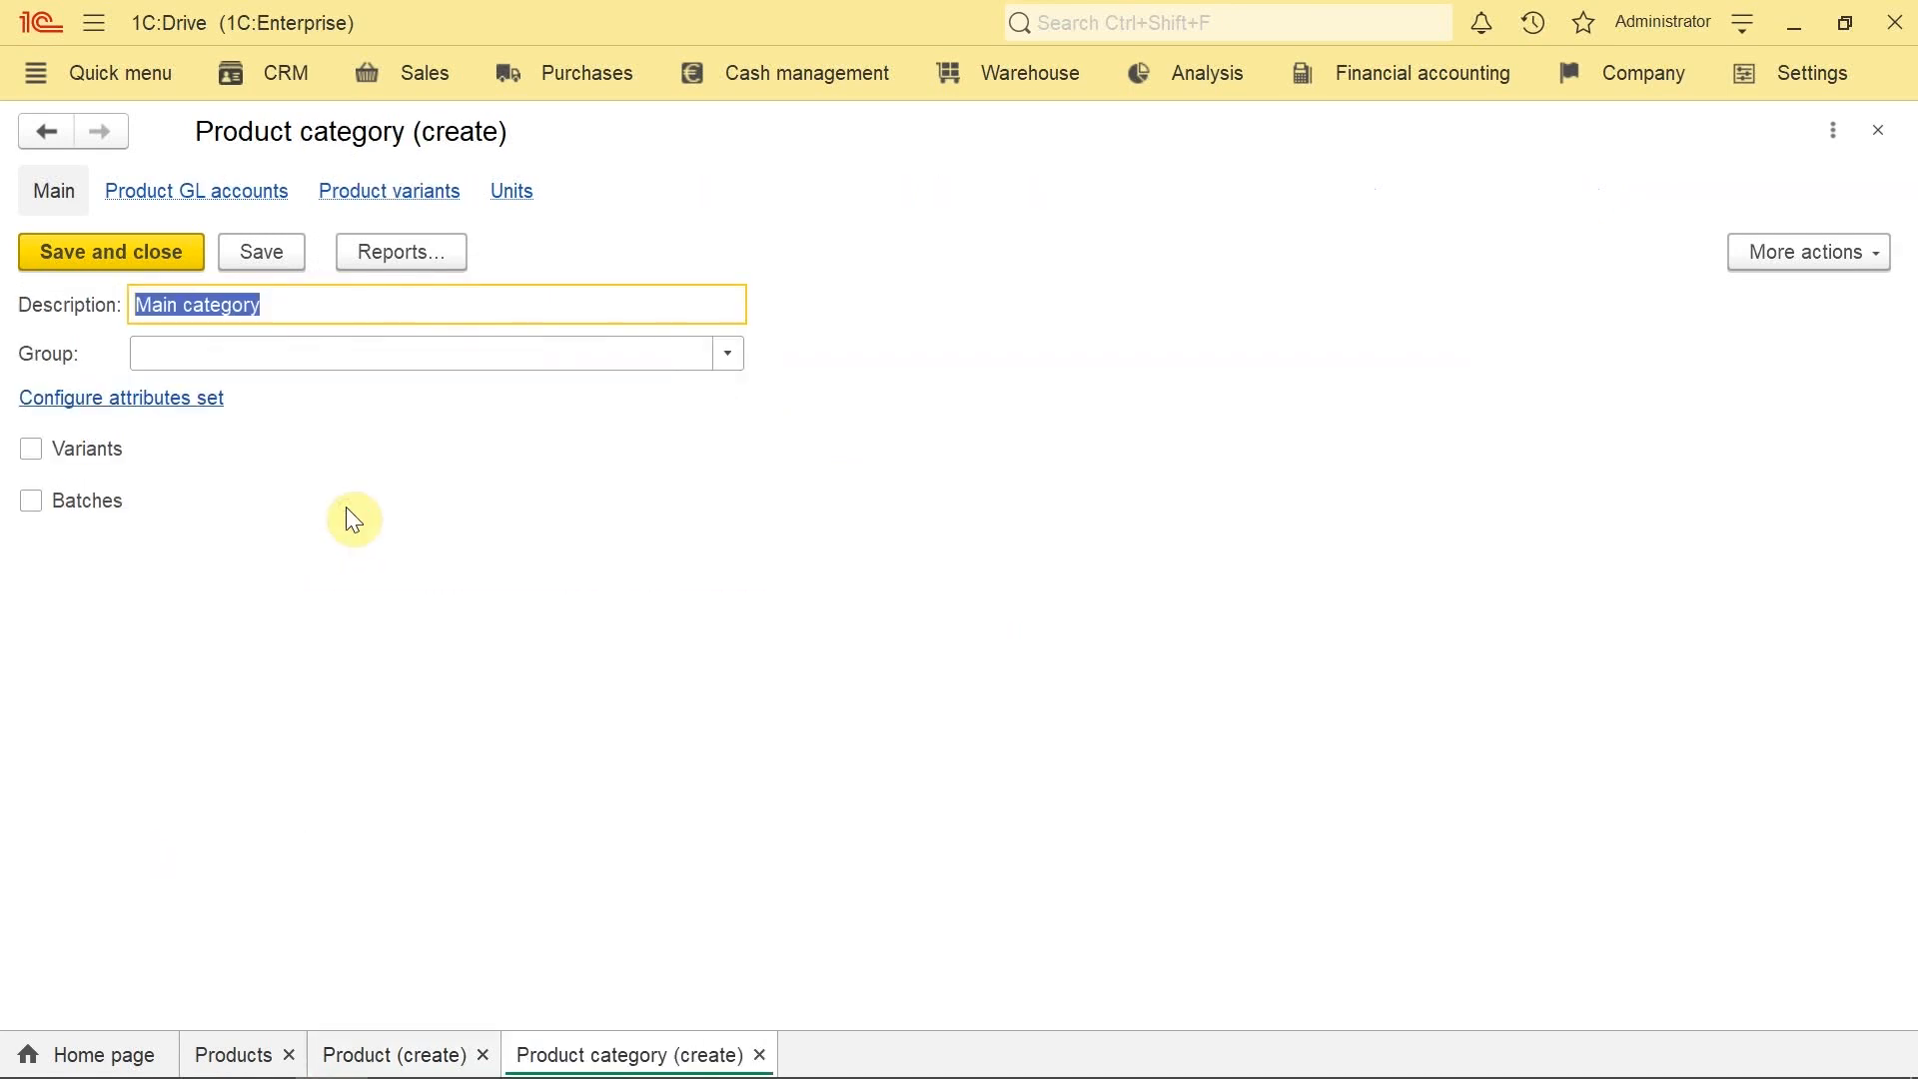
{"action": "left_click", "coordinate": [190, 365]}
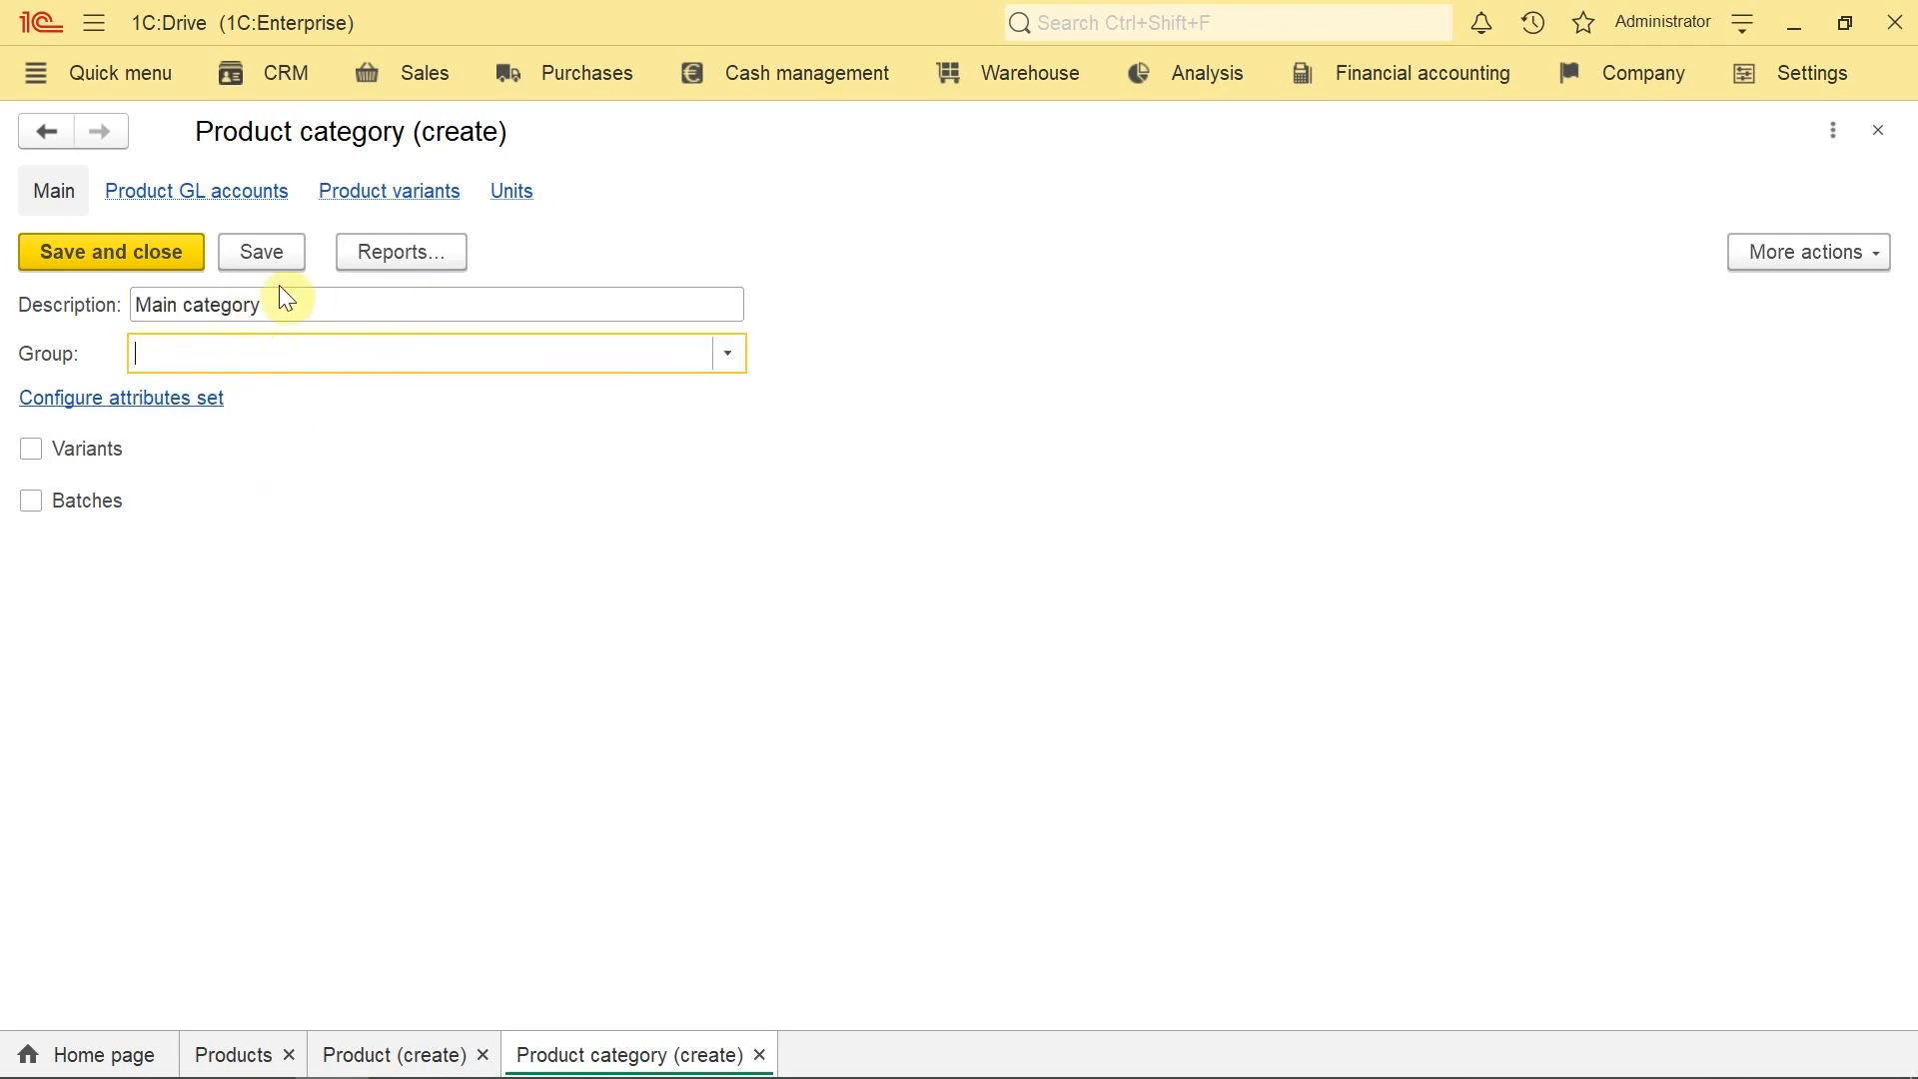
{"action": "left_click", "coordinate": [373, 306]}
{"action": "type", "text": "Paints"}
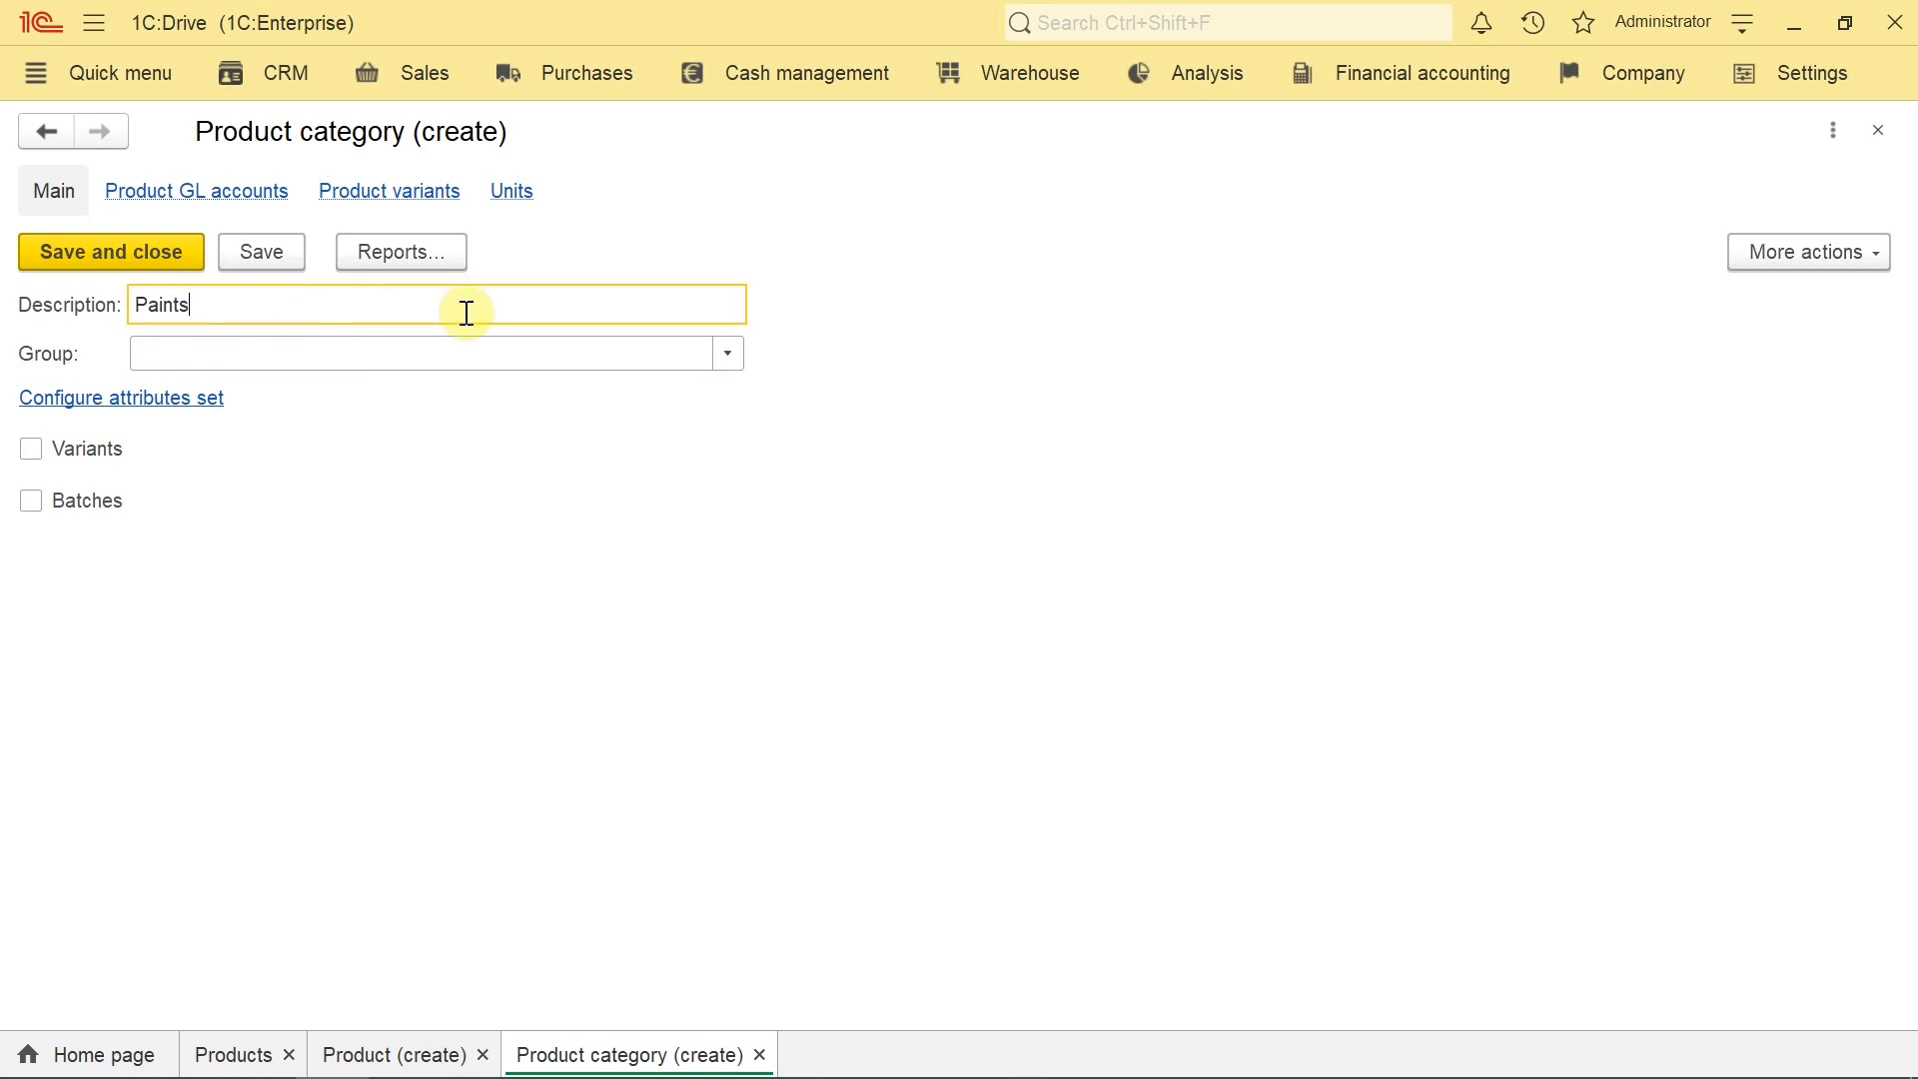
{"action": "key", "text": "Tab"}
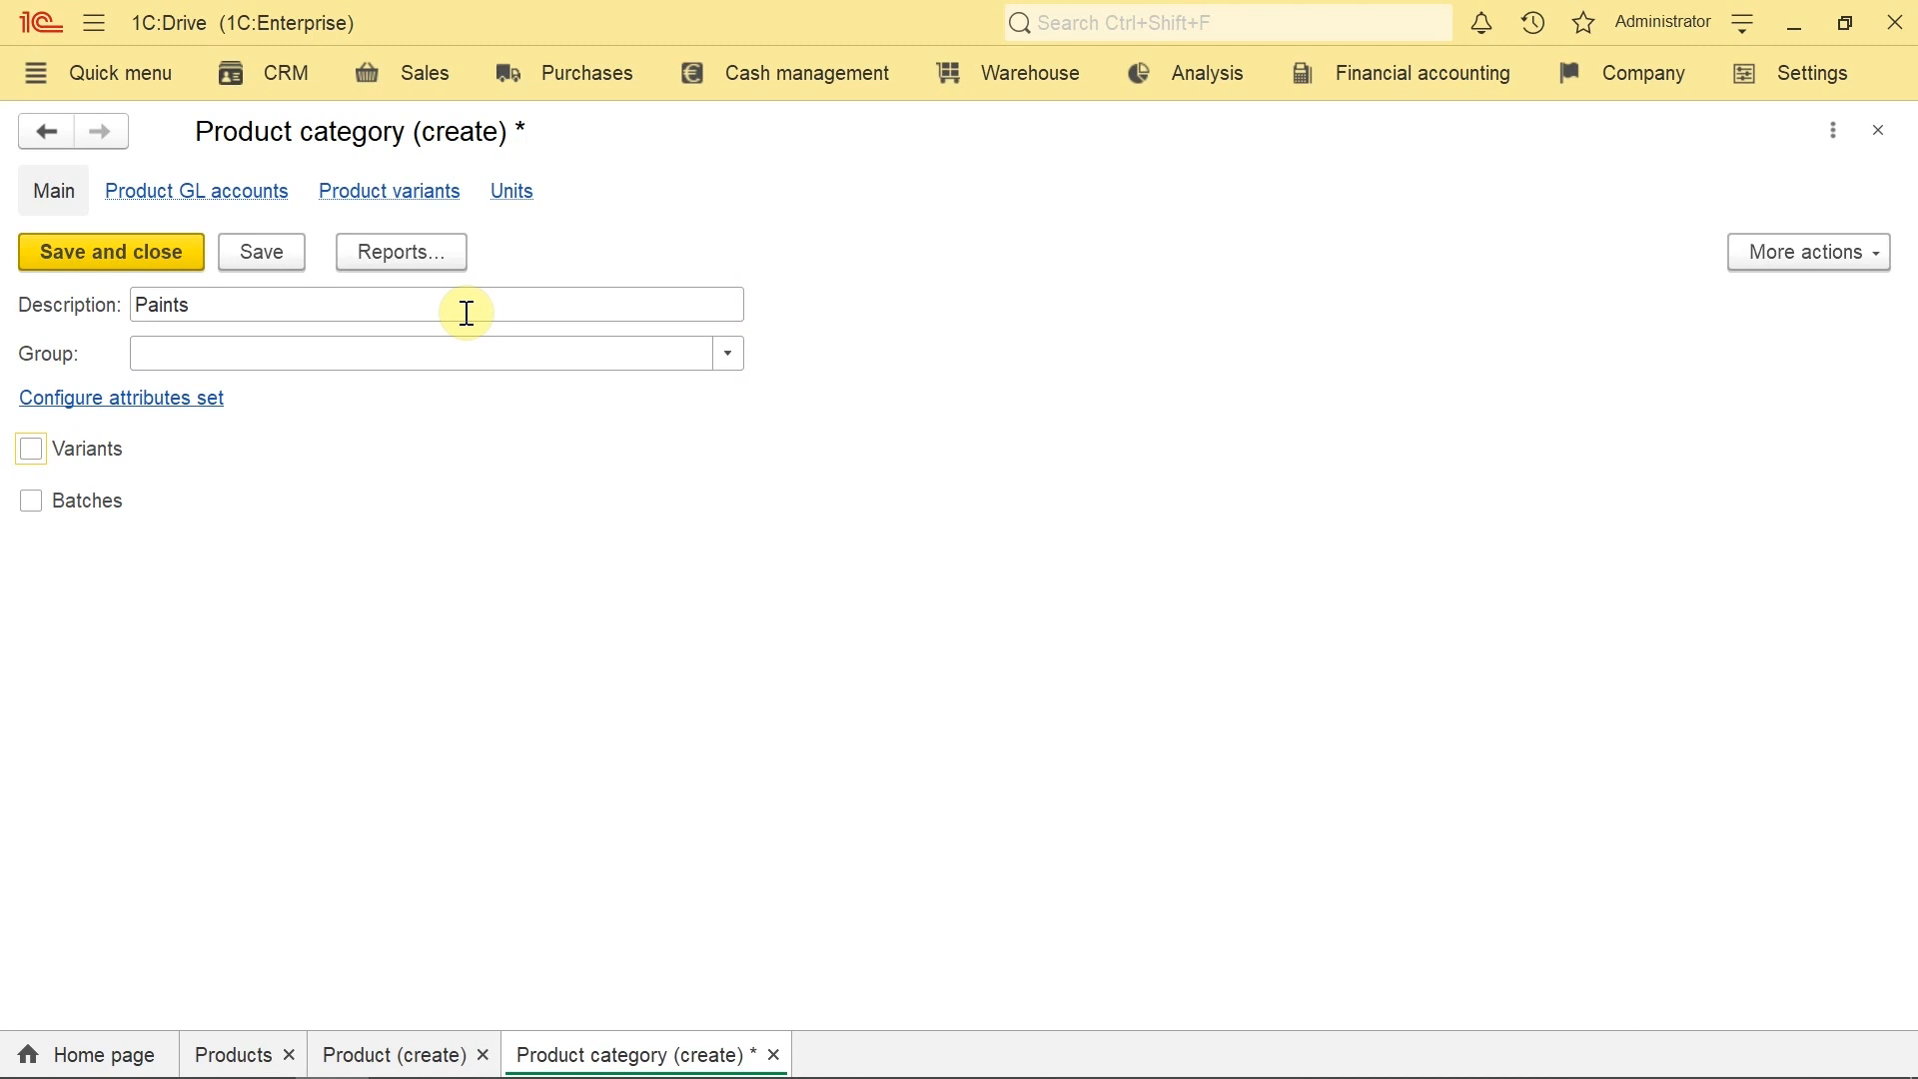
Step: Enable variants and batches for the Paints category and start new batch settings described as "Main setting for paints"
{"action": "left_click", "coordinate": [31, 500]}
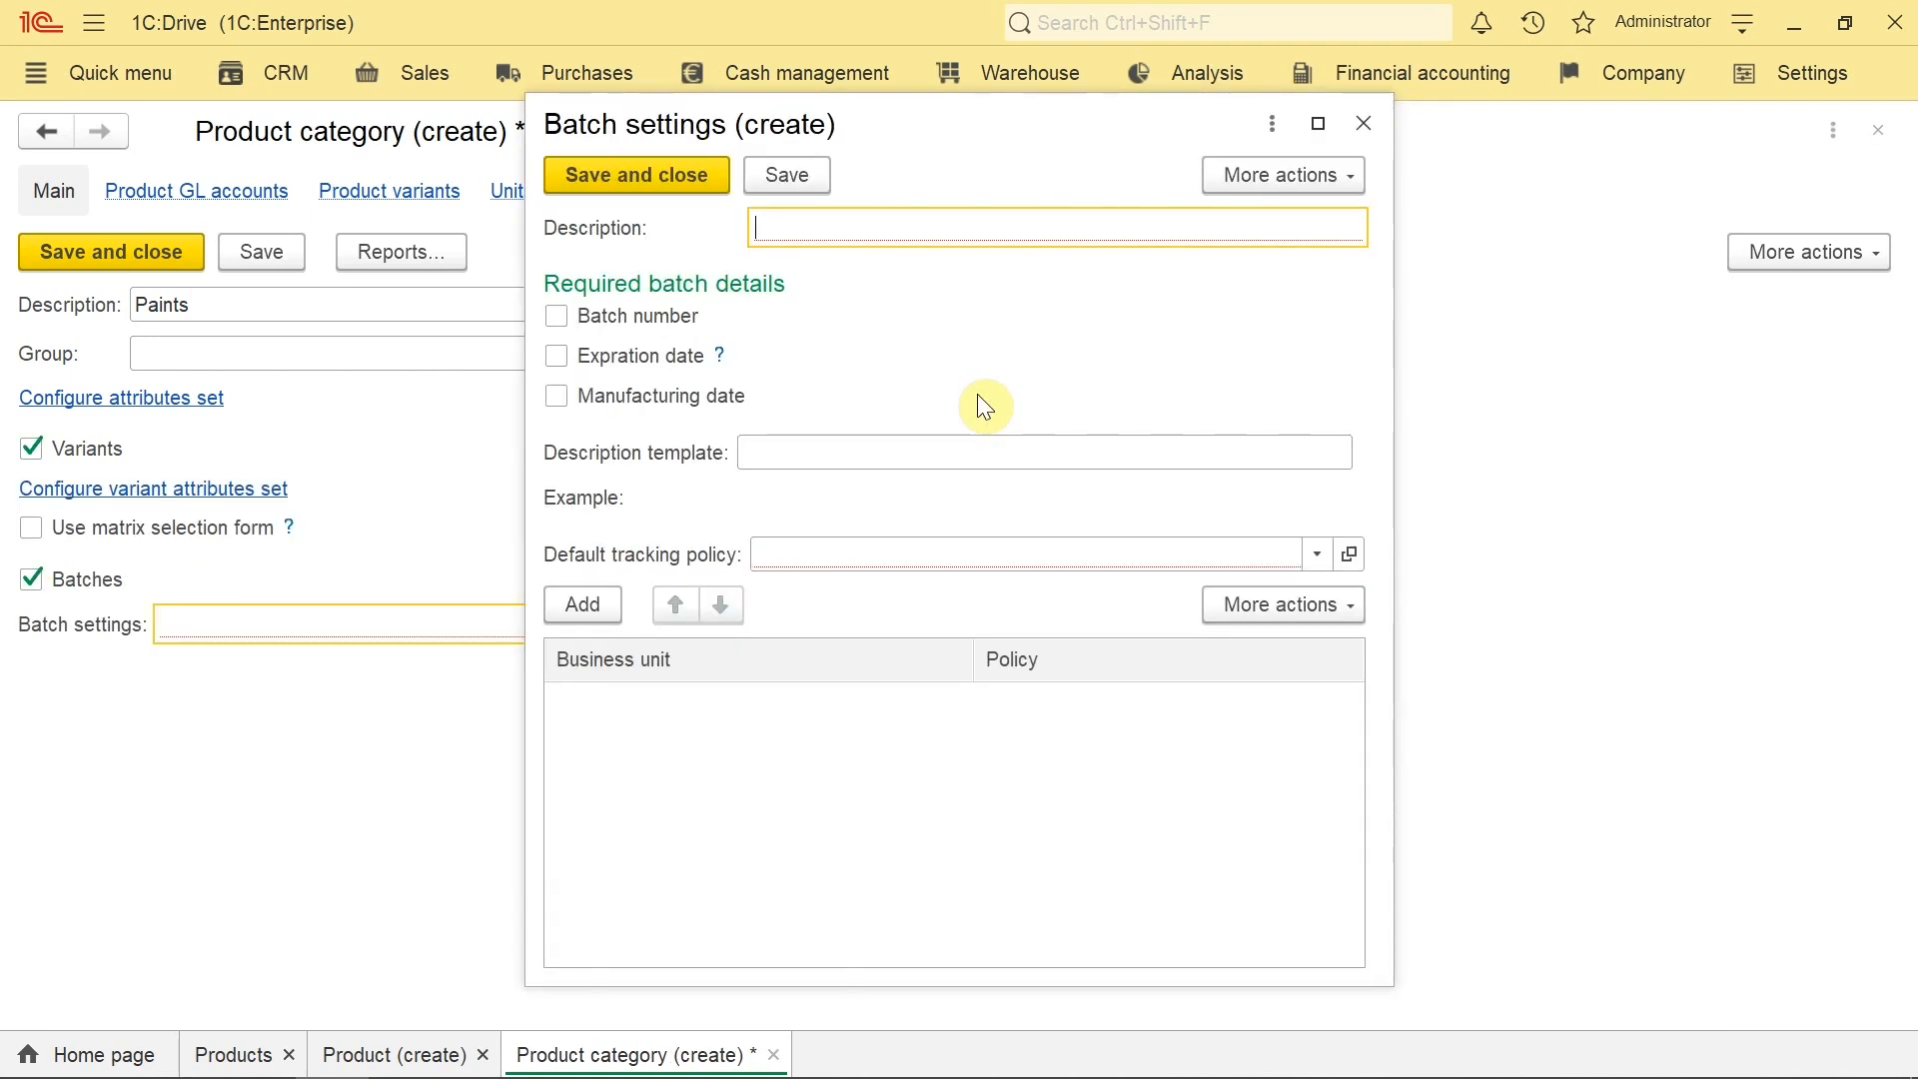
{"action": "type", "text": "Mai"}
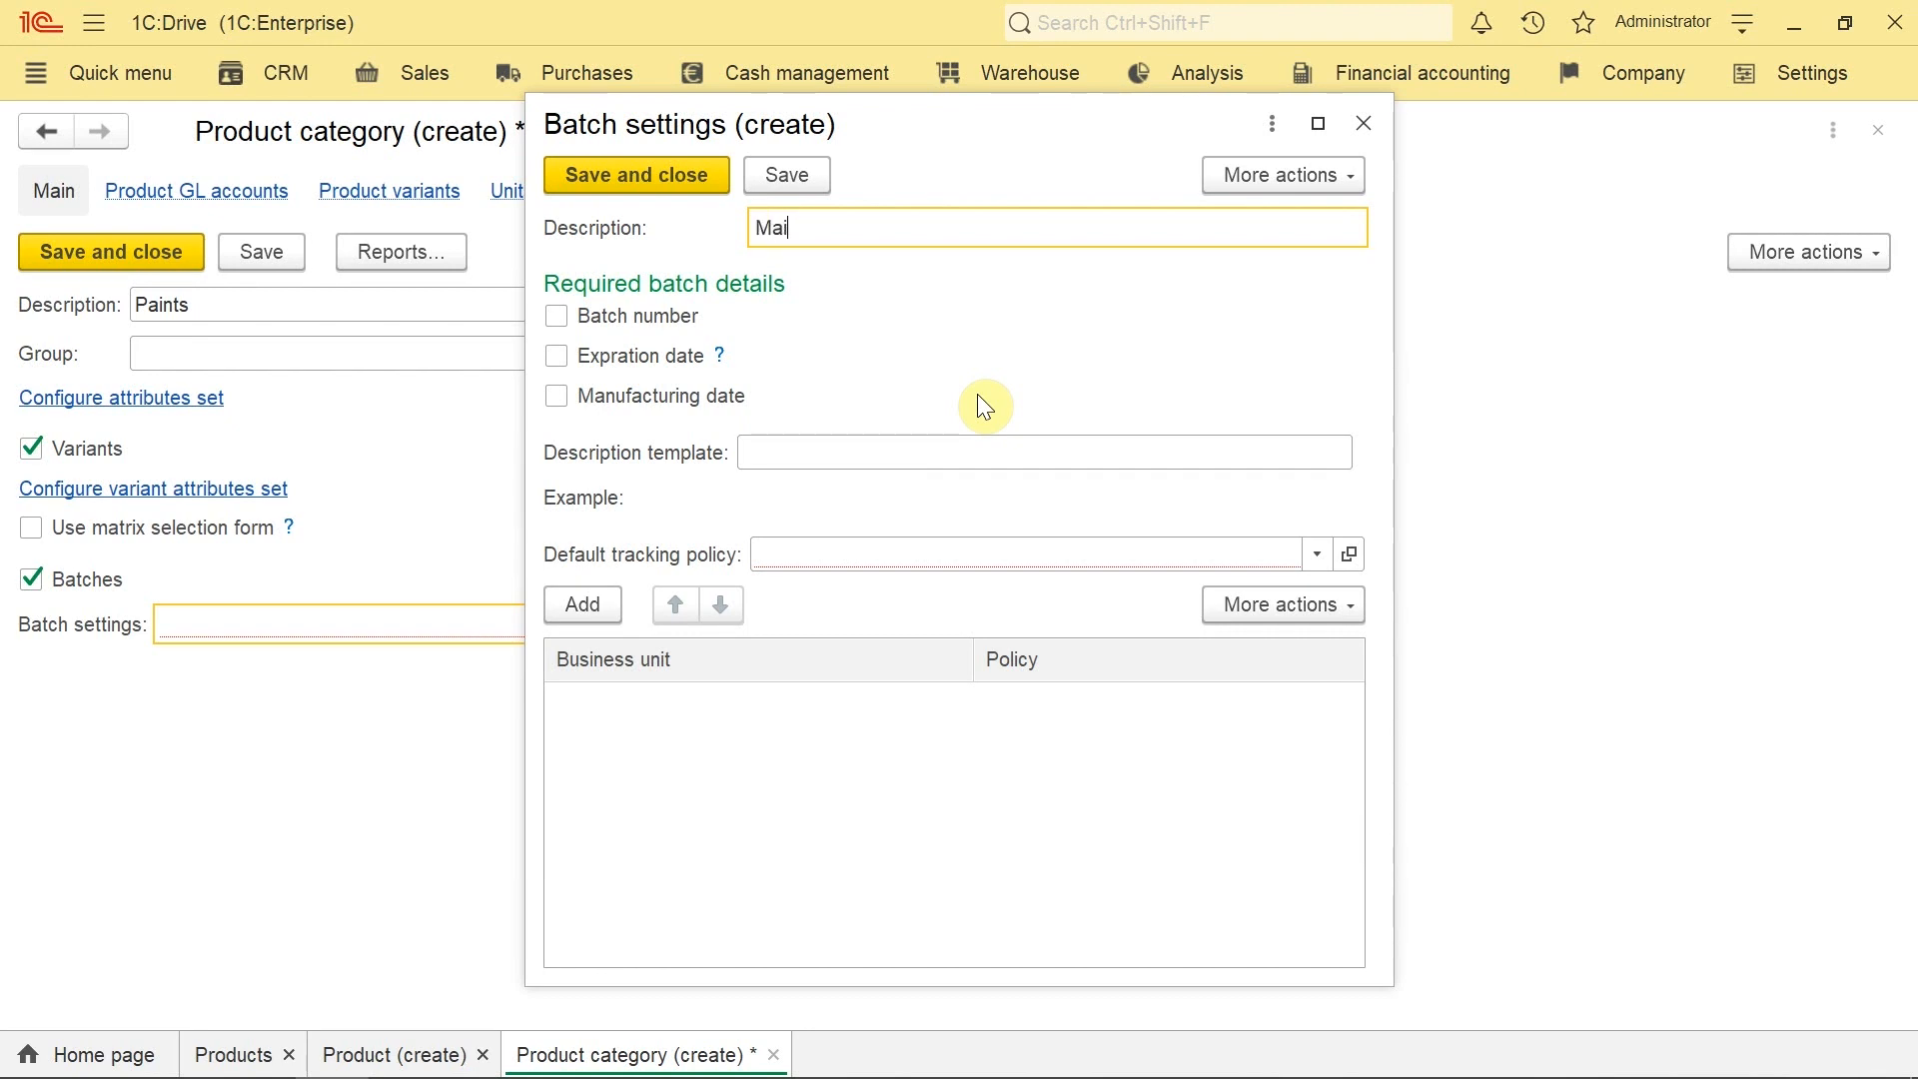
{"action": "type", "text": "n setting for paints"}
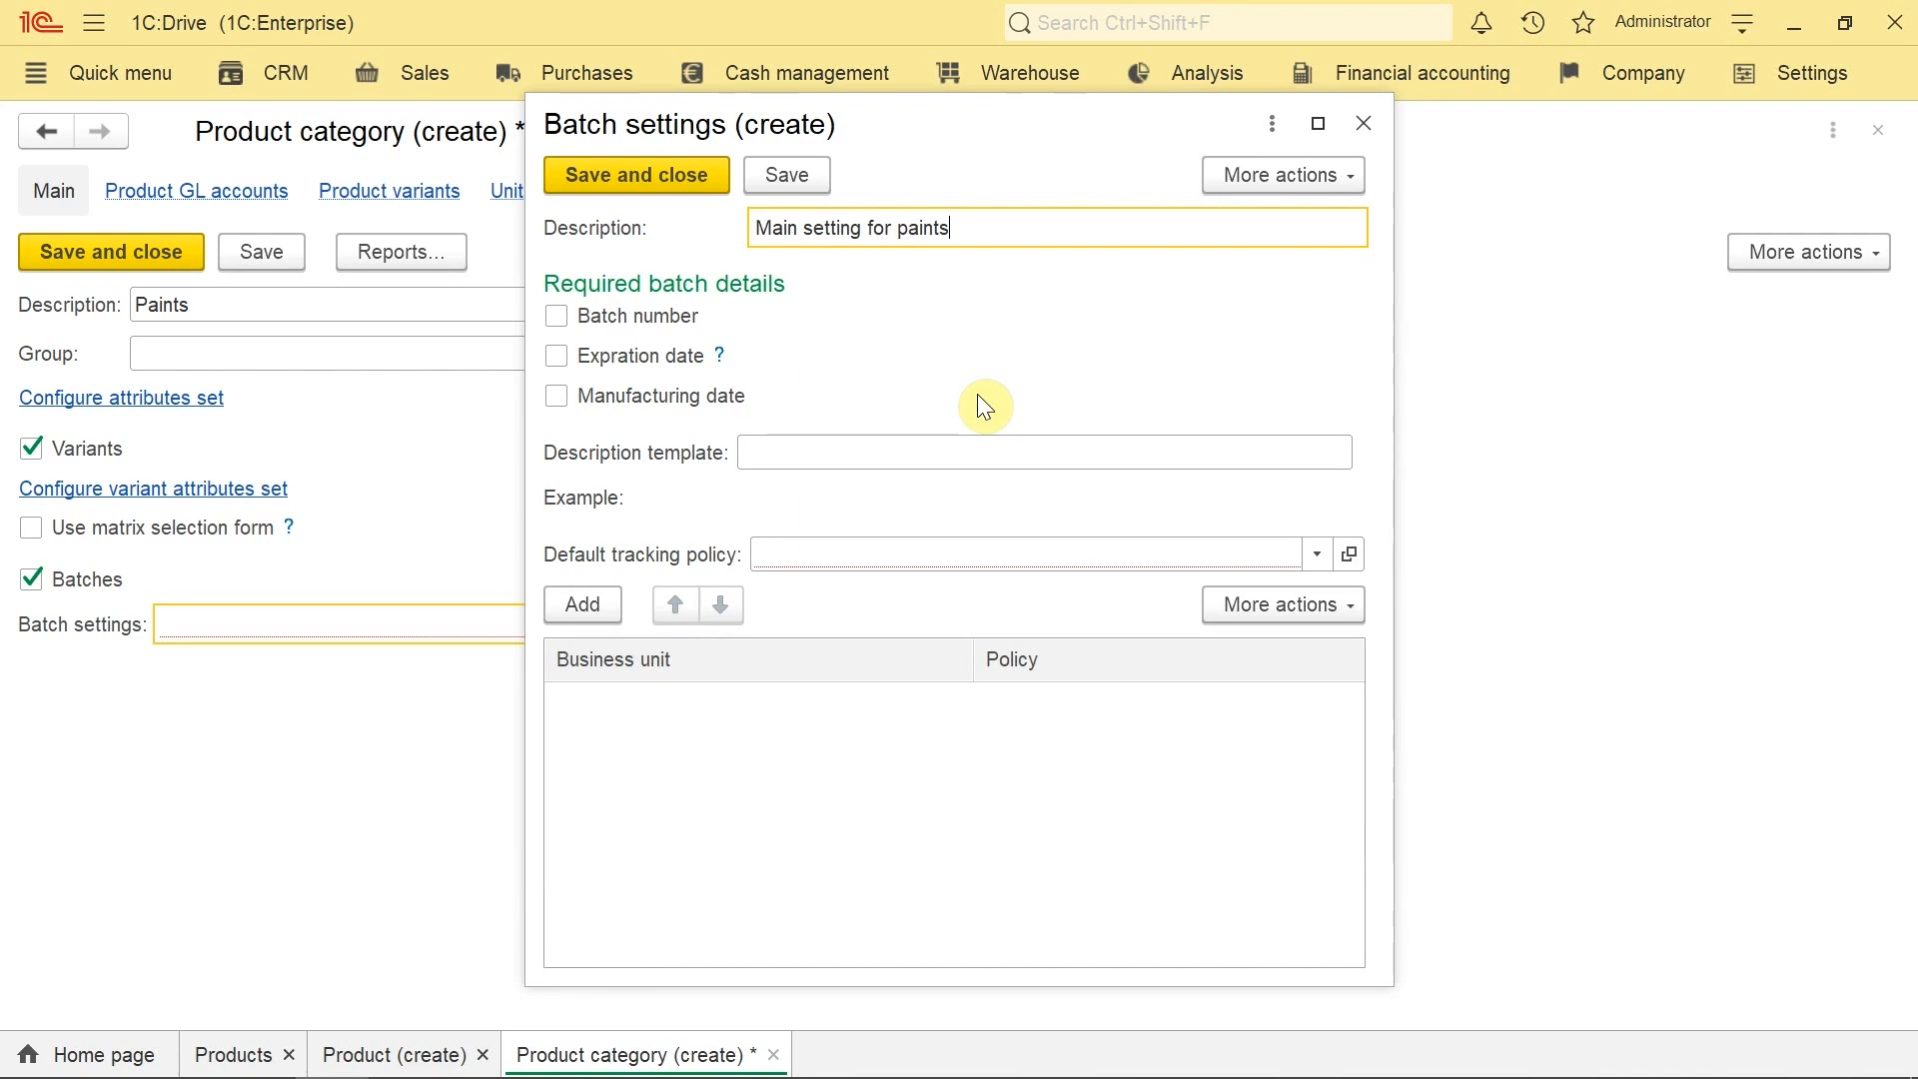
Step: Require the batch number and the expiration date in the batch settings, keeping the date precision at Day
{"action": "left_click", "coordinate": [552, 314]}
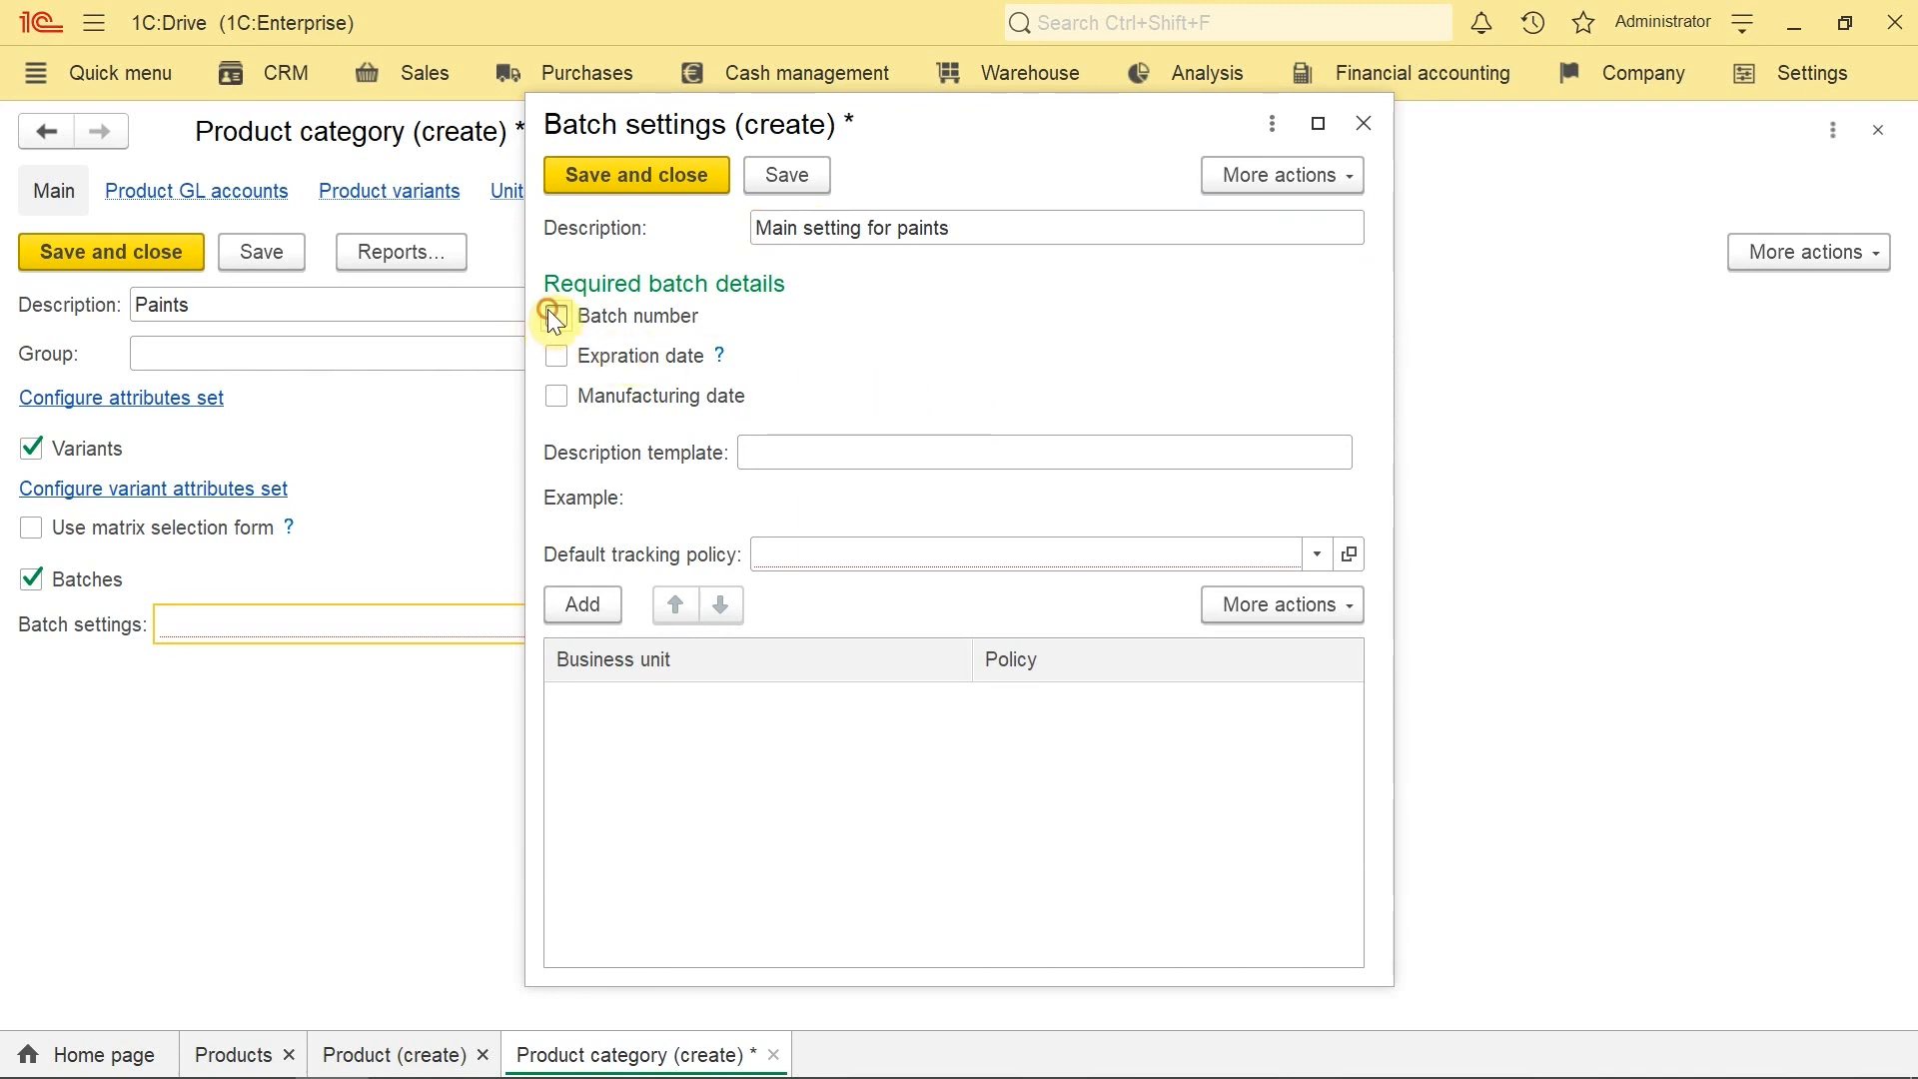
{"action": "left_click", "coordinate": [555, 362]}
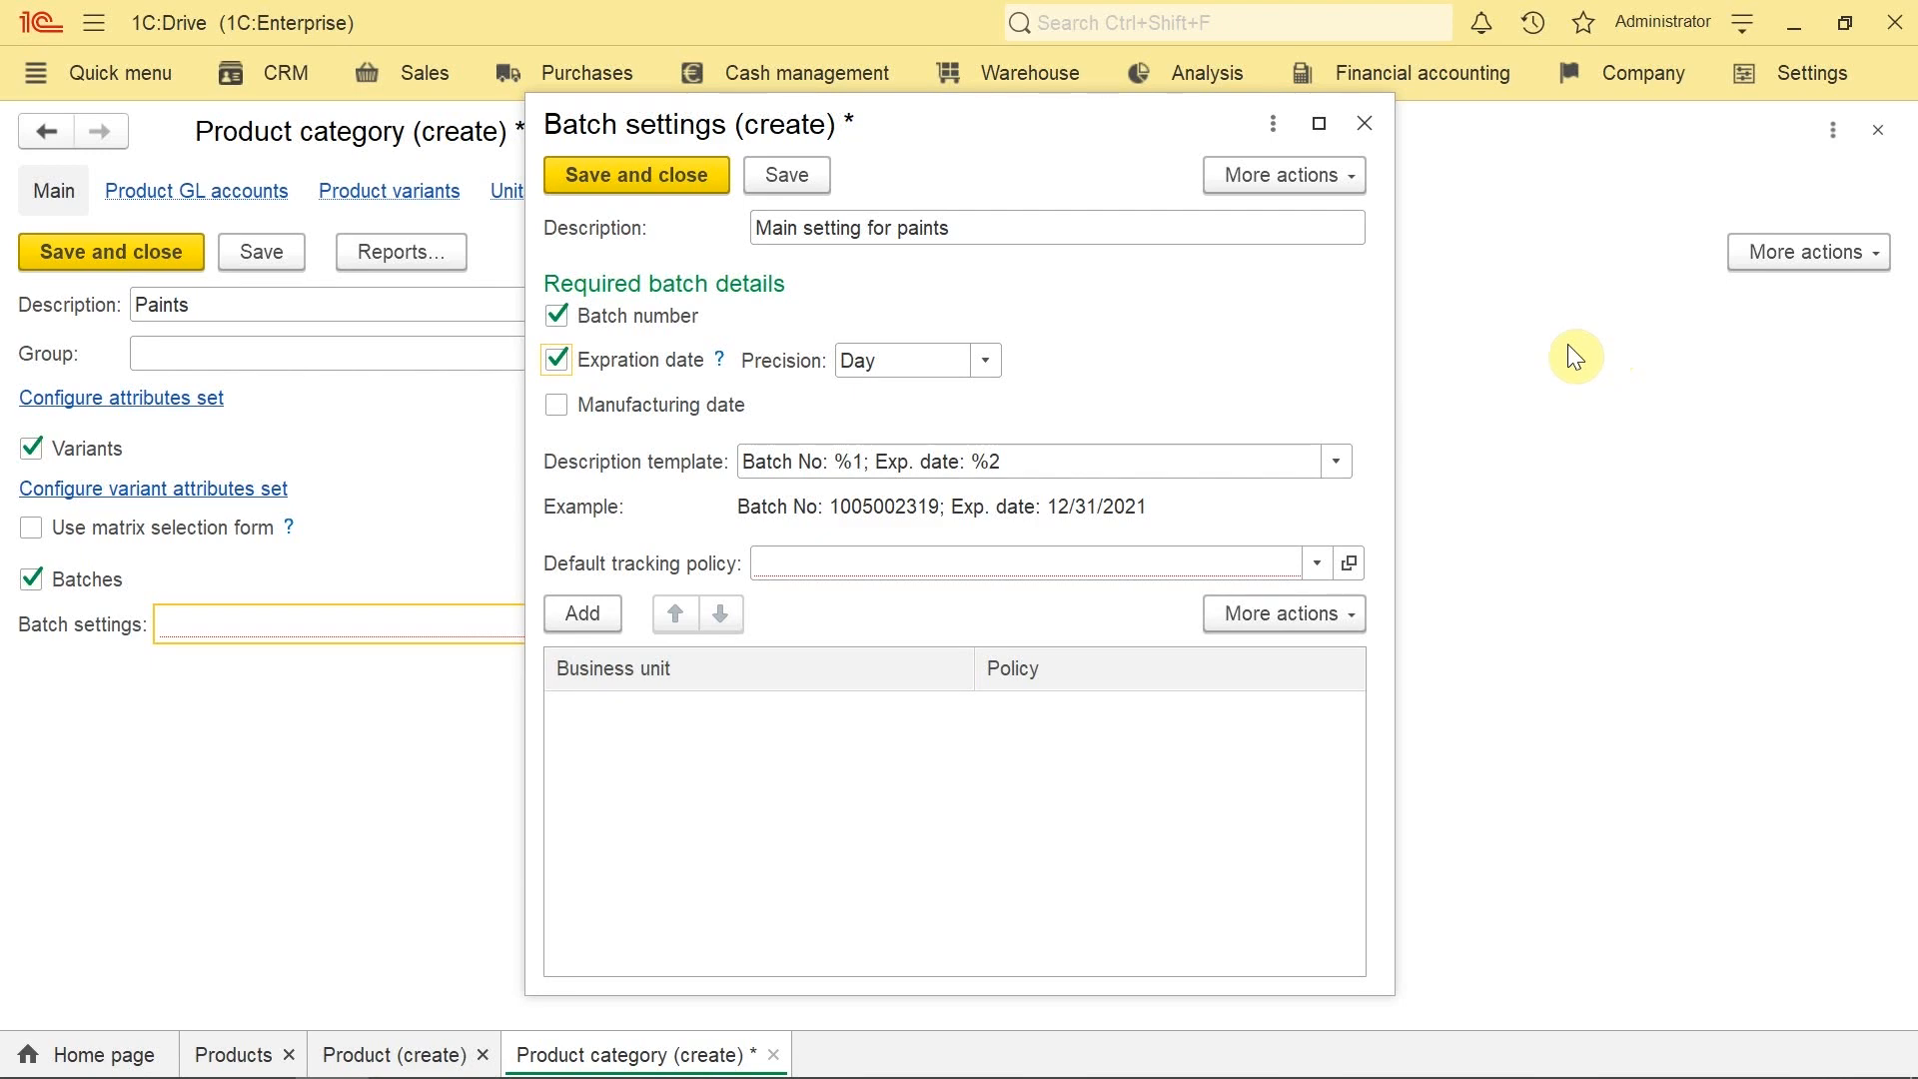
{"action": "left_click", "coordinate": [986, 360]}
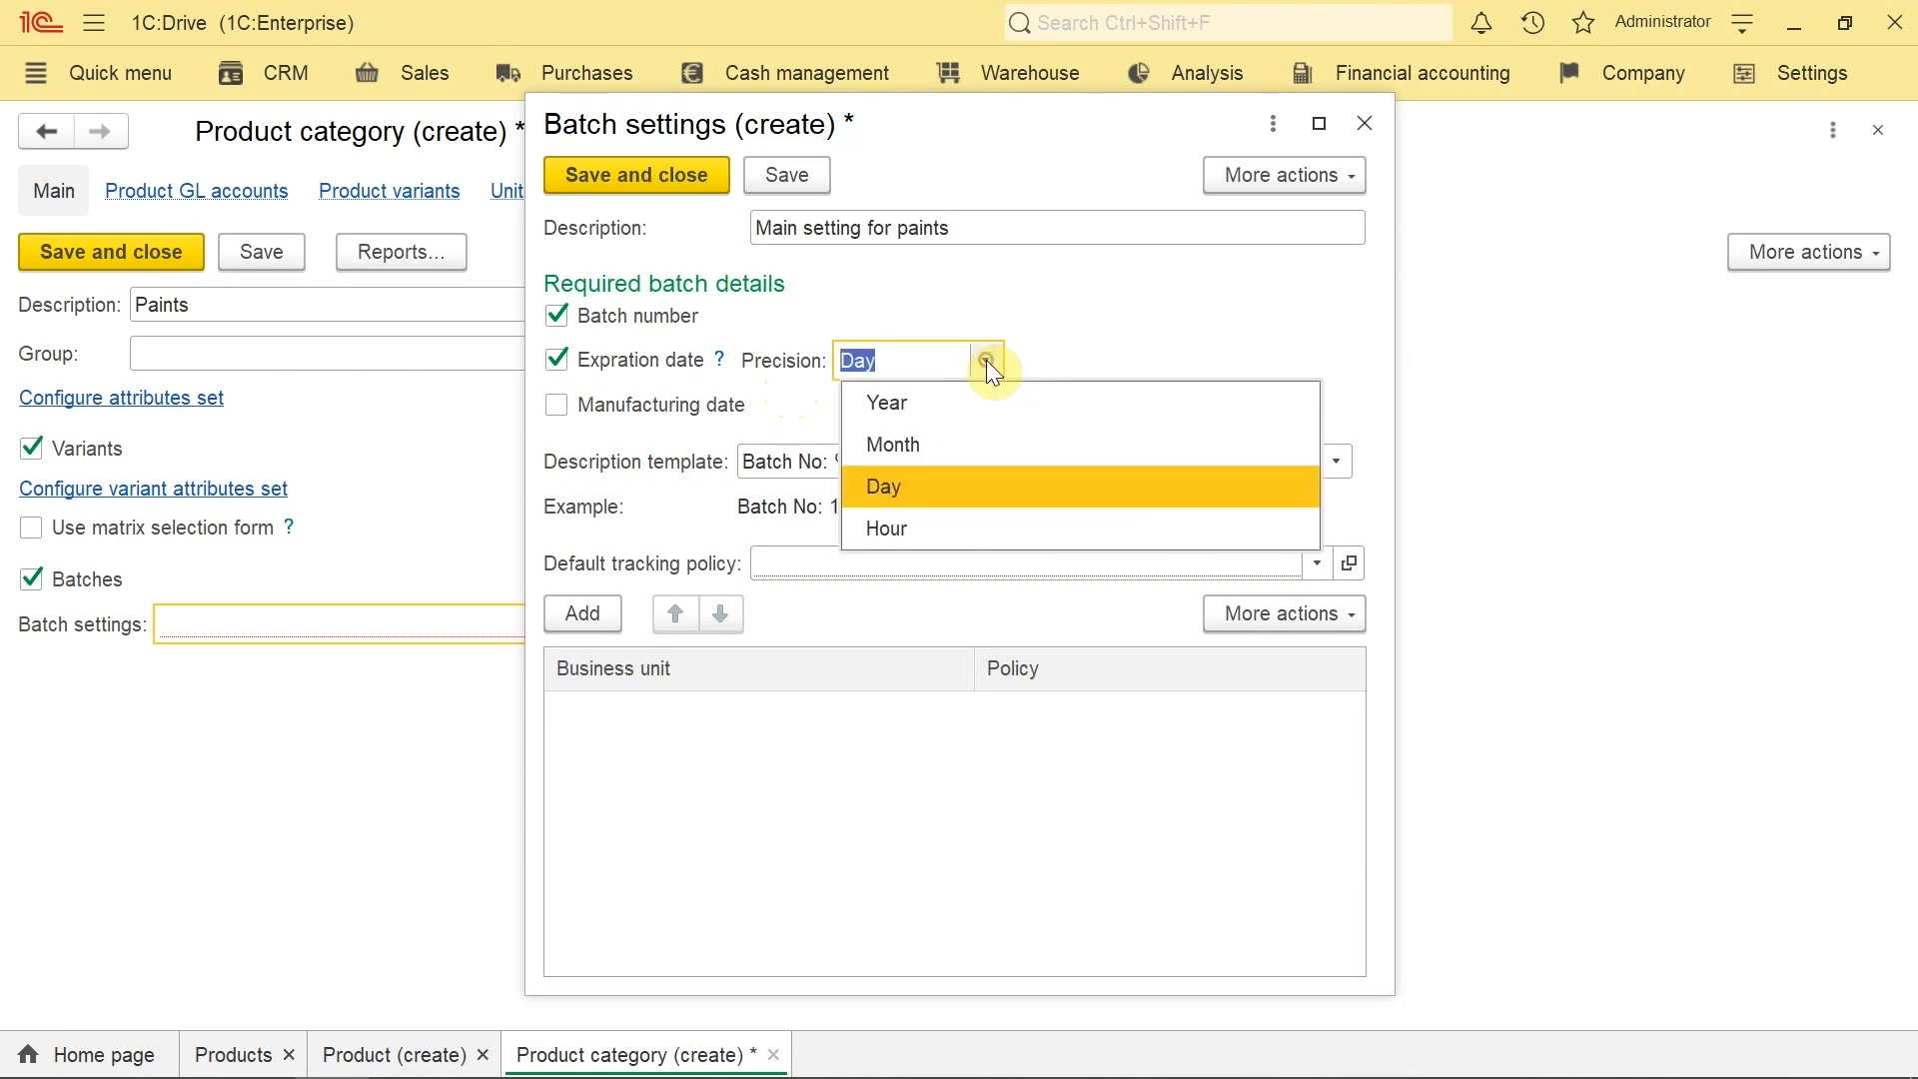
{"action": "left_click", "coordinate": [1098, 312]}
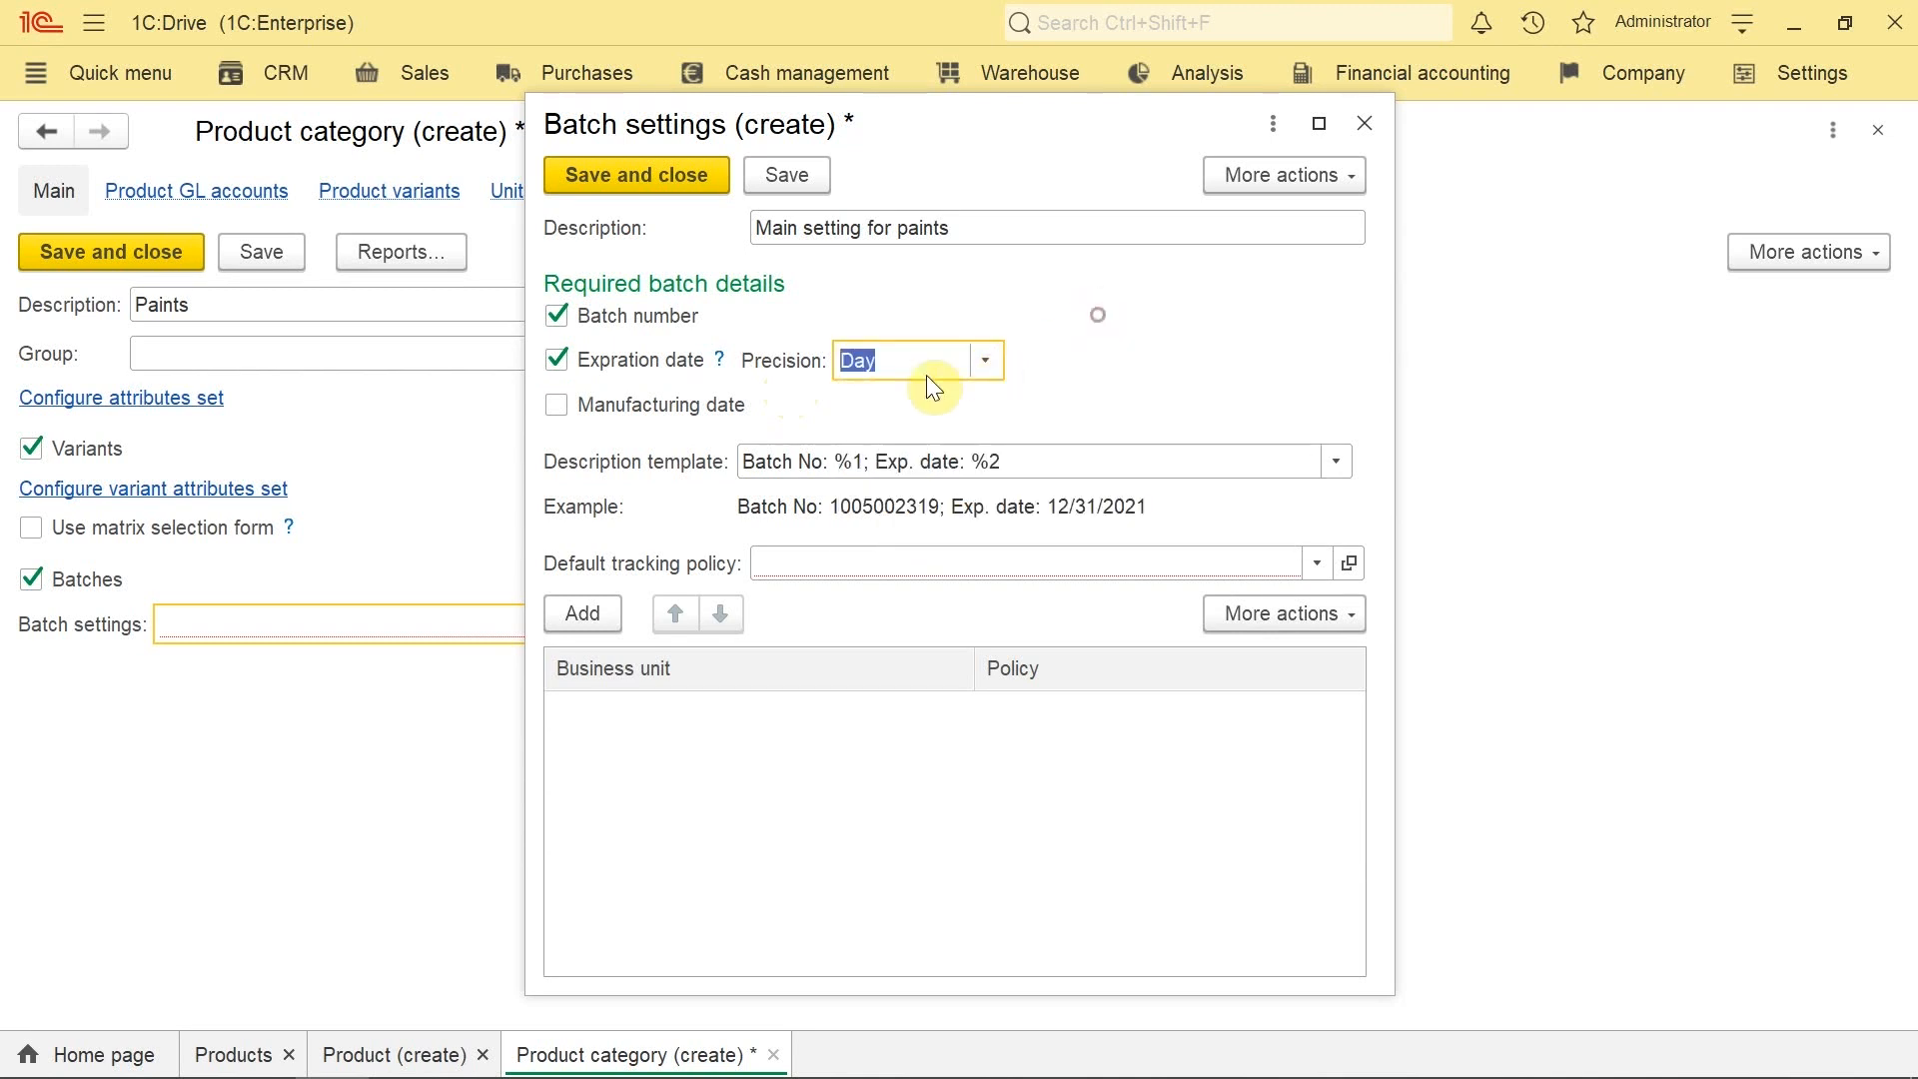
{"action": "left_click", "coordinate": [921, 320]}
{"action": "left_click", "coordinate": [932, 361]}
{"action": "left_click", "coordinate": [1101, 348]}
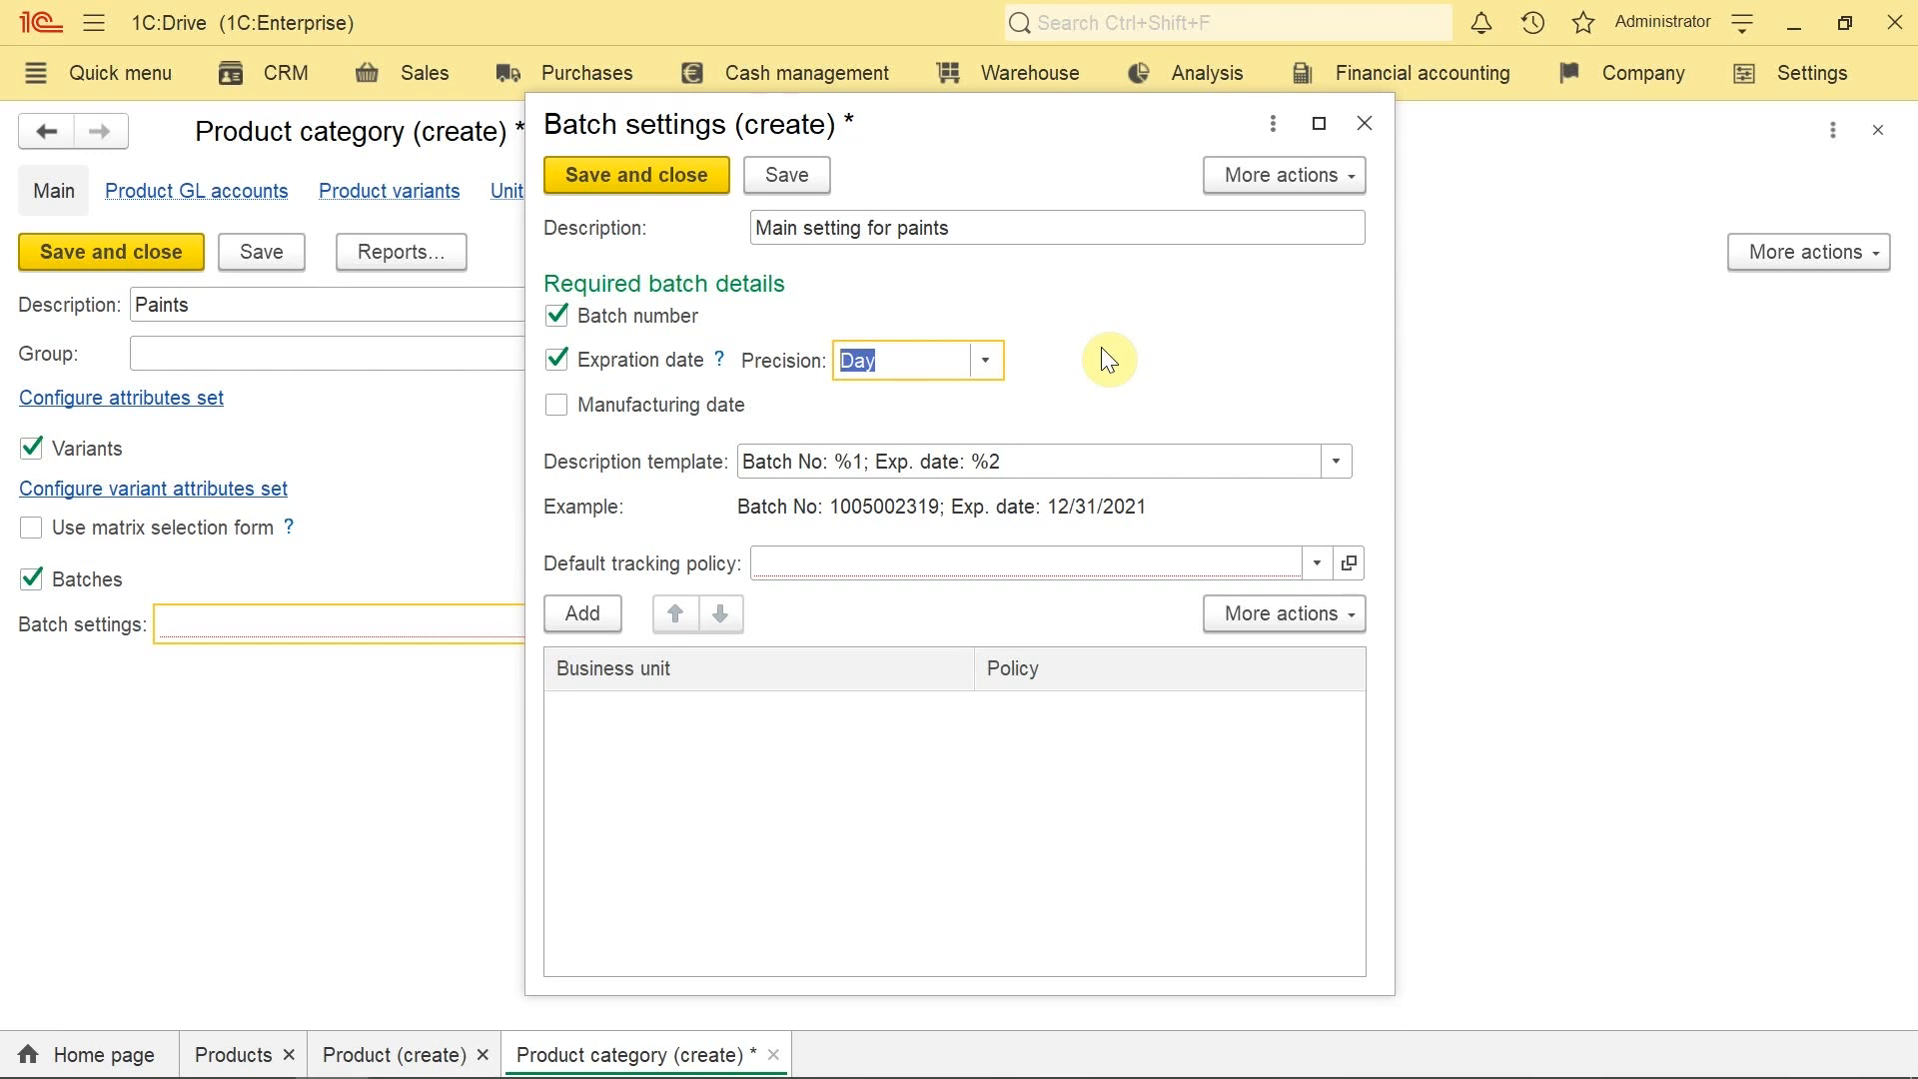
Step: Create a batch tracking policy with the FEFO method and use it as the default tracking policy
{"action": "left_click", "coordinate": [1039, 551]}
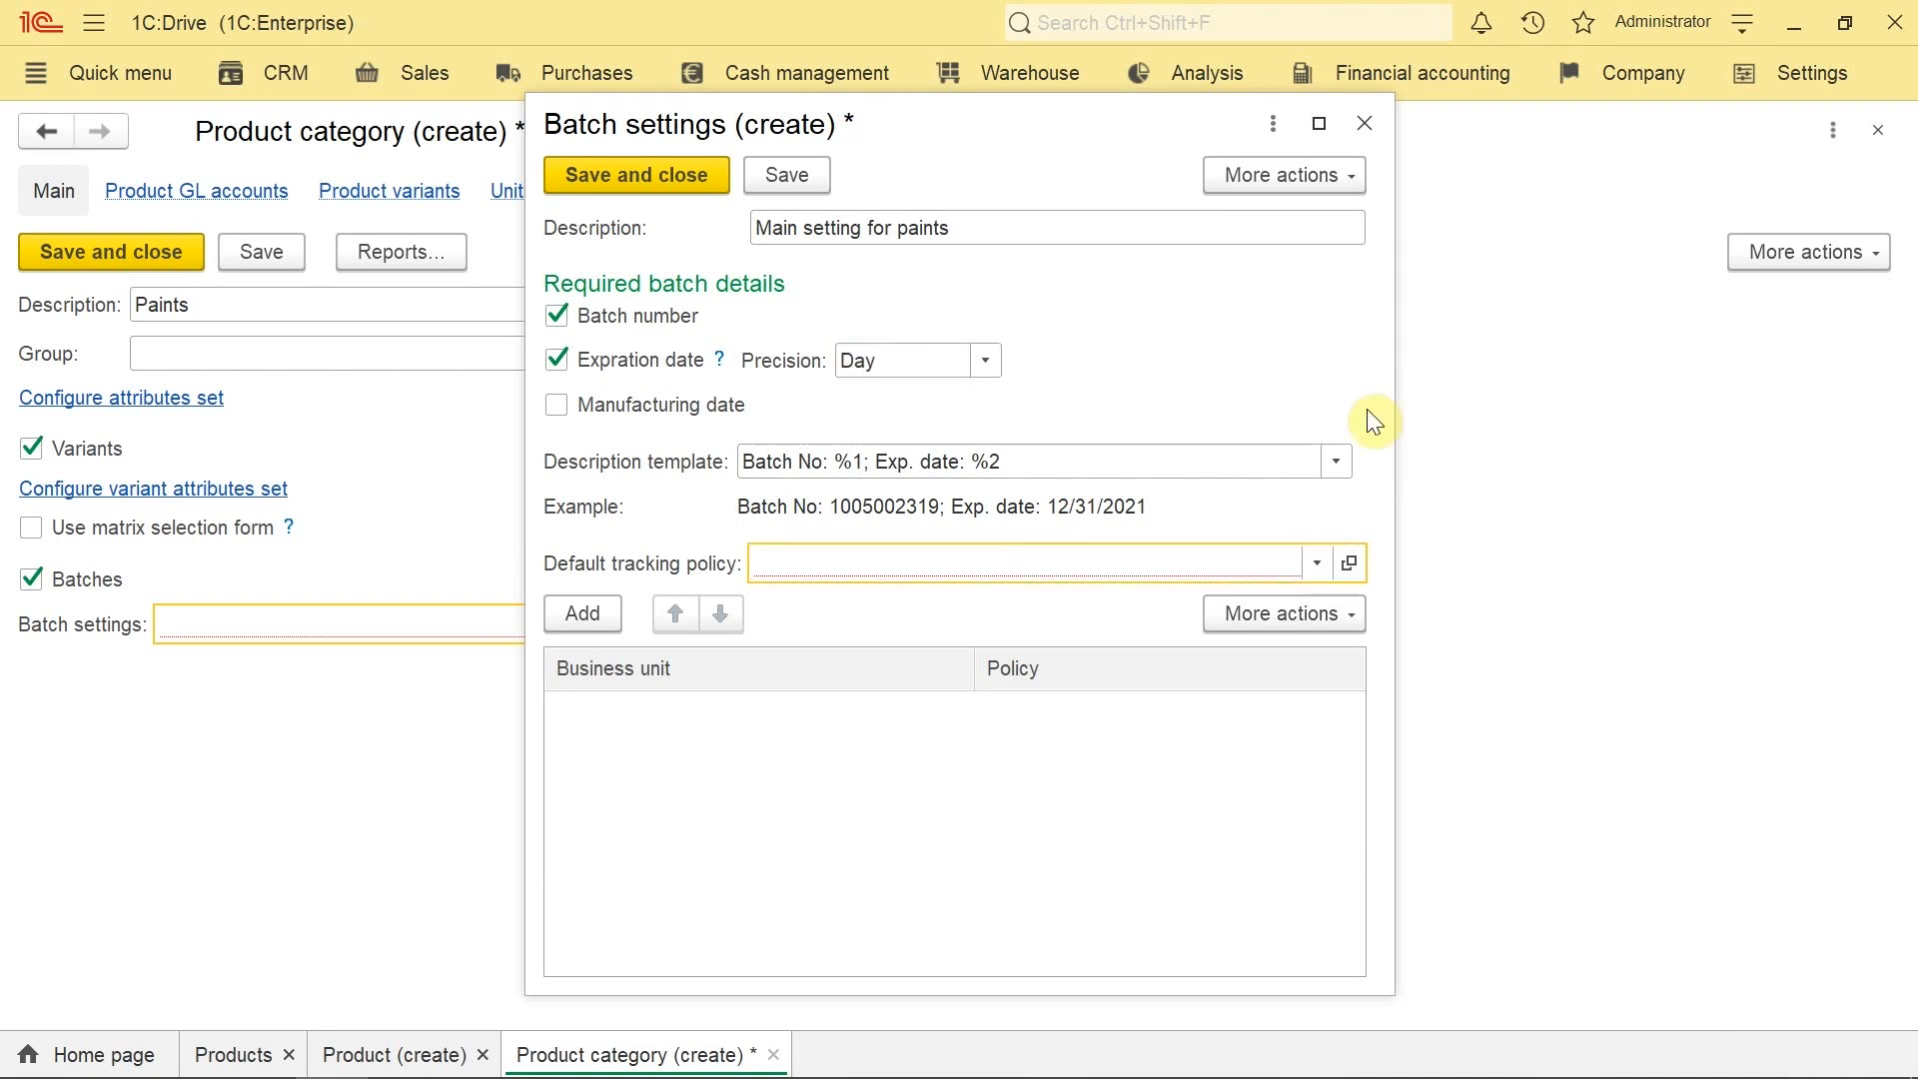
{"action": "left_click", "coordinate": [1314, 565]}
{"action": "left_click", "coordinate": [935, 673]}
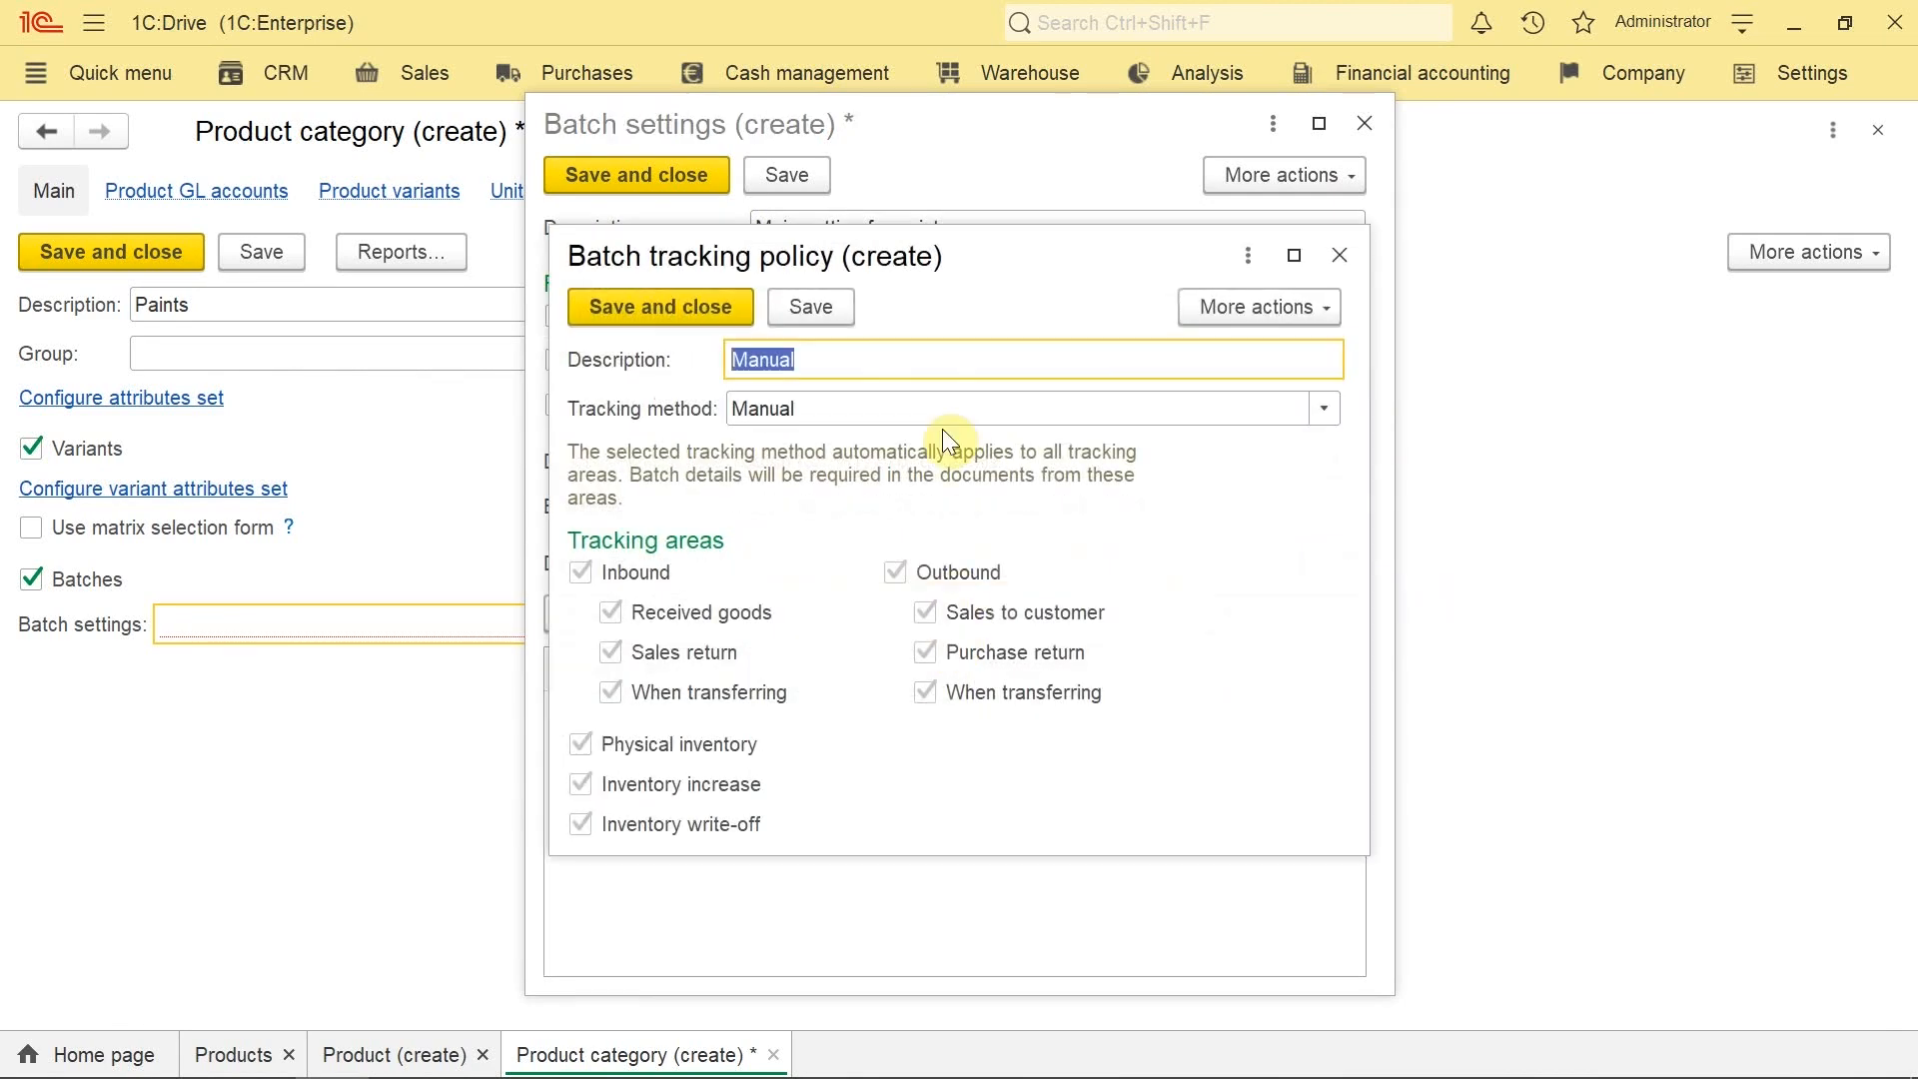
{"action": "left_click", "coordinate": [1325, 411]}
{"action": "left_click", "coordinate": [1064, 445]}
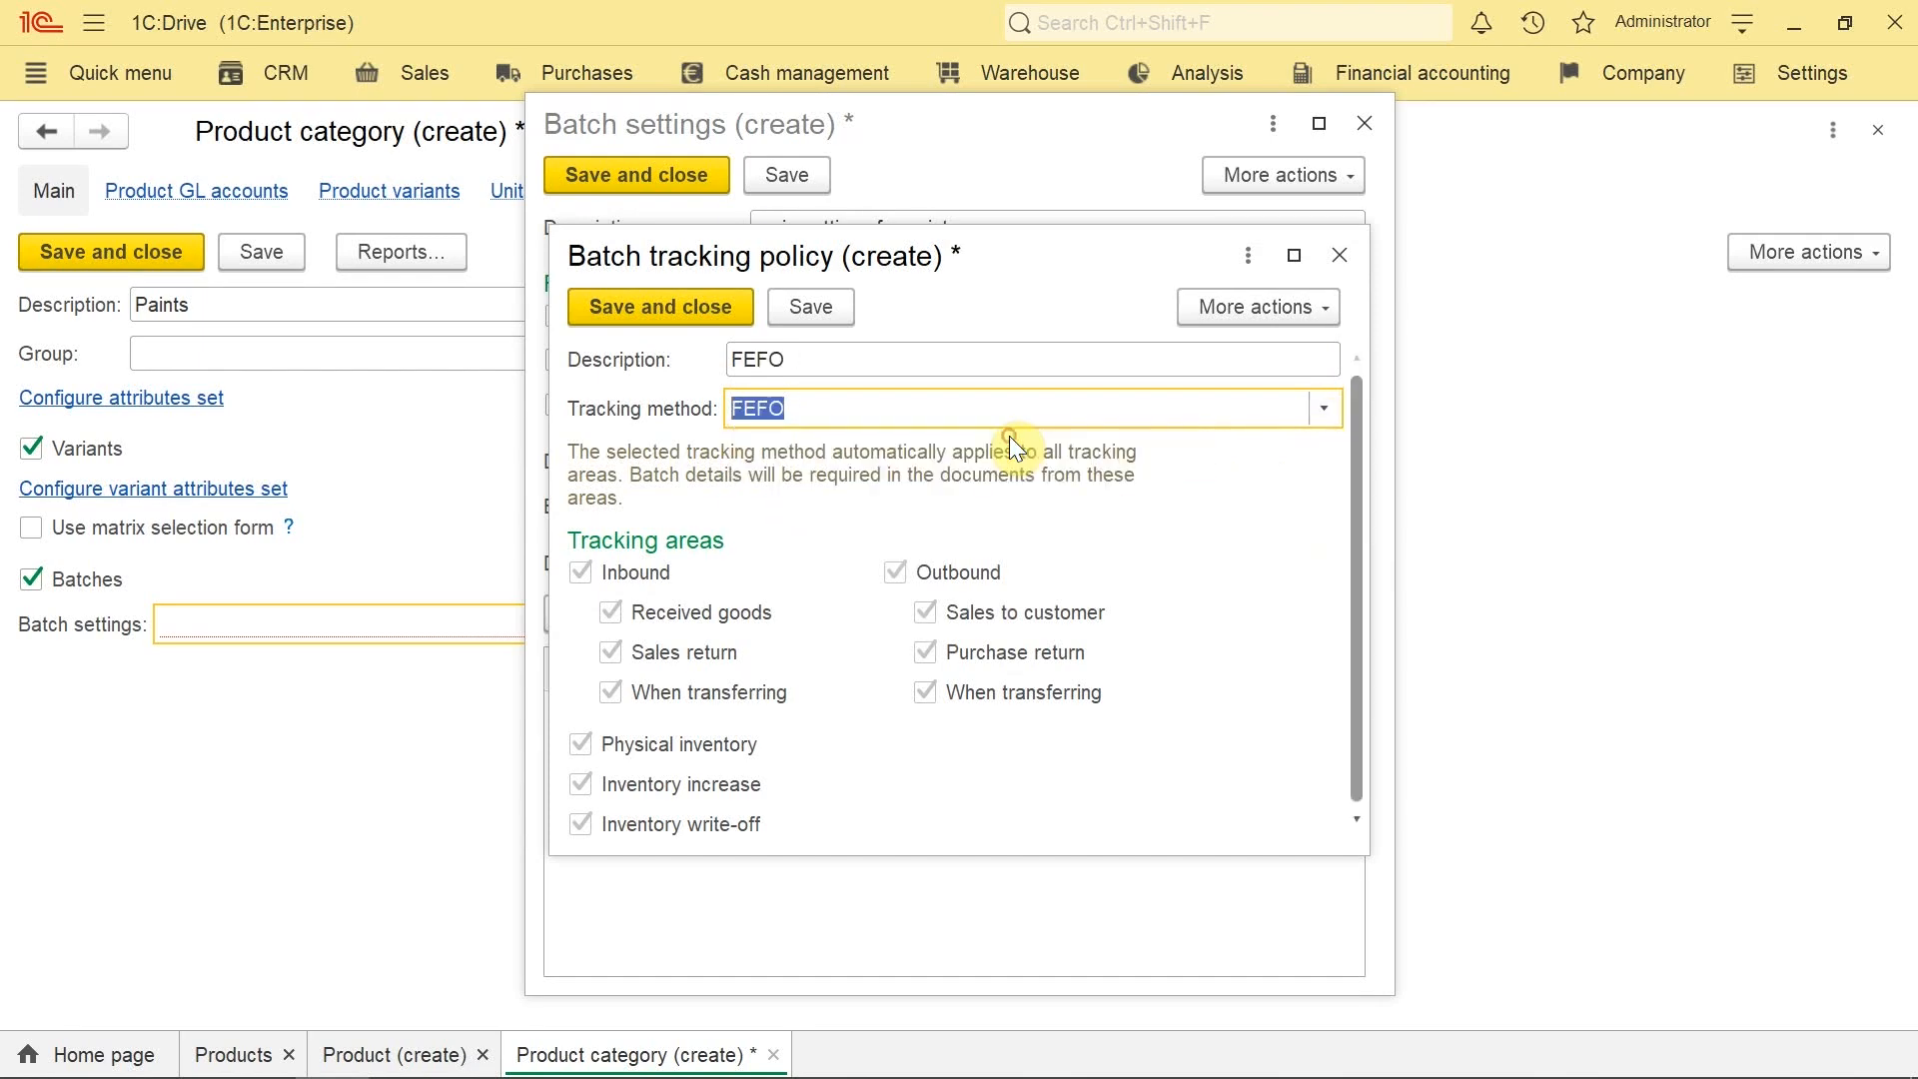
{"action": "left_click", "coordinate": [693, 308]}
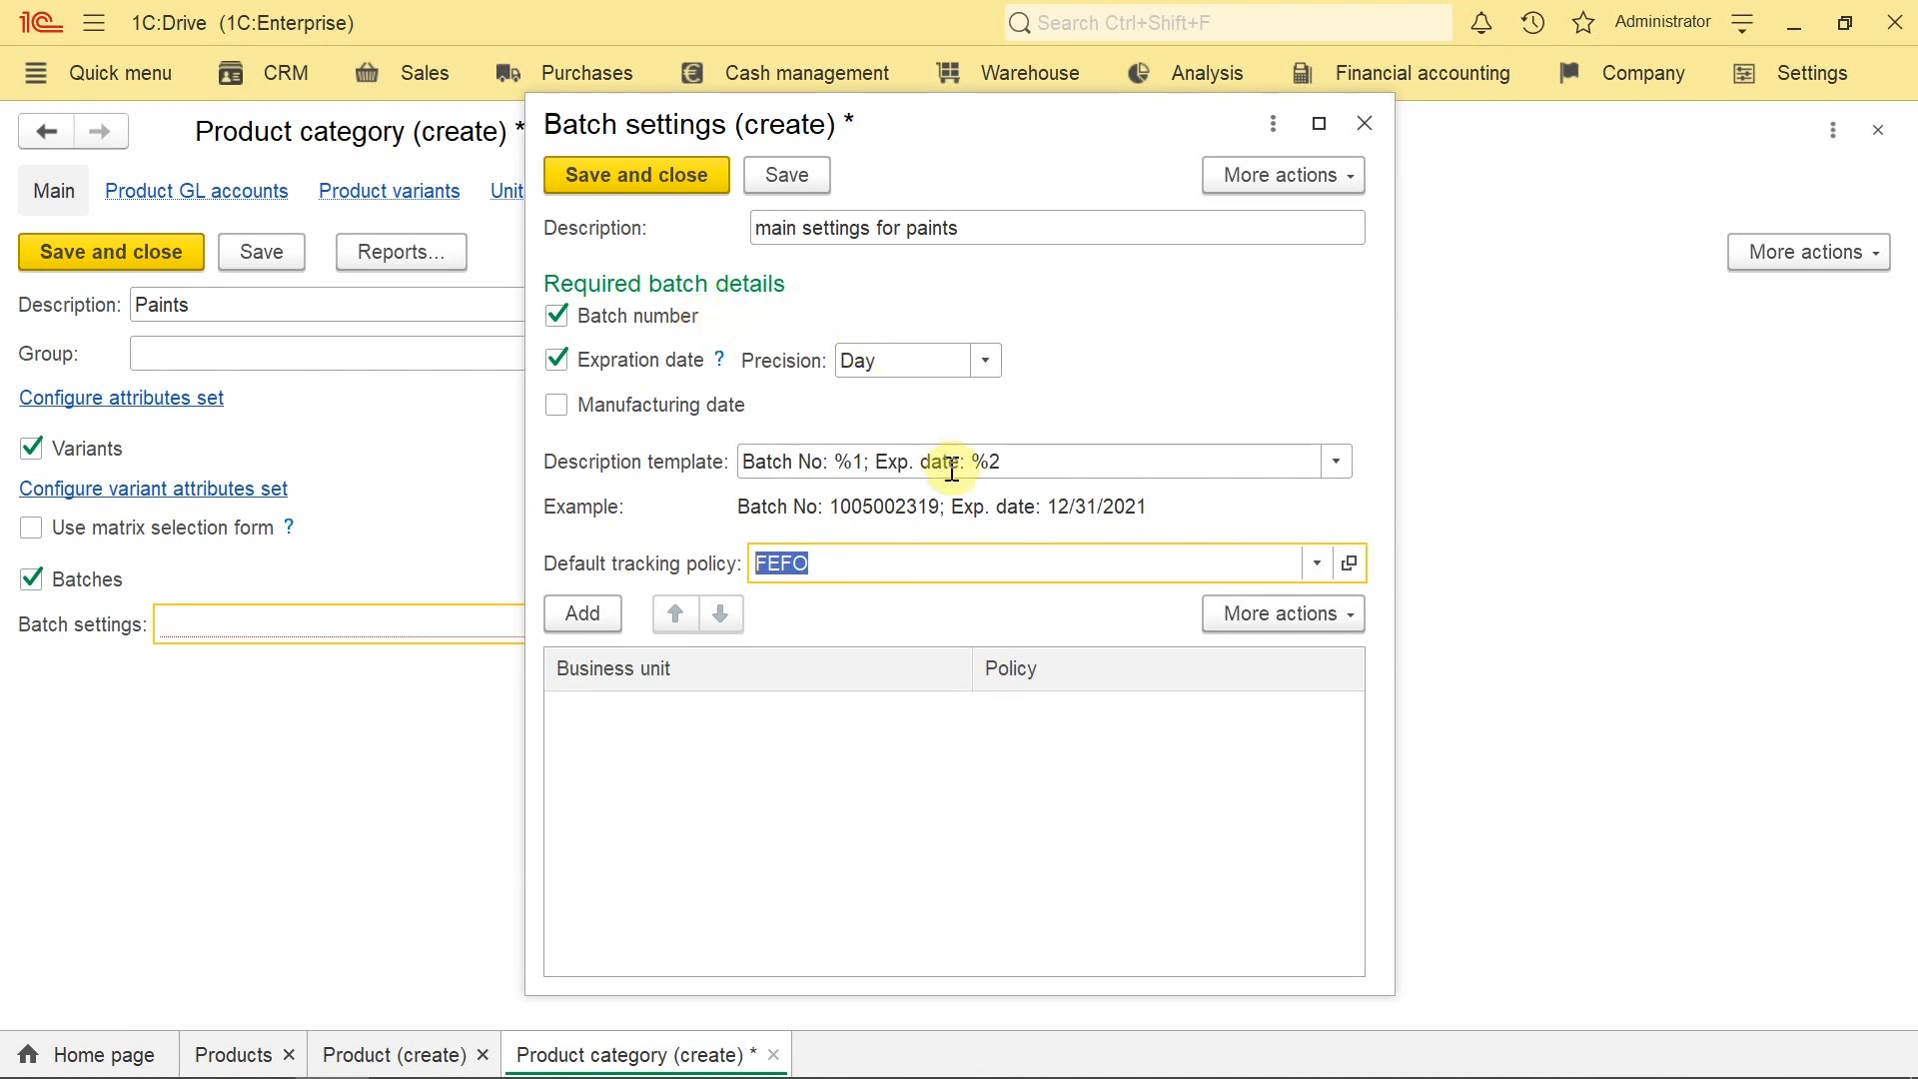
Step: Add a business unit row to the batch settings and create a new warehouse named "Expired paints" for it
{"action": "left_click", "coordinate": [589, 614]}
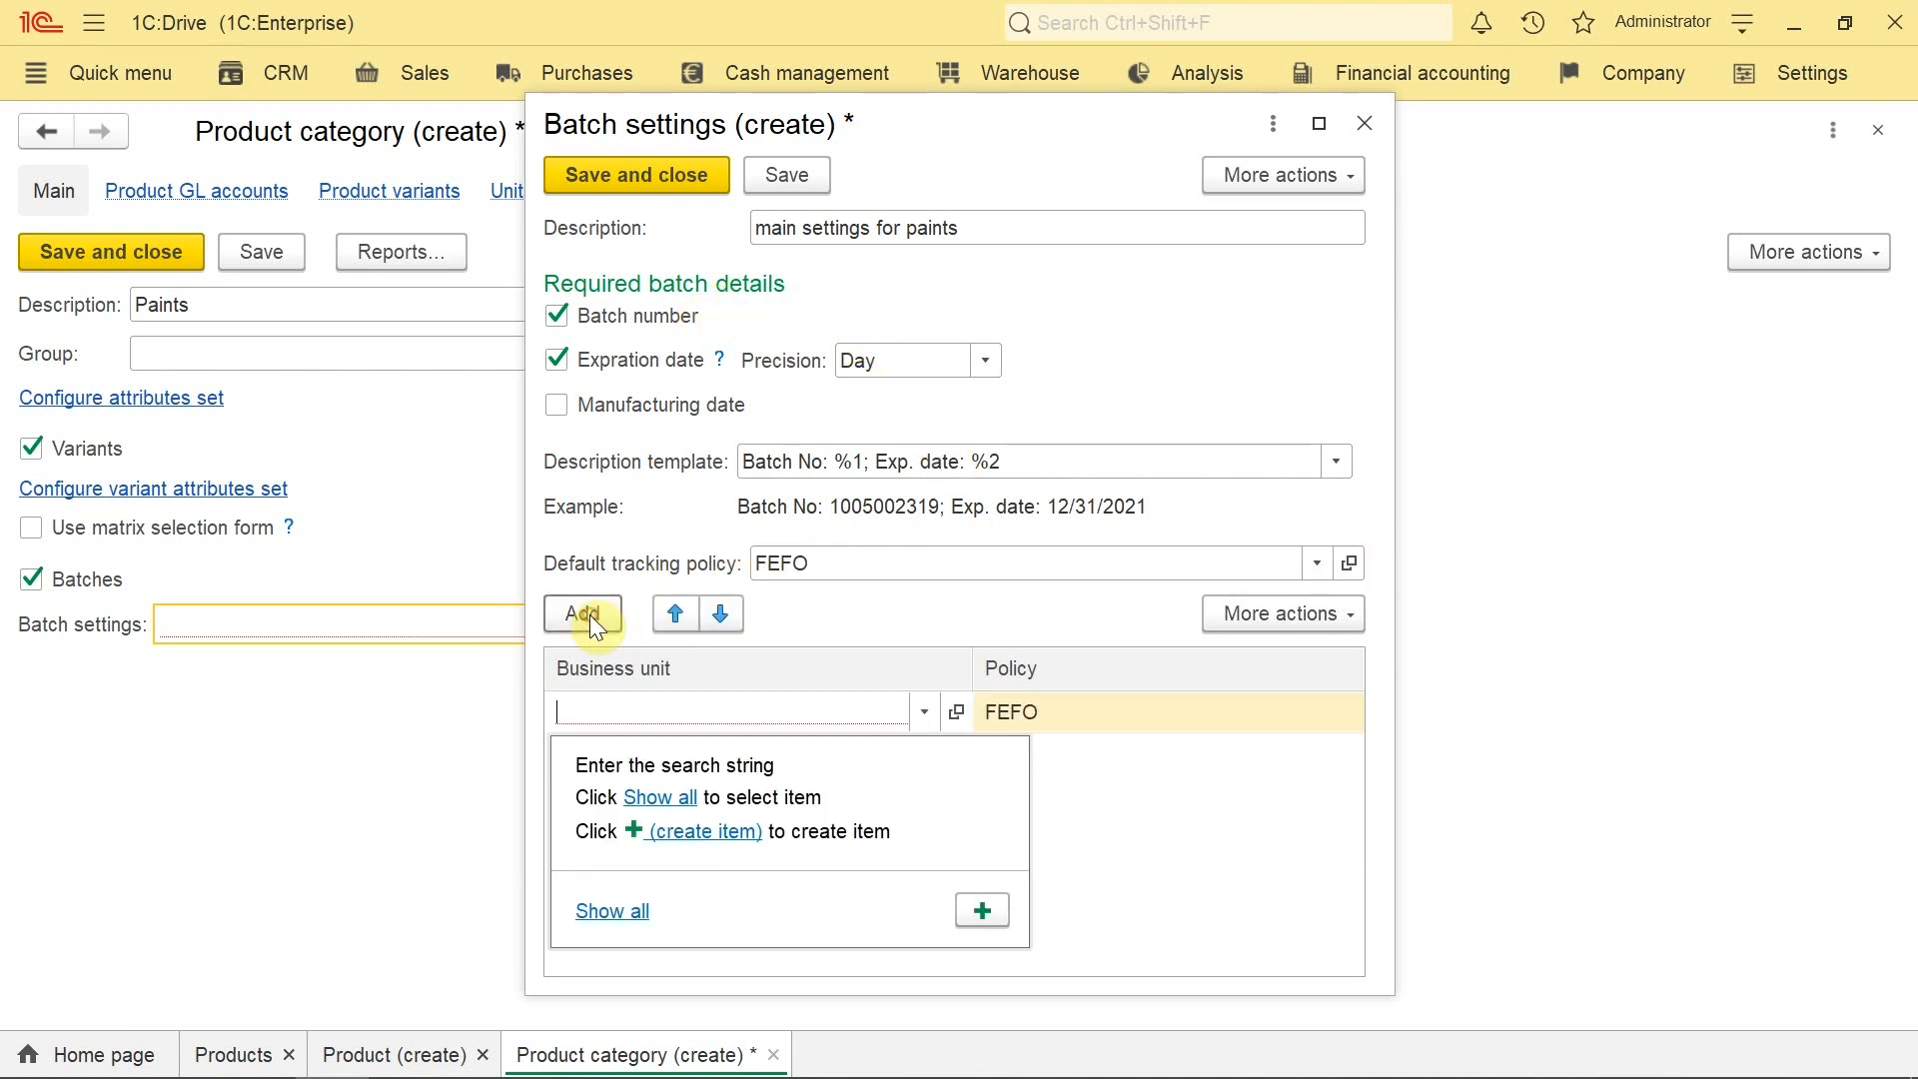
{"action": "left_click", "coordinate": [676, 842]}
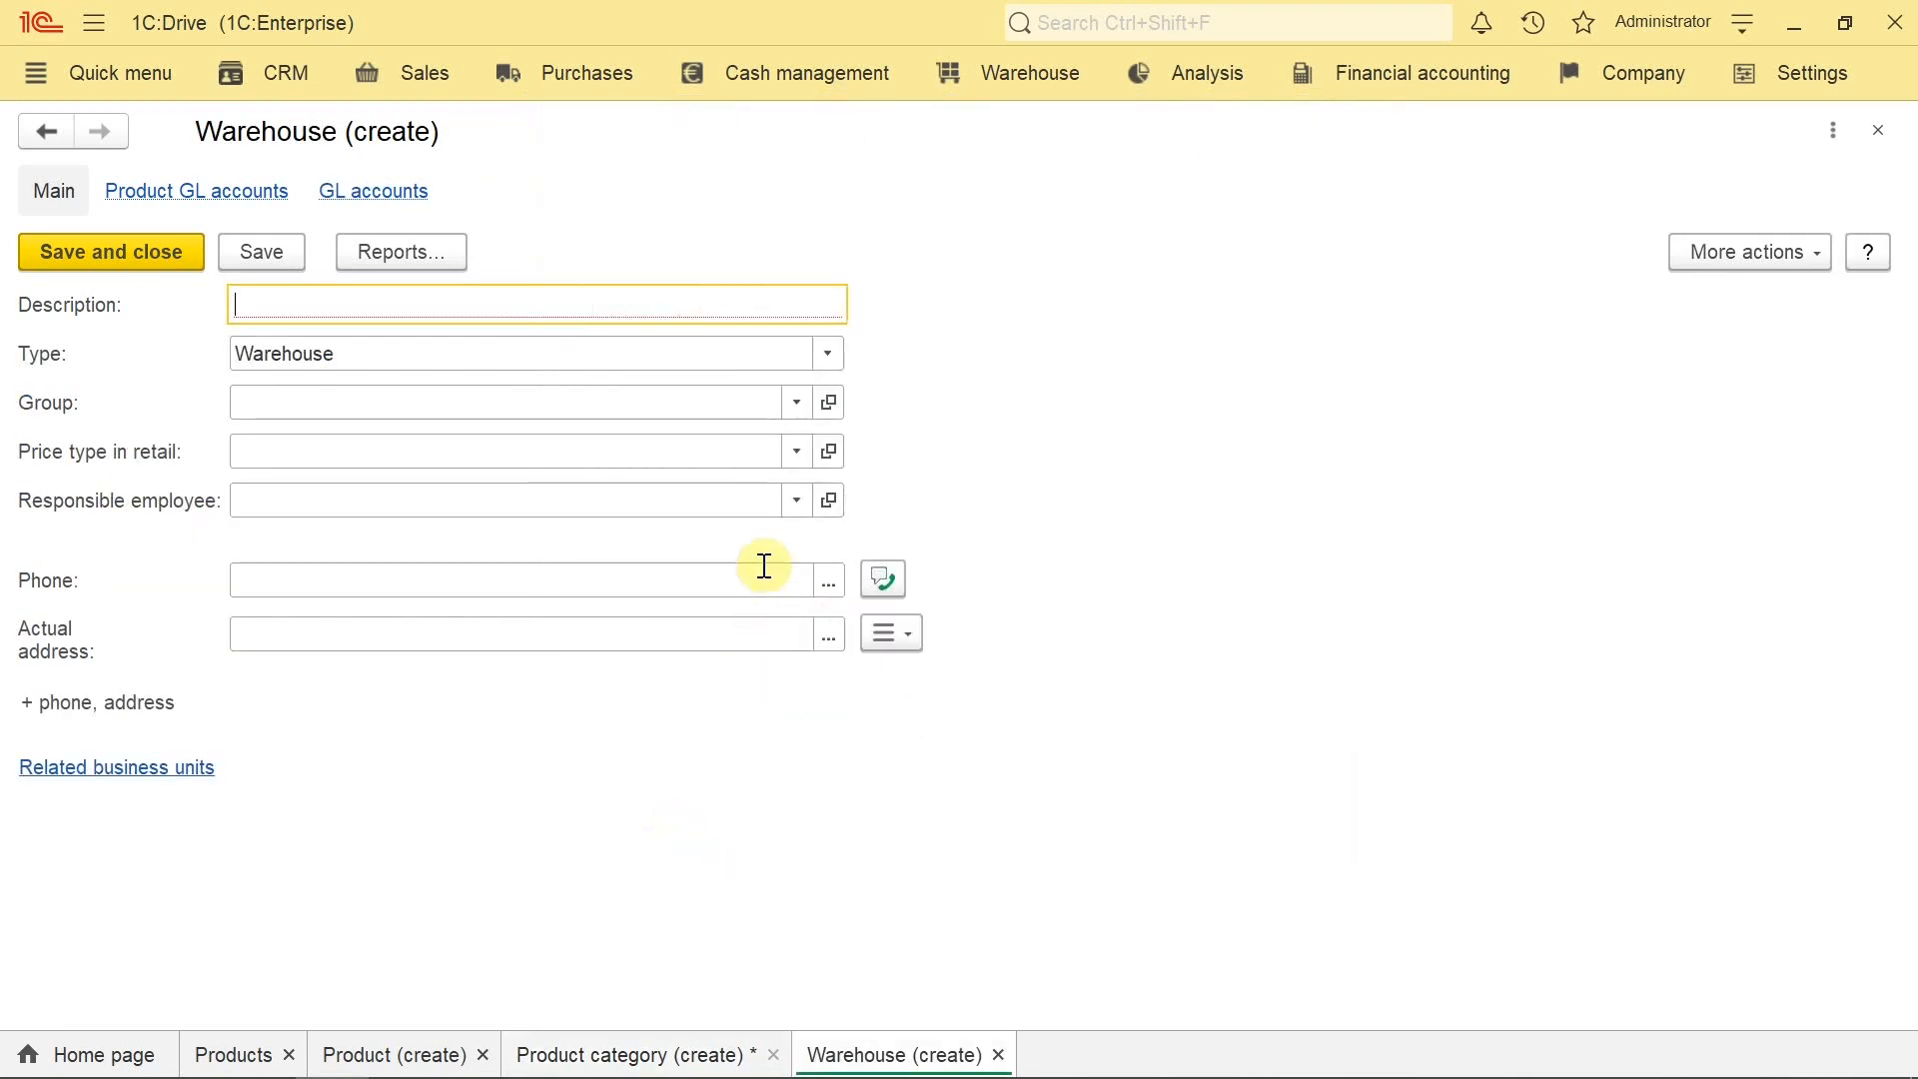
{"action": "type", "text": "Exp"}
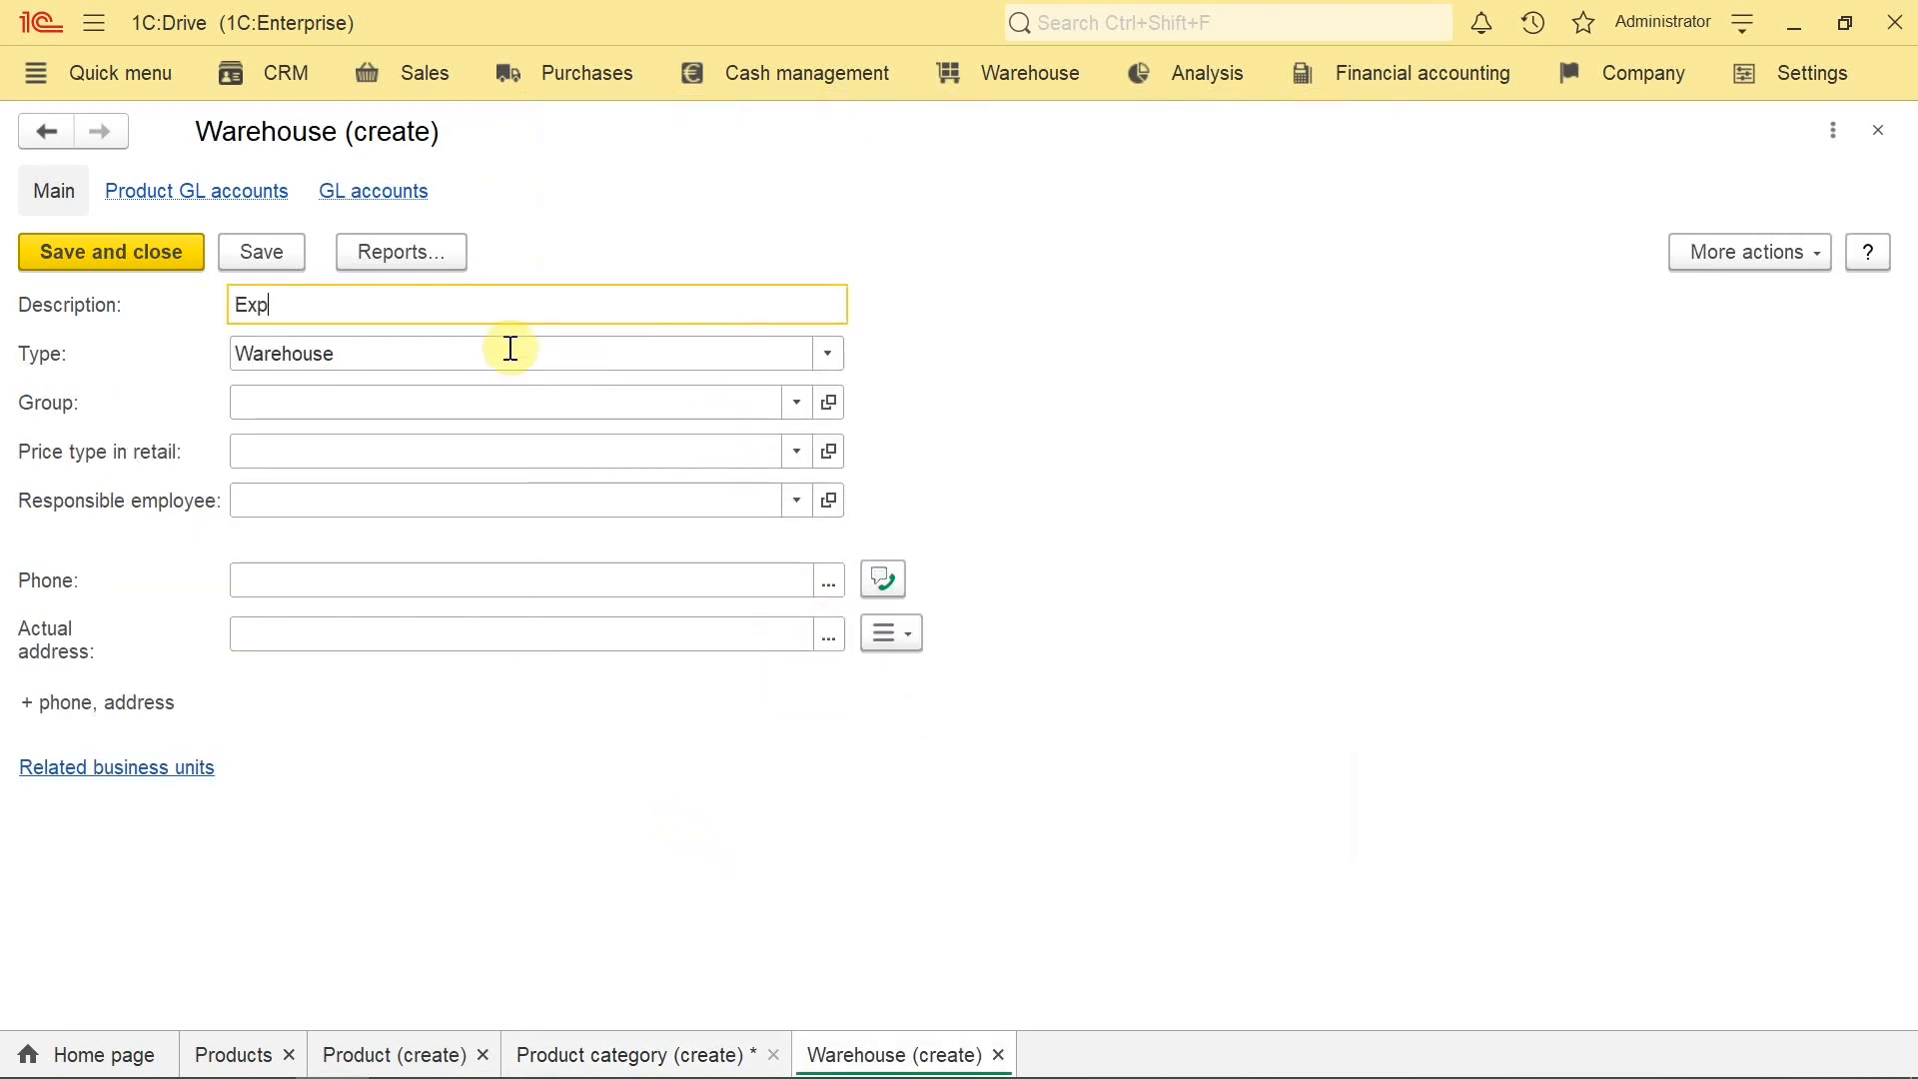
{"action": "type", "text": "ired paints"}
{"action": "left_click", "coordinate": [82, 249]}
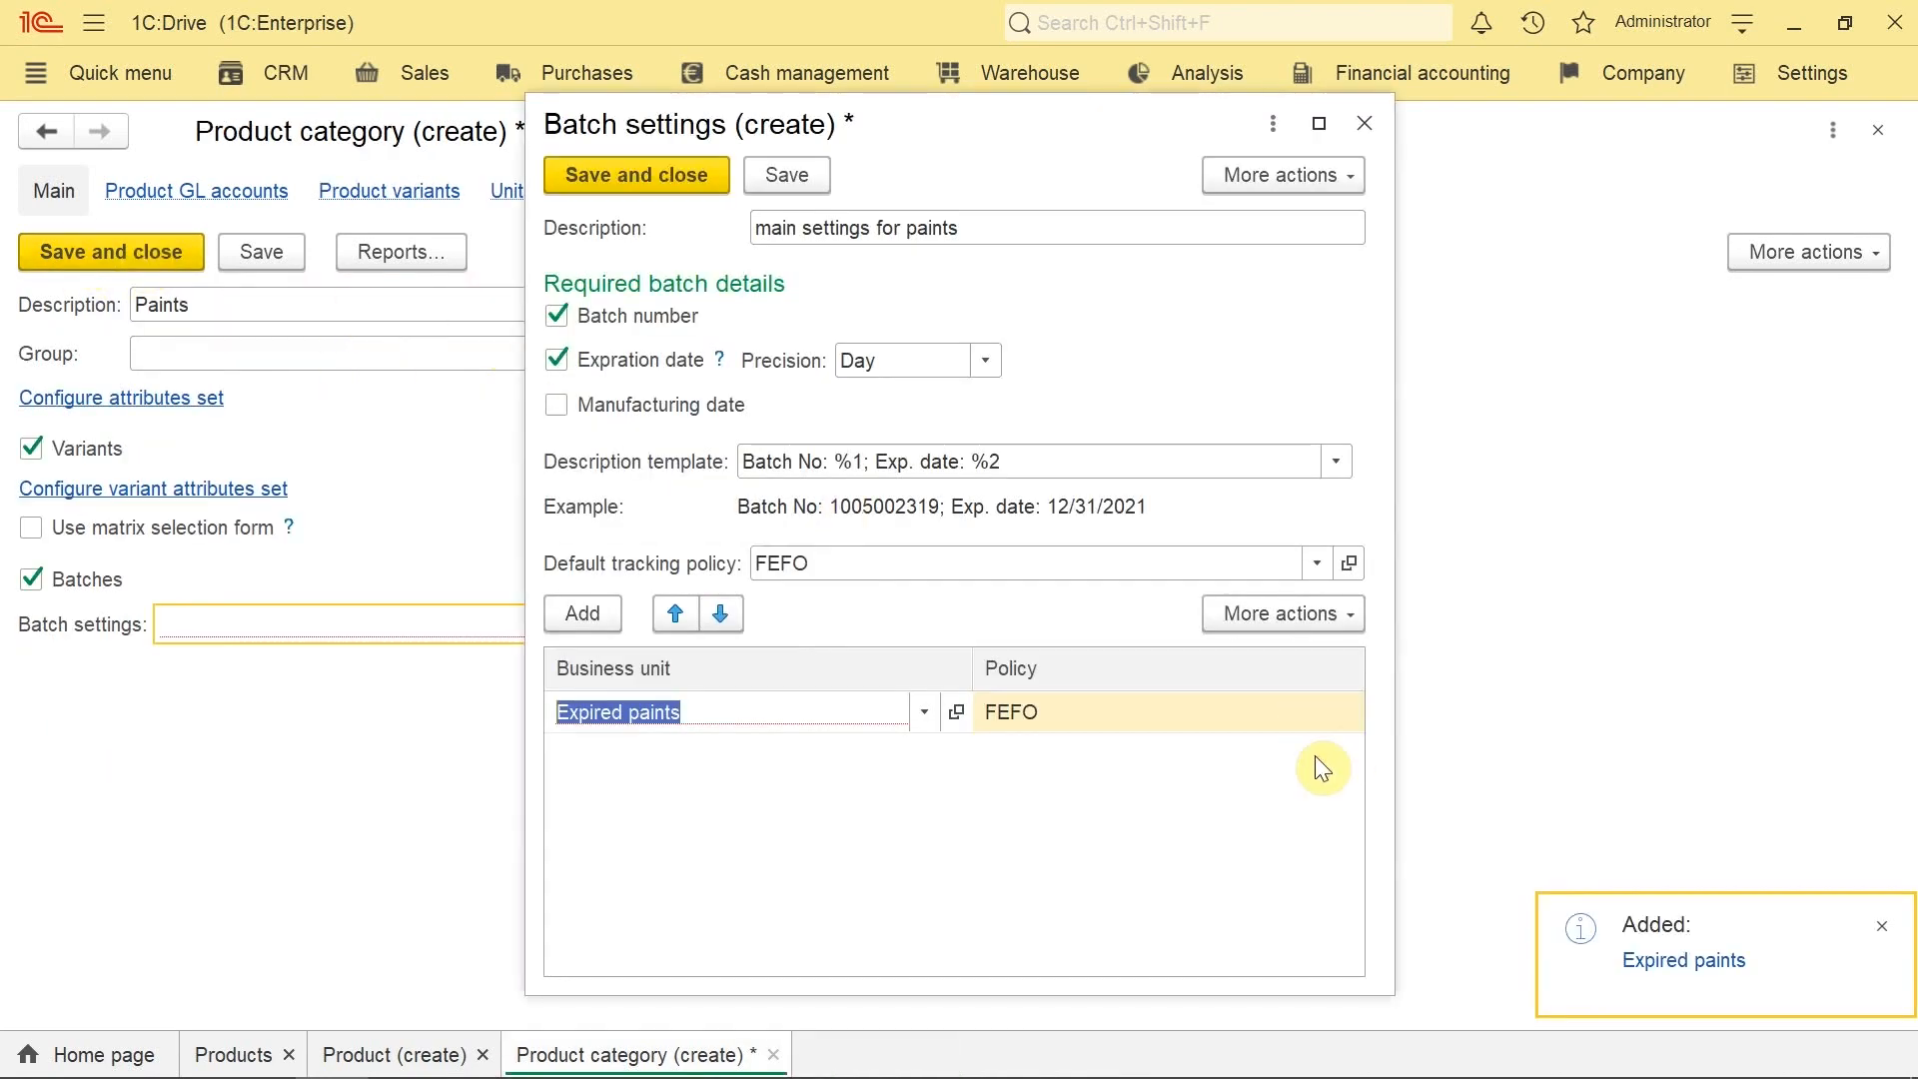
Step: Create a batch tracking policy with the Referential method and assign it to the Expired paints business unit
{"action": "left_click", "coordinate": [1148, 710]}
{"action": "left_click", "coordinate": [1069, 825]}
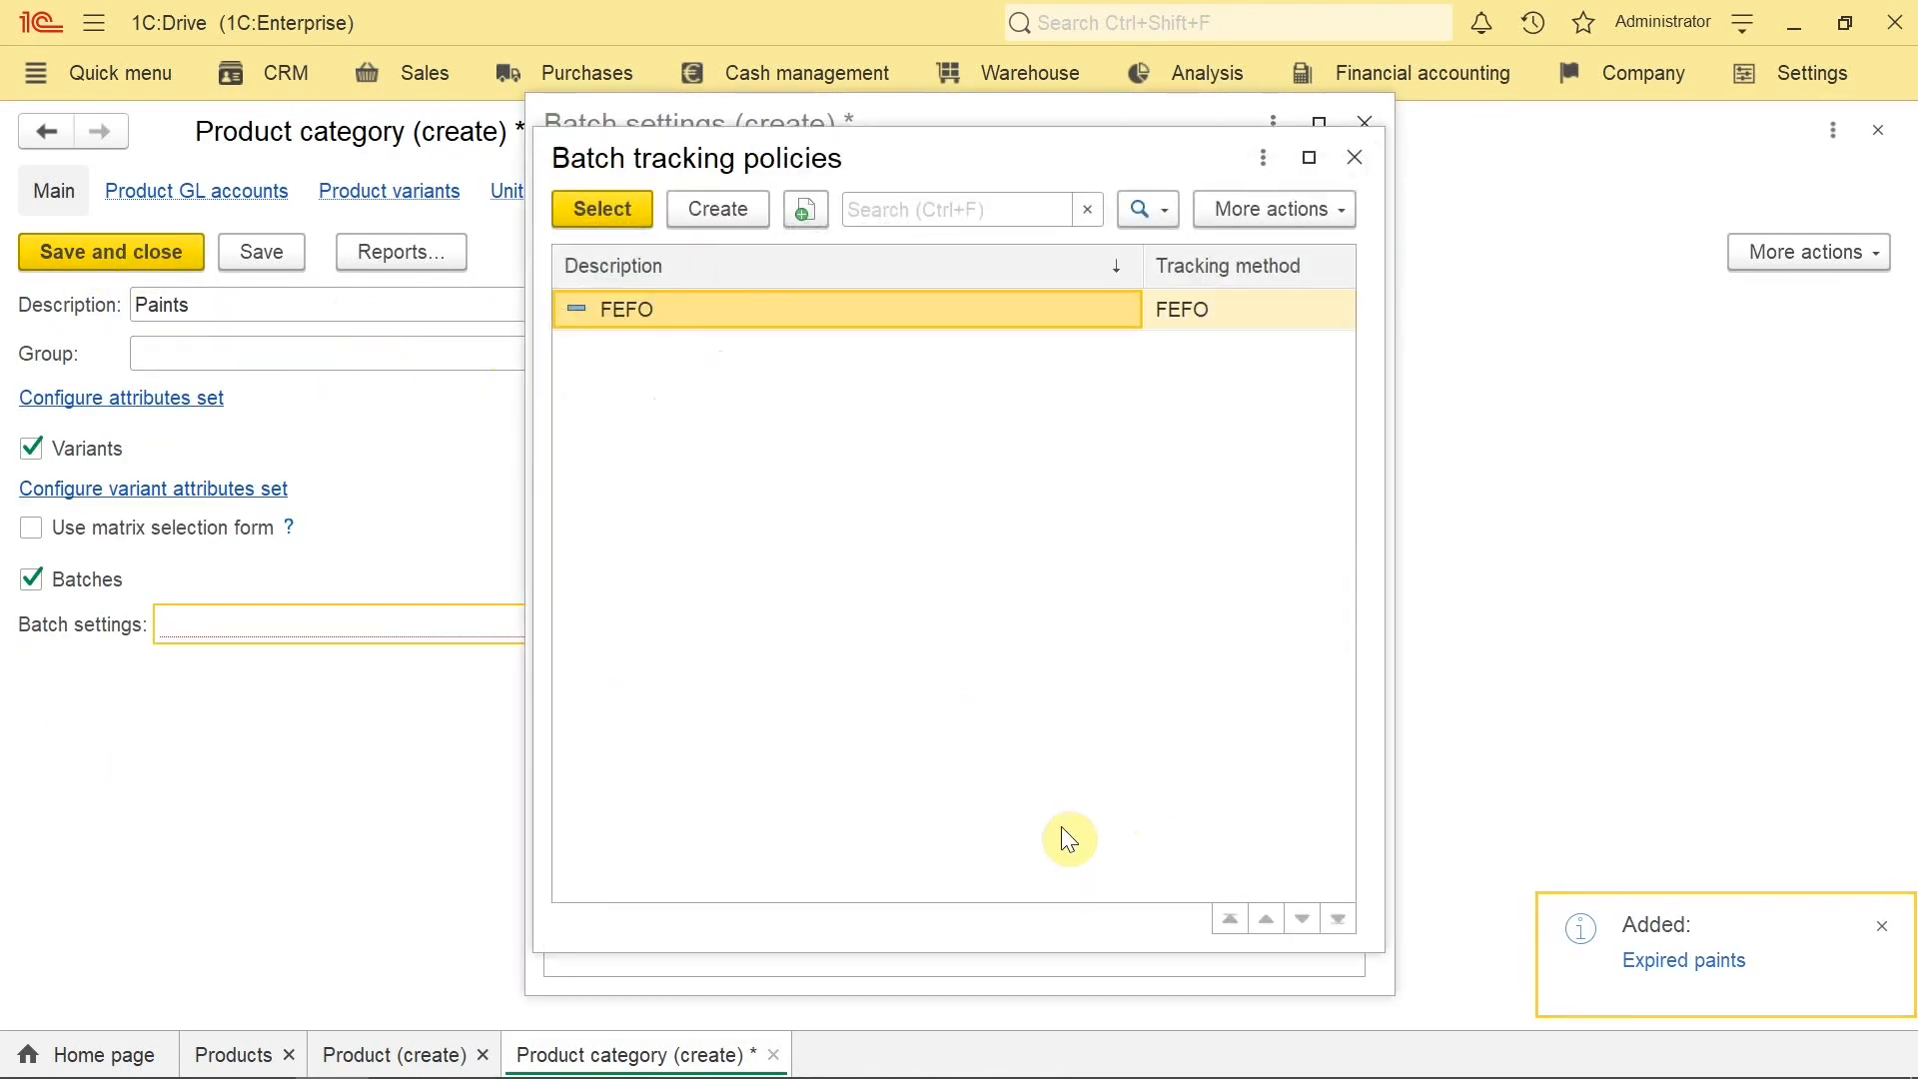
{"action": "left_click", "coordinate": [729, 214]}
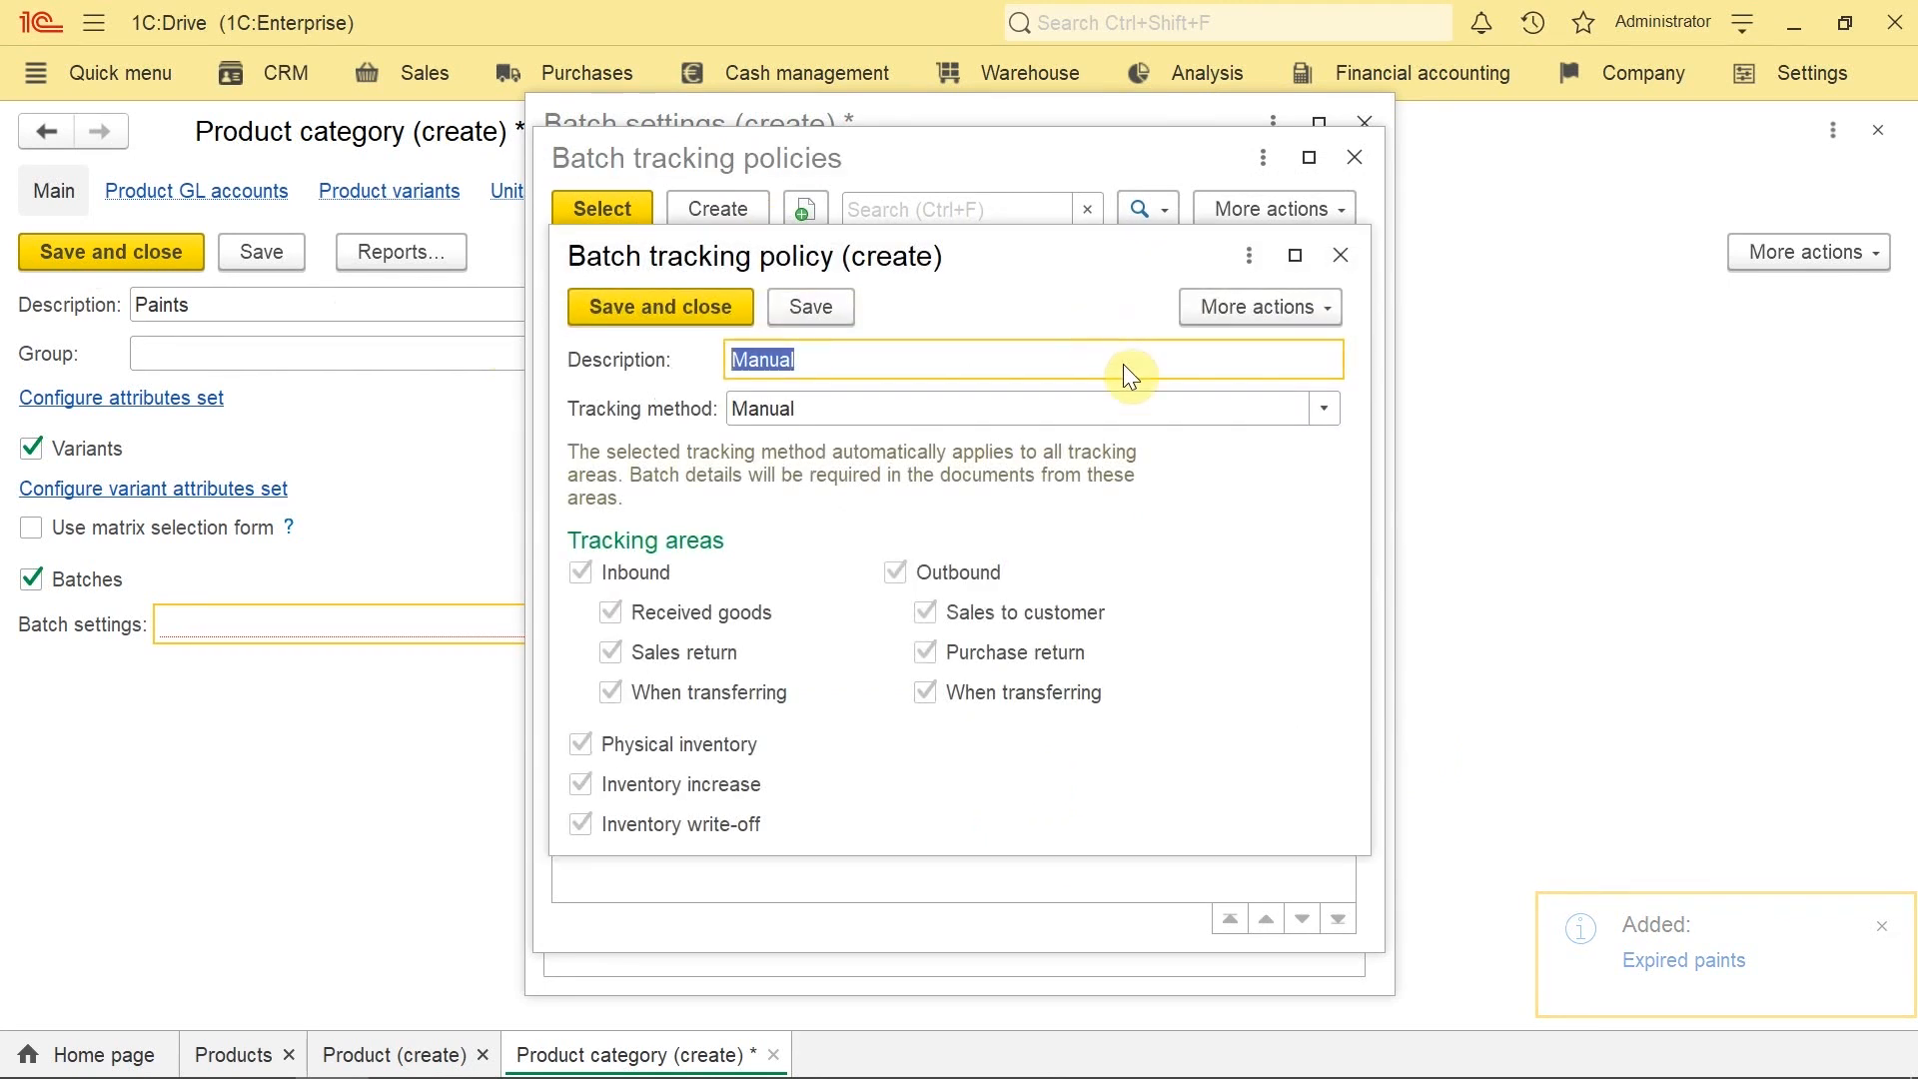
{"action": "left_click", "coordinate": [1328, 409]}
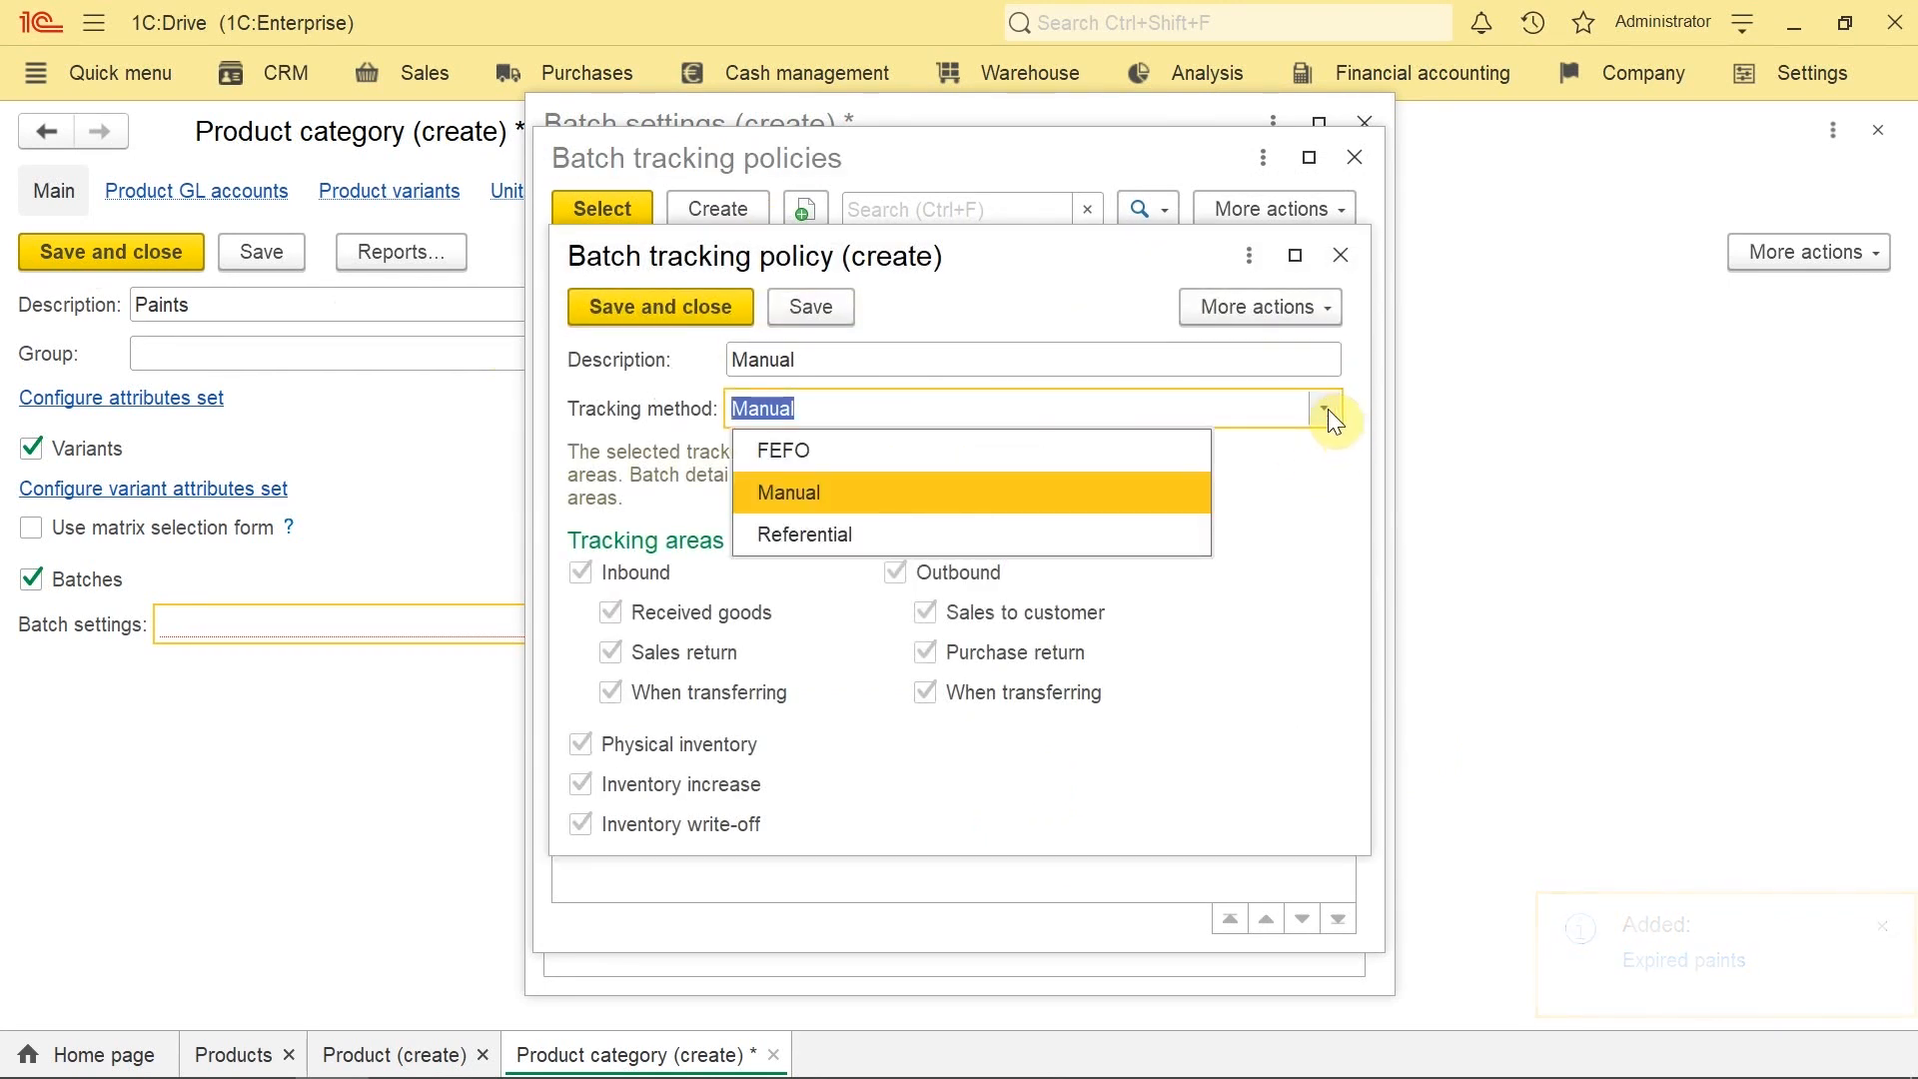
{"action": "left_click", "coordinate": [1085, 532]}
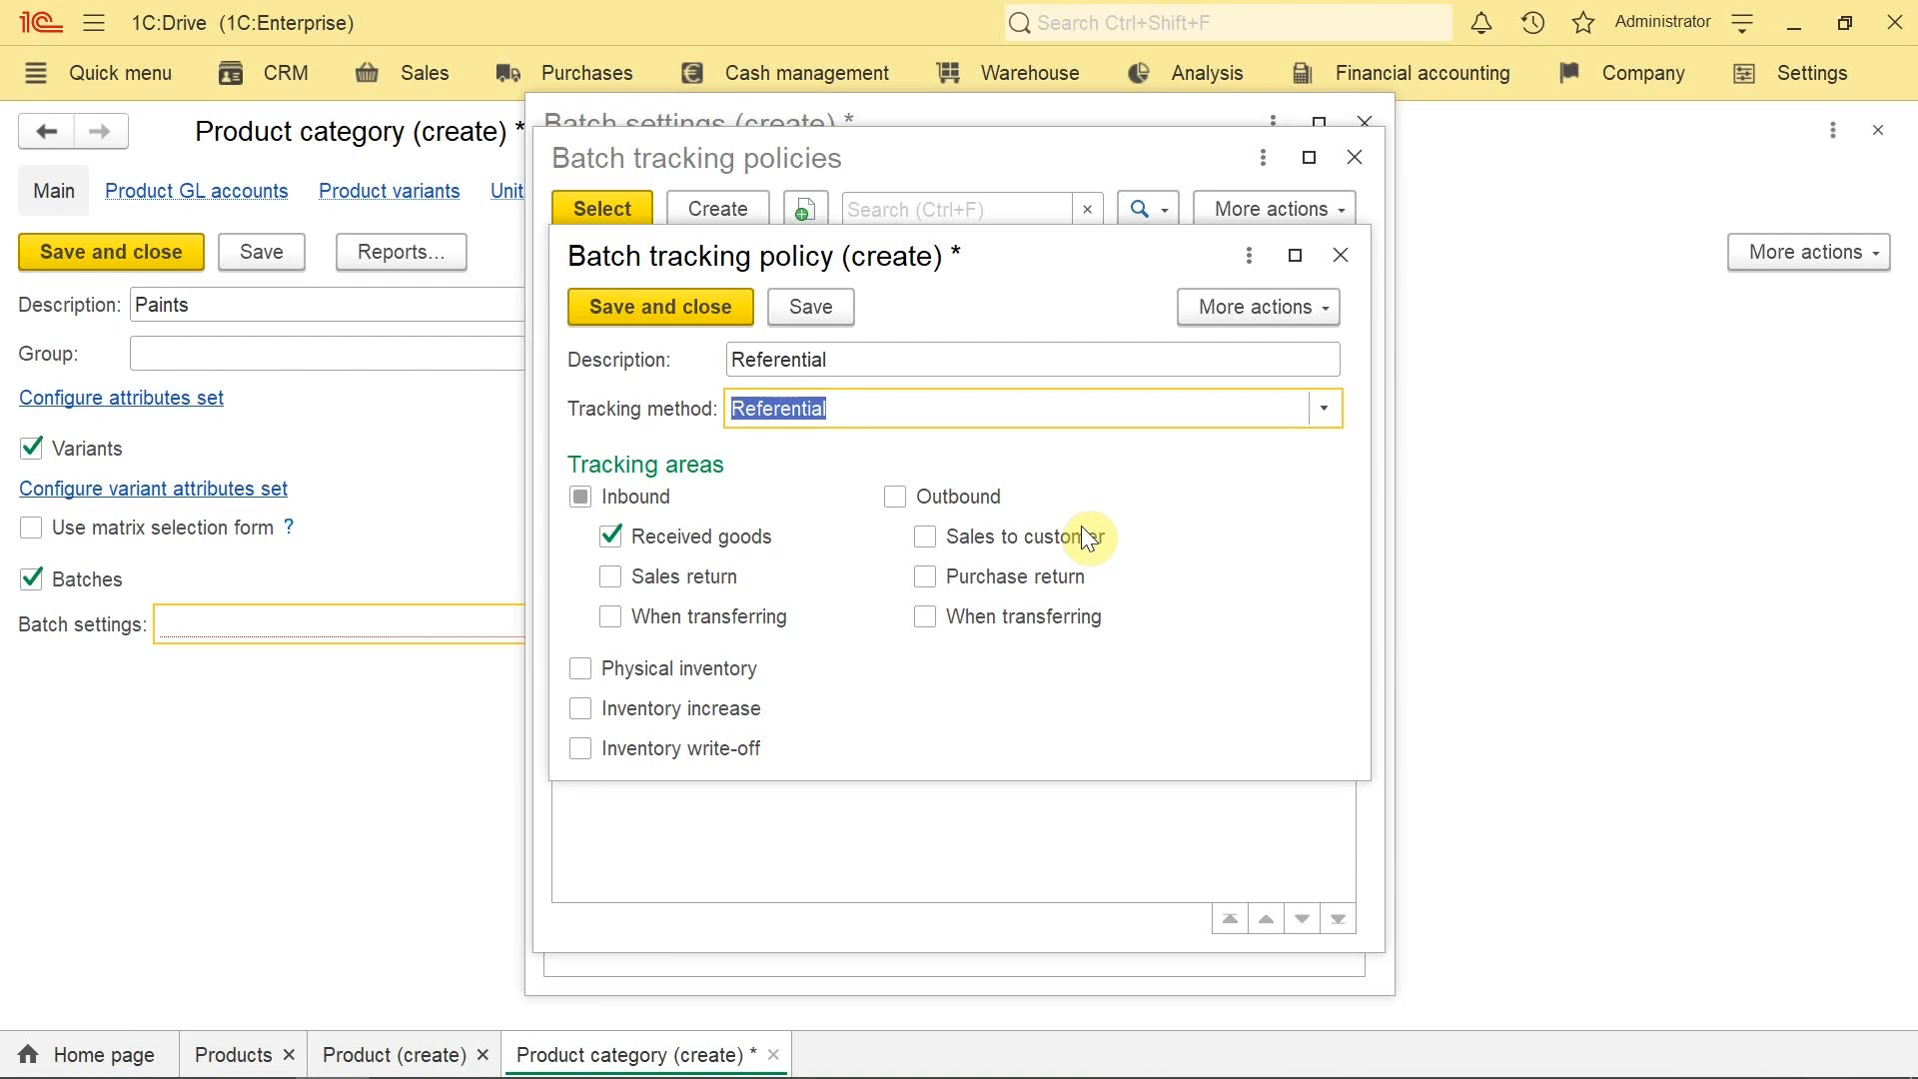
{"action": "left_click", "coordinate": [582, 496]}
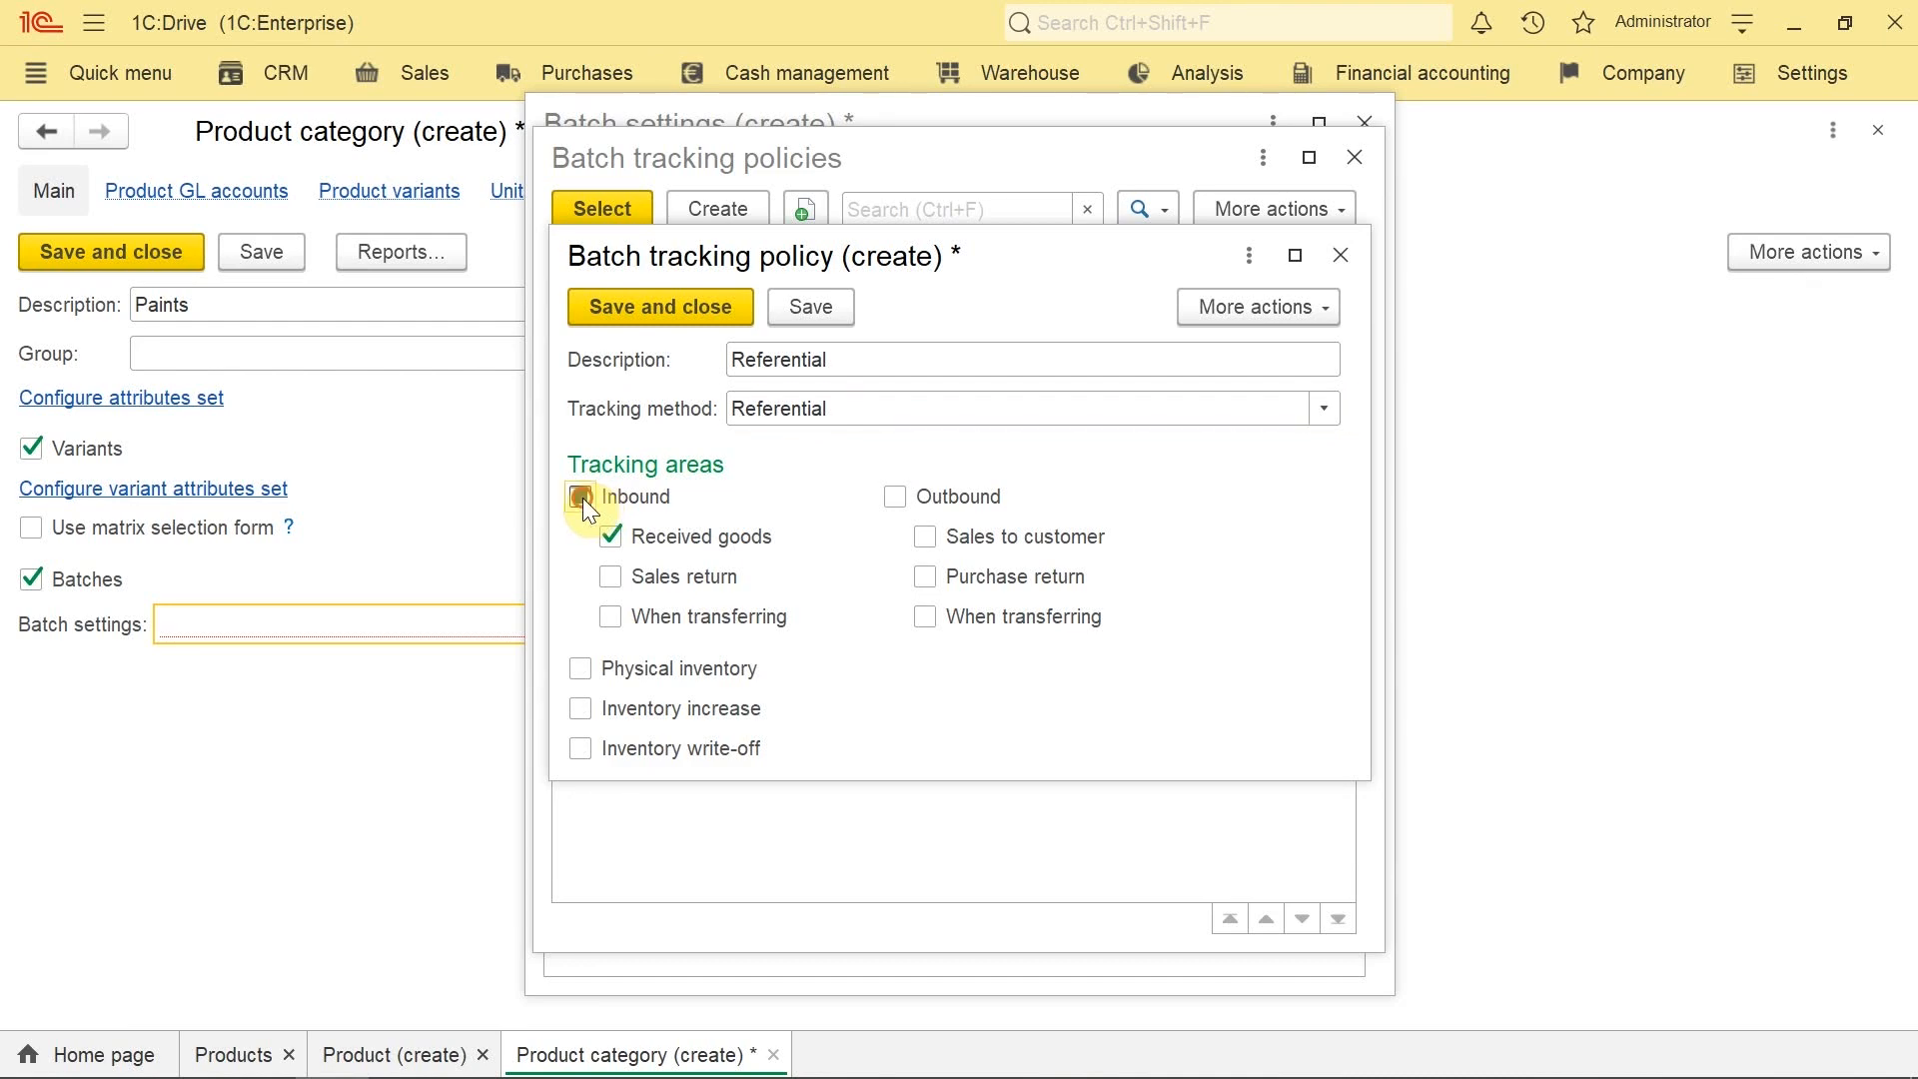
{"action": "left_click", "coordinate": [661, 307]}
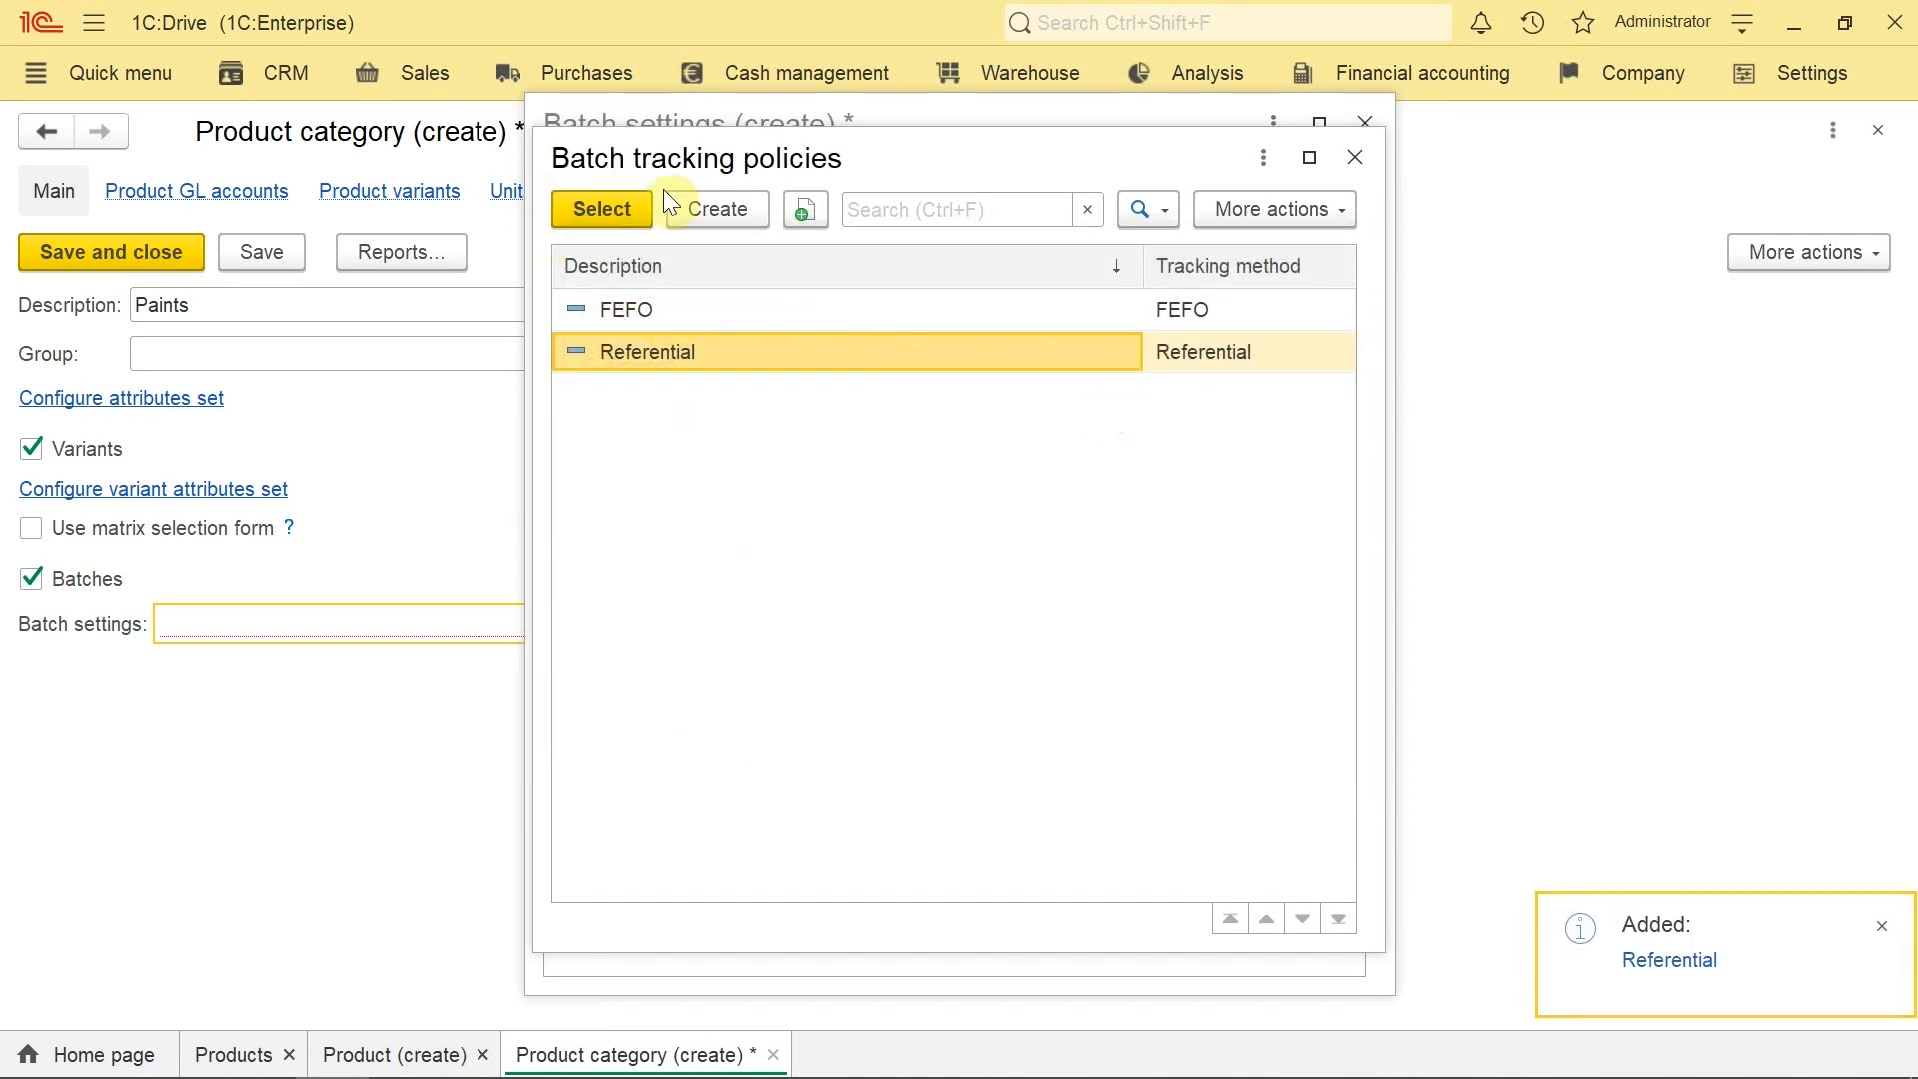
{"action": "left_click", "coordinate": [625, 210]}
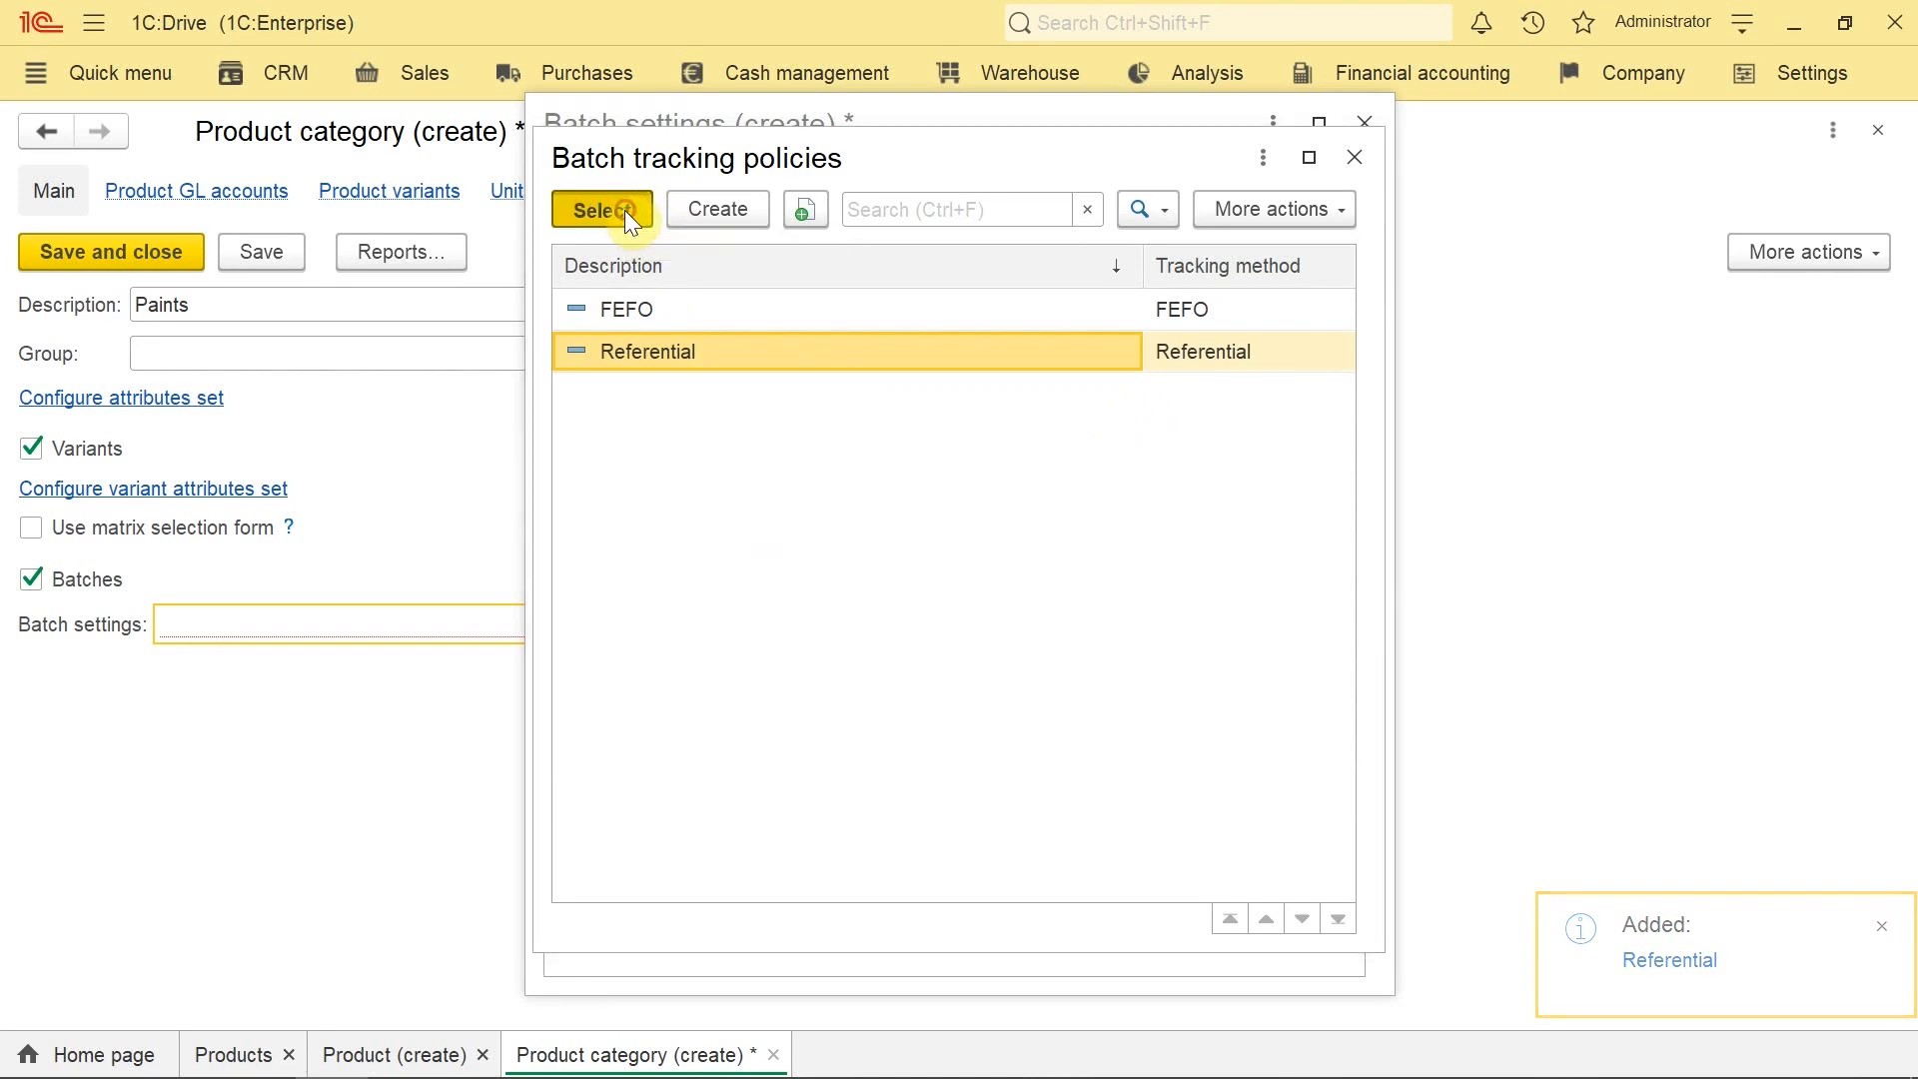
{"action": "left_click", "coordinate": [939, 831]}
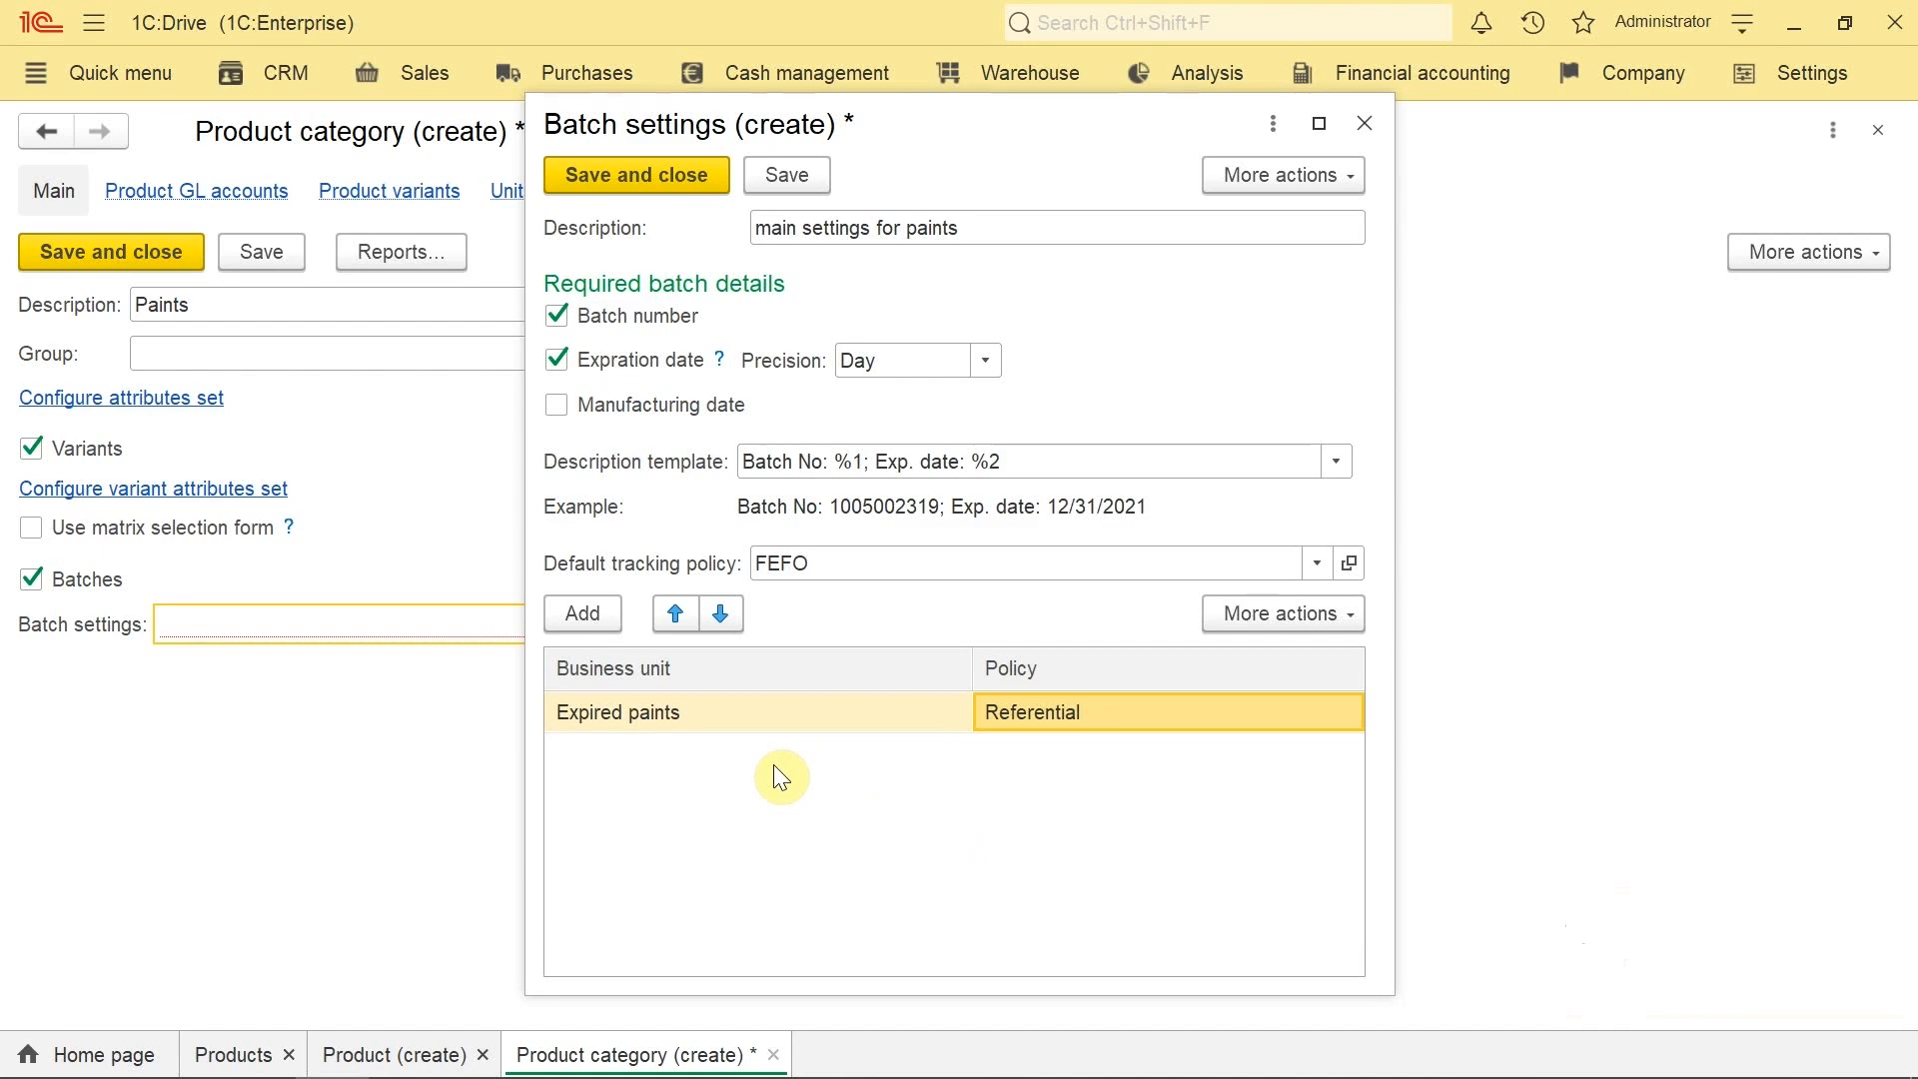
Step: Add the Quality control and storage room as another business unit in the batch settings
{"action": "left_click", "coordinate": [569, 610]}
{"action": "left_click", "coordinate": [614, 859]}
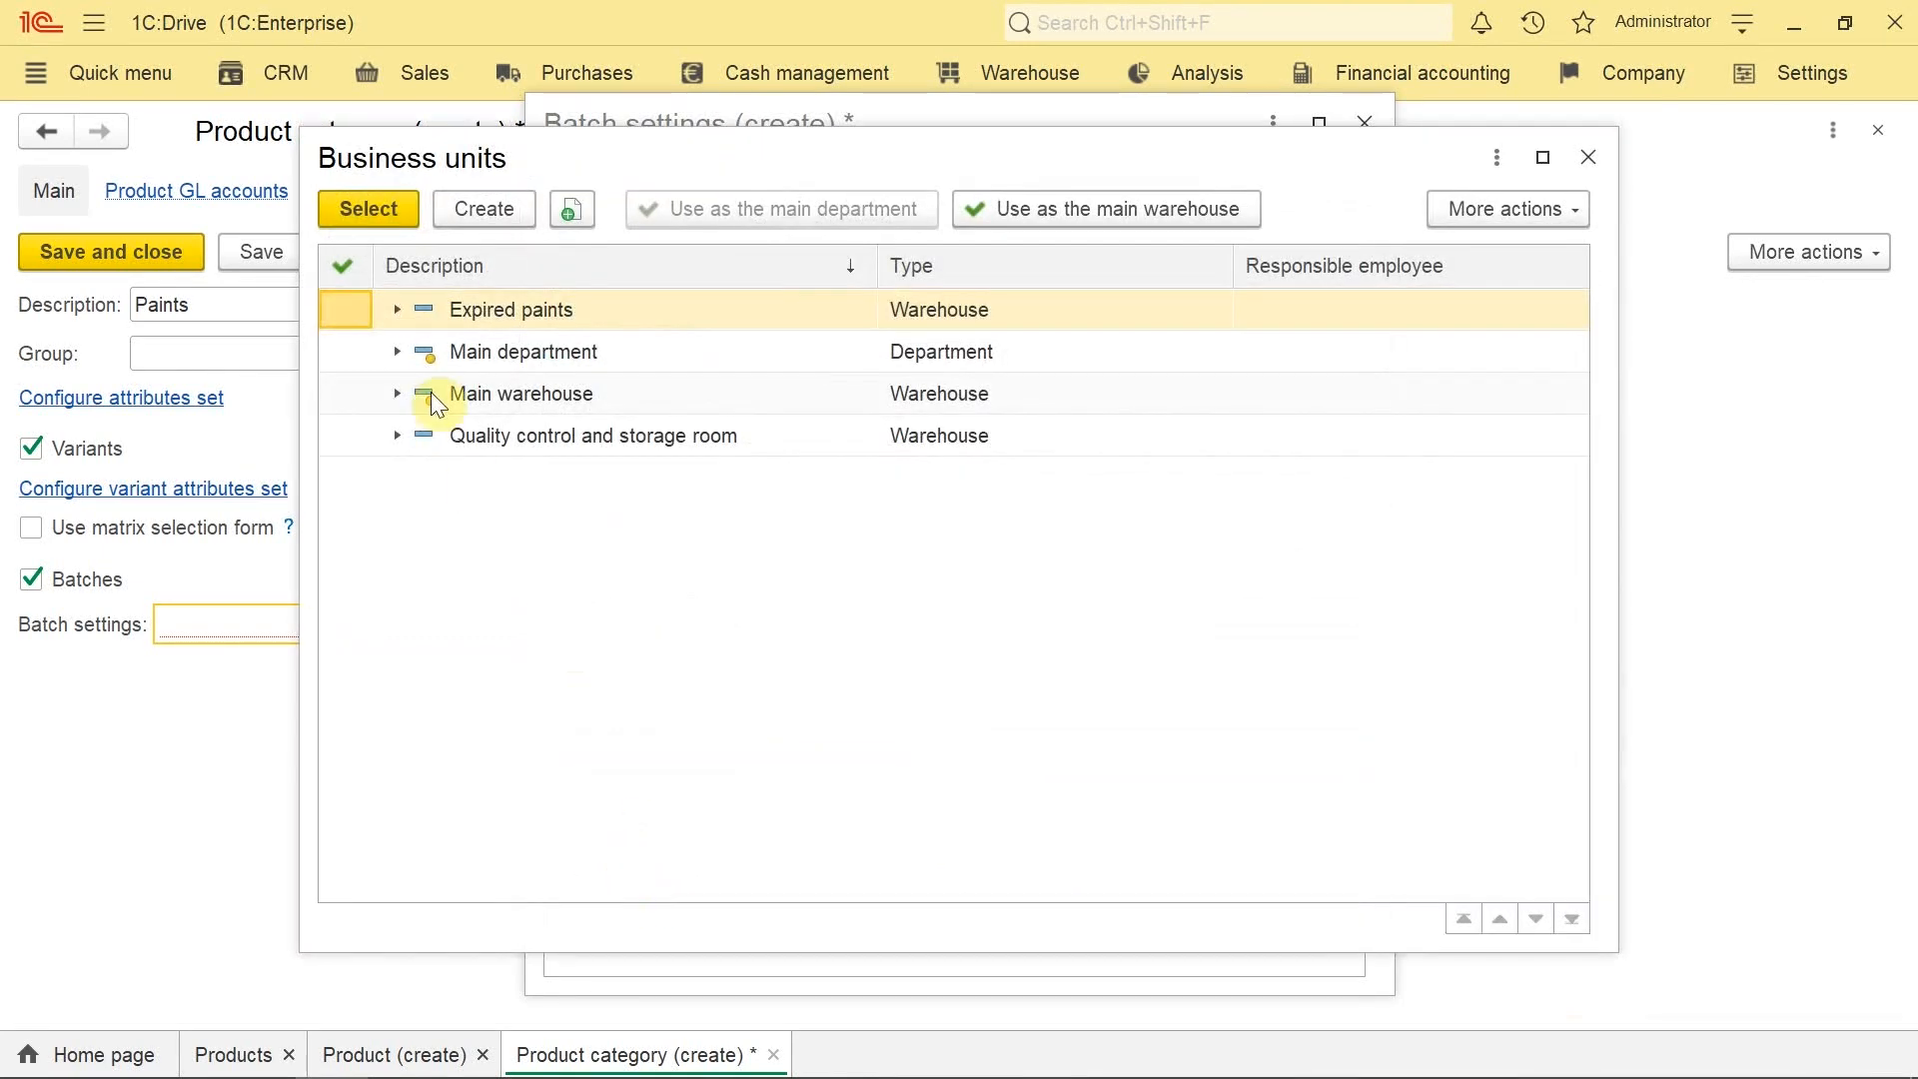
{"action": "double_click", "coordinate": [599, 440]}
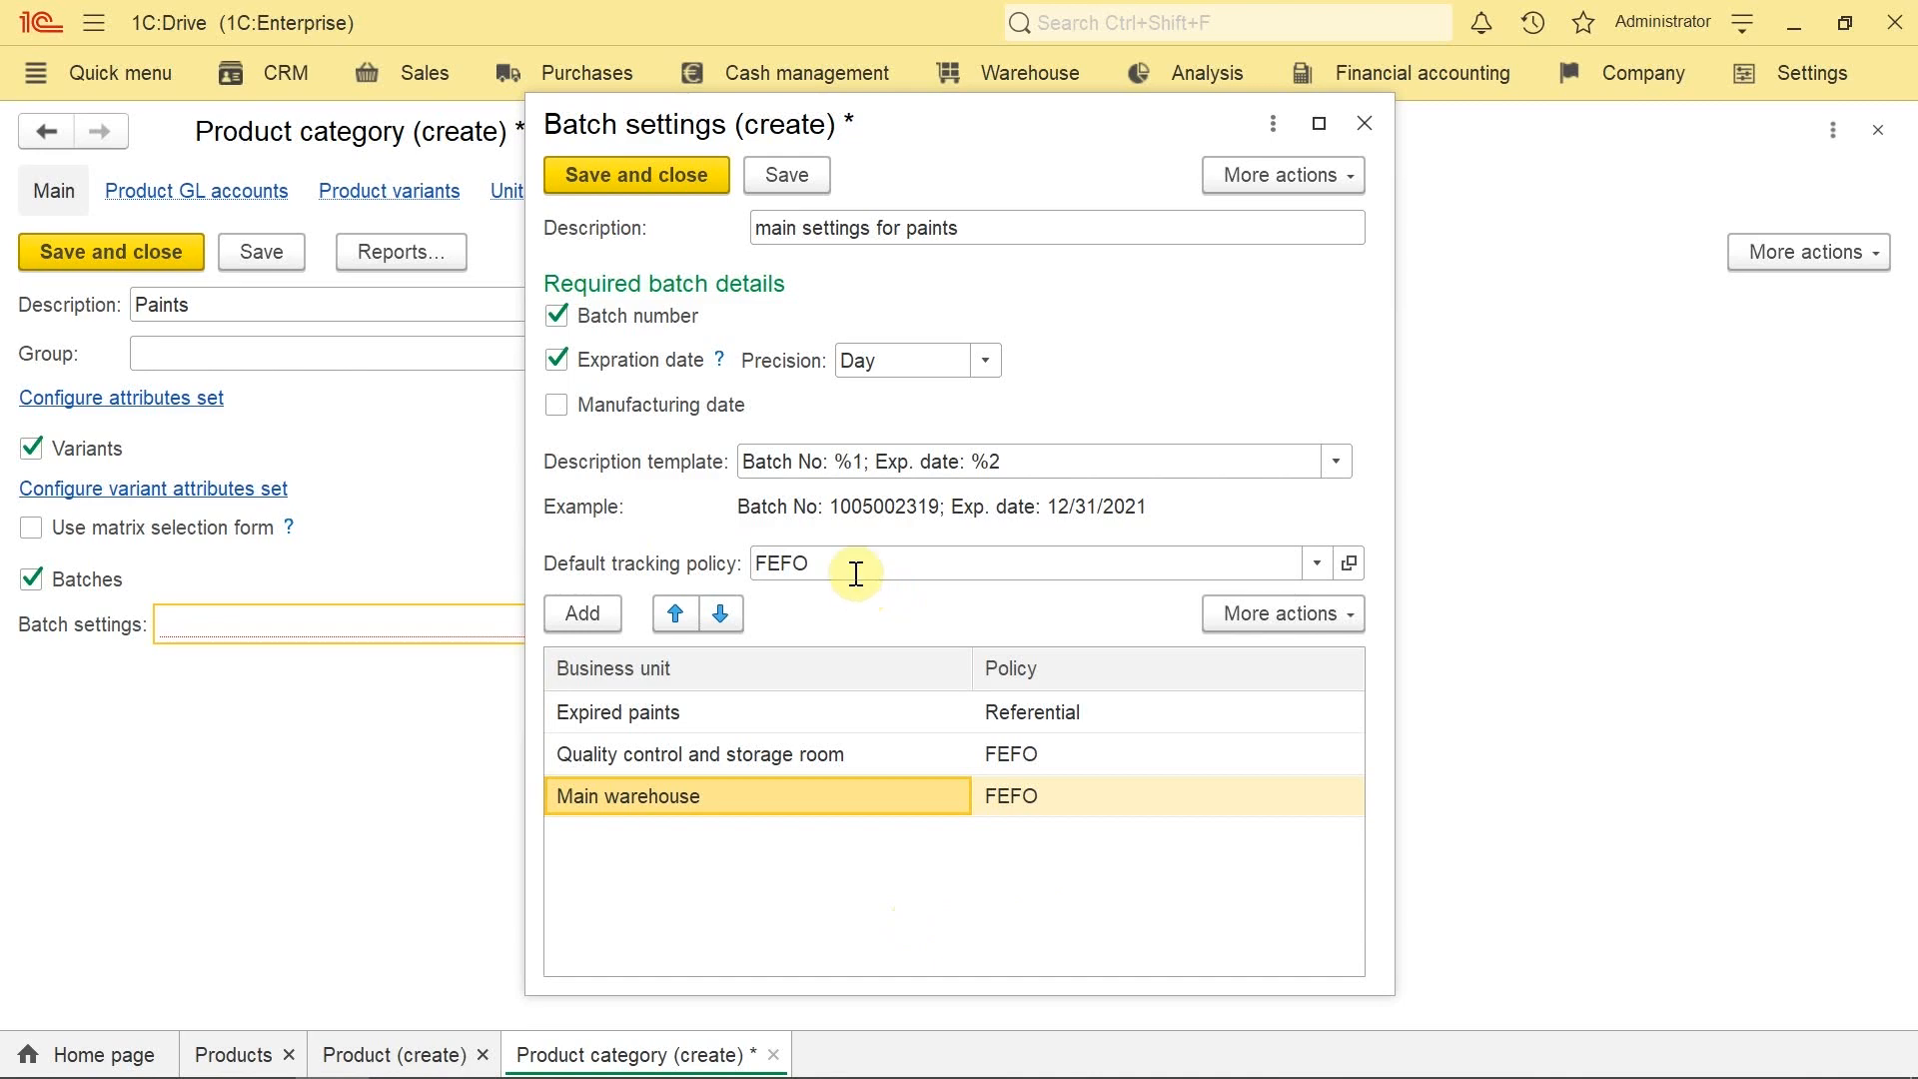
{"action": "left_click", "coordinate": [652, 514]}
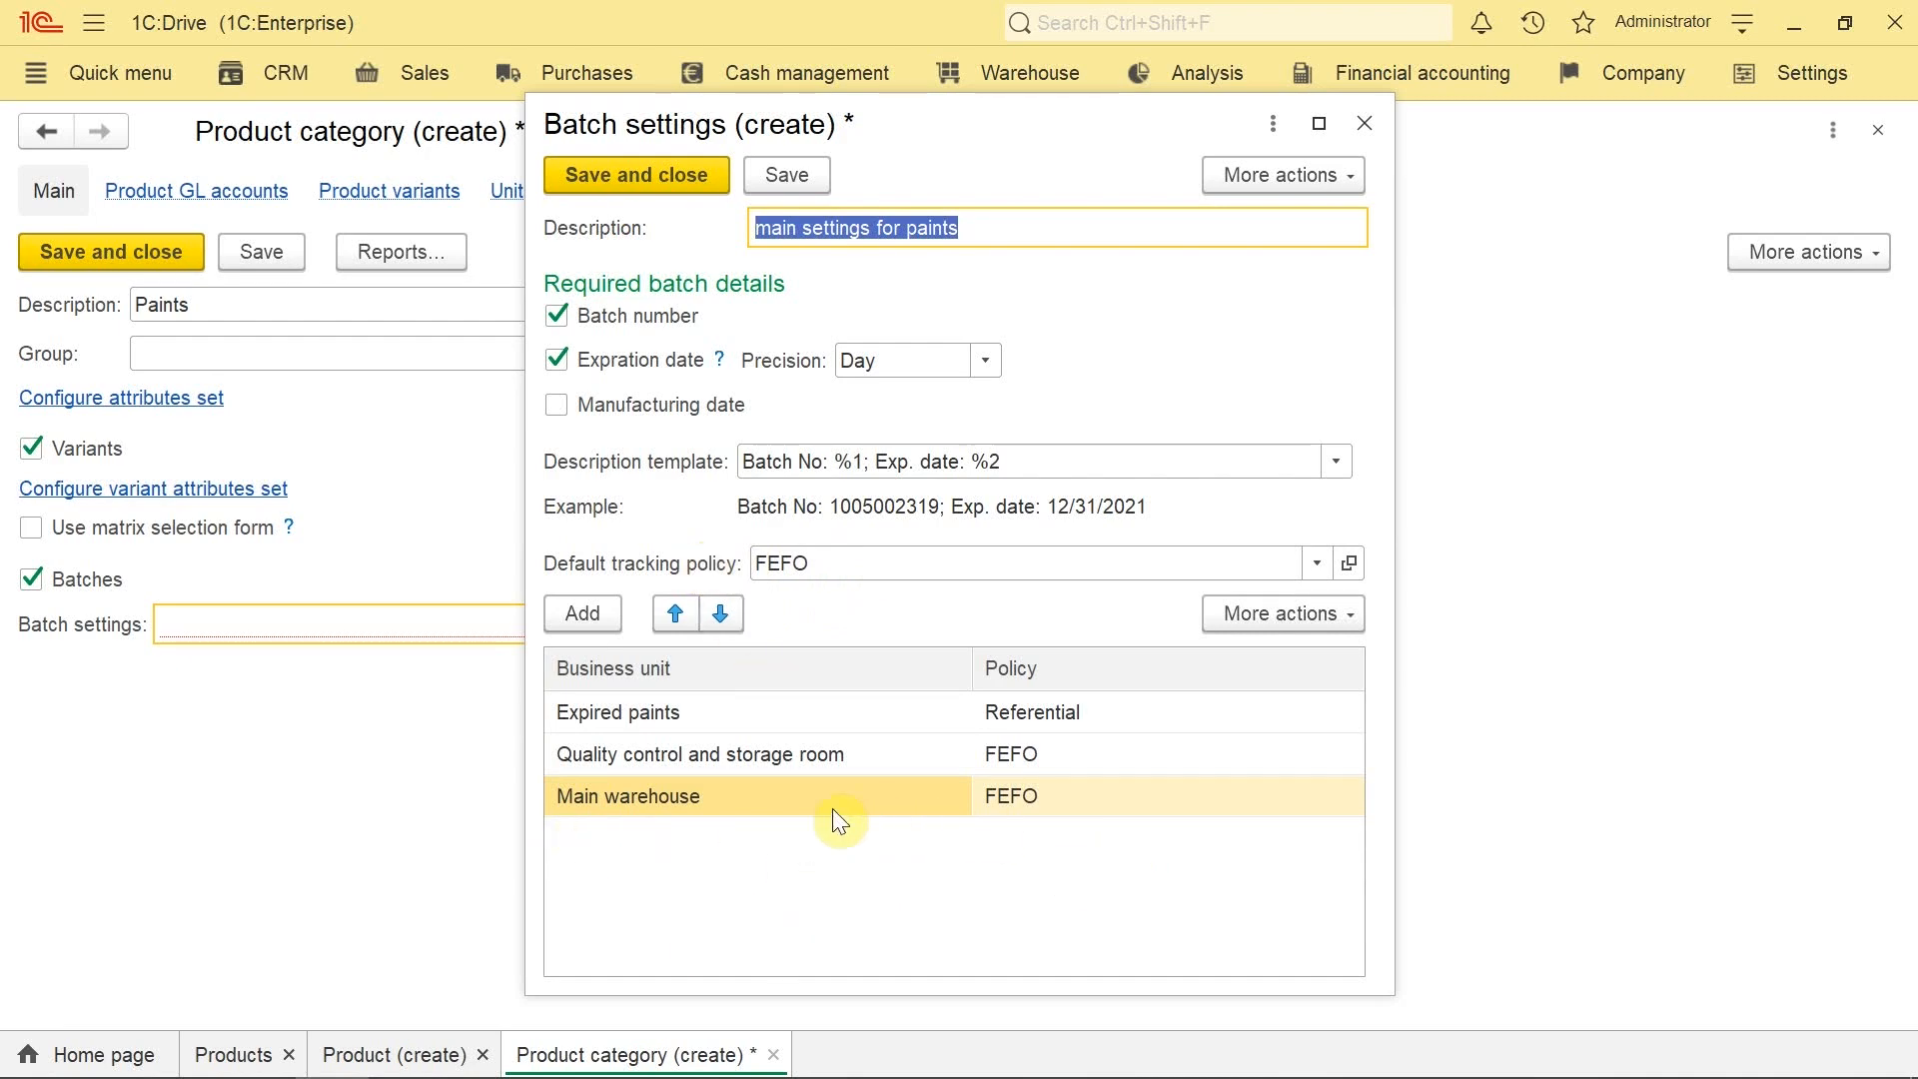
{"action": "left_click", "coordinate": [727, 795]}
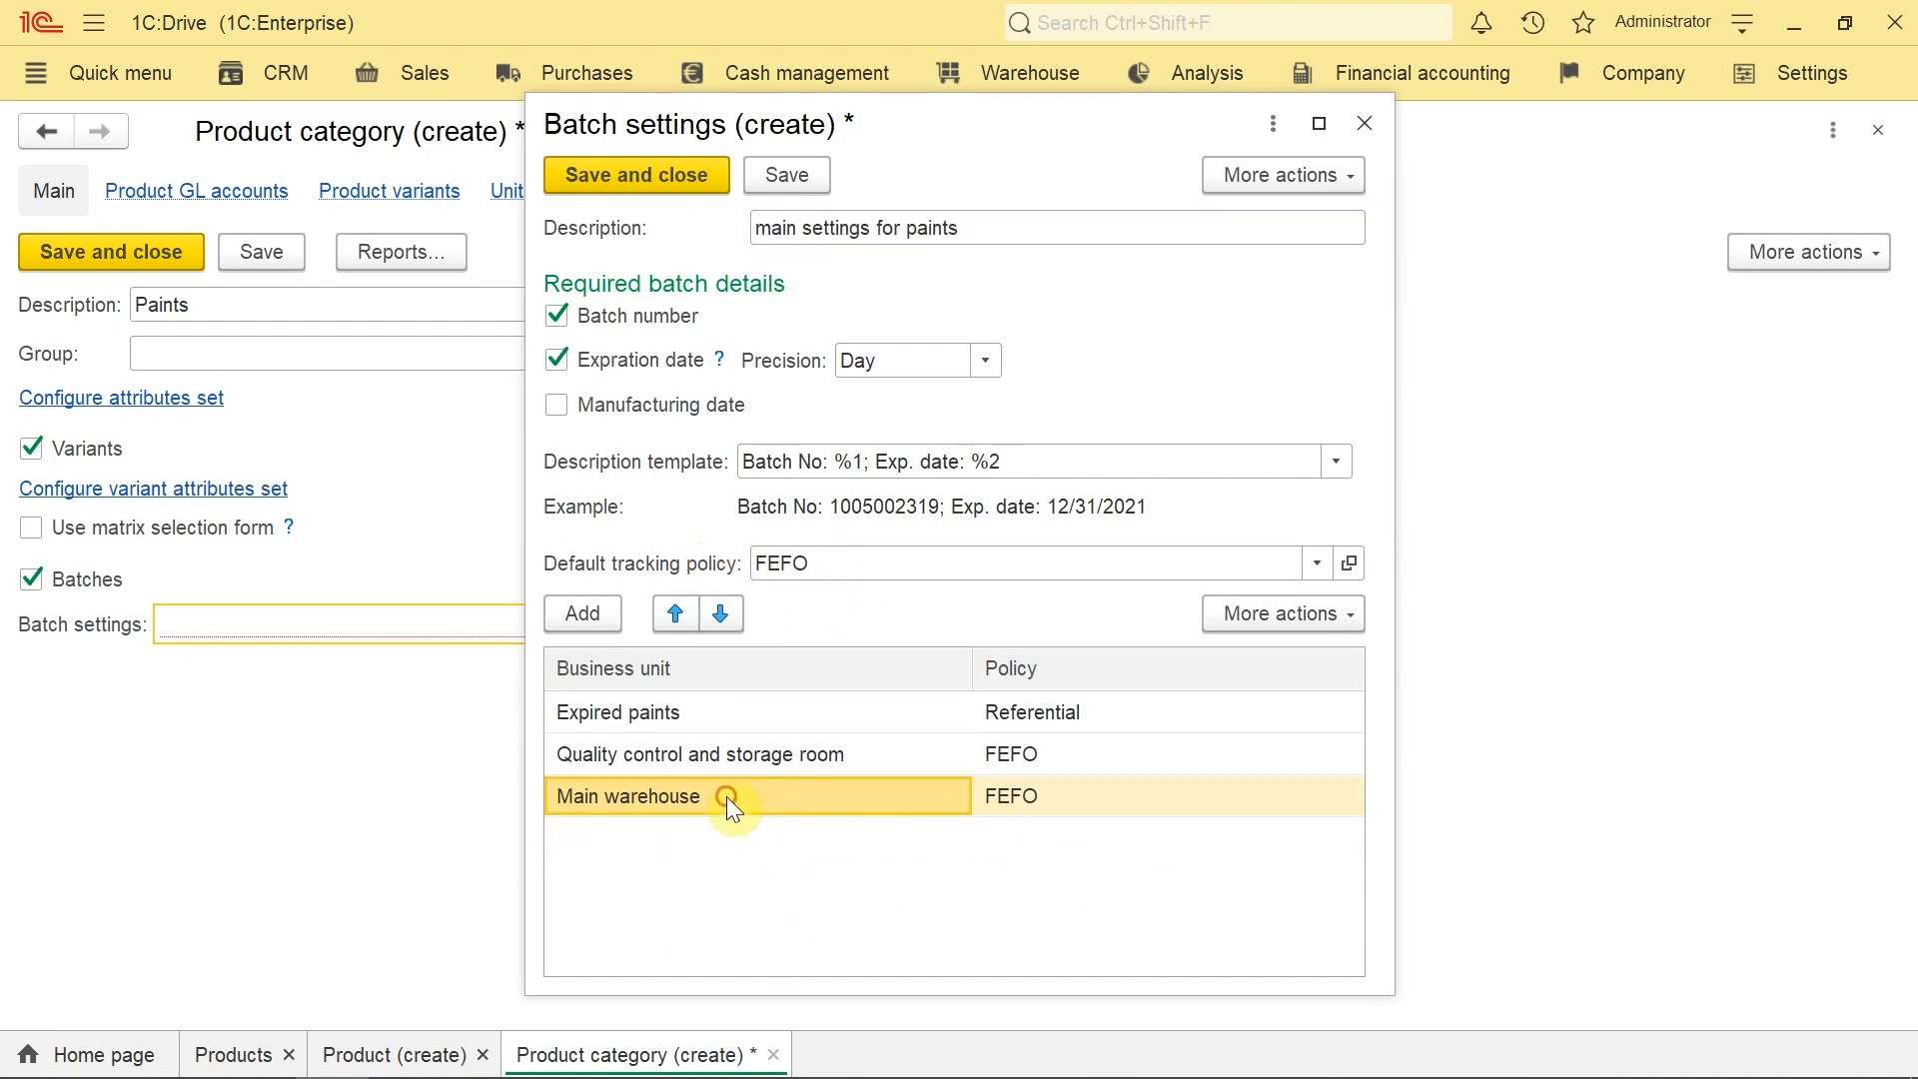
{"action": "left_click", "coordinate": [1147, 800]}
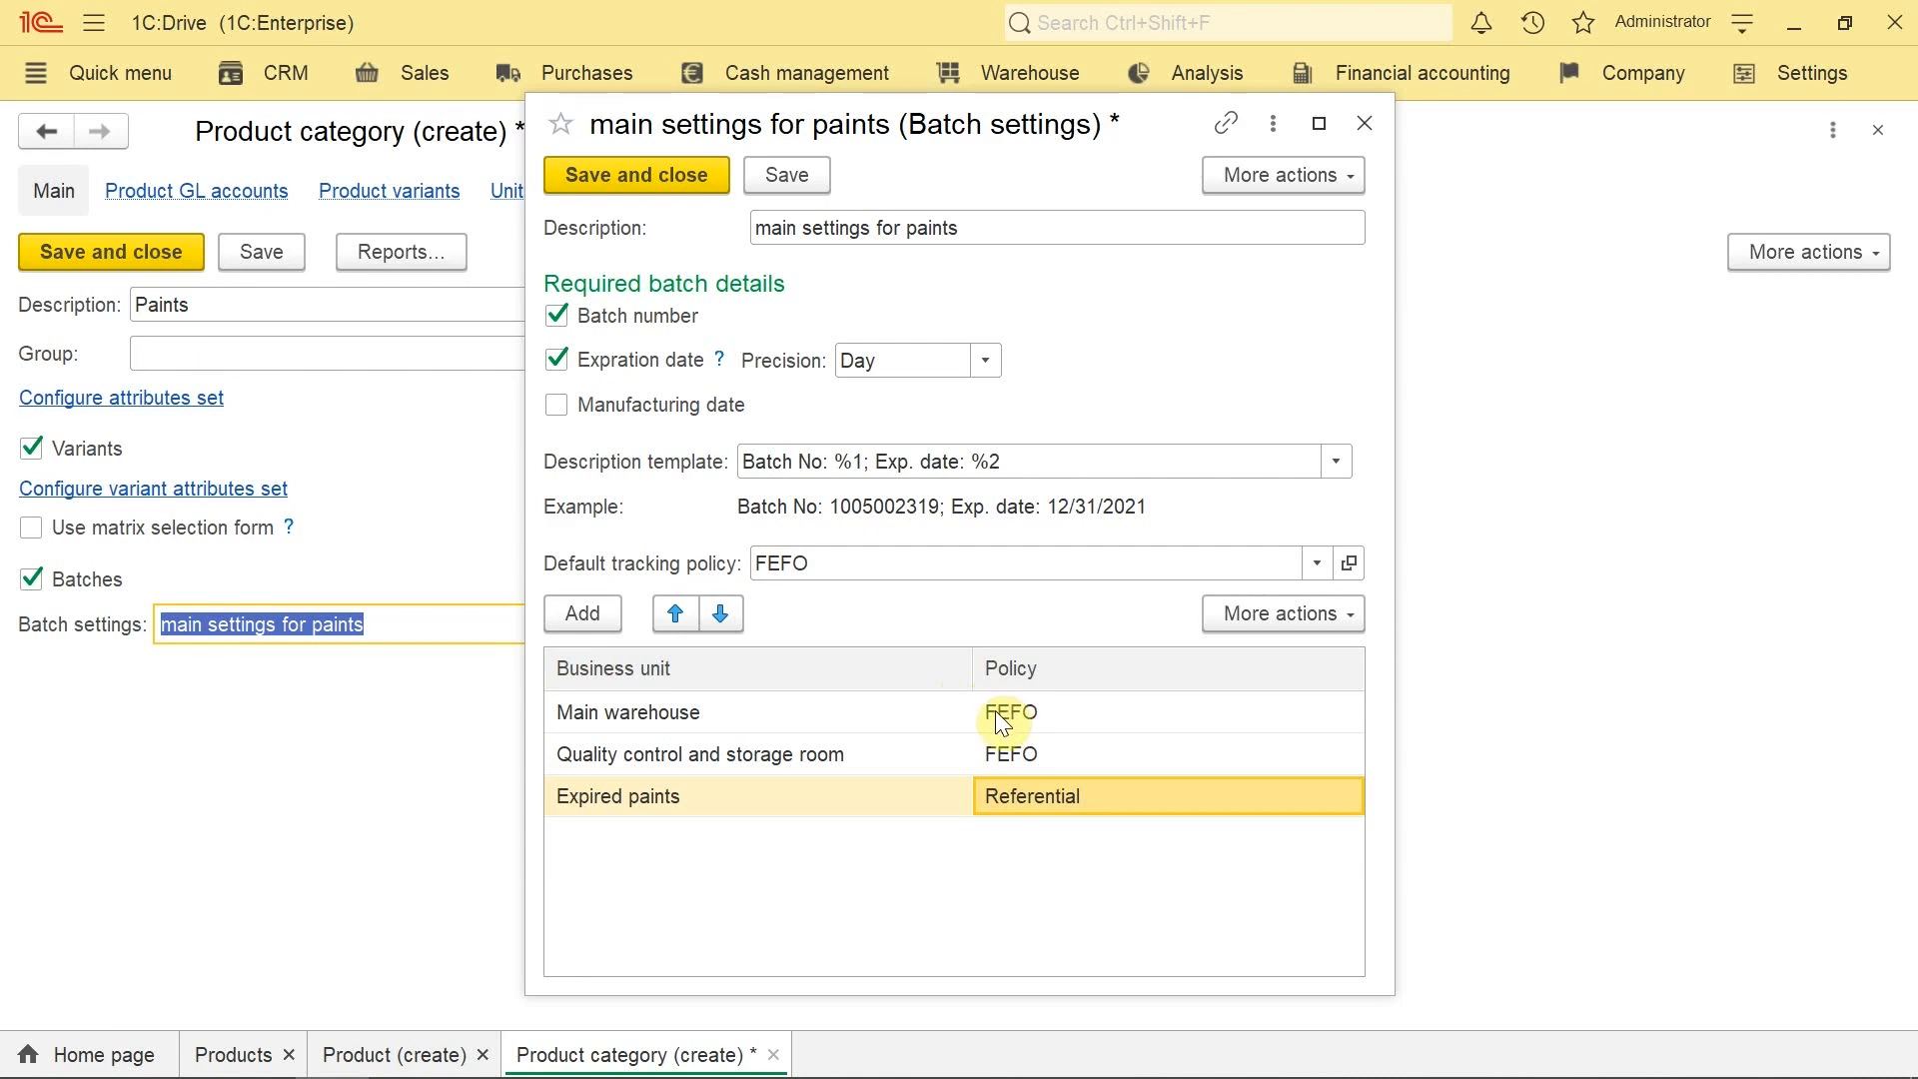
Step: Save the main settings for paints batch settings and the Paints product category
{"action": "left_click", "coordinate": [642, 176]}
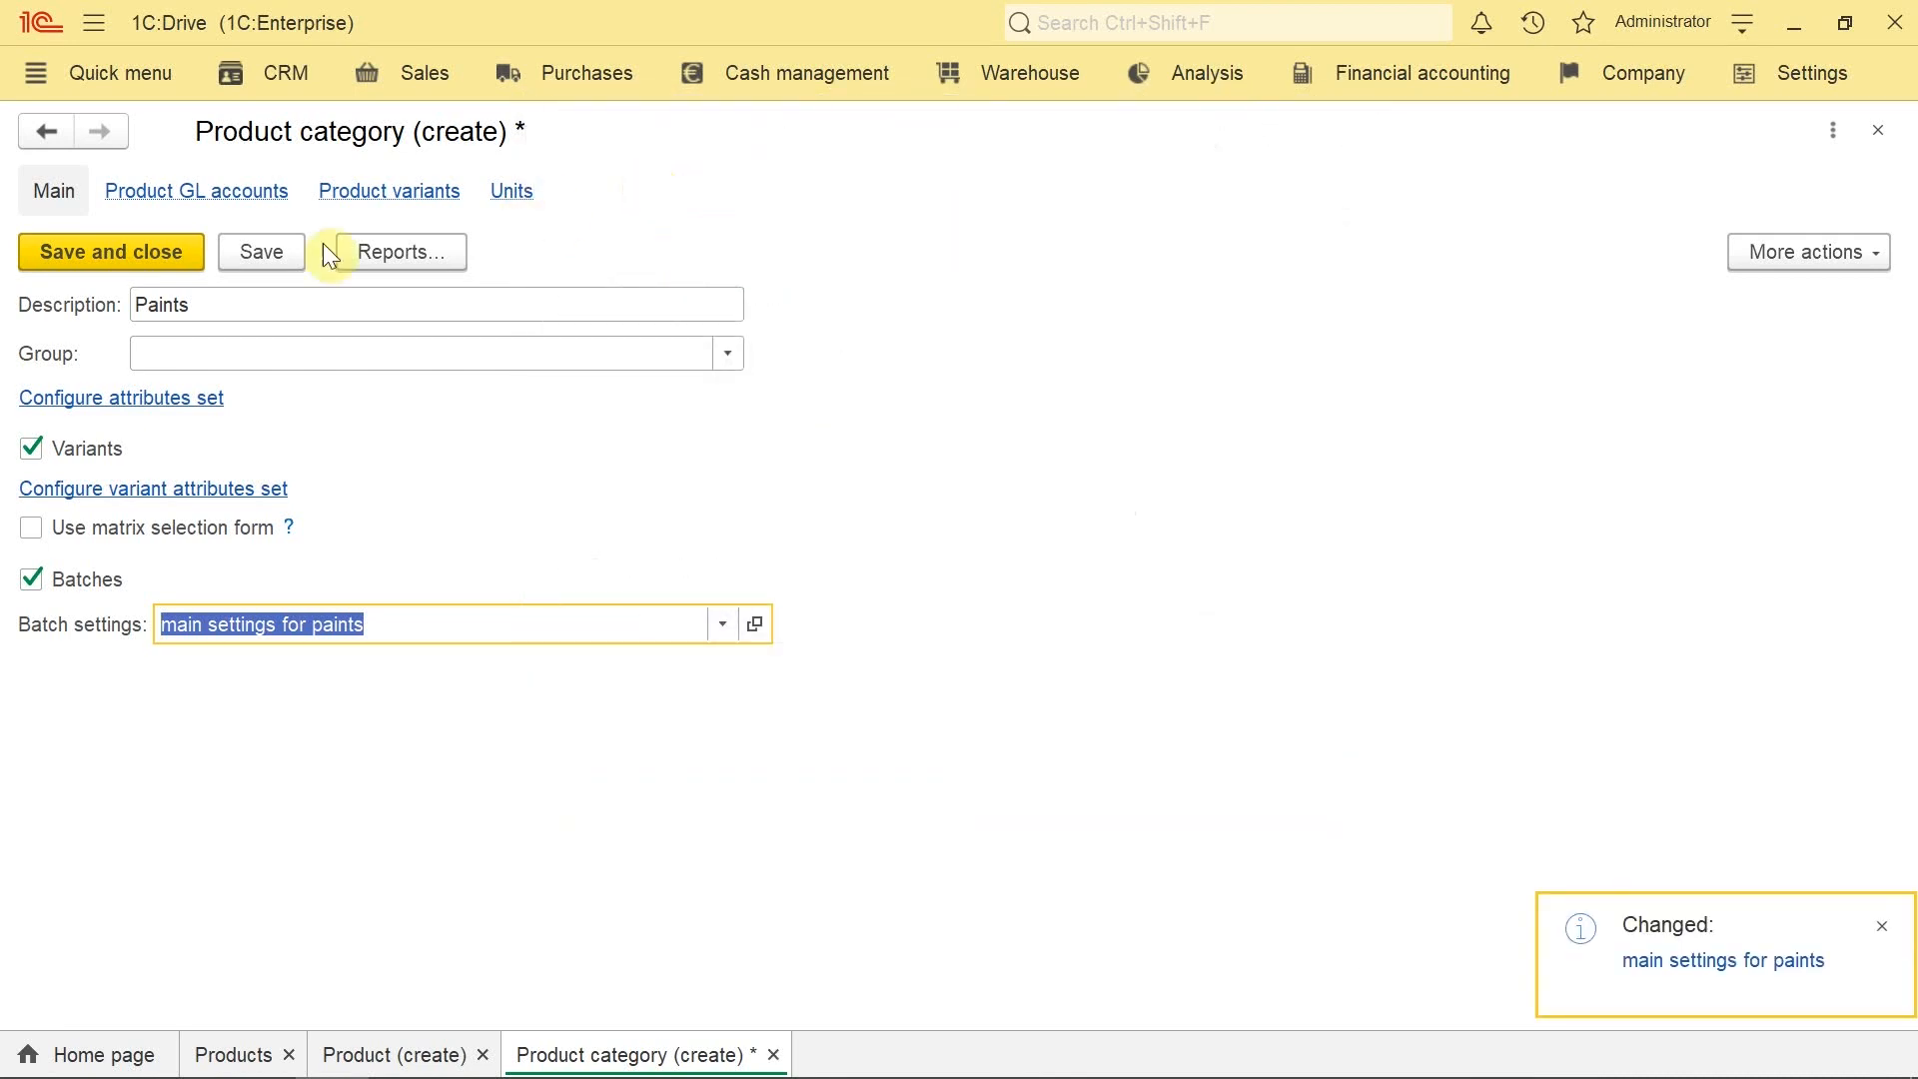
{"action": "left_click", "coordinate": [267, 255]}
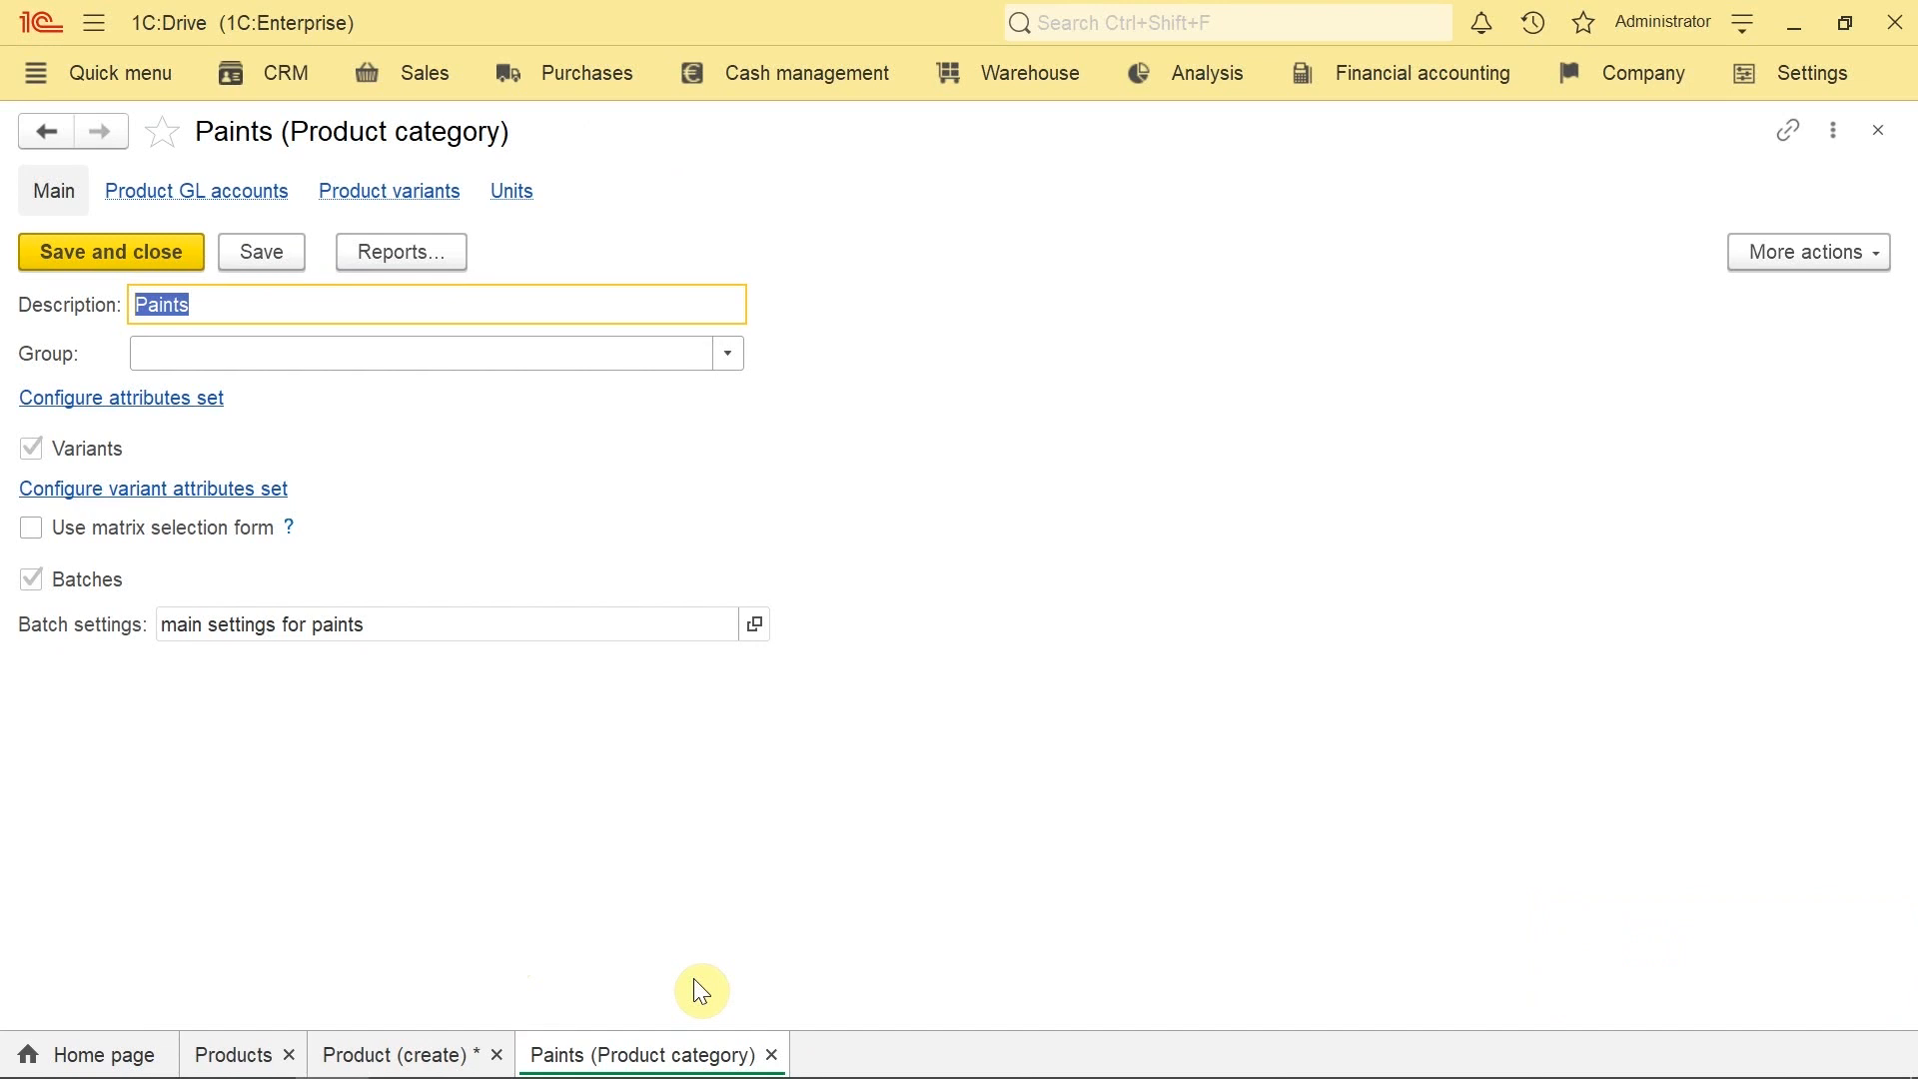
Step: Set the new product's description to "Paints with batches" and choose pcs as its base unit
{"action": "left_click", "coordinate": [419, 1061]}
{"action": "left_click", "coordinate": [287, 432]}
{"action": "type", "text": "Paints"}
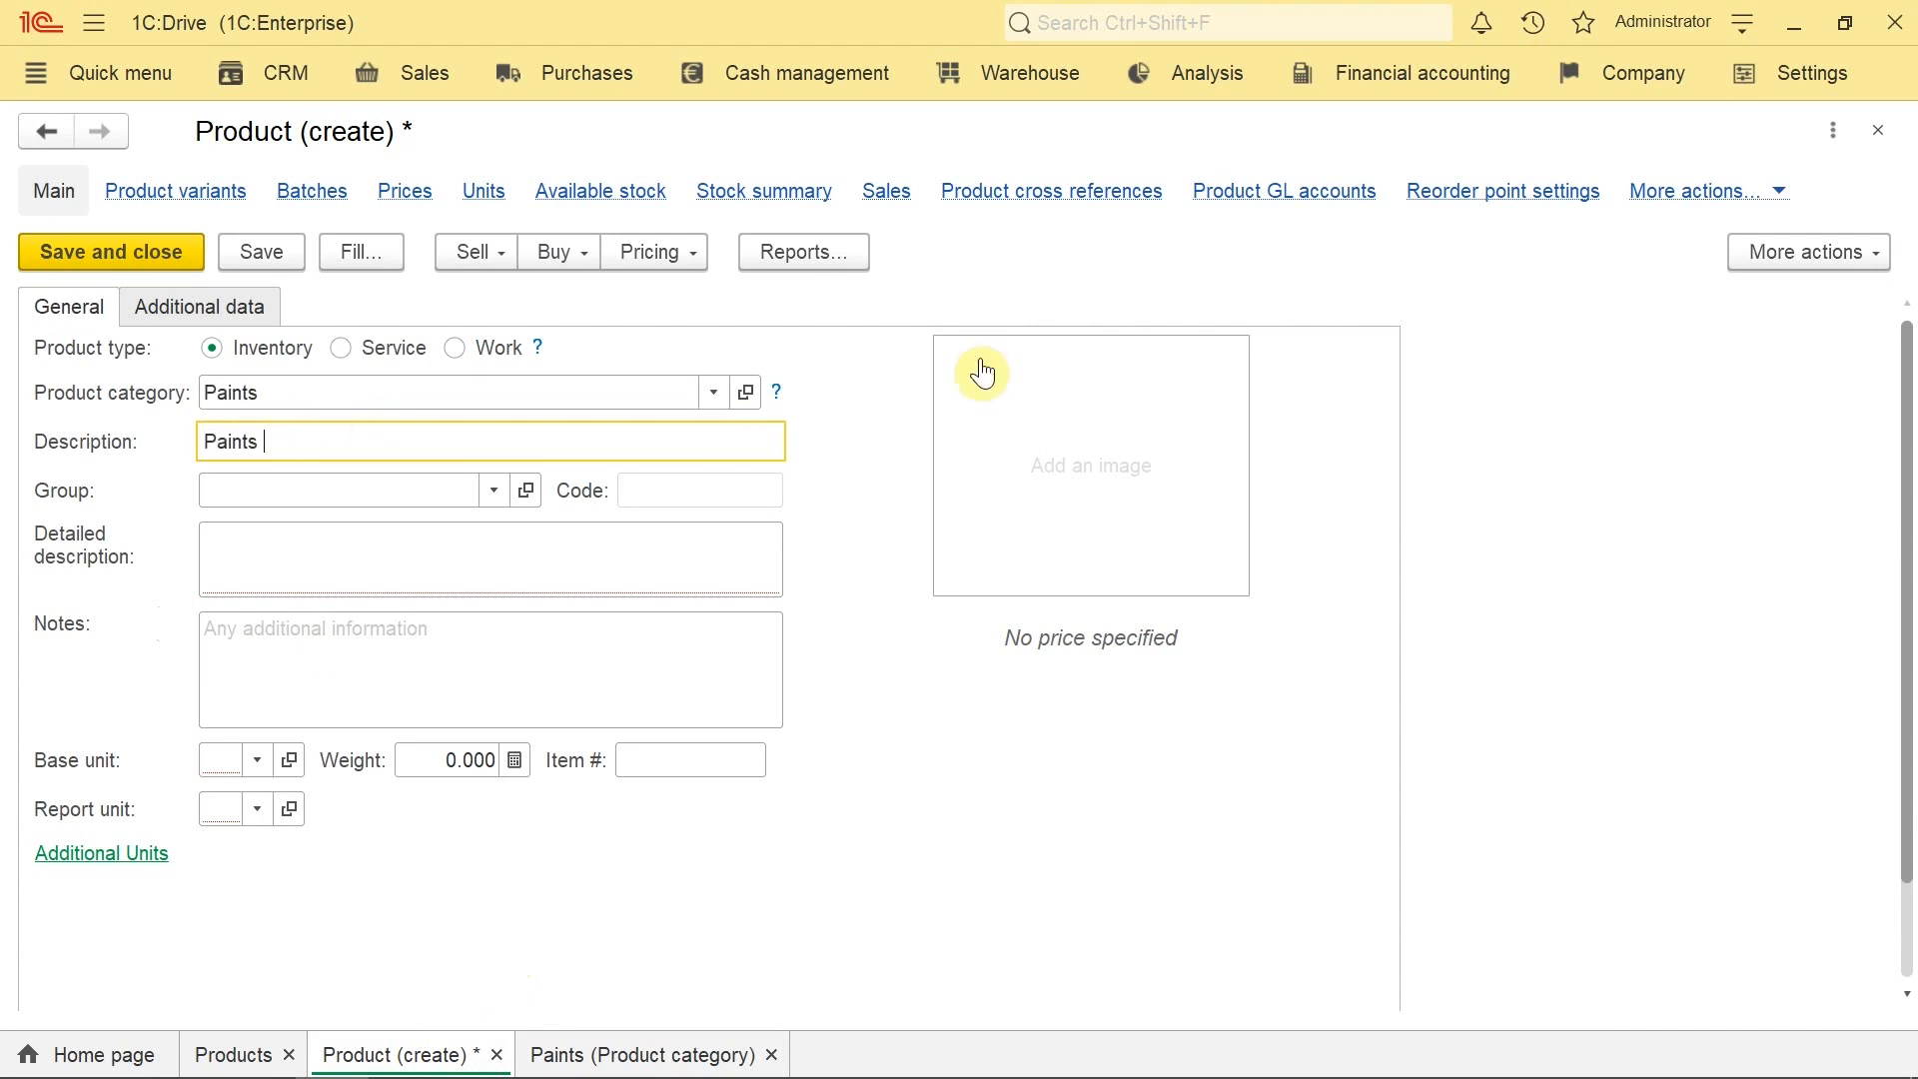
{"action": "type", "text": " with batches"}
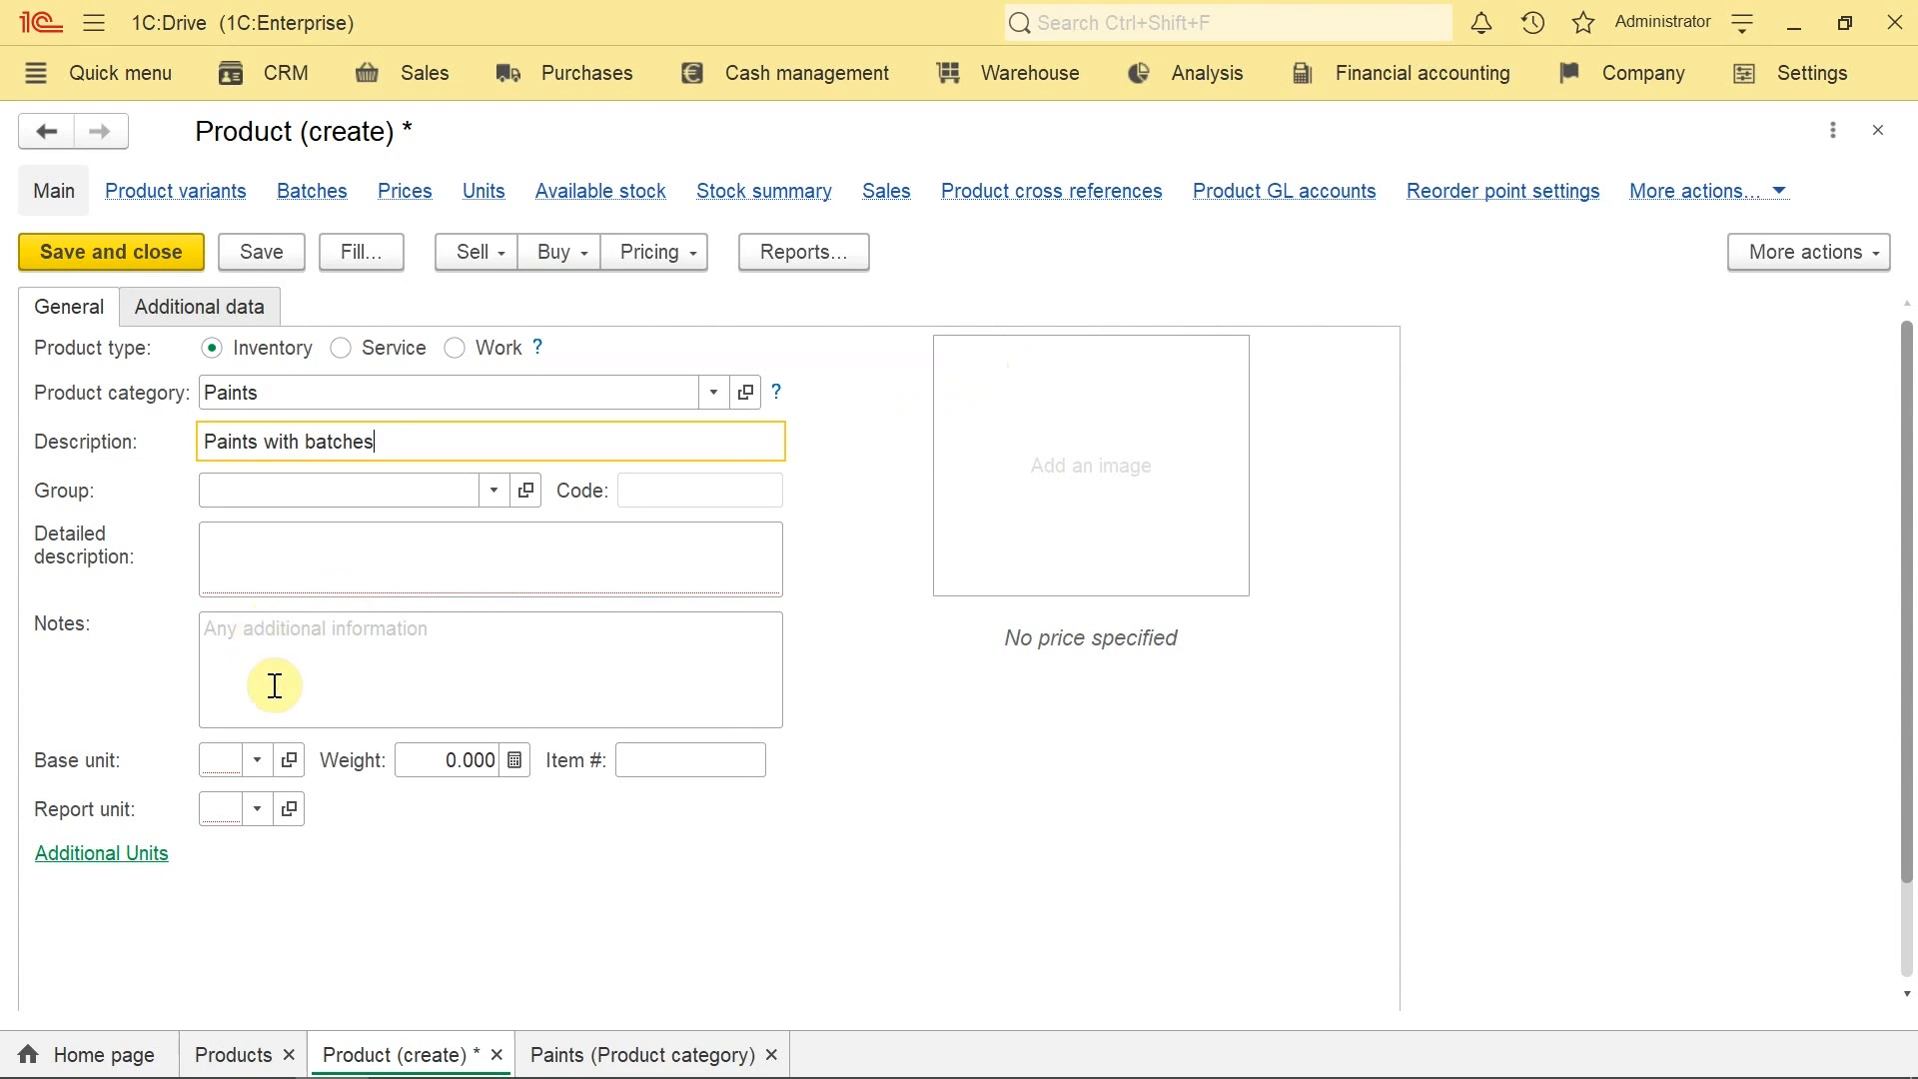
{"action": "left_click", "coordinate": [230, 759]}
{"action": "left_click", "coordinate": [265, 921]}
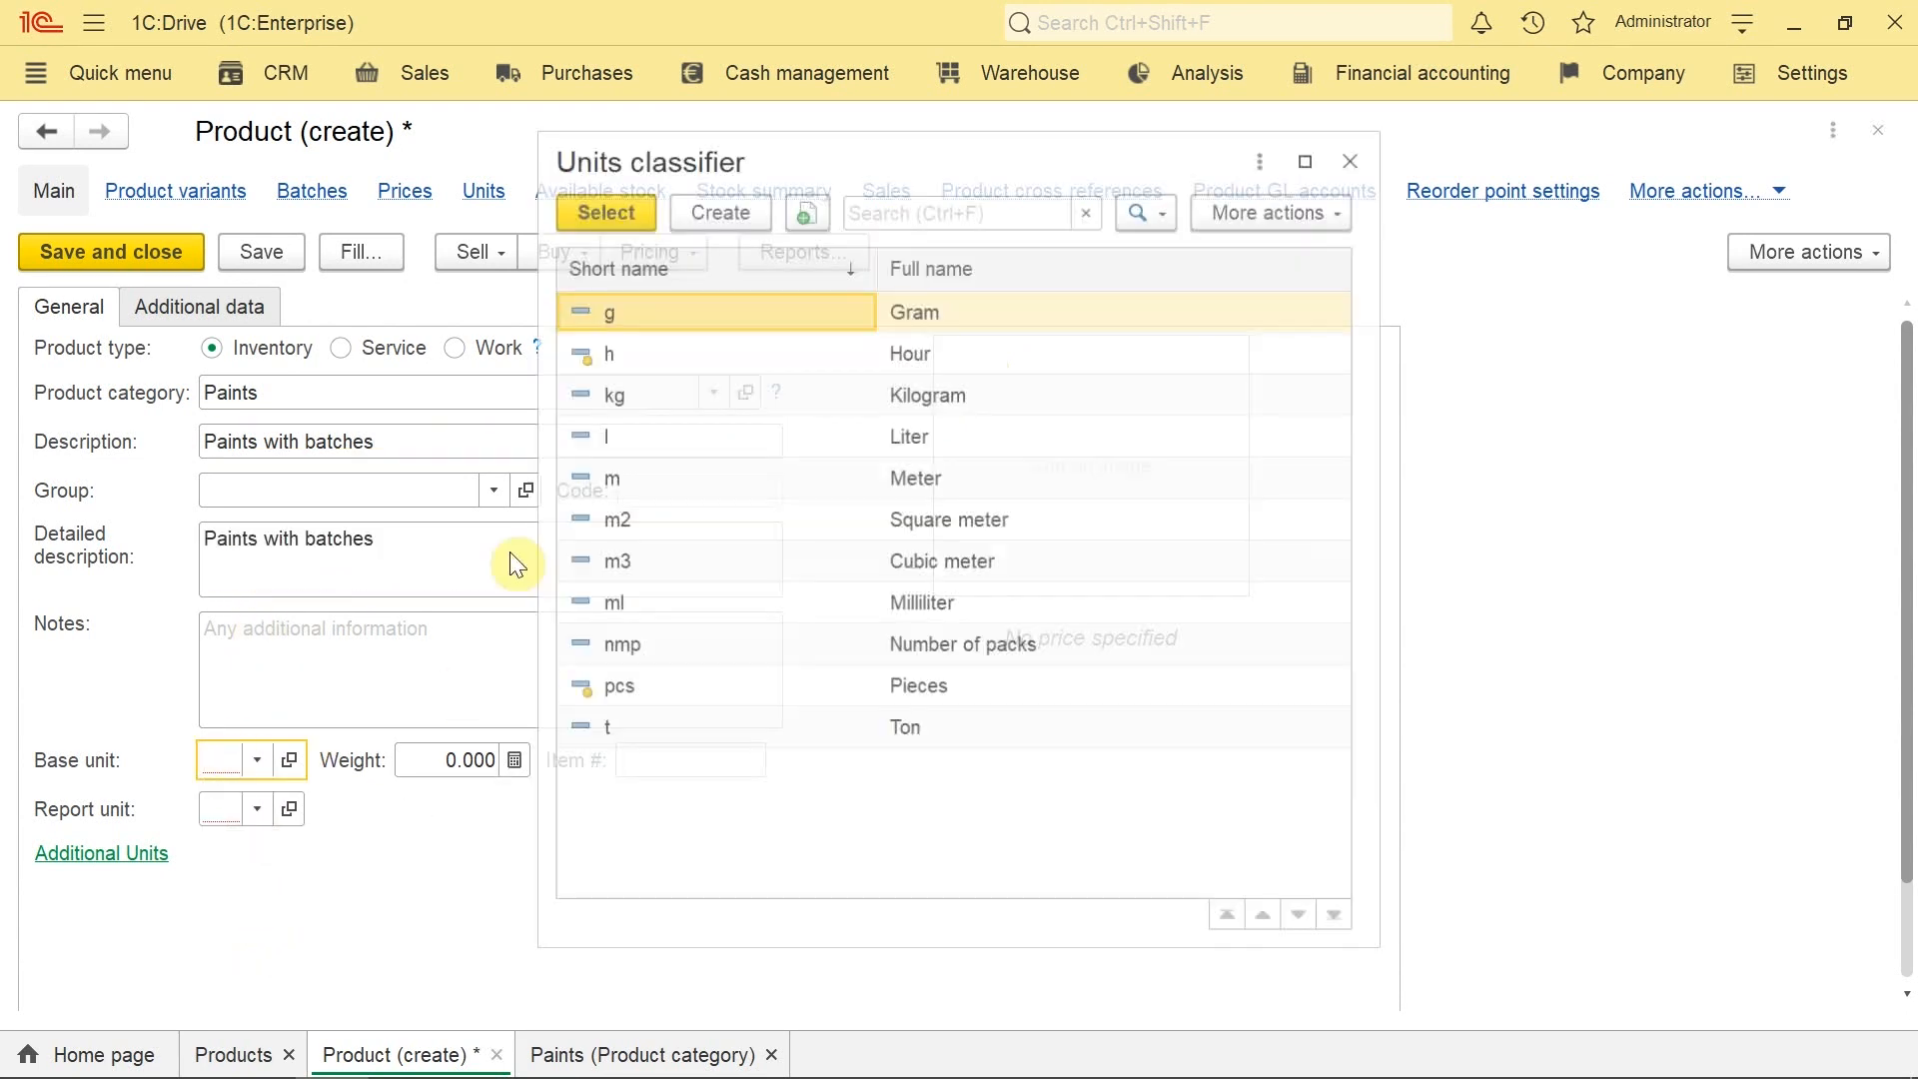
{"action": "left_click", "coordinate": [619, 690]}
{"action": "double_click", "coordinate": [618, 688]}
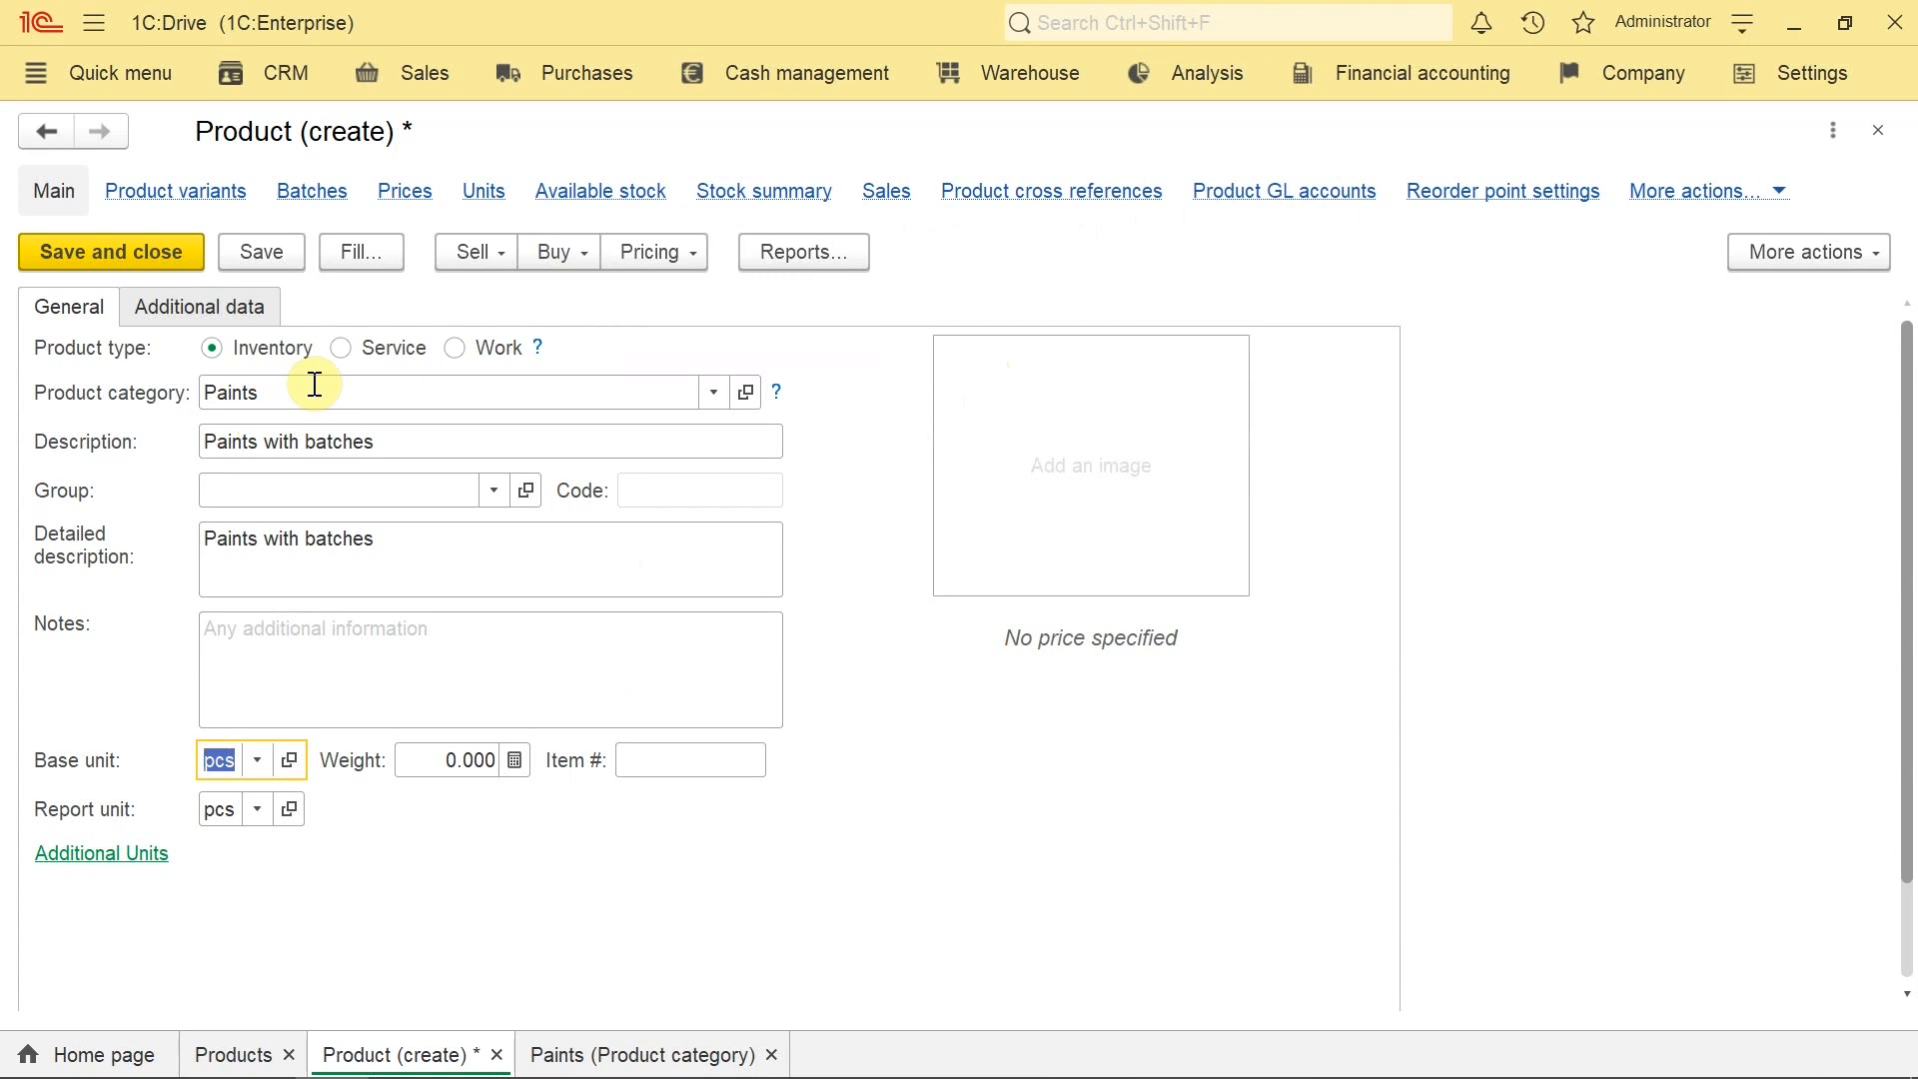
Step: Set the product's shelf life to 365, then save the product and close the open product forms
{"action": "left_click", "coordinate": [261, 303]}
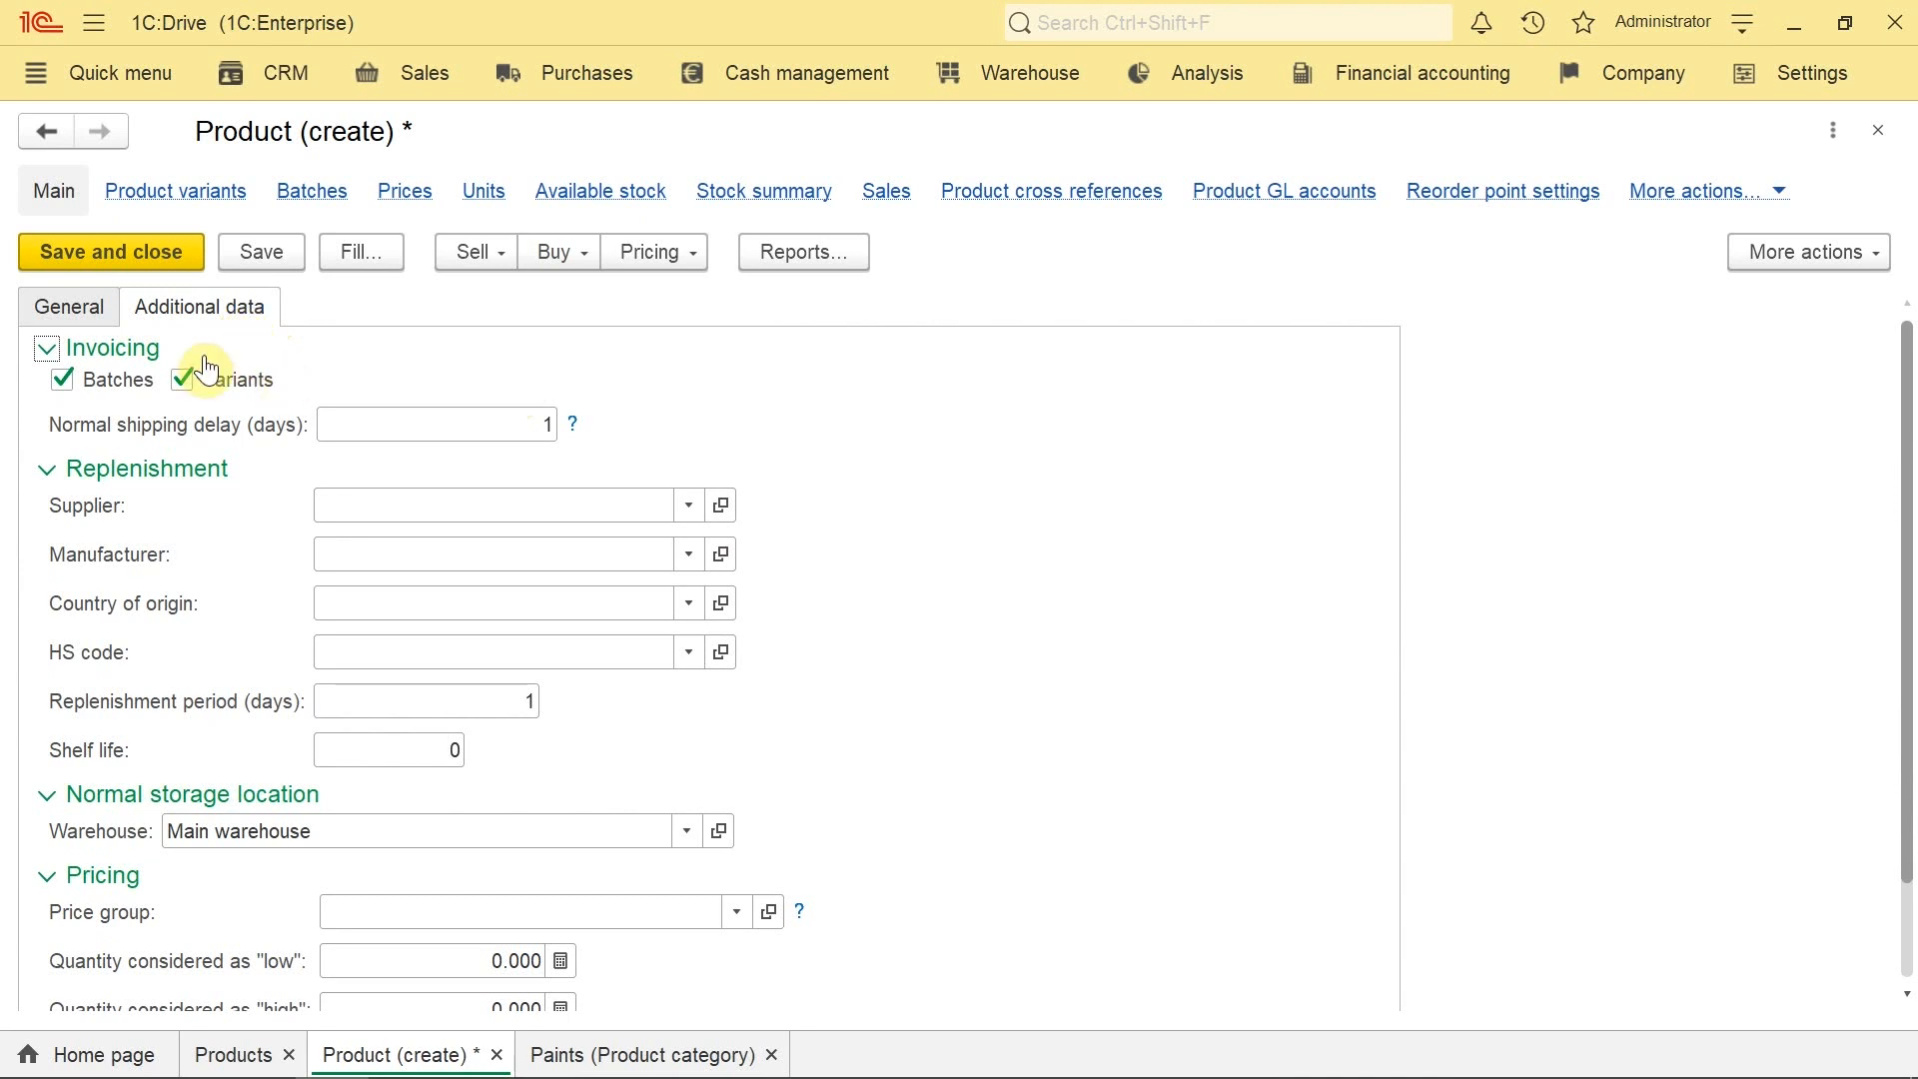
{"action": "scroll", "coordinate": [207, 371], "scroll_direction": "down", "scroll_amount": 3}
{"action": "left_click", "coordinate": [388, 631]}
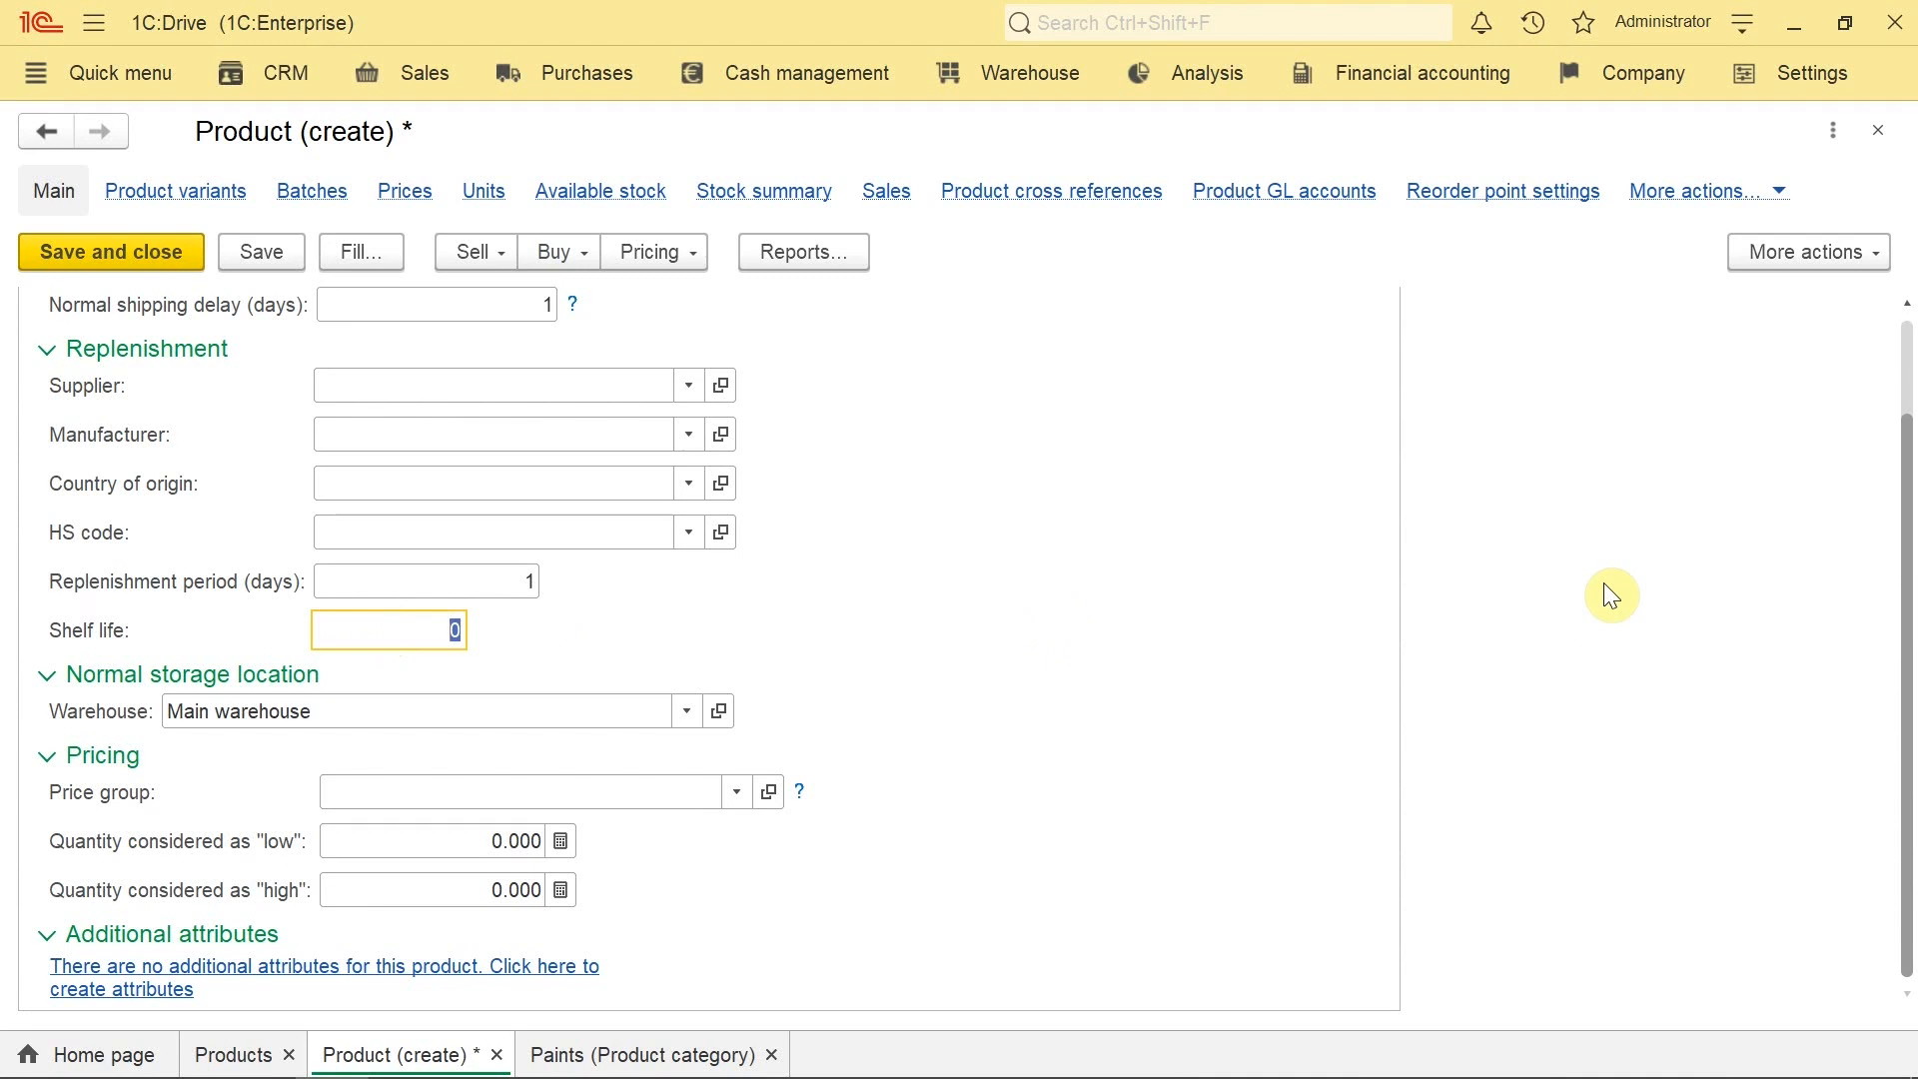
{"action": "type", "text": "365"}
{"action": "left_click", "coordinate": [231, 252]}
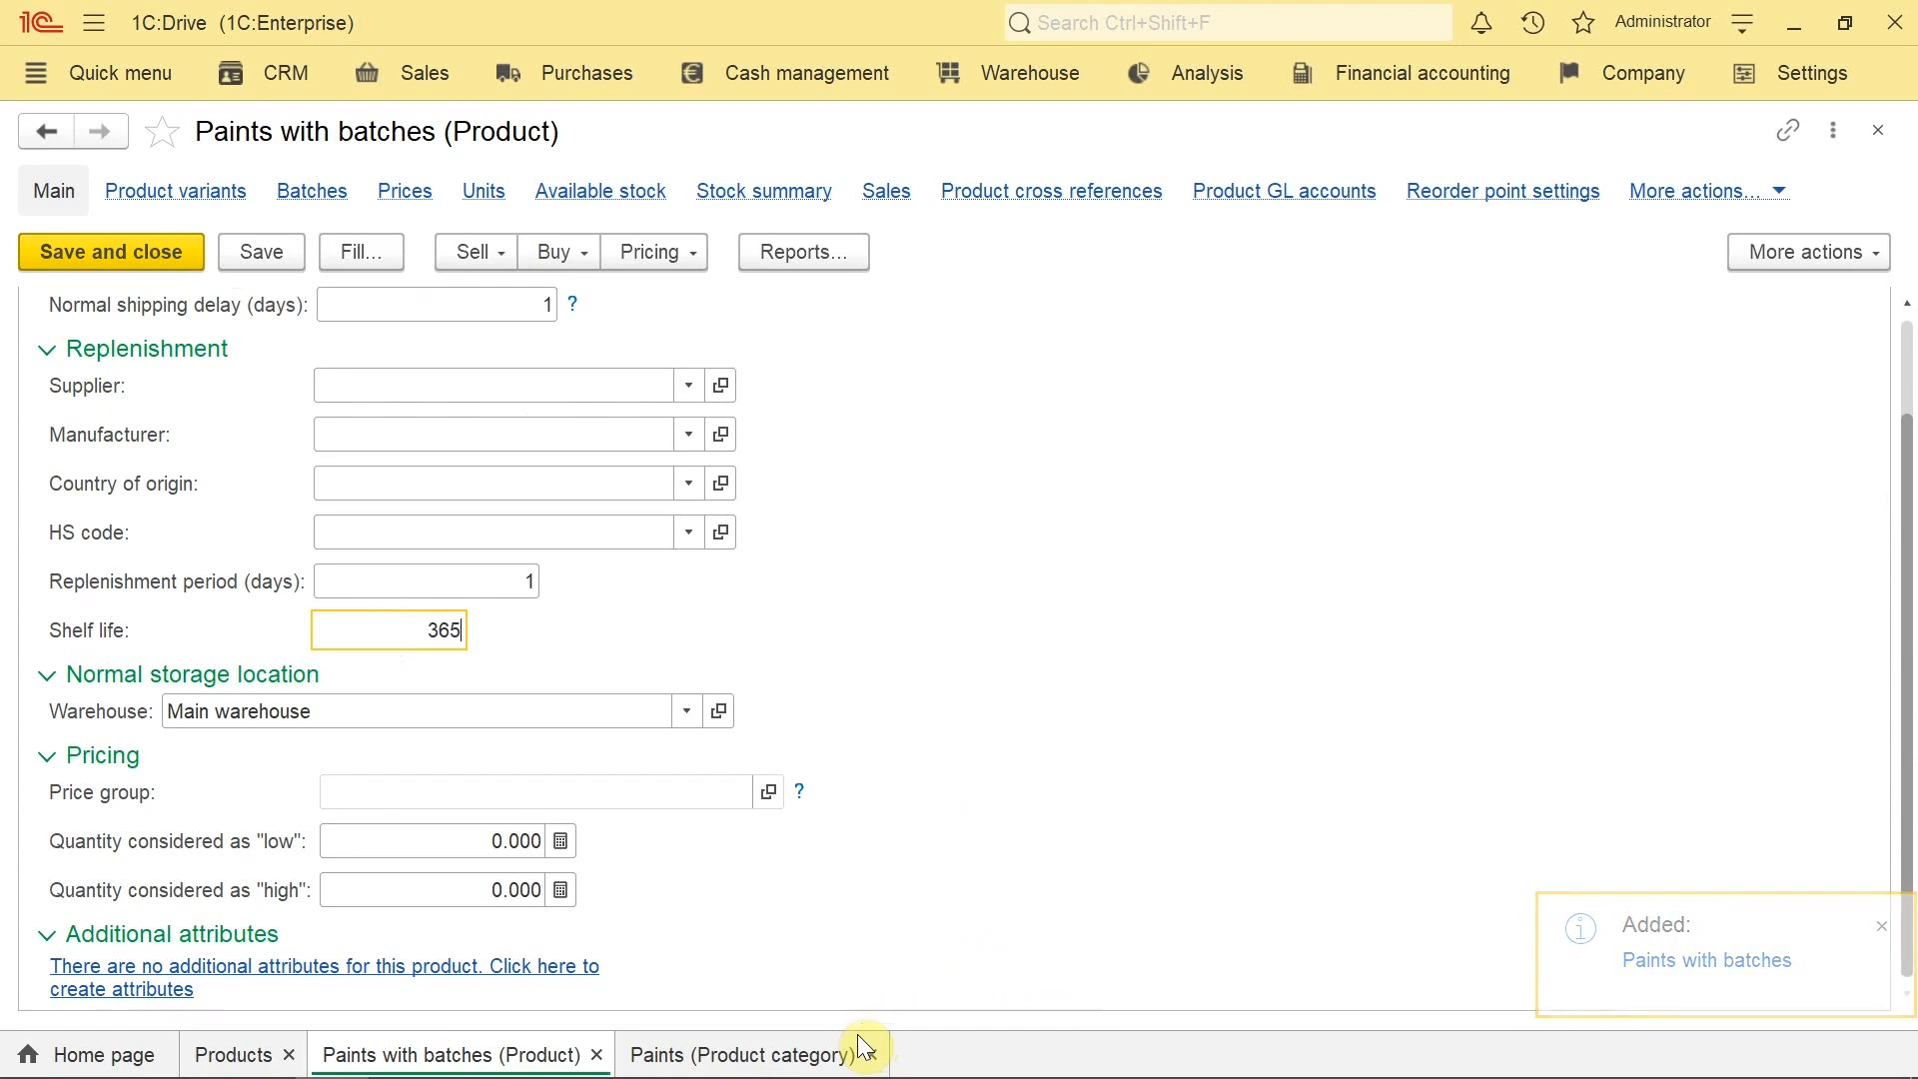
{"action": "key", "text": "Escape"}
{"action": "key", "text": "Escape"}
{"action": "key", "text": "Escape"}
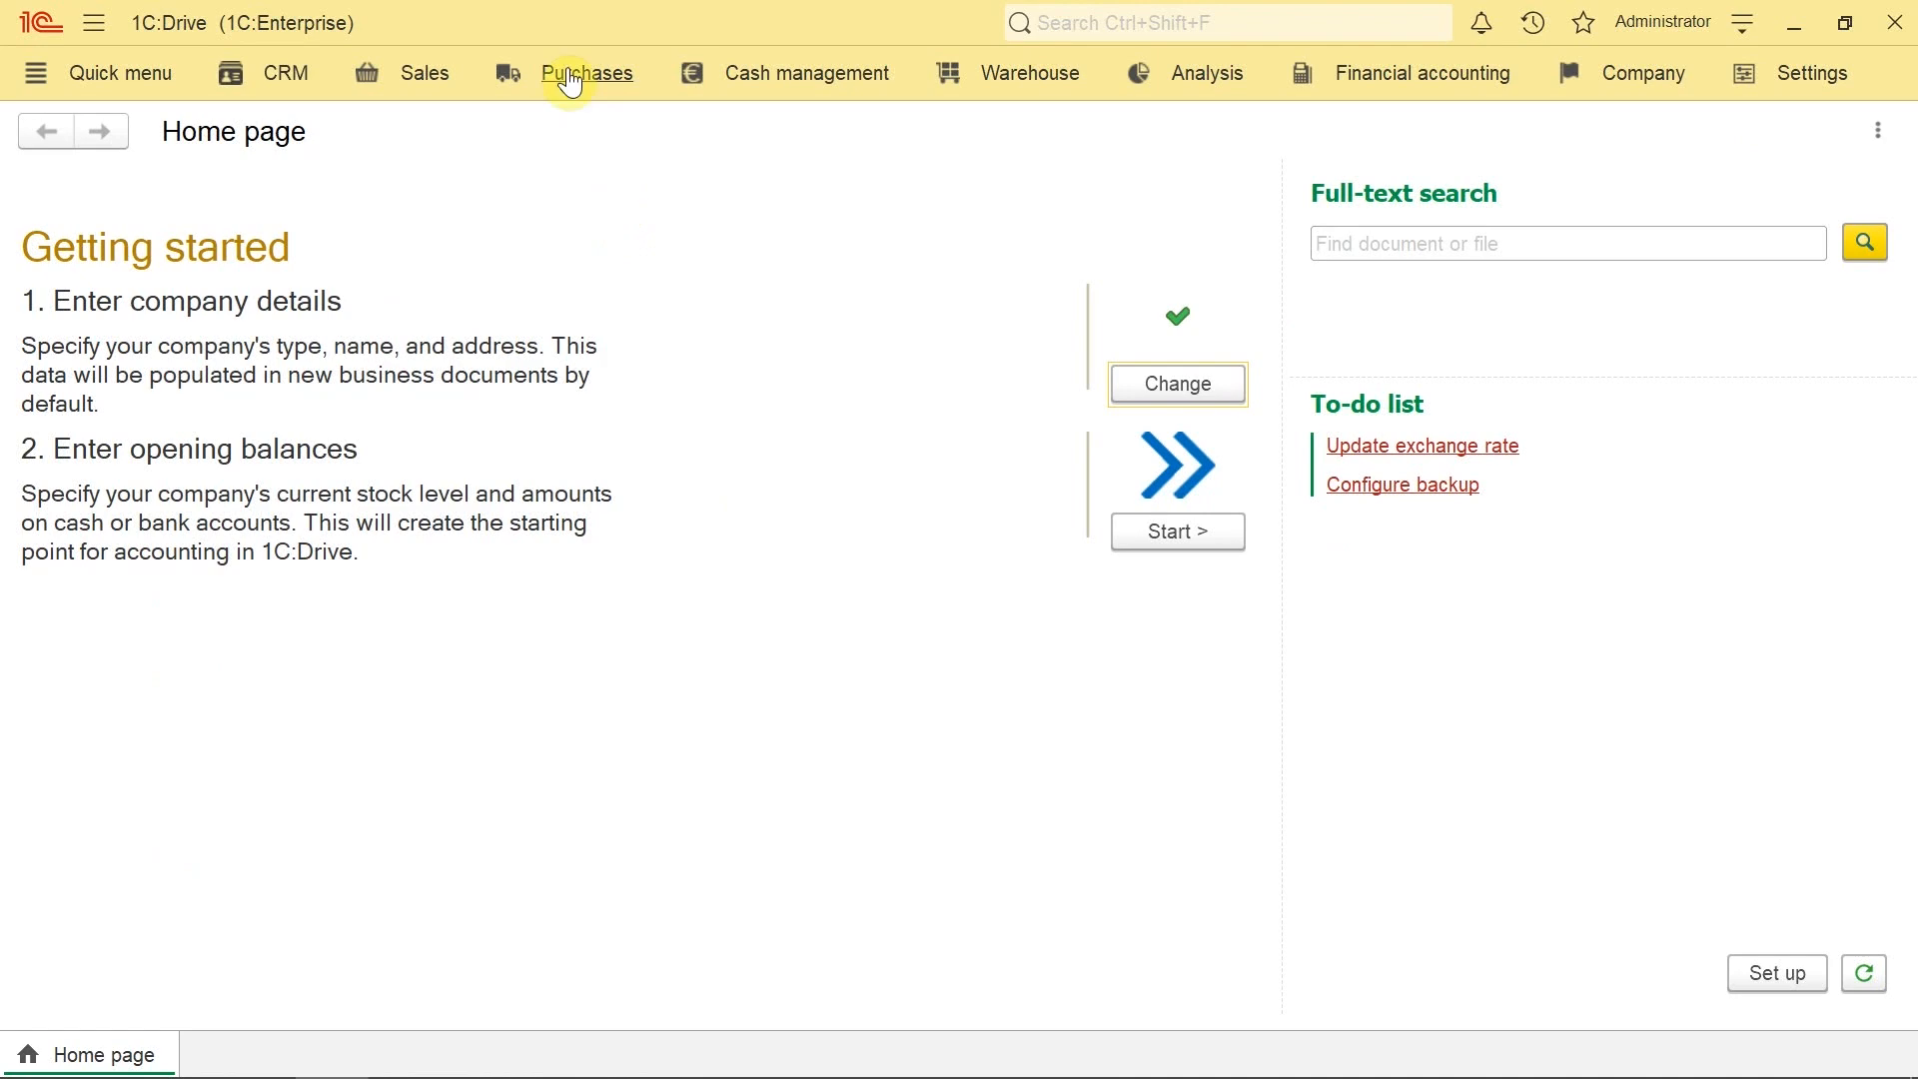
Step: Create a purchase order for supplier Global Trade corp with Quality control and storage room as the warehouse
{"action": "left_click", "coordinate": [571, 78]}
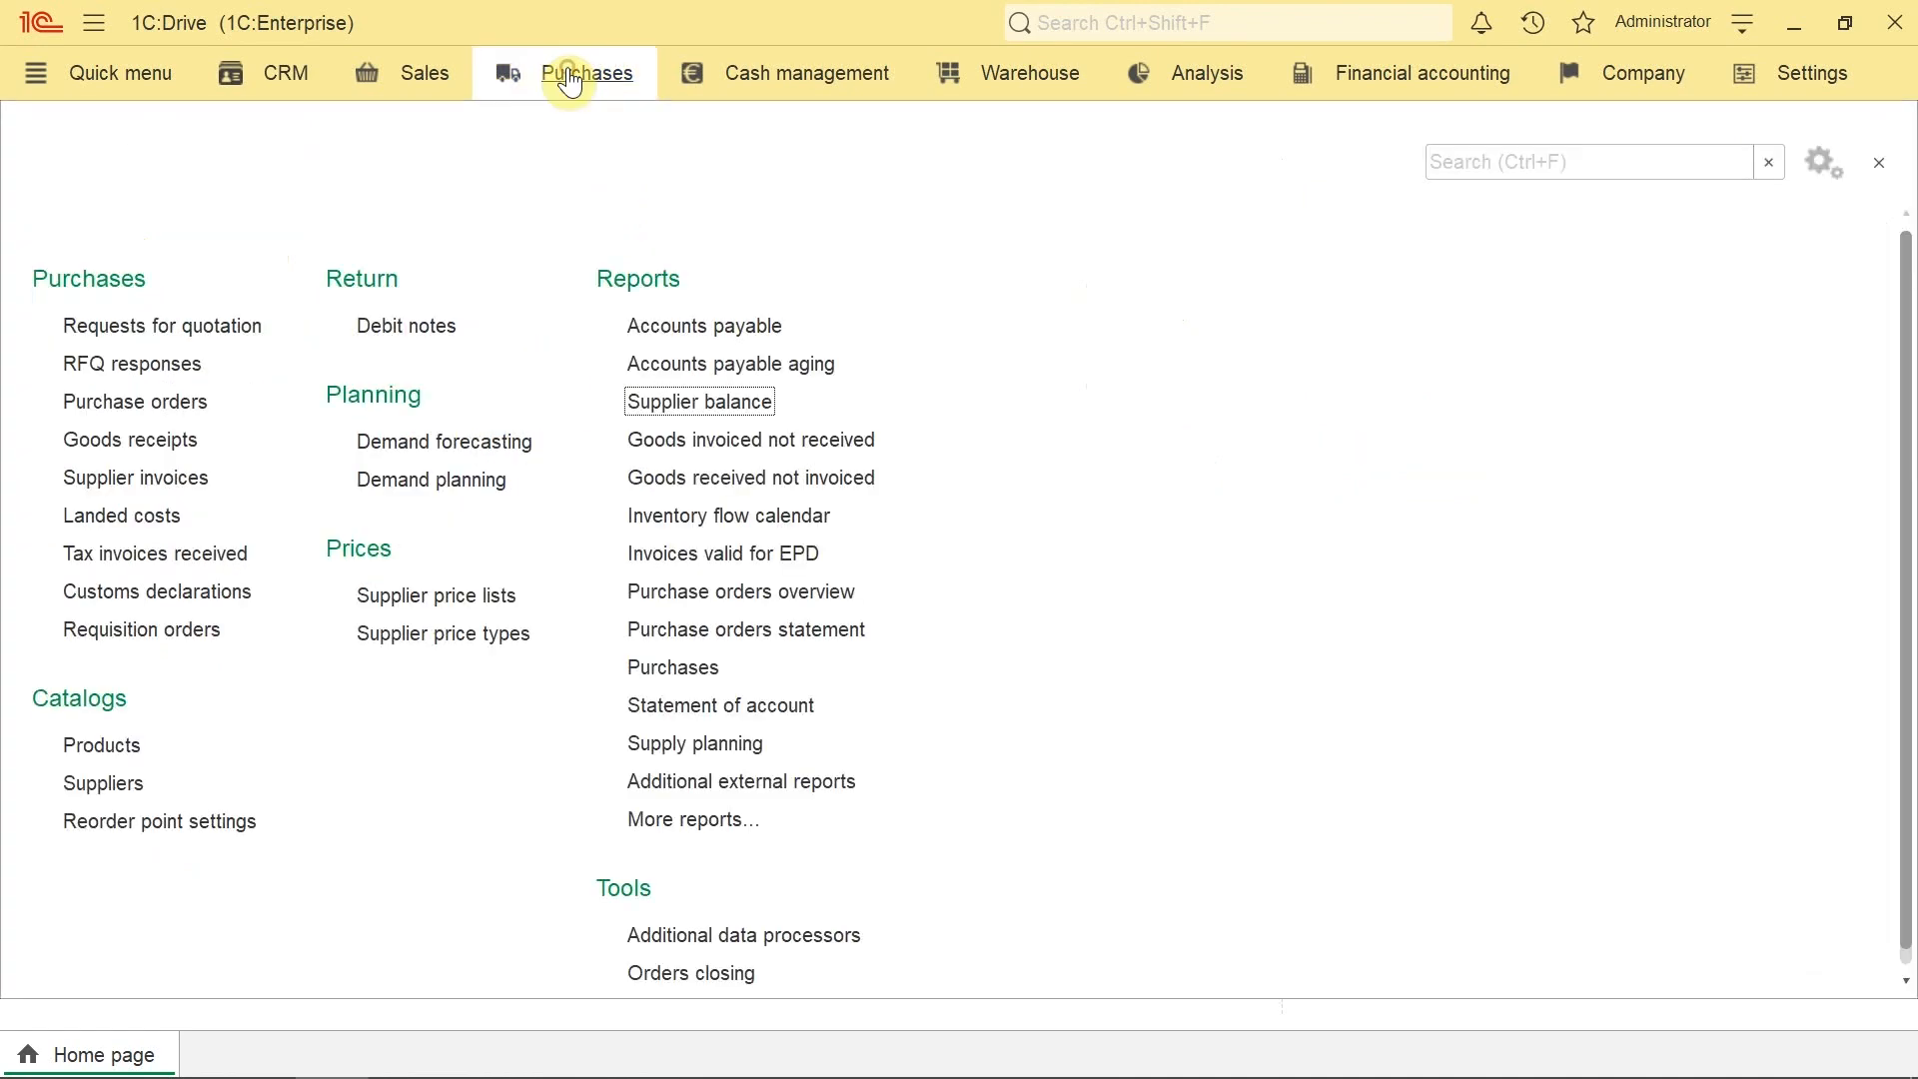
{"action": "left_click", "coordinate": [150, 407]}
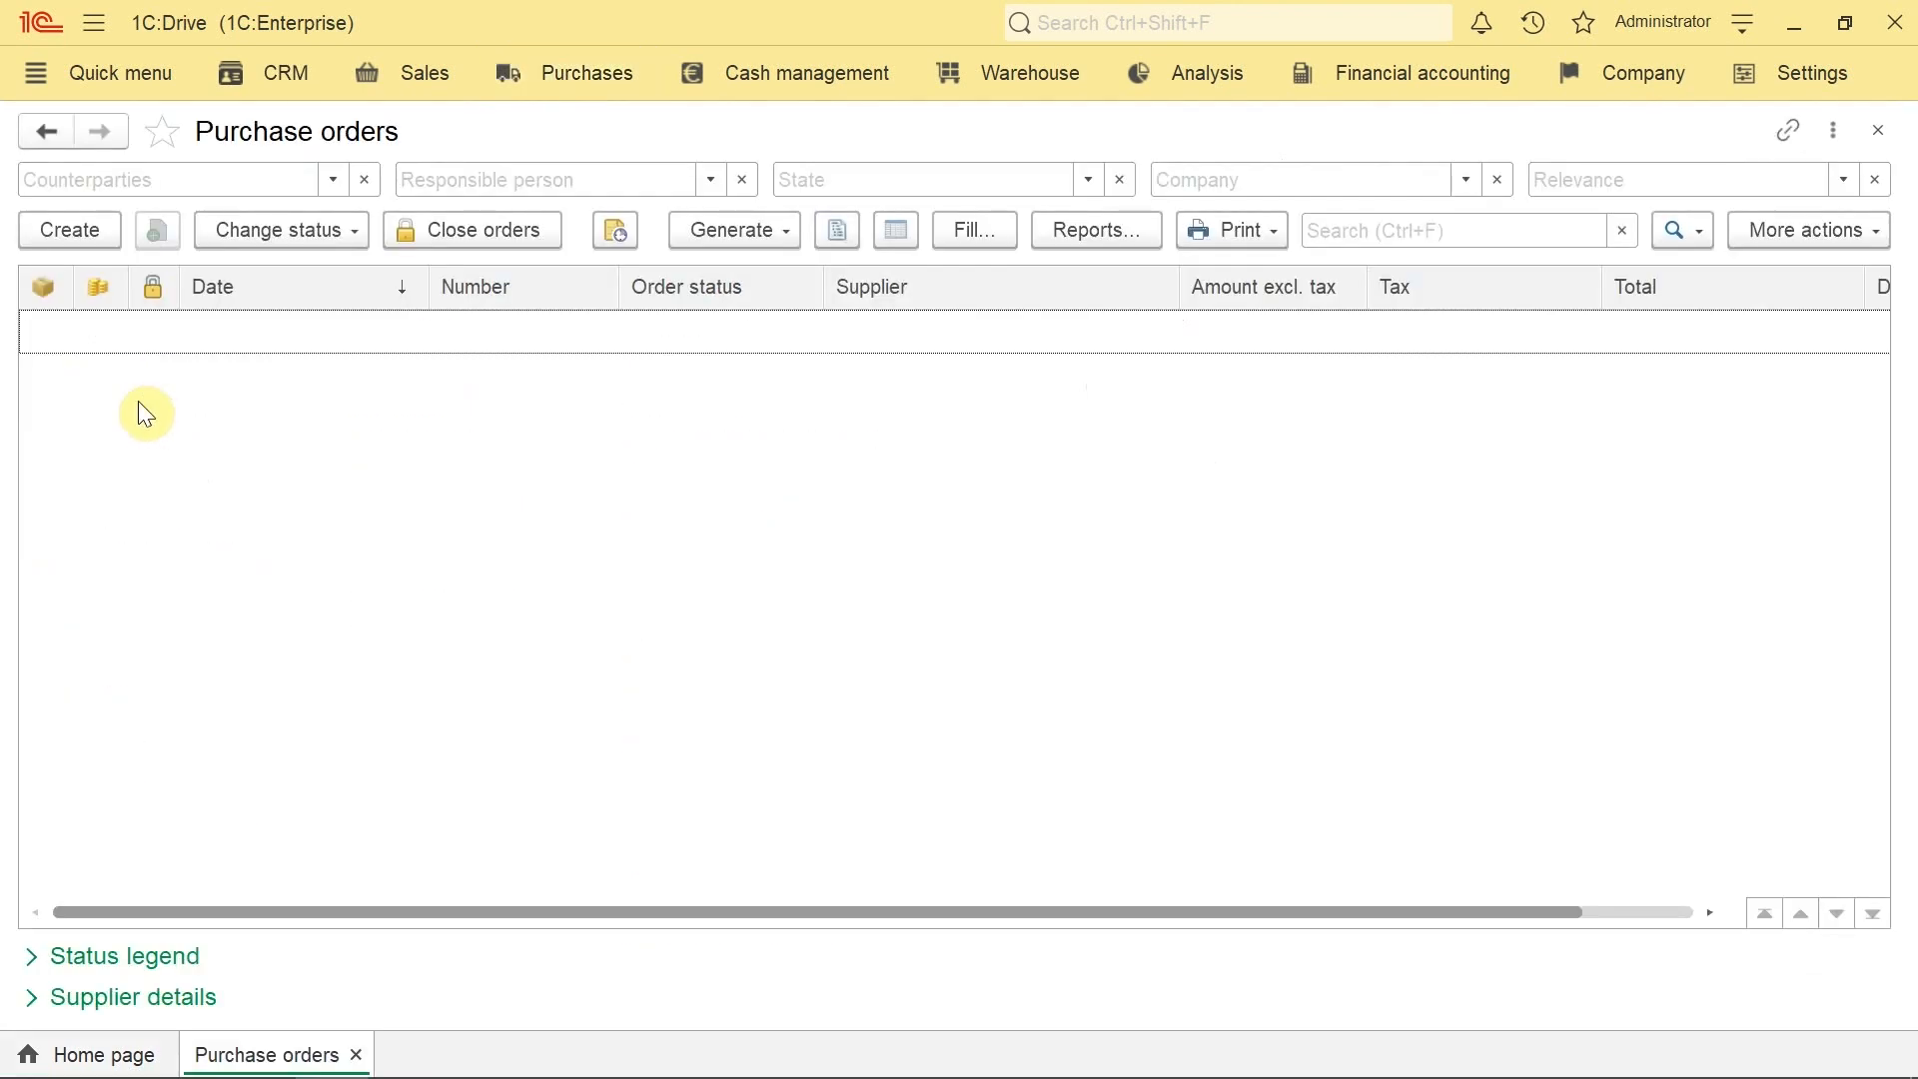
{"action": "left_click", "coordinate": [82, 230]}
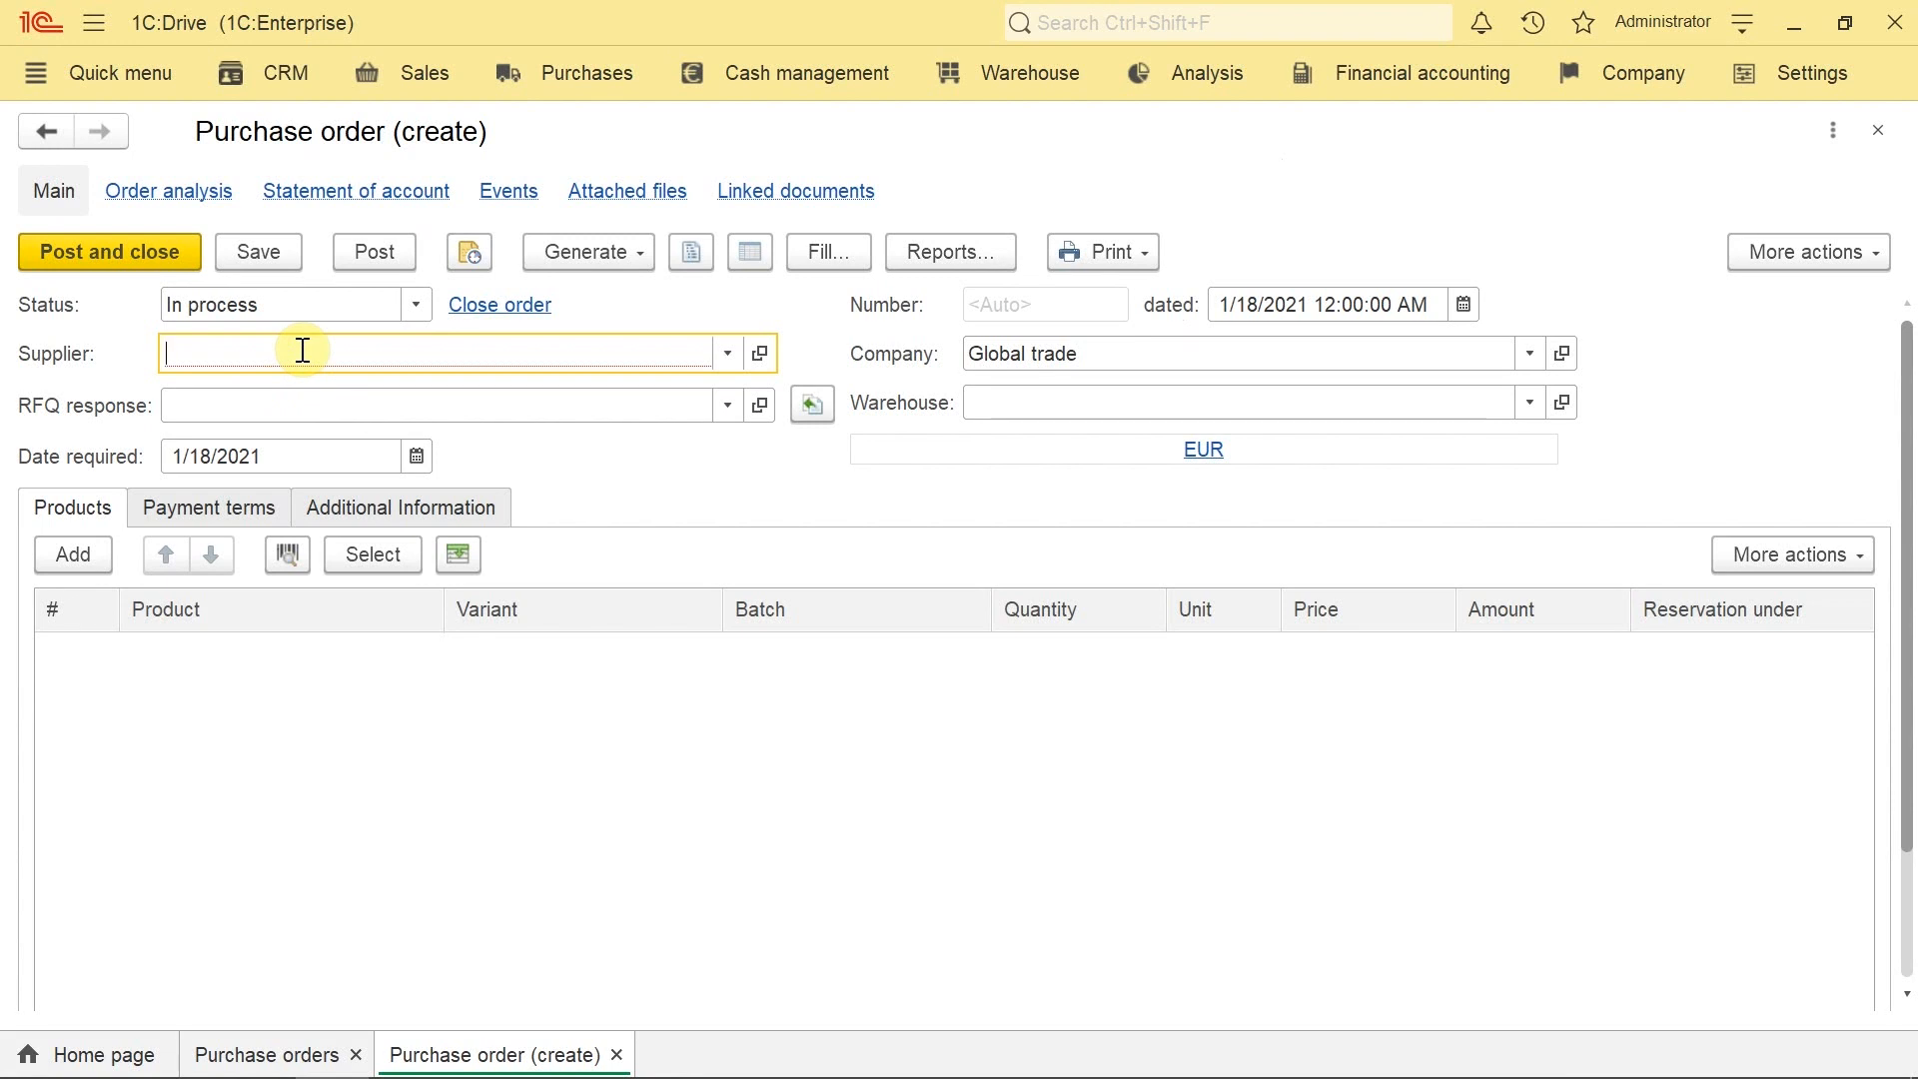
{"action": "type", "text": "Gl"}
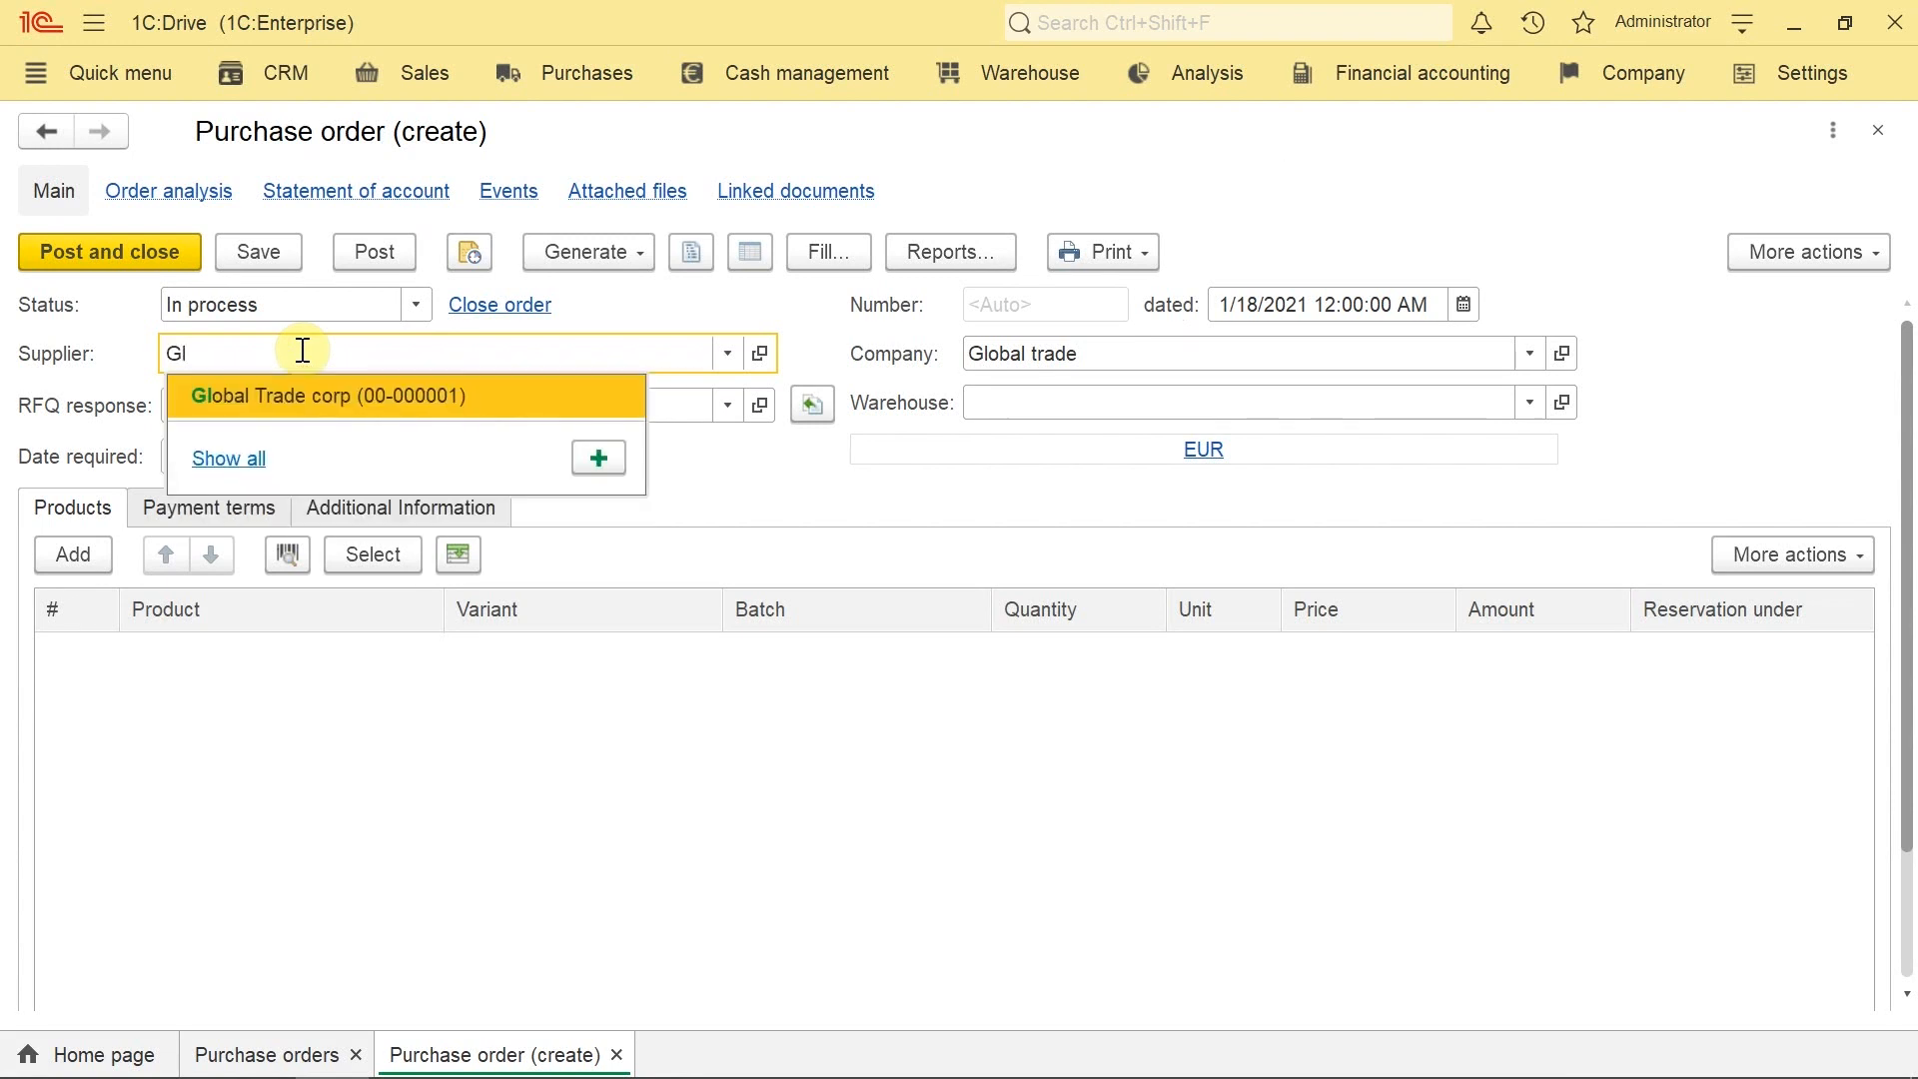
{"action": "key", "text": "Tab"}
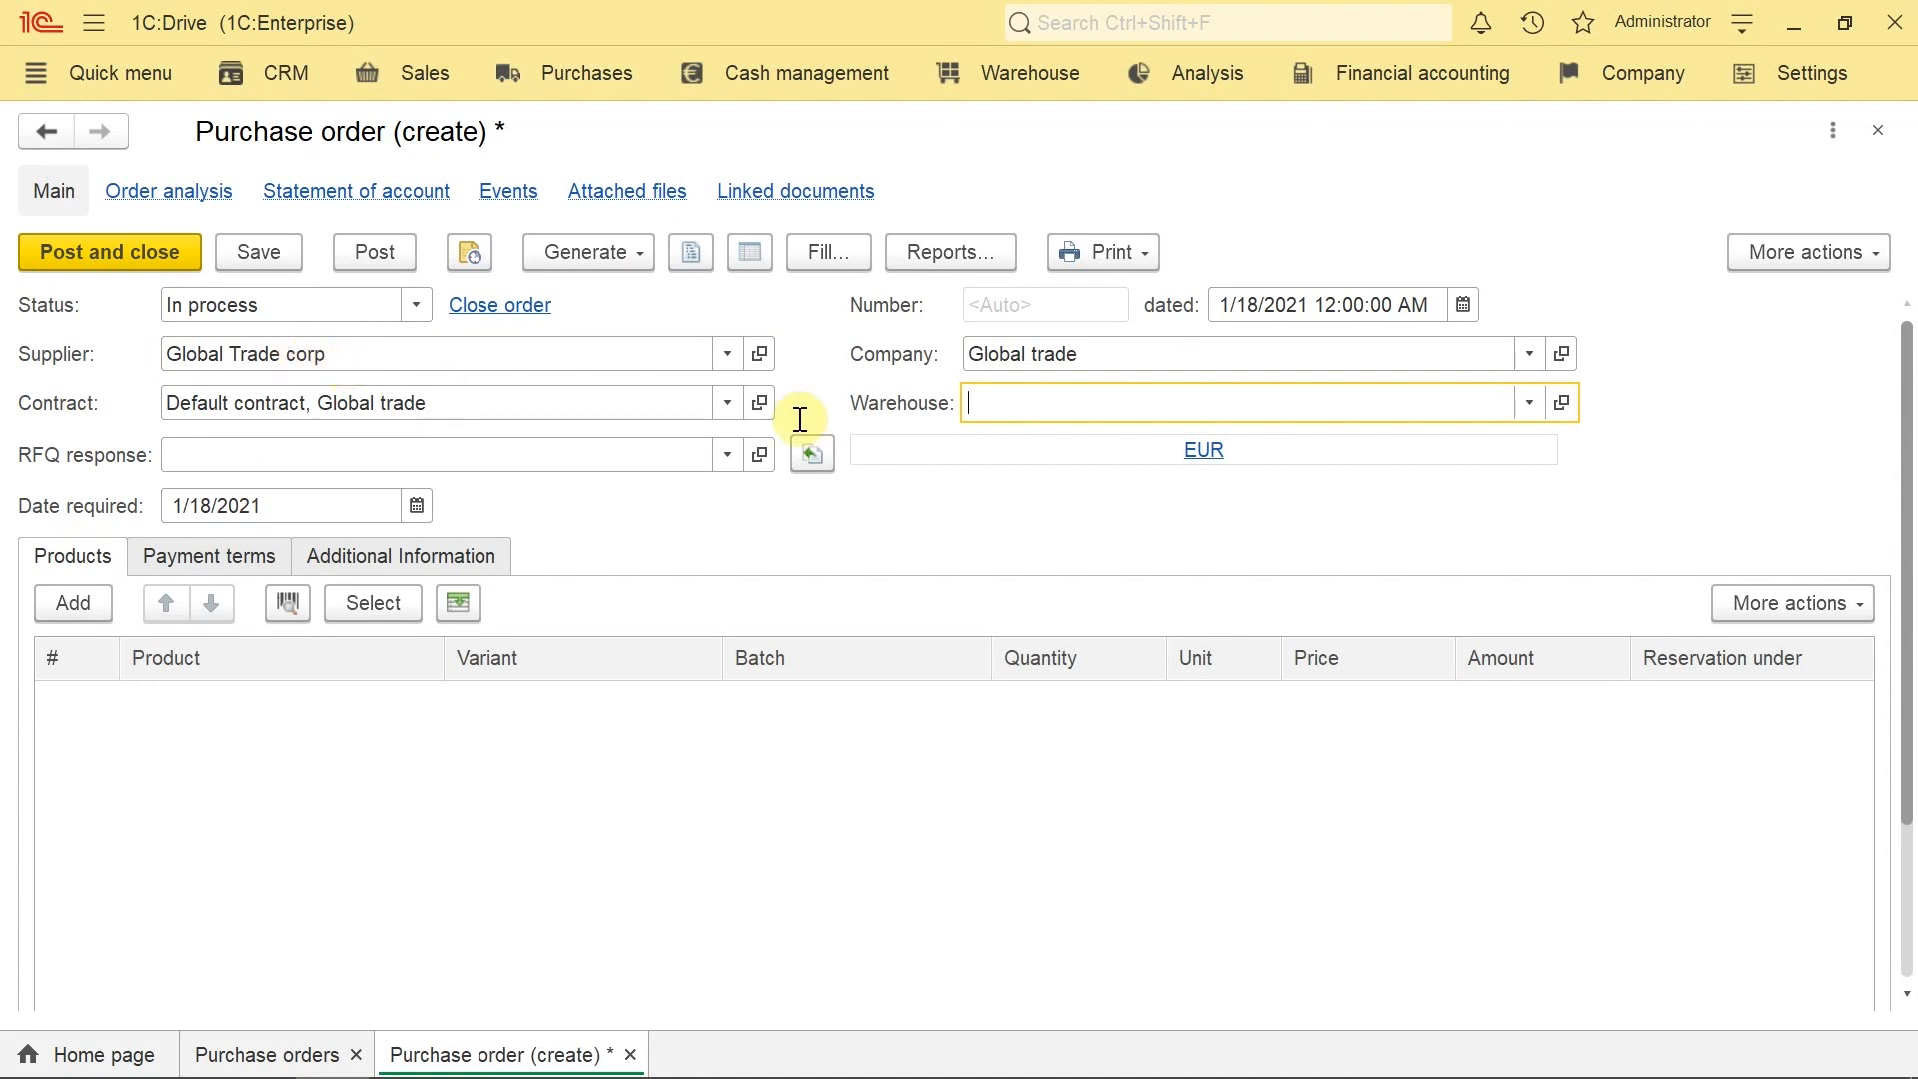
{"action": "left_click", "coordinate": [1528, 403]}
{"action": "left_click", "coordinate": [1015, 599]}
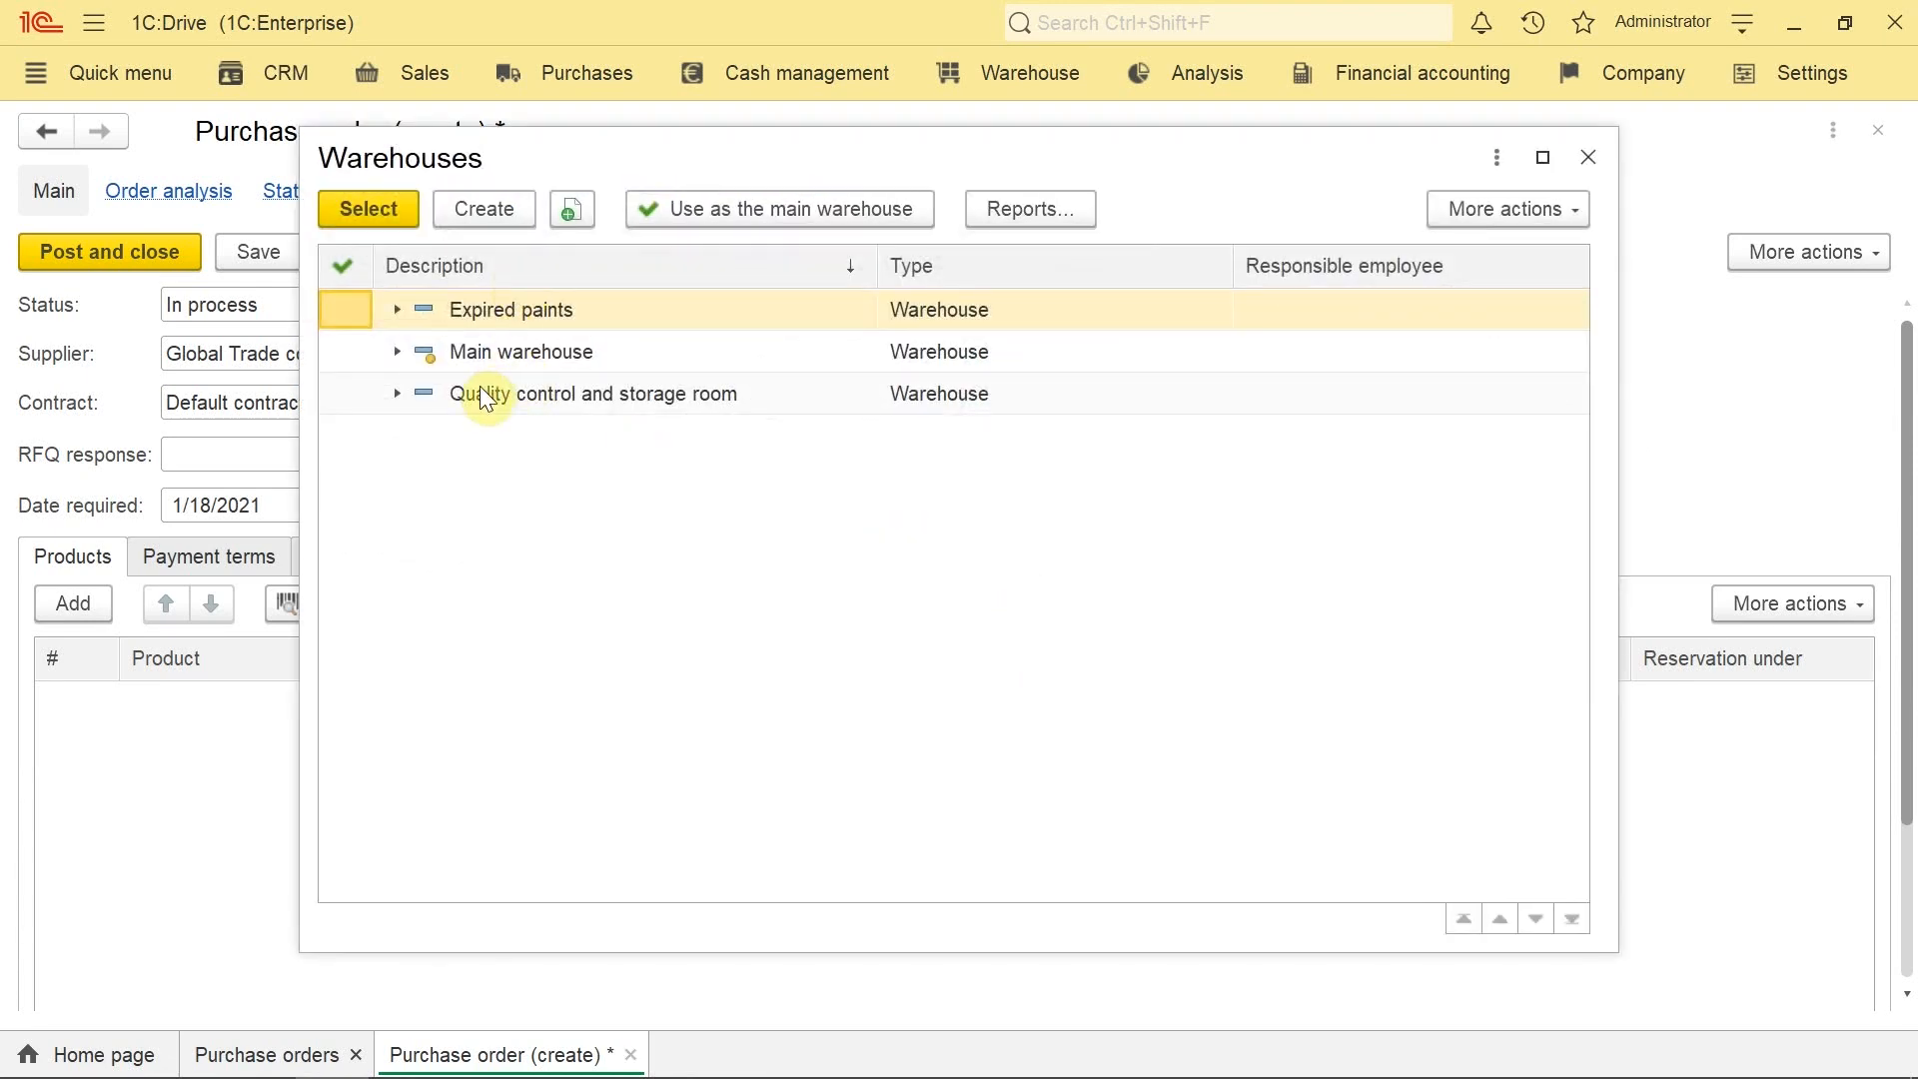
{"action": "double_click", "coordinate": [479, 389]}
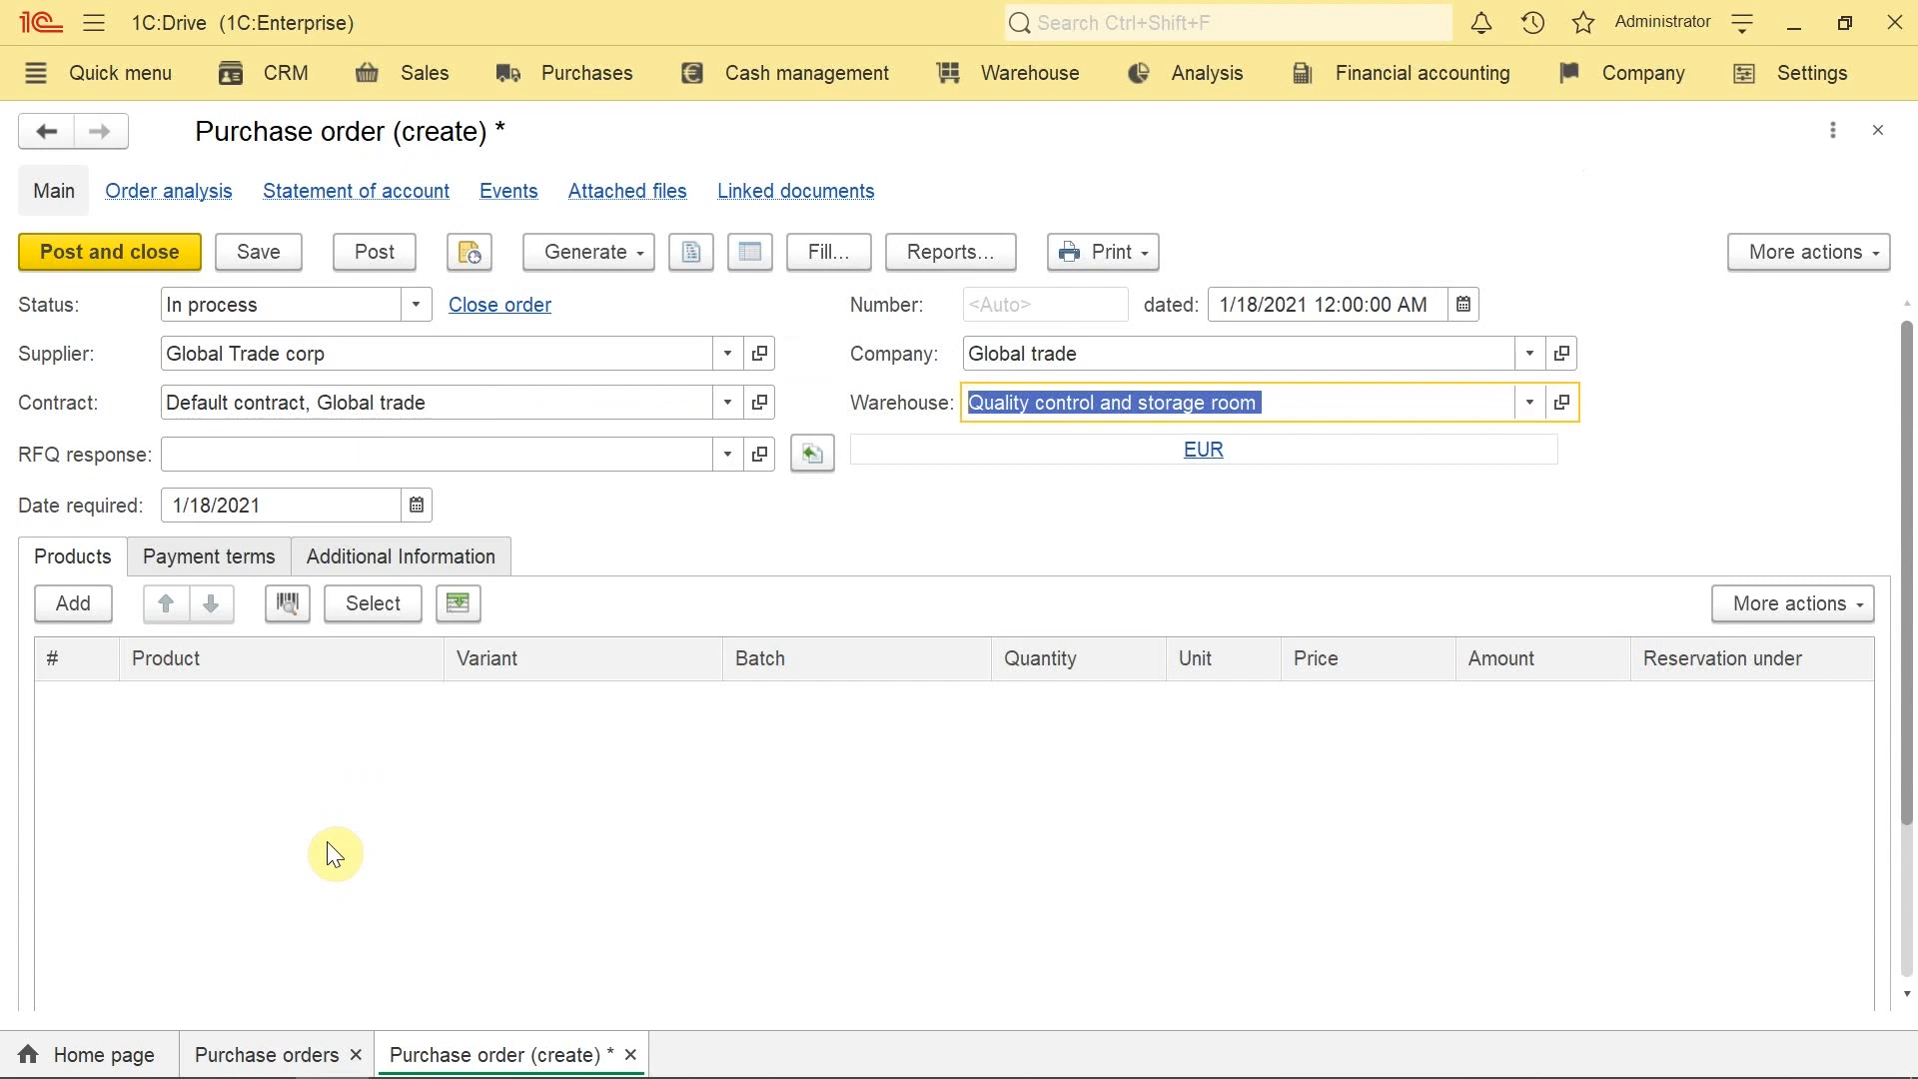
Step: Add a product line for Paints with batches to the purchase order, leaving the variant empty
{"action": "scroll", "coordinate": [327, 841], "scroll_direction": "down", "scroll_amount": 3}
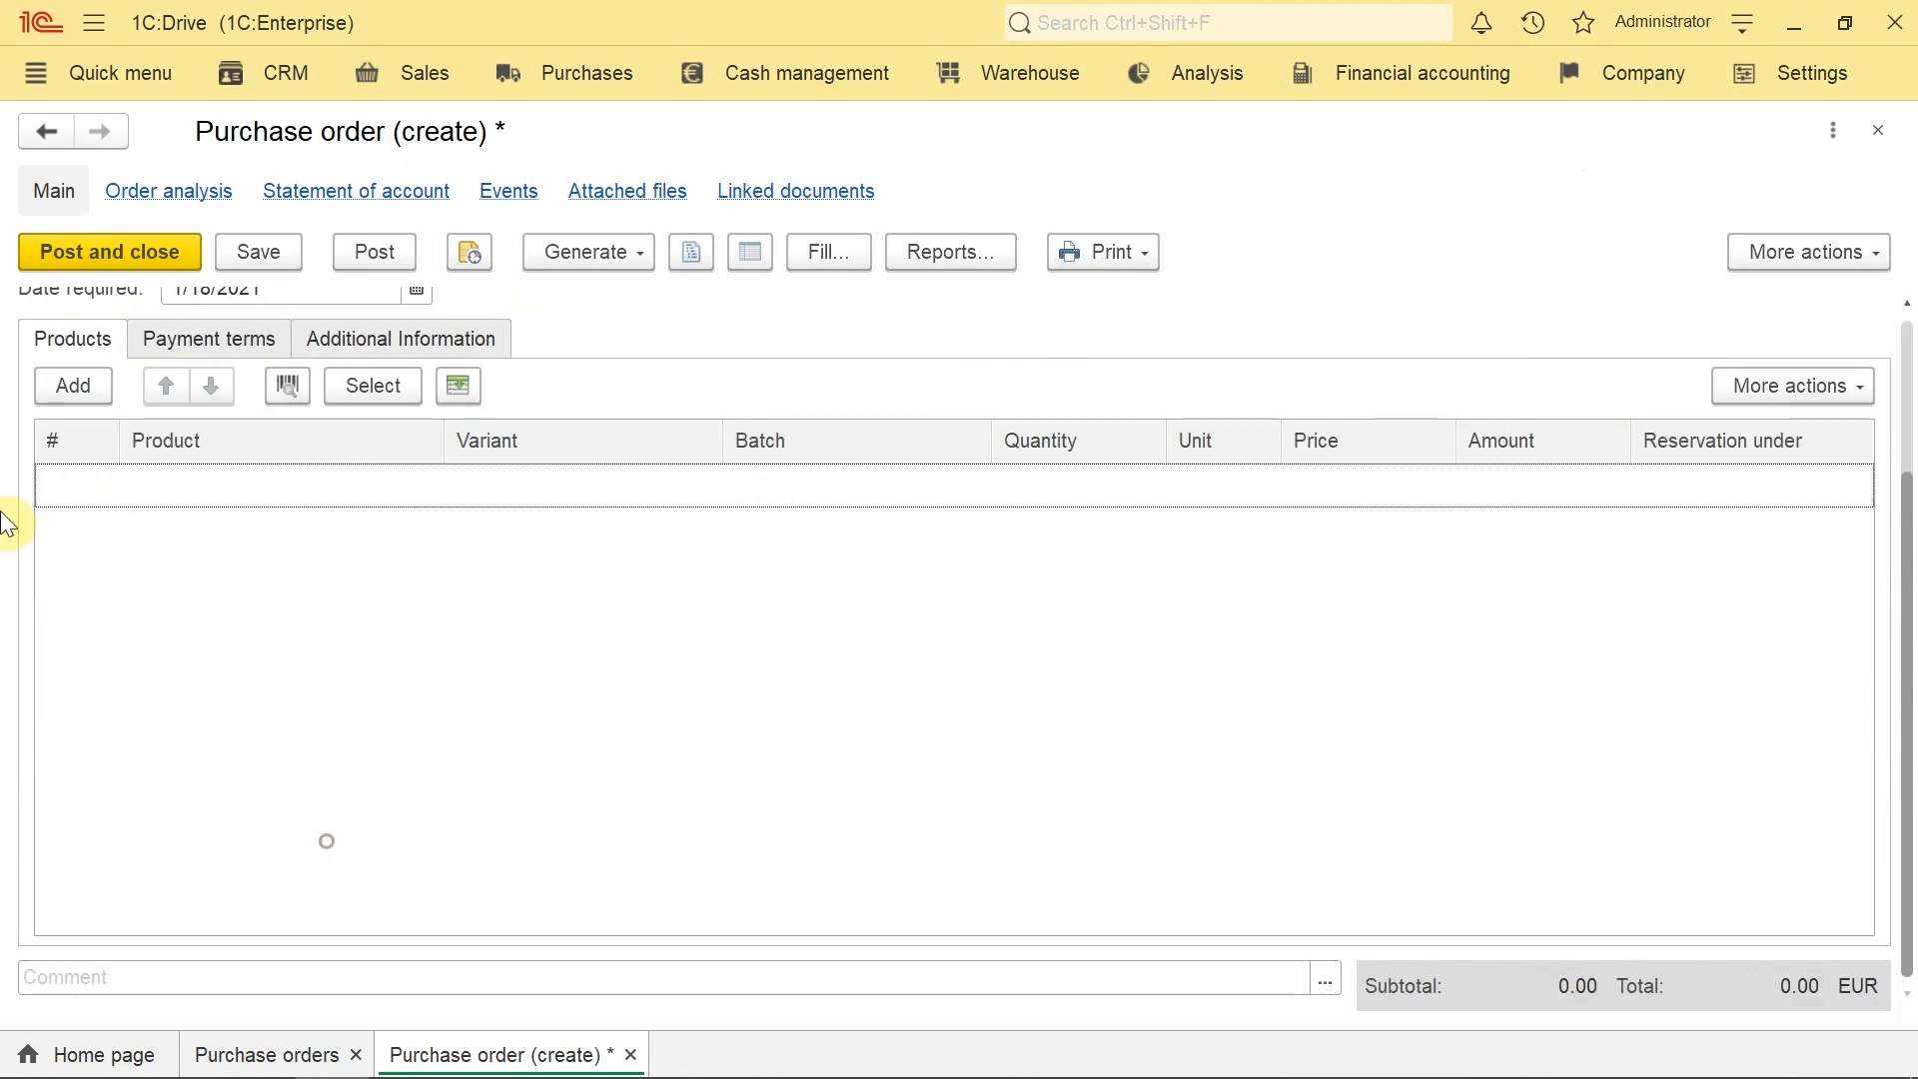
{"action": "left_click", "coordinate": [86, 386]}
{"action": "type", "text": "Pain"}
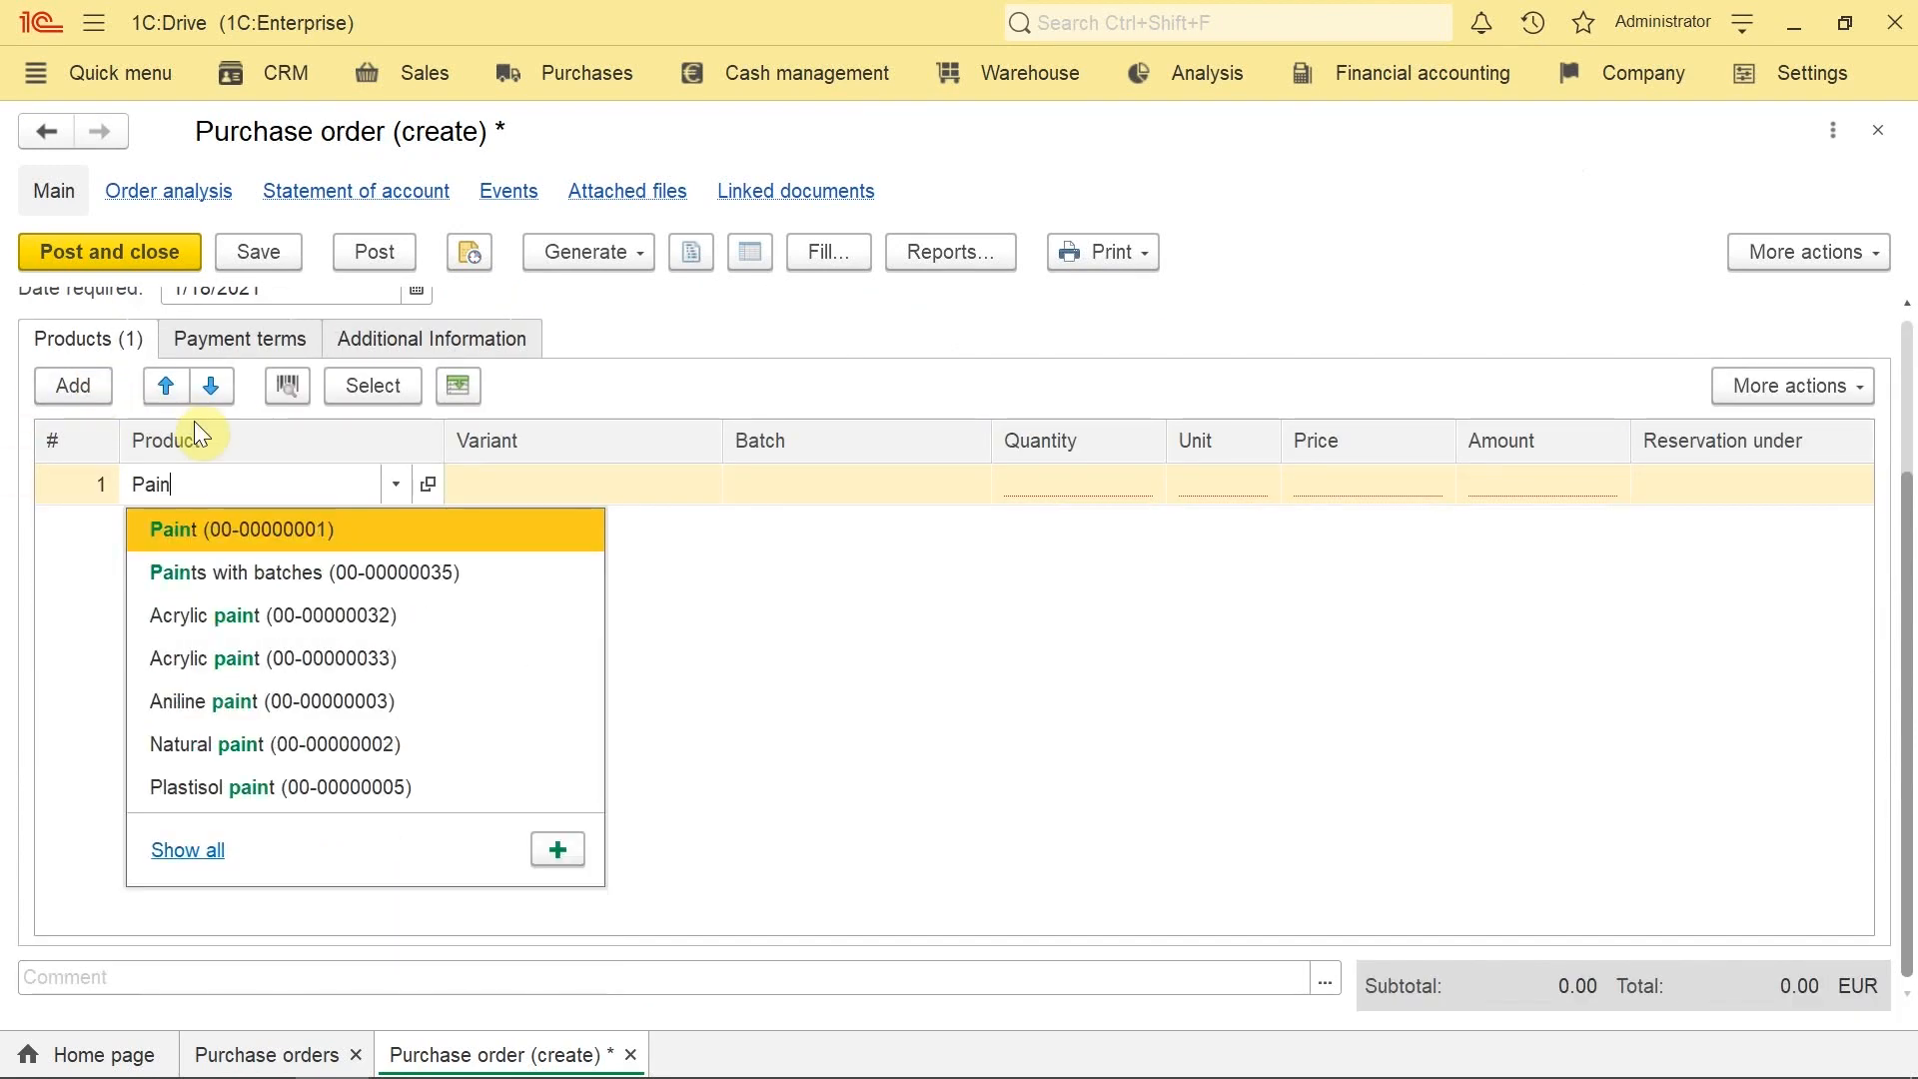
{"action": "key", "text": "Down"}
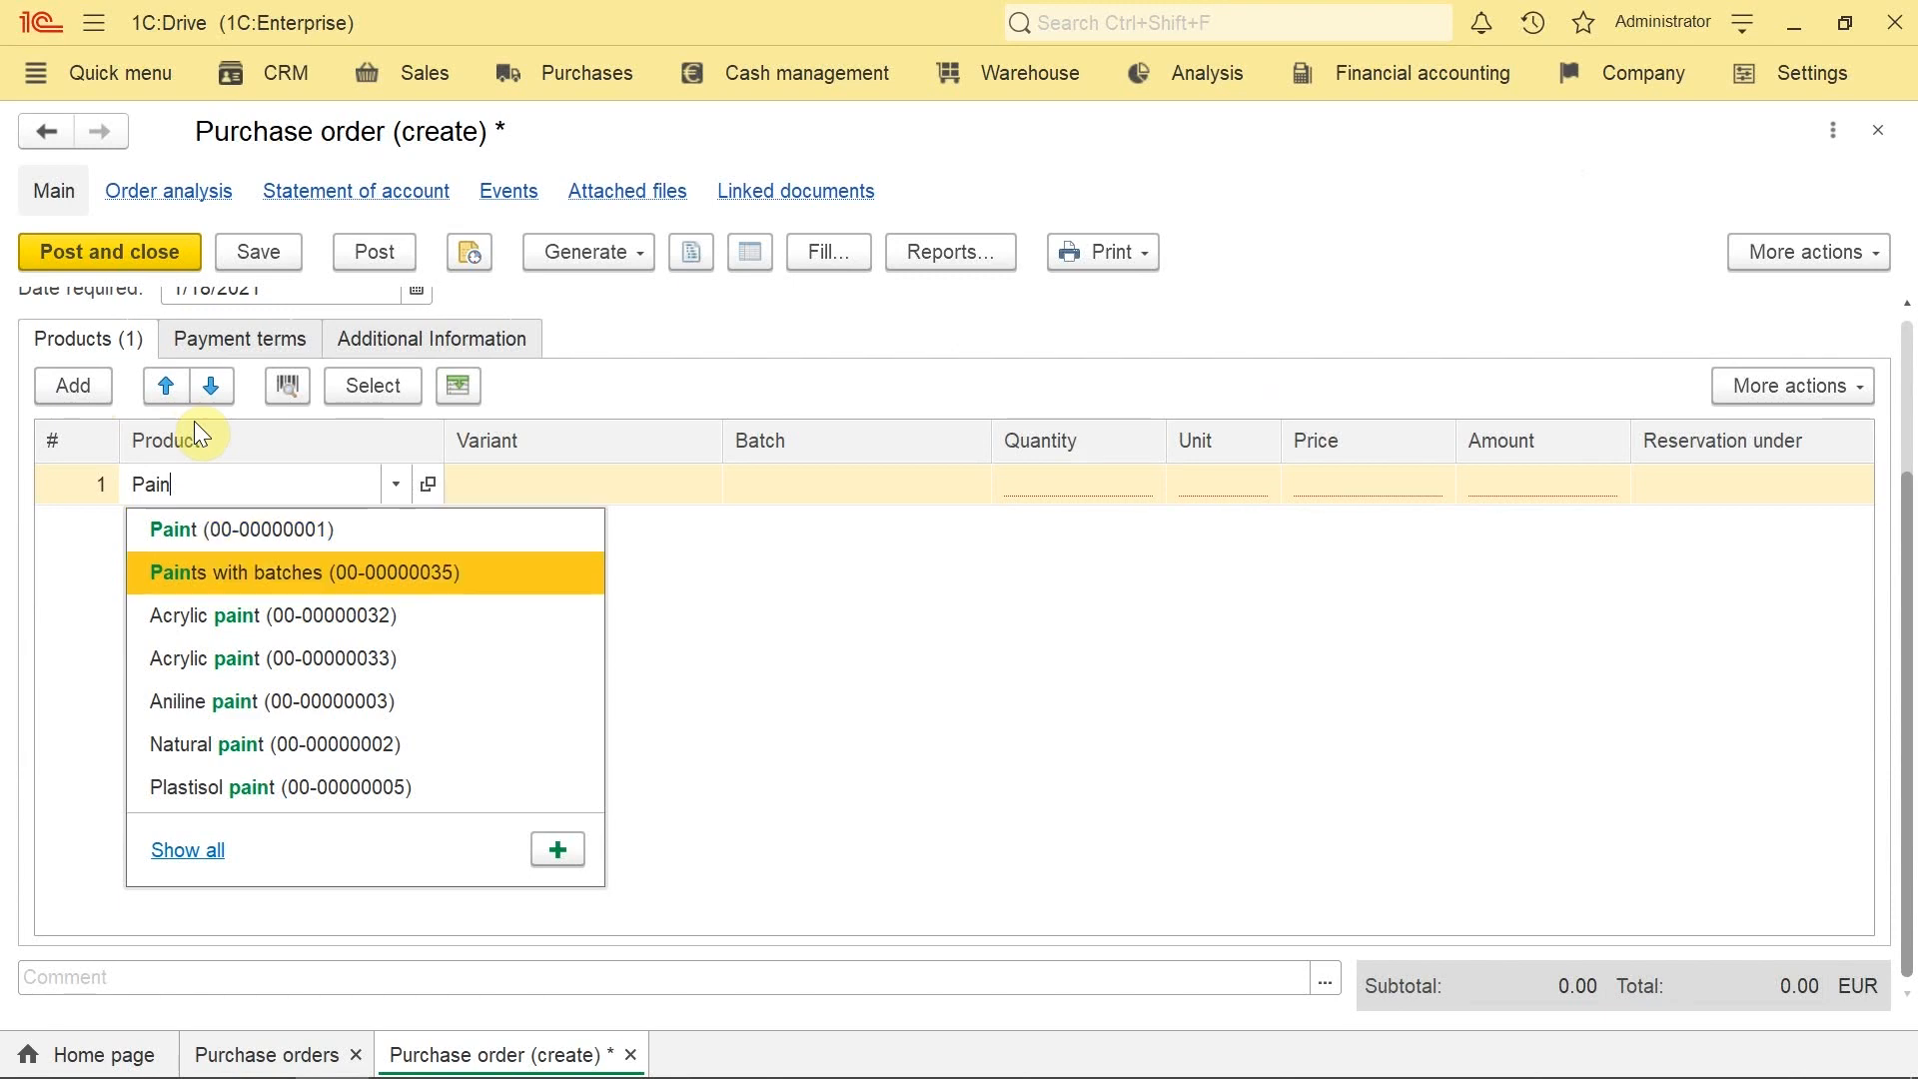
{"action": "key", "text": "Return"}
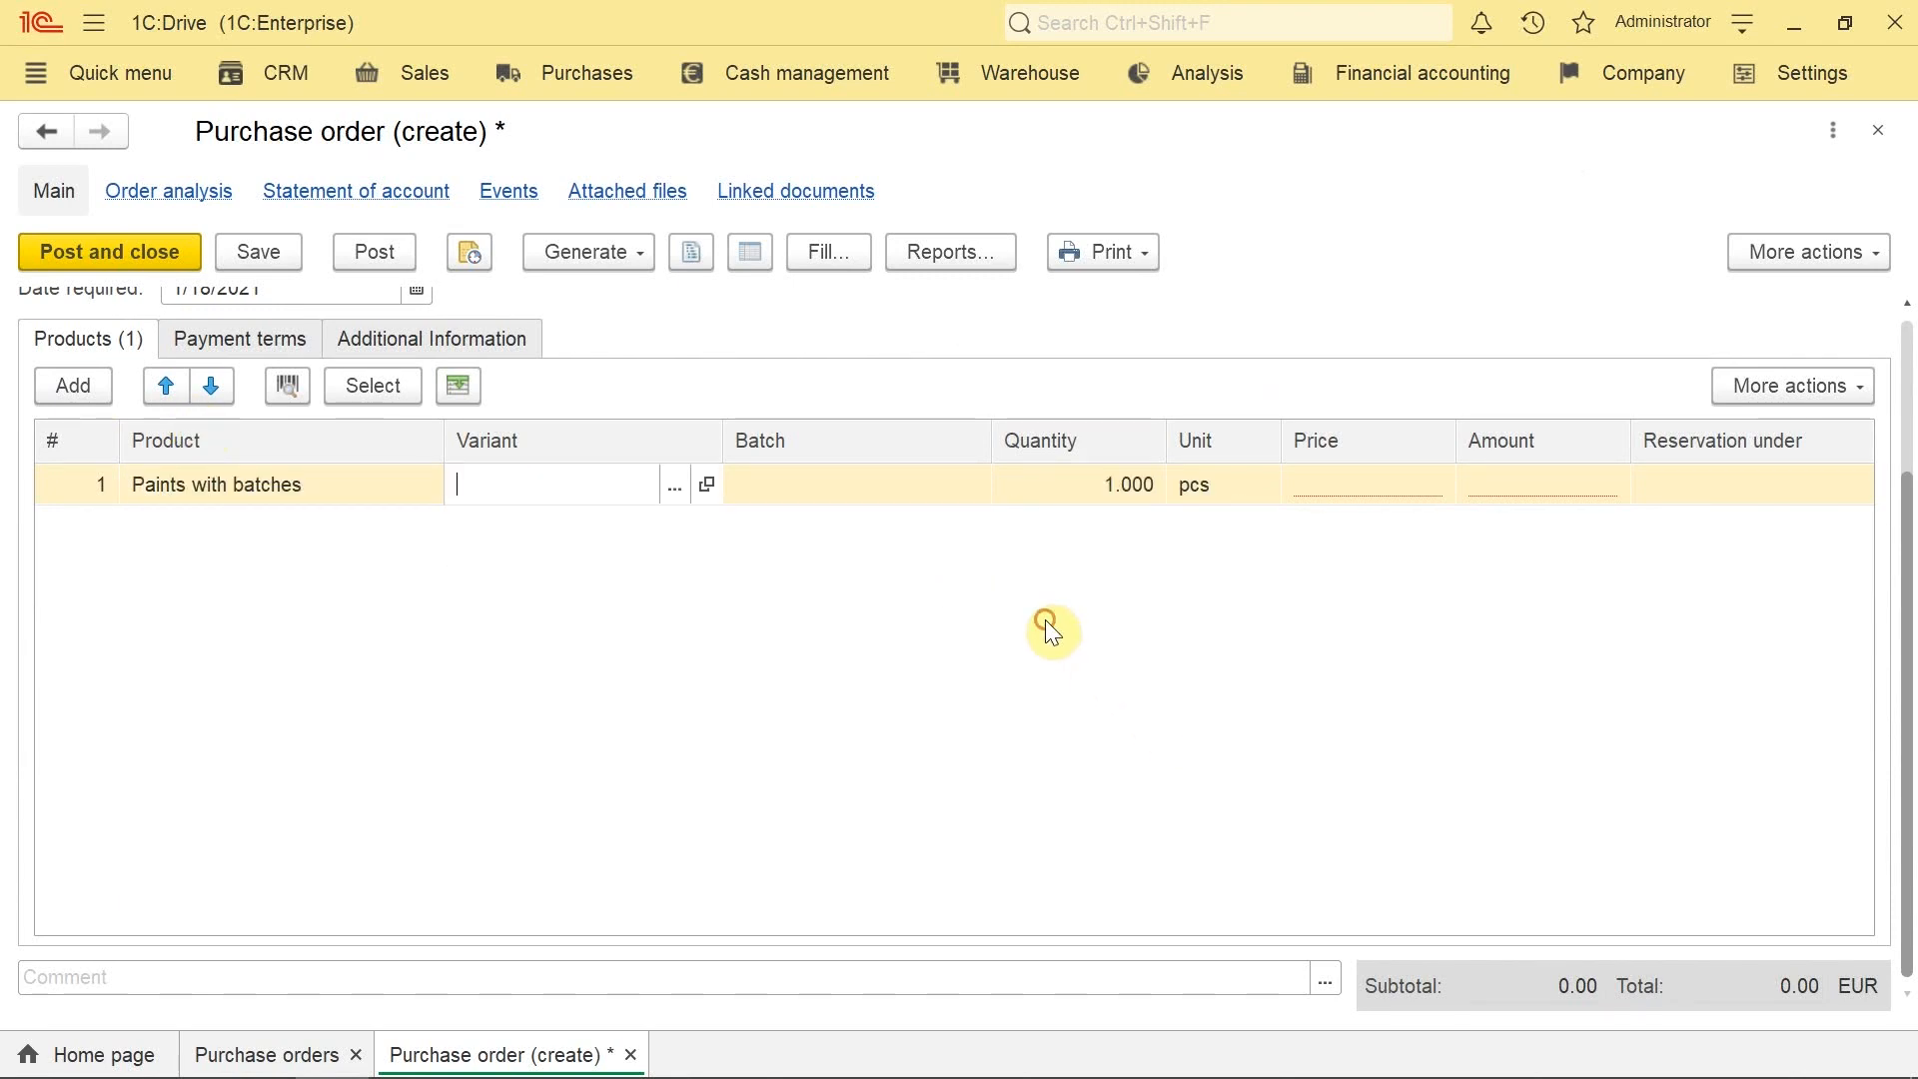
{"action": "left_click", "coordinate": [1099, 650]}
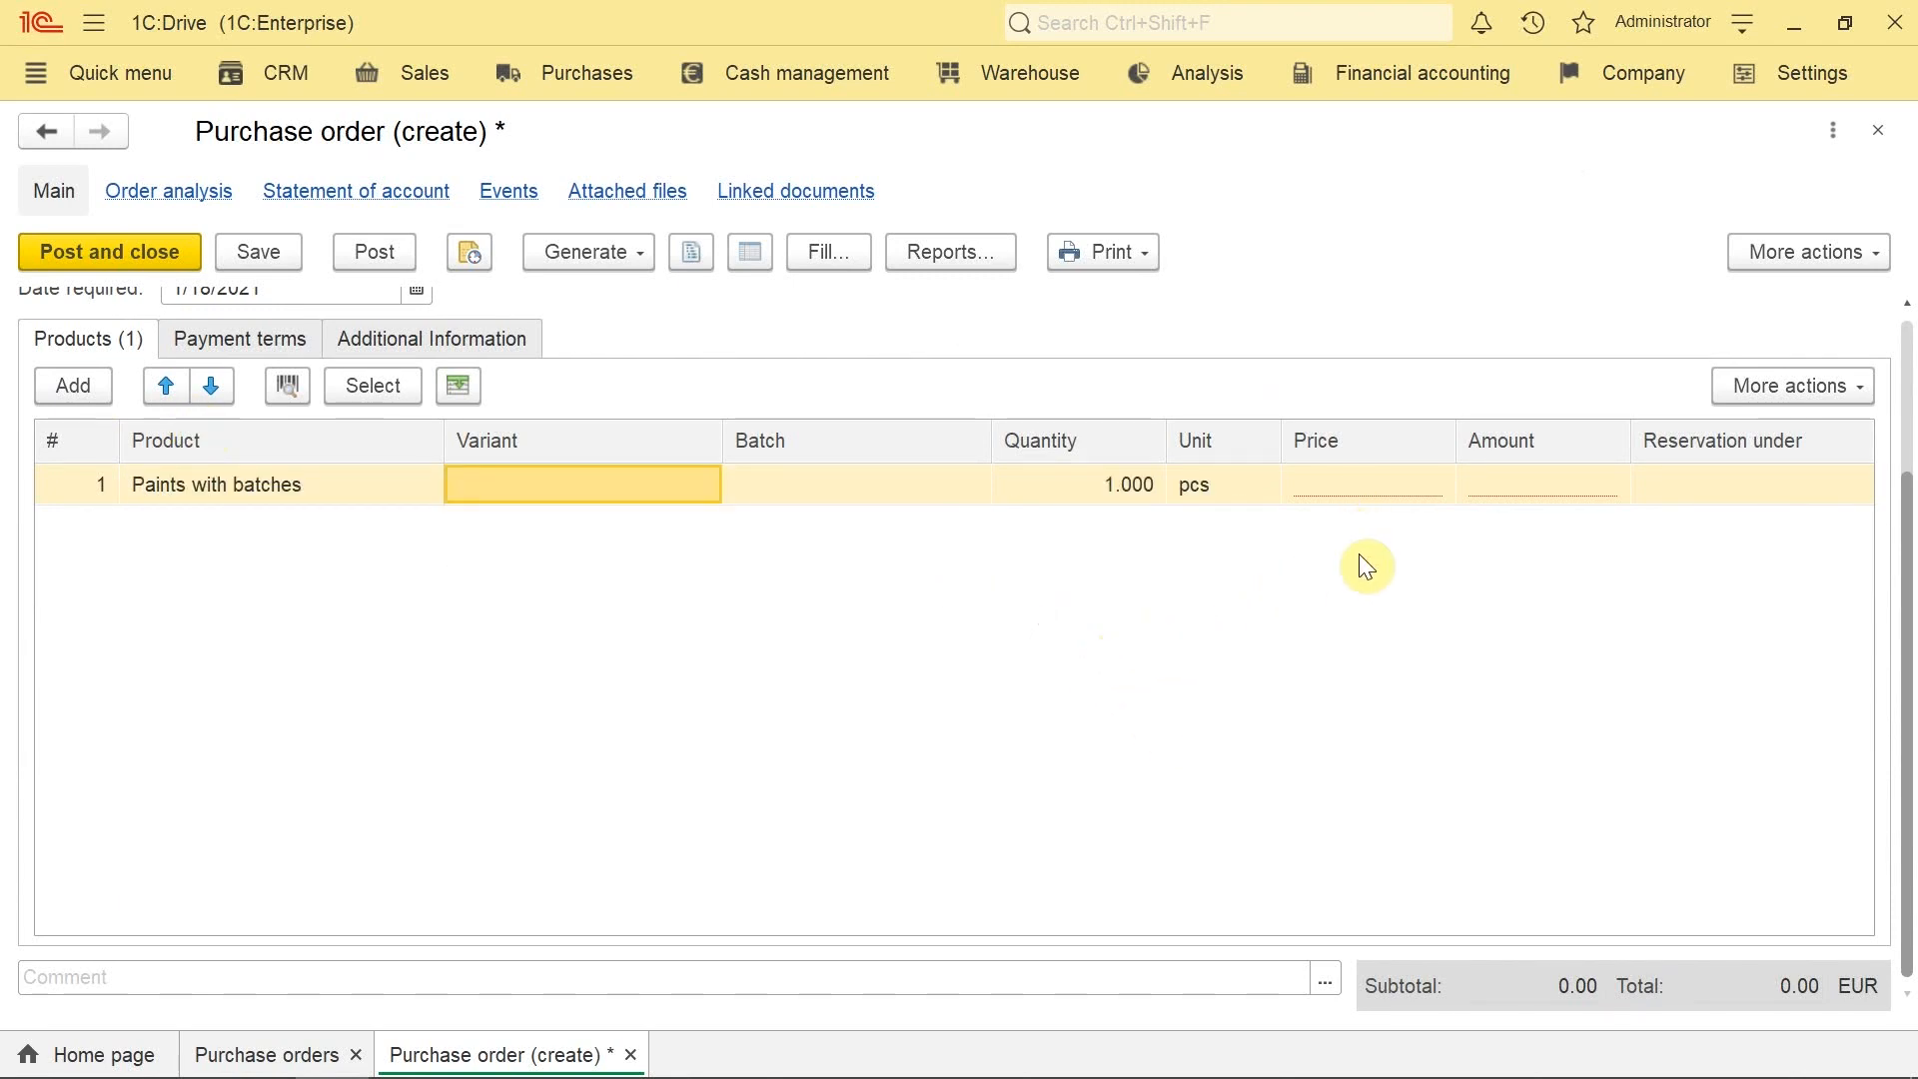
Step: Set the quantity of the Paints with batches line to 100
{"action": "scroll", "coordinate": [1307, 604], "scroll_direction": "up", "scroll_amount": 3}
{"action": "left_click", "coordinate": [1071, 704]}
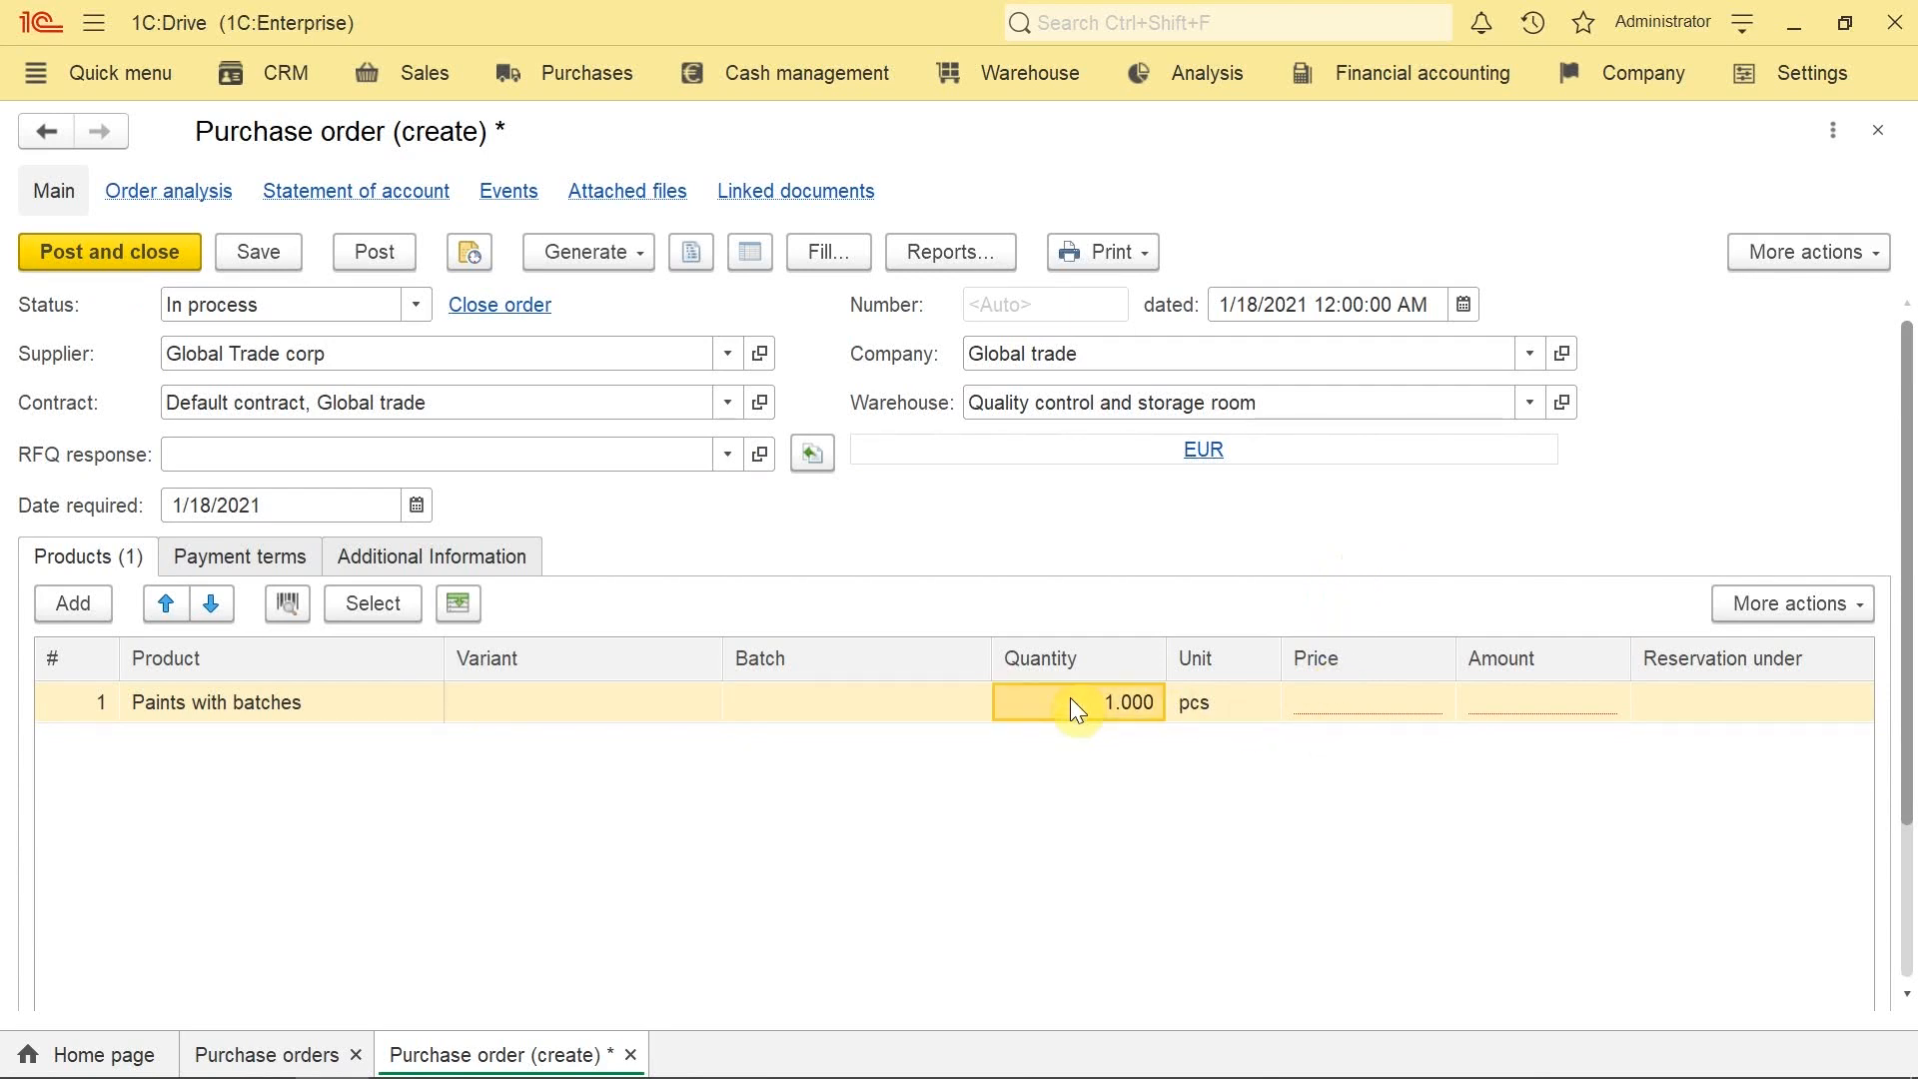
{"action": "left_click", "coordinate": [1070, 698]}
{"action": "left_click", "coordinate": [1071, 697]}
{"action": "type", "text": "00"}
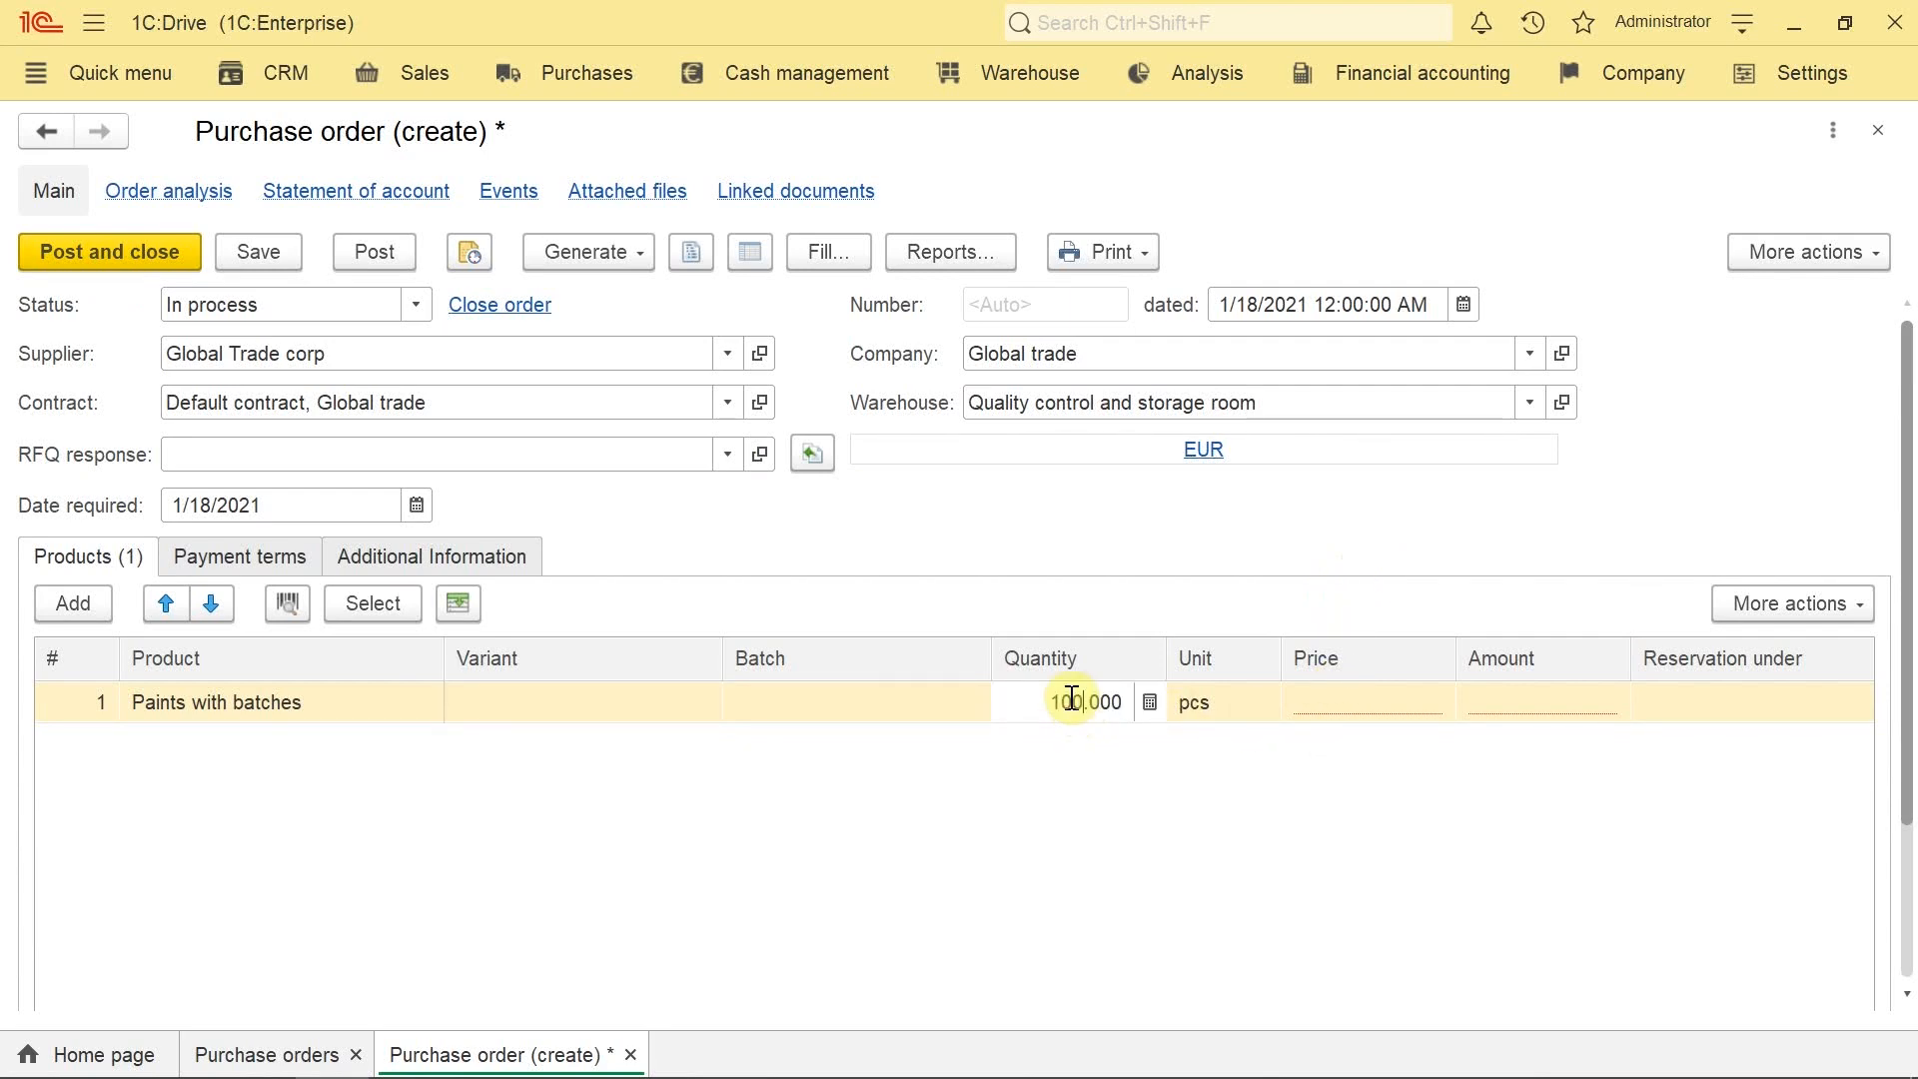
{"action": "key", "text": "Return"}
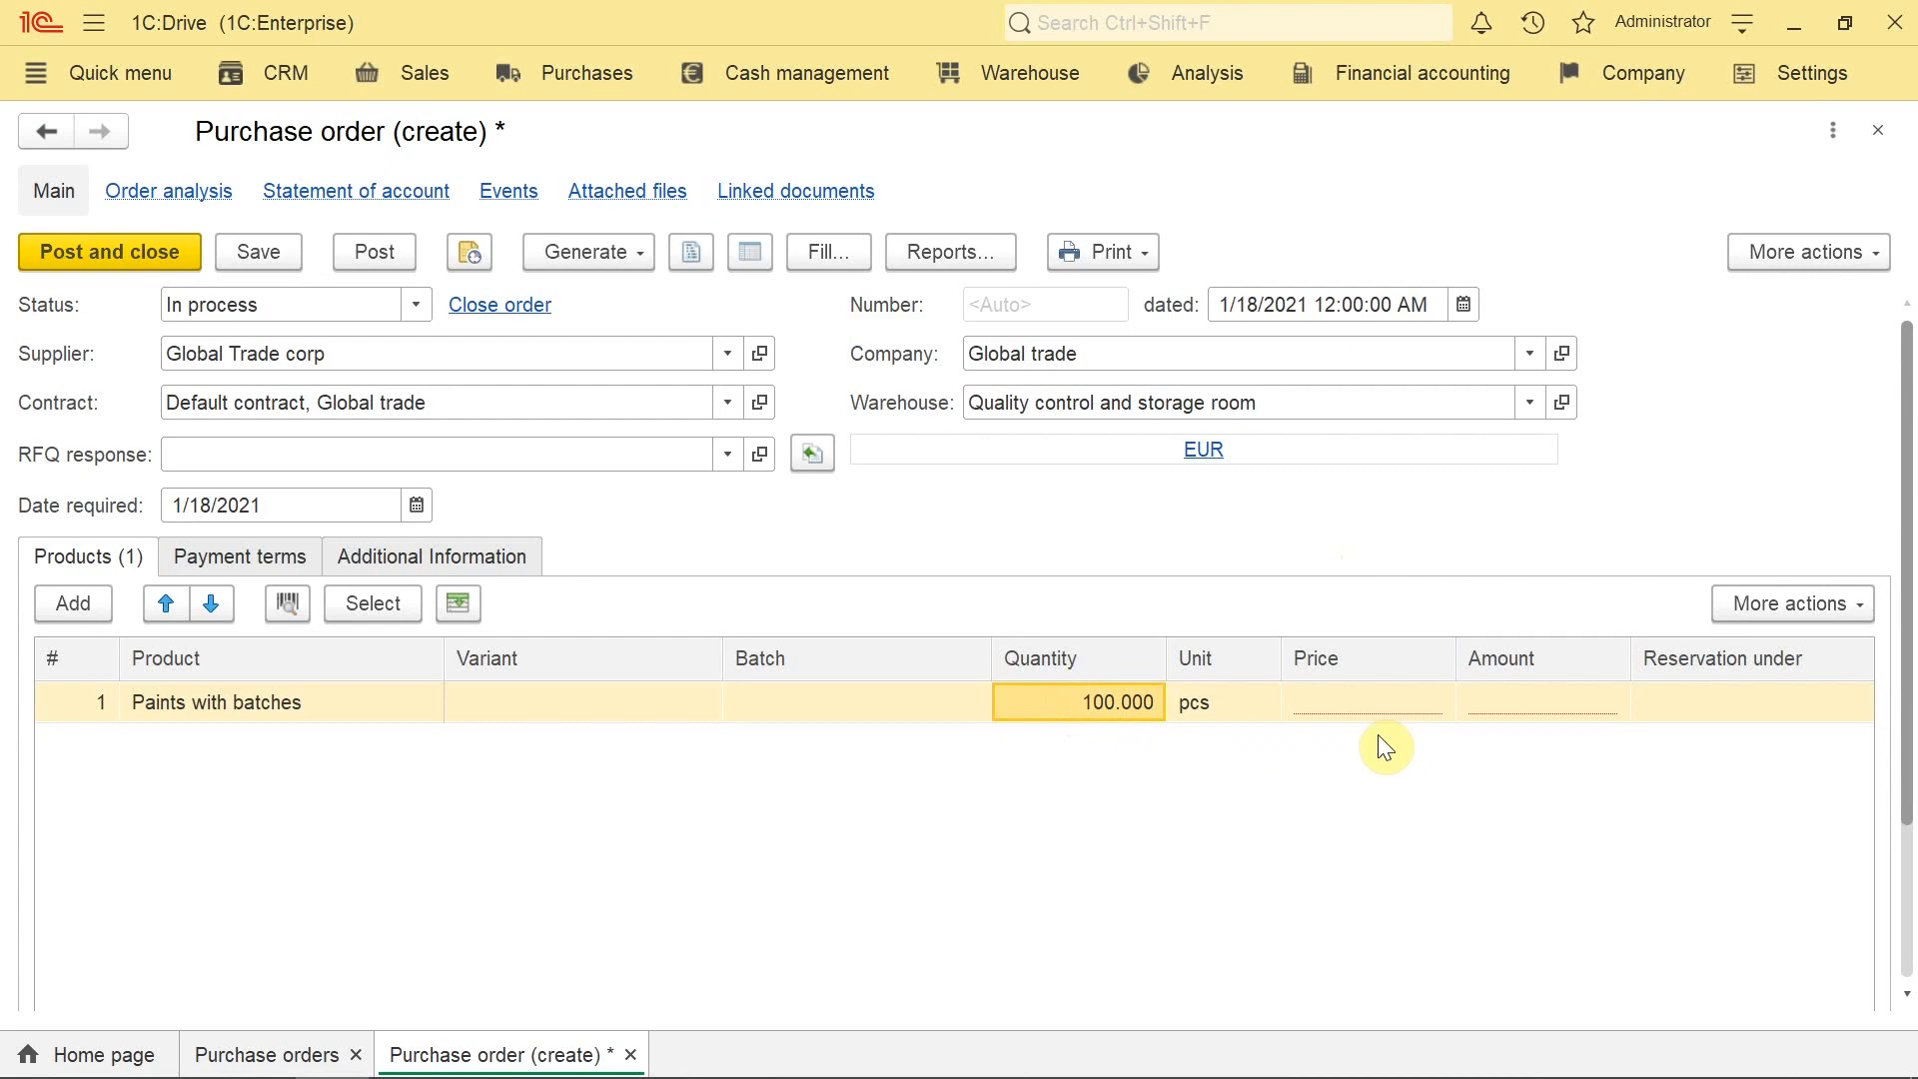
Step: Set the line's price to 0.56 and post the purchase order
{"action": "left_click", "coordinate": [1344, 701]}
{"action": "left_click", "coordinate": [1343, 701]}
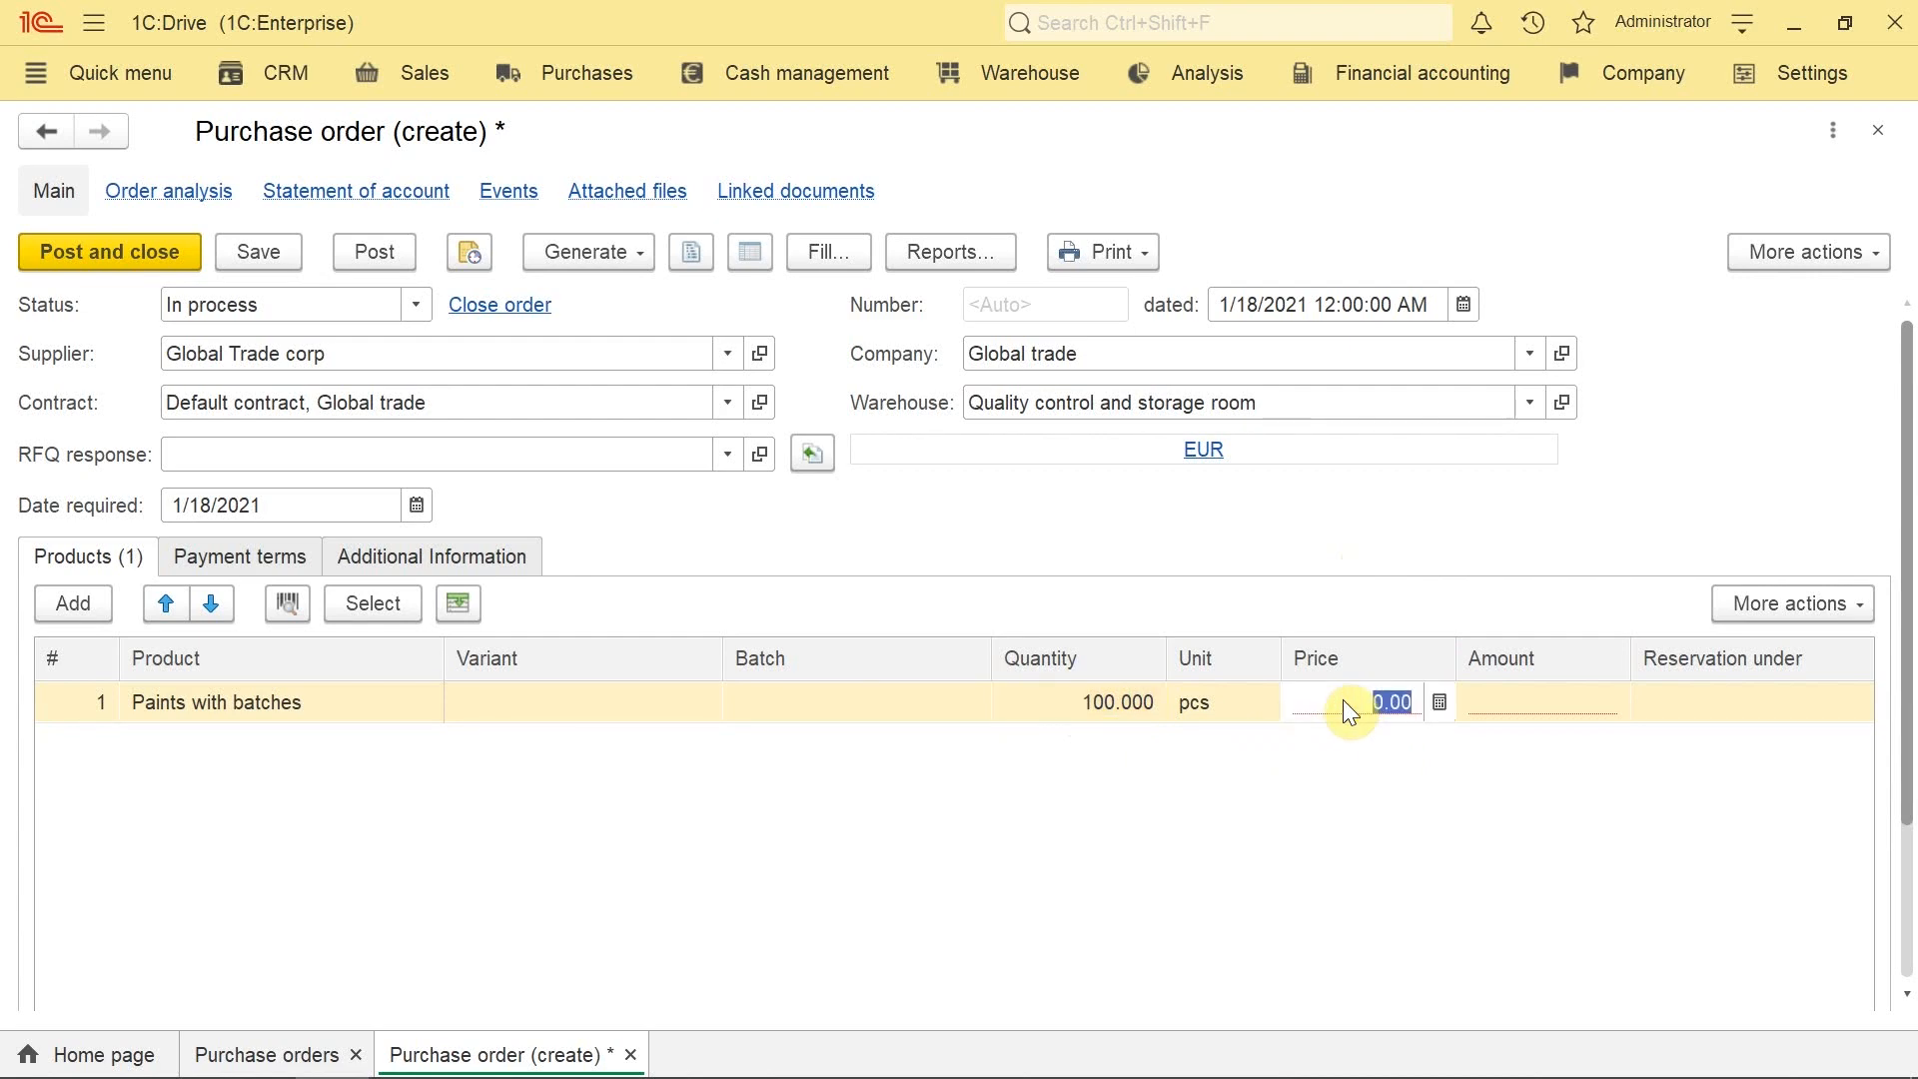
{"action": "left_click", "coordinate": [1343, 701]}
{"action": "type", "text": ".56"}
{"action": "key", "text": "Return"}
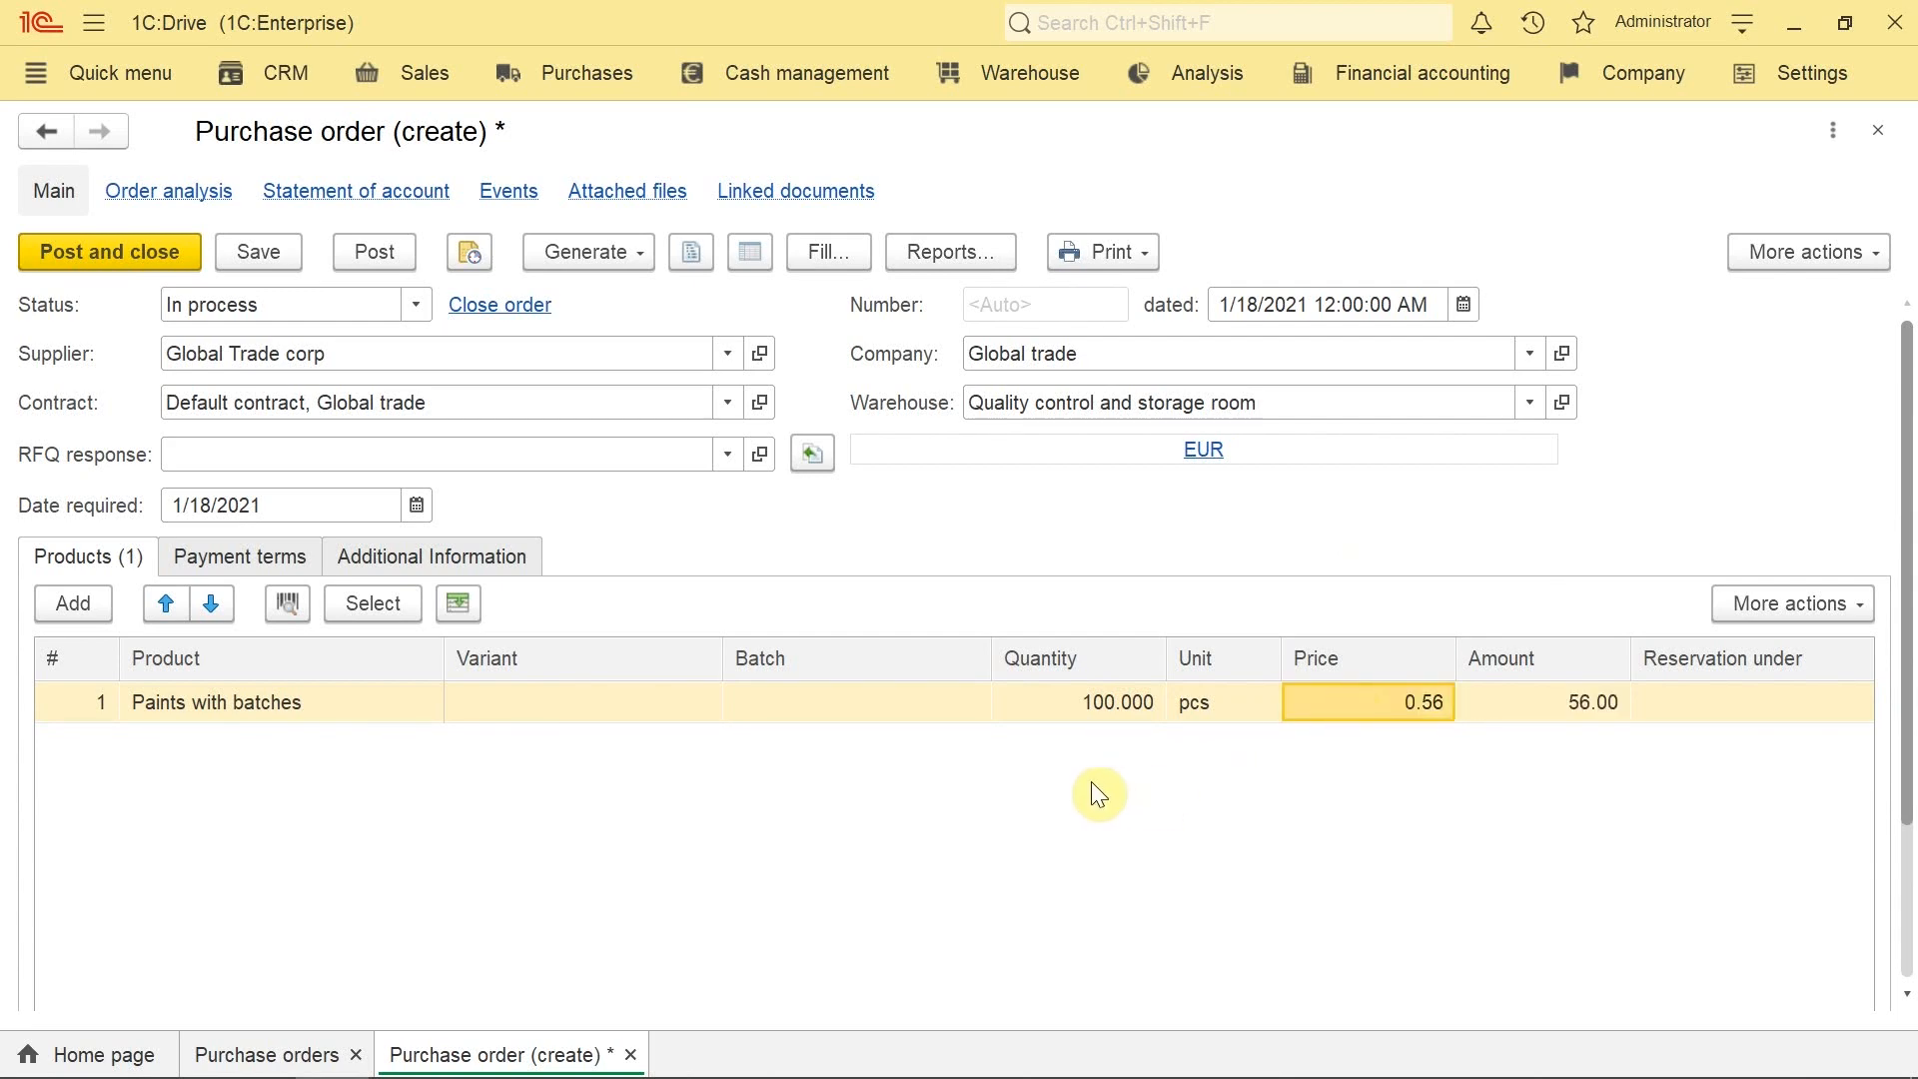
{"action": "left_click", "coordinate": [363, 246]}
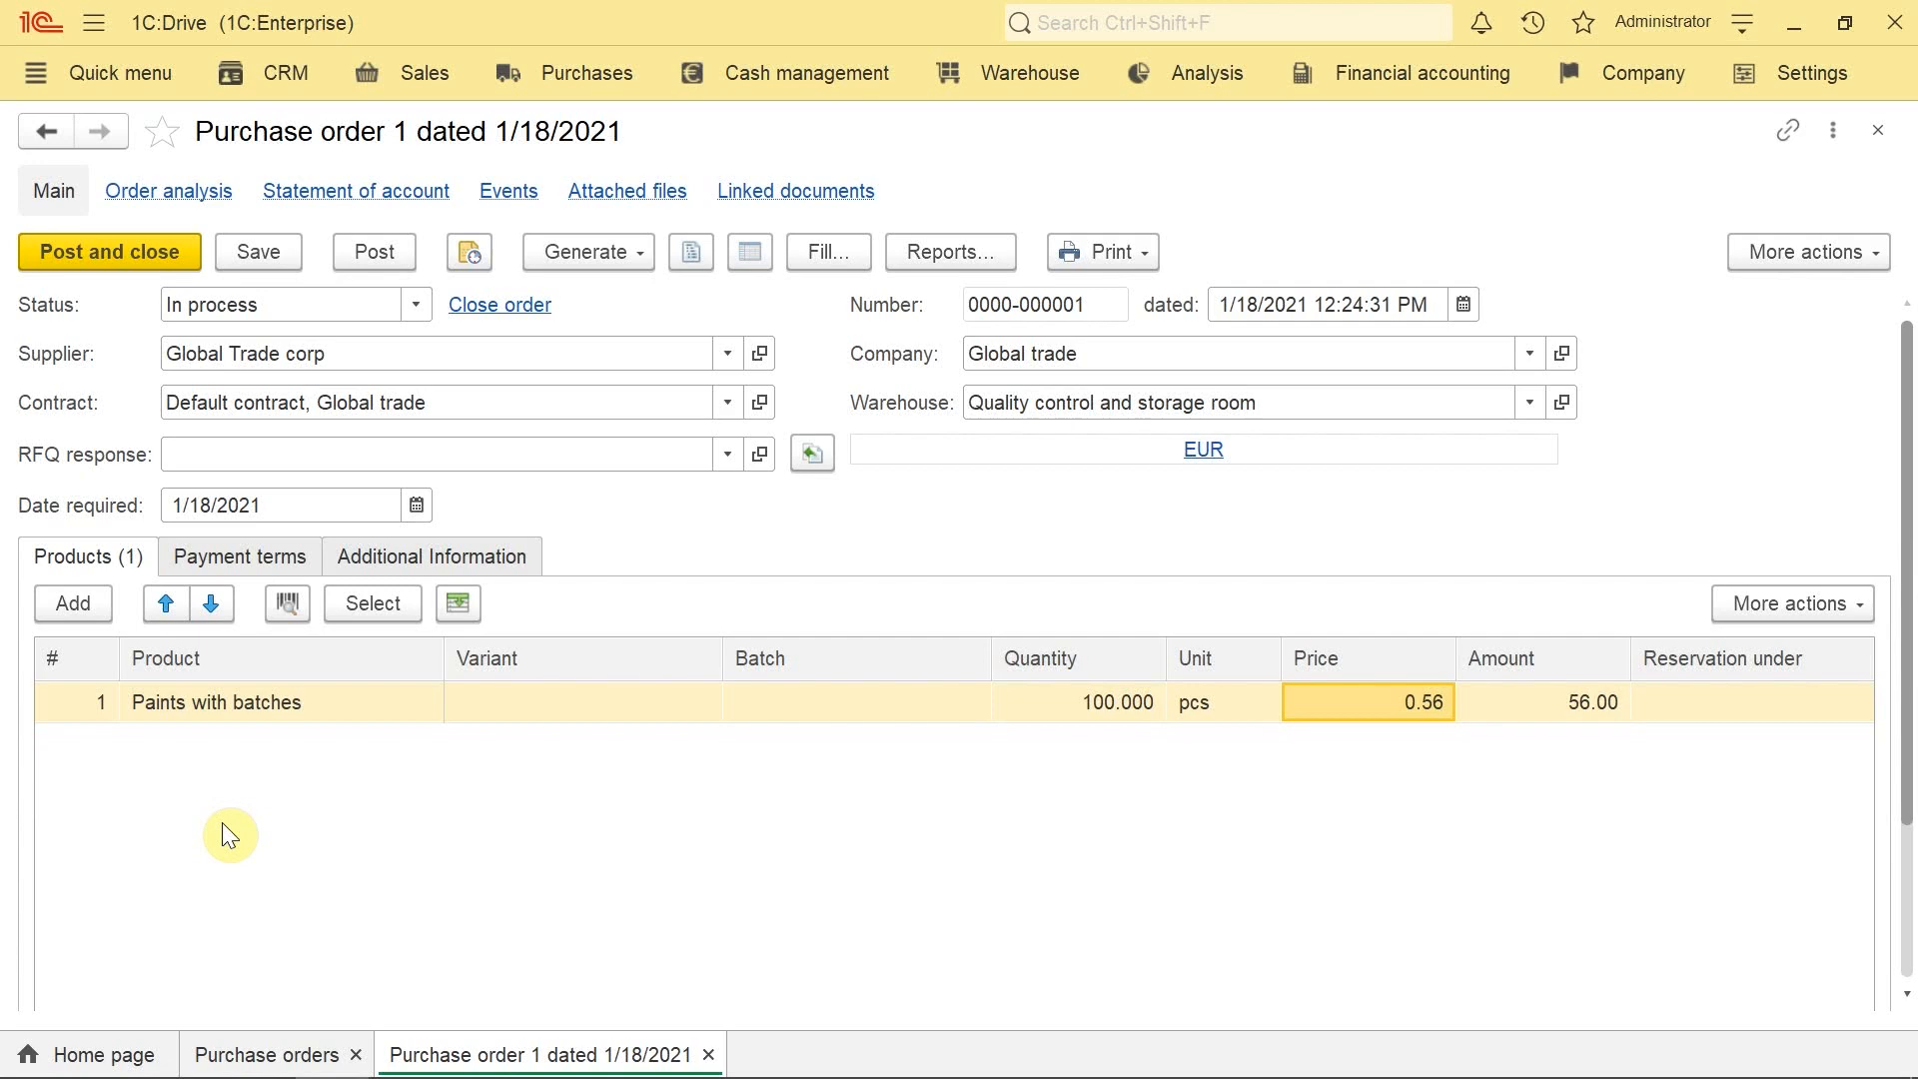
Step: Generate a supplier invoice from the purchase order and try to post it without a batch
{"action": "left_click", "coordinate": [885, 704]}
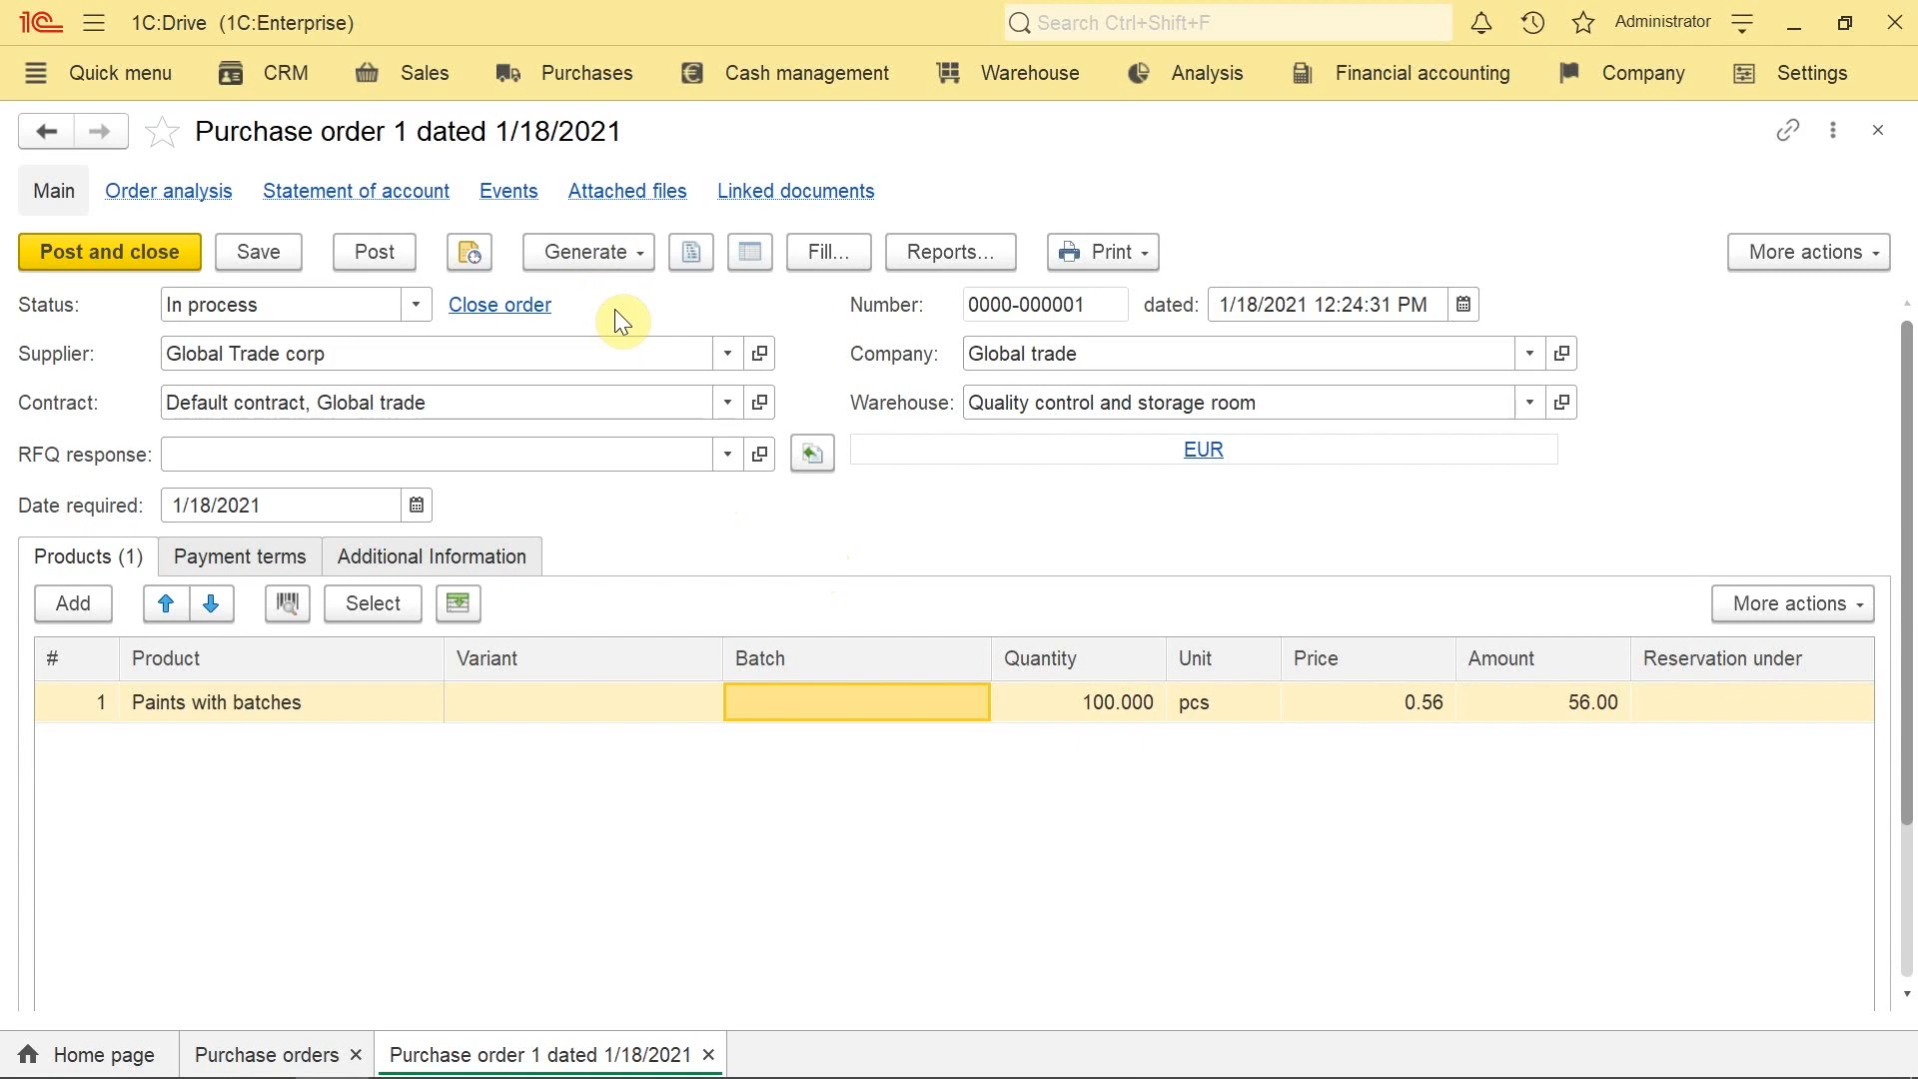
{"action": "left_click", "coordinate": [586, 251]}
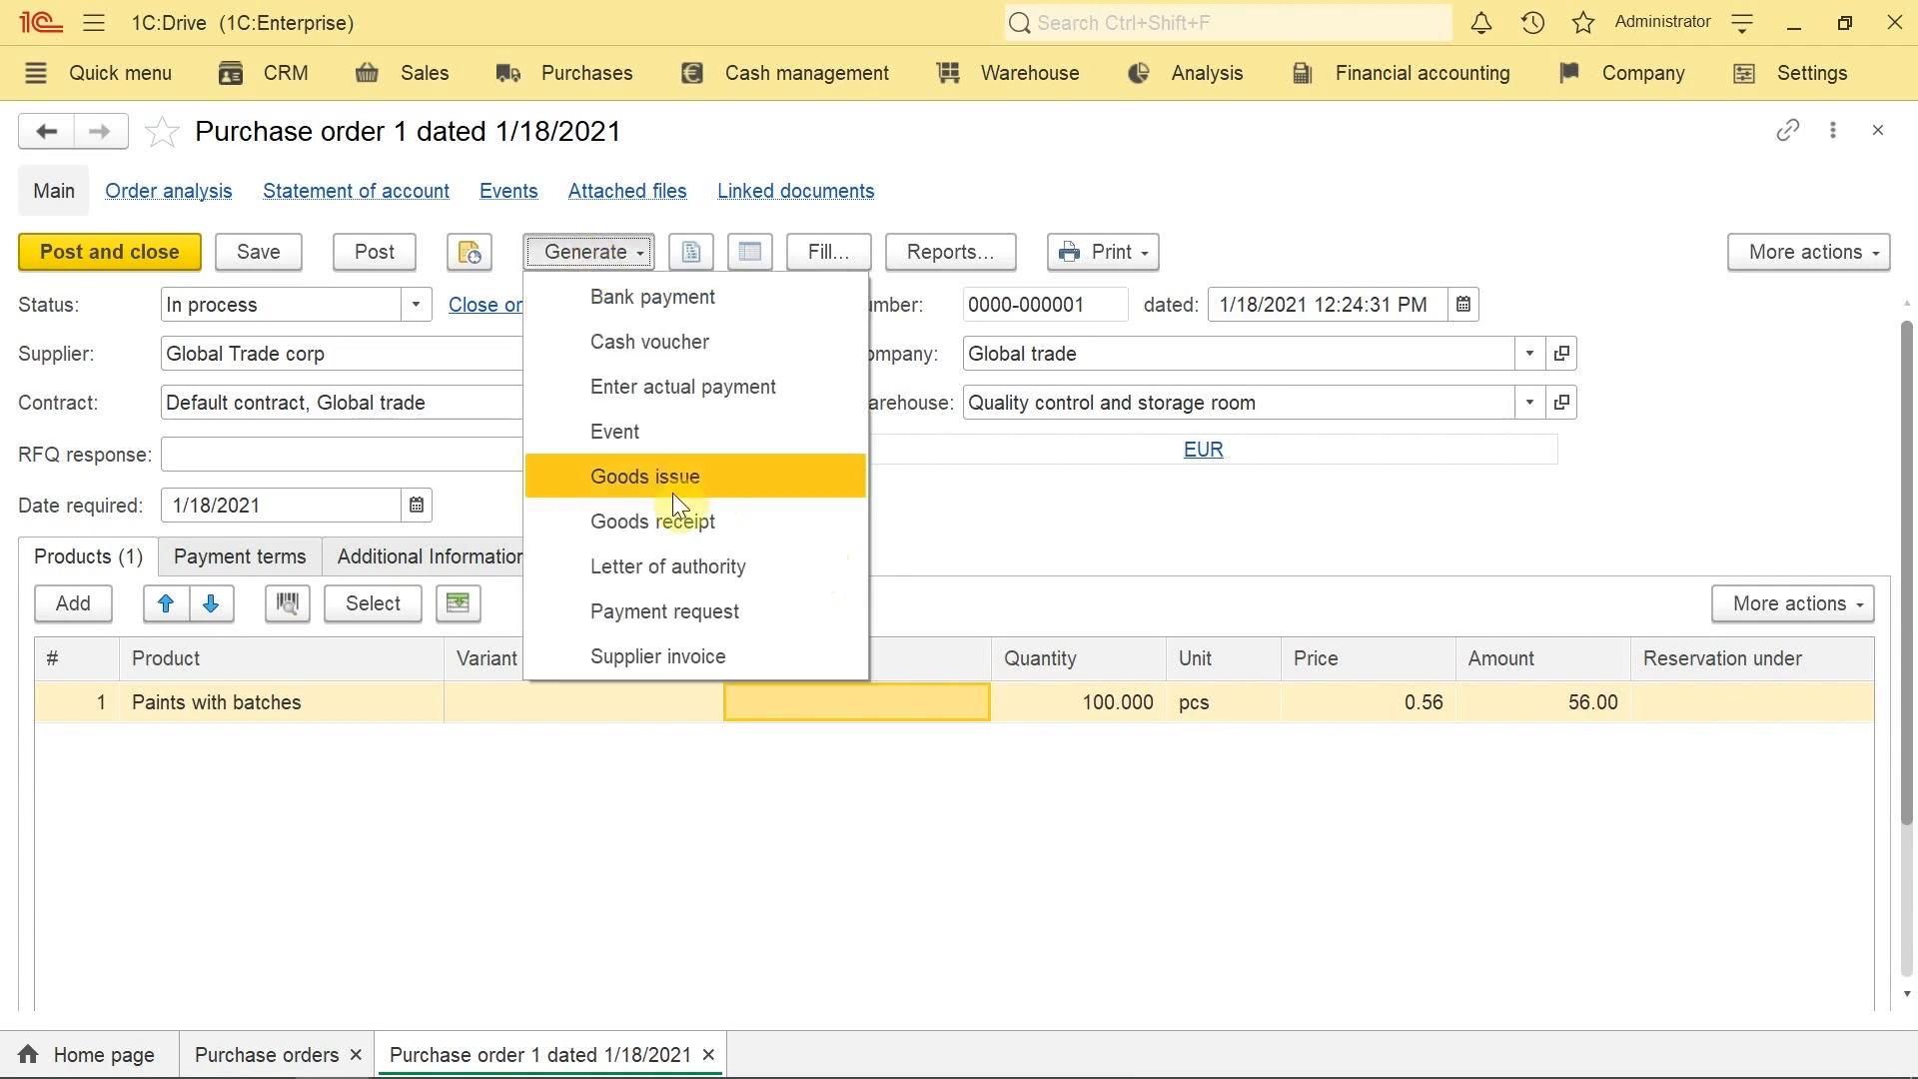
{"action": "left_click", "coordinate": [708, 656]}
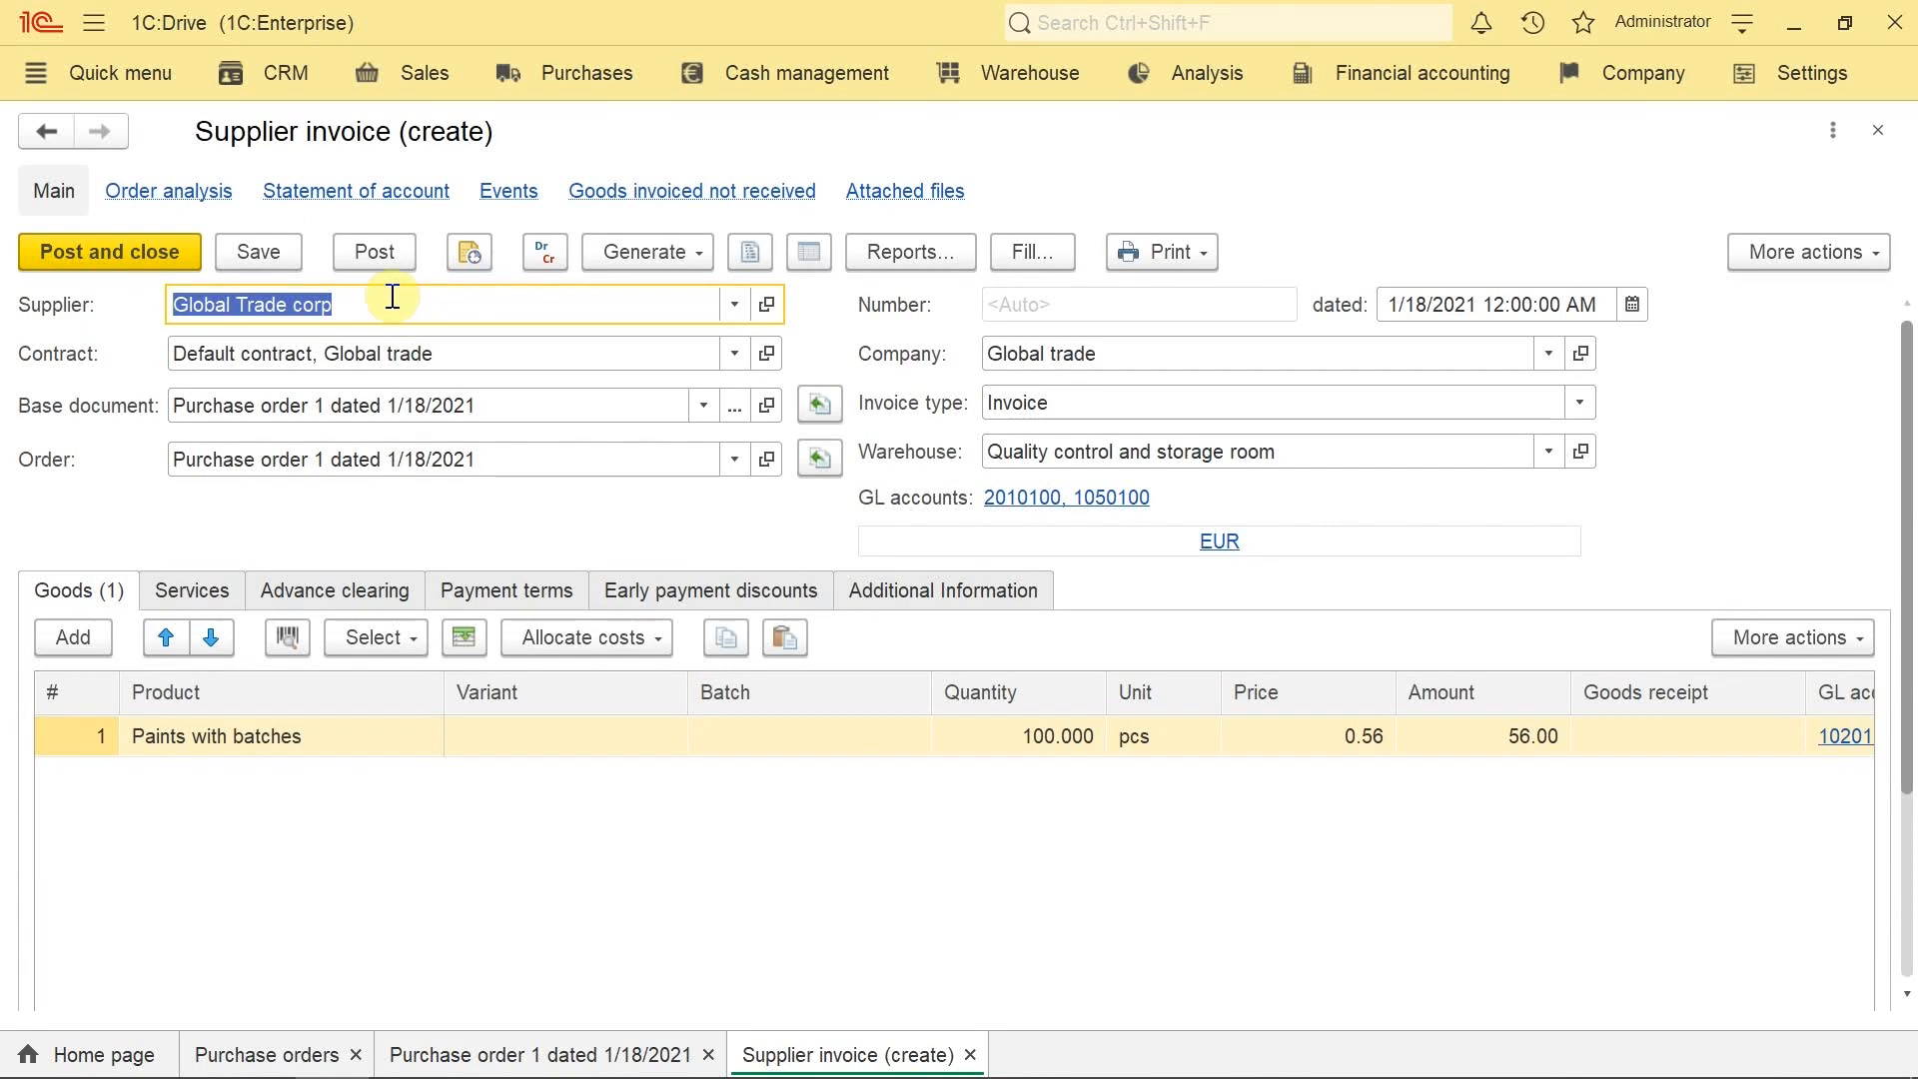
{"action": "left_click", "coordinate": [380, 255]}
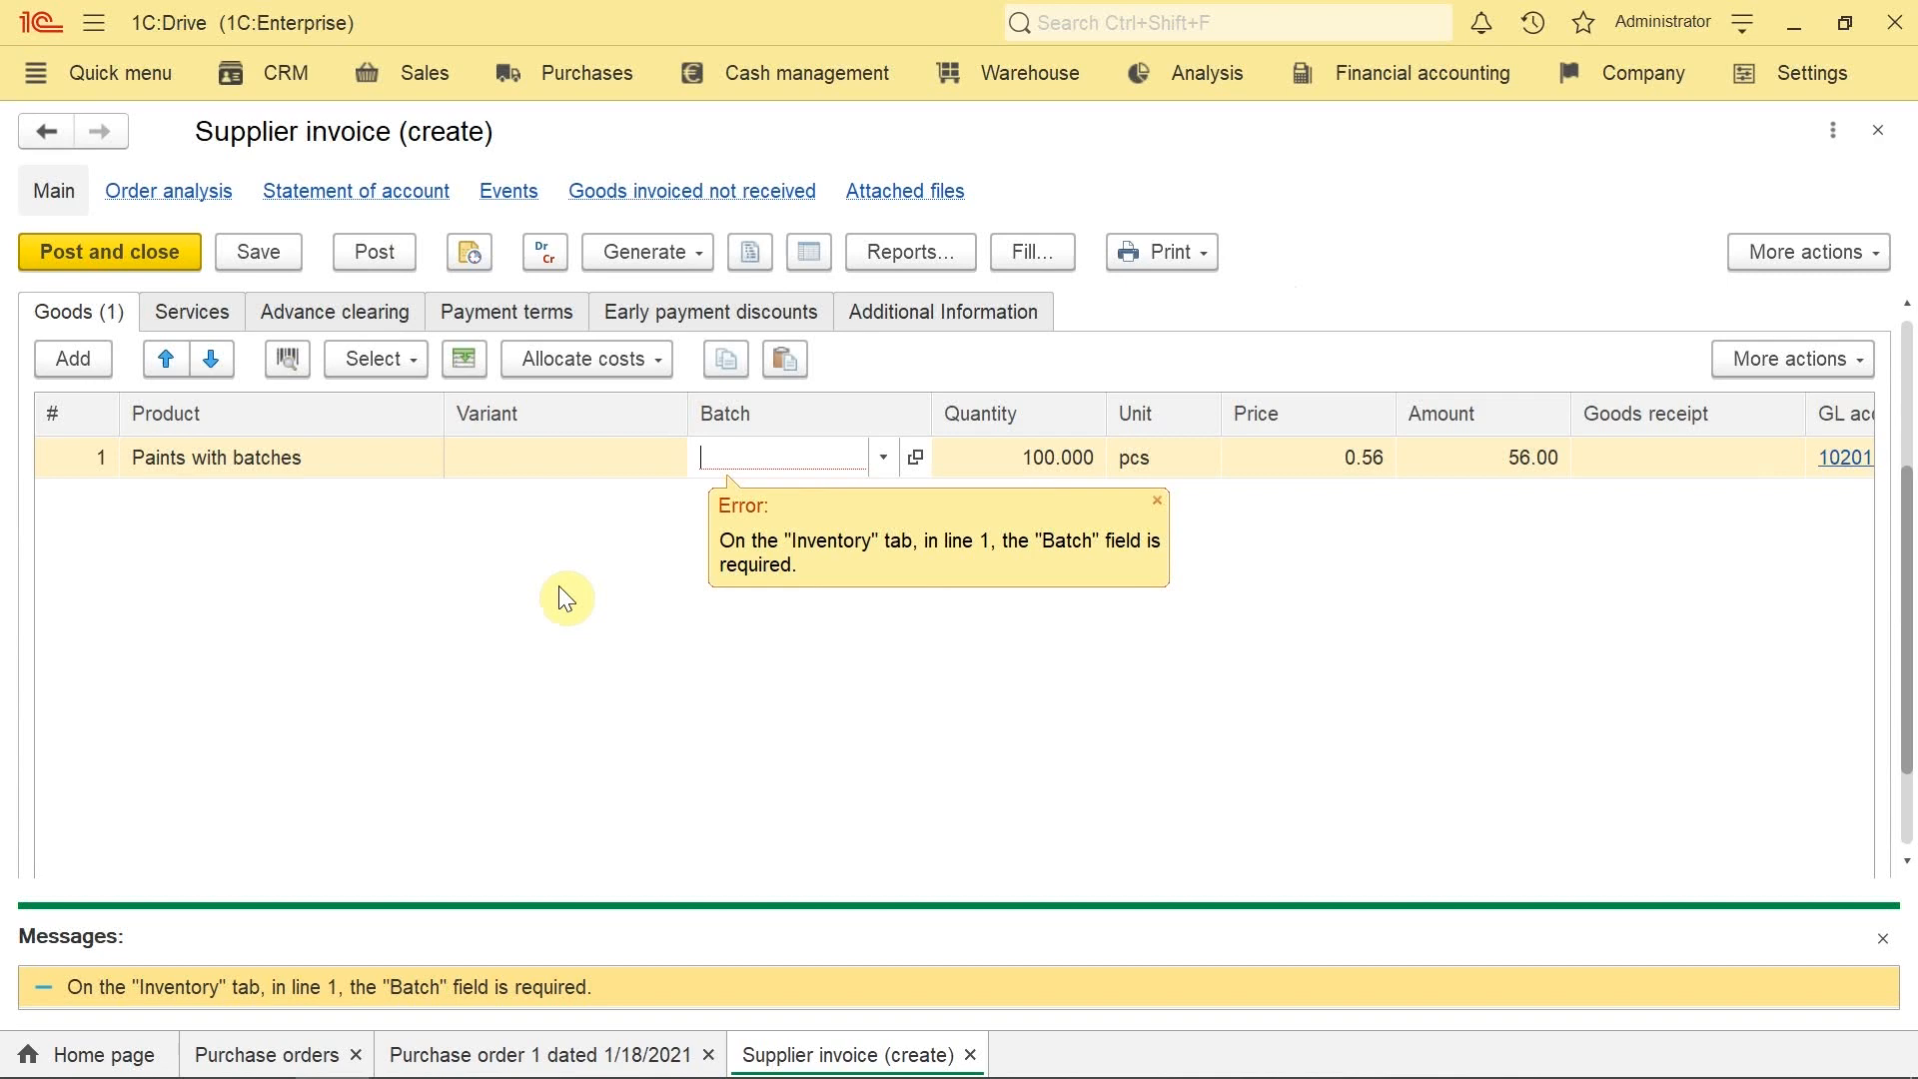
Step: Create batch 001 with expiration date 1/22/2021 for the Paints with batches line and post the supplier invoice
{"action": "scroll", "coordinate": [561, 589], "scroll_direction": "up", "scroll_amount": 2}
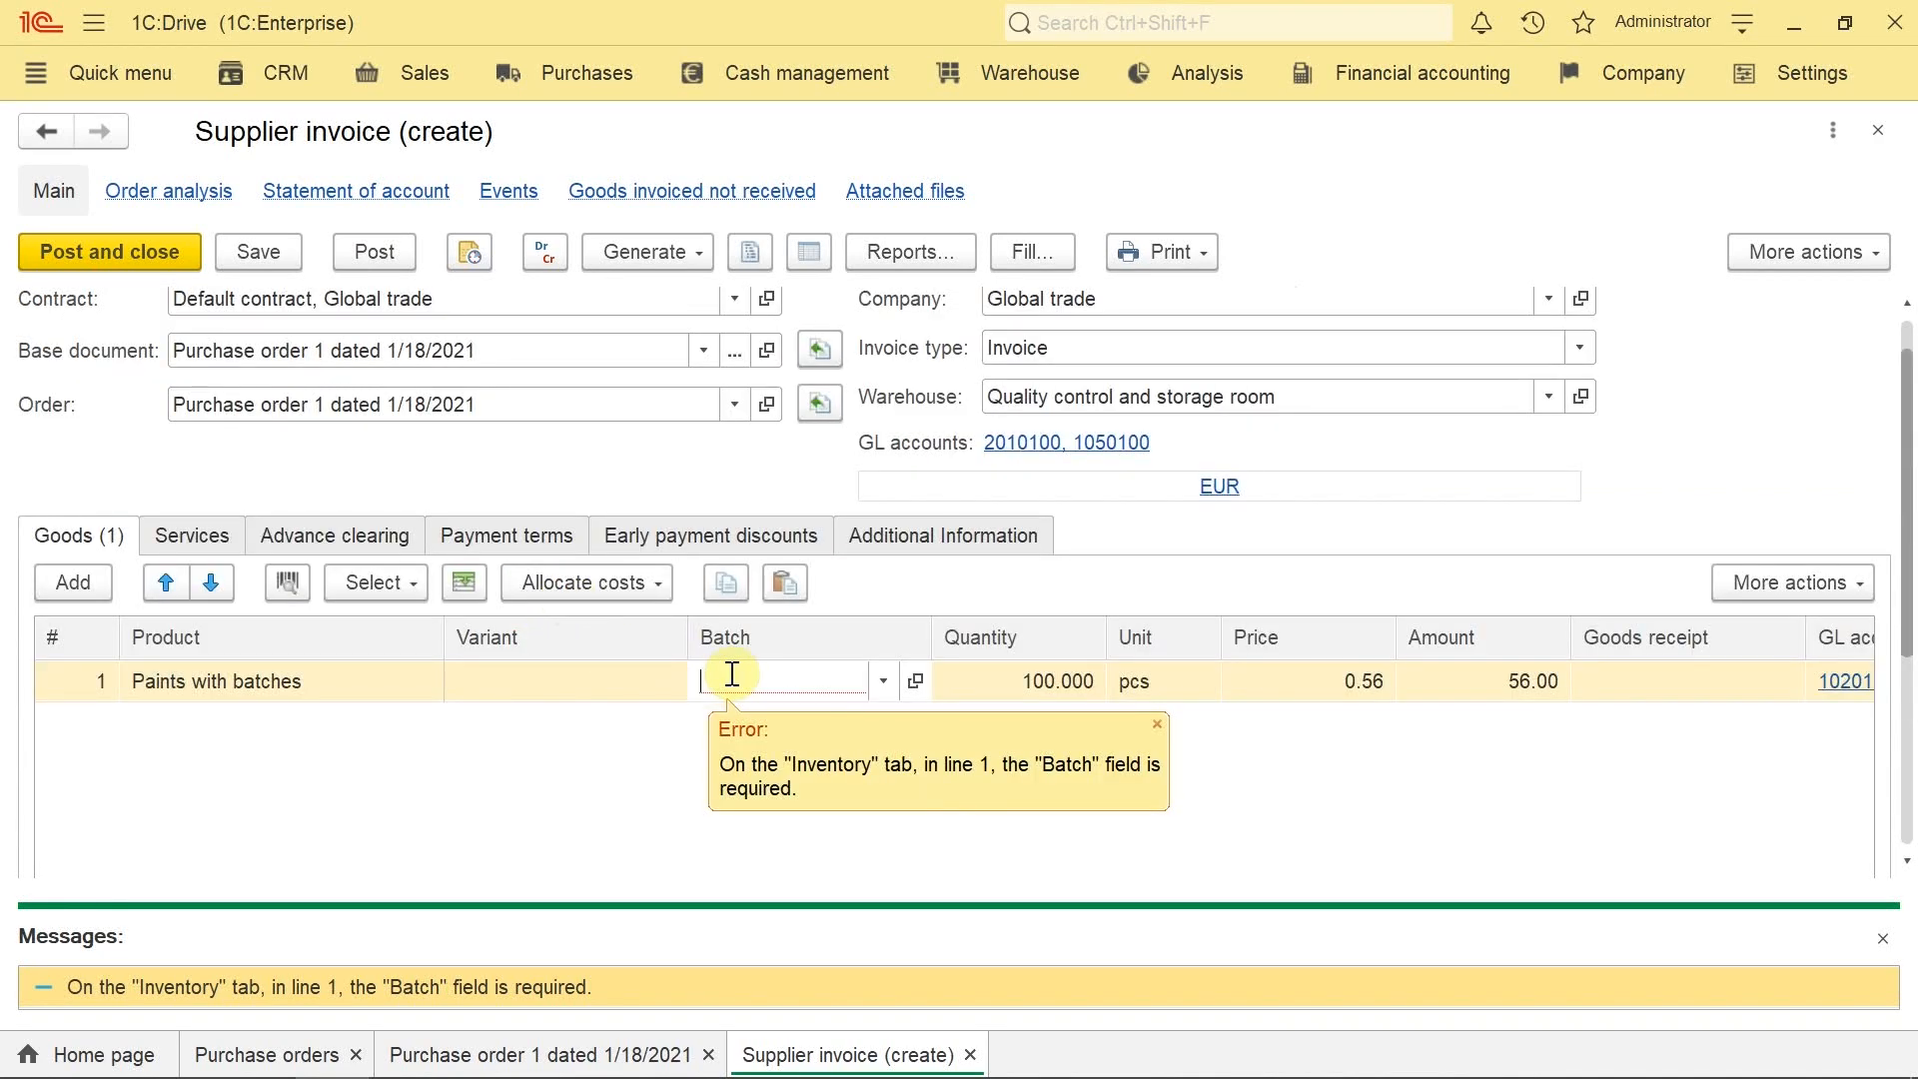
{"action": "left_click", "coordinate": [732, 674]}
{"action": "left_click", "coordinate": [884, 683]}
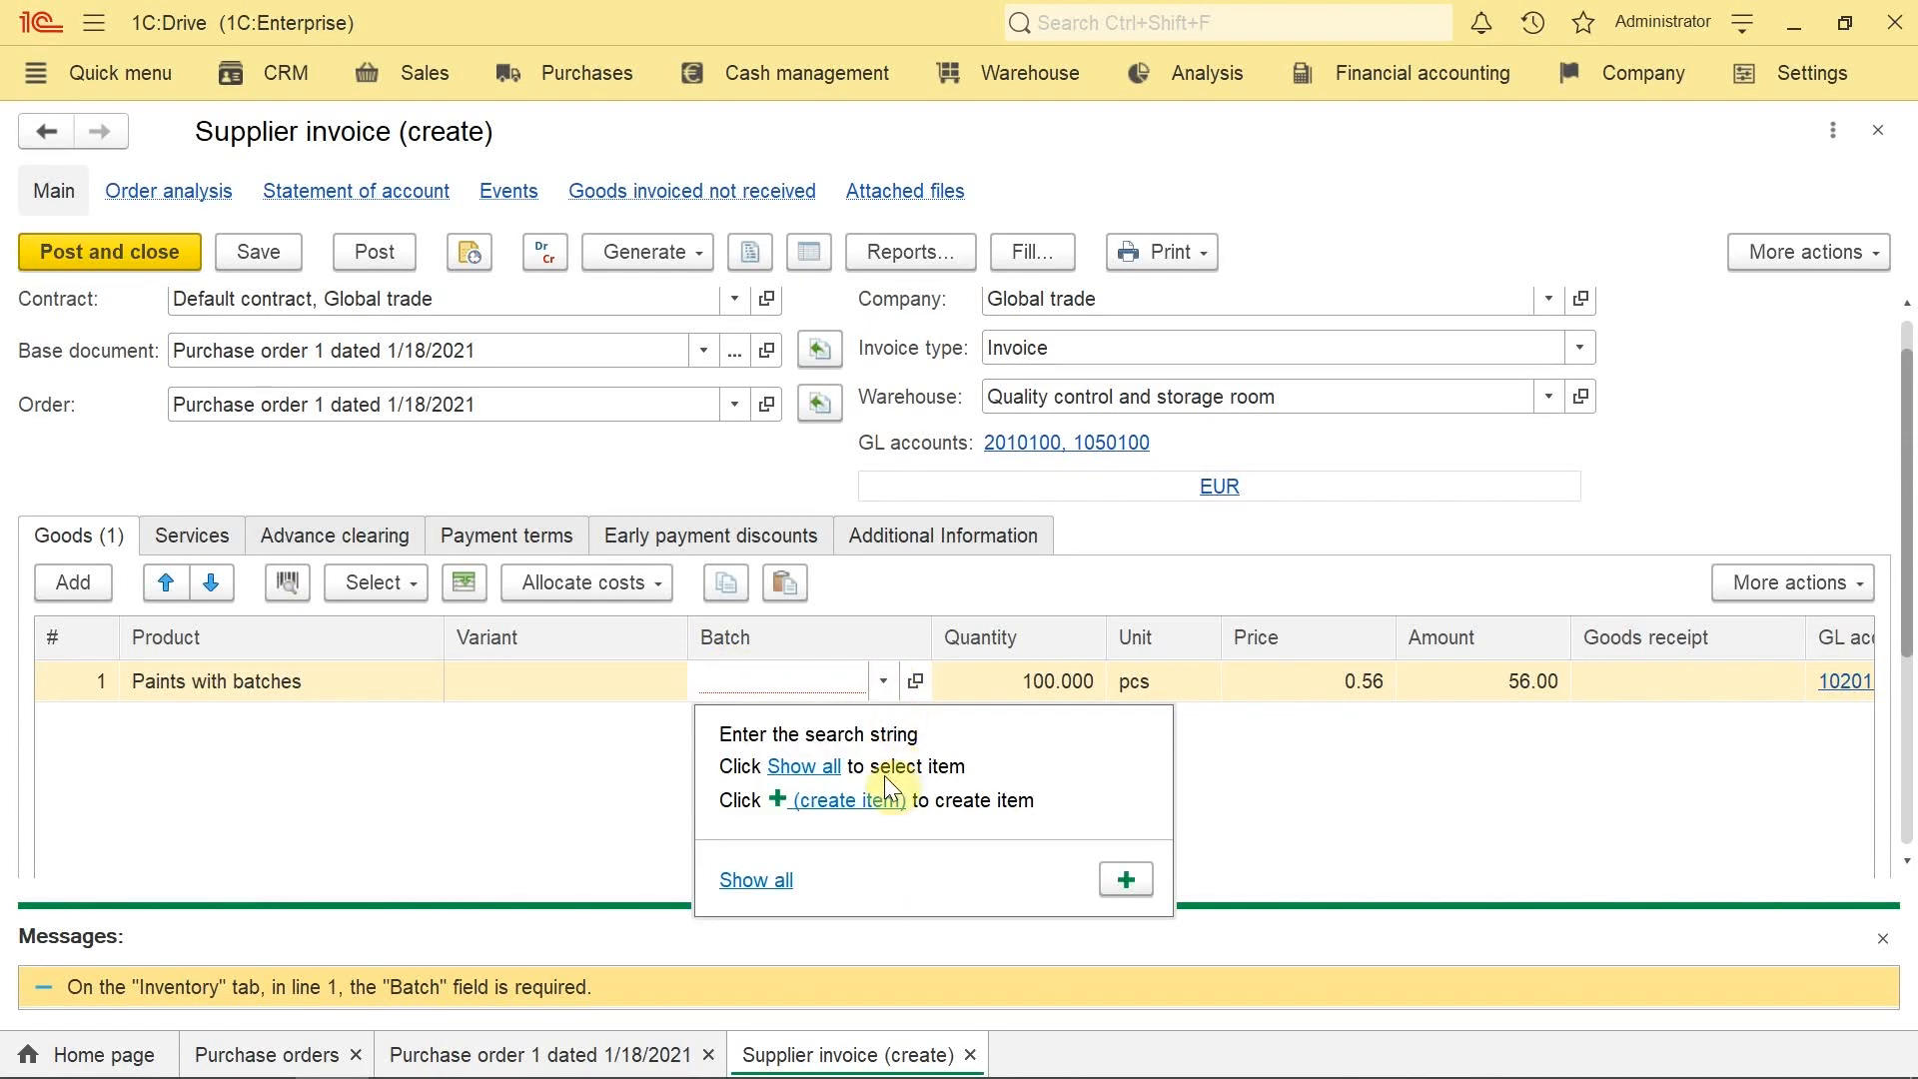
{"action": "left_click", "coordinate": [847, 801]}
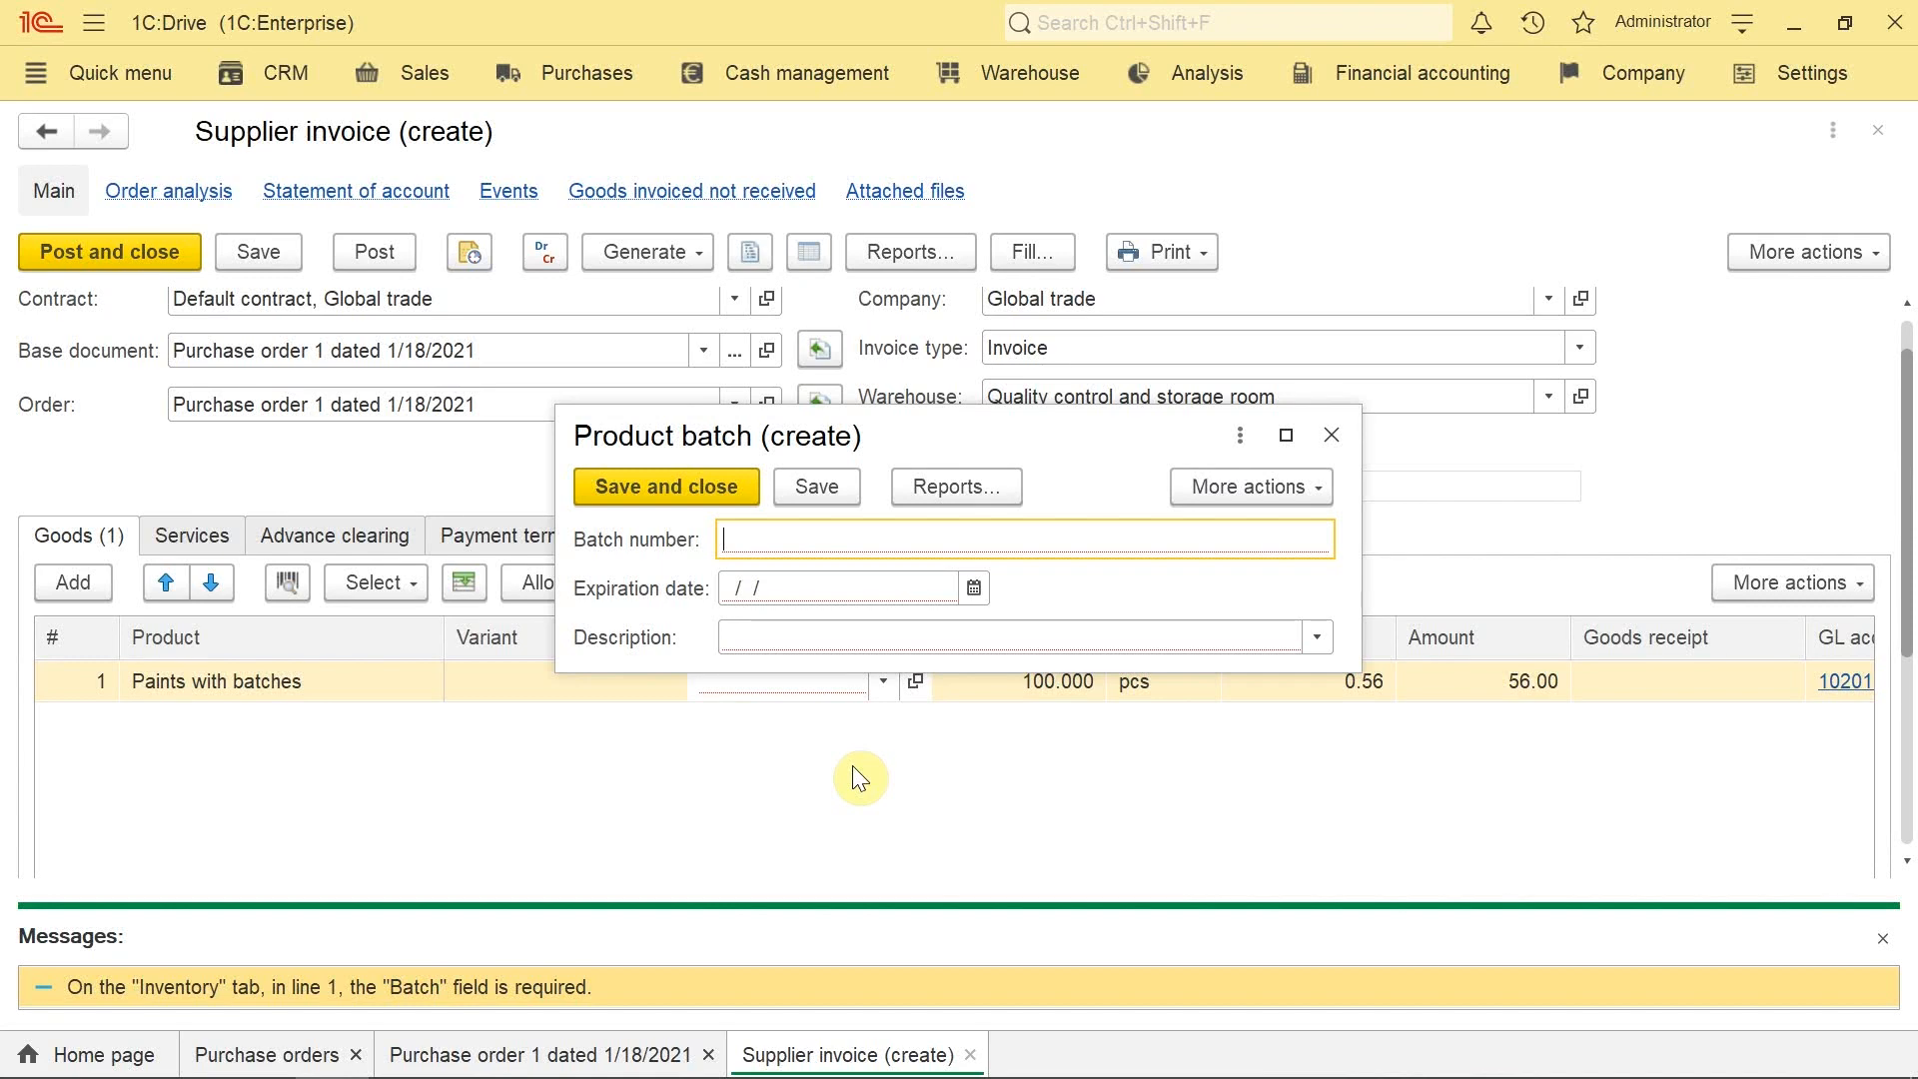
{"action": "type", "text": "001"}
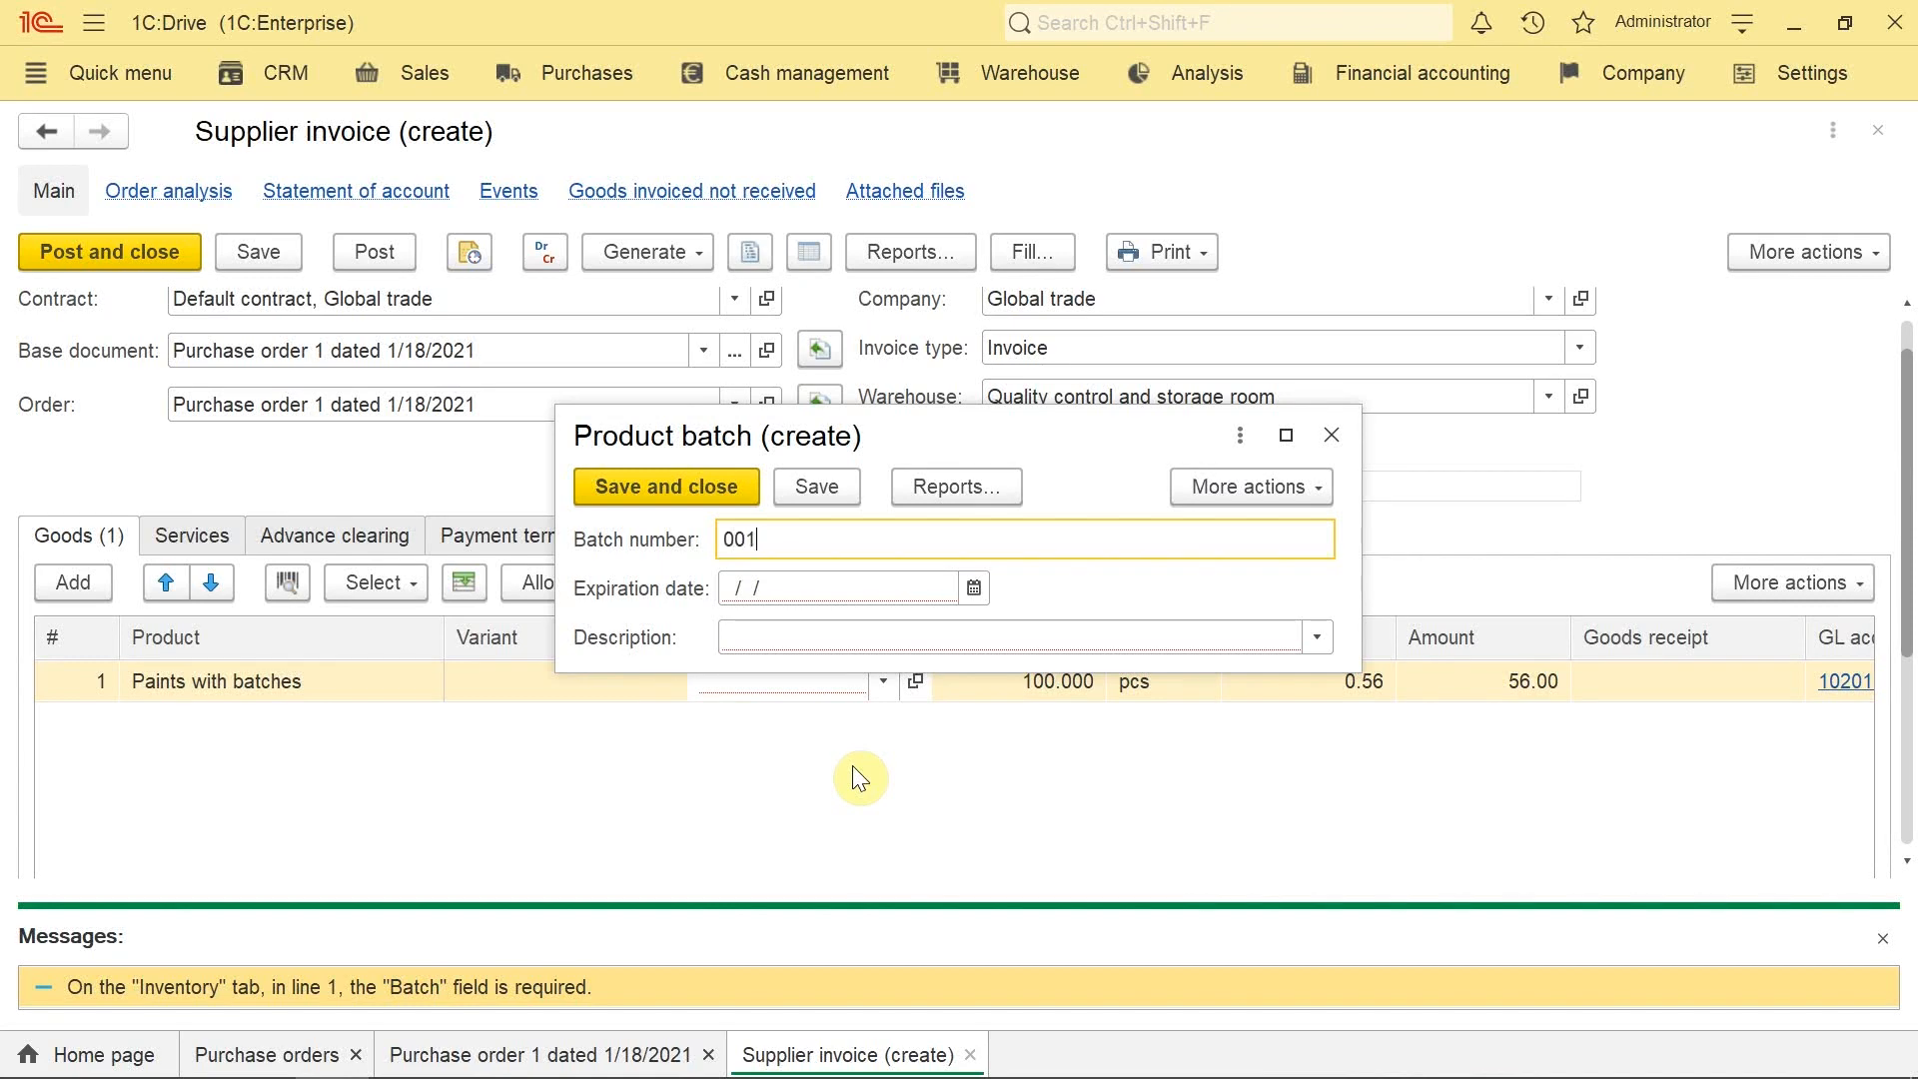
{"action": "left_click", "coordinate": [971, 586]}
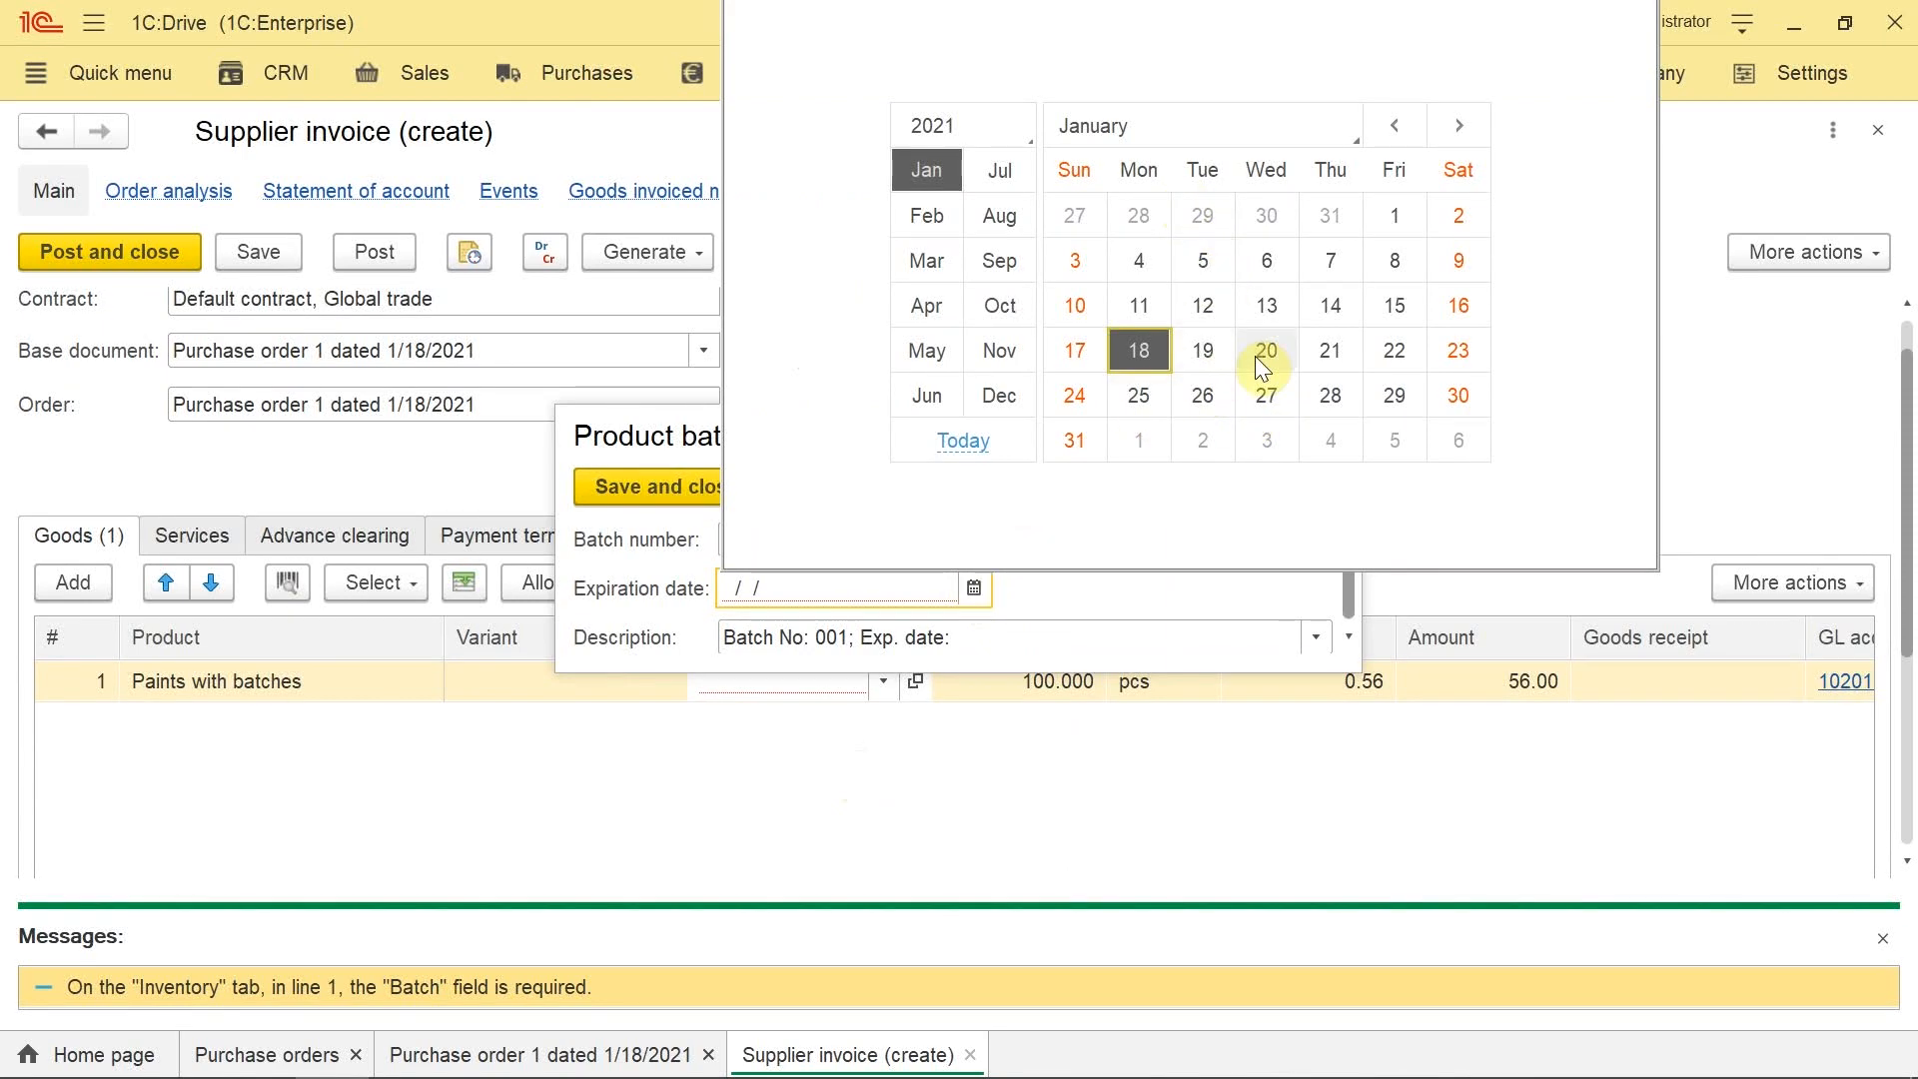
{"action": "left_click", "coordinate": [1394, 359]}
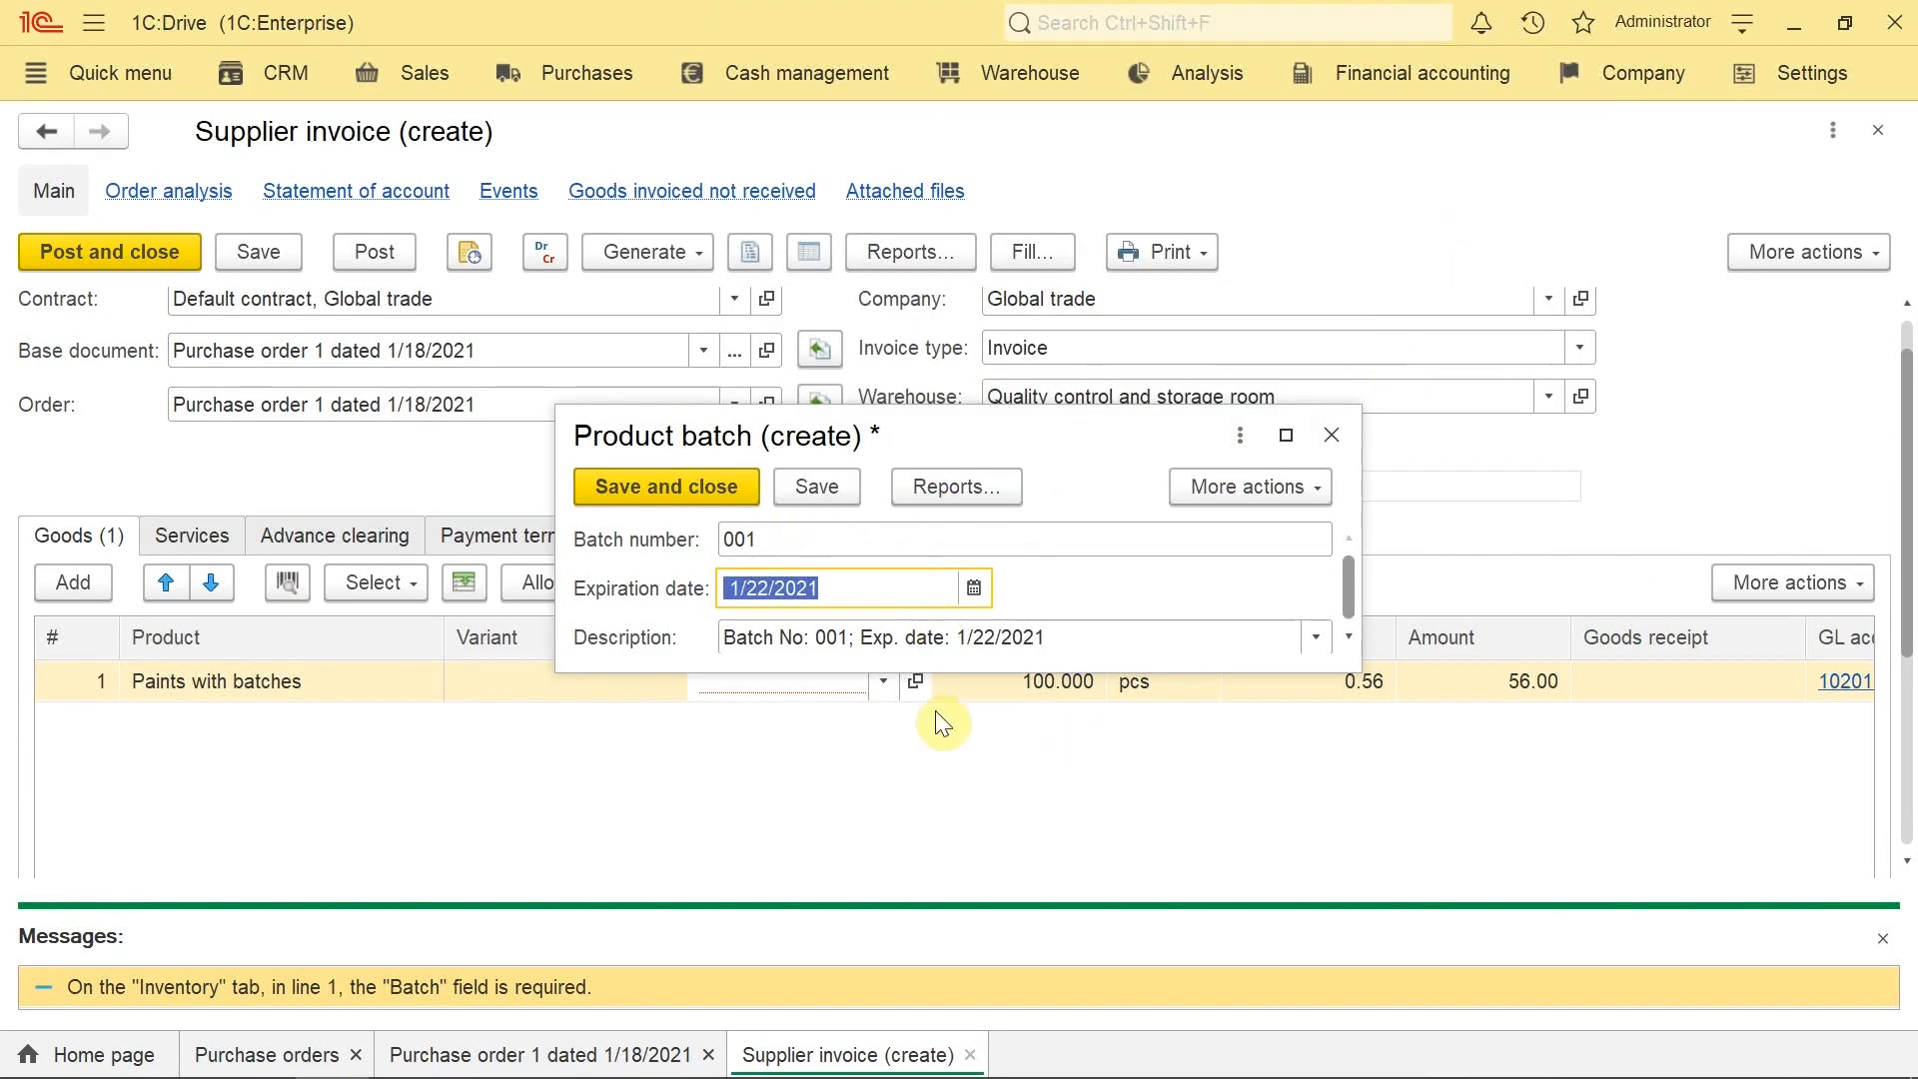
{"action": "left_click", "coordinate": [686, 490]}
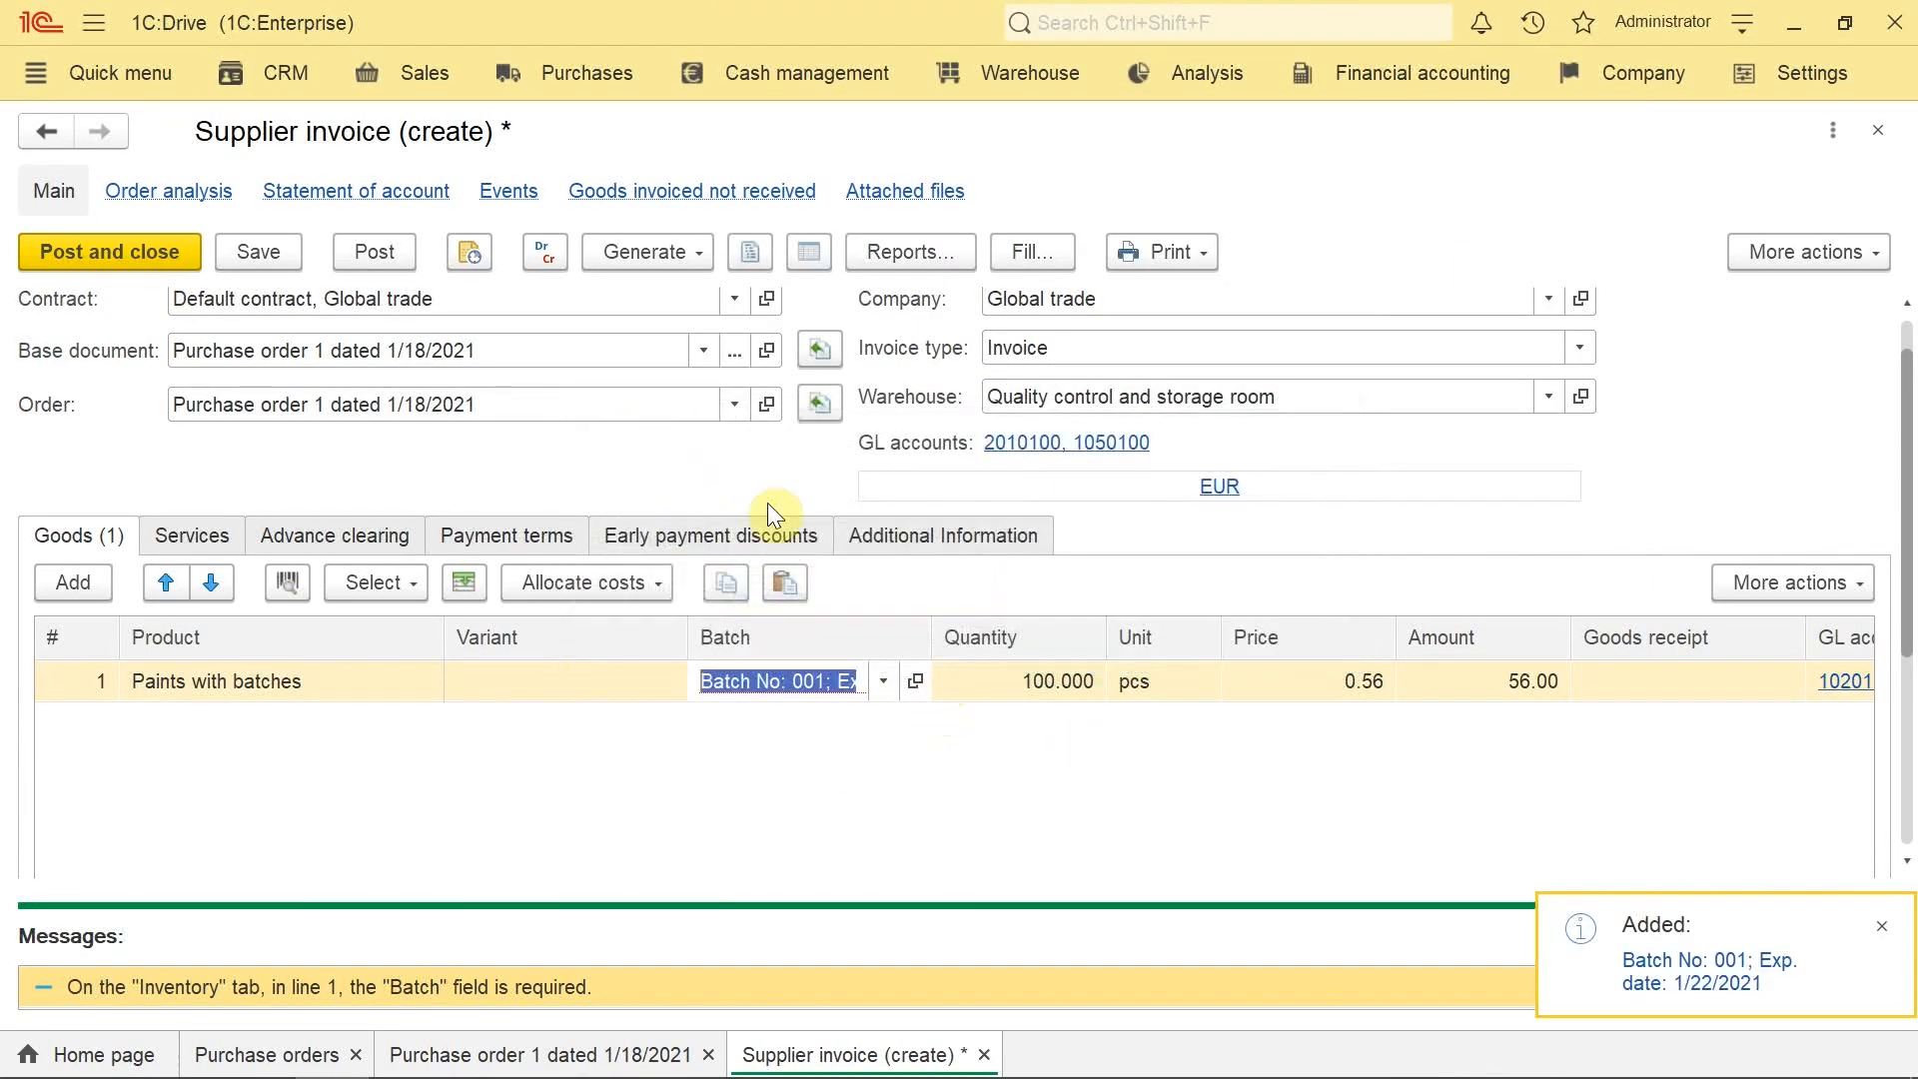
{"action": "left_click", "coordinate": [380, 251]}
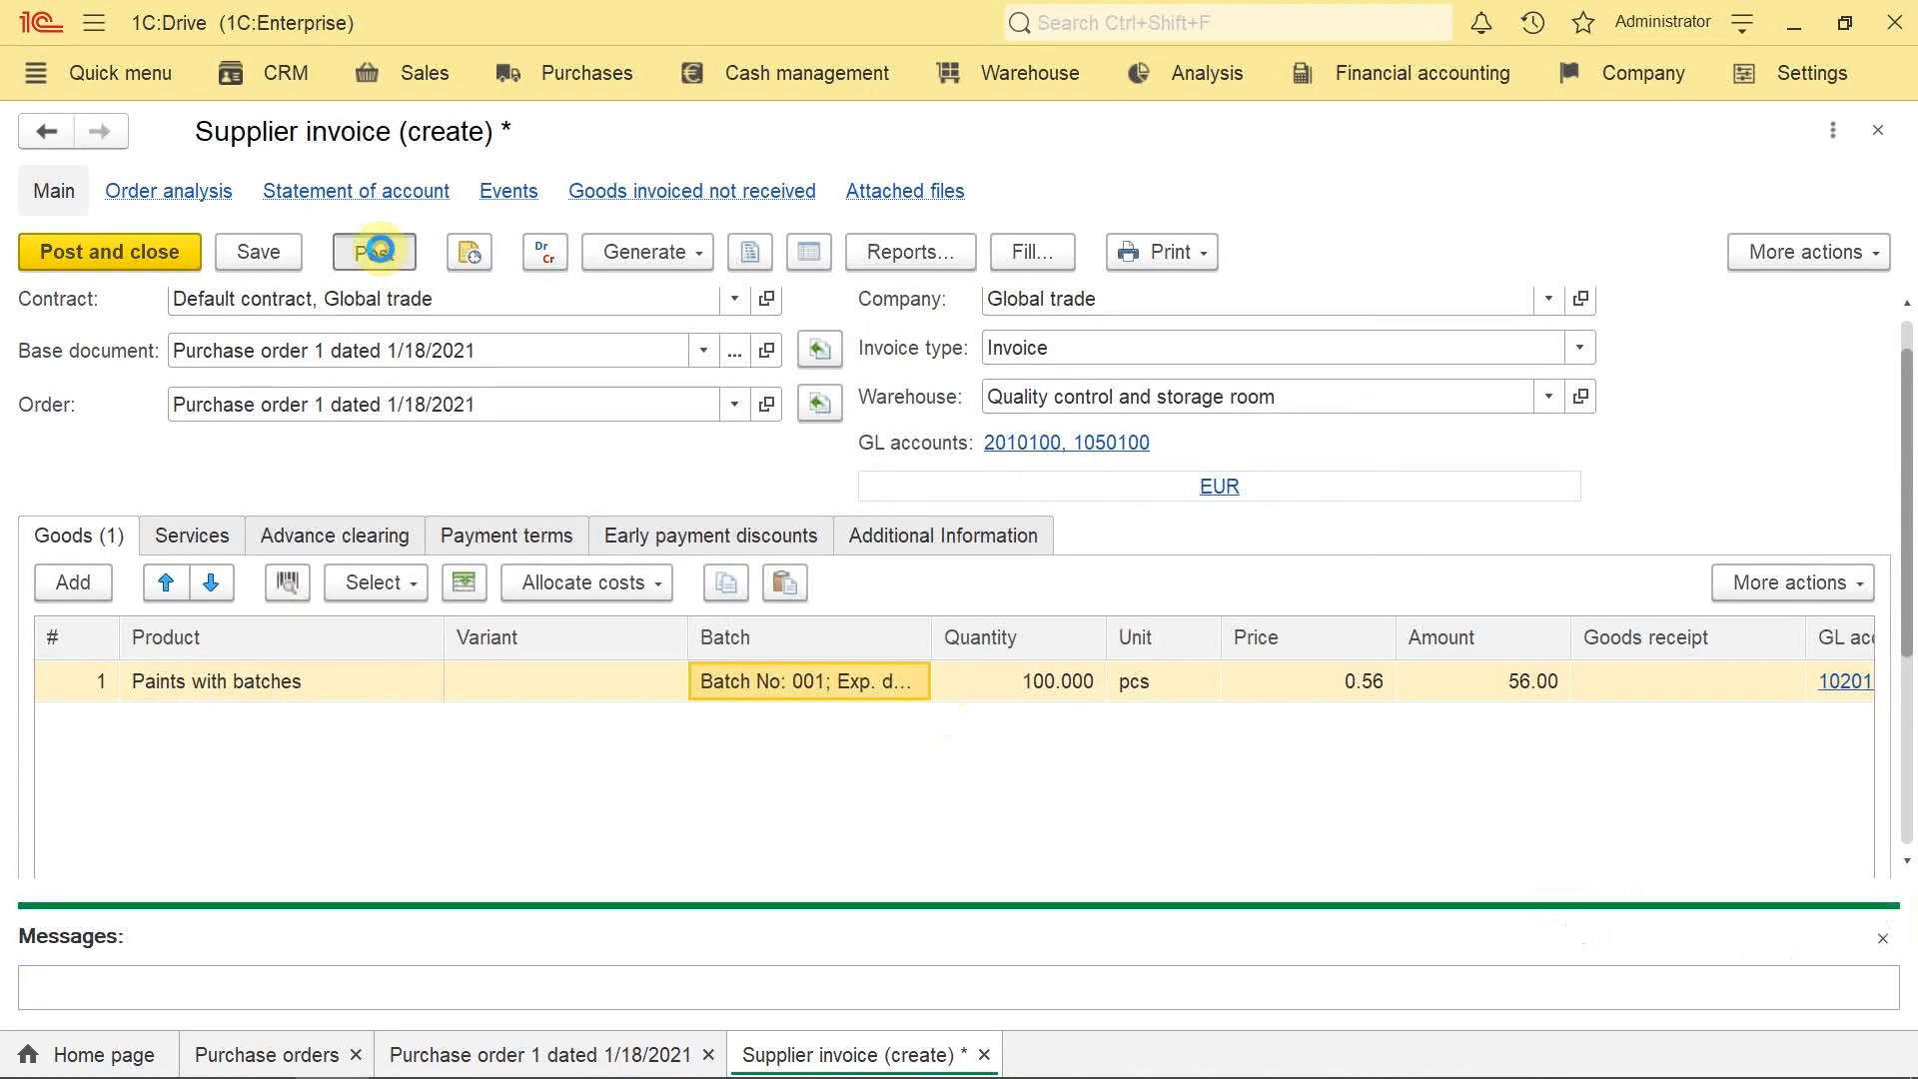
Step: Copy the posted supplier invoice and clear the base document and order in the copy
{"action": "left_click", "coordinate": [1803, 254]}
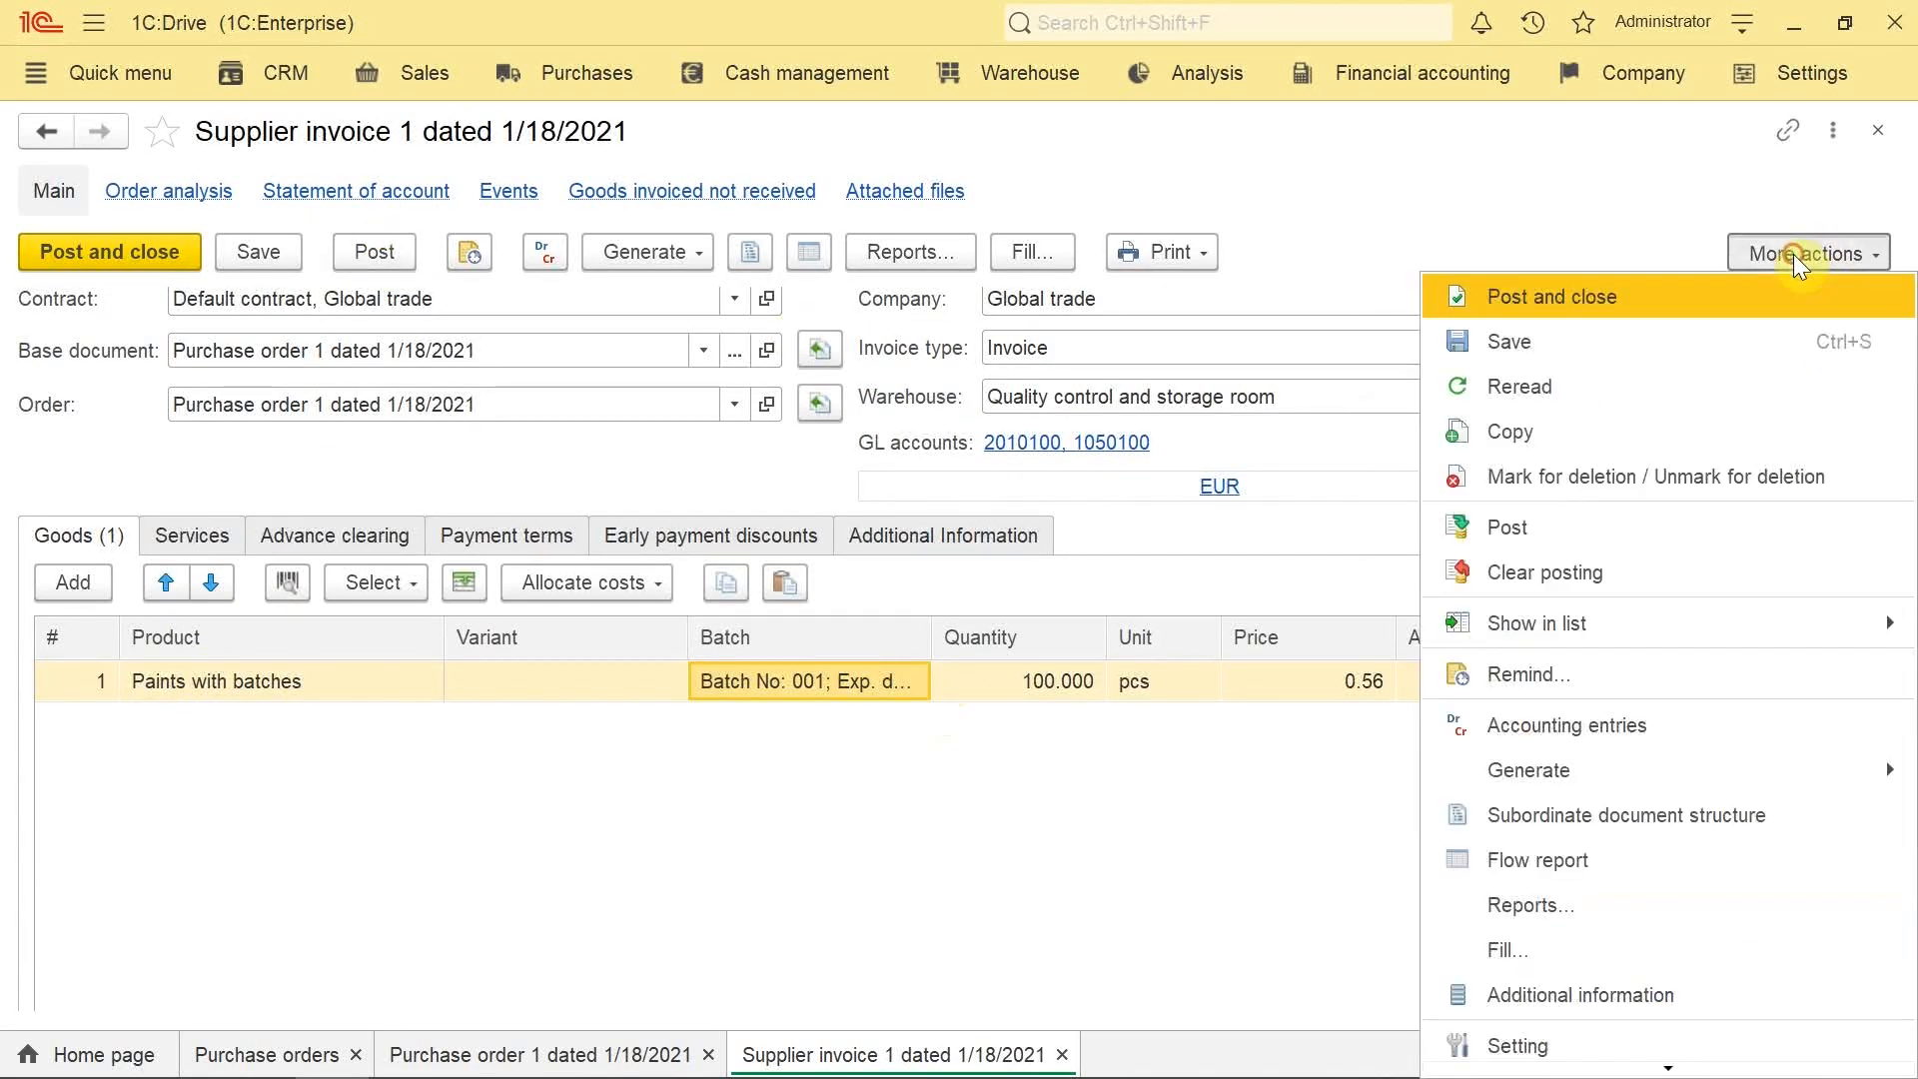
{"action": "left_click", "coordinate": [1577, 425]}
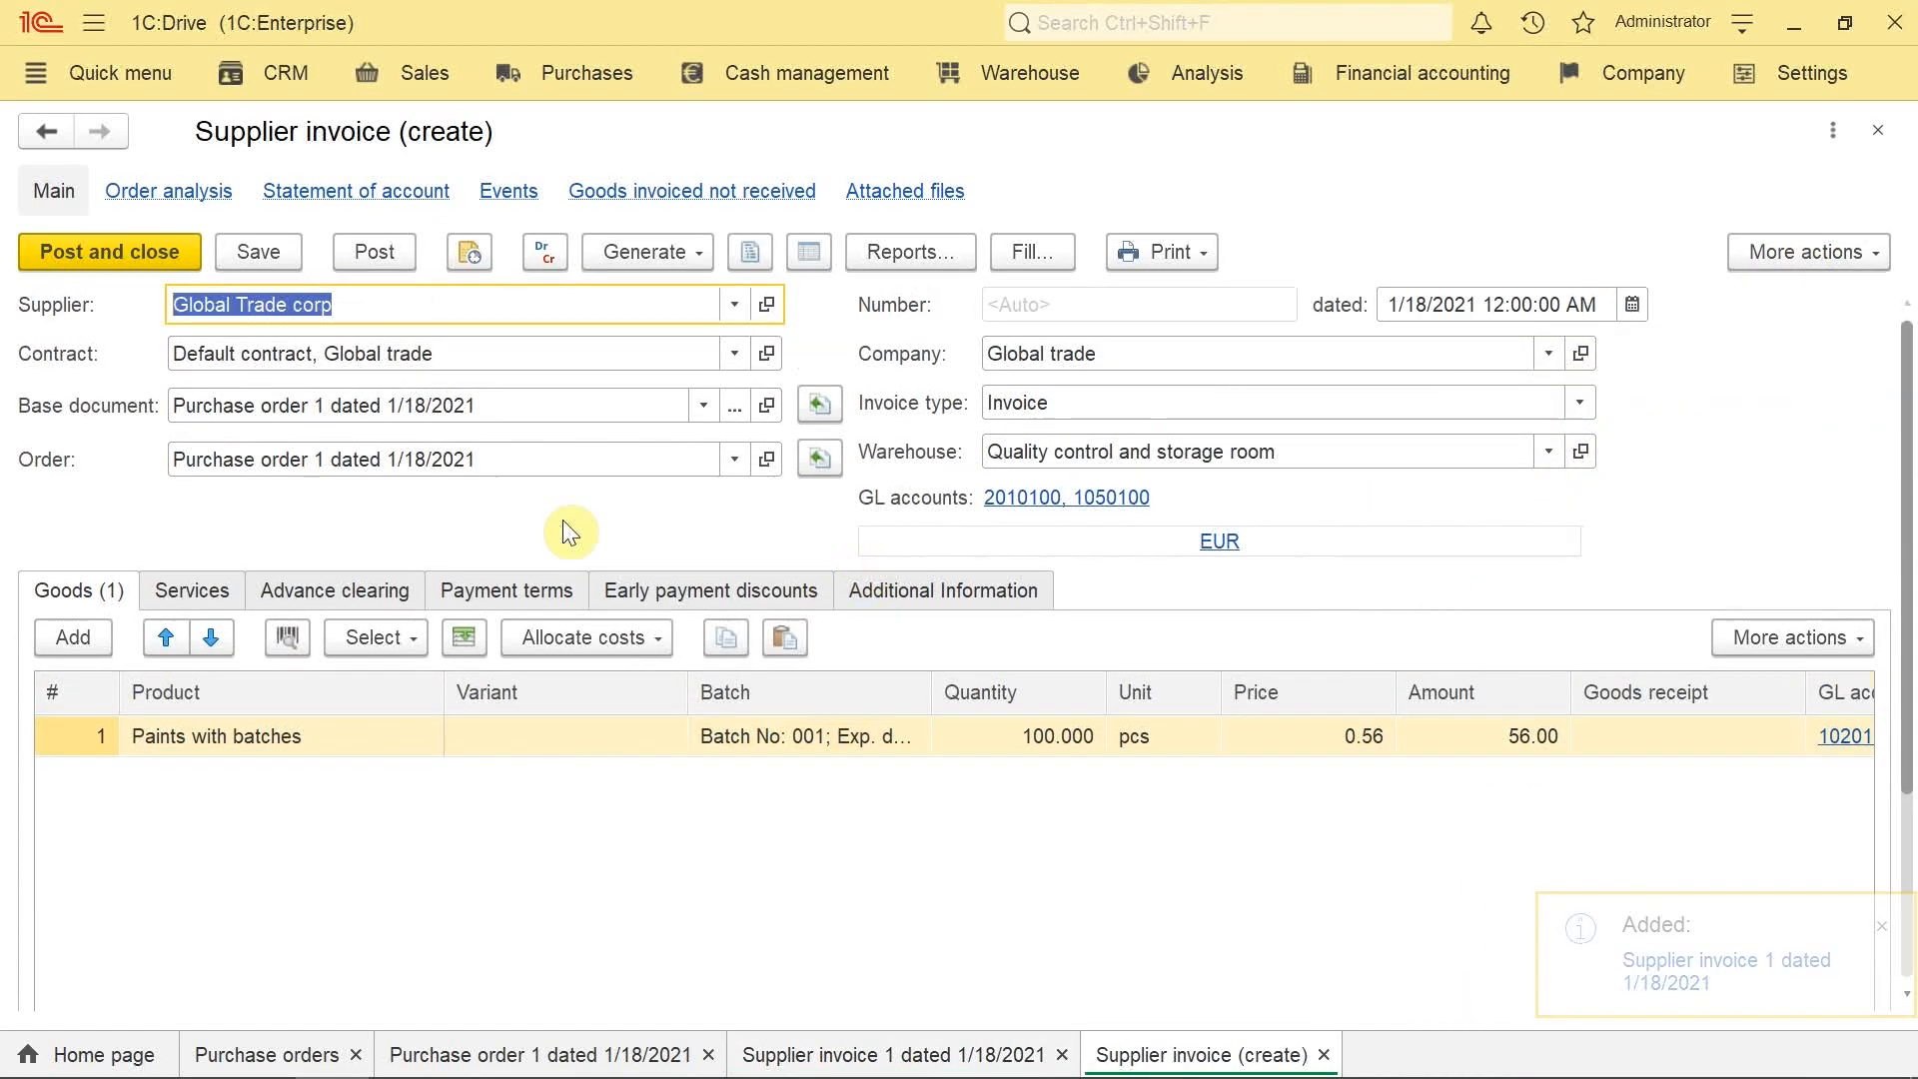
{"action": "left_click", "coordinate": [282, 415]}
{"action": "key", "text": "BackSpace"}
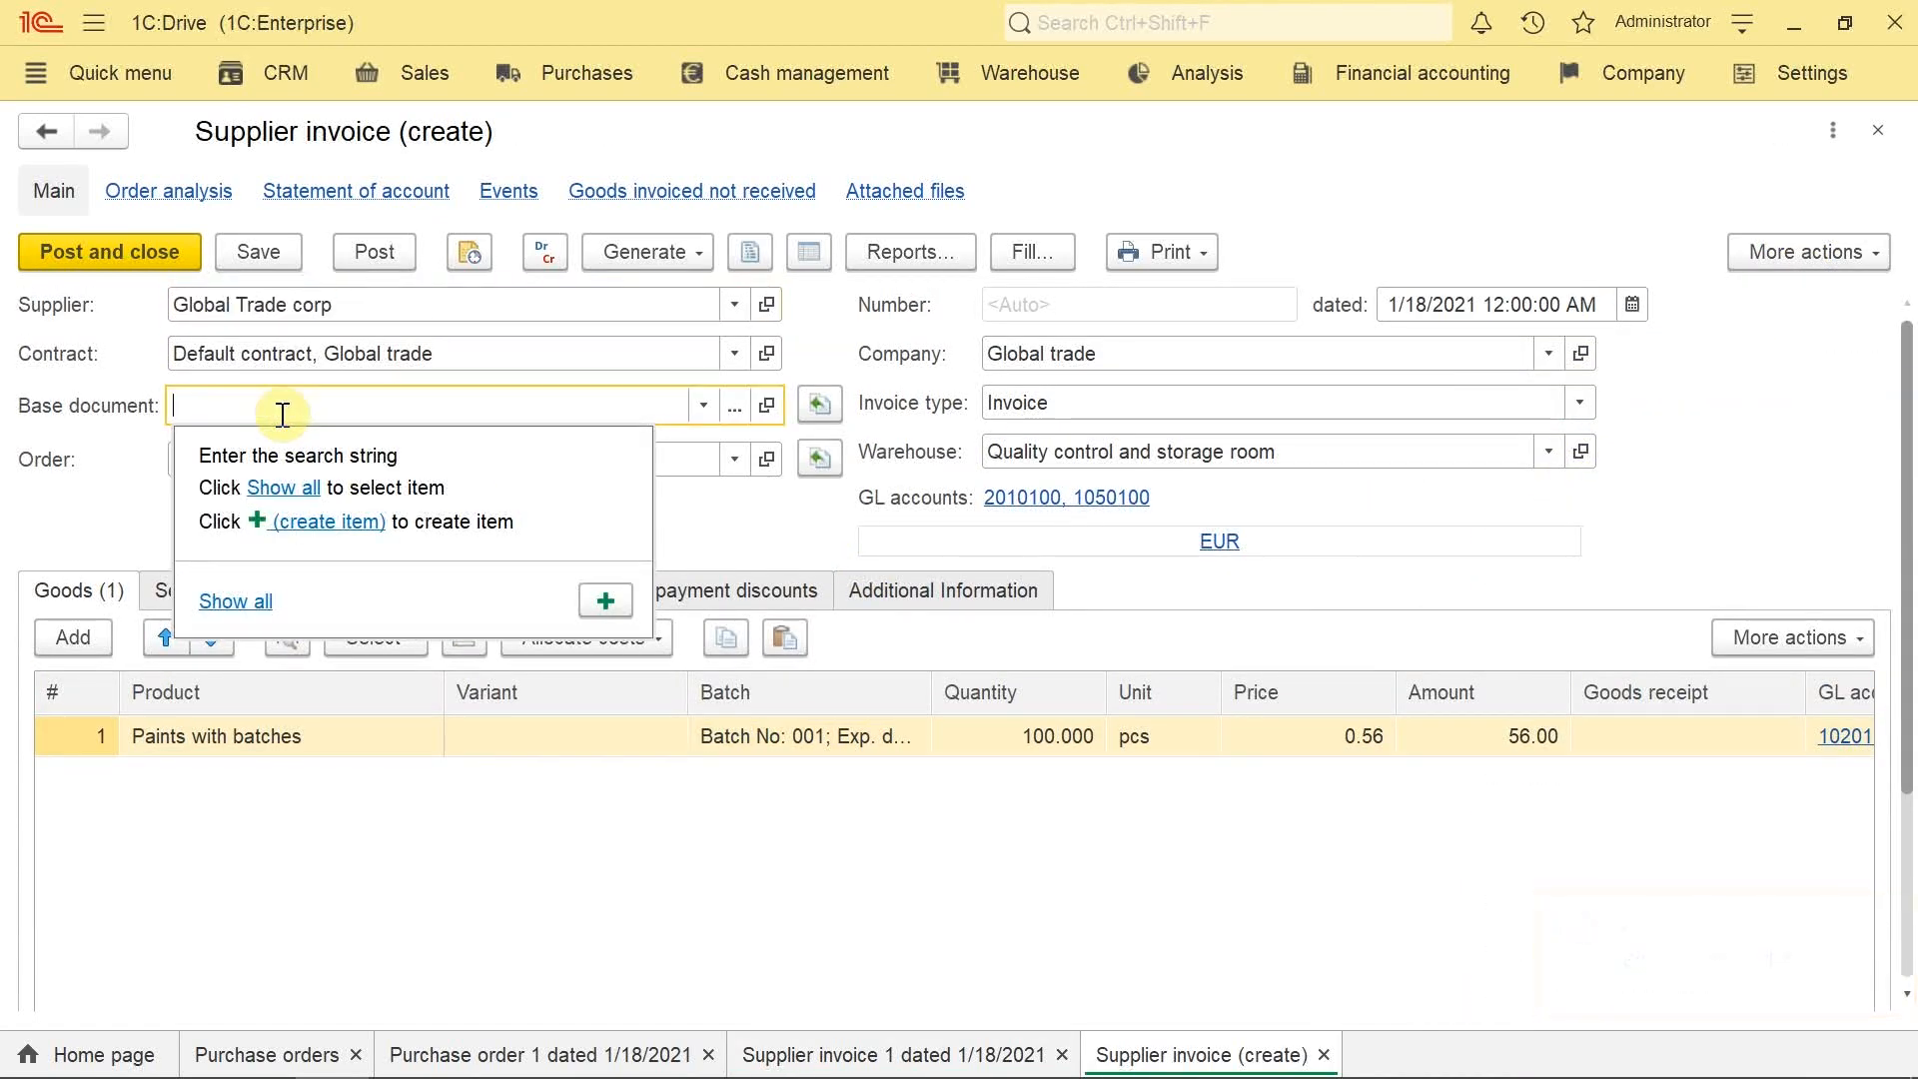
{"action": "left_click", "coordinate": [261, 459]}
{"action": "key", "text": "BackSpace"}
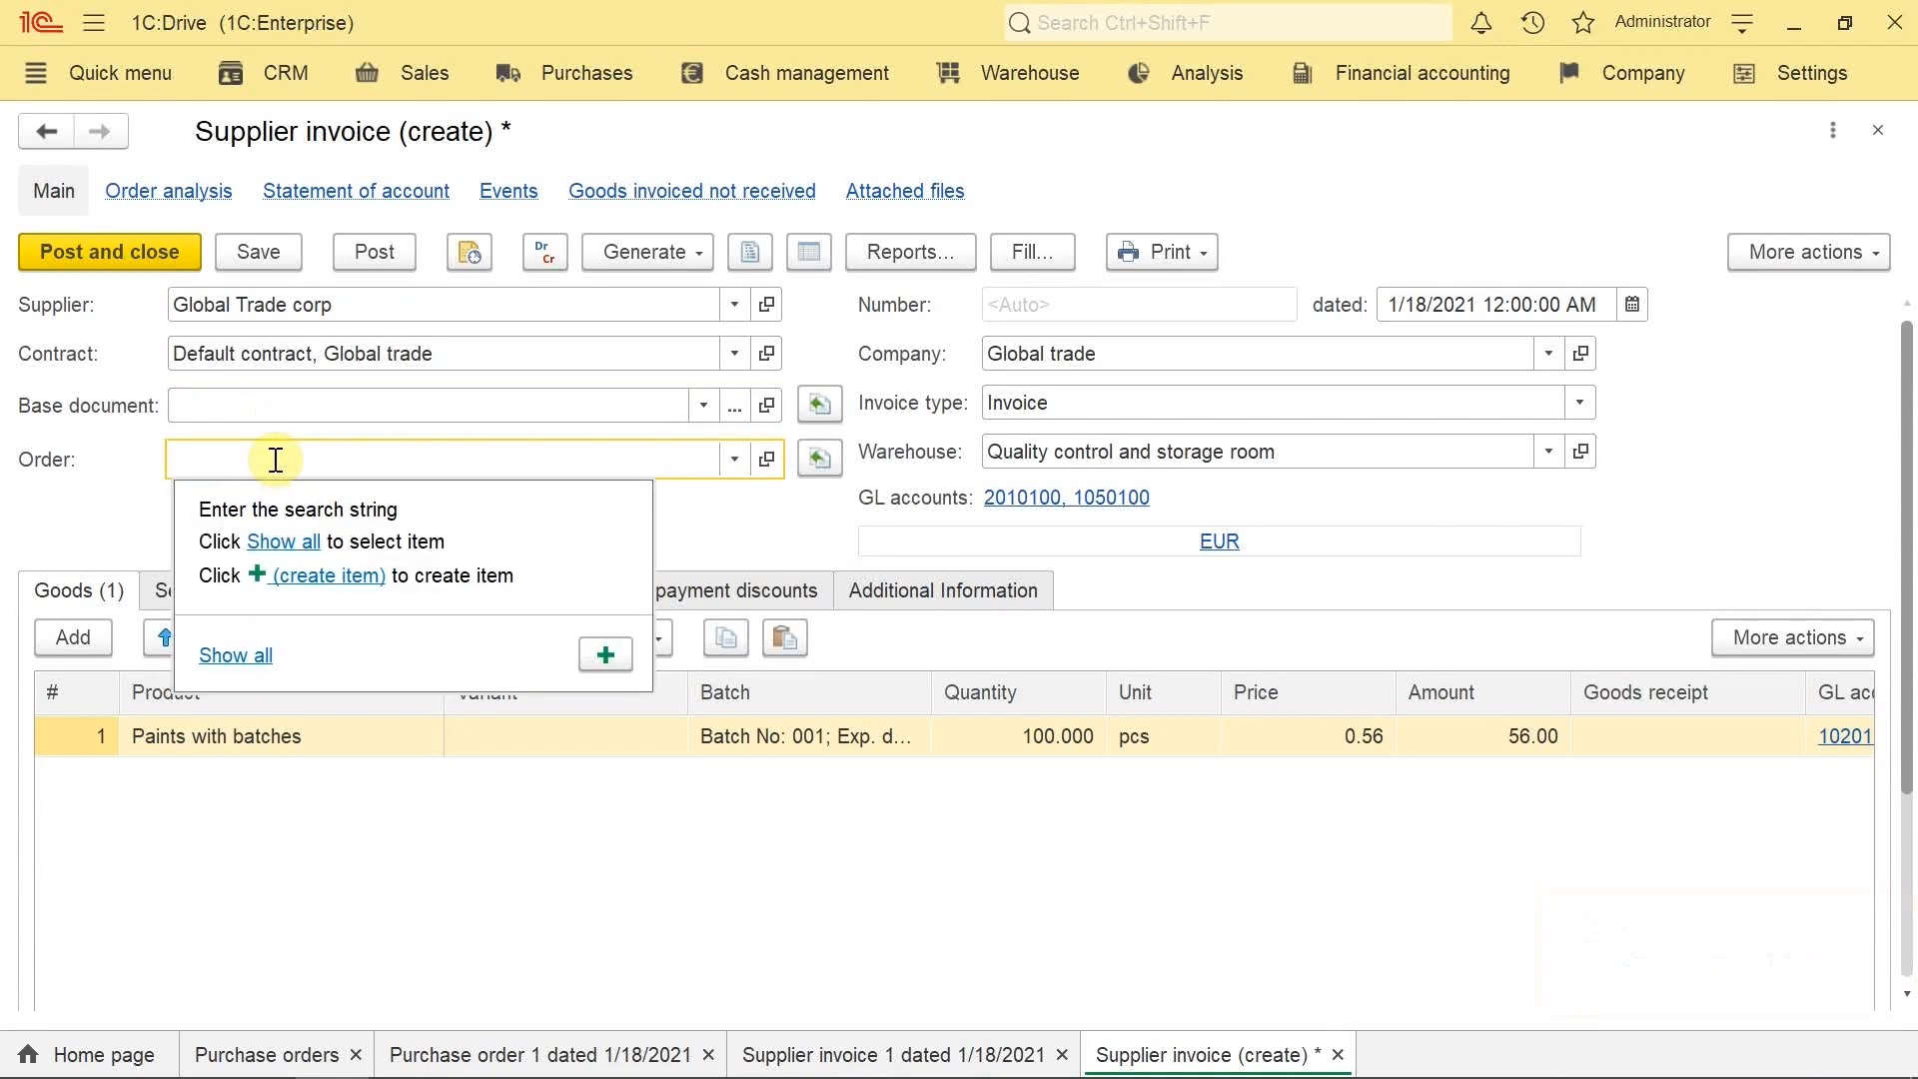
Step: Replace the copied line's batch with new batch 002 expiring 1/25/2021 and post the second supplier invoice
{"action": "left_click", "coordinate": [806, 806]}
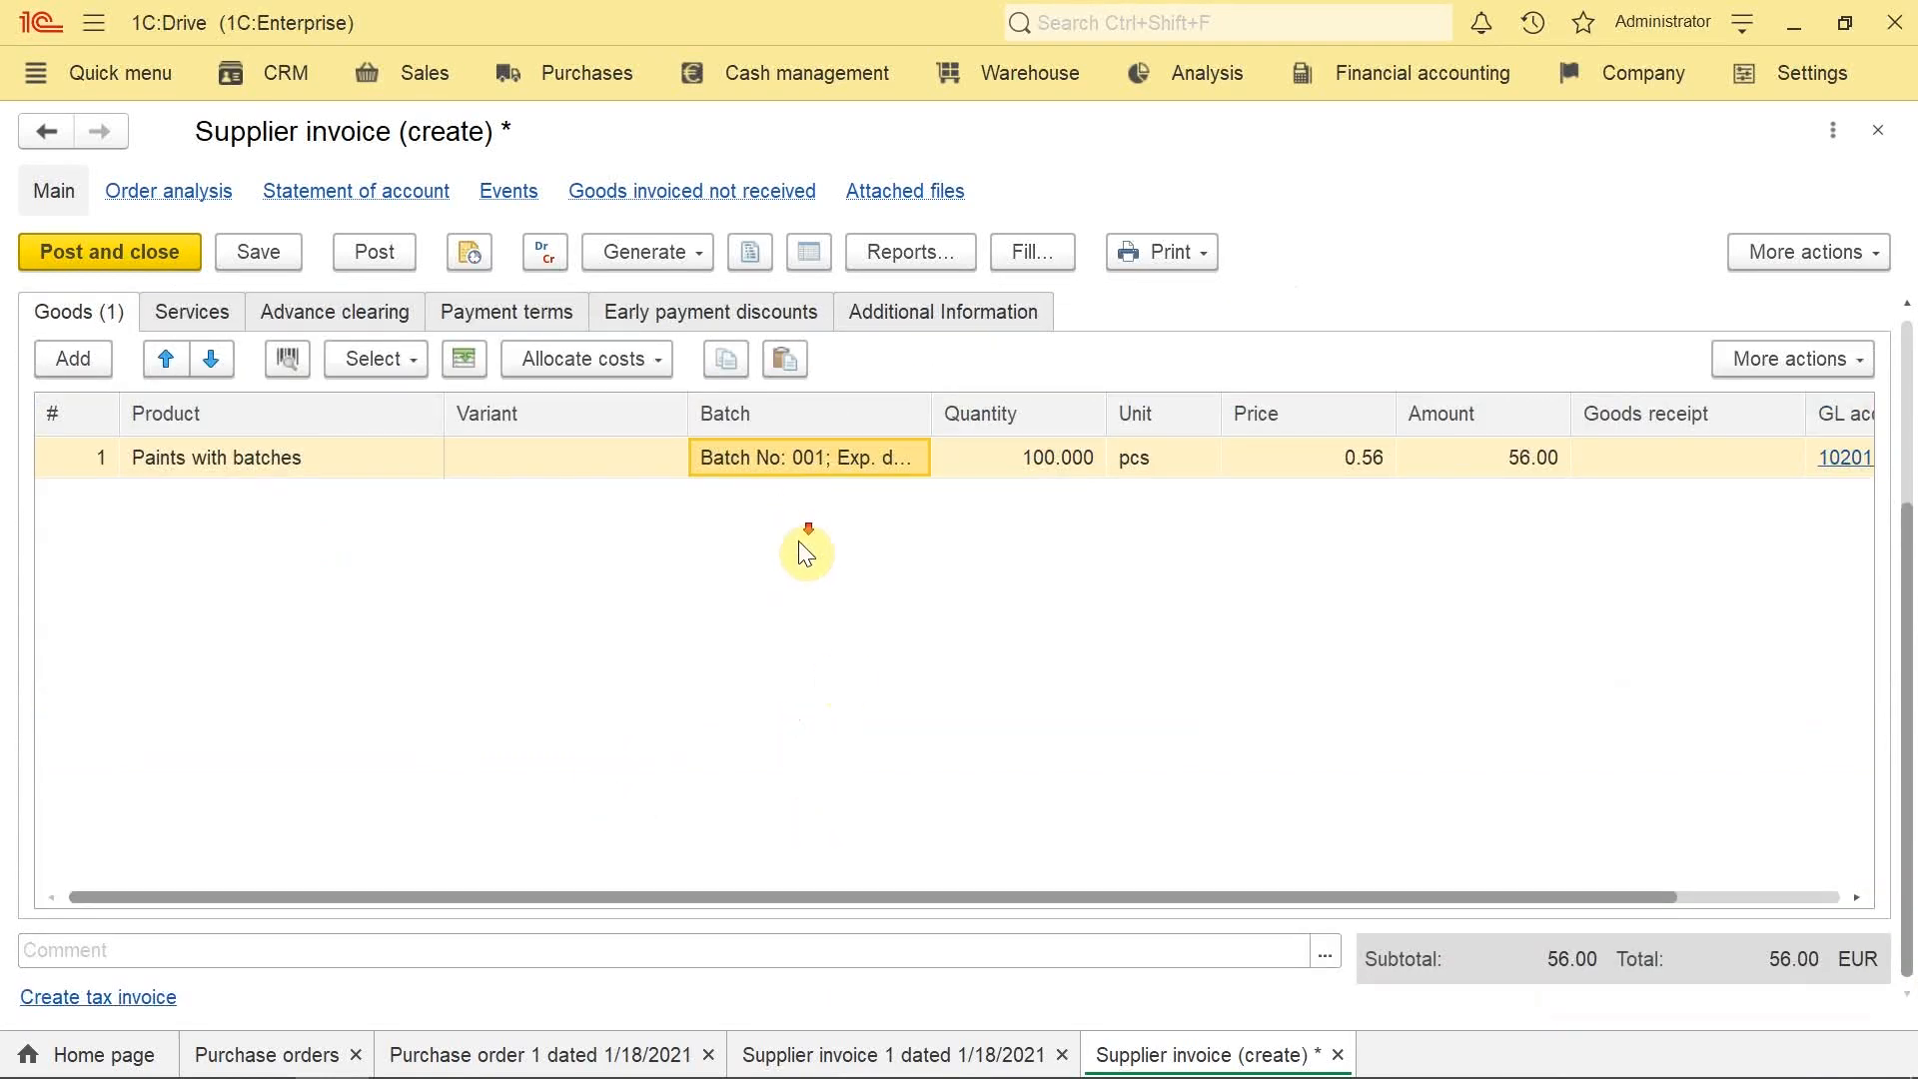
{"action": "left_click", "coordinate": [797, 747]}
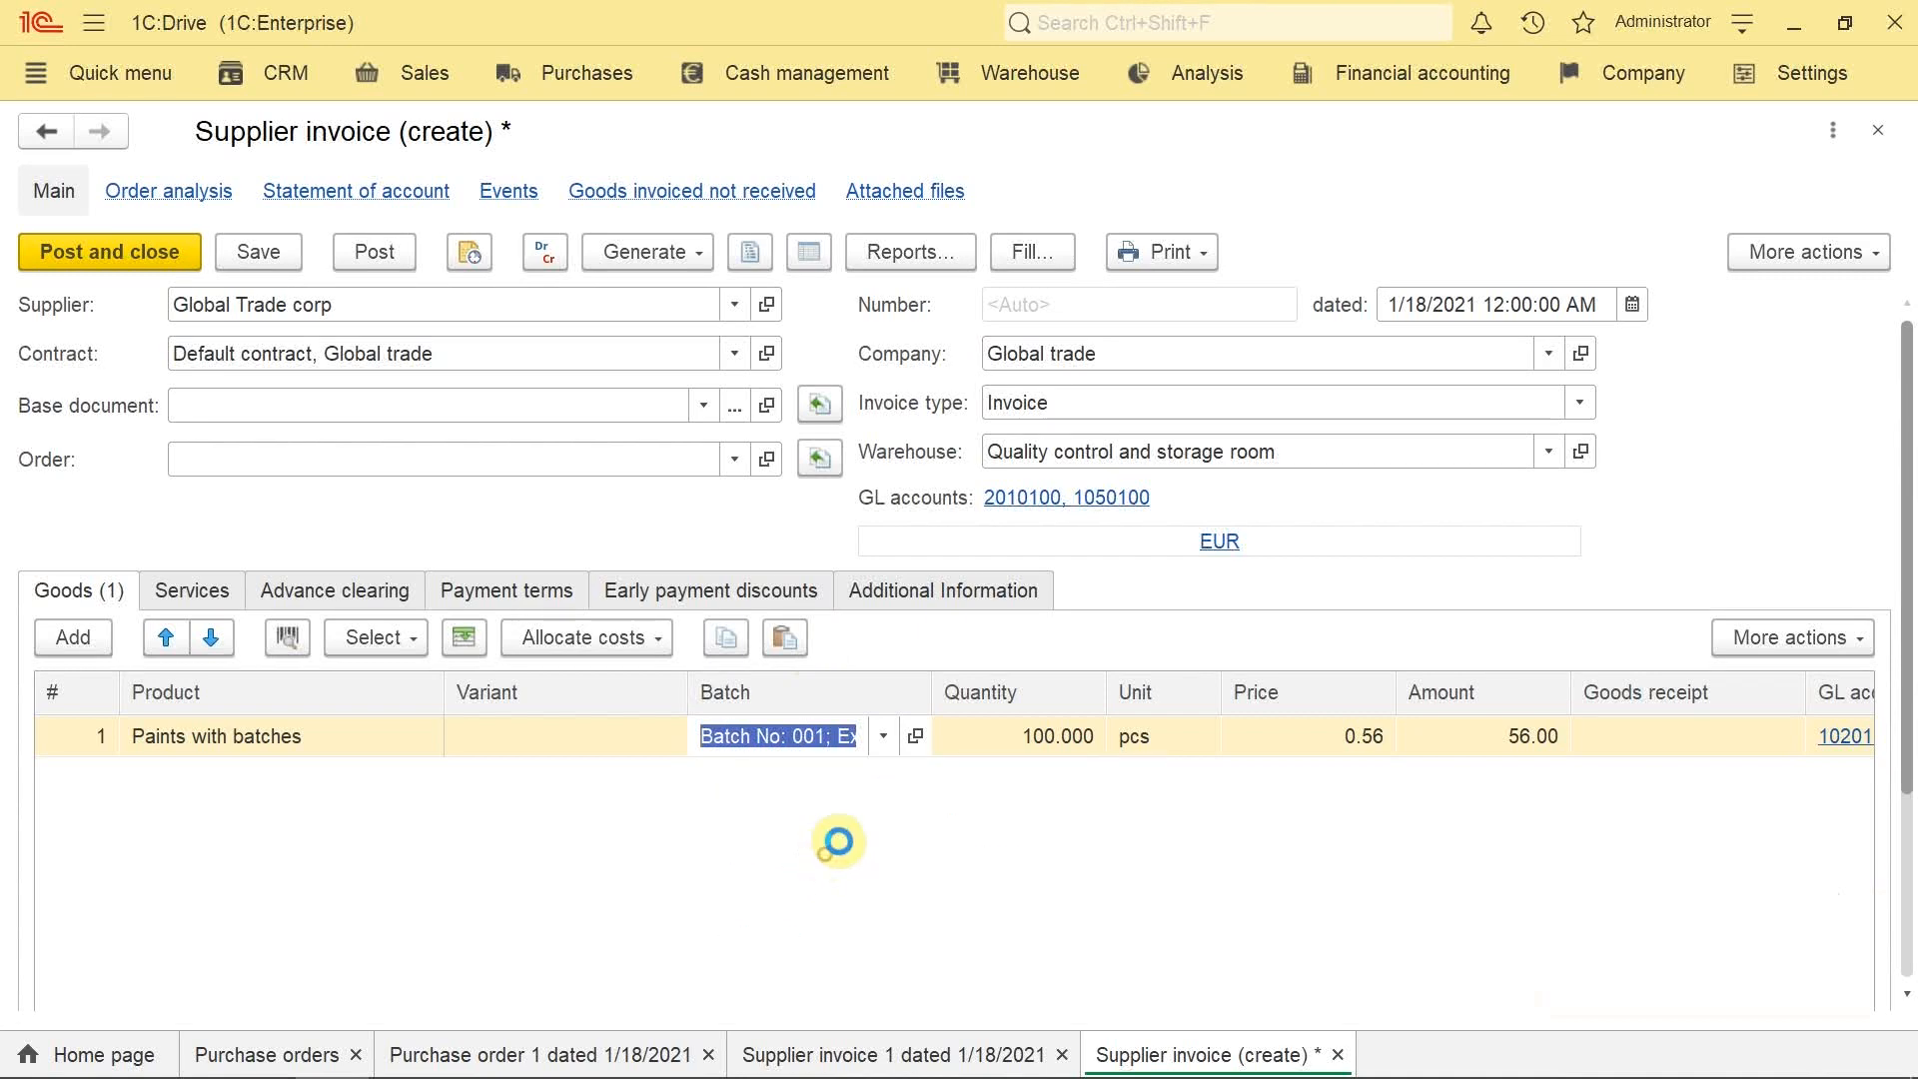
{"action": "type", "text": "002"}
{"action": "left_click", "coordinate": [966, 591]}
{"action": "left_click", "coordinate": [976, 595]}
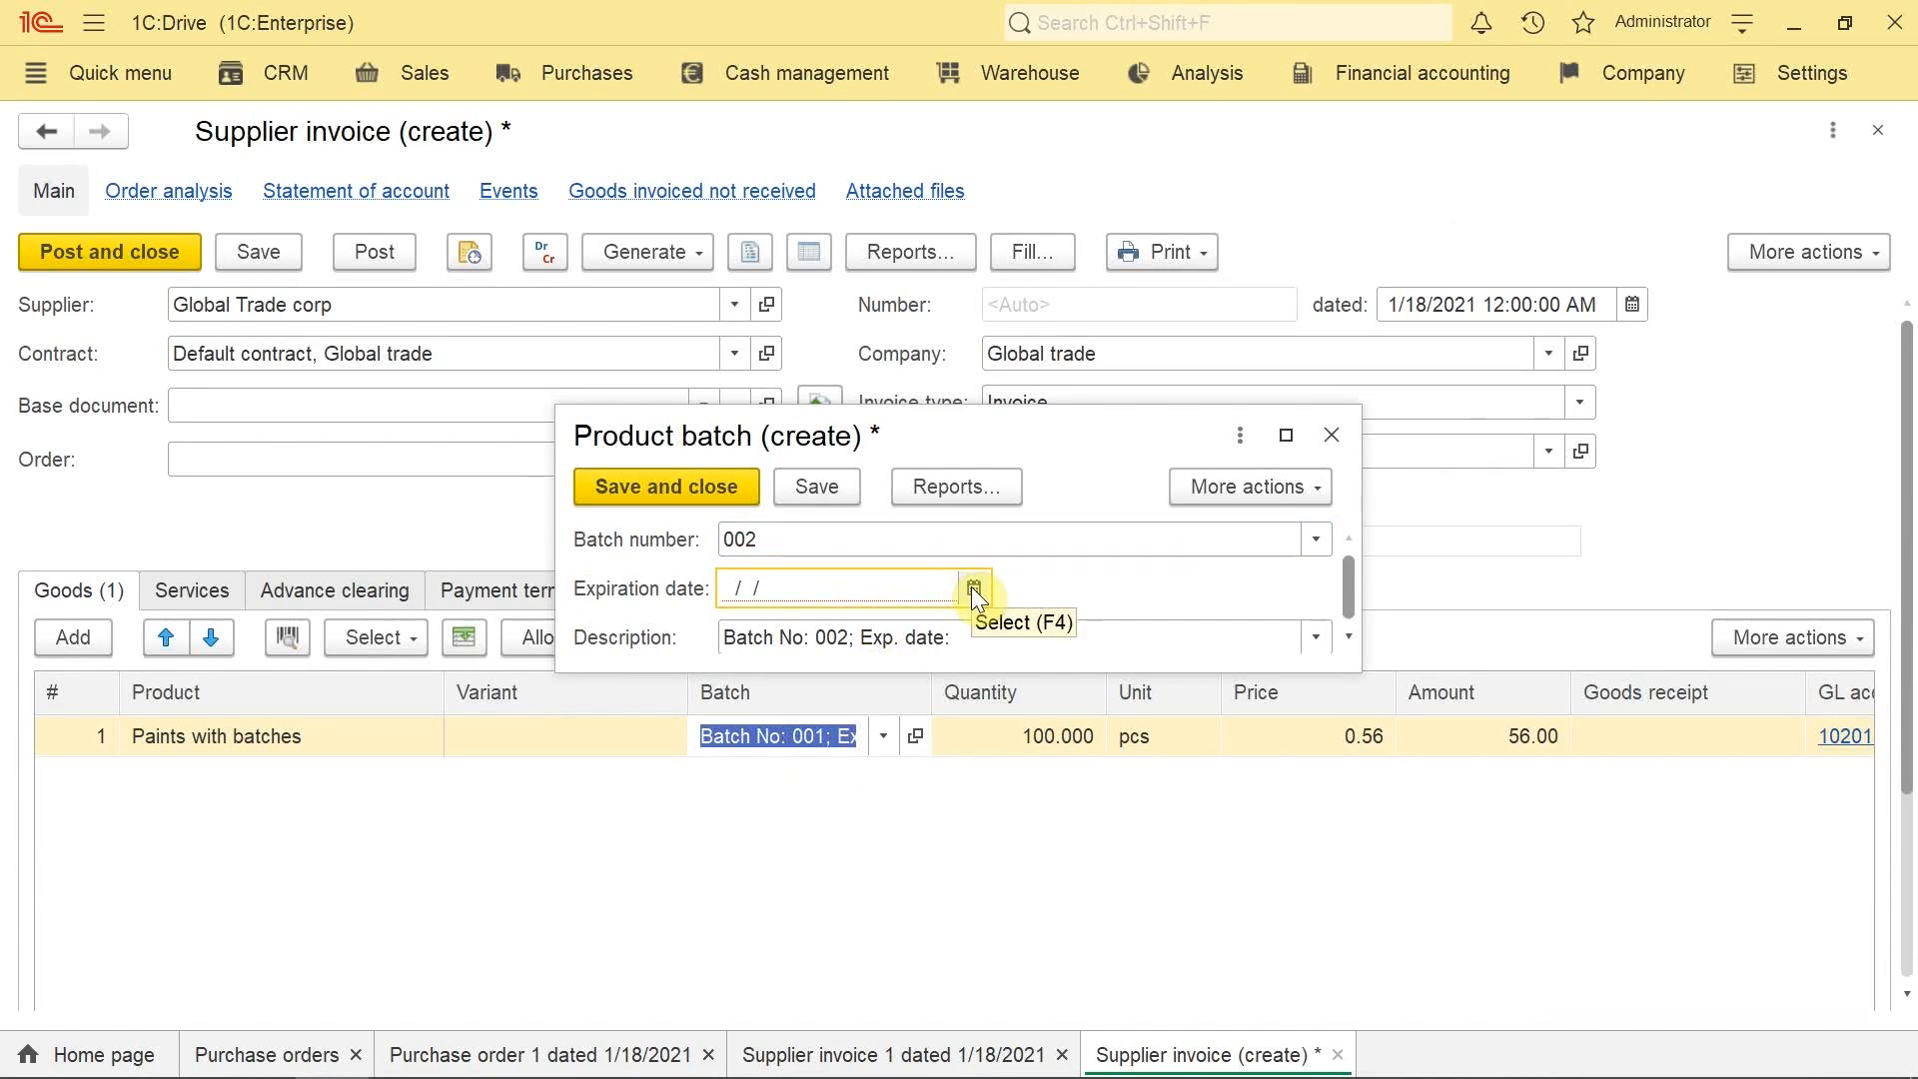
{"action": "left_click", "coordinate": [973, 591]}
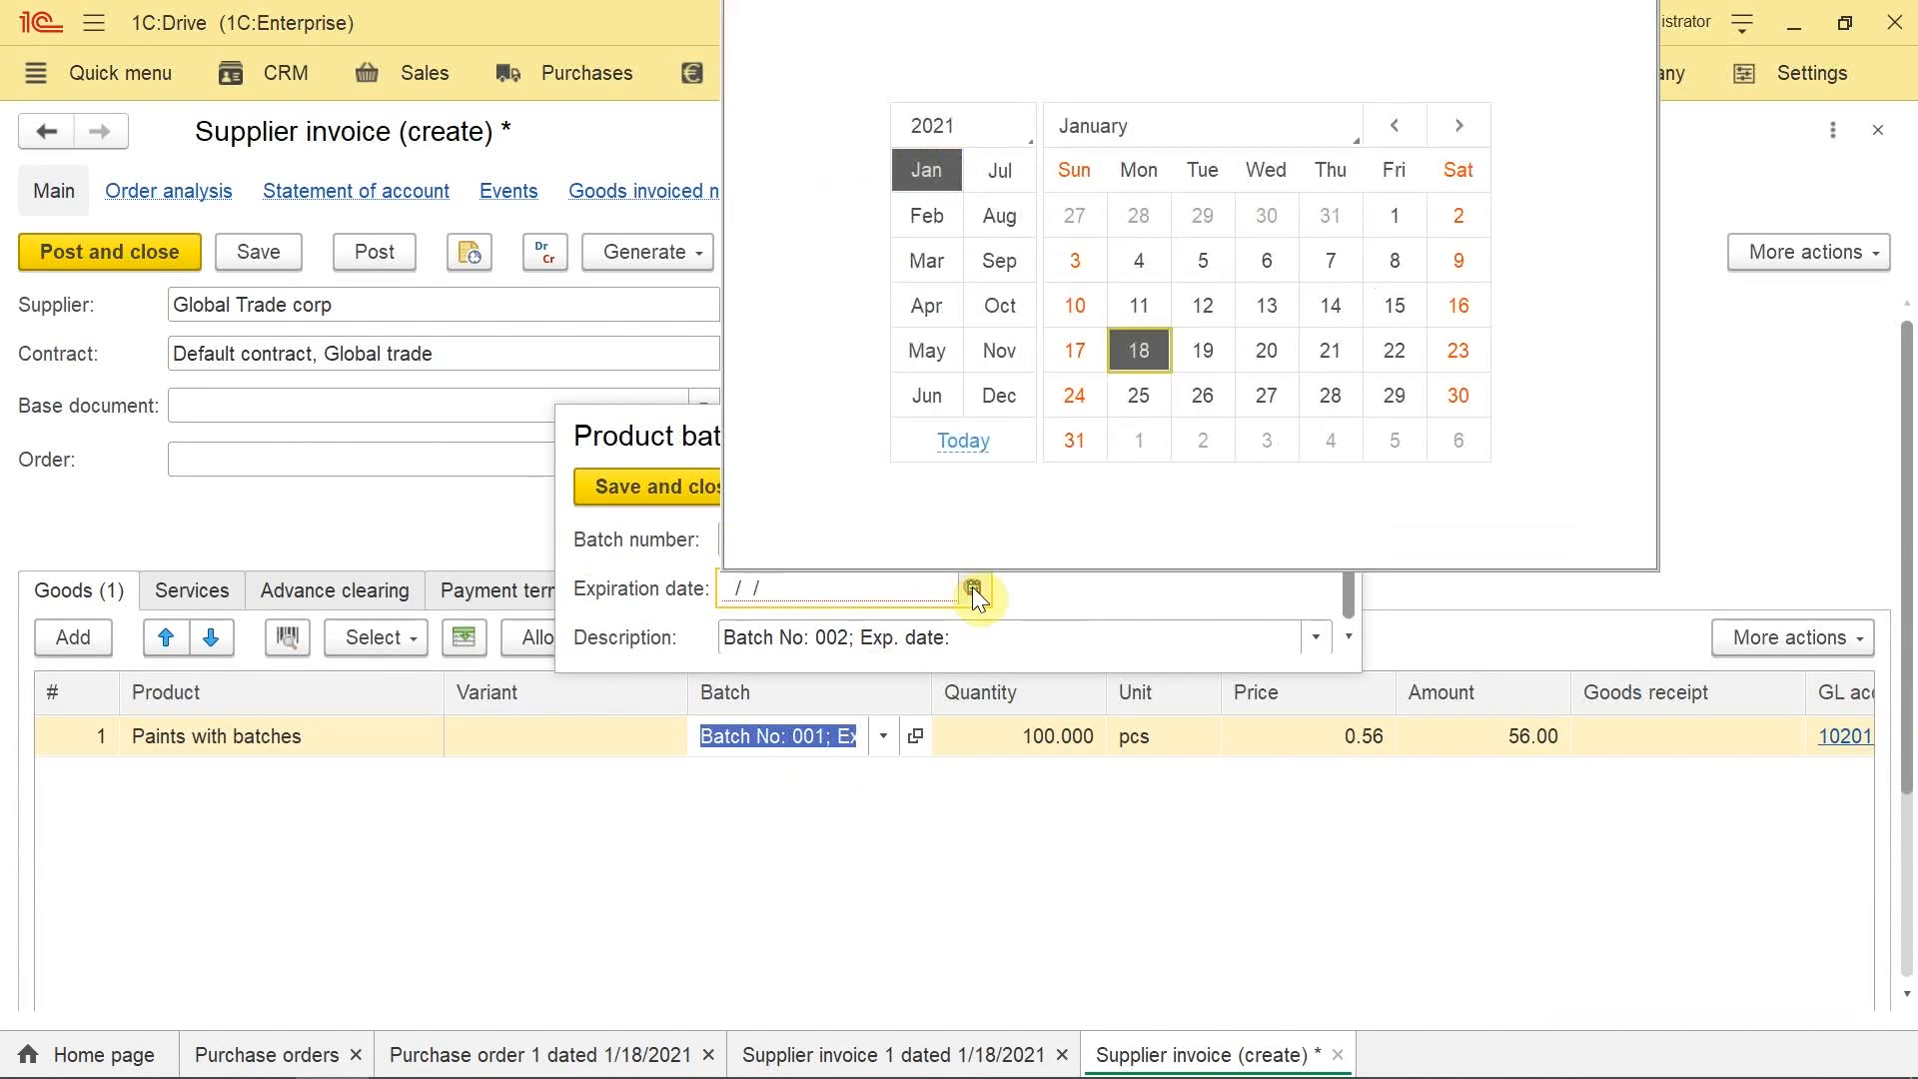
{"action": "left_click", "coordinate": [1138, 396]}
{"action": "left_click", "coordinate": [646, 486]}
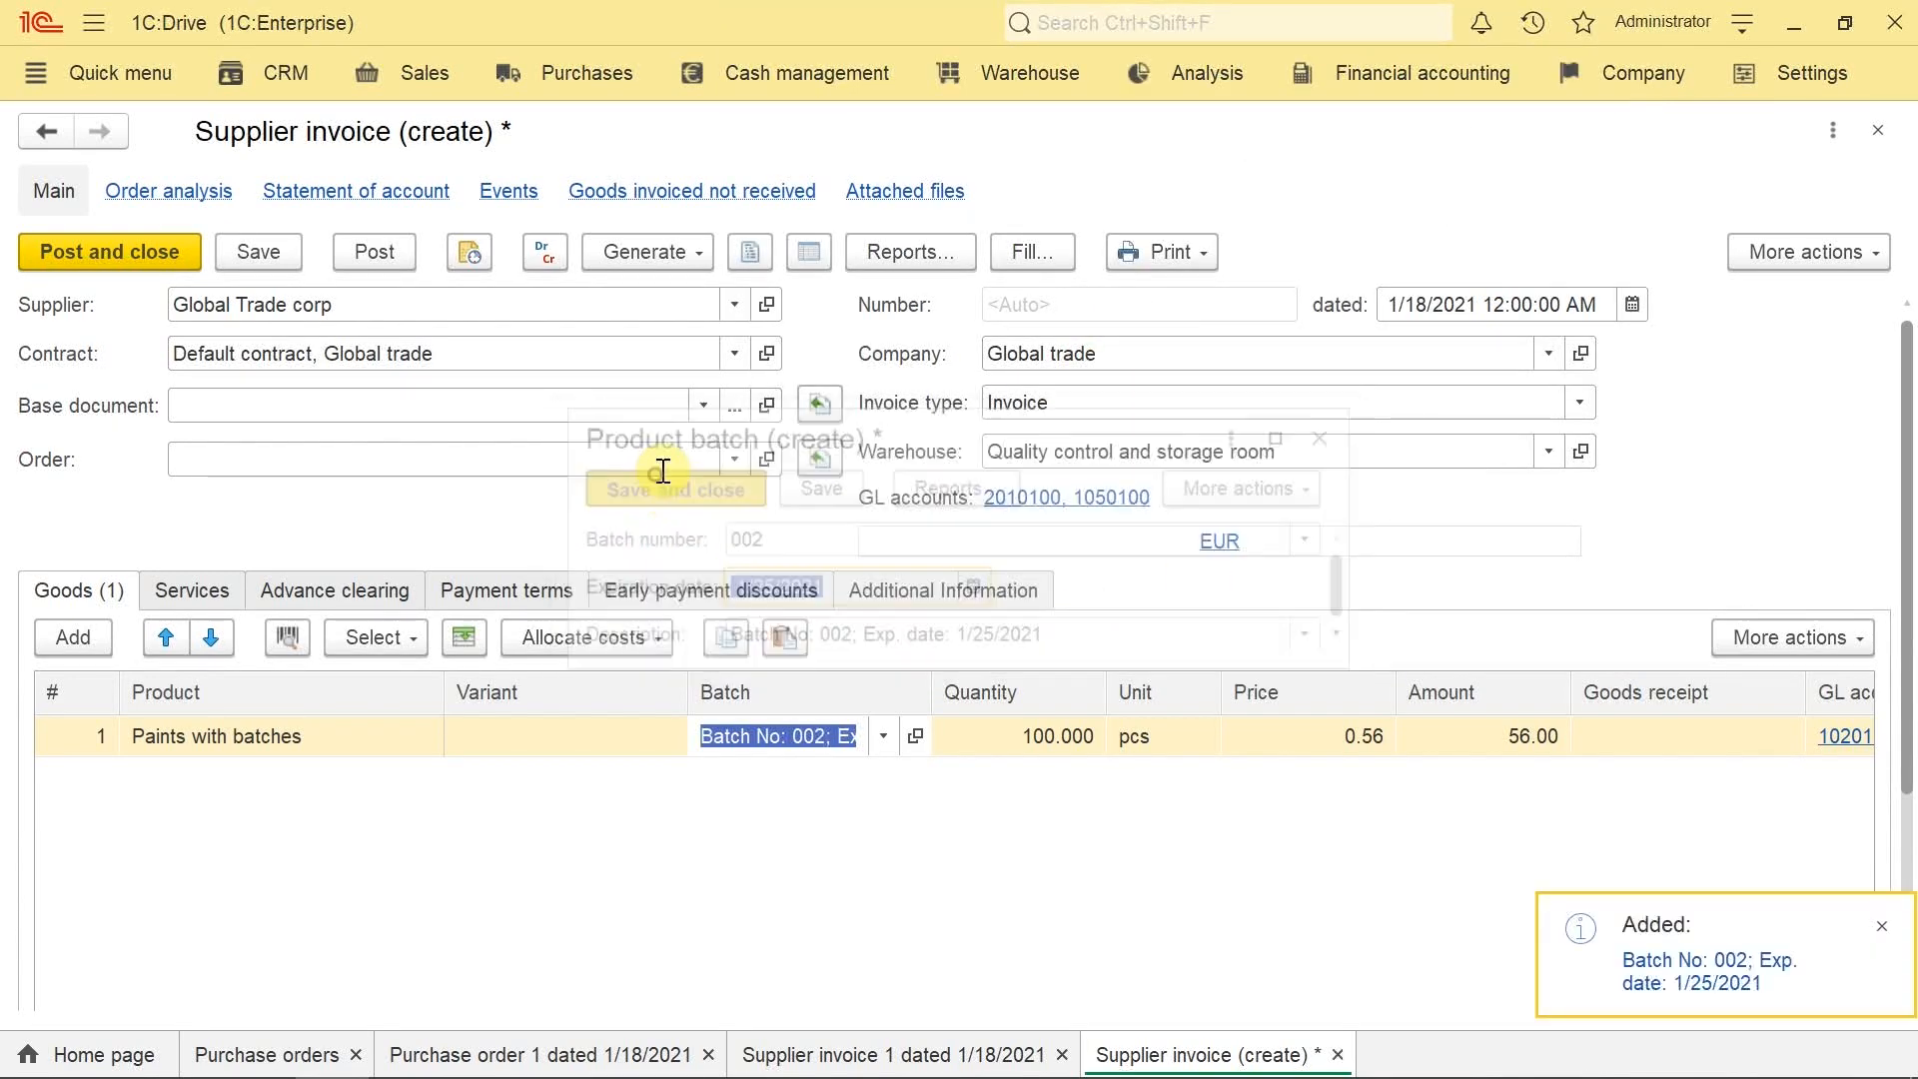
{"action": "left_click", "coordinate": [374, 251]}
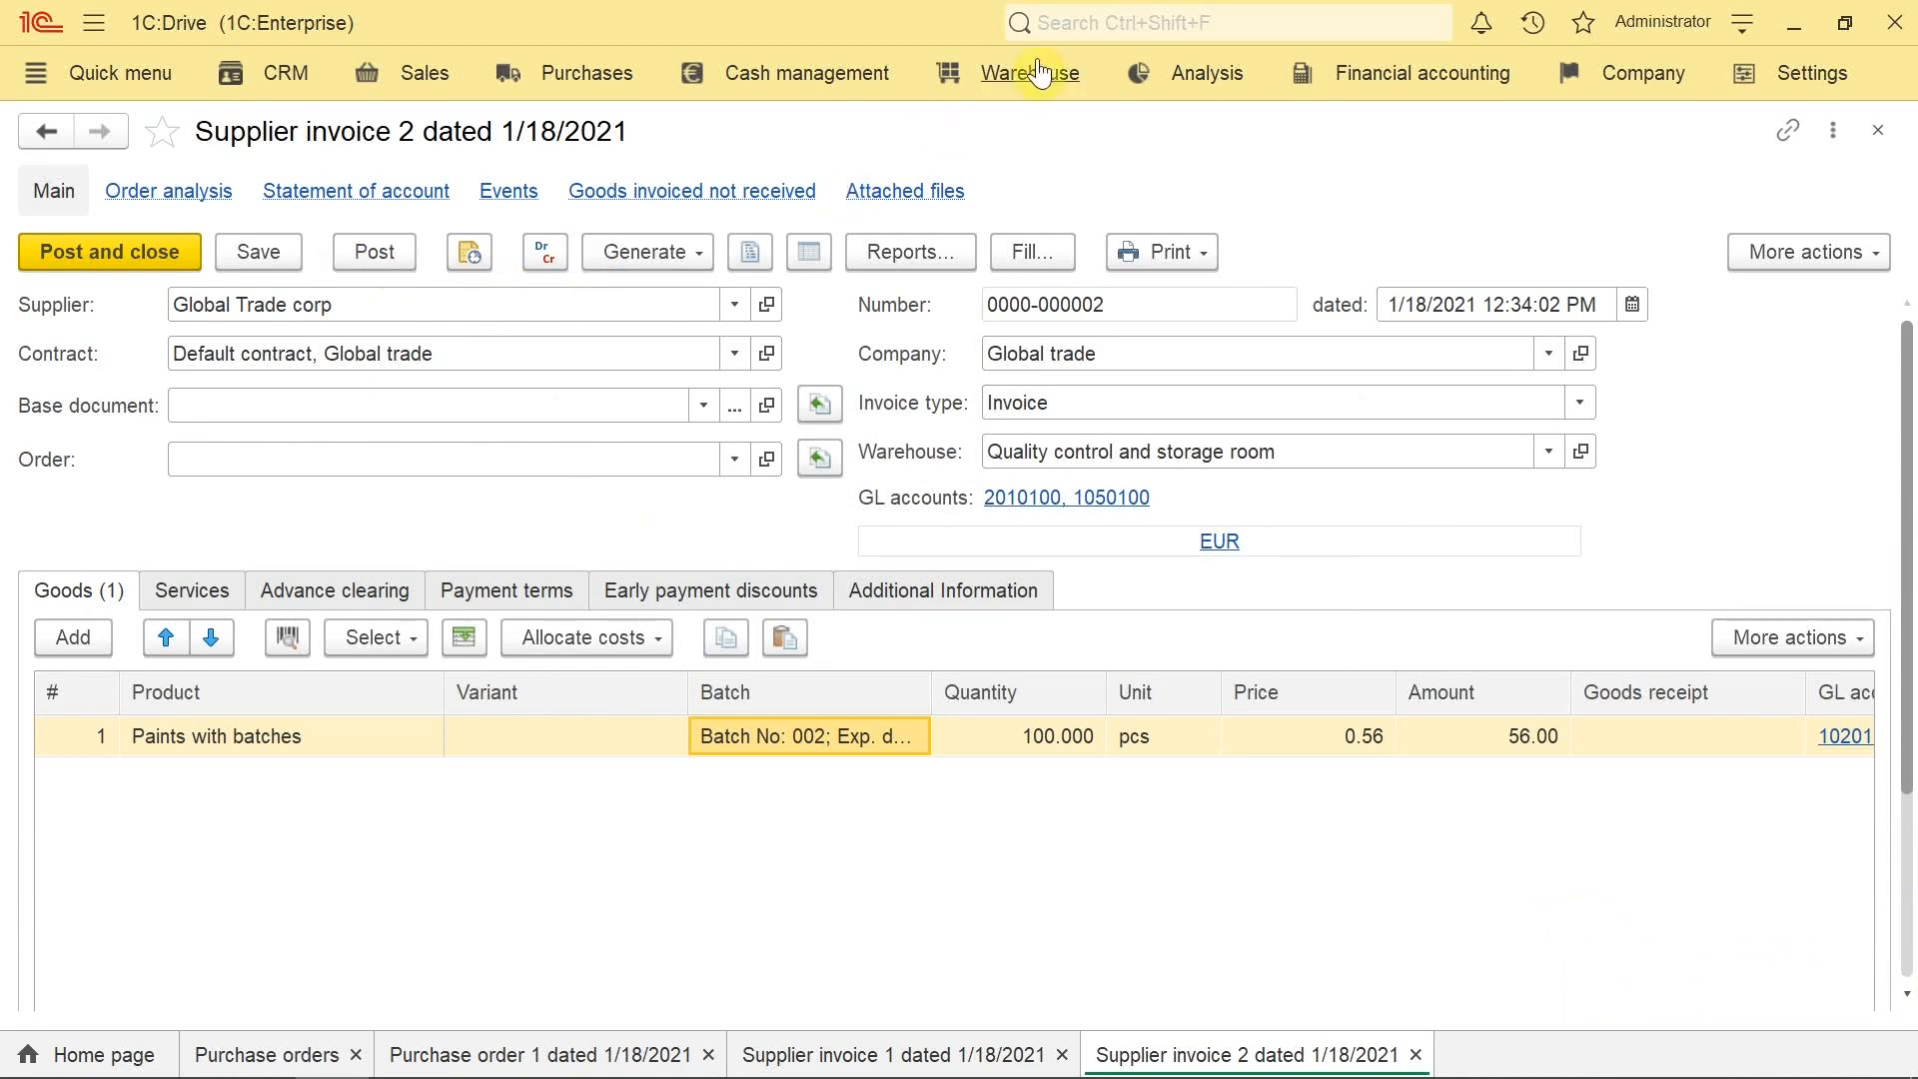
Step: Generate the Available stock by expiration date report and examine the paint's expiration dates, shelf life, days till expiration and expiration percentage
{"action": "left_click", "coordinate": [1056, 92]}
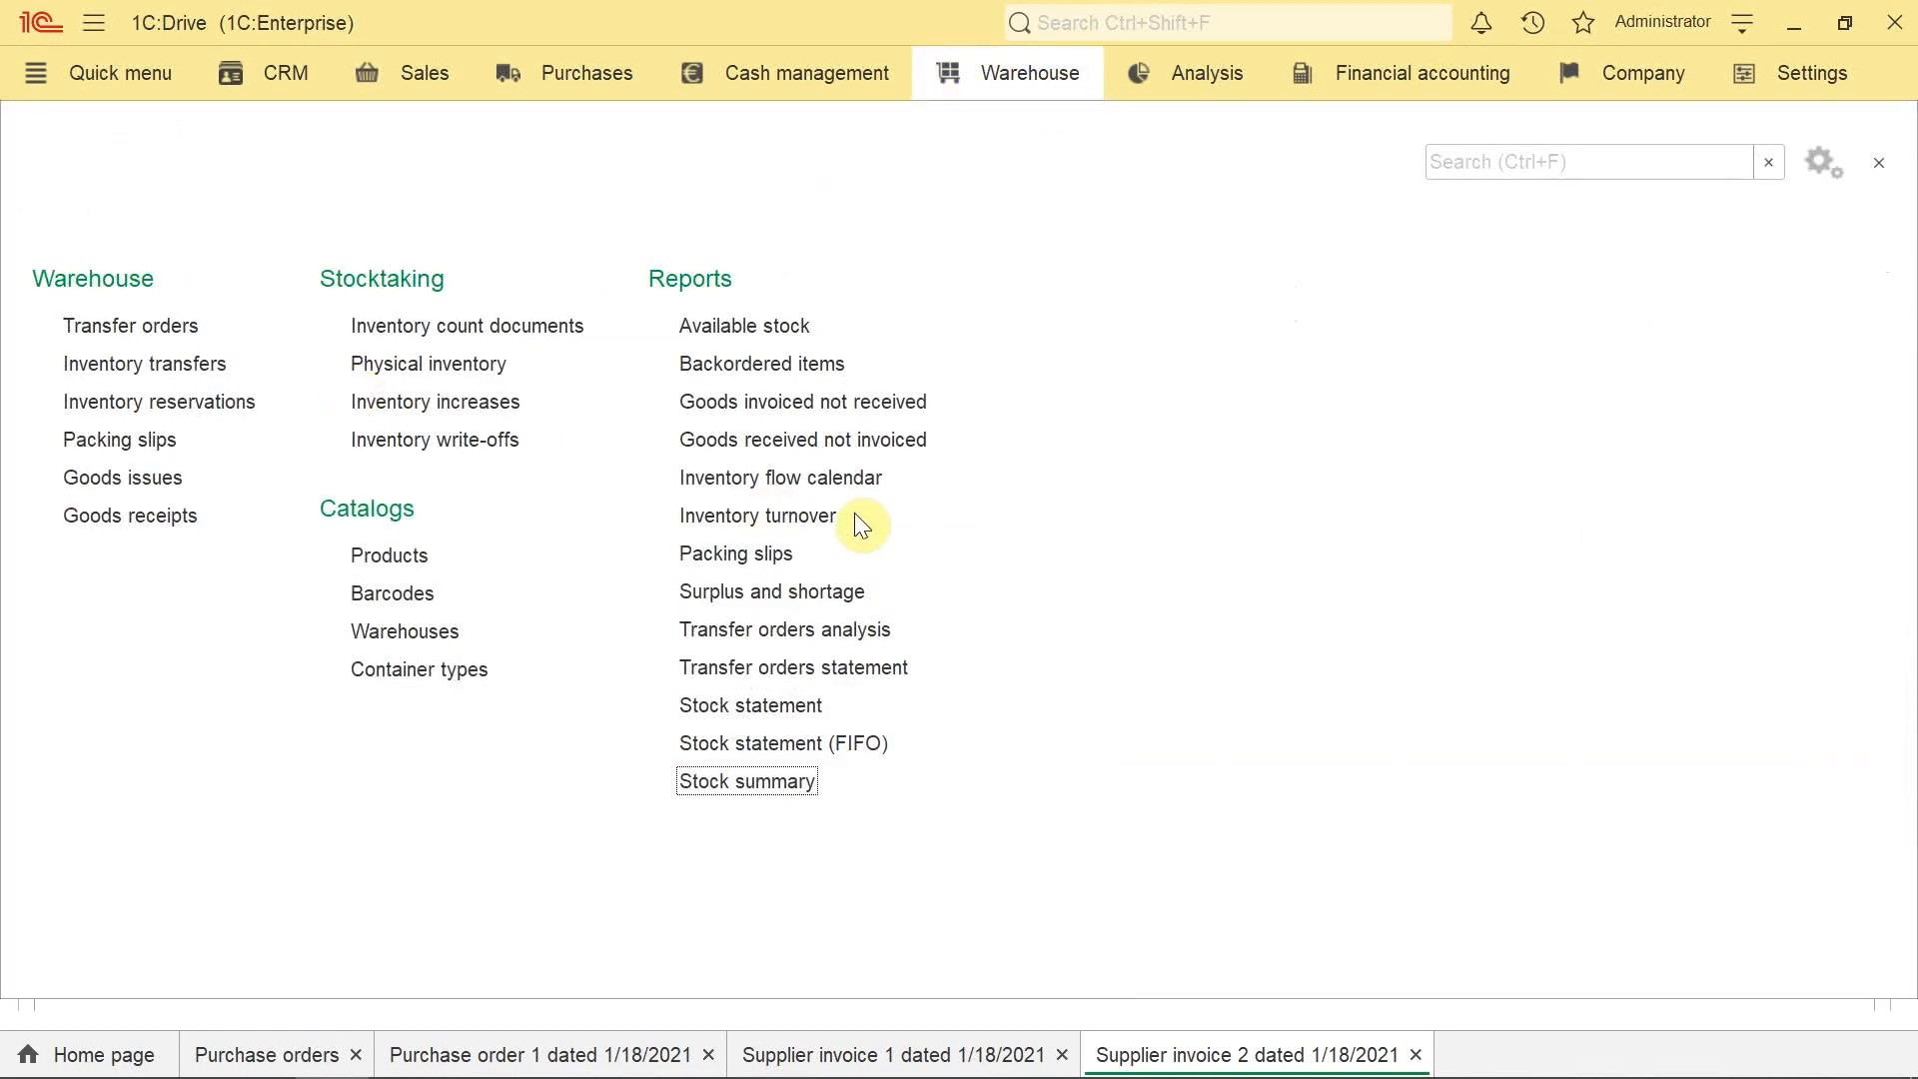
{"action": "left_click", "coordinate": [755, 329]}
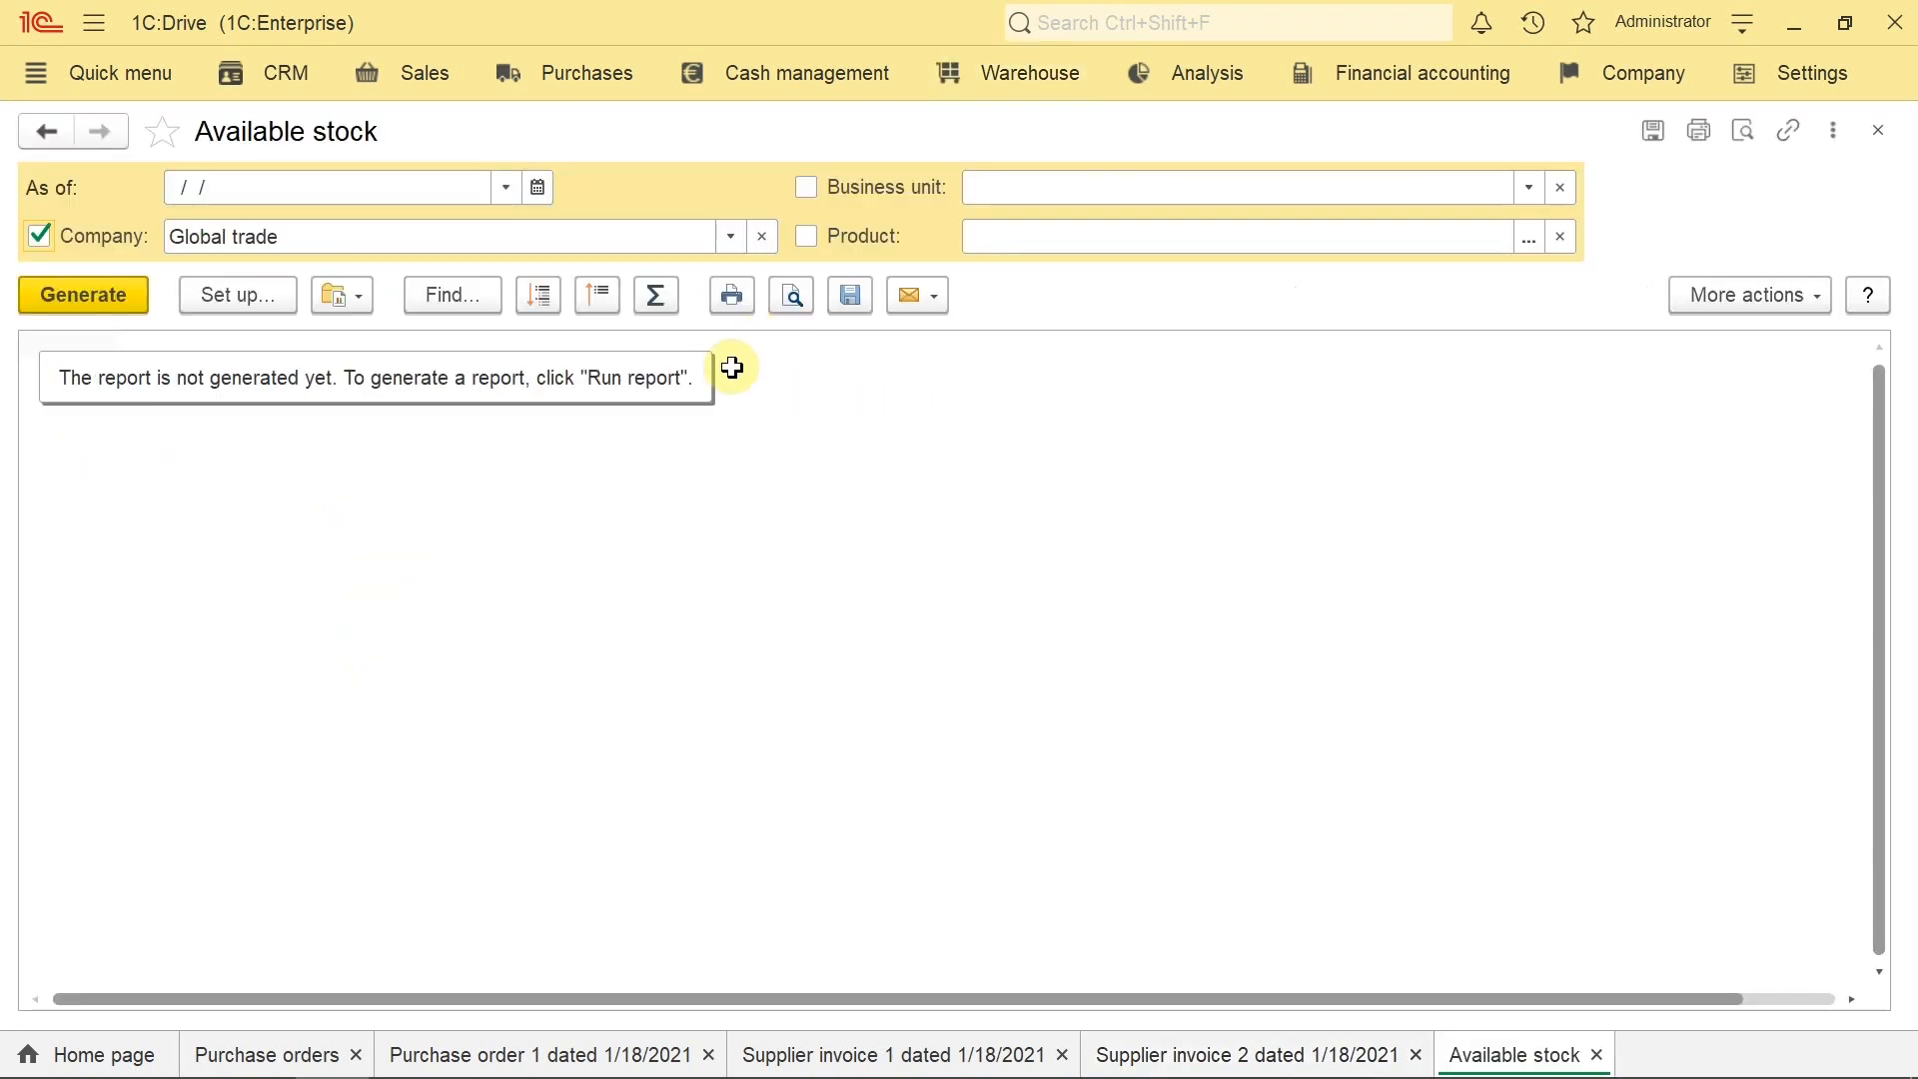
{"action": "left_click", "coordinate": [358, 295]}
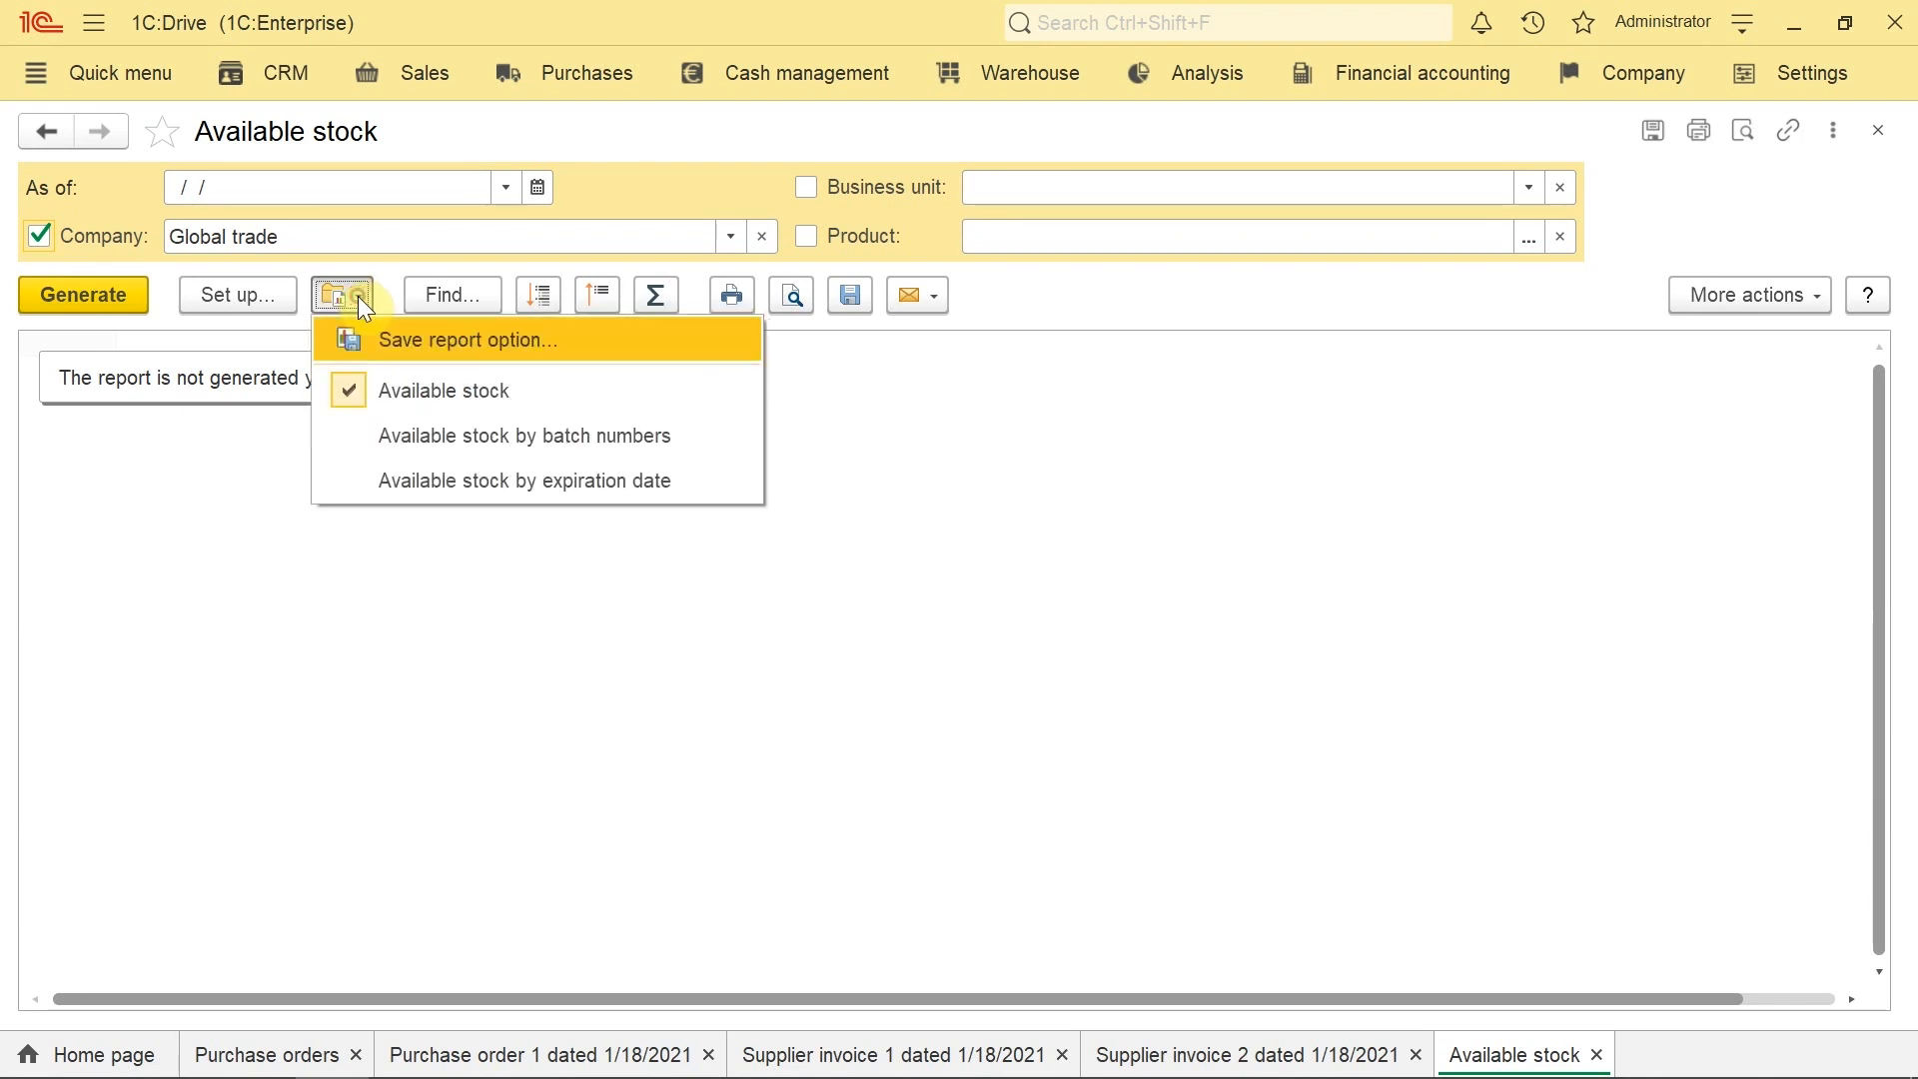
{"action": "left_click", "coordinate": [357, 484]}
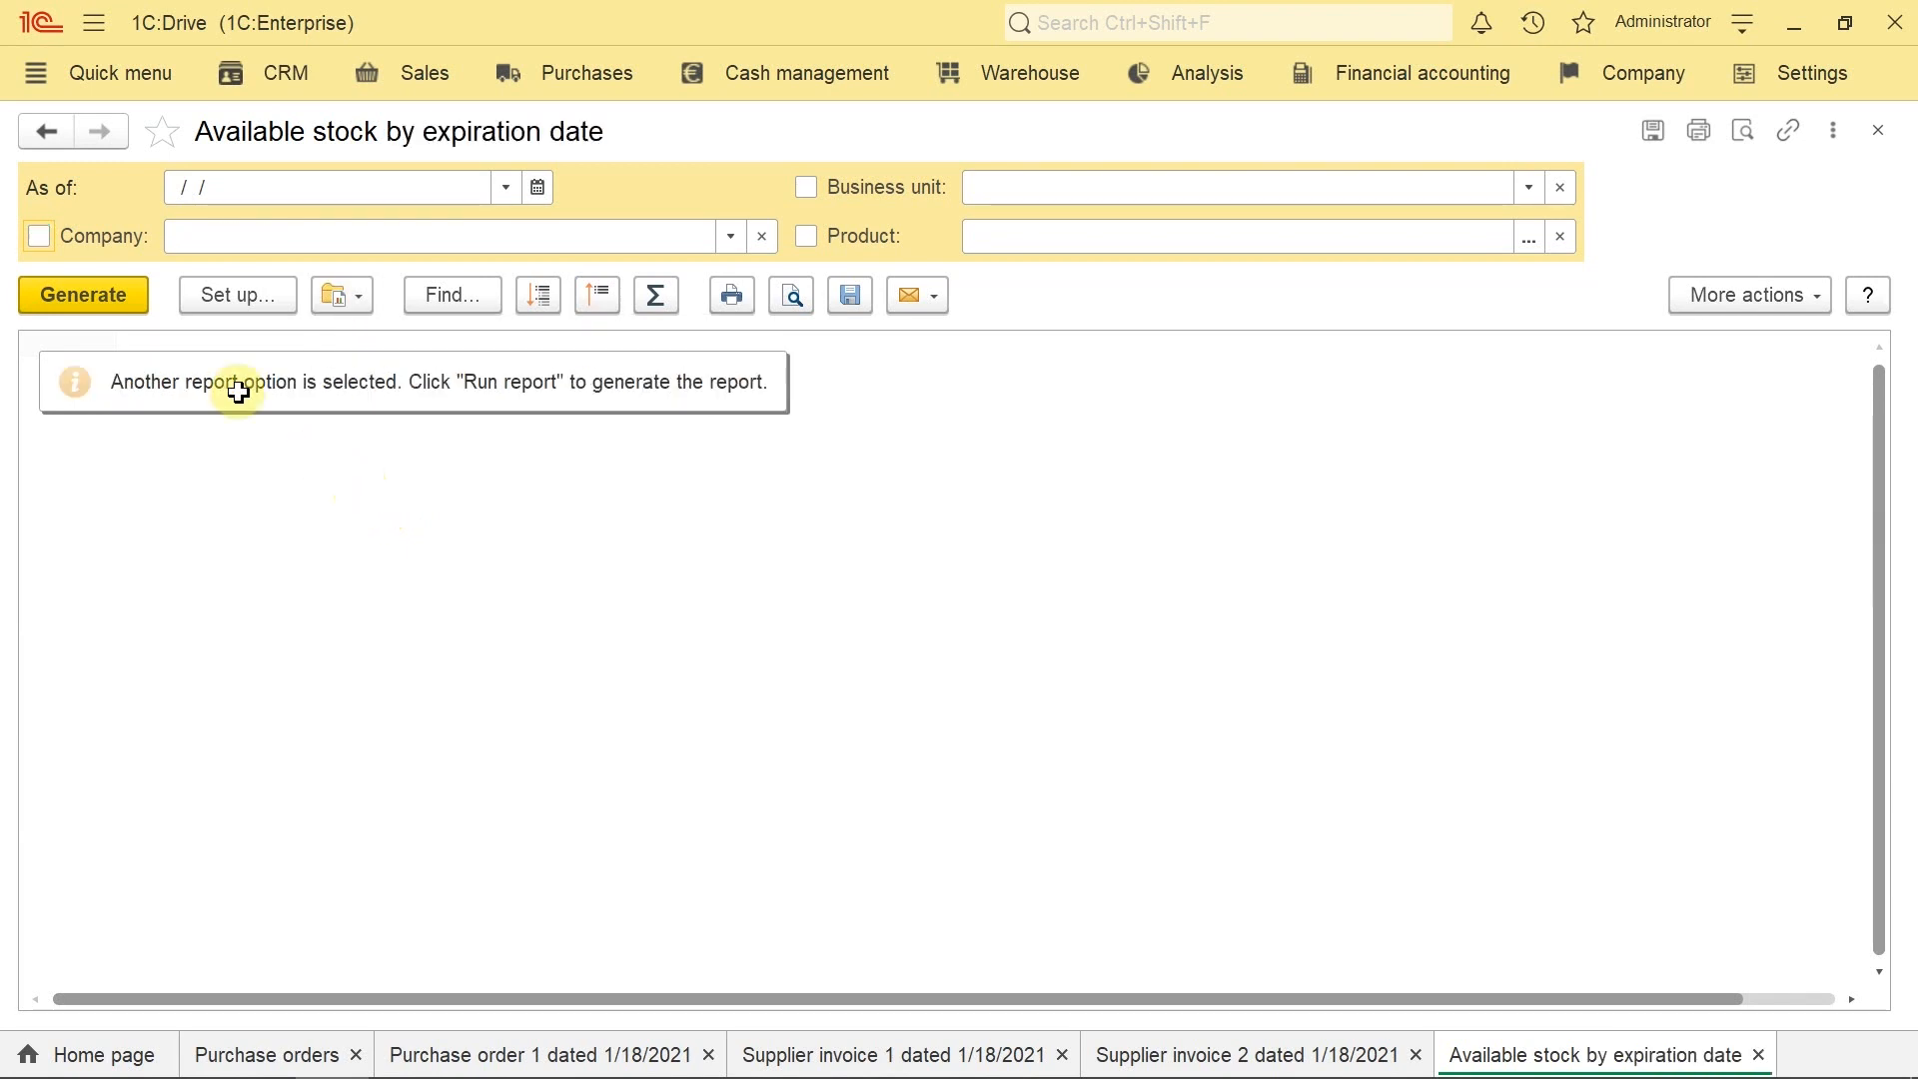
{"action": "left_click", "coordinate": [62, 296]}
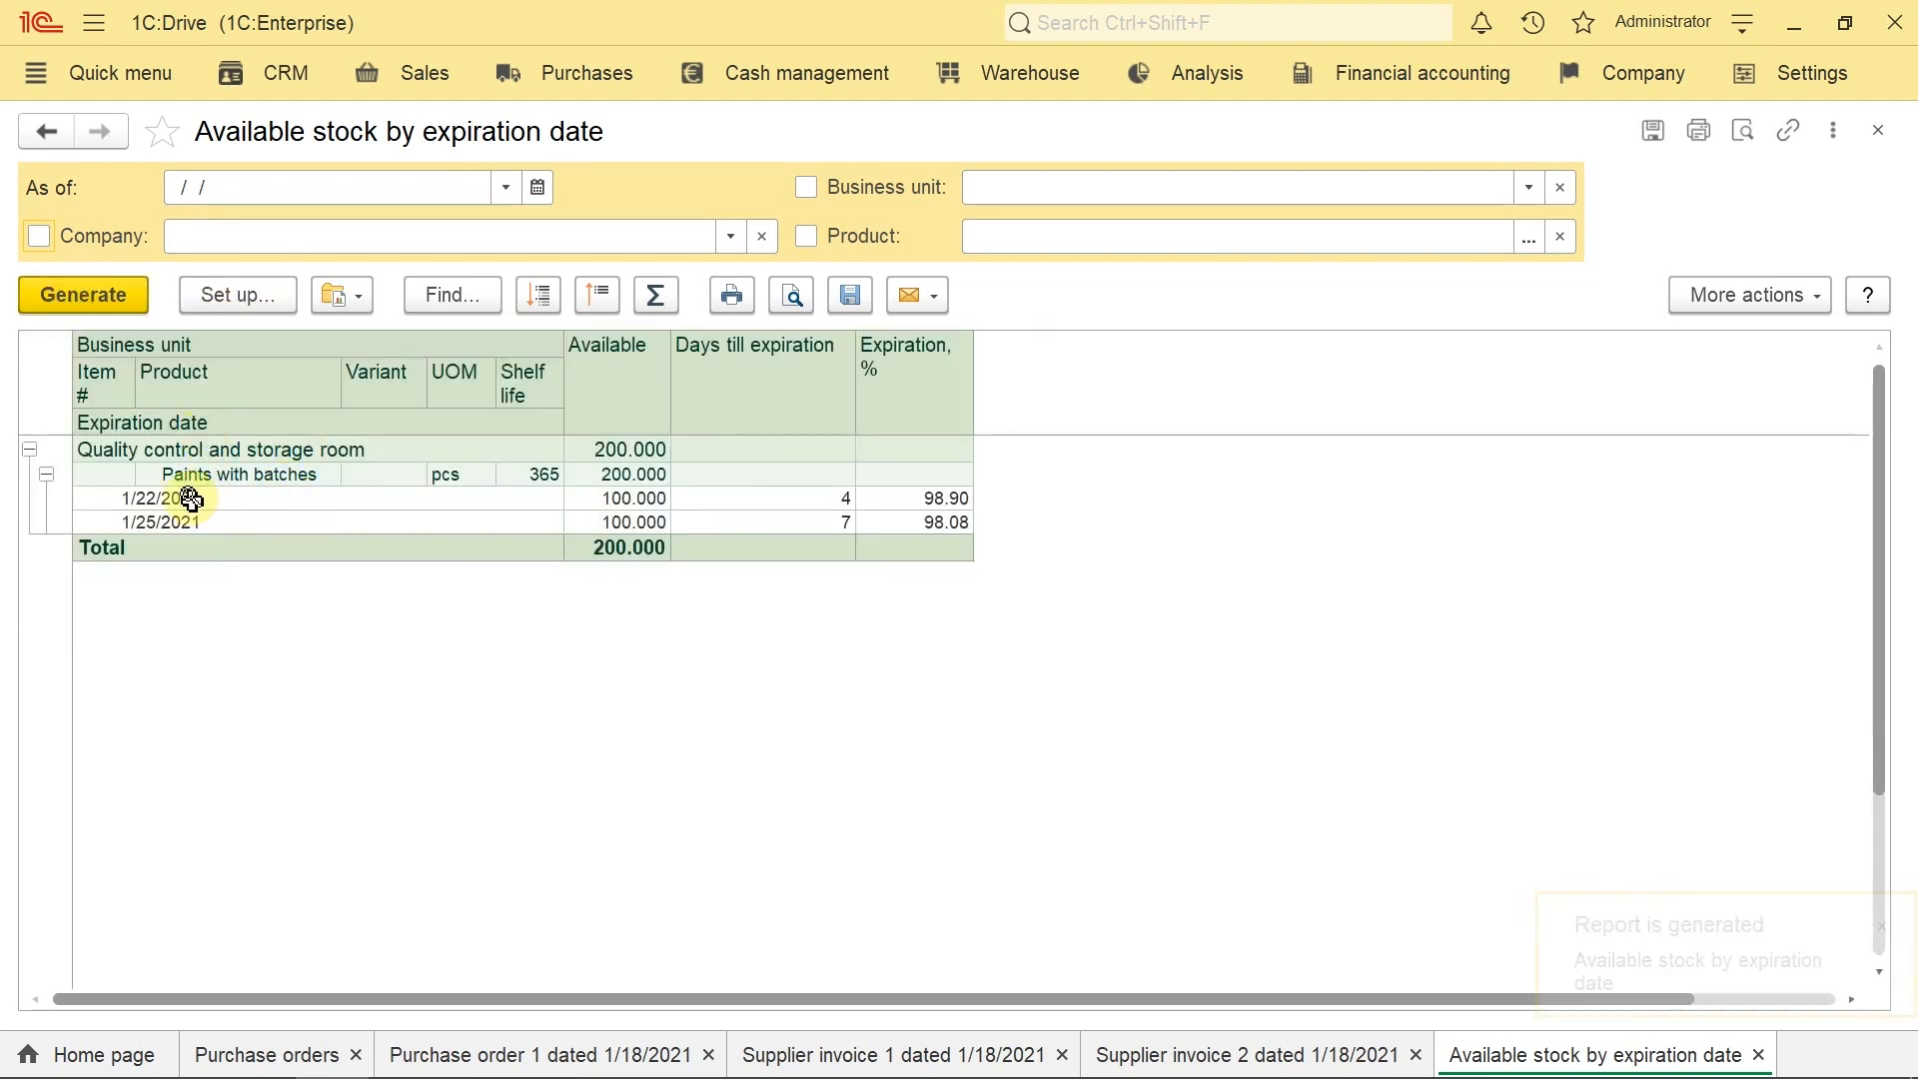
{"action": "left_click", "coordinate": [214, 499]}
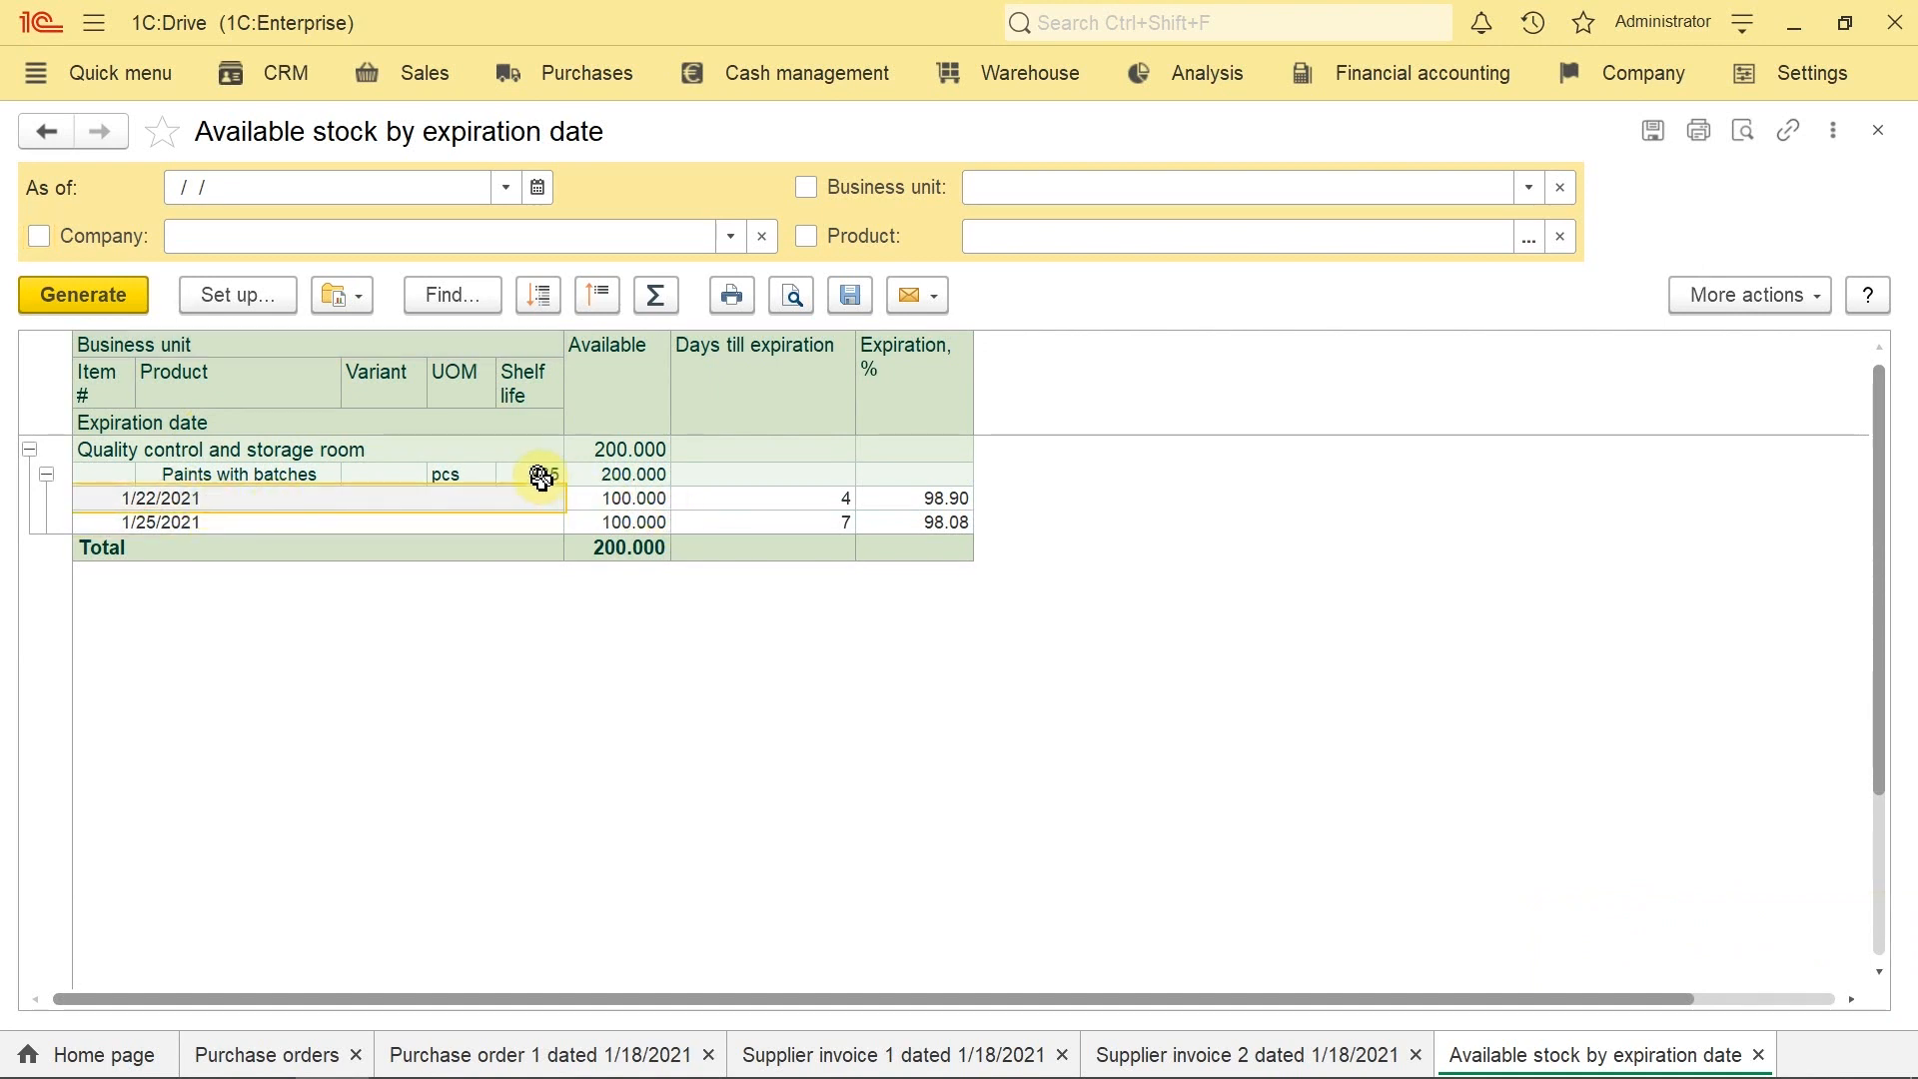
{"action": "left_click", "coordinate": [540, 476]}
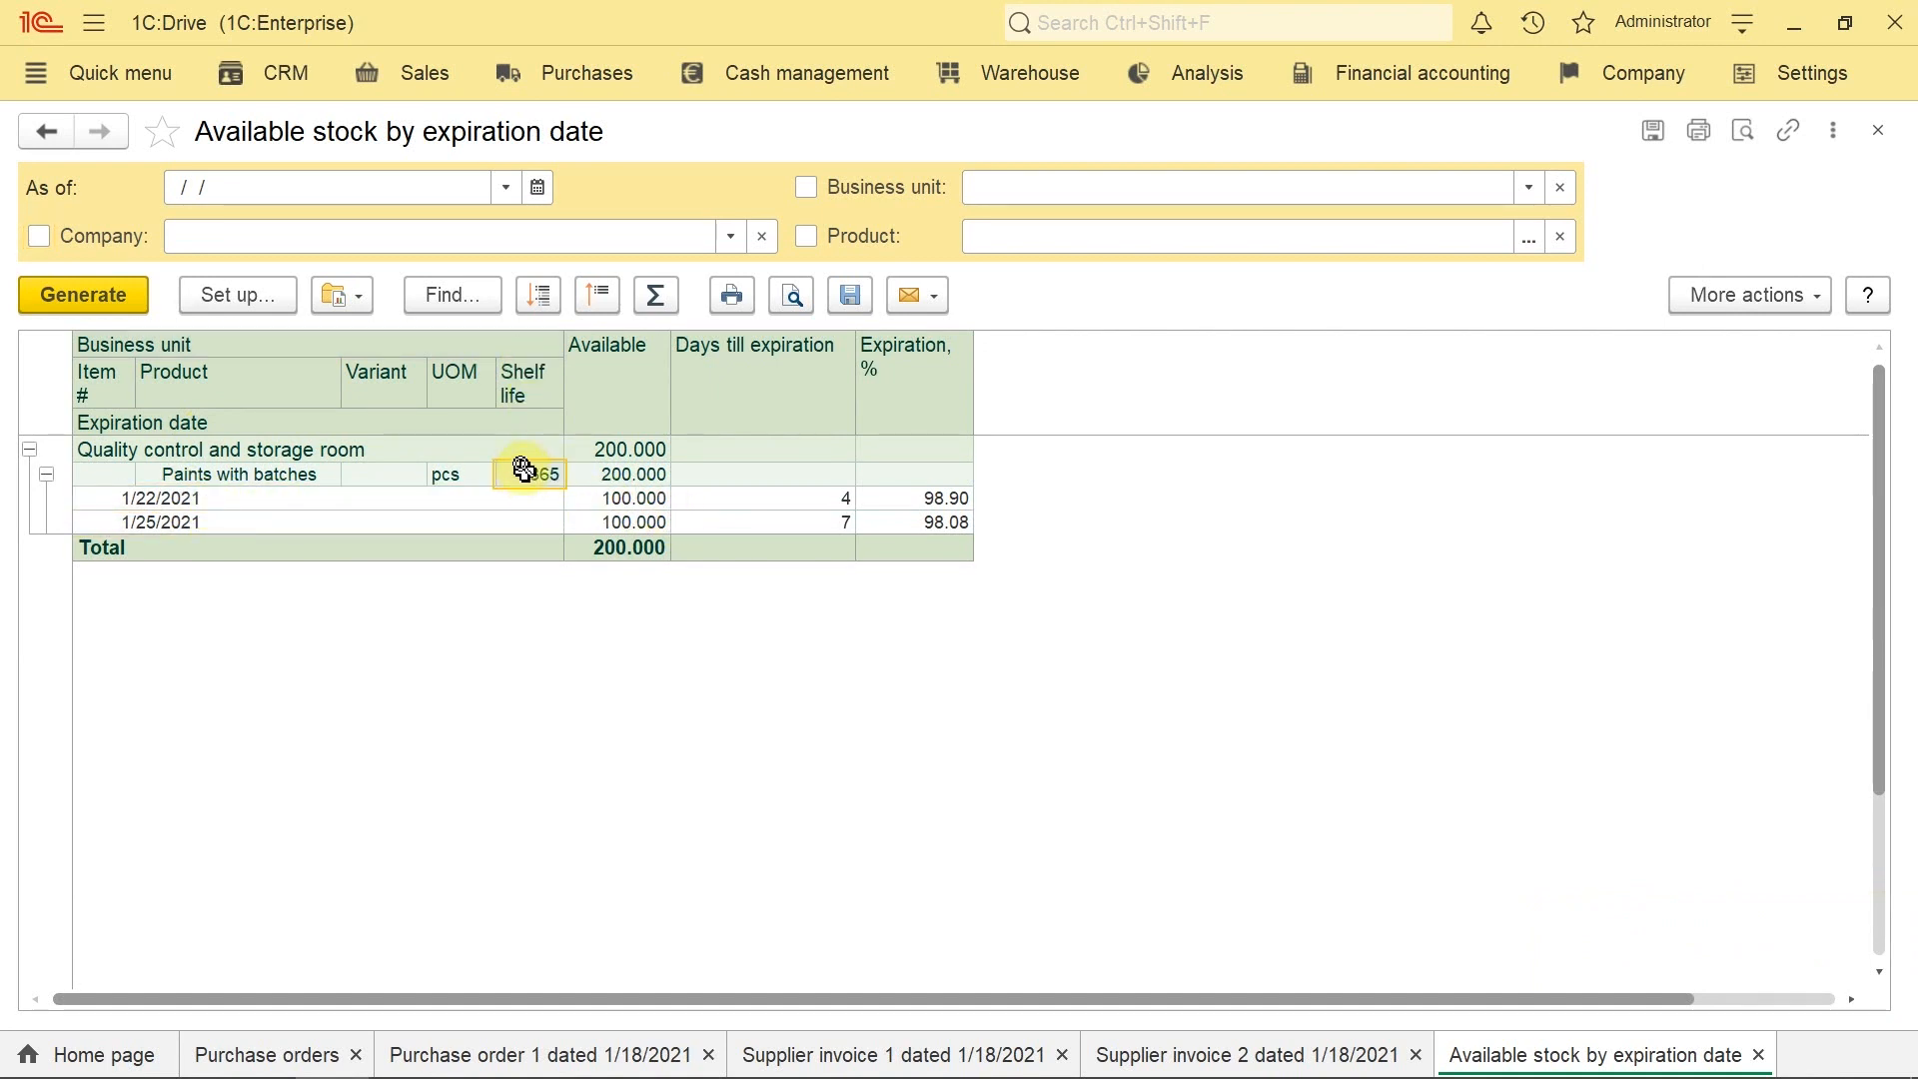
{"action": "left_click", "coordinate": [754, 494]}
{"action": "left_click", "coordinate": [754, 519]}
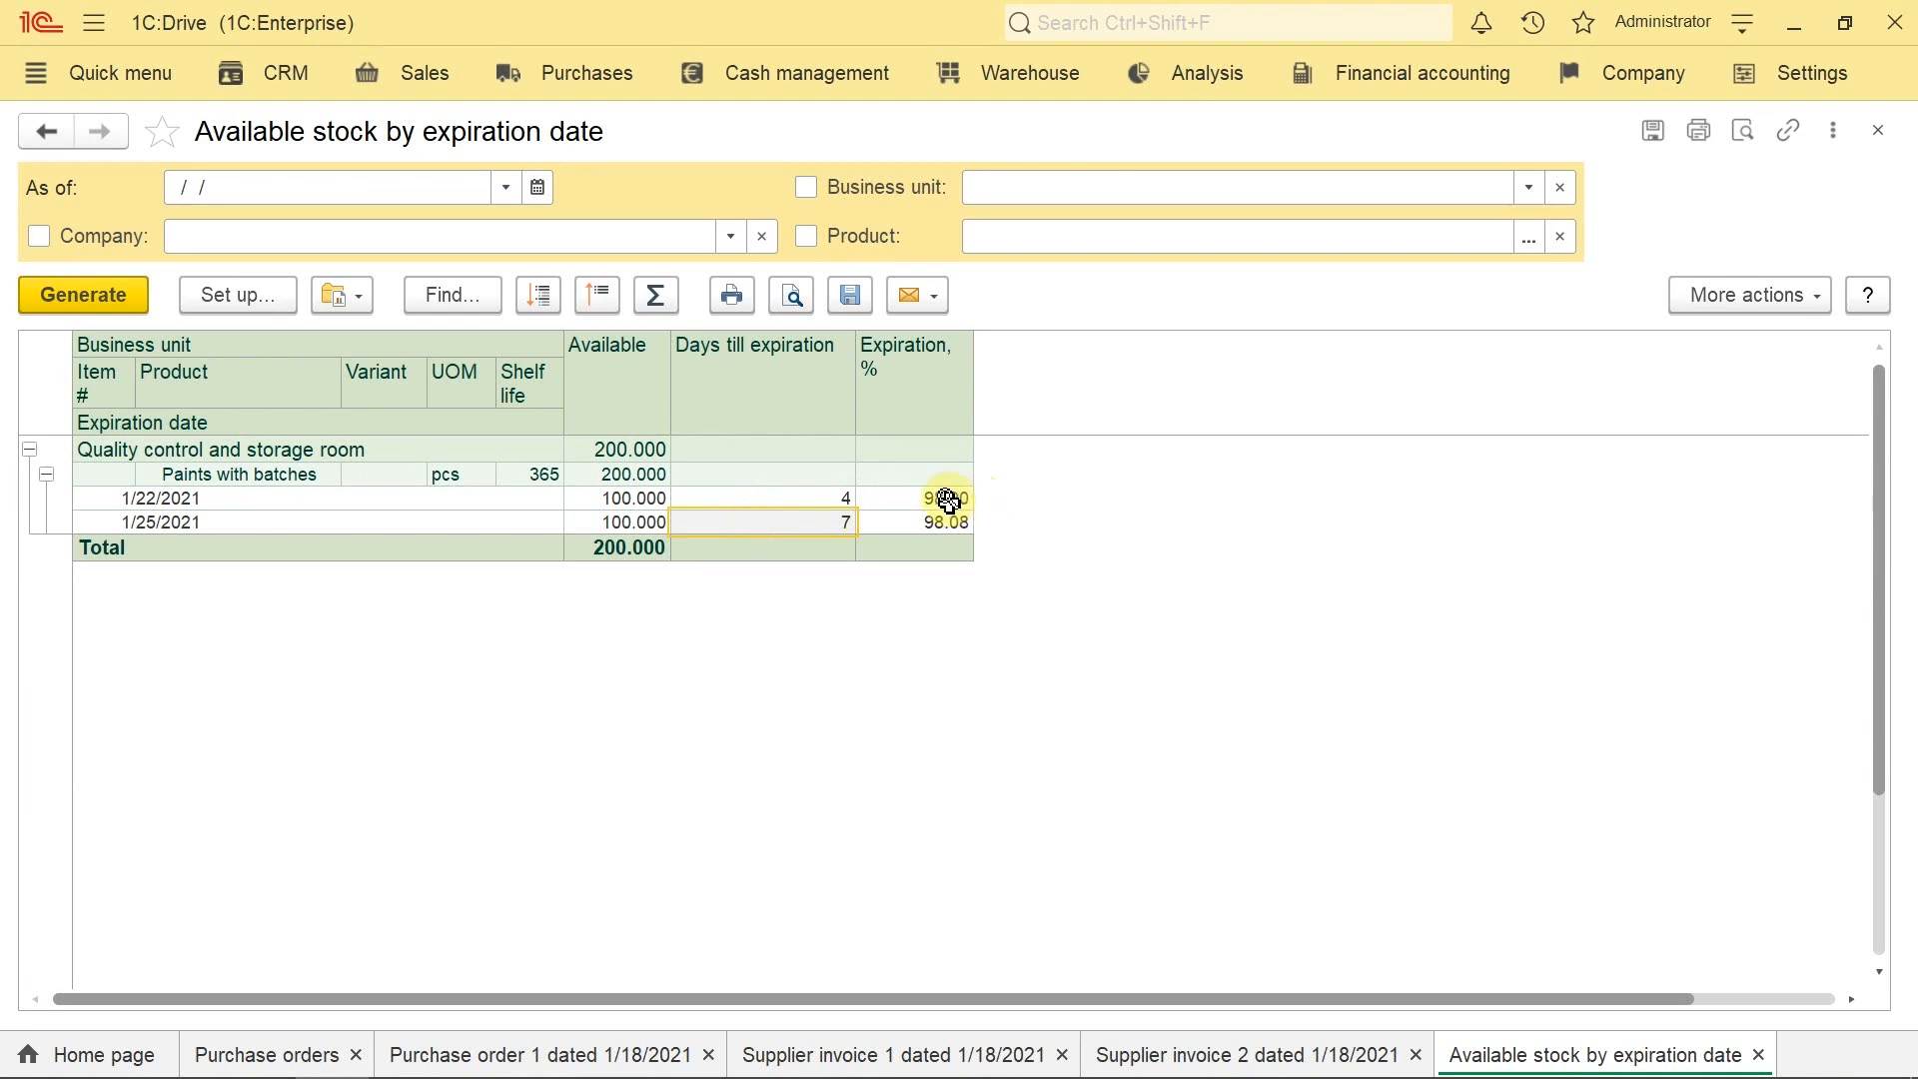
{"action": "left_click", "coordinate": [939, 497]}
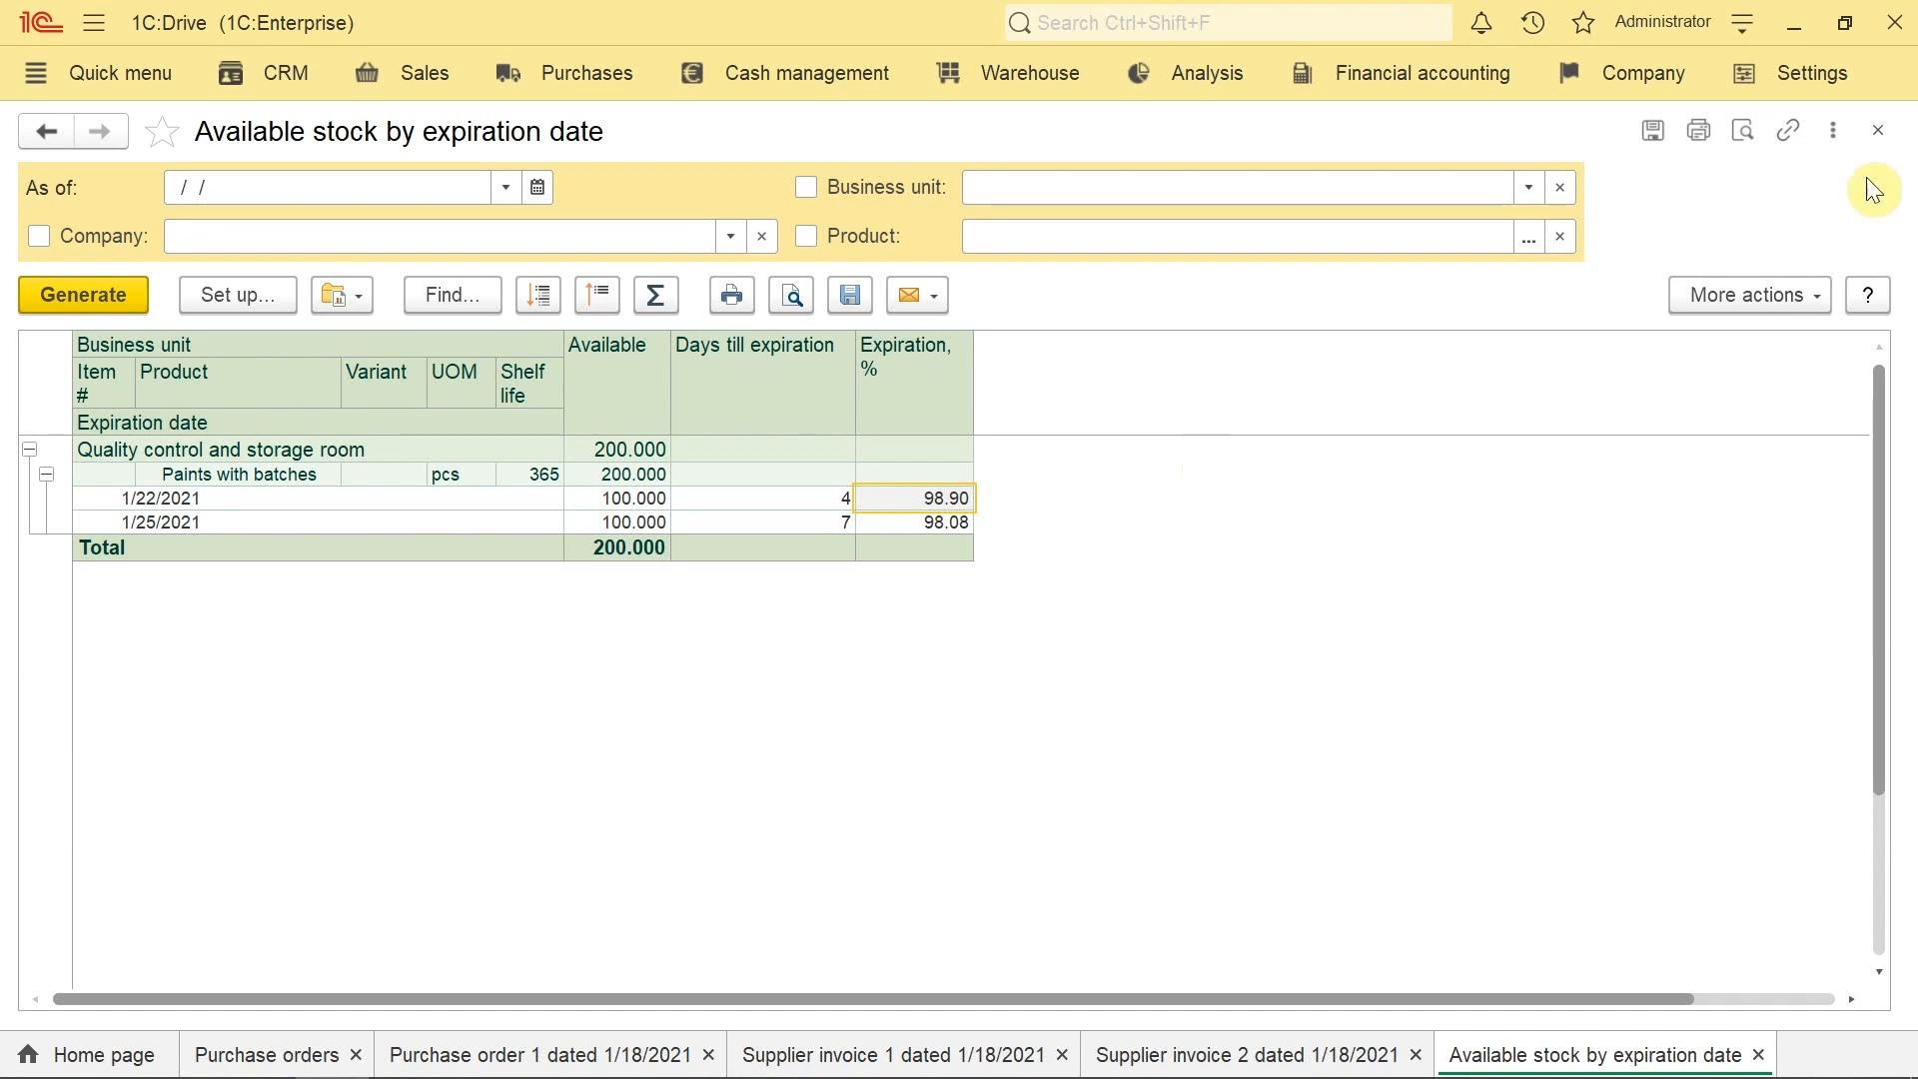
Step: Close the stock report, both supplier invoices, the purchase order and the purchase orders list
{"action": "left_click", "coordinate": [1879, 131]}
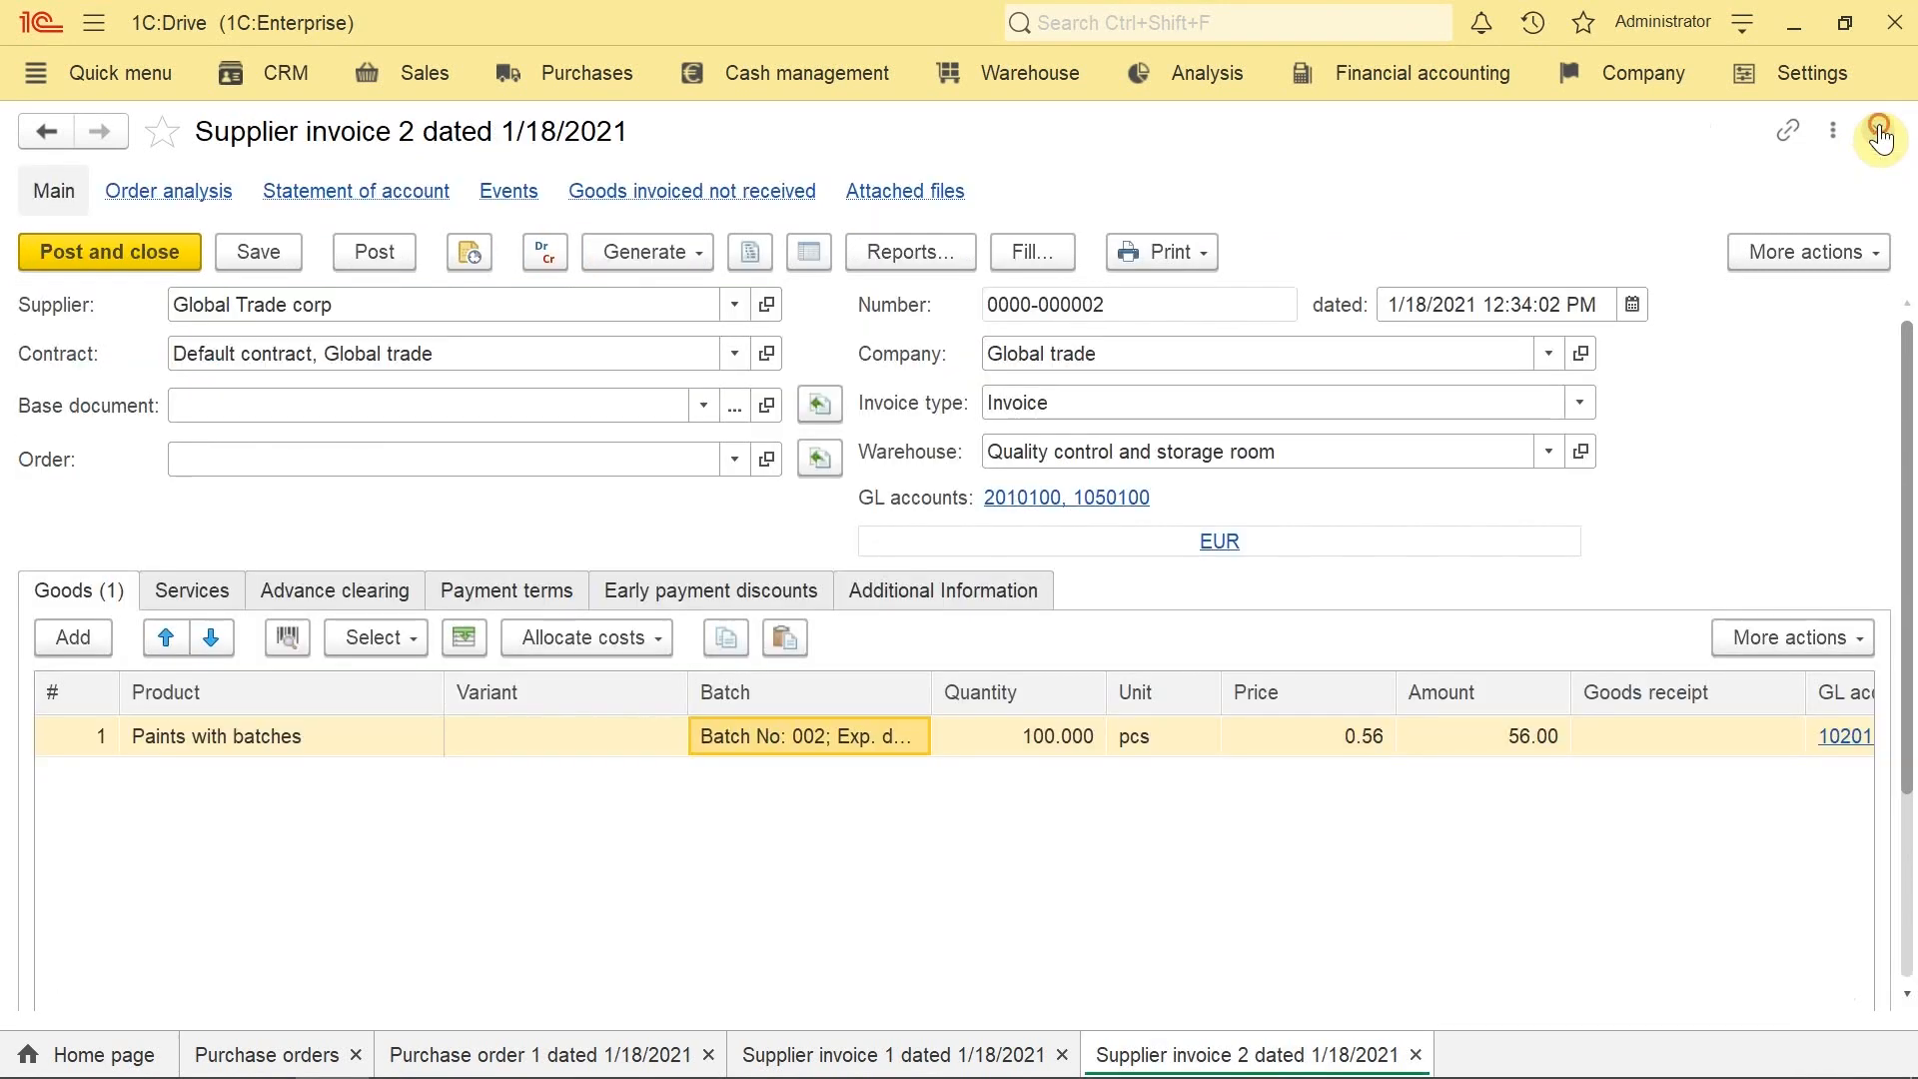
{"action": "left_click", "coordinate": [1879, 131]}
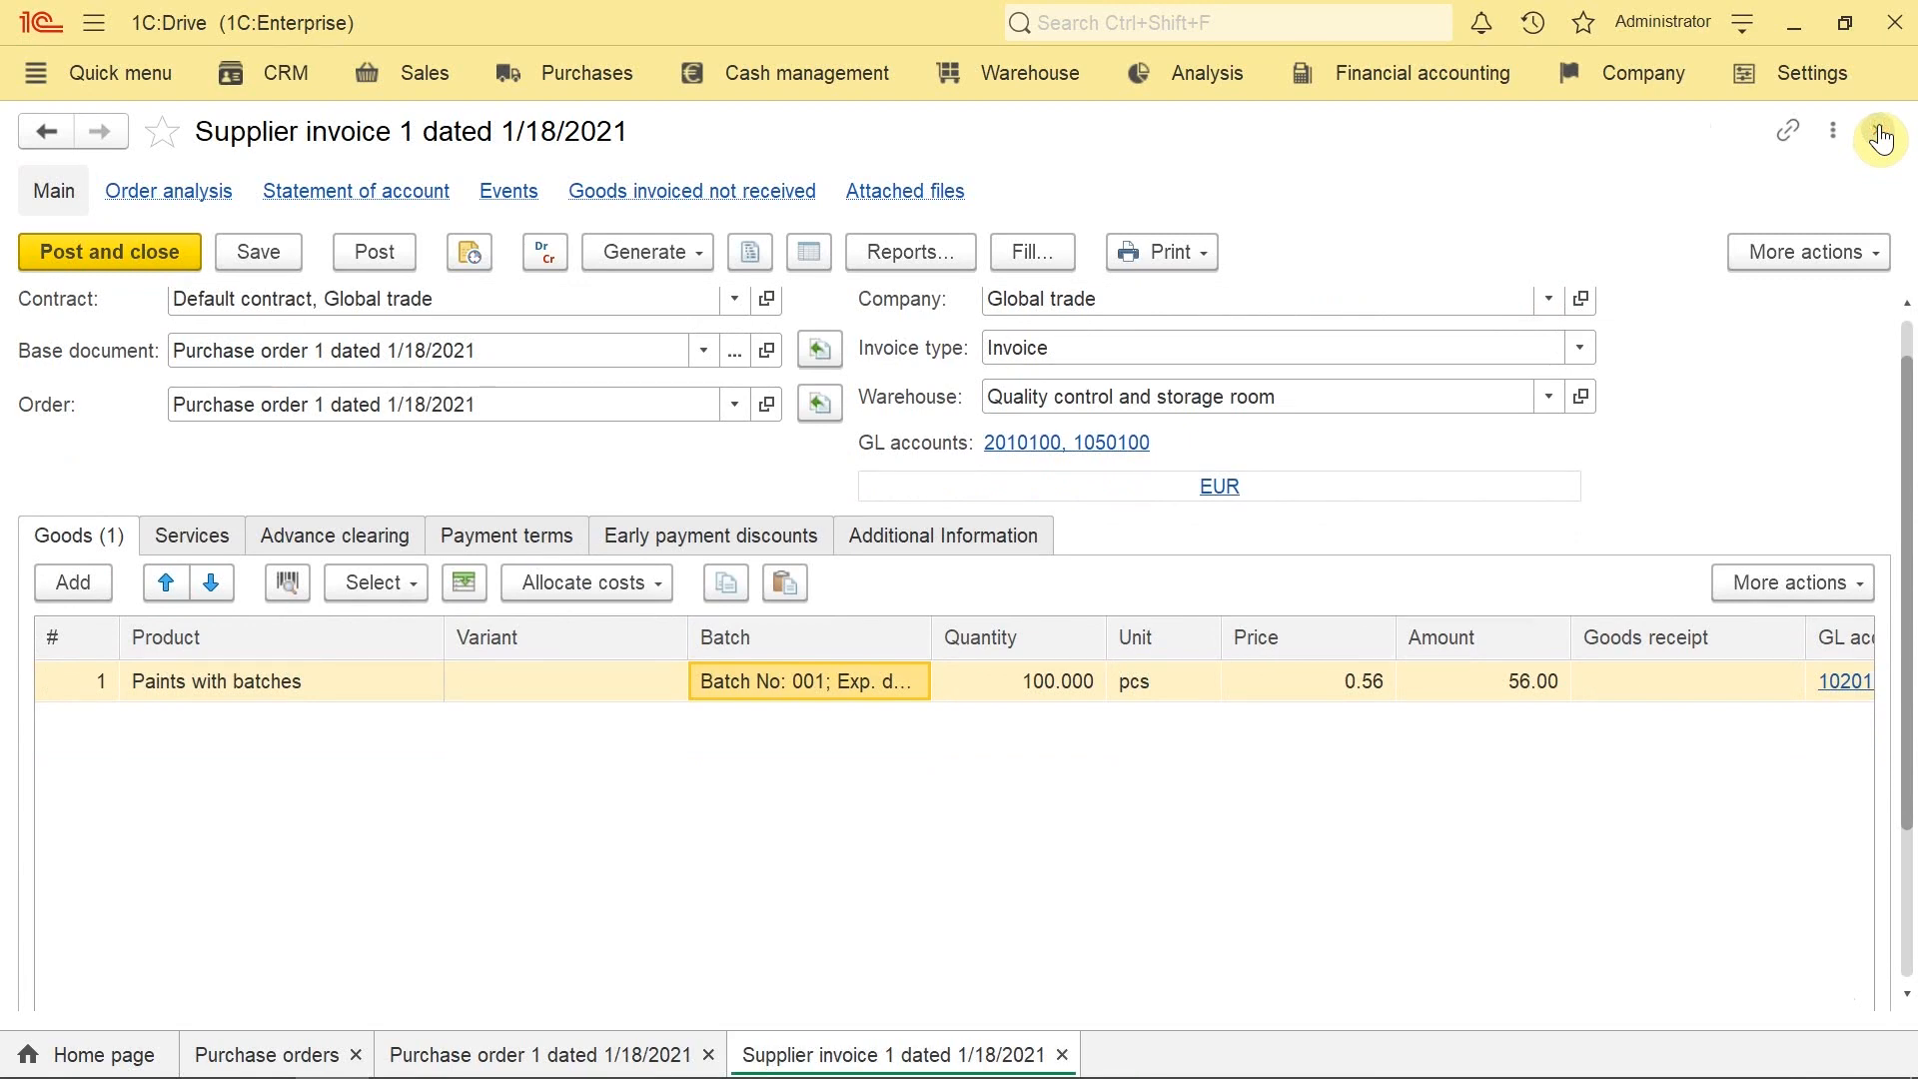
{"action": "left_click", "coordinate": [1879, 131]}
{"action": "left_click", "coordinate": [1879, 131]}
{"action": "left_click", "coordinate": [1879, 131]}
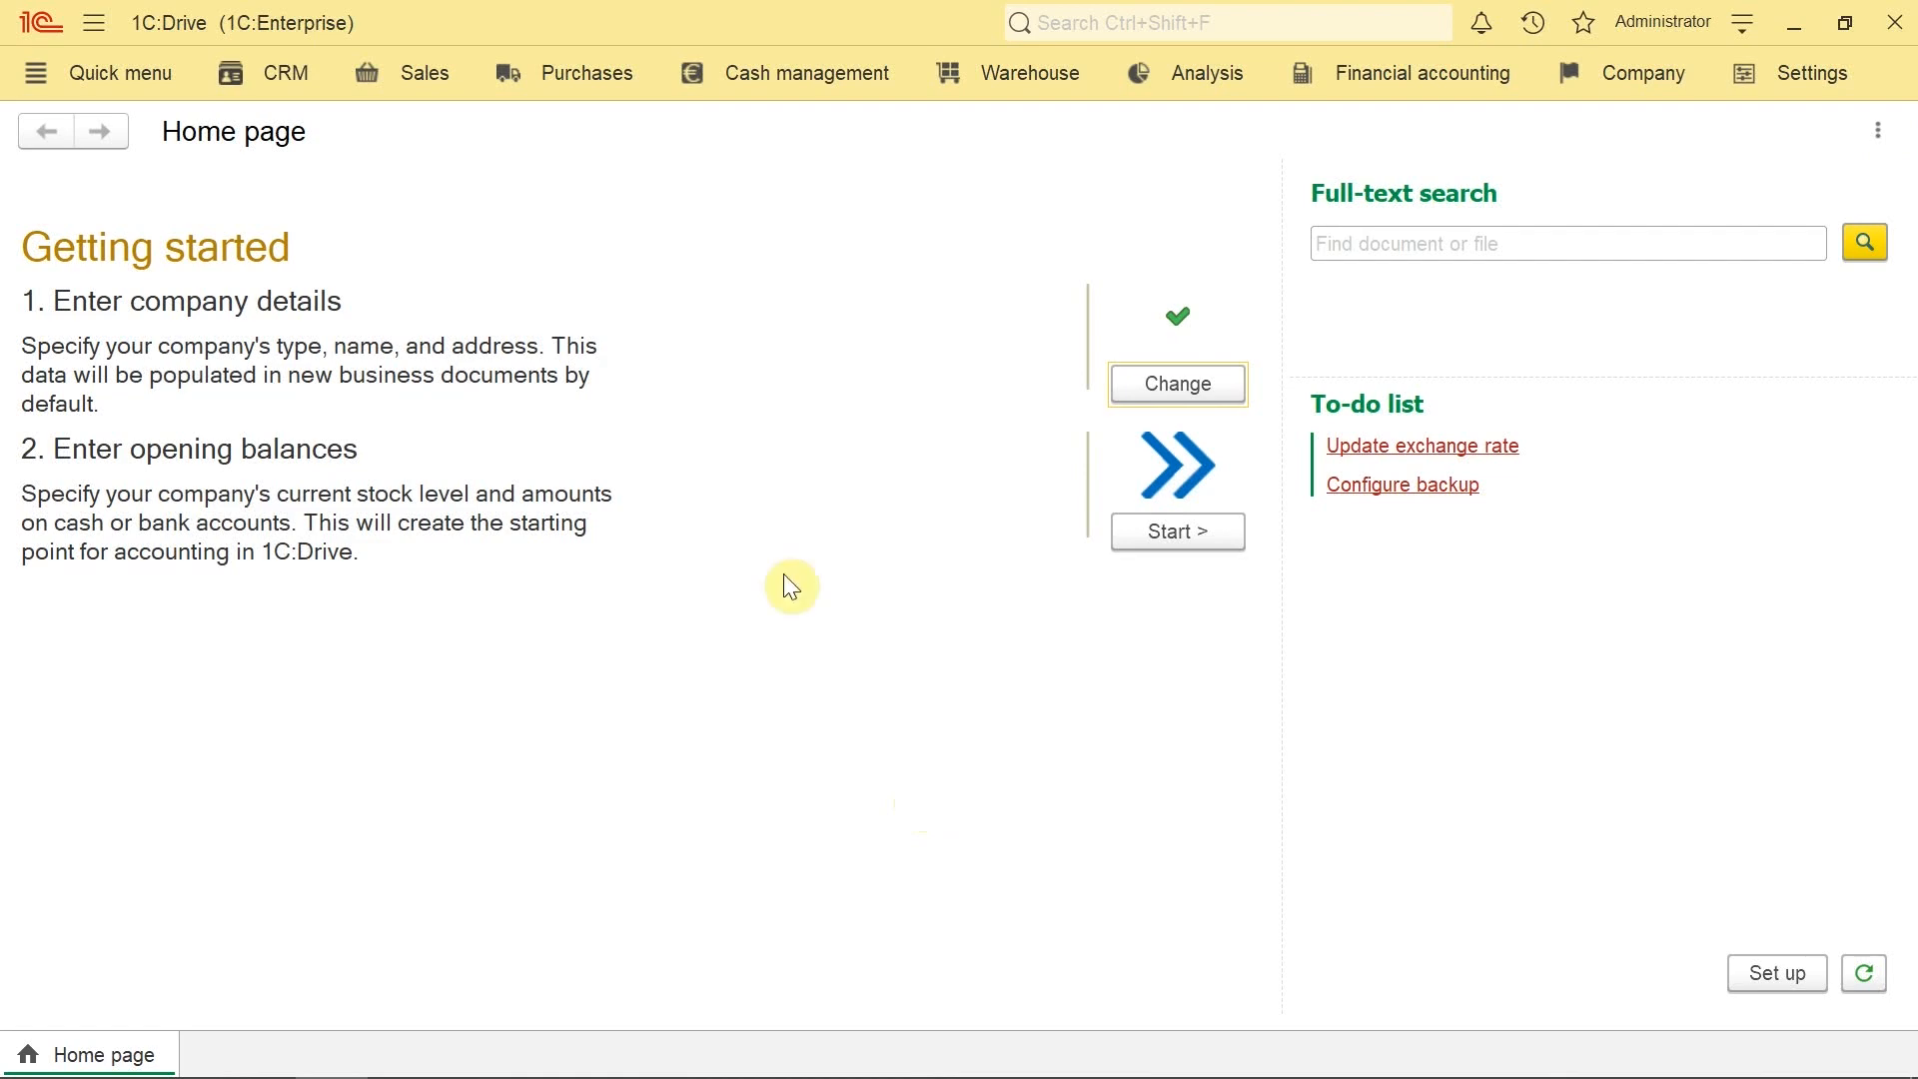
Step: Generate the Purchase orders statement for the company Global trade and check the purchase order's received quantity
{"action": "left_click", "coordinate": [580, 89]}
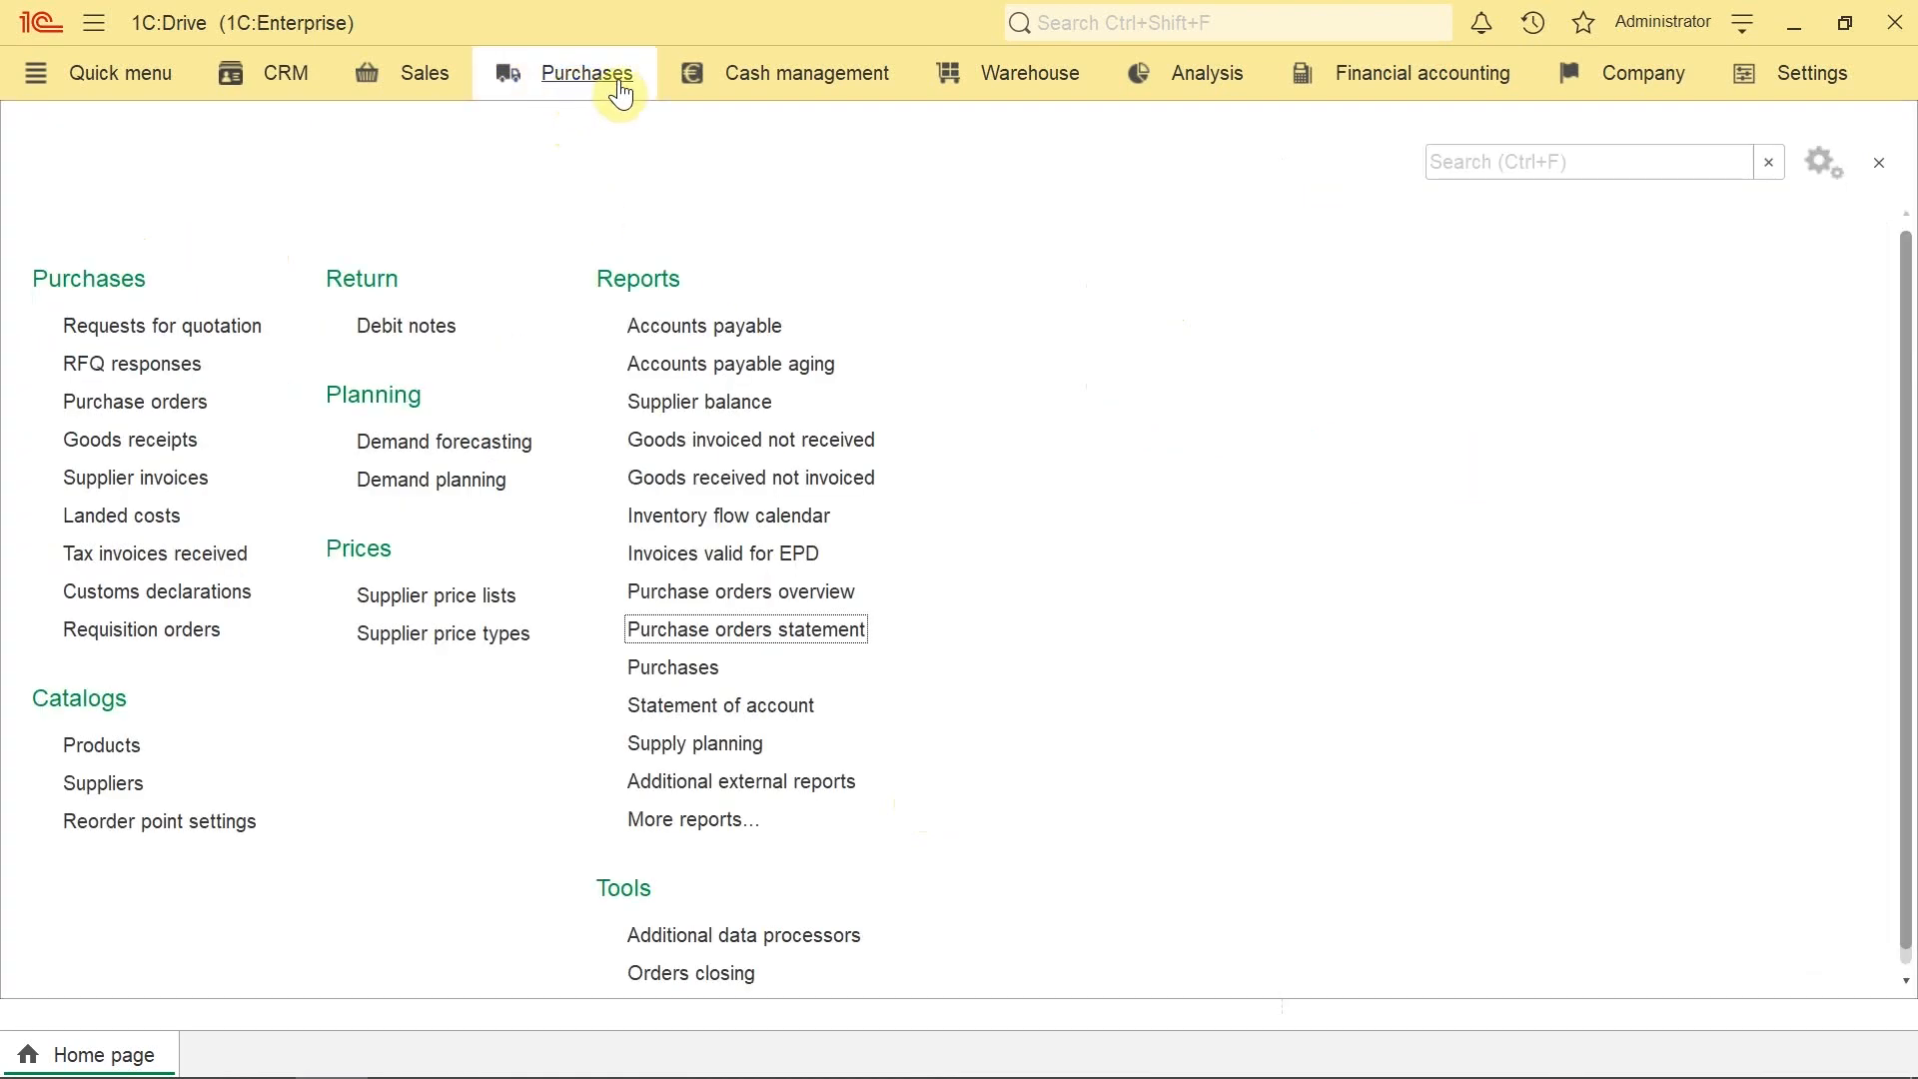
{"action": "left_click", "coordinate": [794, 645]}
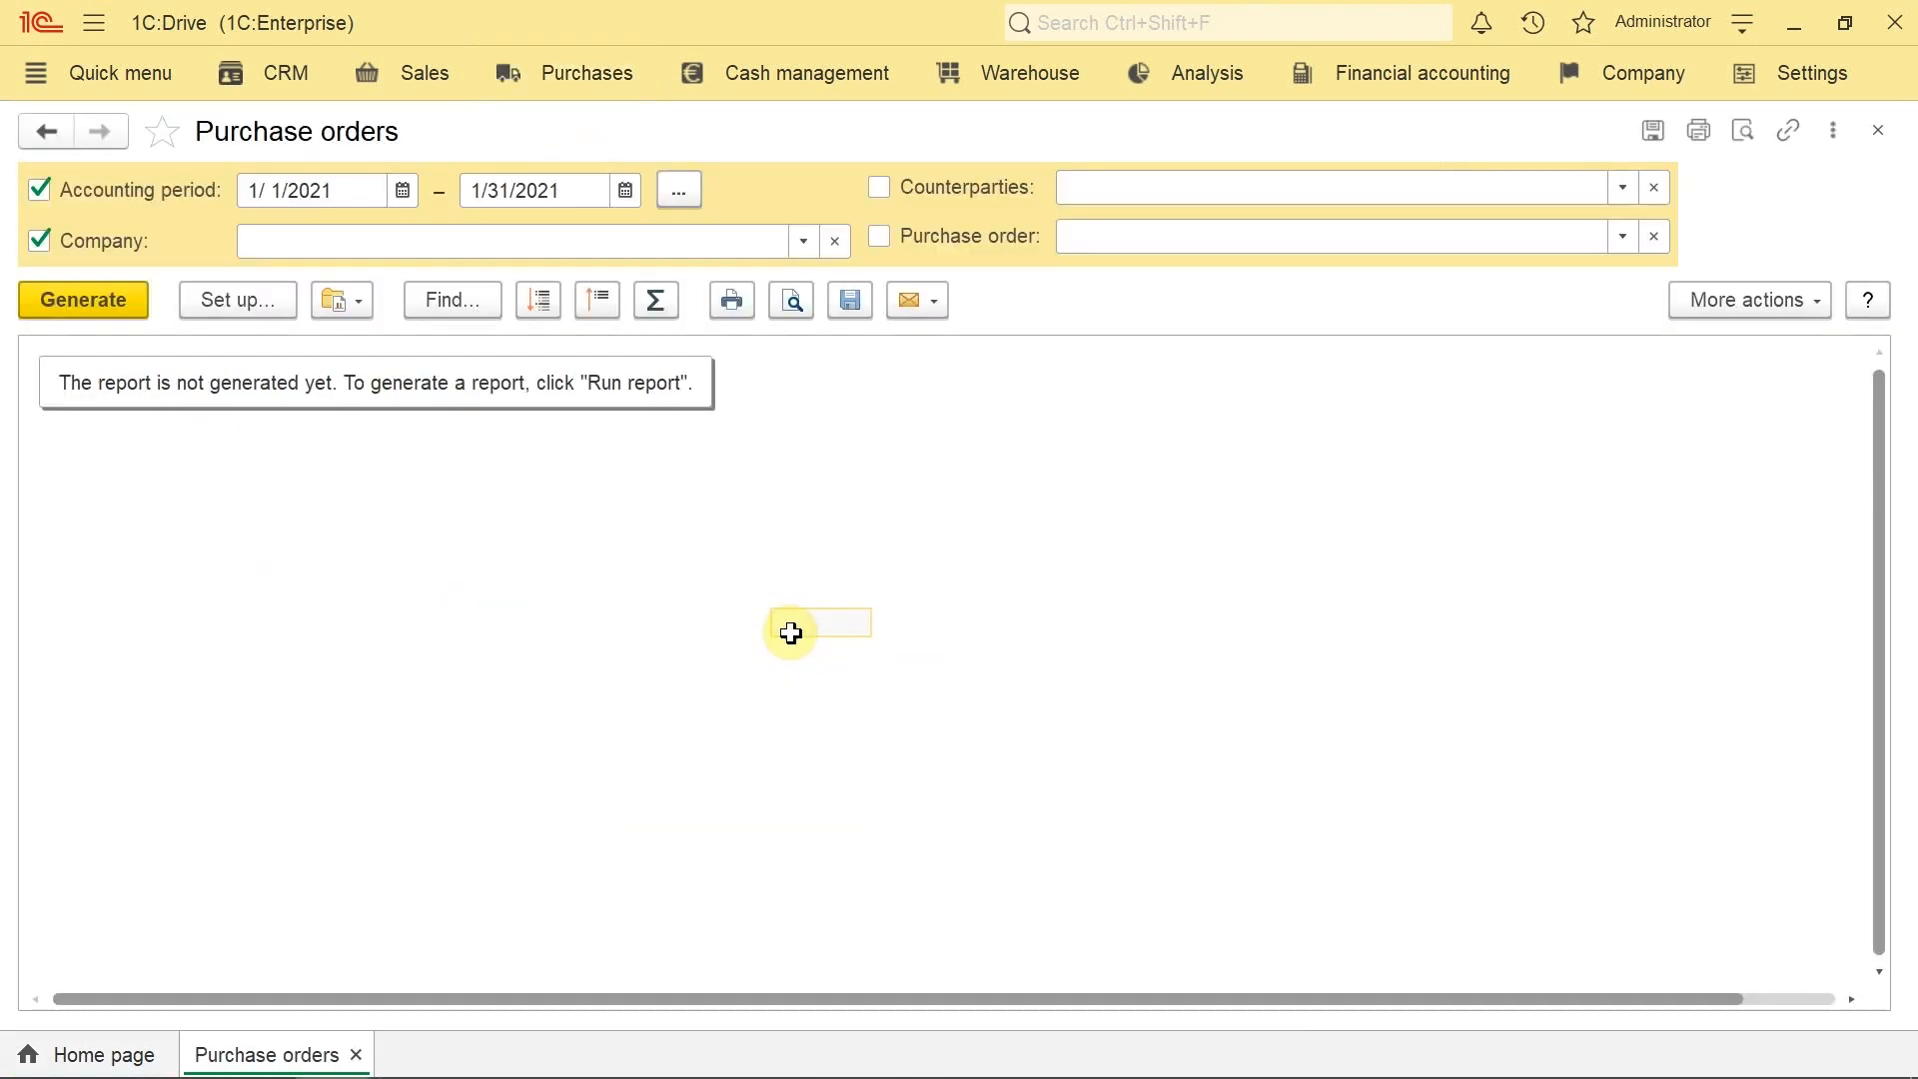
{"action": "left_click", "coordinate": [326, 244]}
{"action": "left_click", "coordinate": [340, 326]}
{"action": "left_click", "coordinate": [92, 310]}
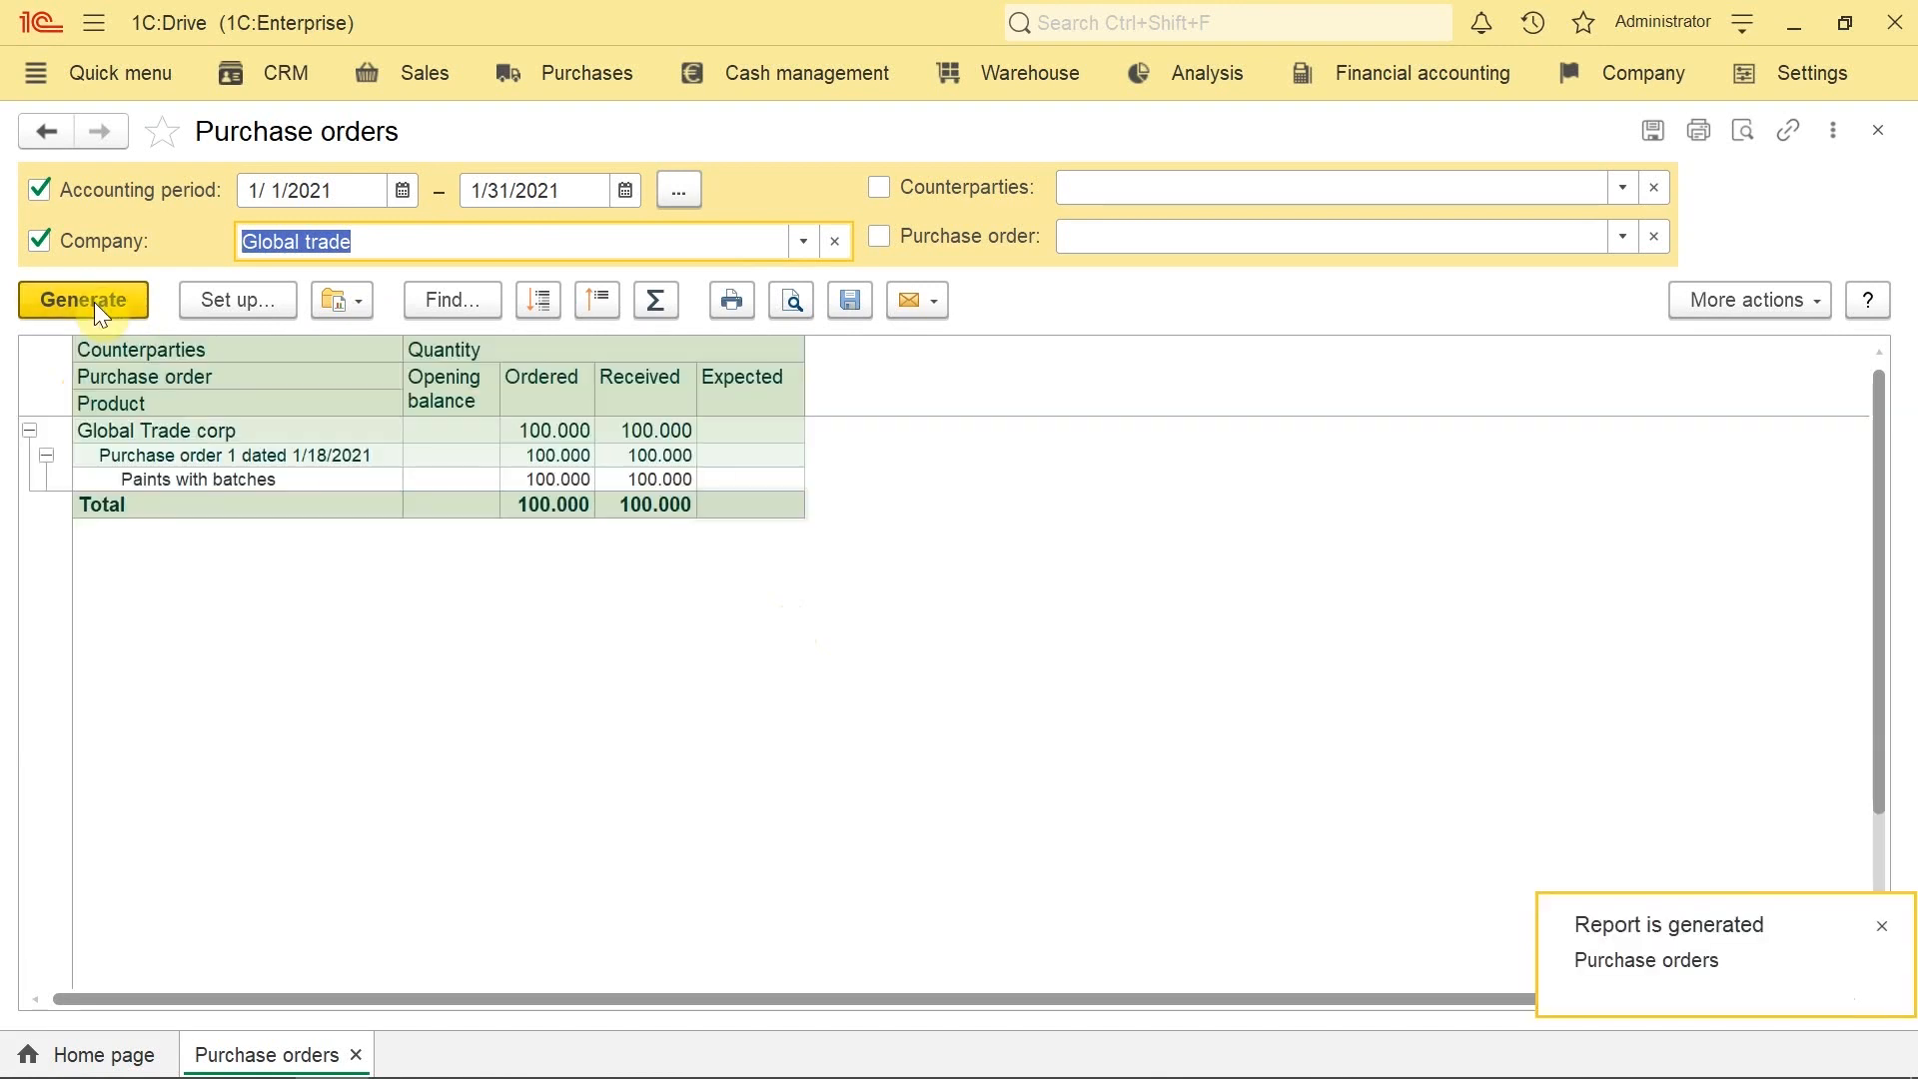
{"action": "left_click", "coordinate": [149, 458]}
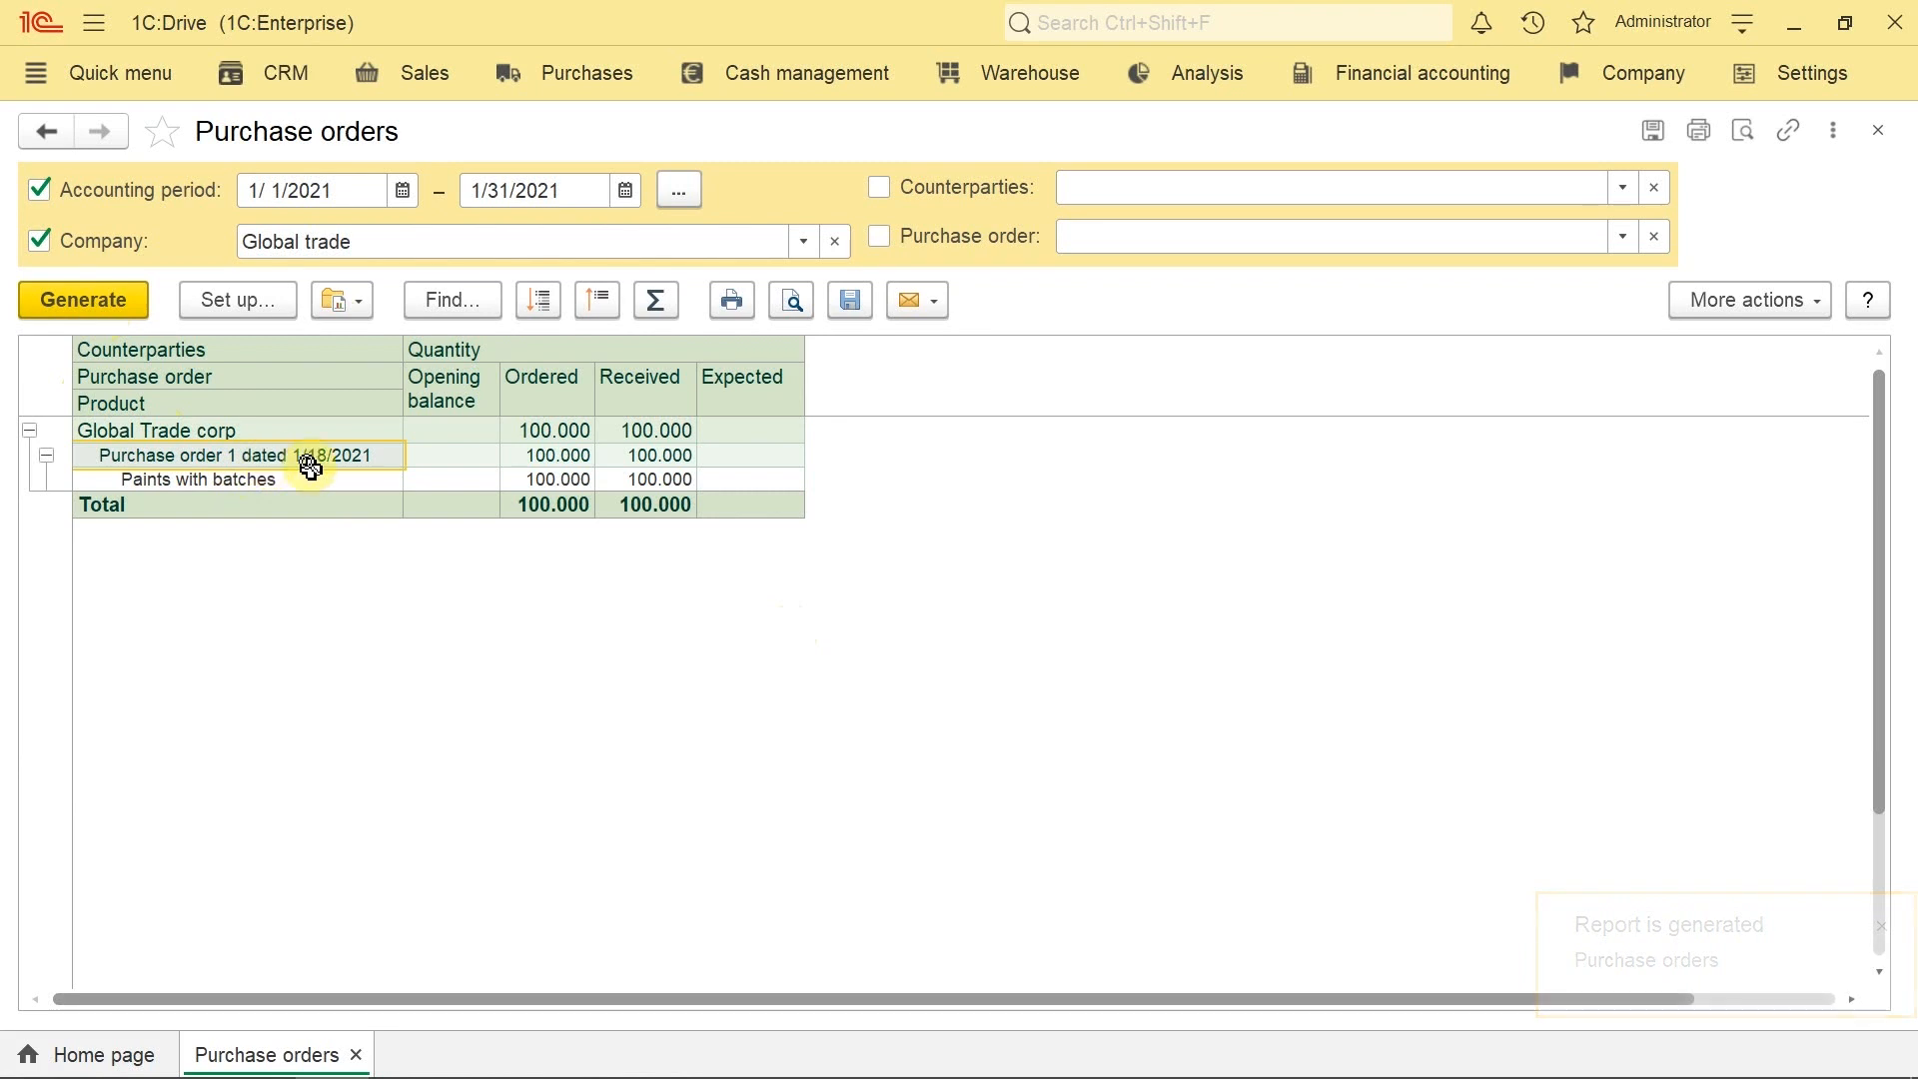
{"action": "left_click", "coordinate": [655, 461]}
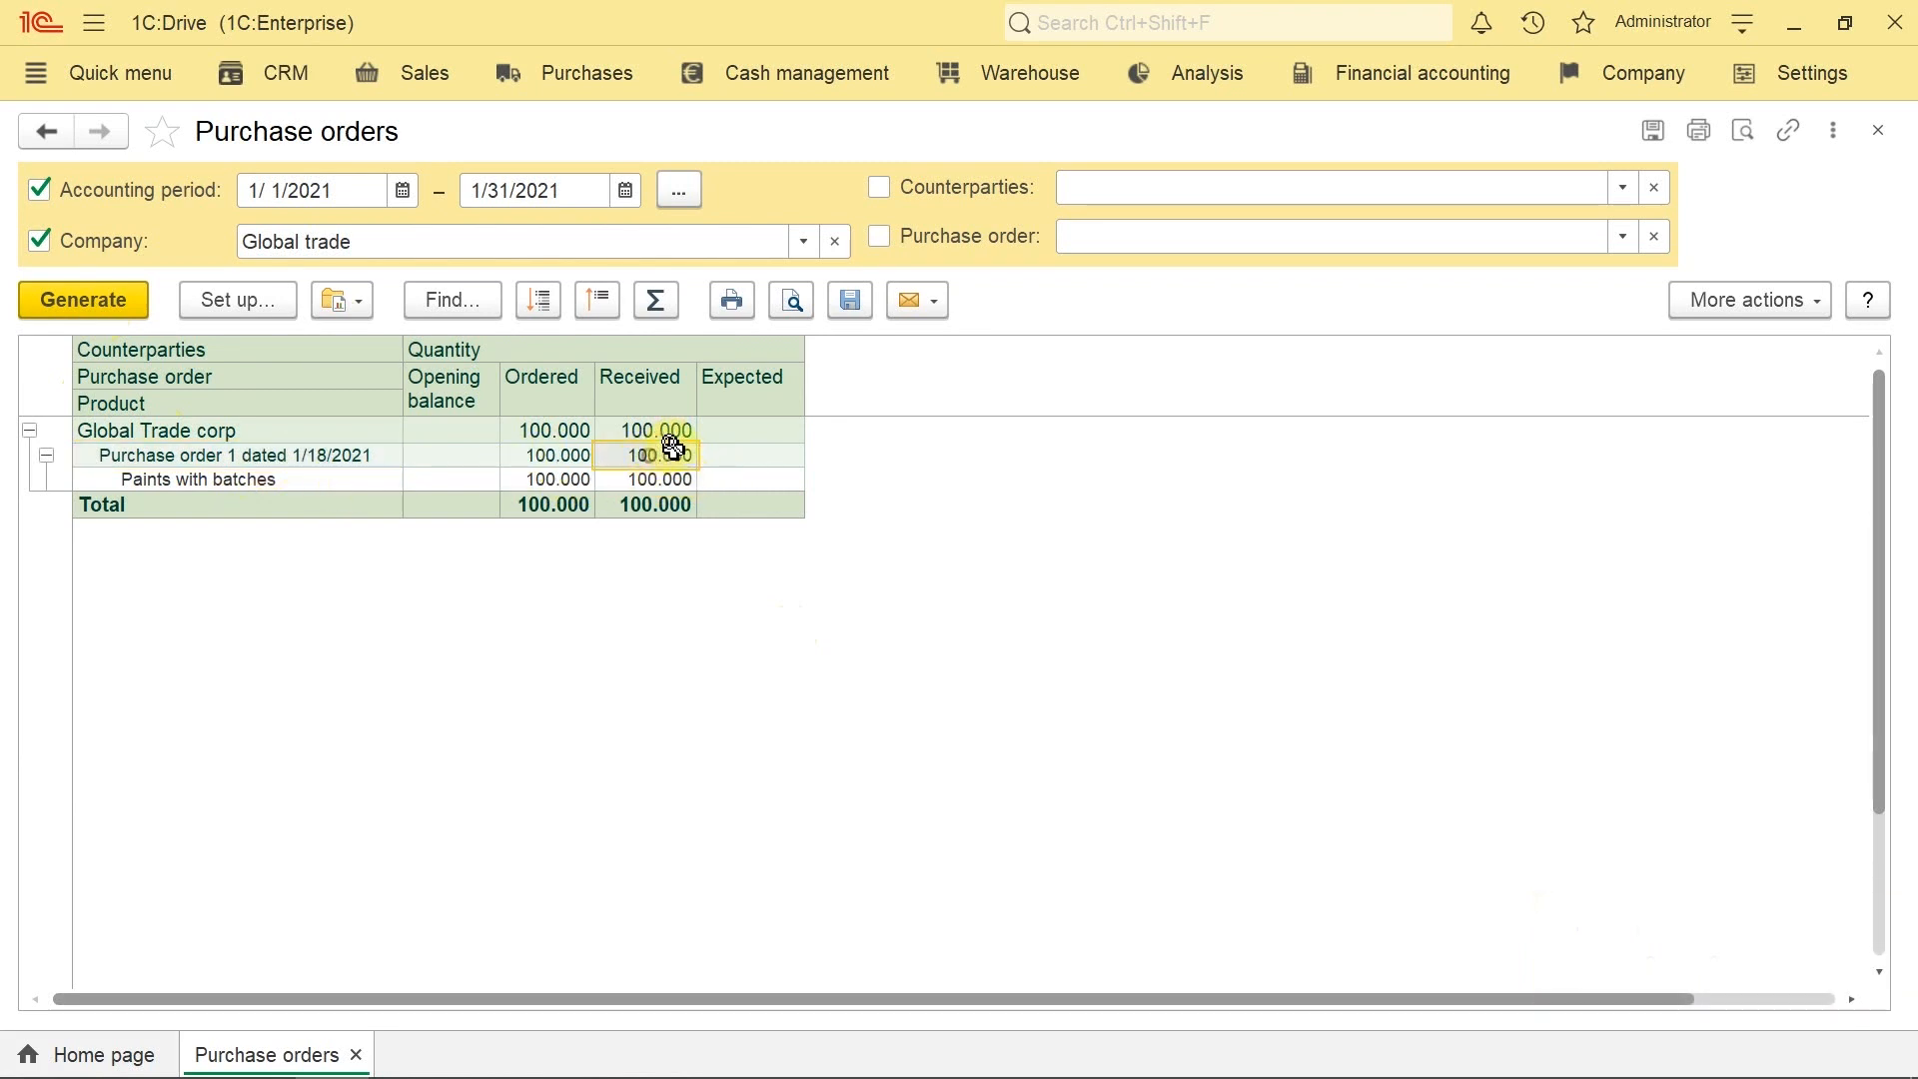
Step: Open Purchase order 1 dated 1/18/2021 from the report, copy it, post the copy, and close both orders
{"action": "left_click", "coordinate": [289, 453]}
{"action": "double_click", "coordinate": [290, 453]}
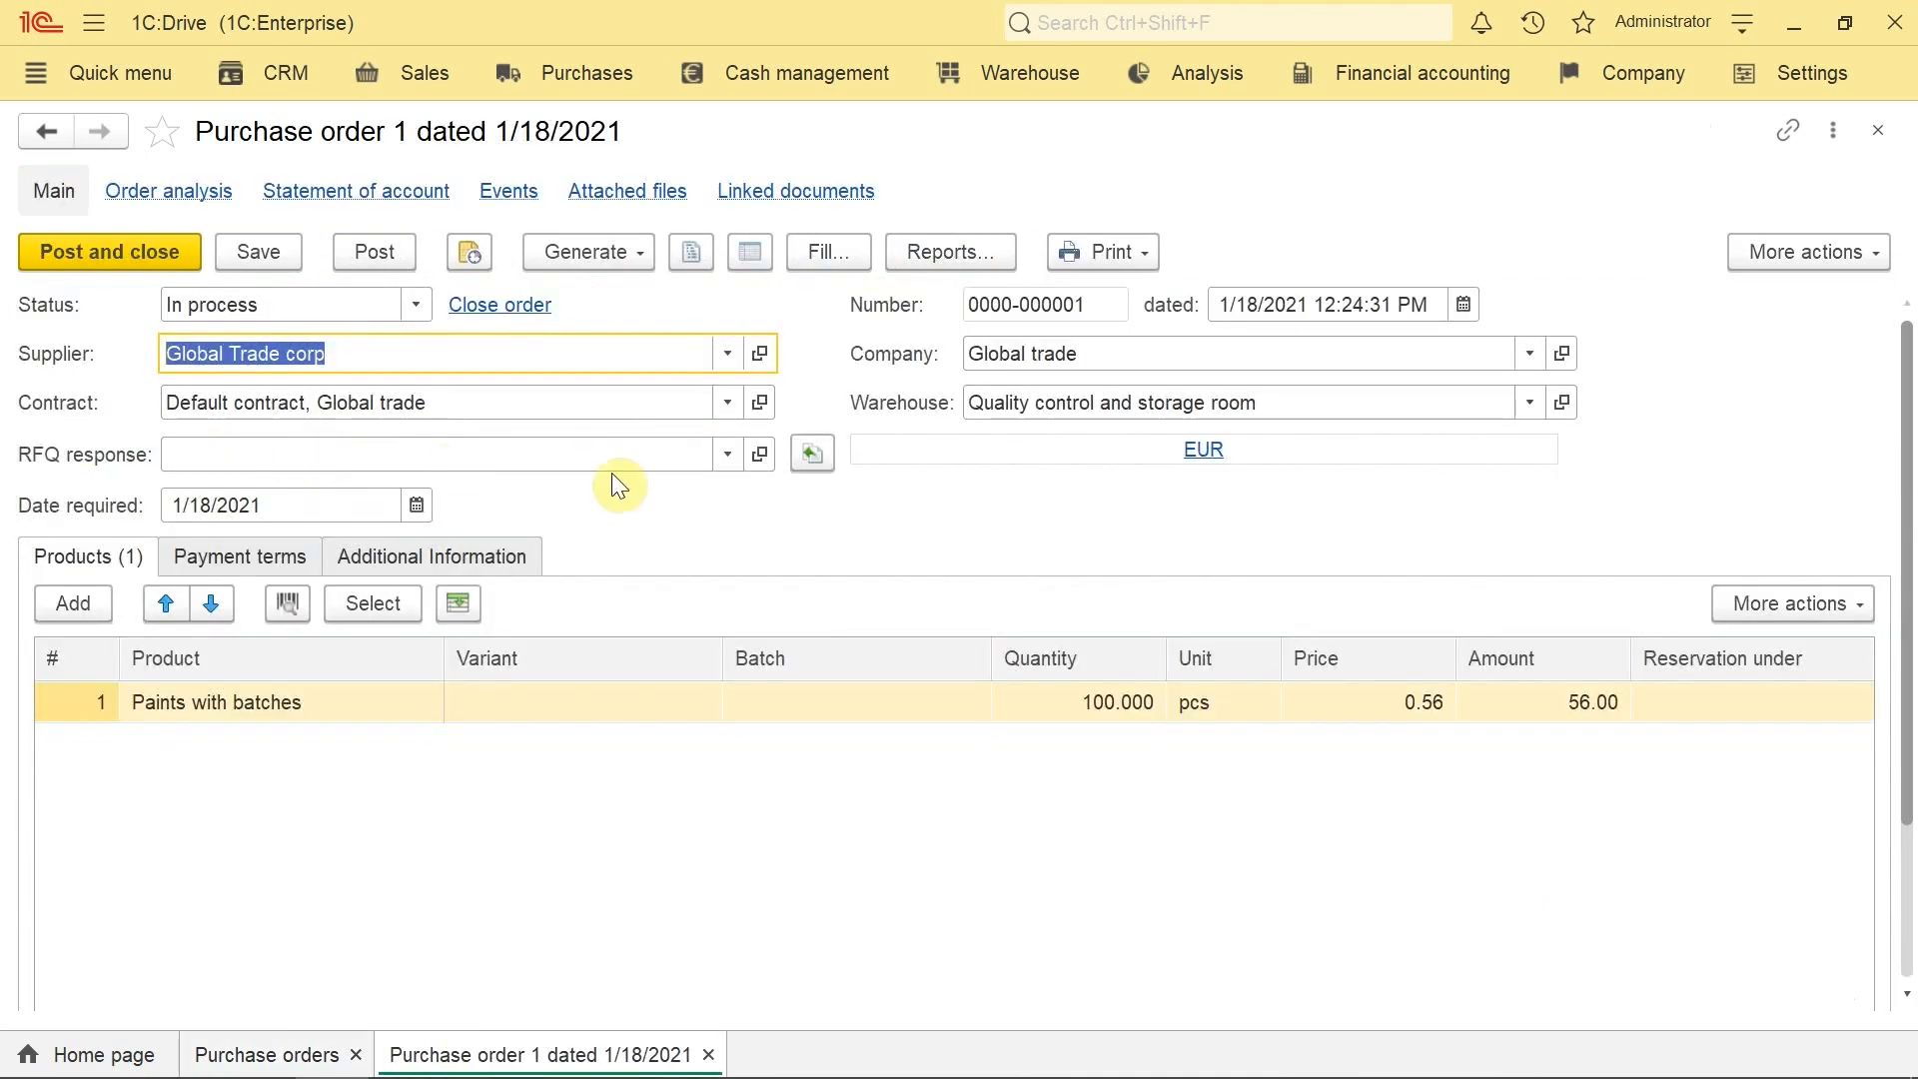
{"action": "left_click", "coordinate": [1765, 254]}
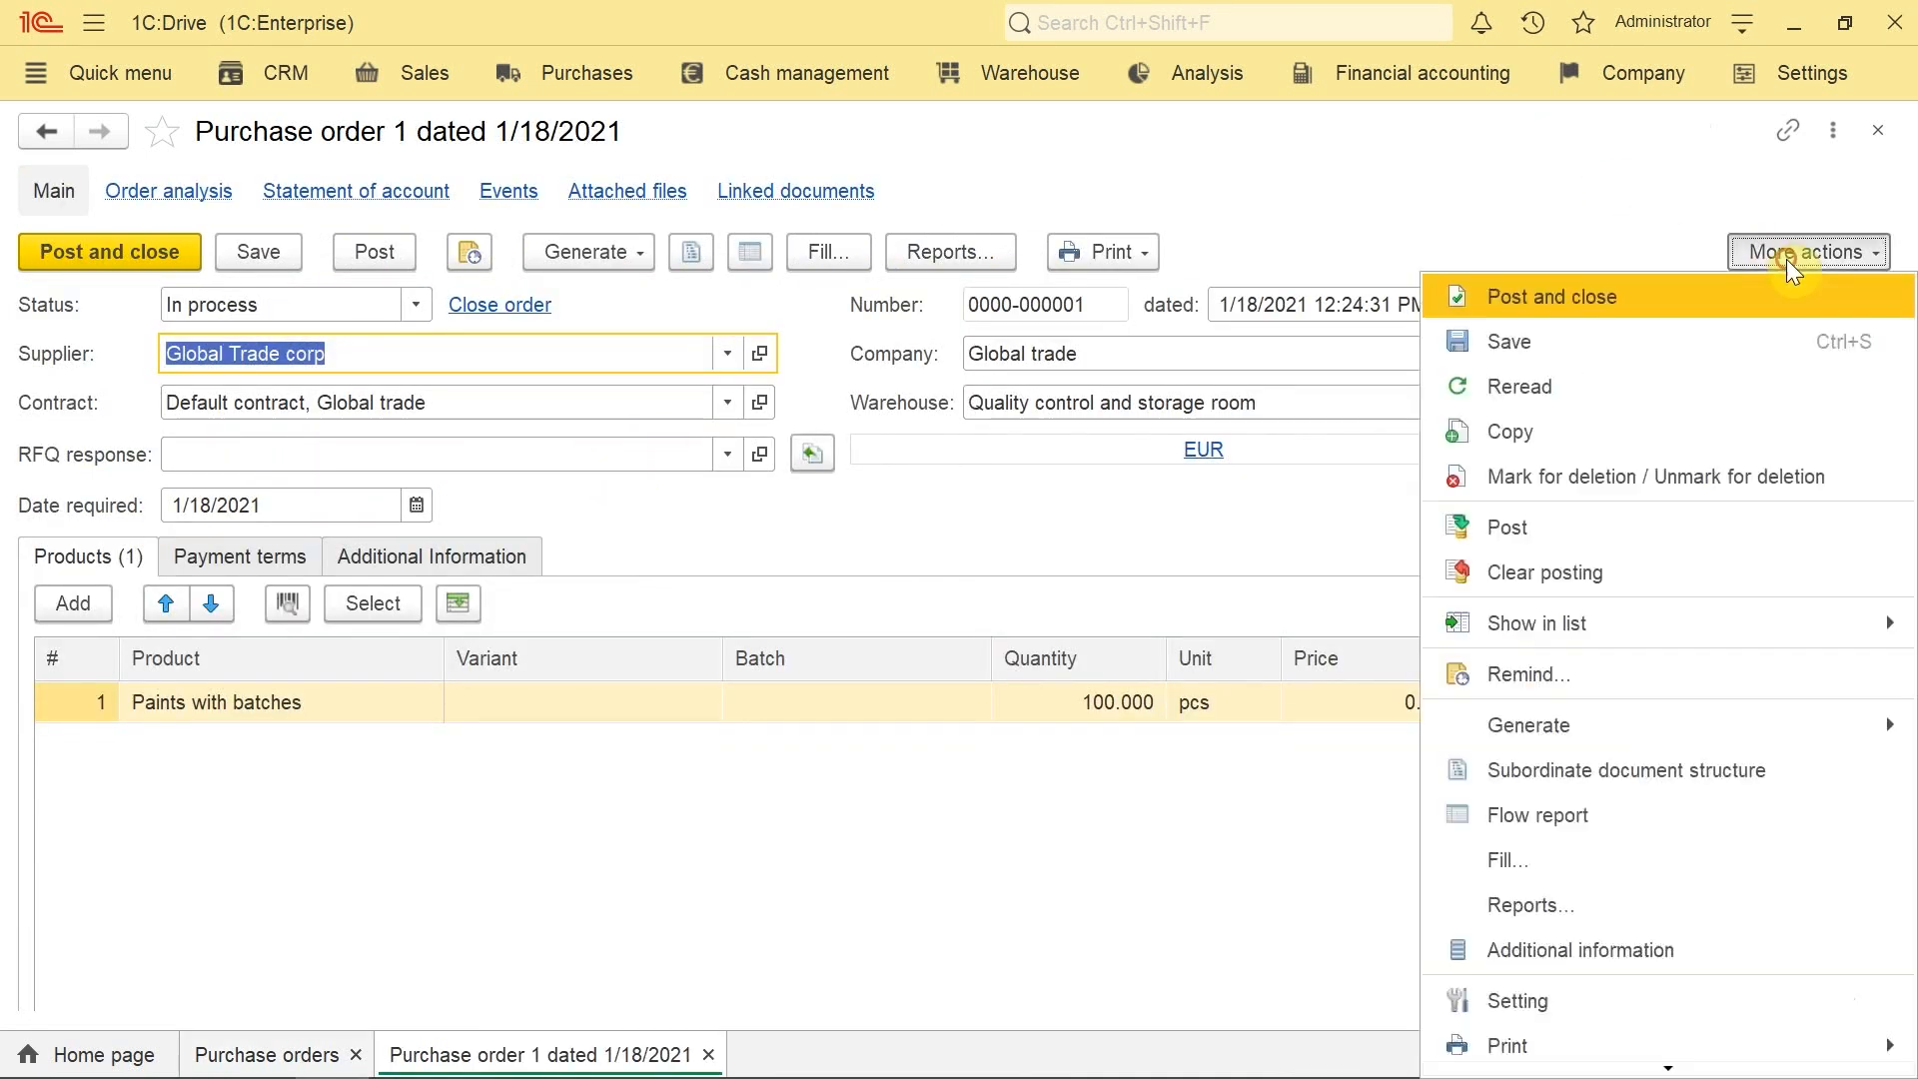
{"action": "left_click", "coordinate": [1632, 430]}
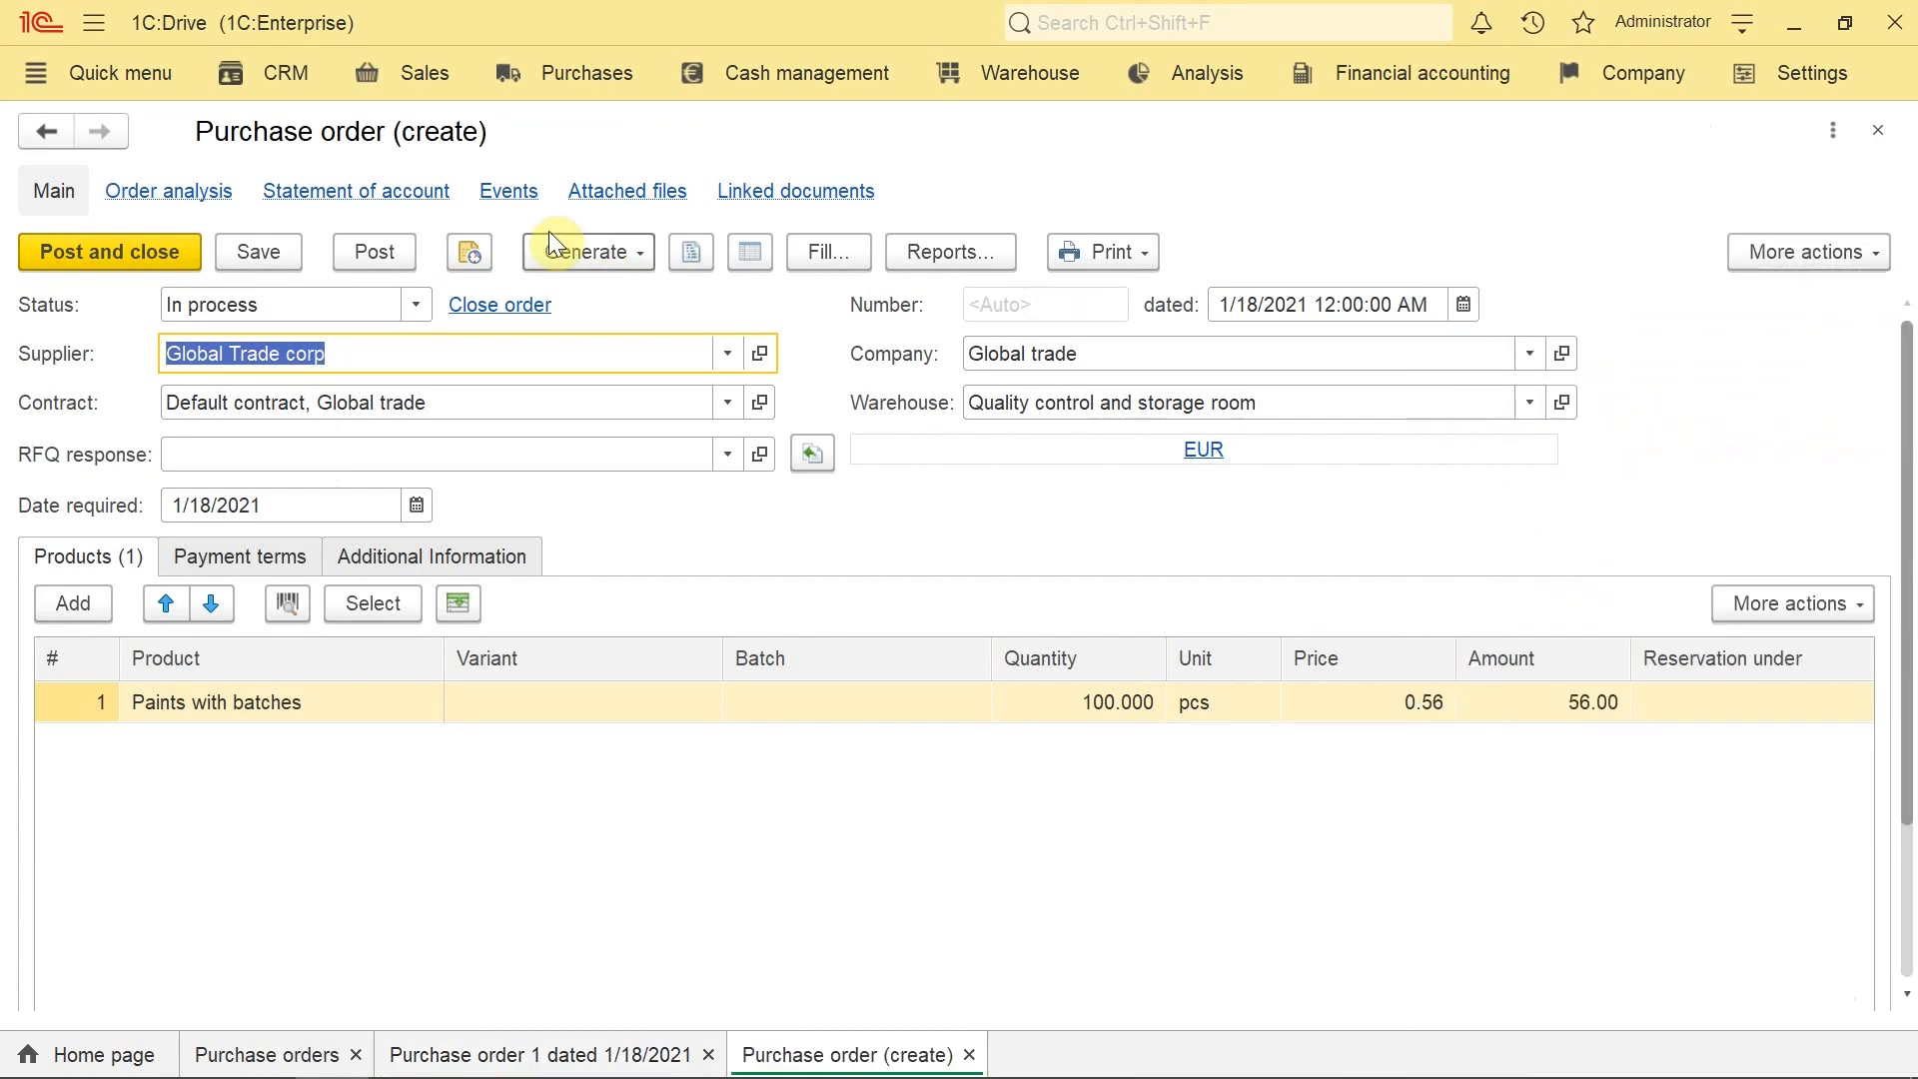
{"action": "left_click", "coordinate": [375, 251]}
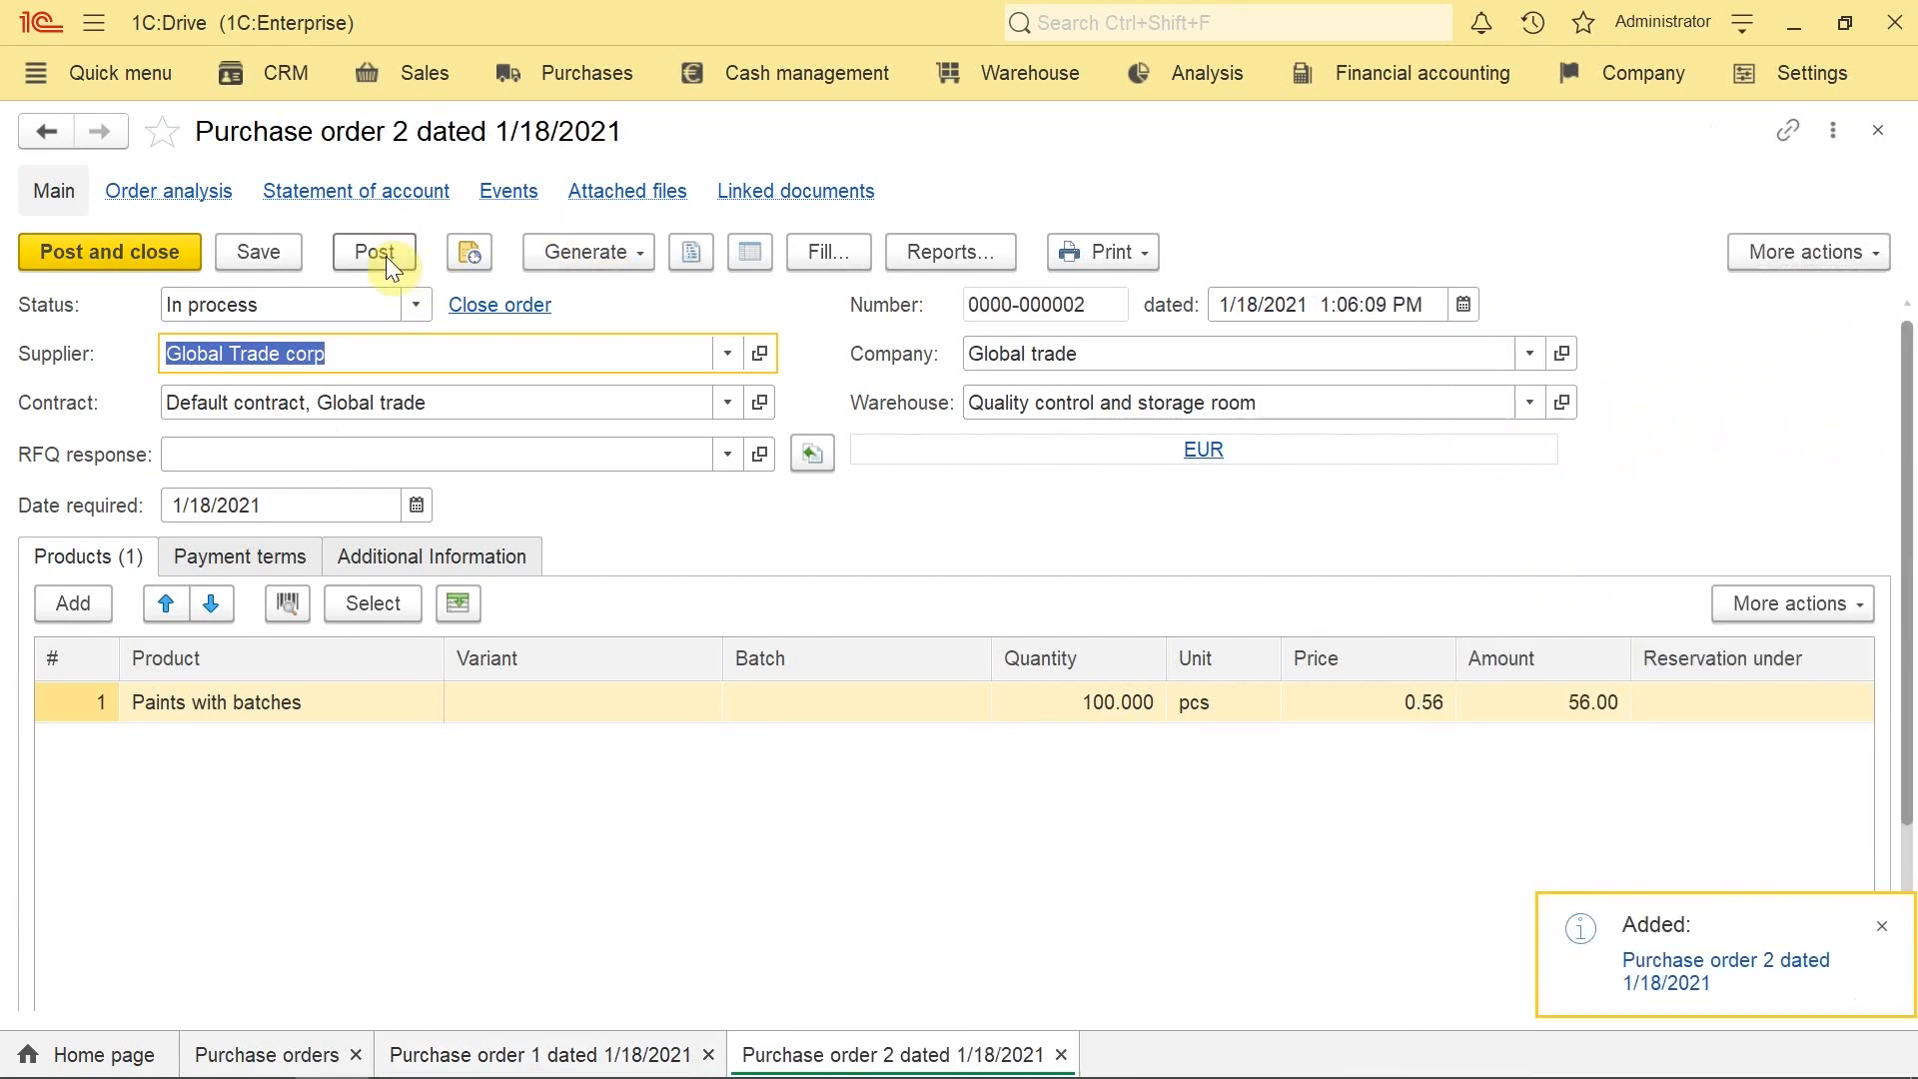
{"action": "left_click", "coordinate": [1878, 132]}
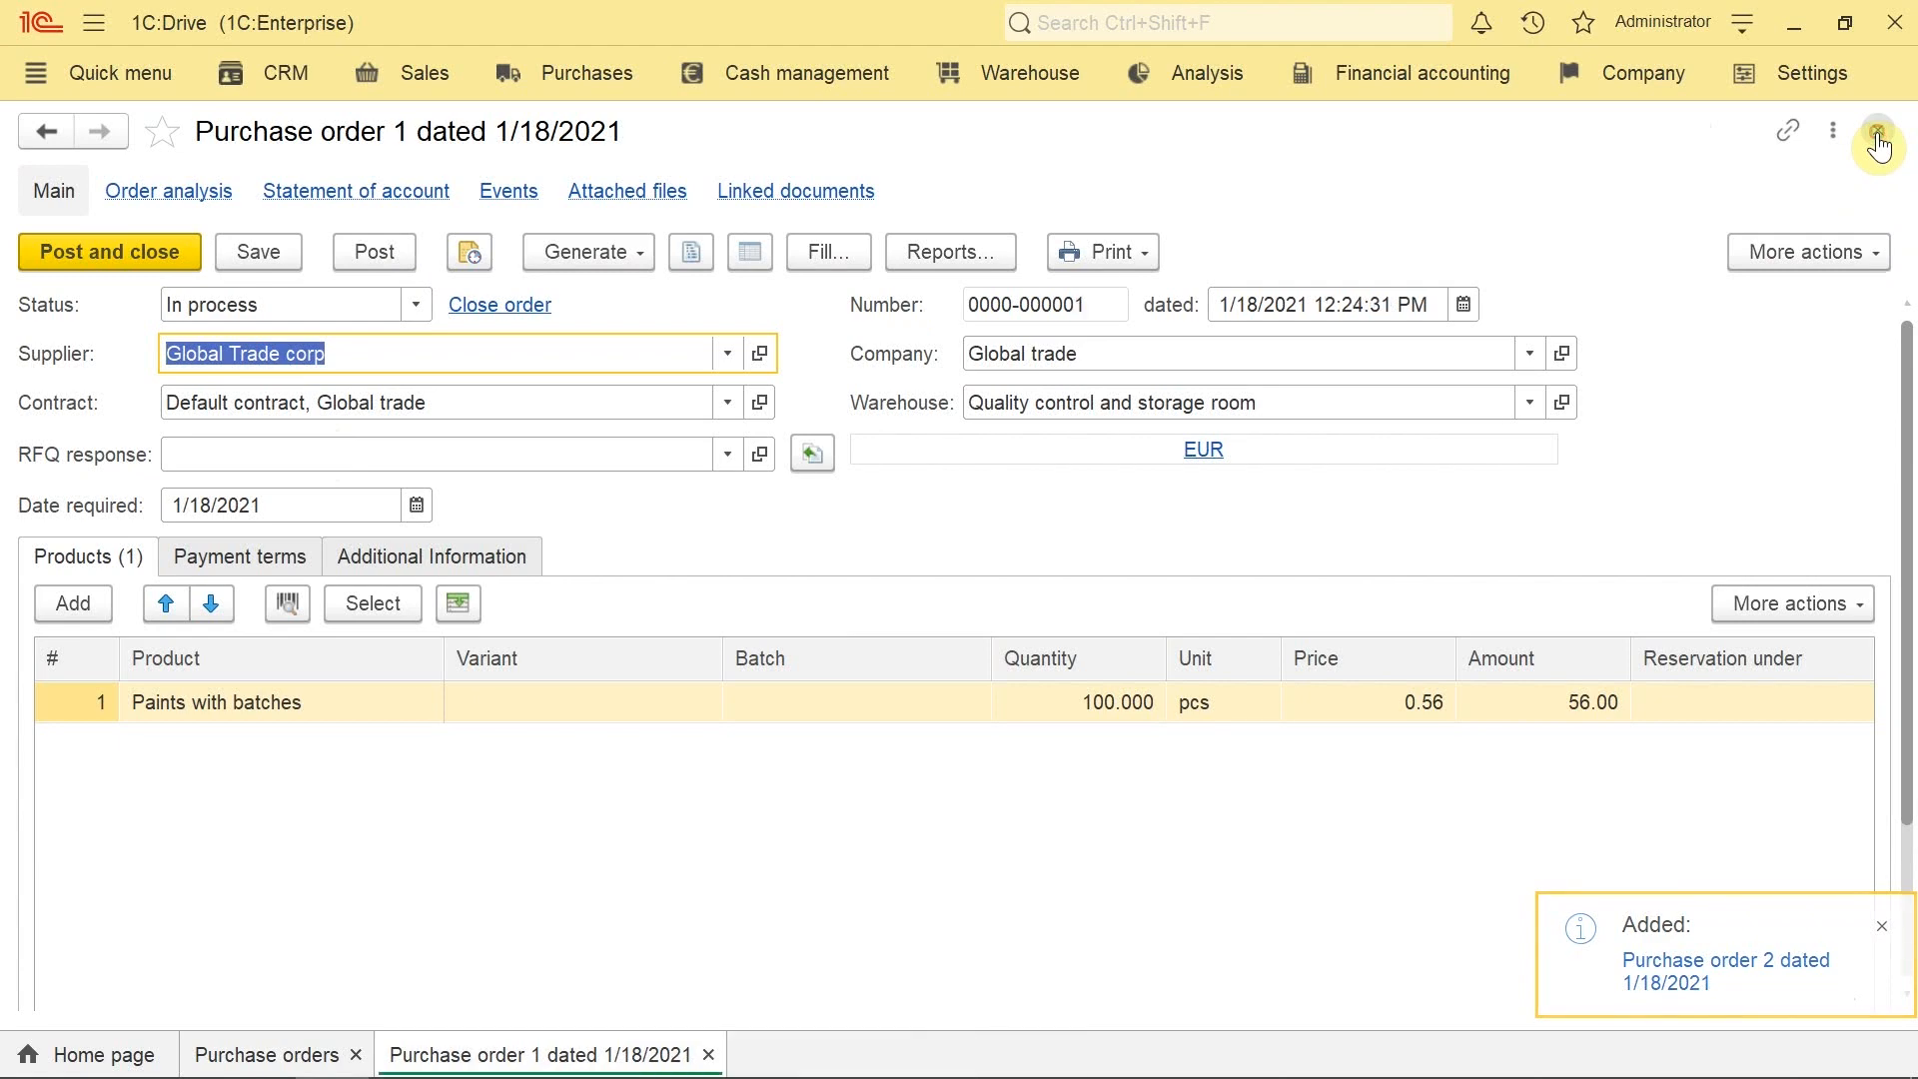
{"action": "left_click", "coordinate": [1877, 132]}
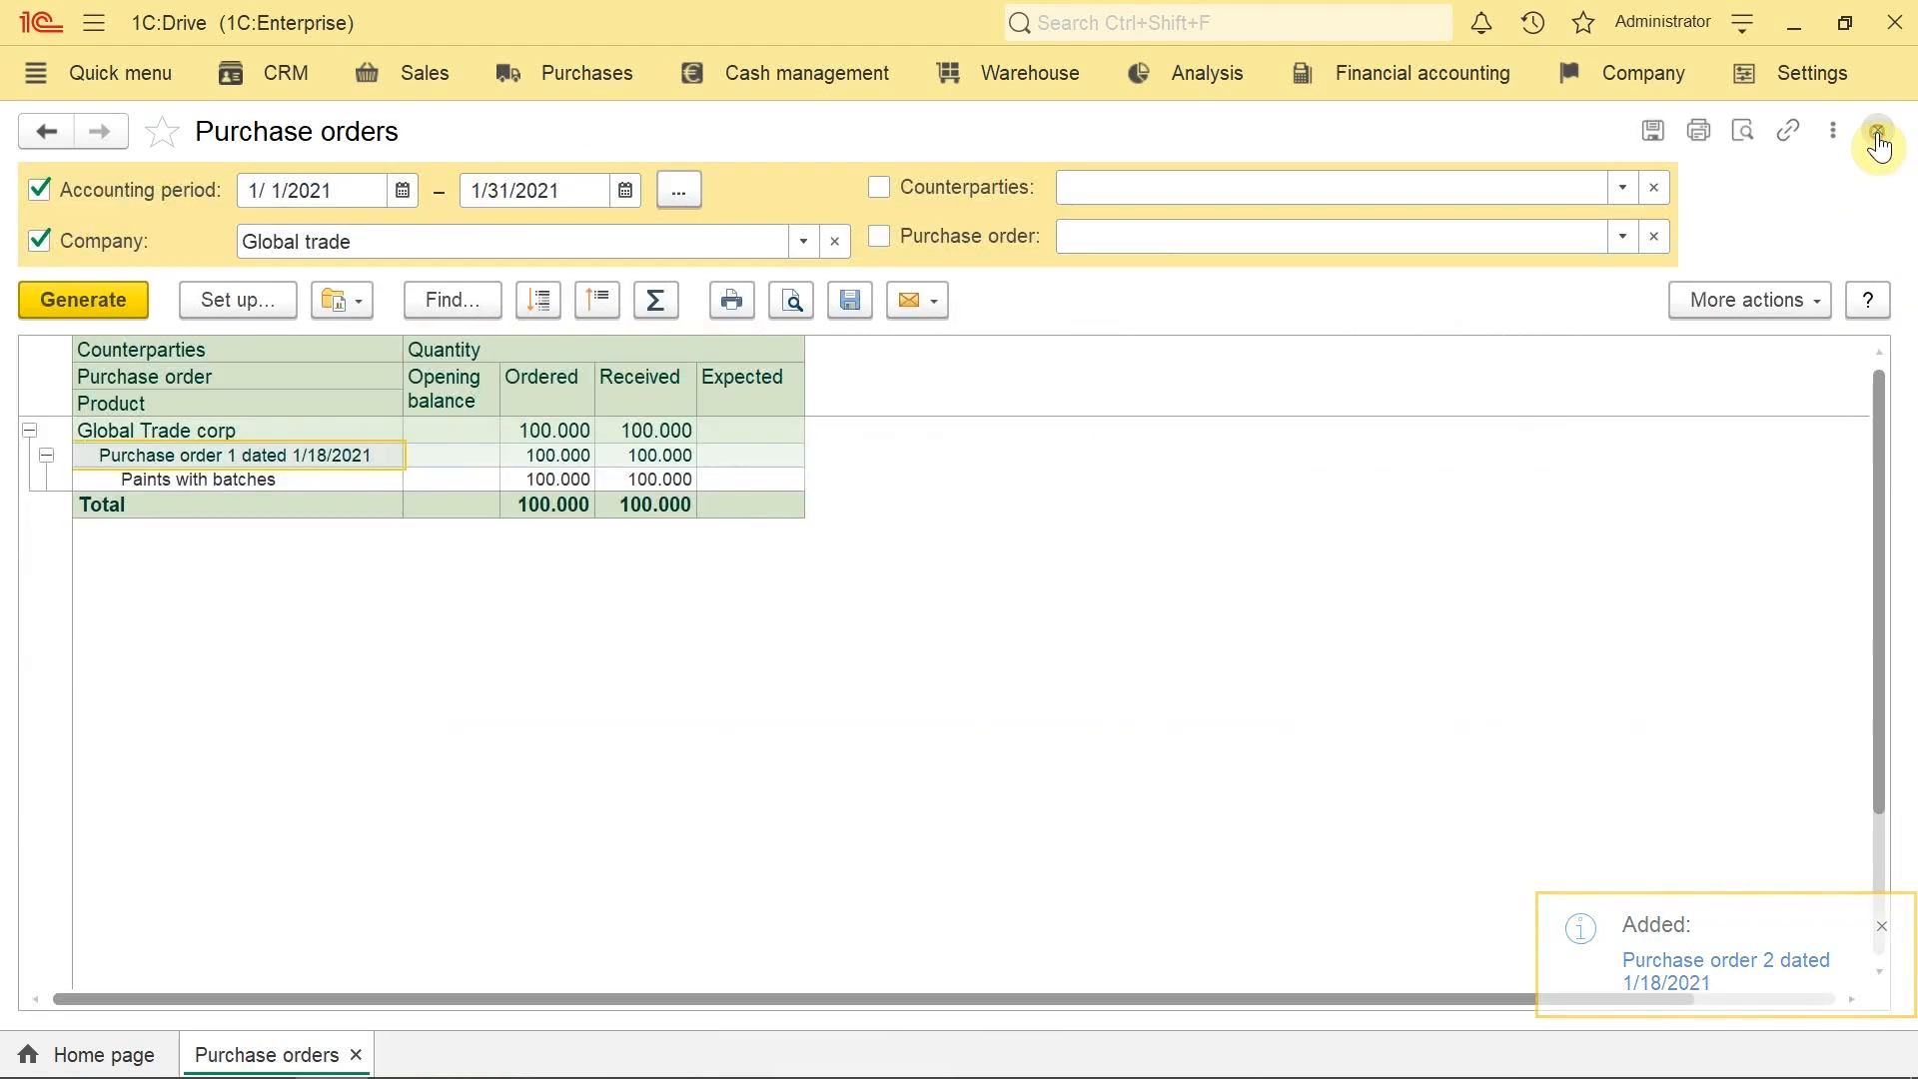
Step: Regenerate the Purchase orders statement, check the expected quantity for Purchase order 2, and close the report
{"action": "left_click", "coordinate": [81, 303]}
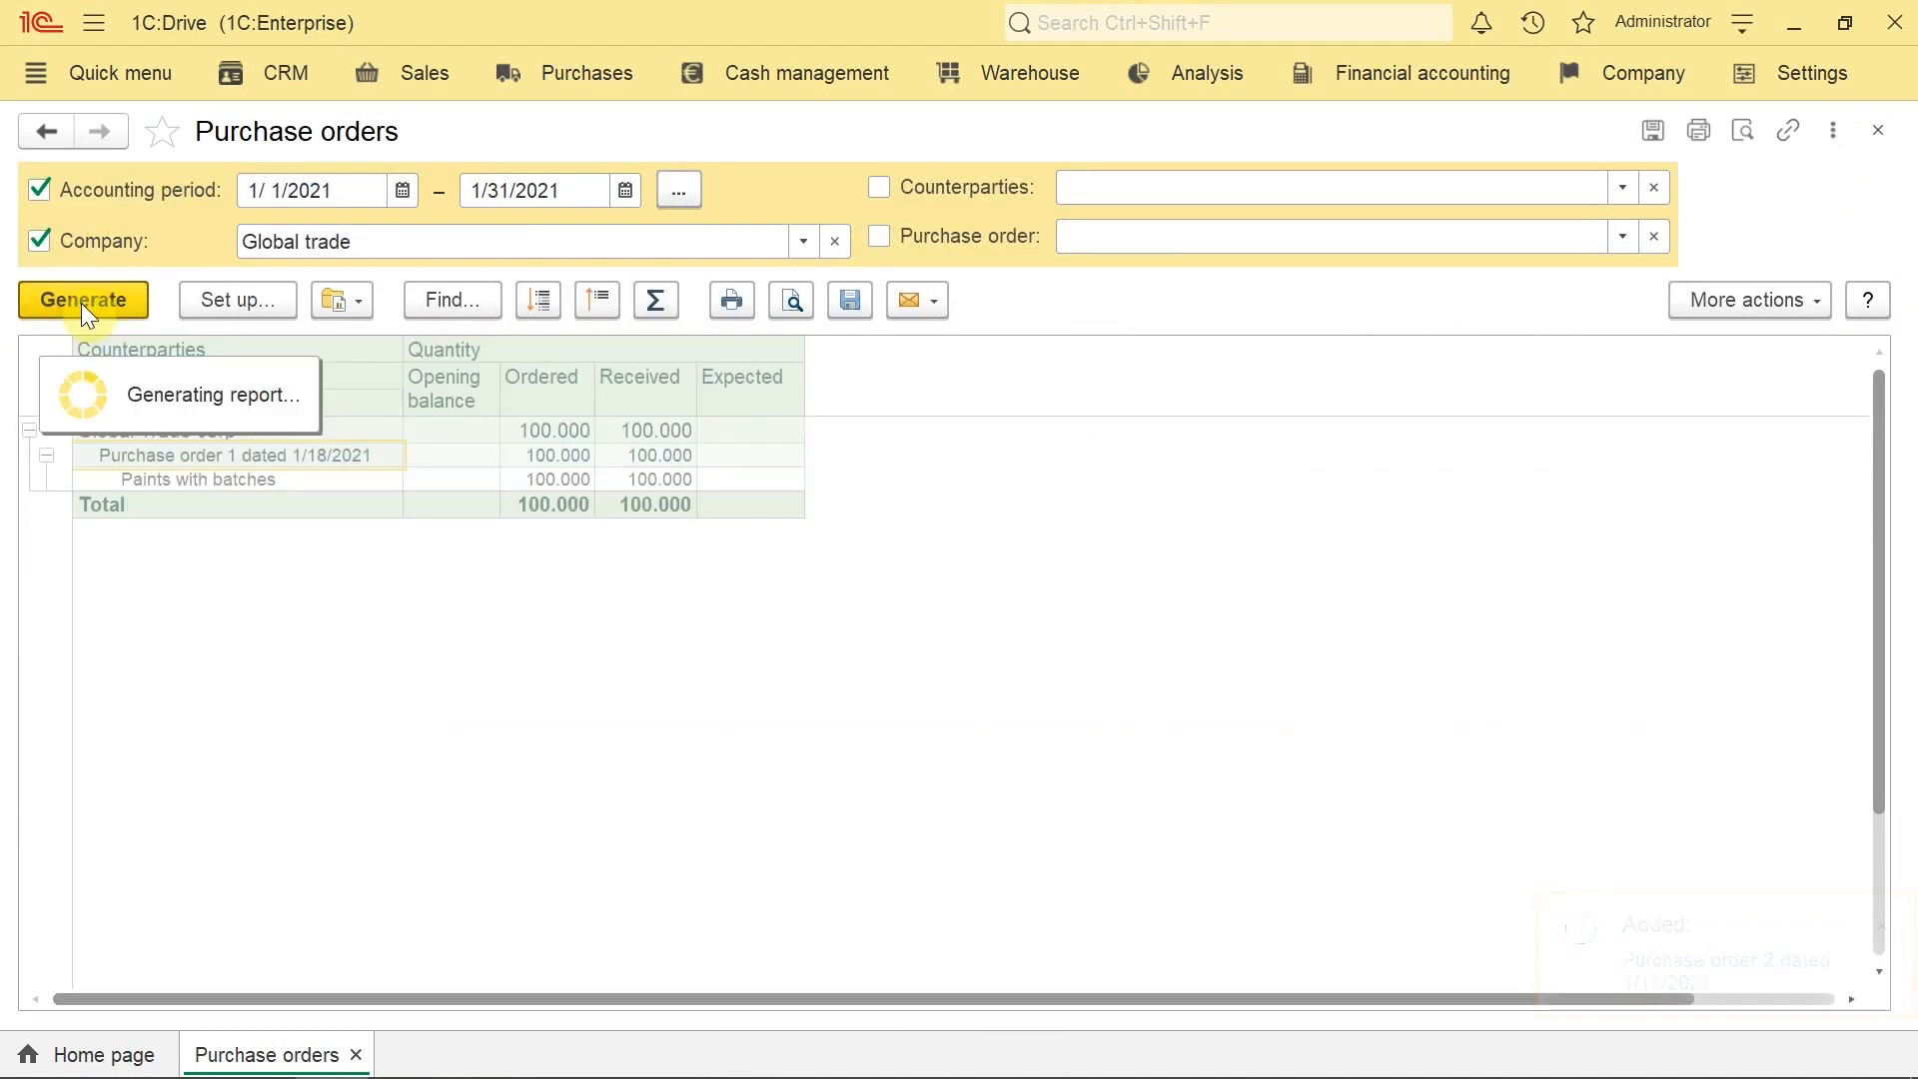
{"action": "left_click", "coordinate": [206, 502]}
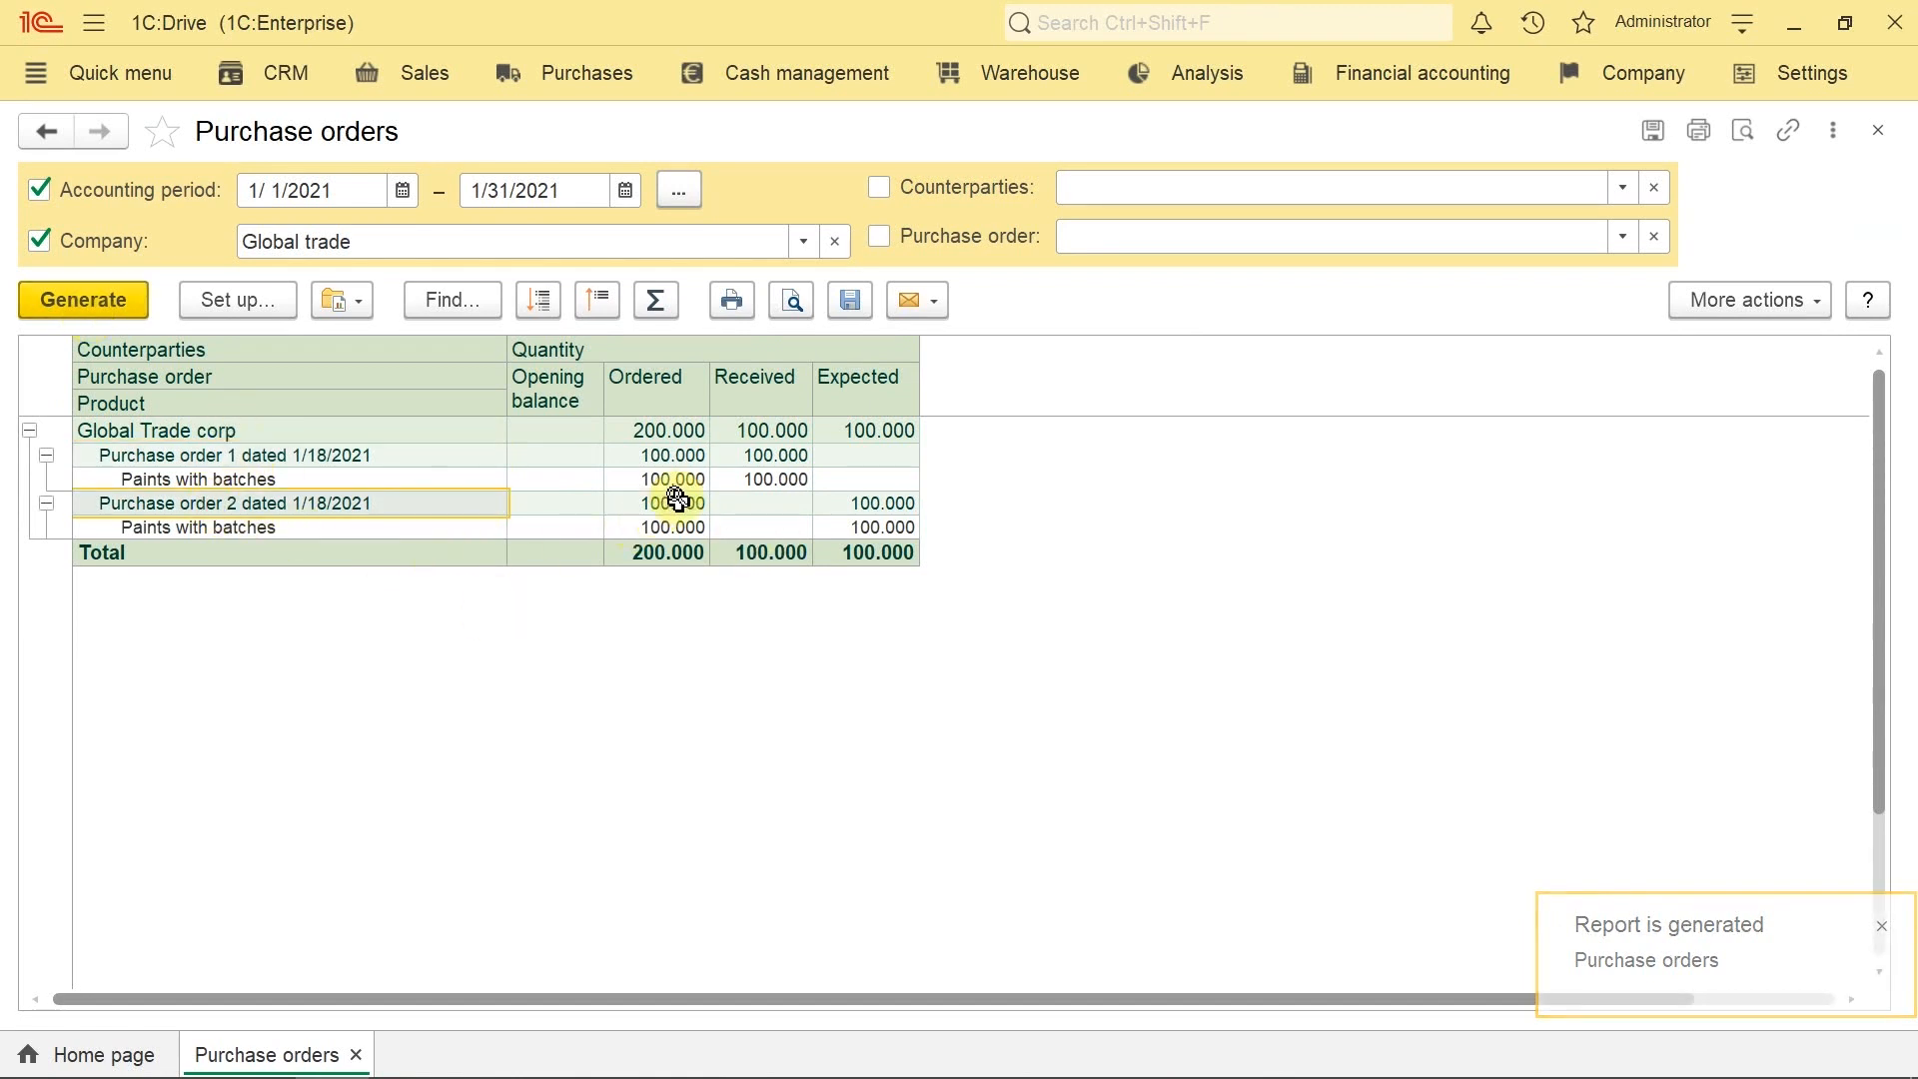
{"action": "left_click", "coordinate": [874, 502]}
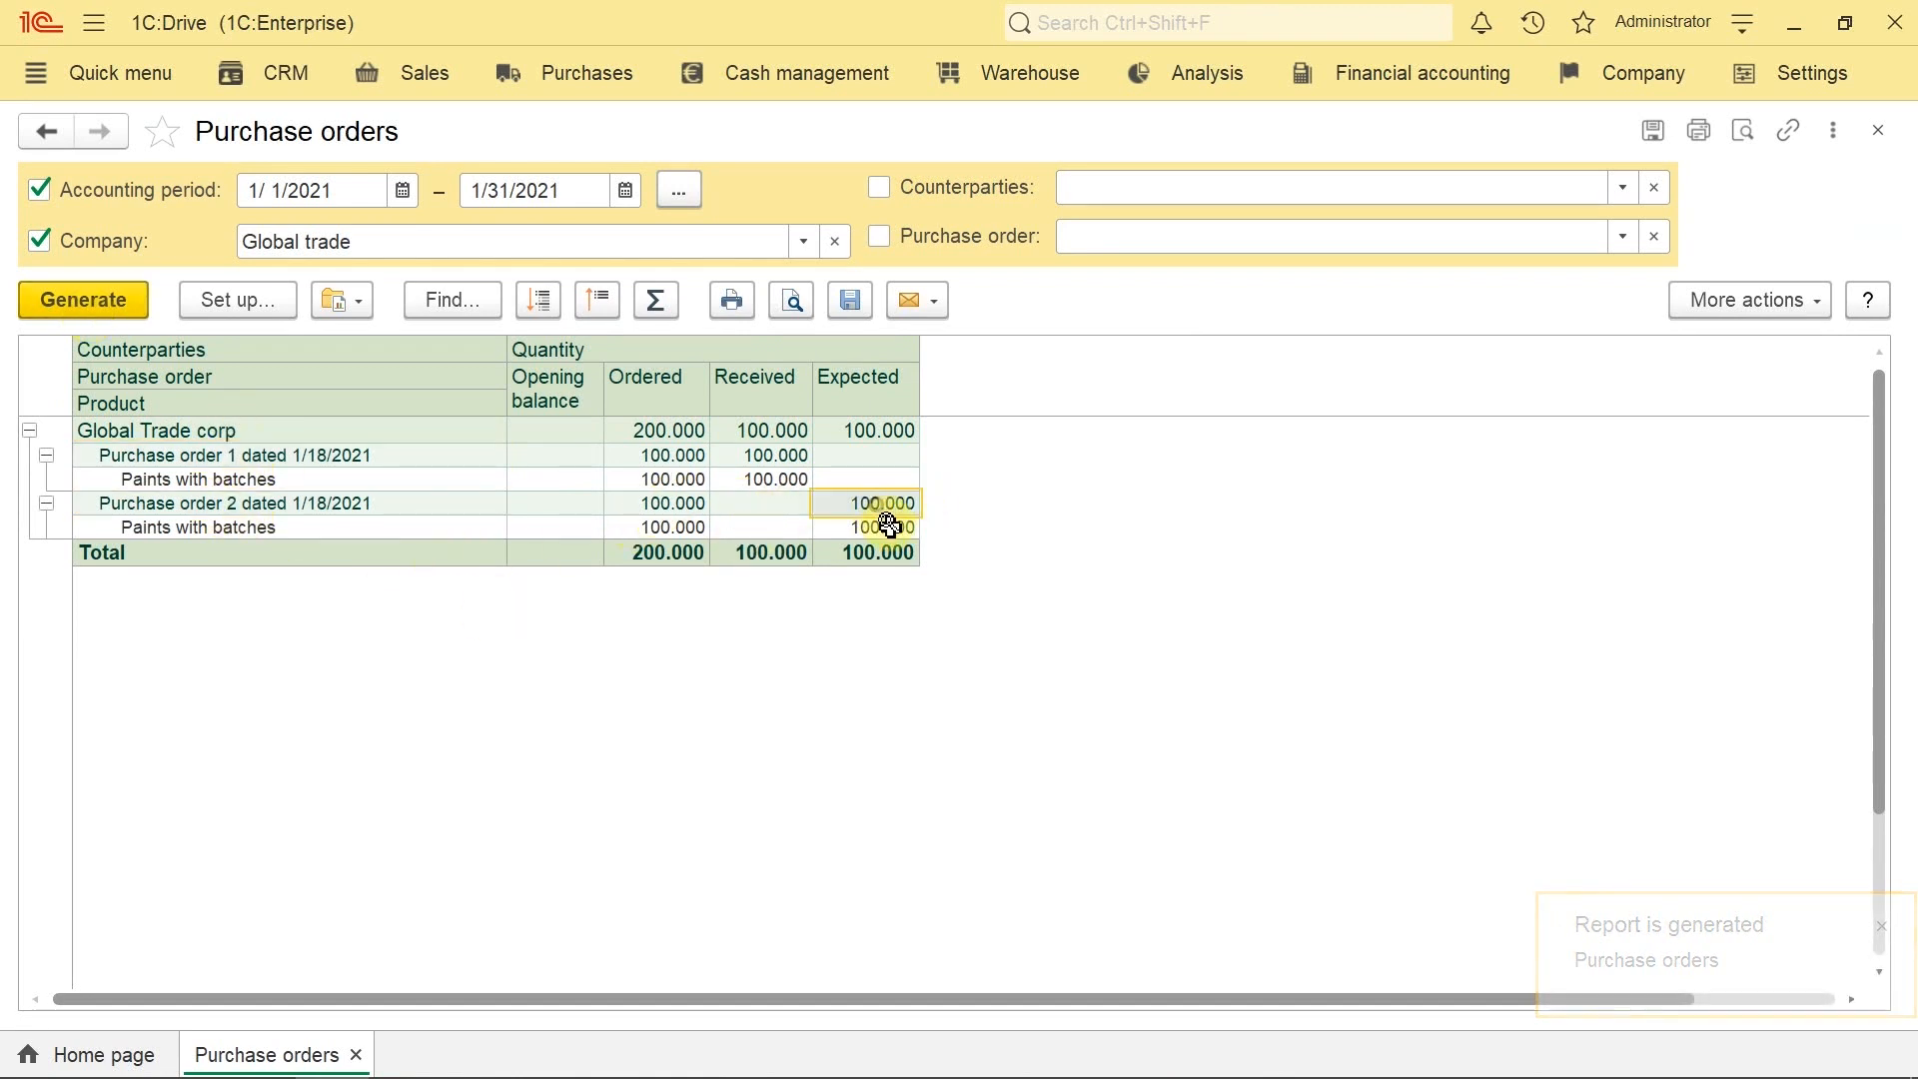
{"action": "left_click", "coordinate": [881, 526]}
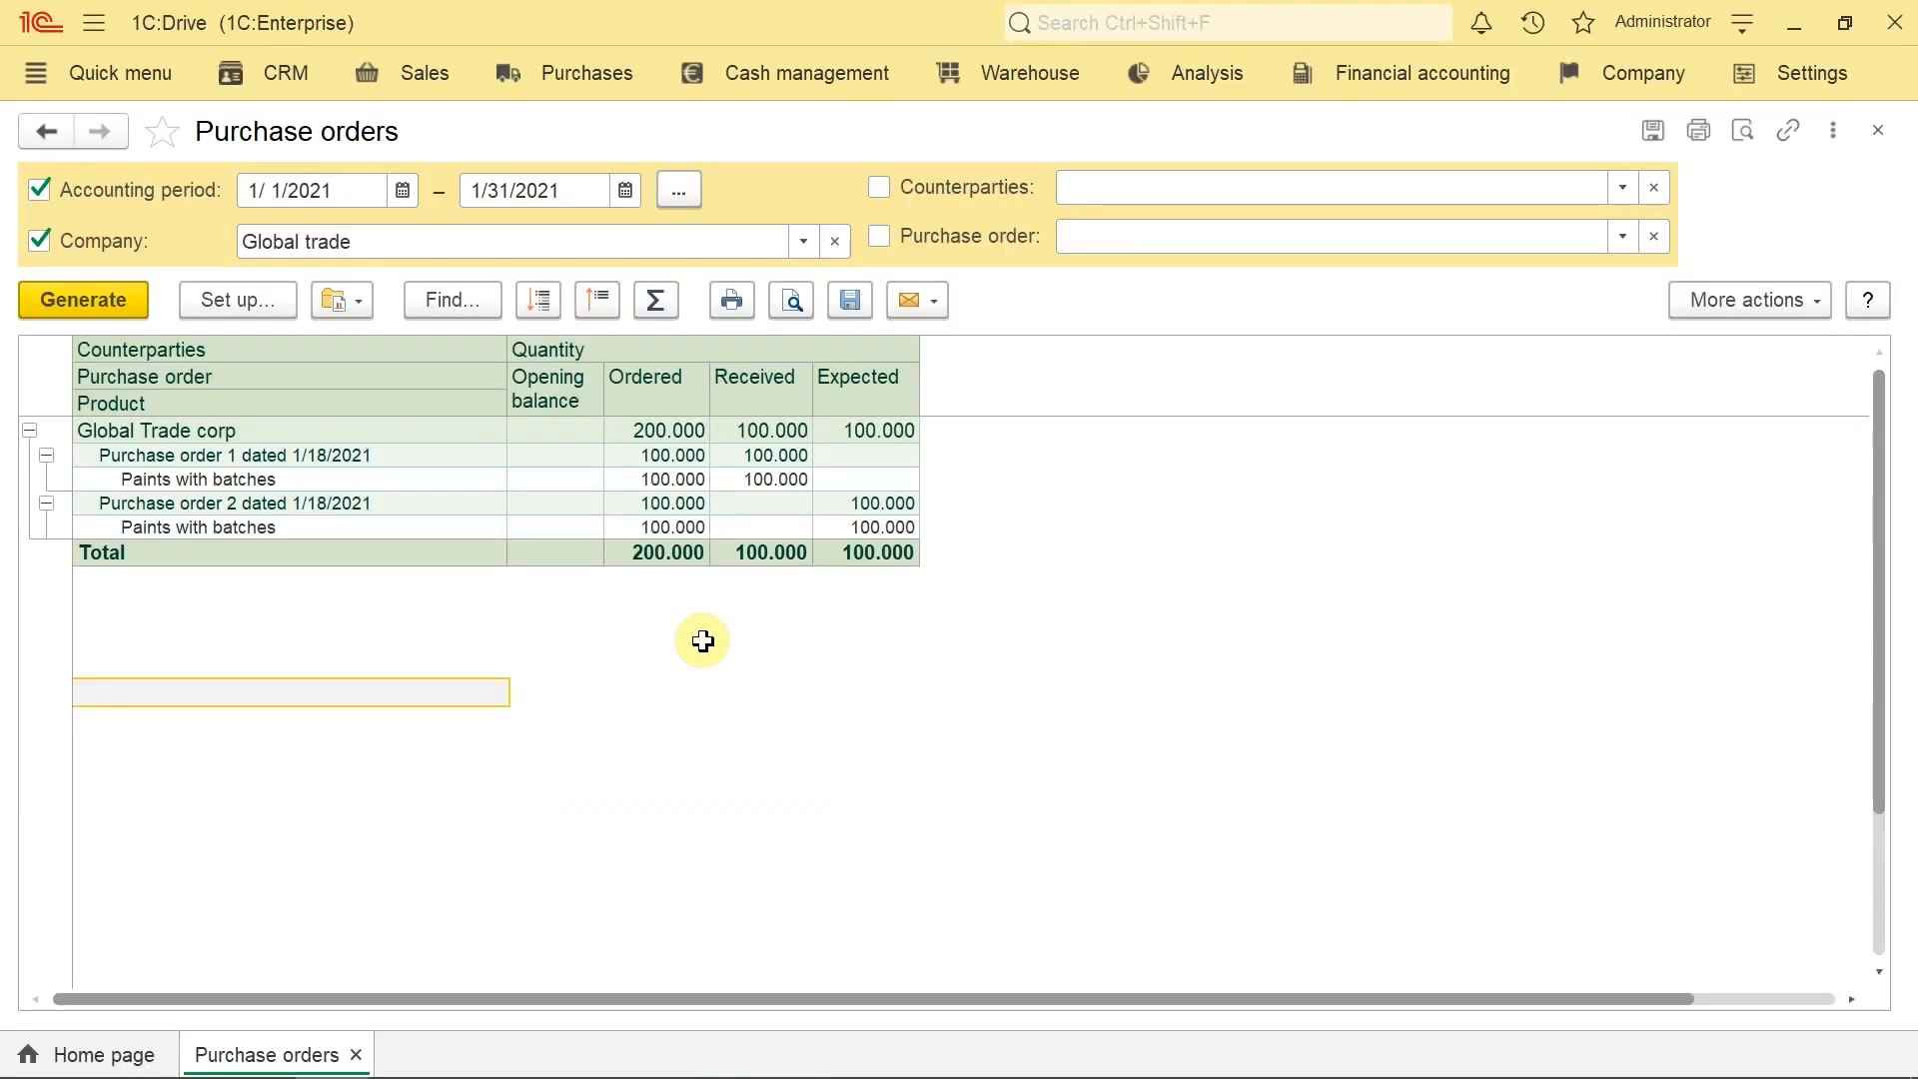
{"action": "left_click", "coordinate": [1878, 131]}
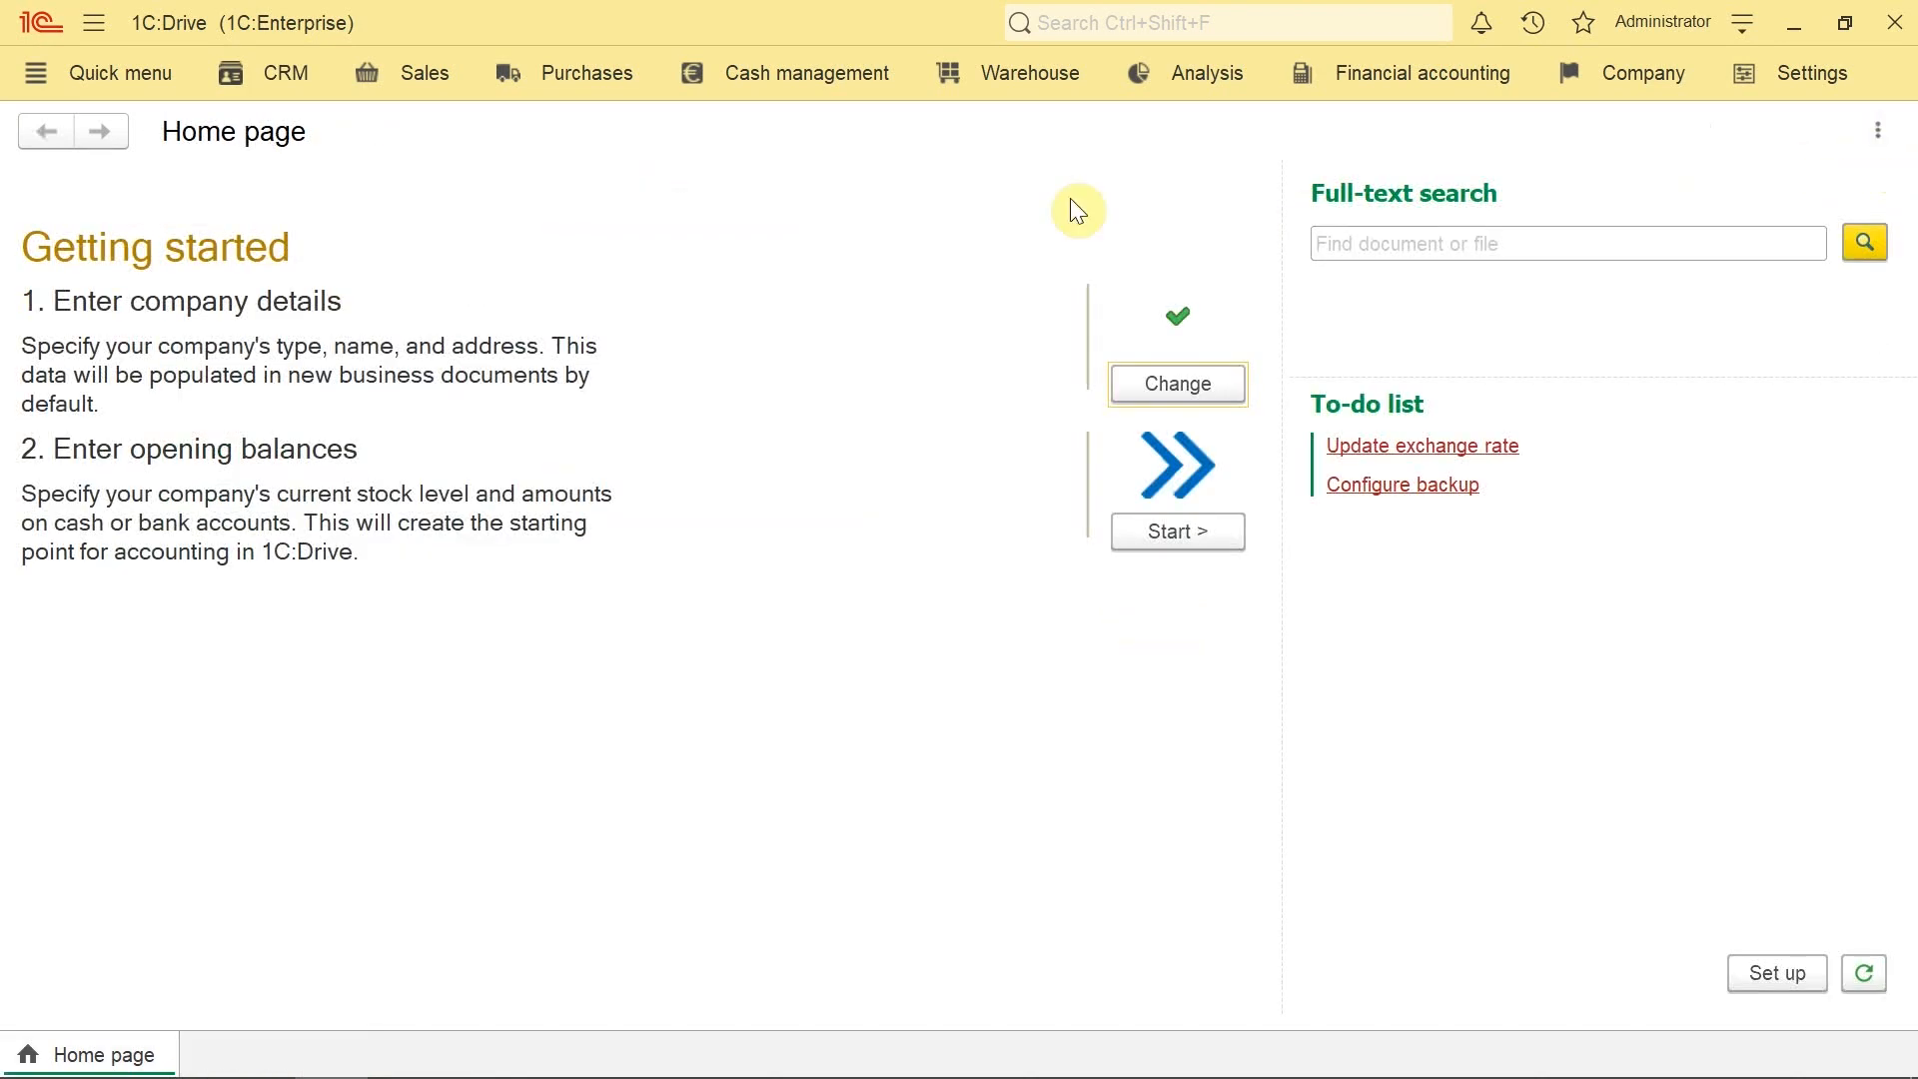
Step: Create a new bank payment with the supplier Global Trade corp
{"action": "left_click", "coordinate": [784, 74]}
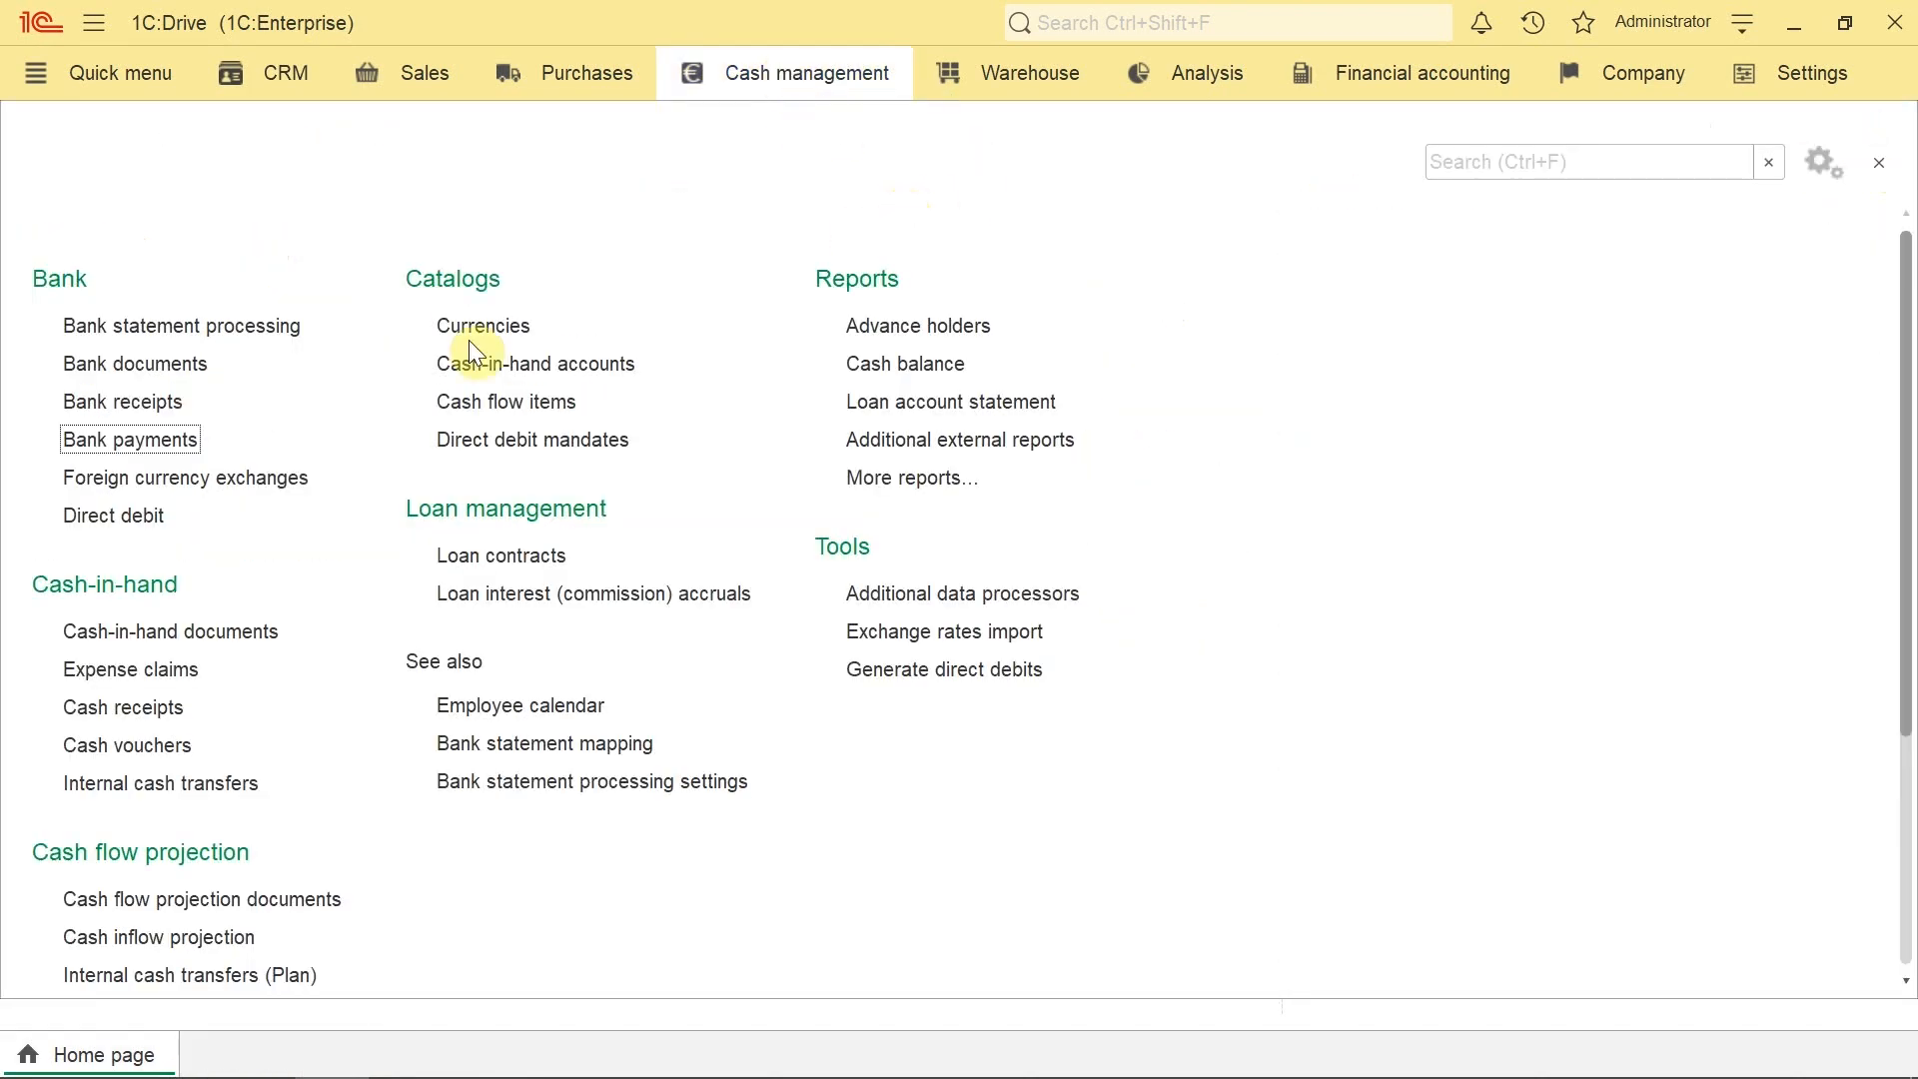
{"action": "left_click", "coordinate": [151, 440]}
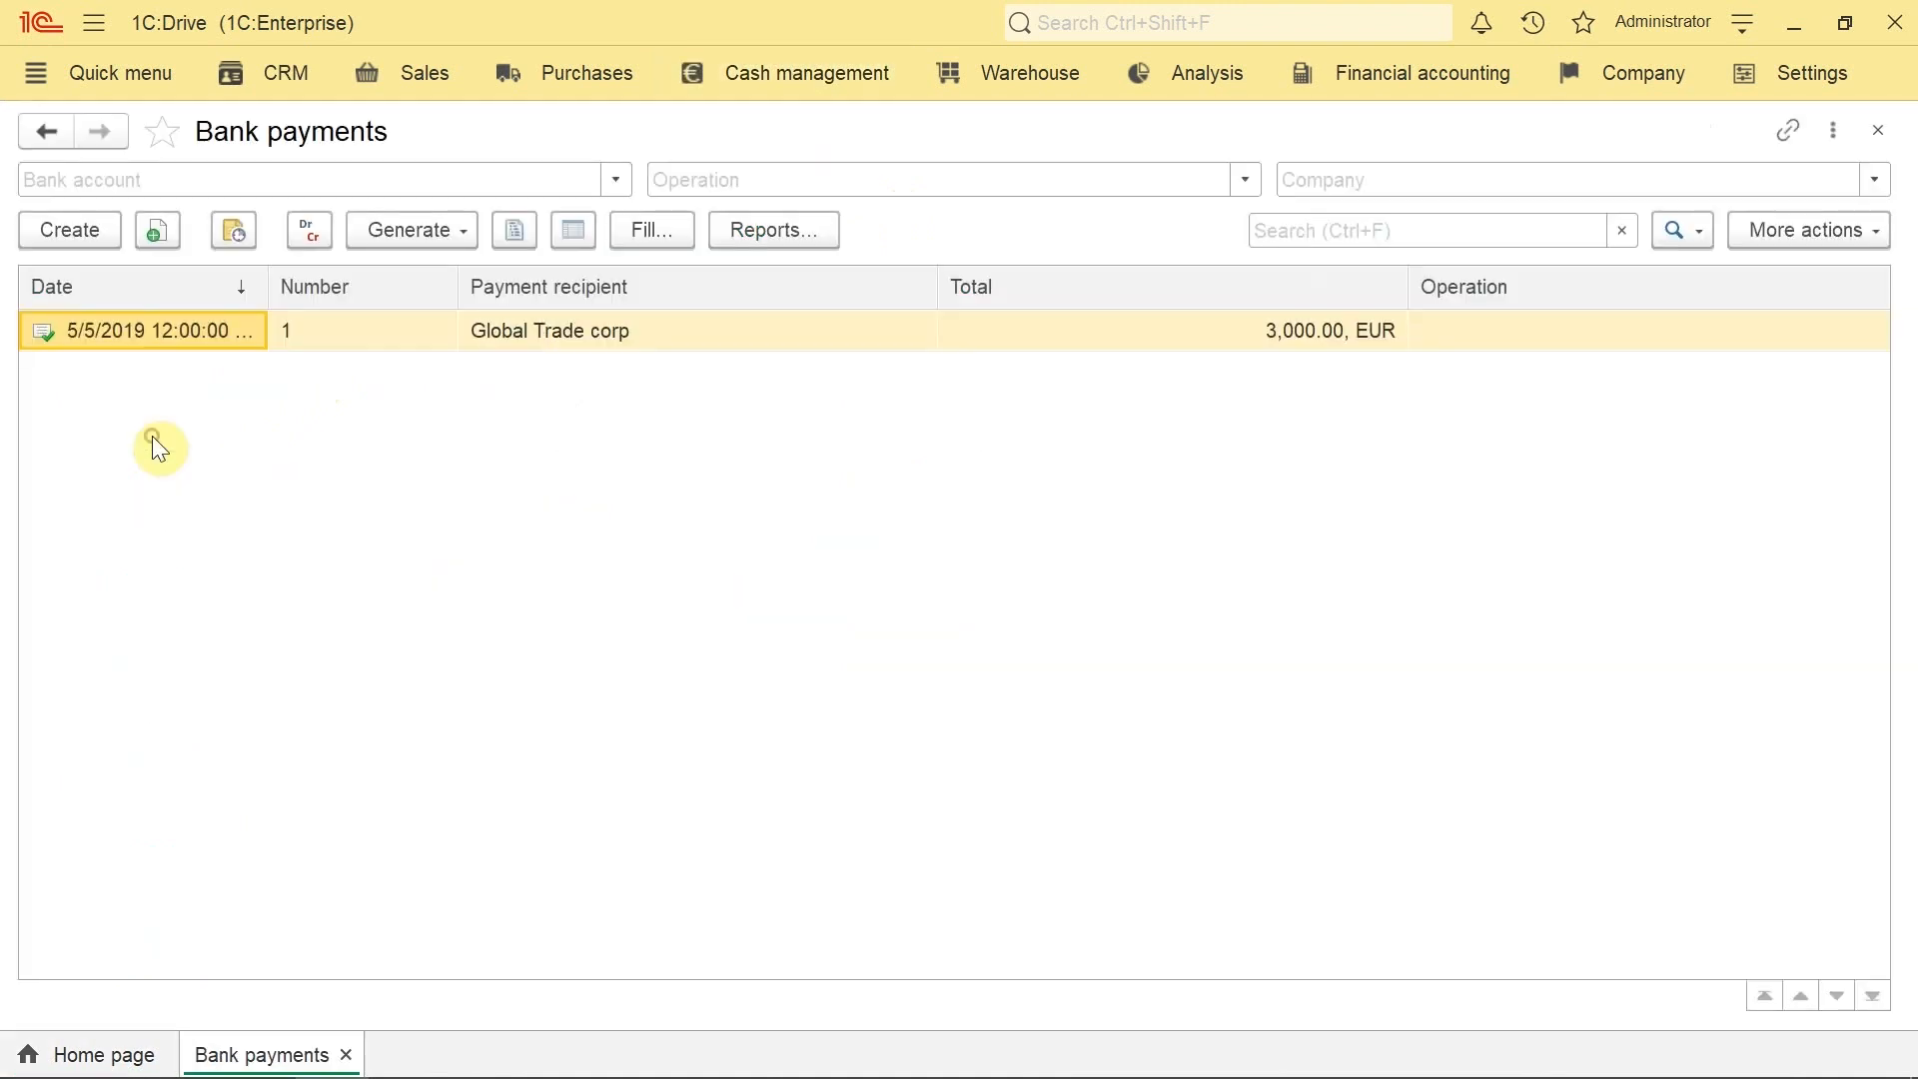
{"action": "left_click", "coordinate": [60, 228]}
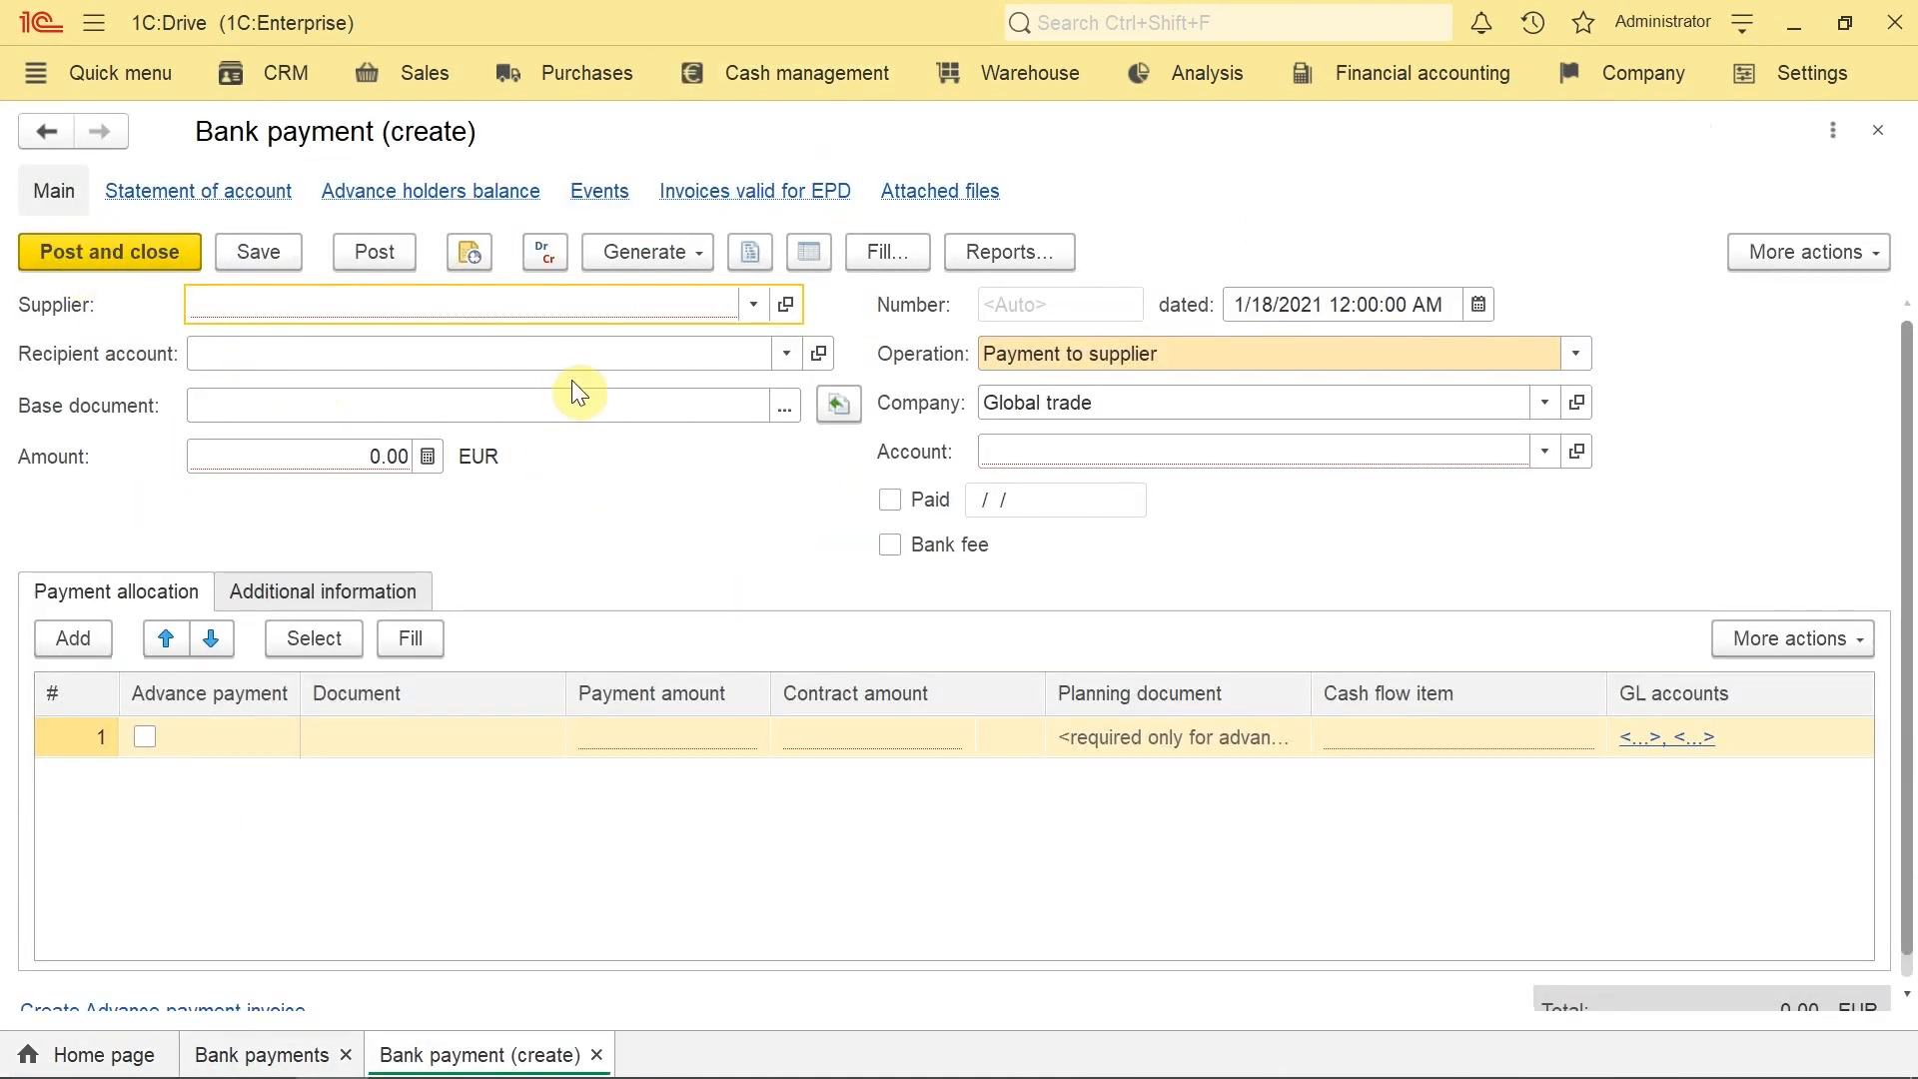
{"action": "type", "text": "Gl"}
{"action": "key", "text": "Return"}
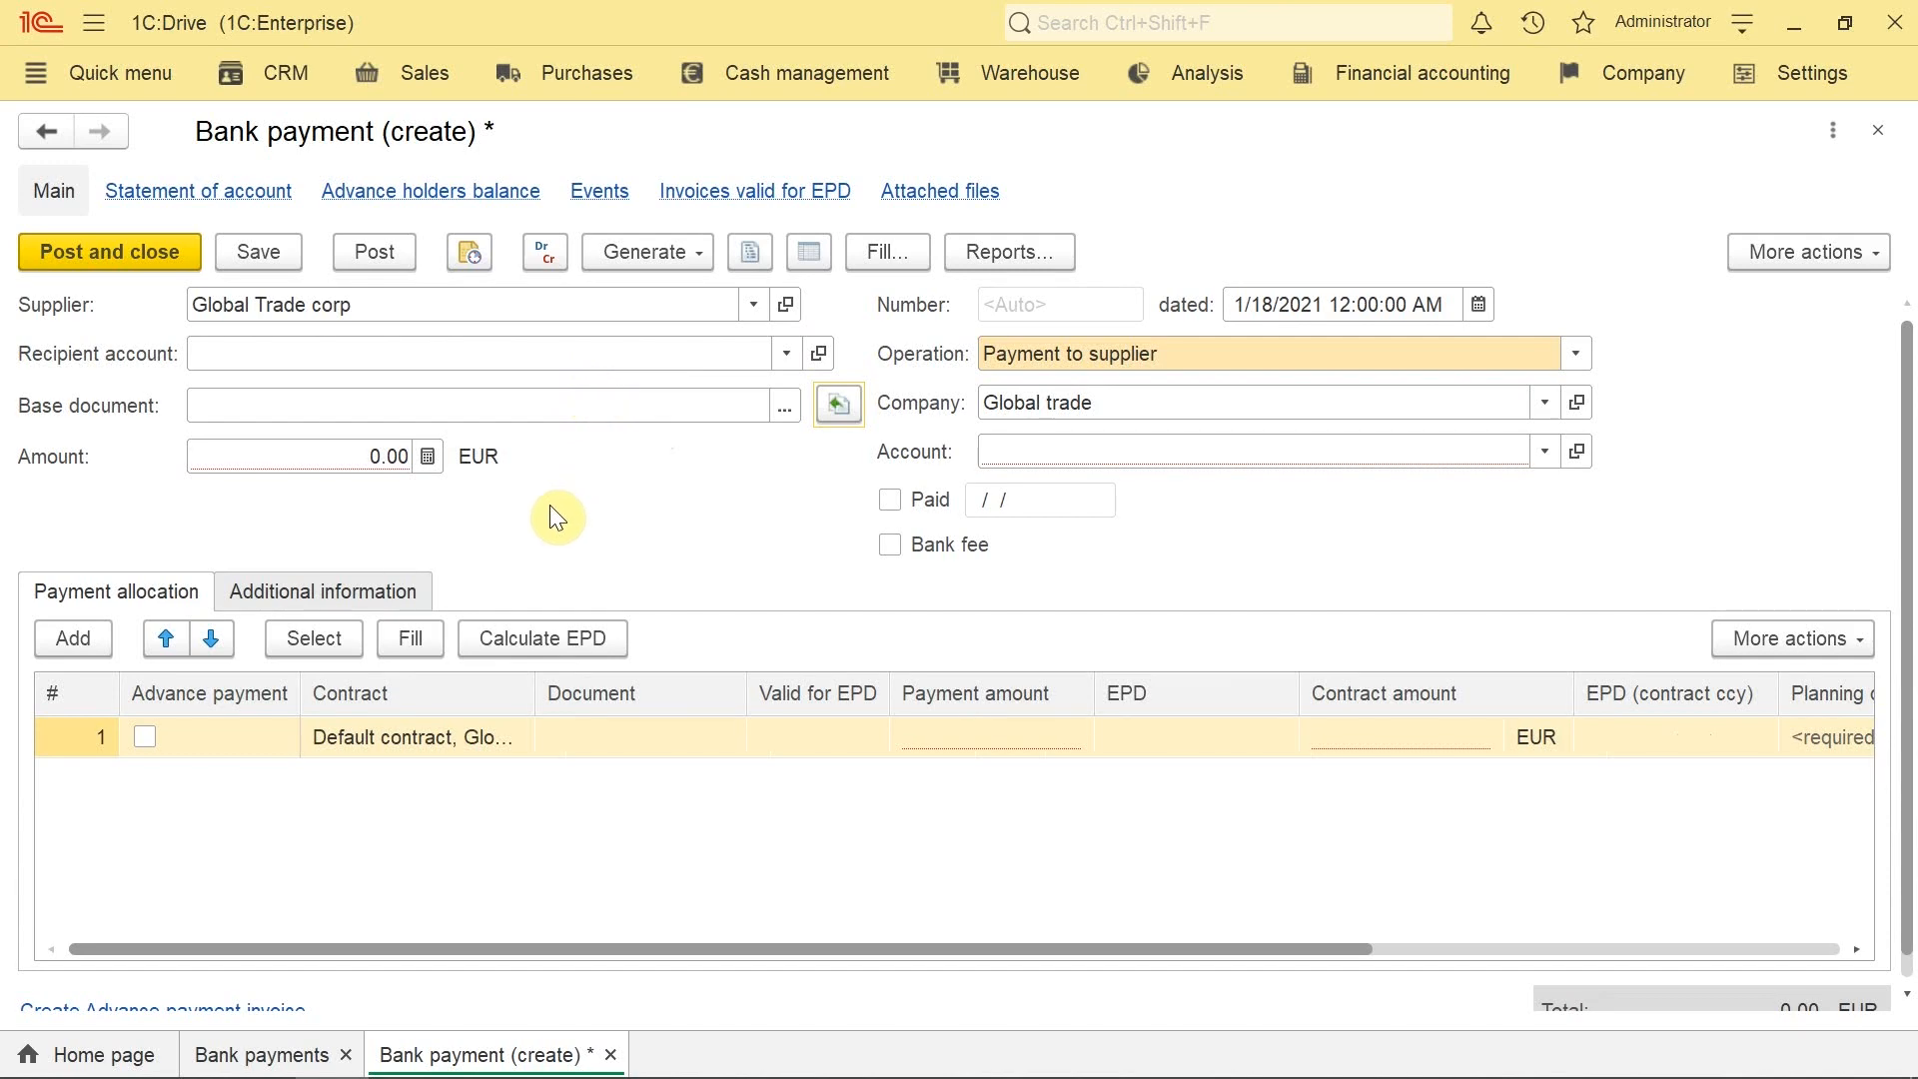
Step: Allocate the payment to the unpaid Supplier invoice 1 dated 1/18/2021
{"action": "left_click", "coordinate": [314, 641]}
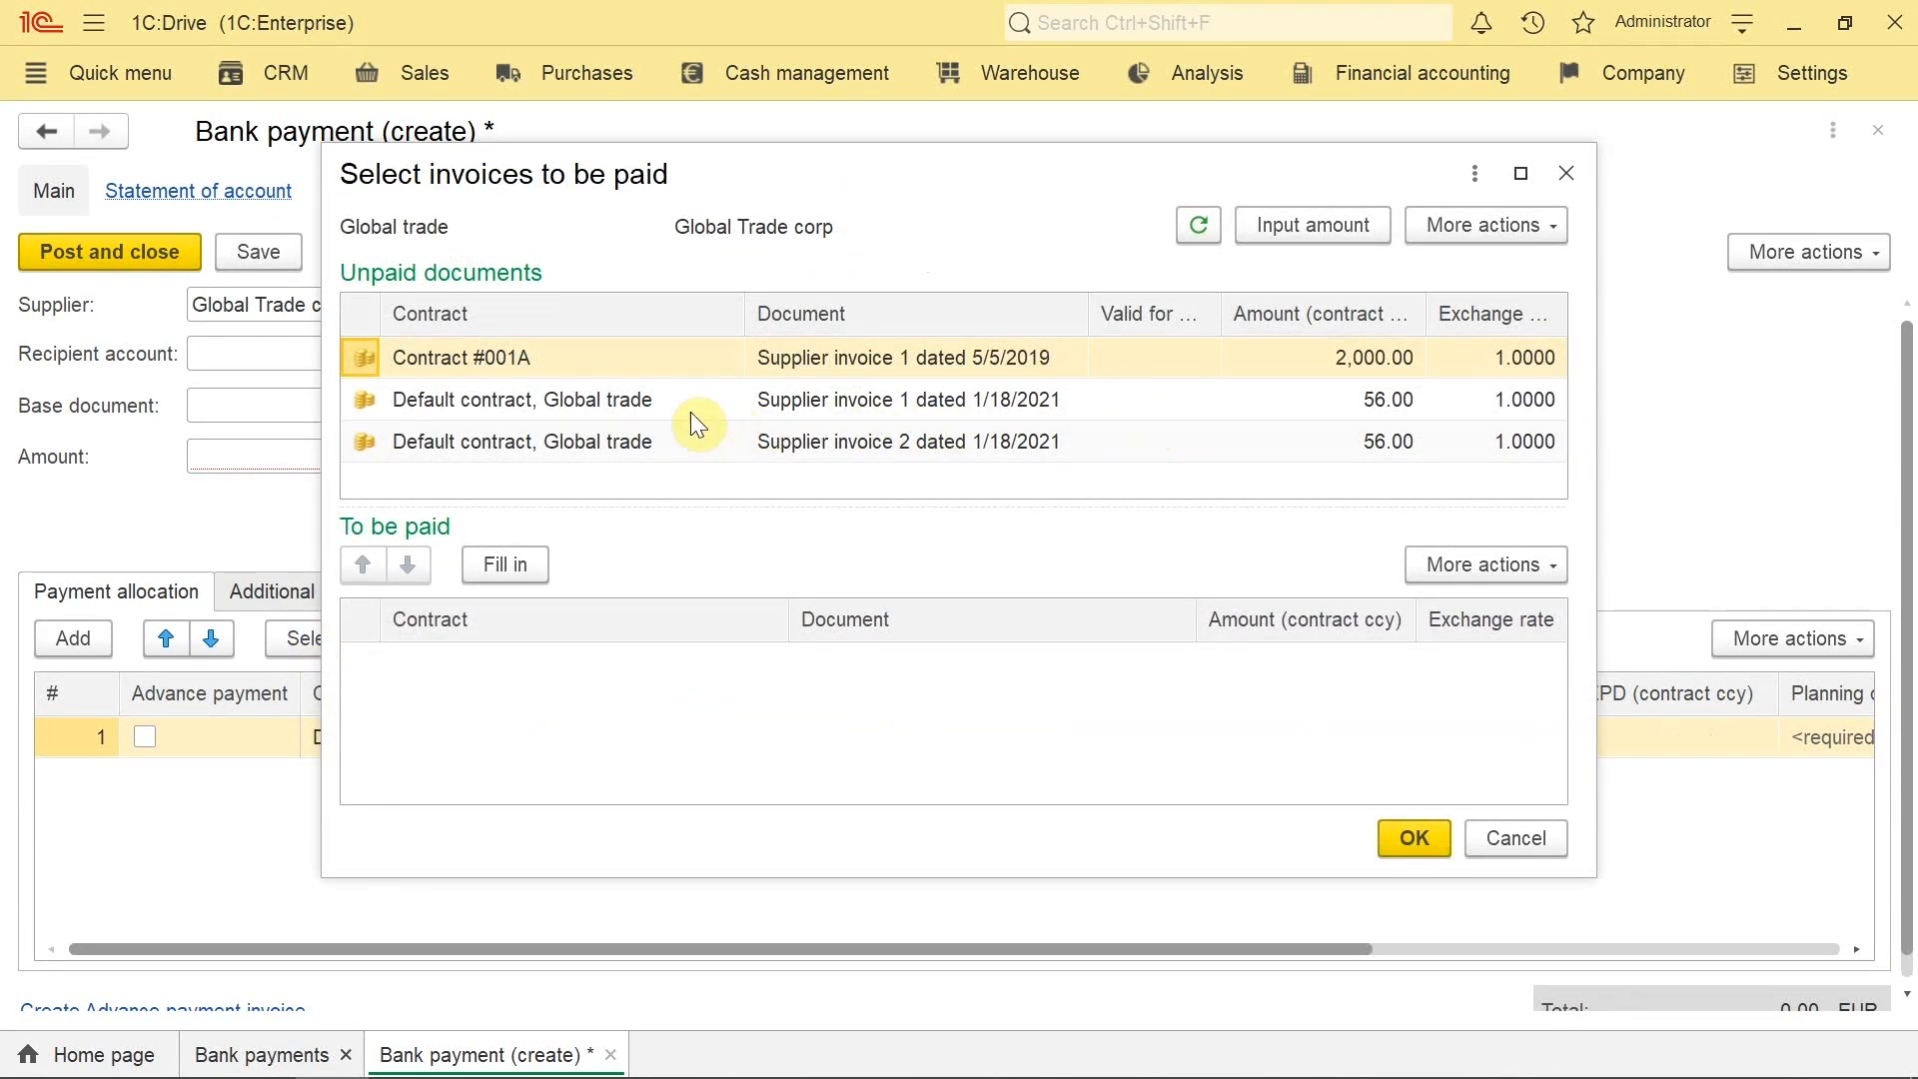
{"action": "left_click", "coordinate": [895, 401]}
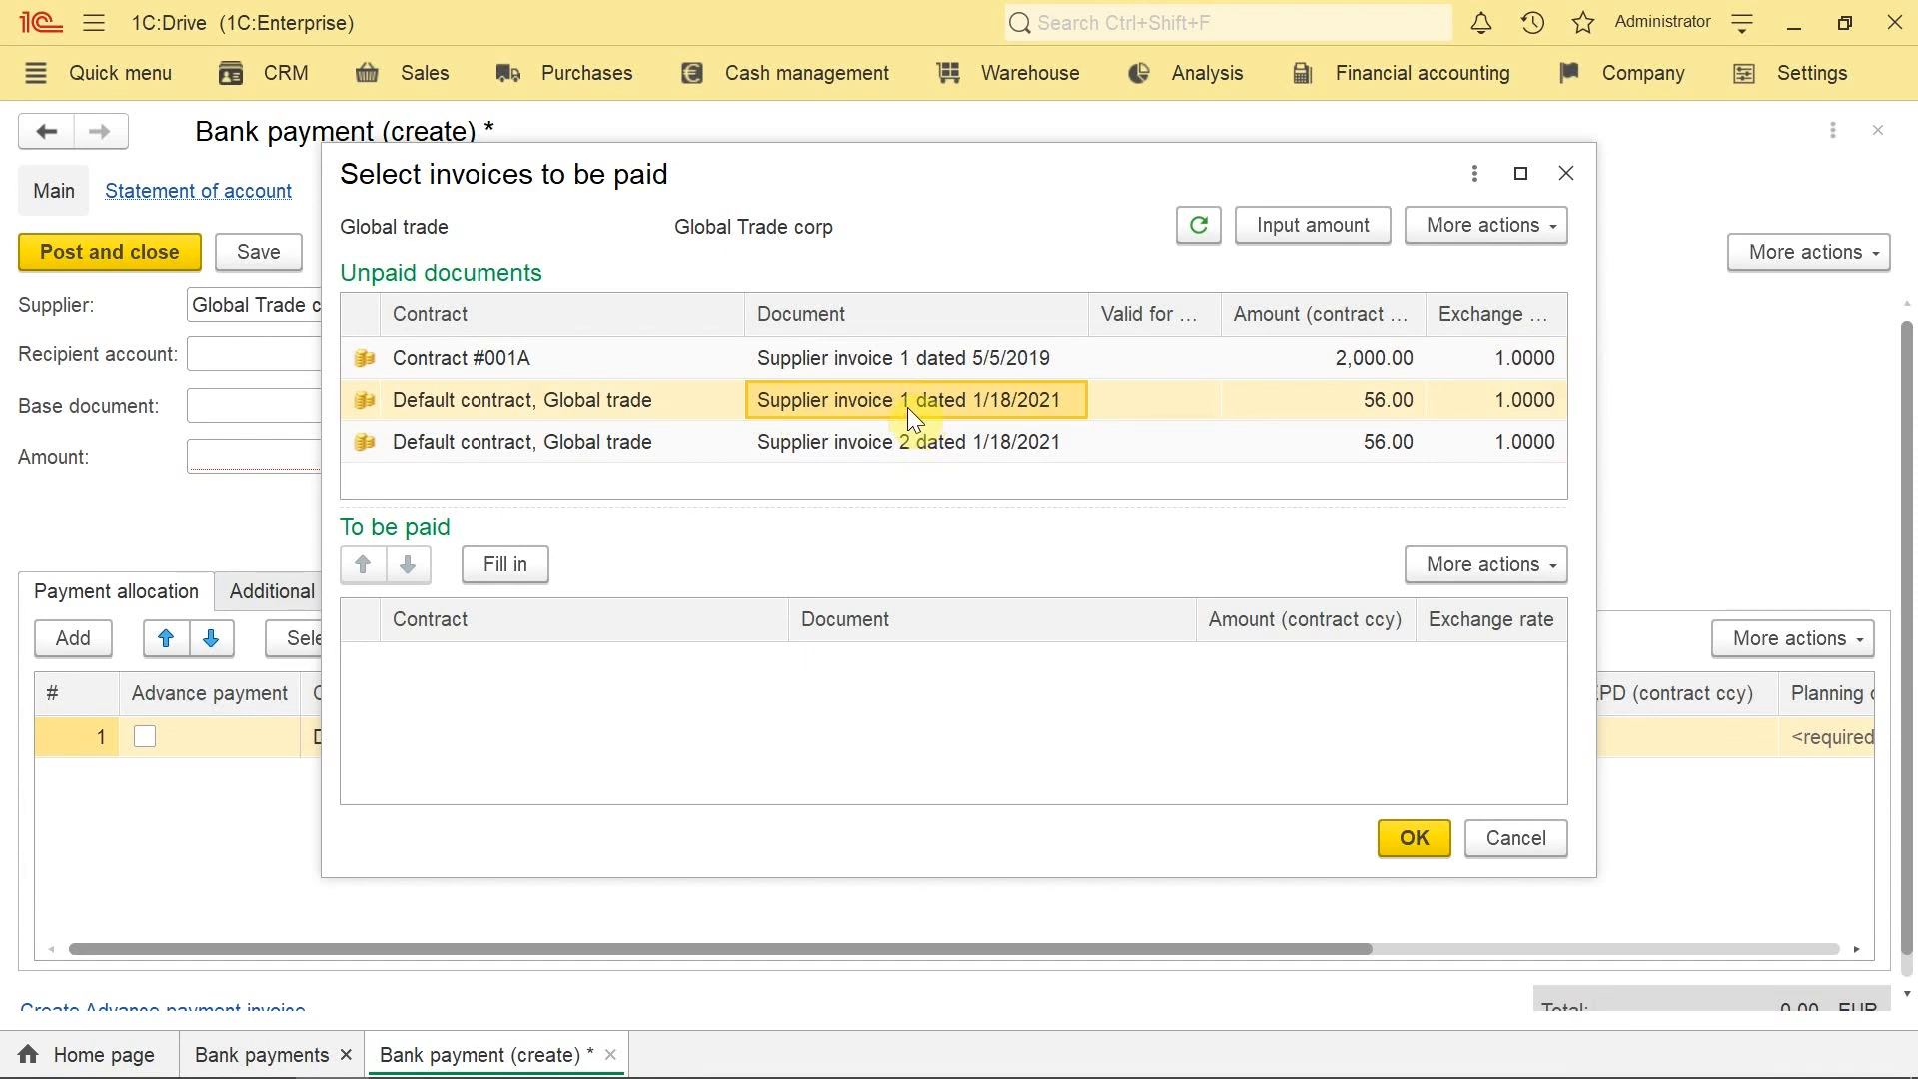
{"action": "double_click", "coordinate": [907, 406]}
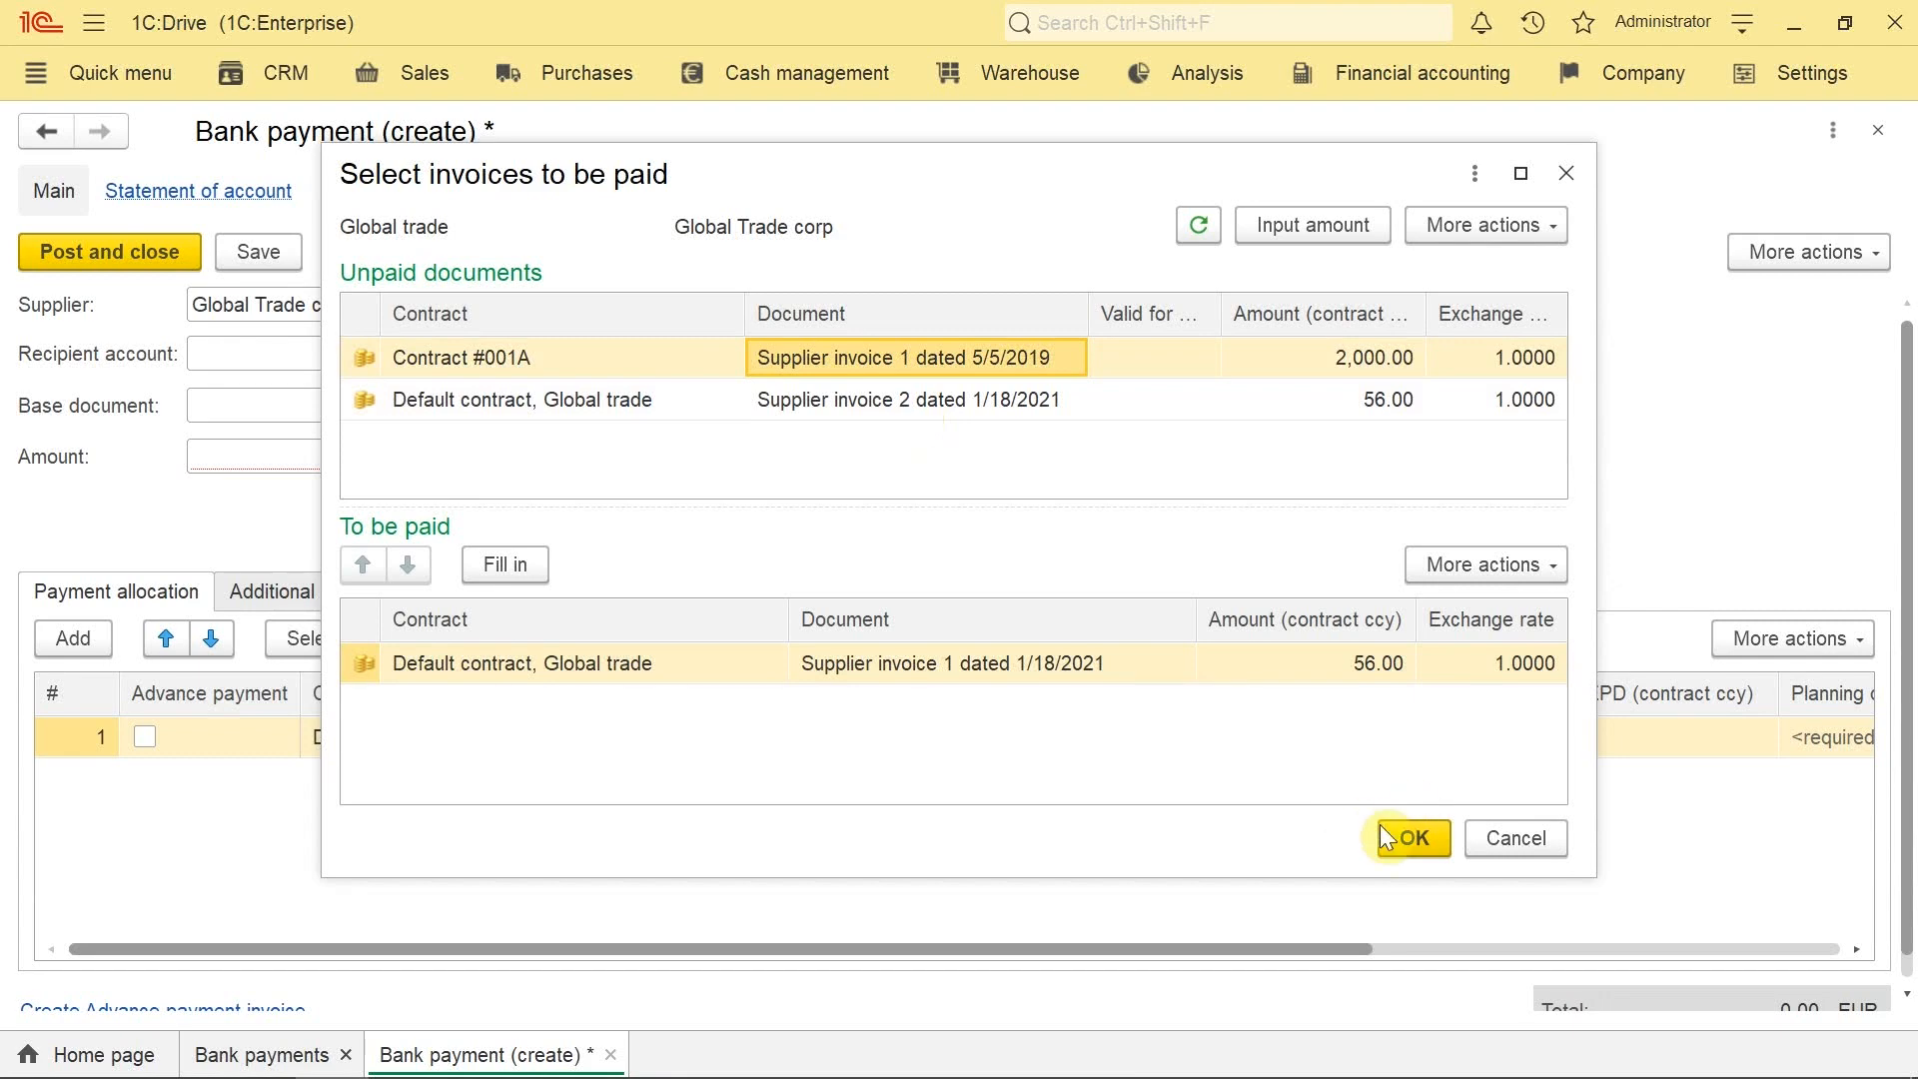
{"action": "left_click", "coordinate": [1417, 849]}
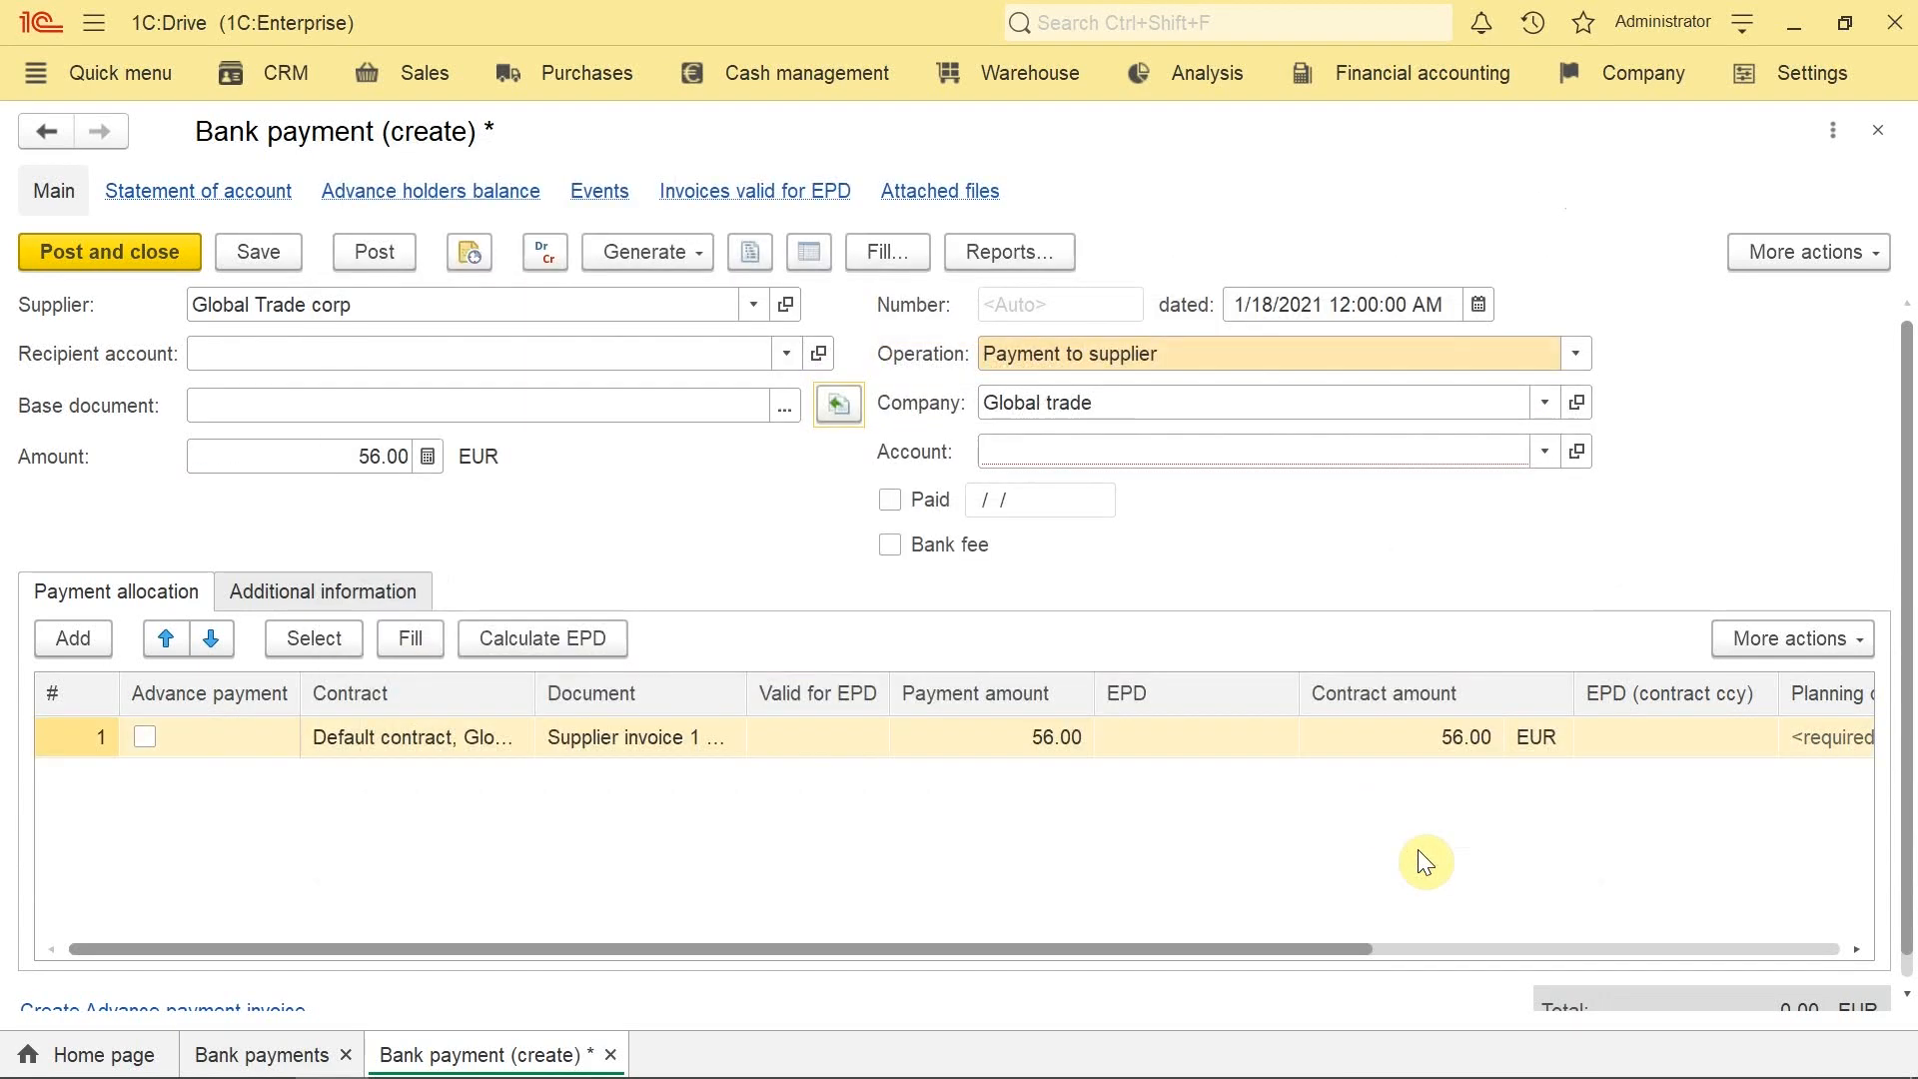
Step: Set the payment's account to DEUTSCHE BANK (EUR) and mark it as paid on 1/18/2021
{"action": "left_click", "coordinate": [1089, 458]}
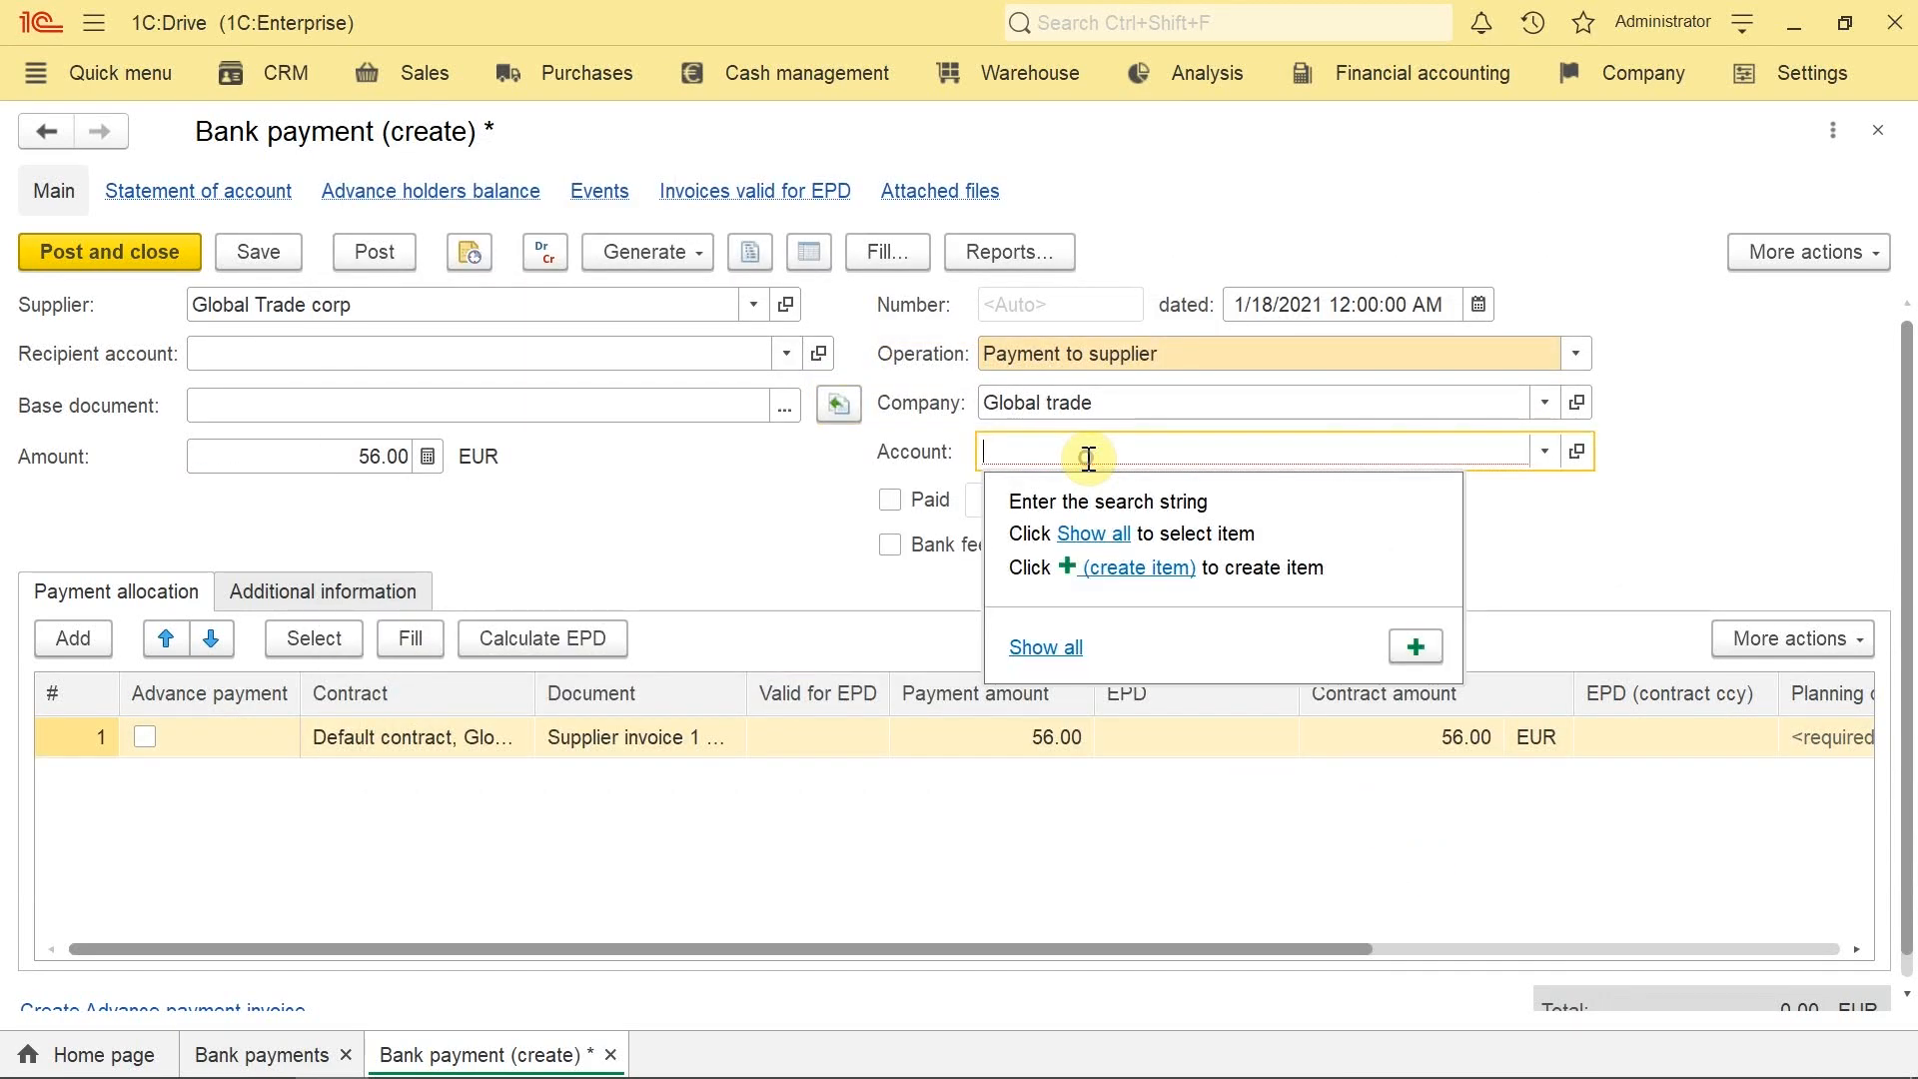
{"action": "left_click", "coordinate": [1045, 649]}
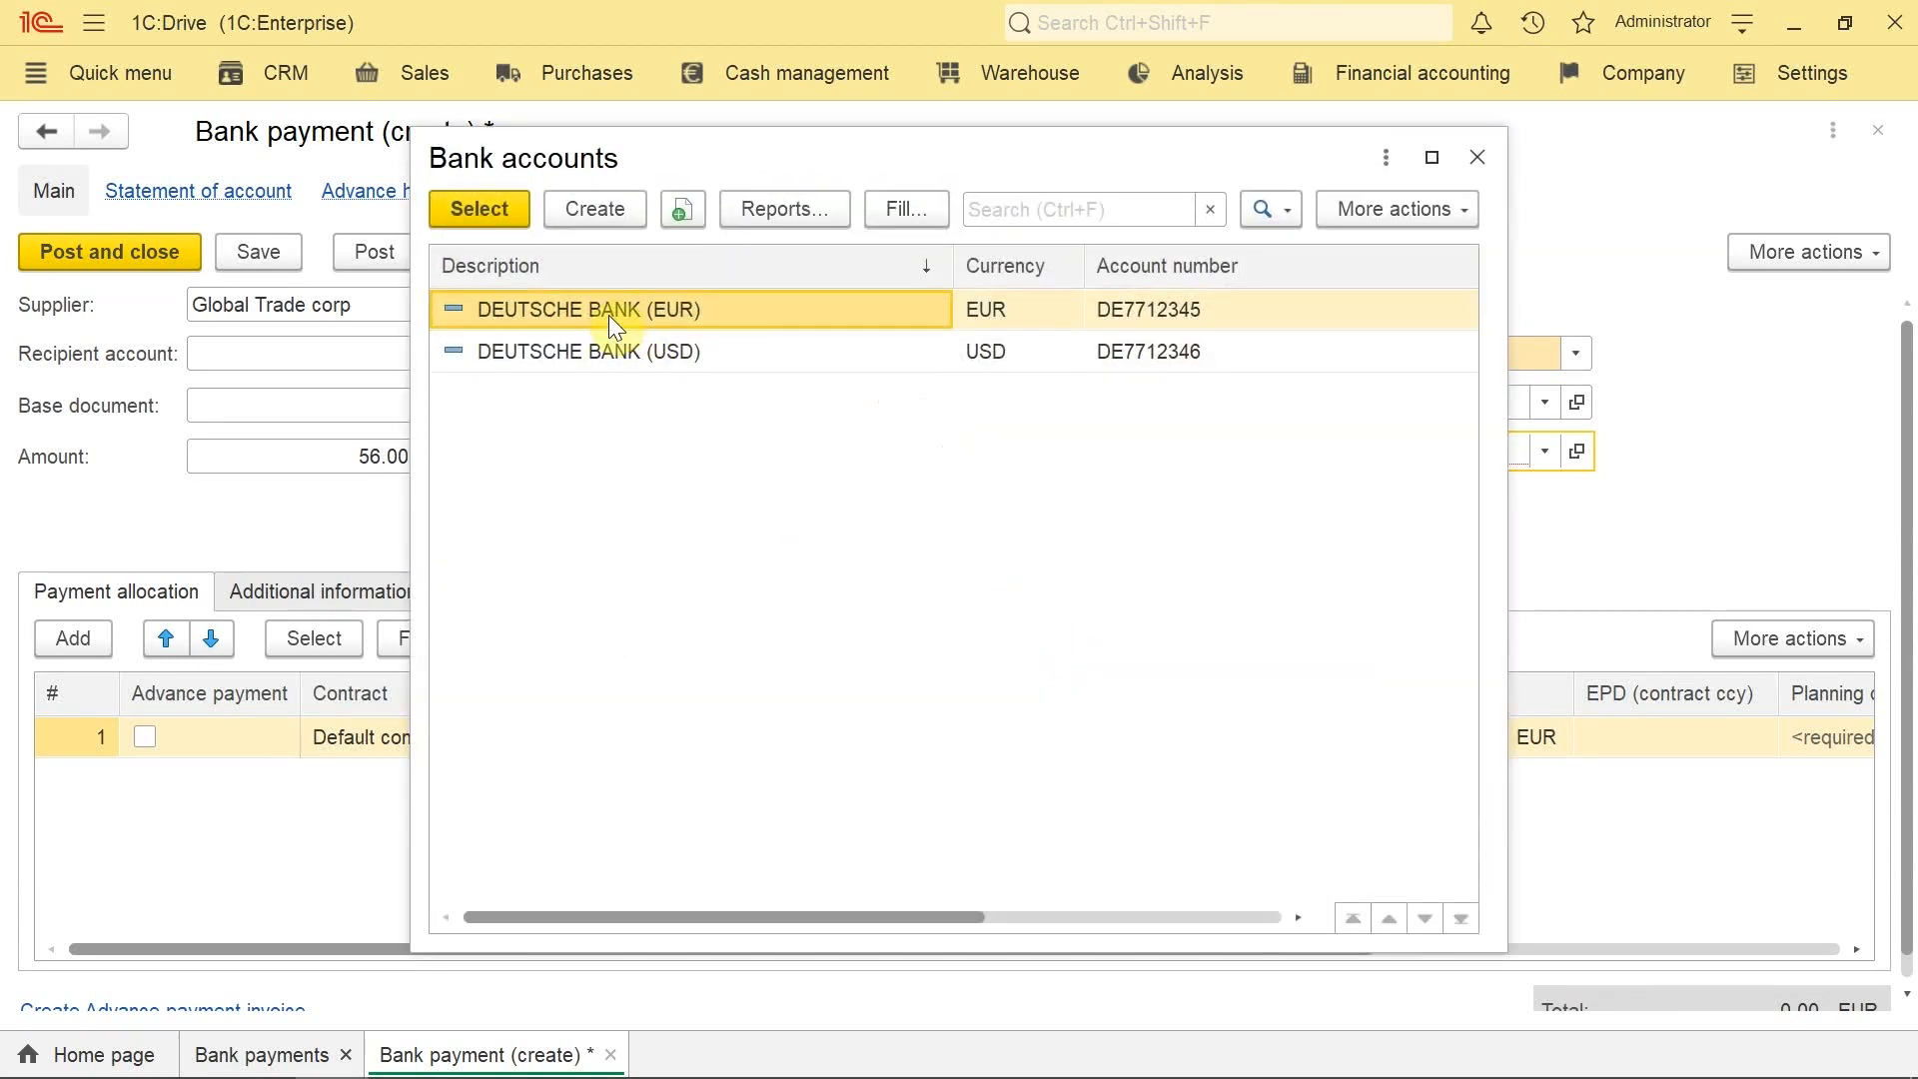
{"action": "double_click", "coordinate": [608, 315]}
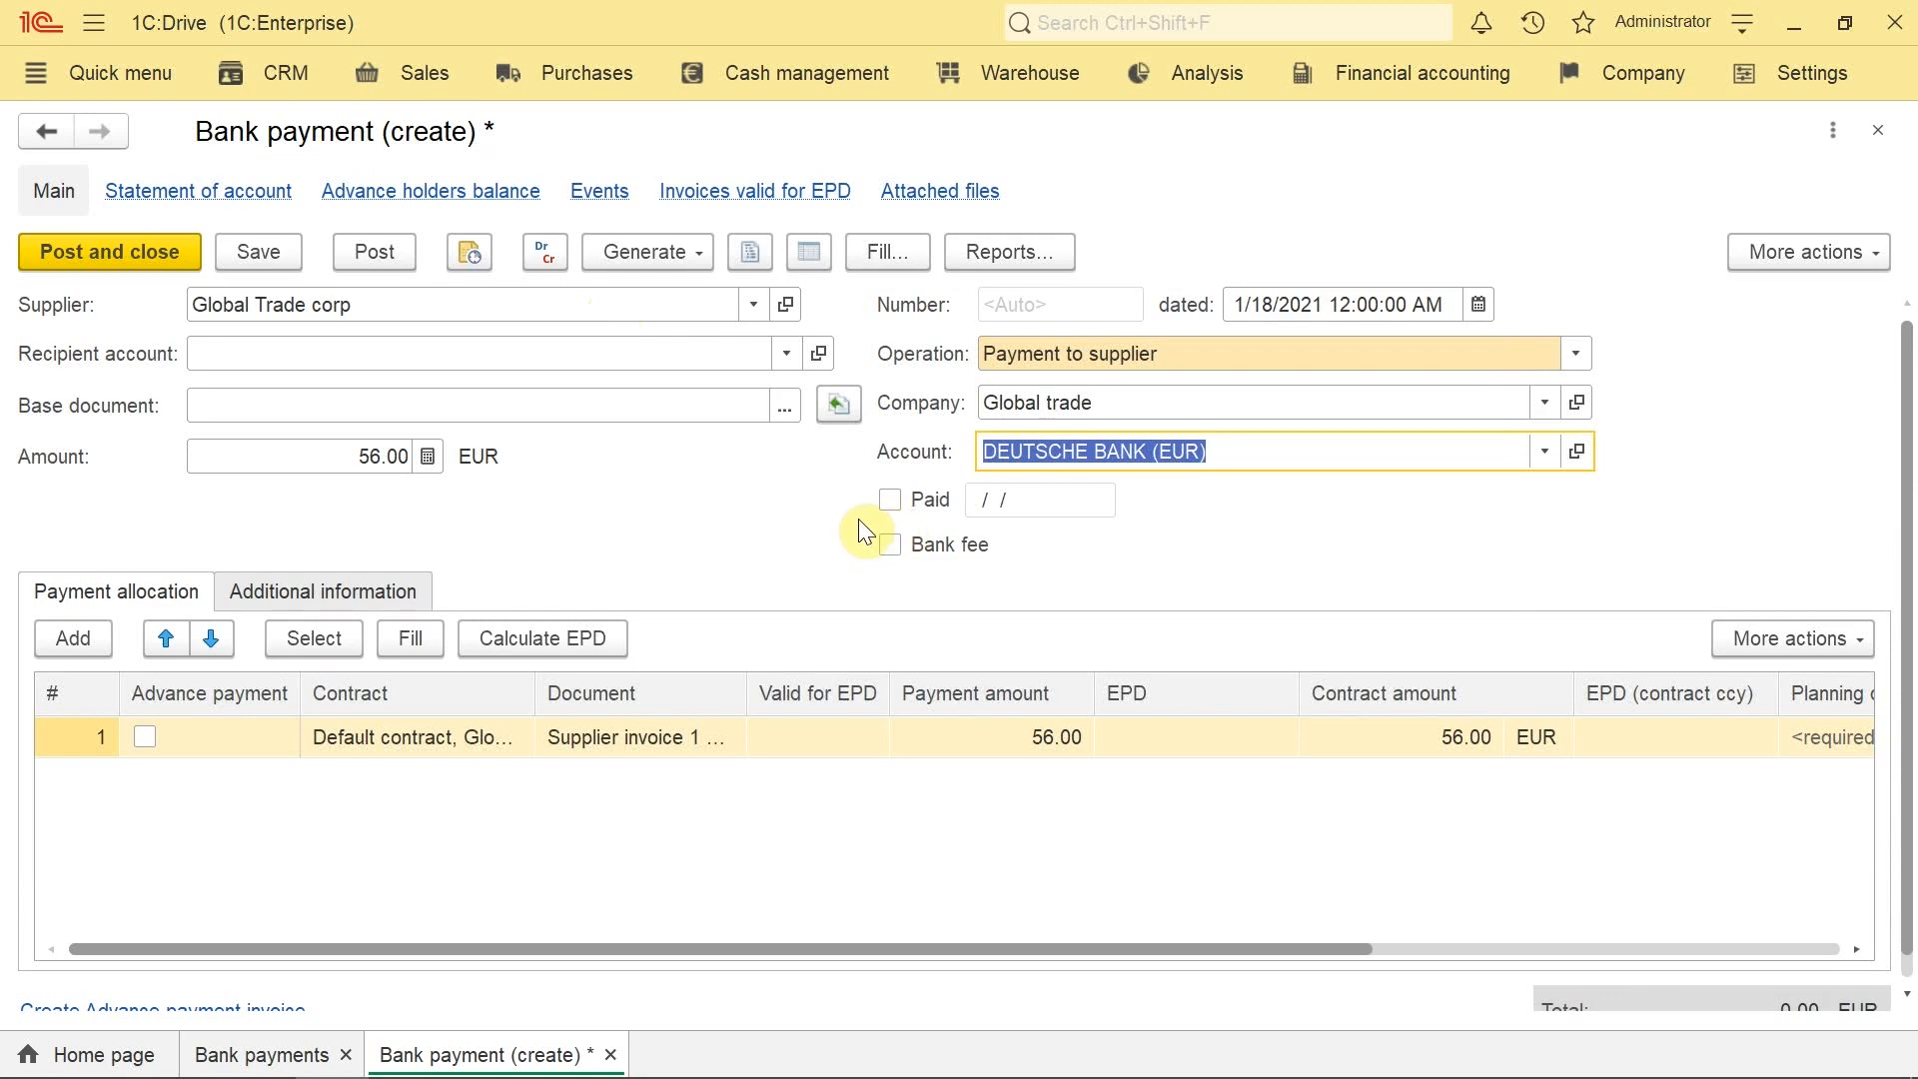
{"action": "left_click", "coordinate": [884, 497]}
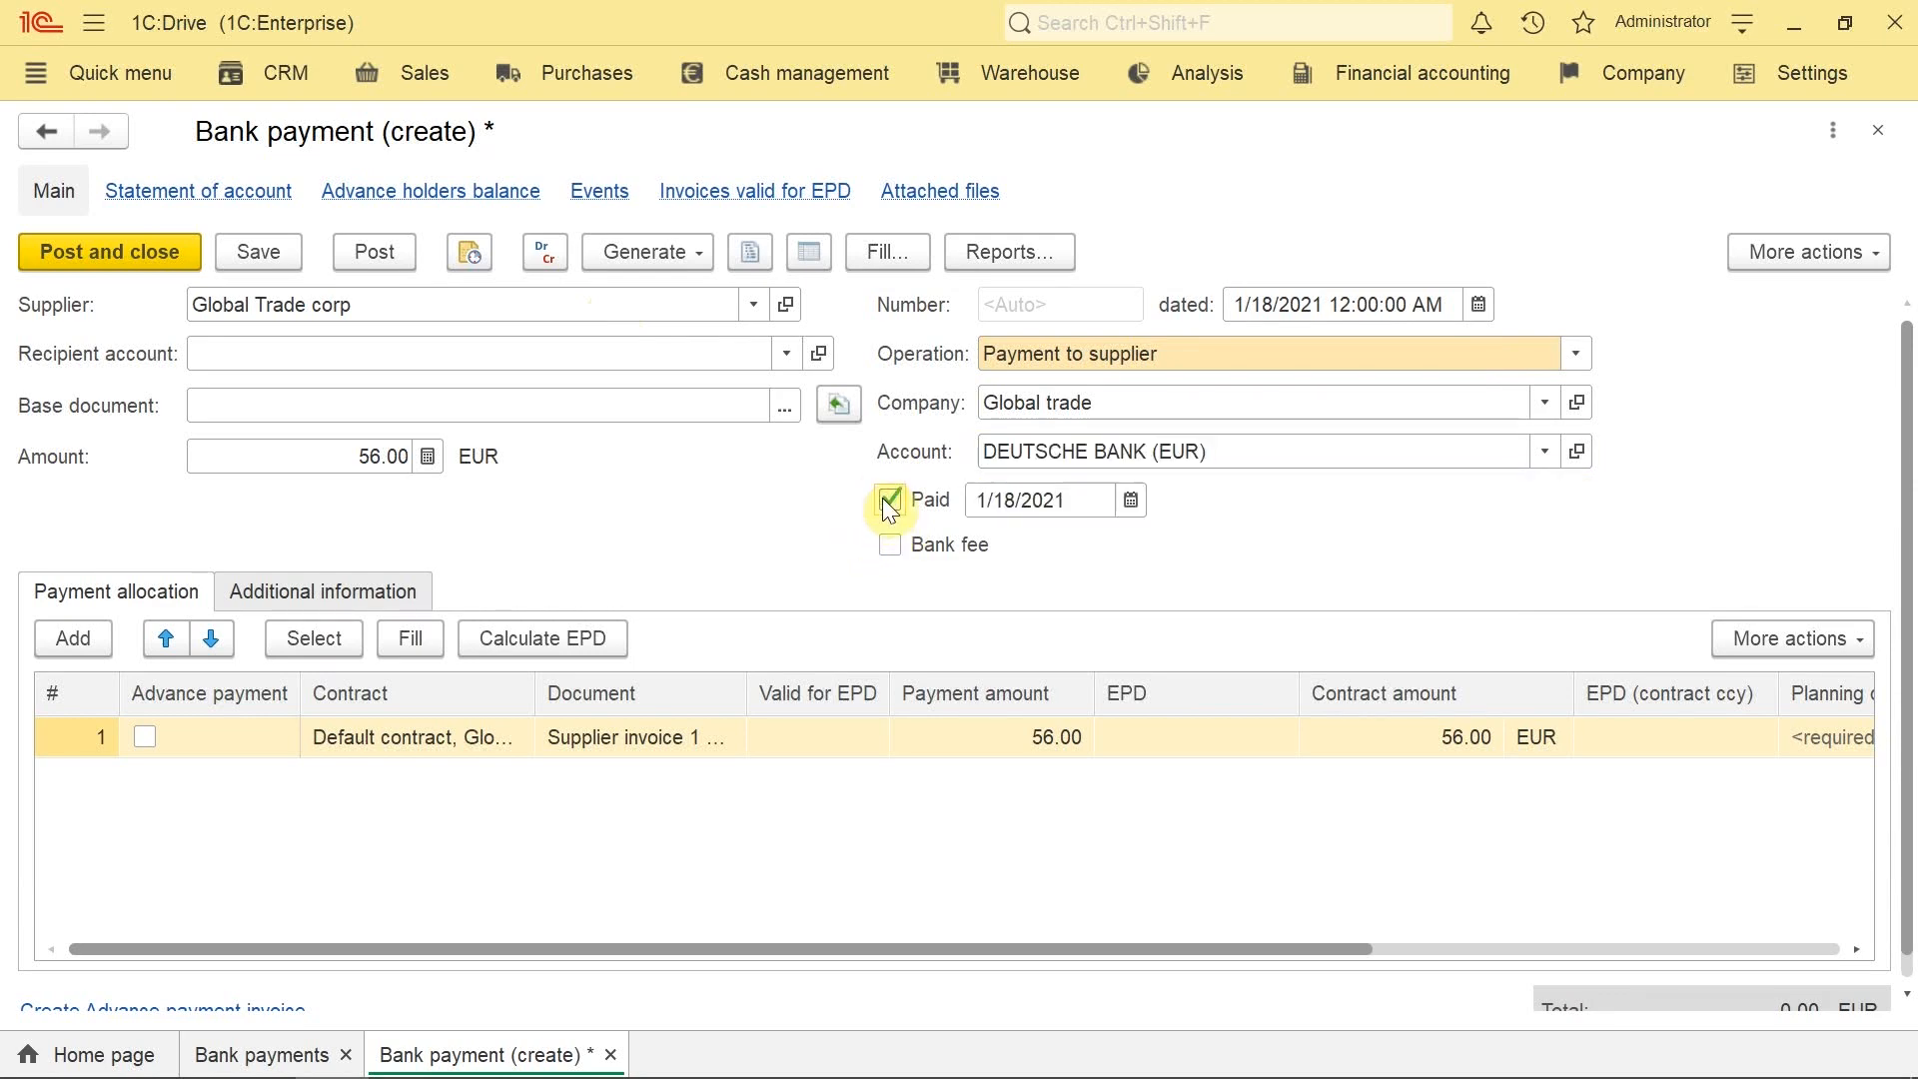
Step: Post the bank payment and close it
{"action": "left_click", "coordinate": [359, 249]}
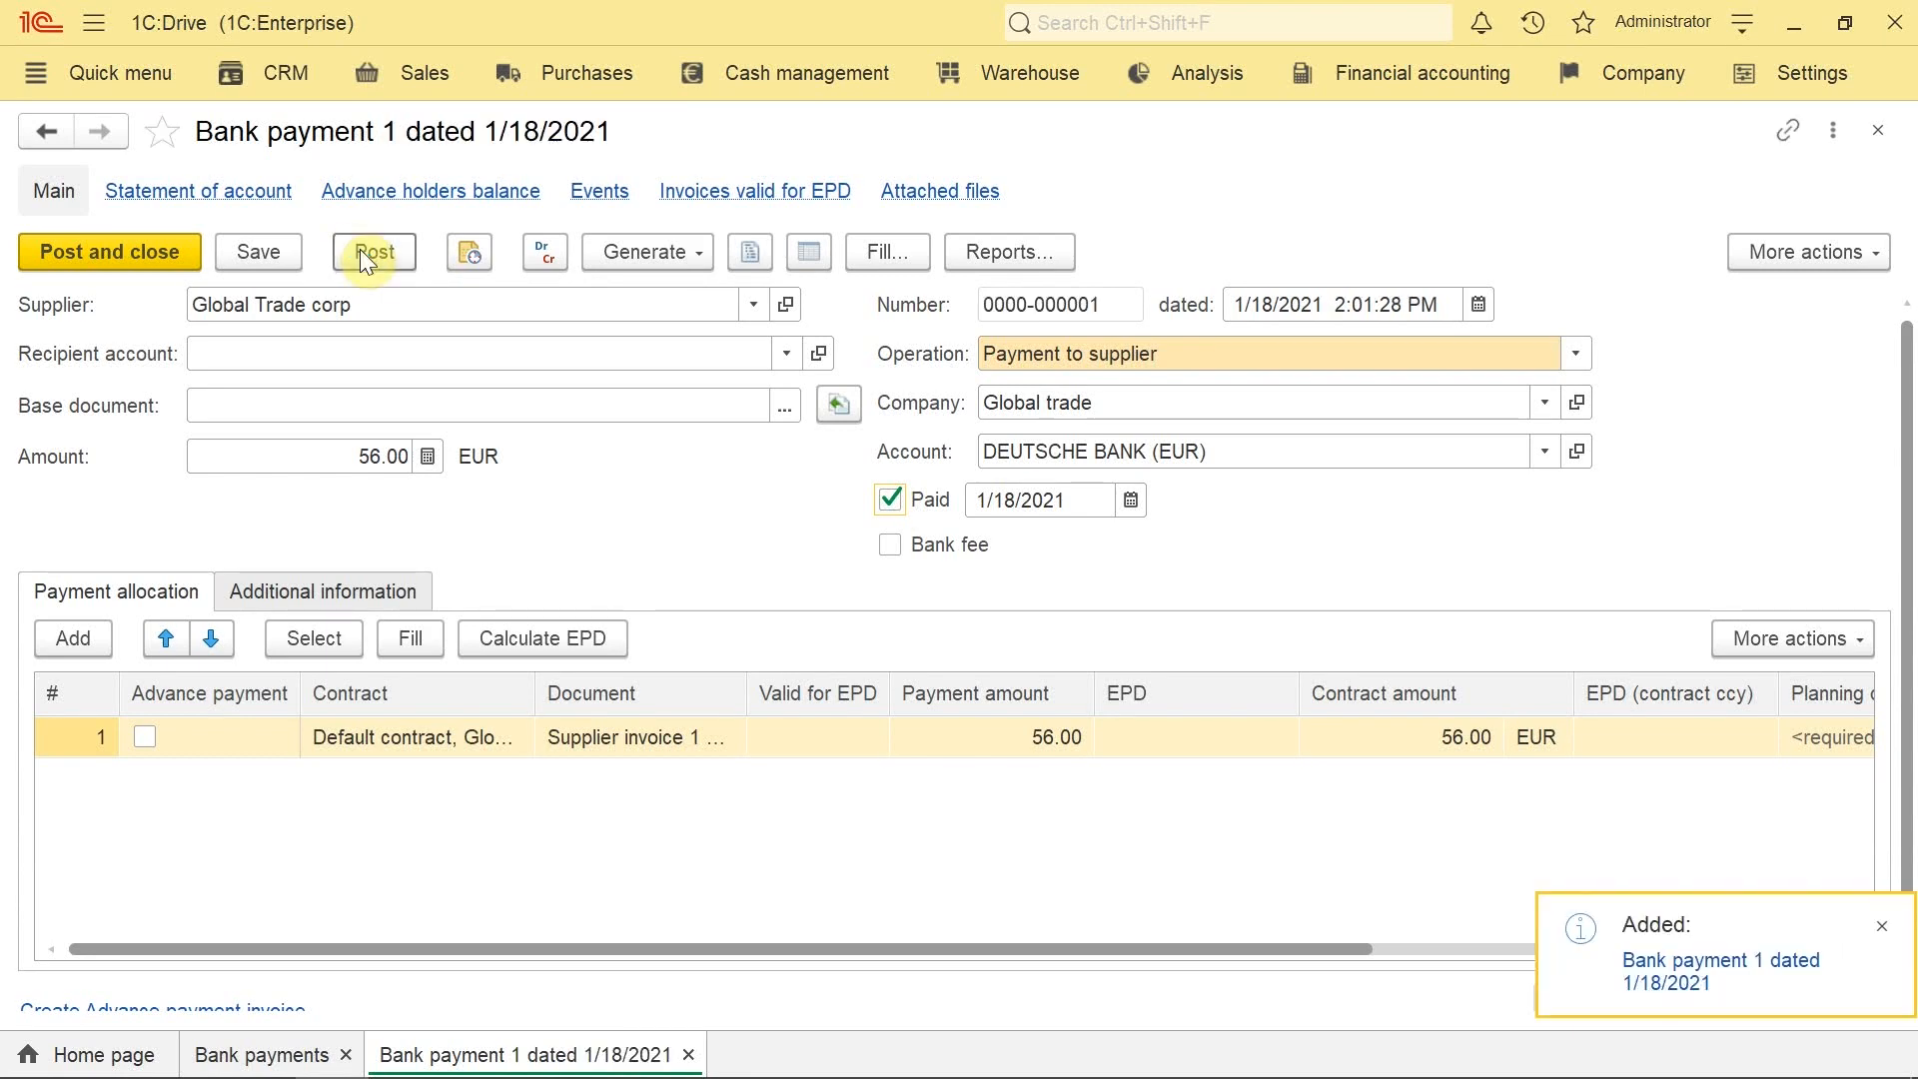
{"action": "left_click", "coordinate": [1882, 926]}
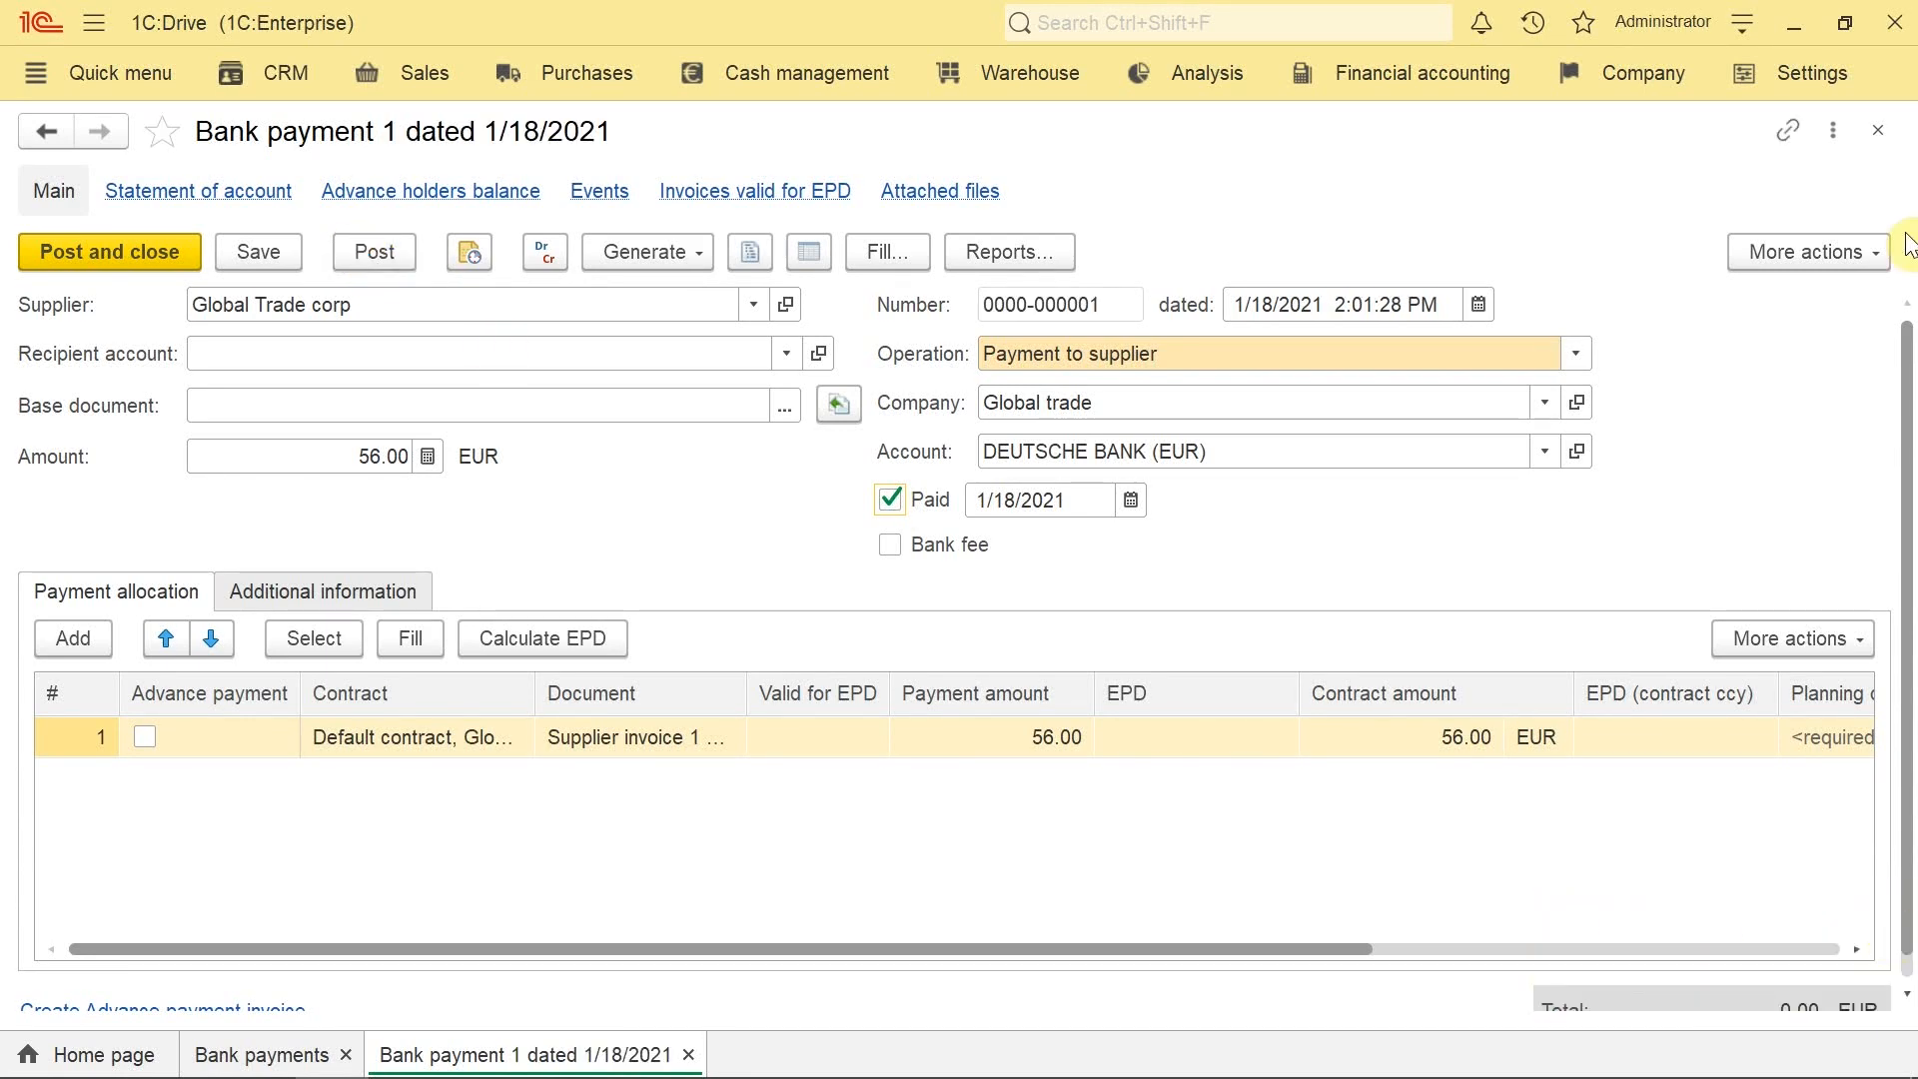
{"action": "left_click", "coordinate": [1878, 130]}
Step: Generate the Supplier balance report for the company Global trade, filtered by the counterparty Global Trade corp
{"action": "left_click", "coordinate": [668, 405]}
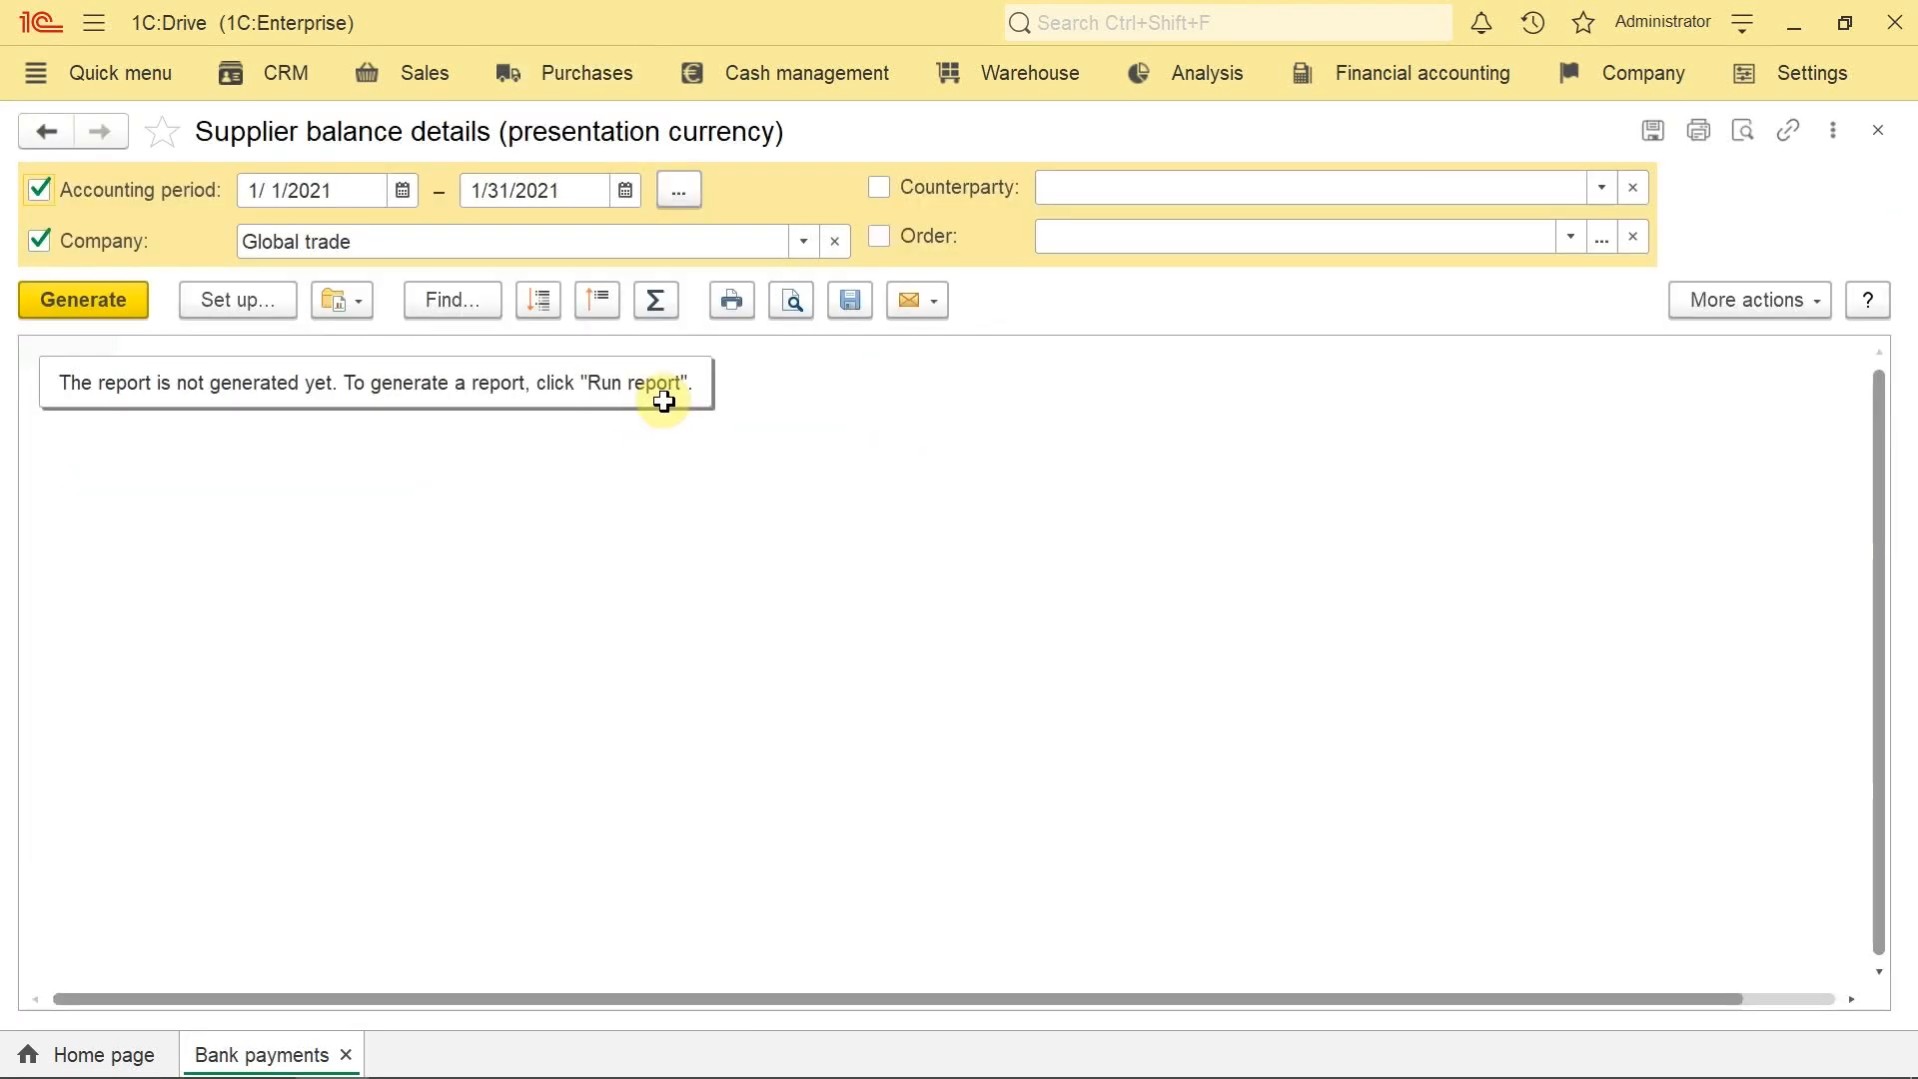
{"action": "left_click", "coordinate": [78, 300]}
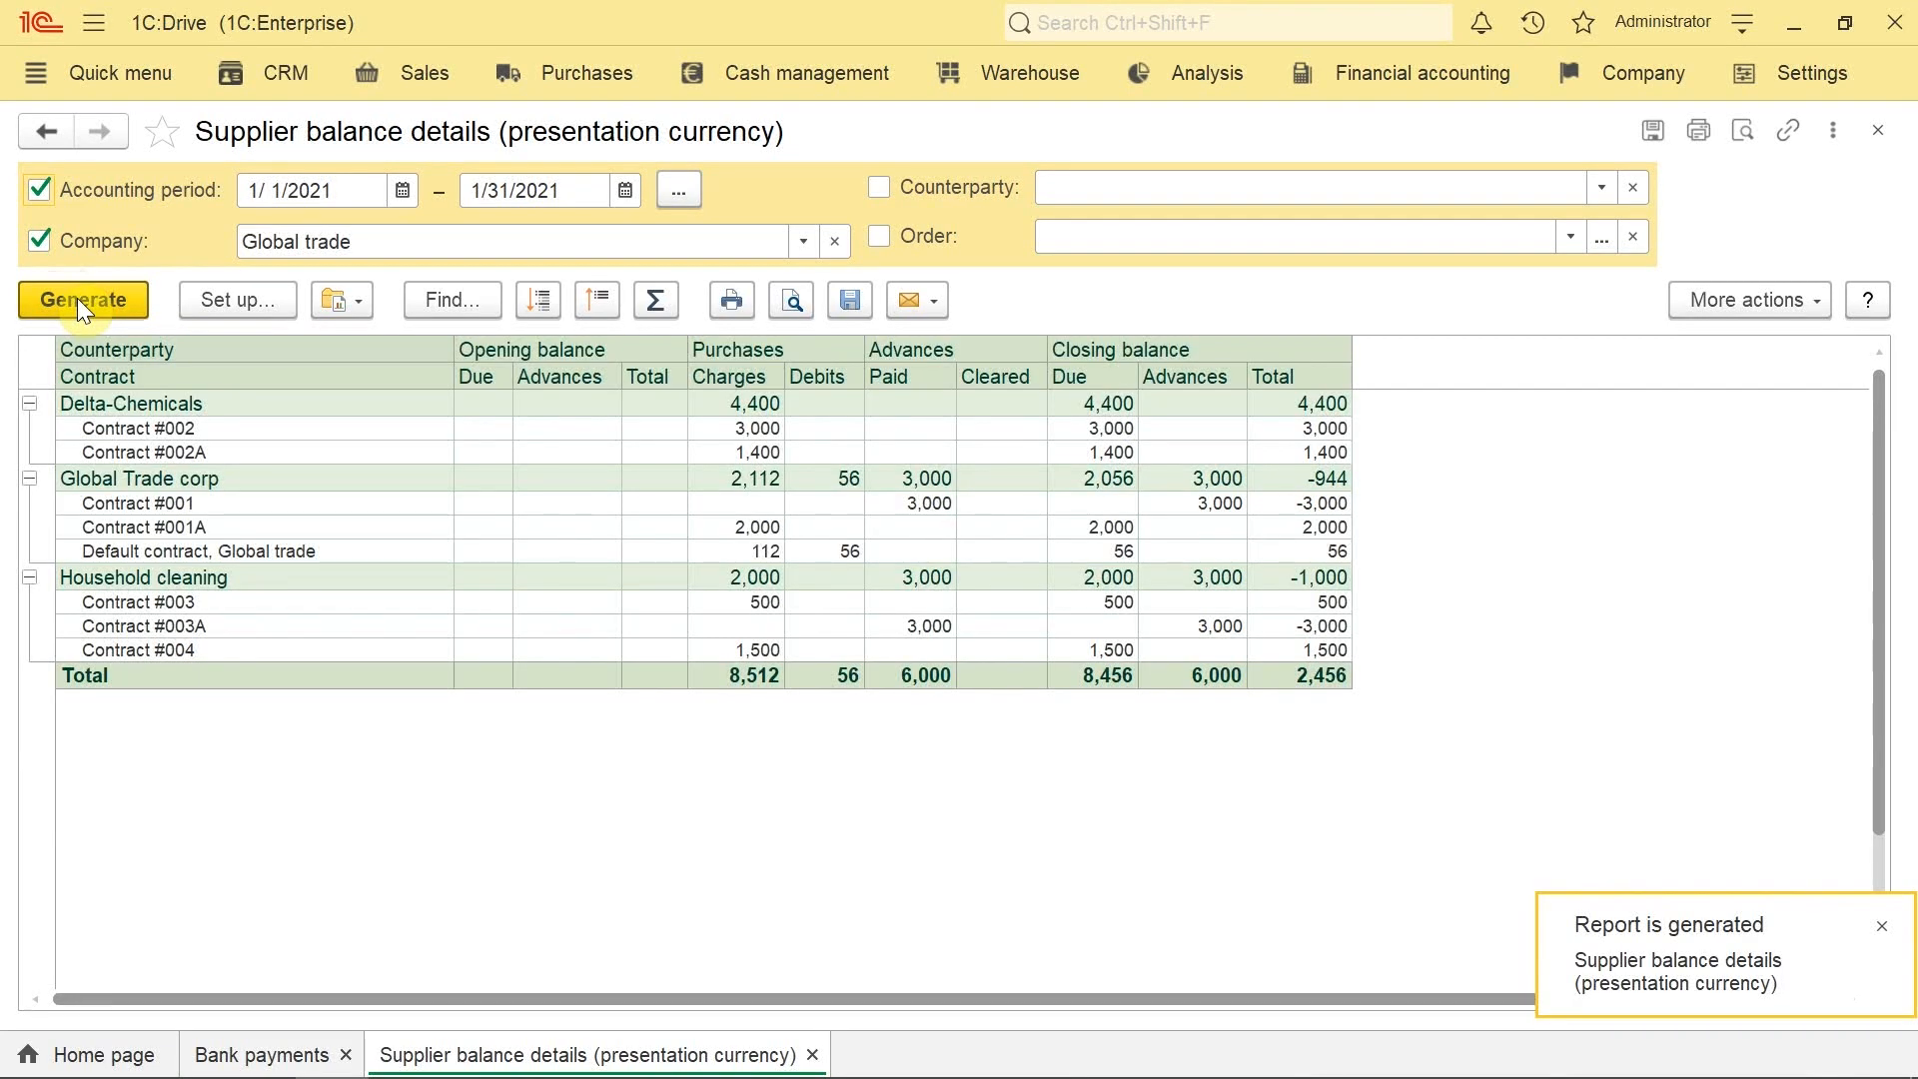
{"action": "left_click", "coordinate": [1067, 195]}
{"action": "left_click", "coordinate": [1089, 236]}
{"action": "left_click", "coordinate": [124, 312]}
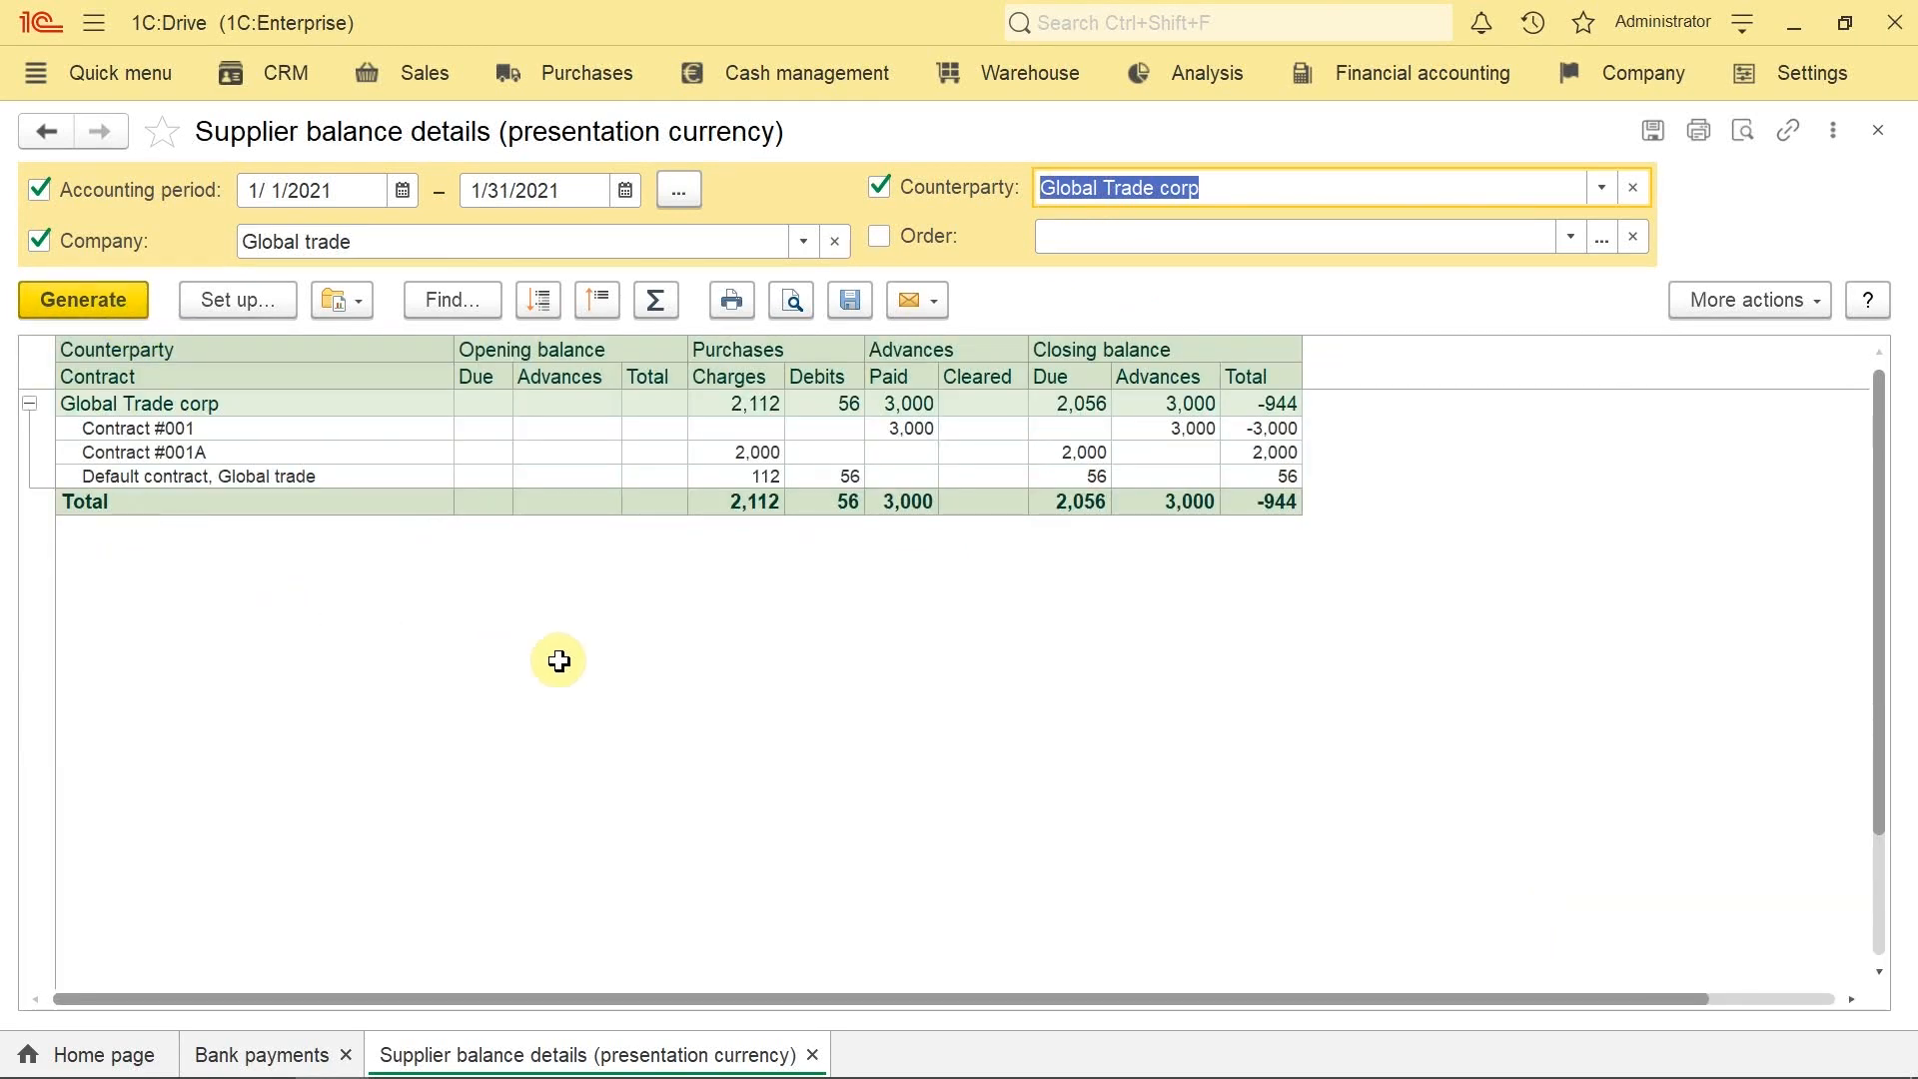
Step: Examine the charges, debits and closing due balance of the default contract with Global Trade corp
{"action": "left_click", "coordinate": [828, 471]}
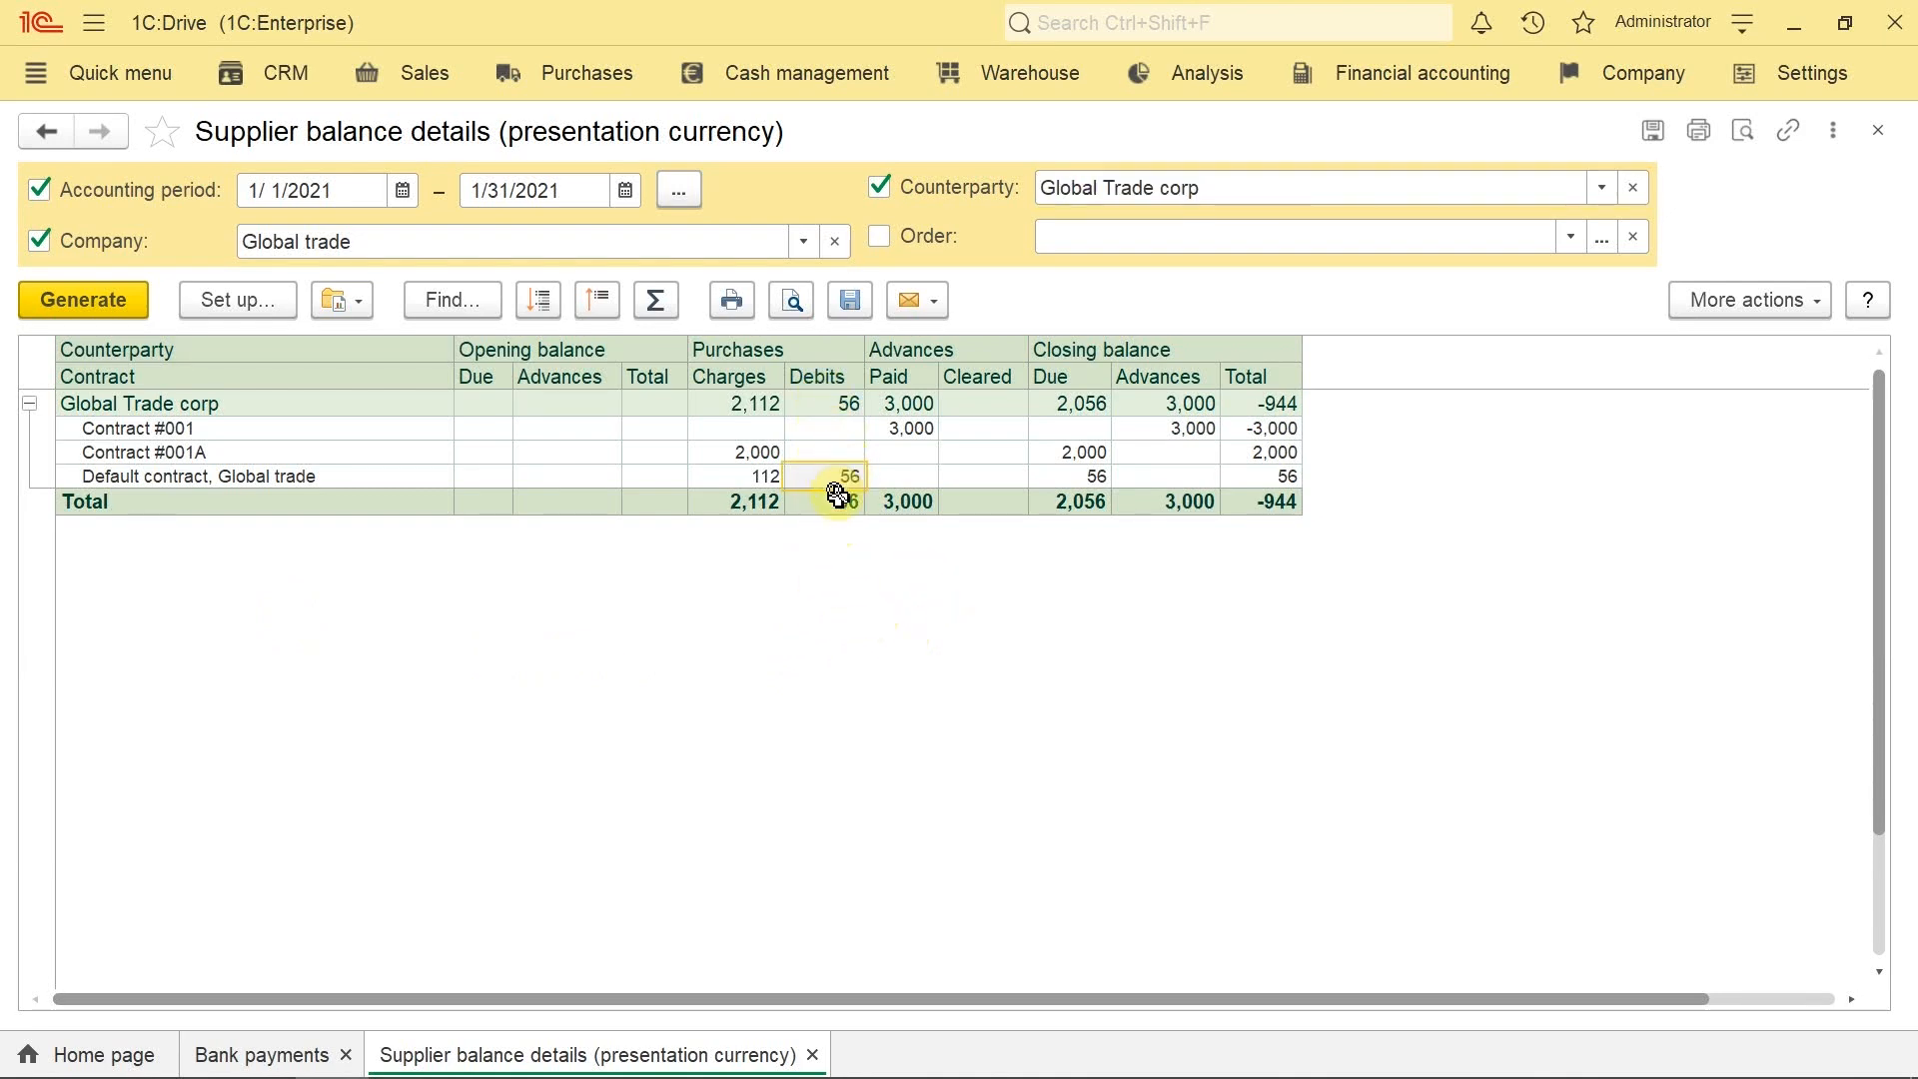
{"action": "left_click", "coordinate": [756, 476]}
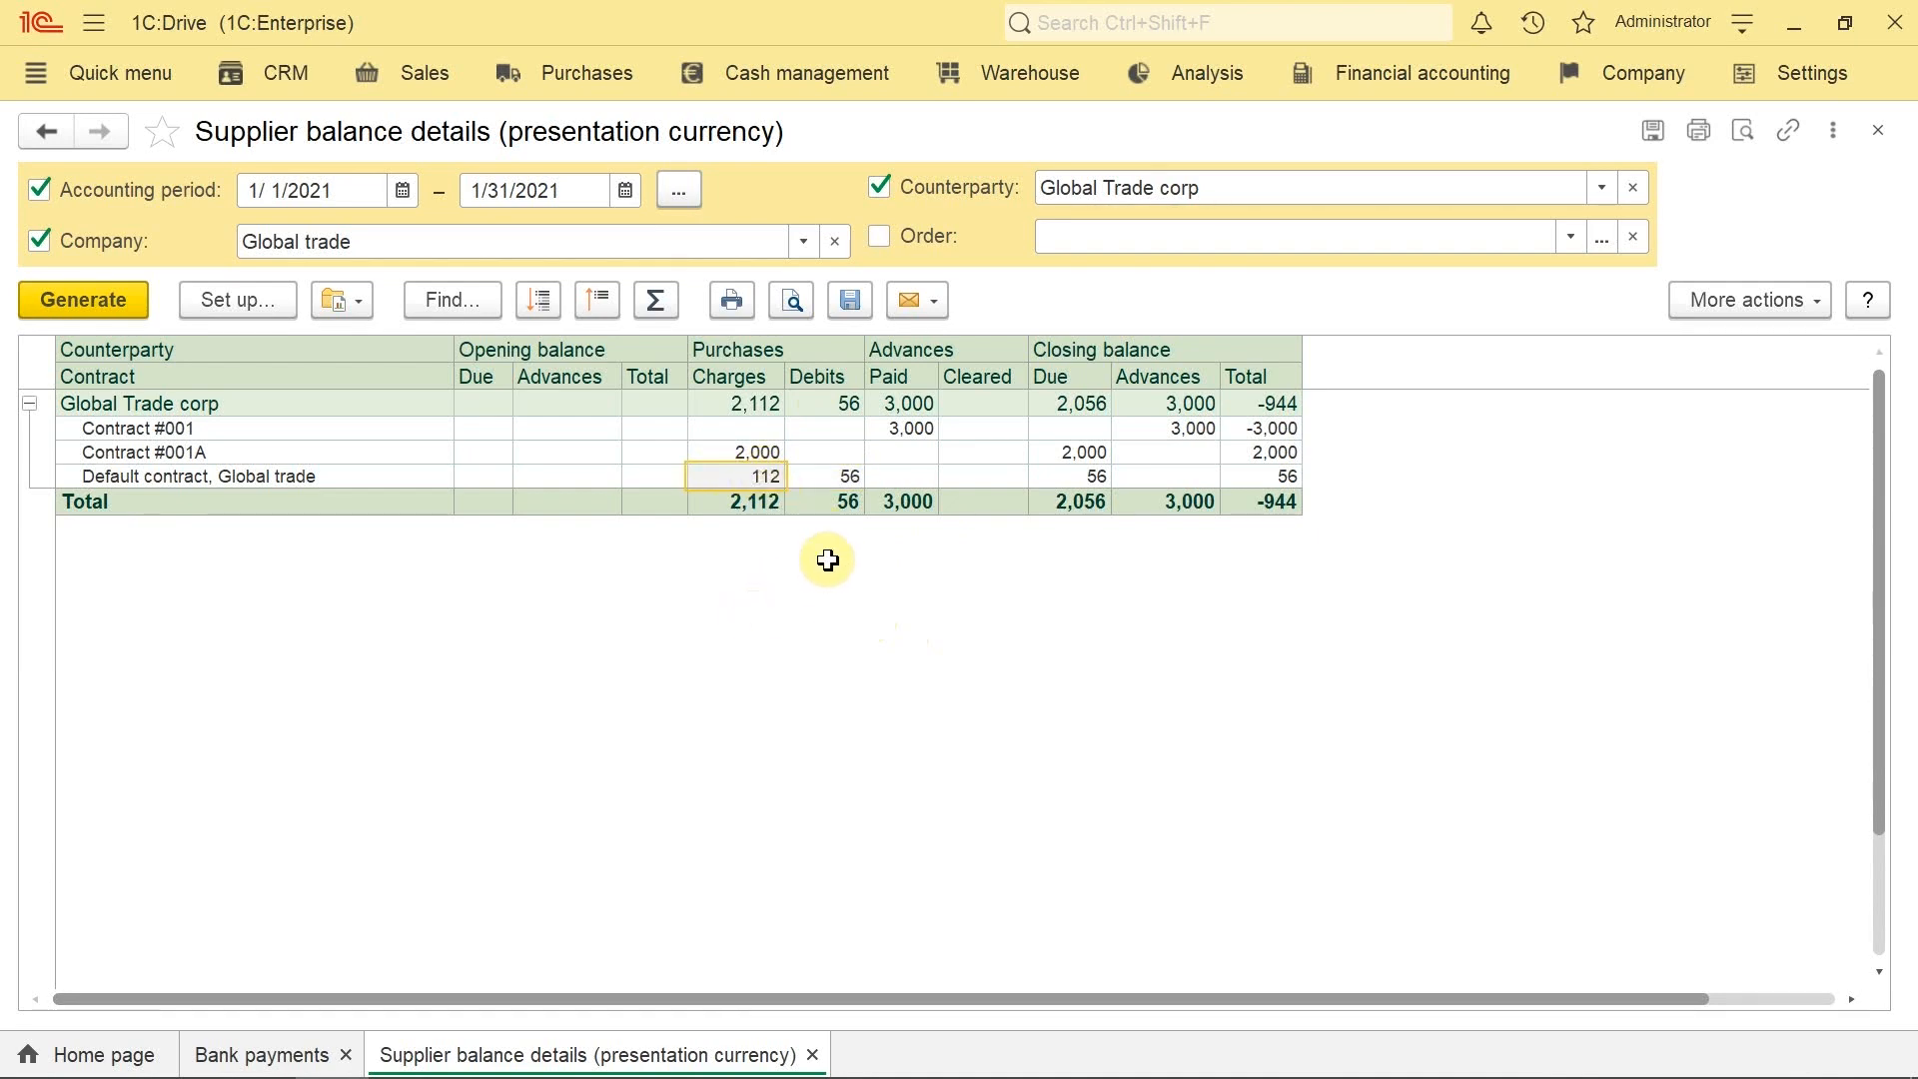
{"action": "left_click", "coordinate": [835, 475]}
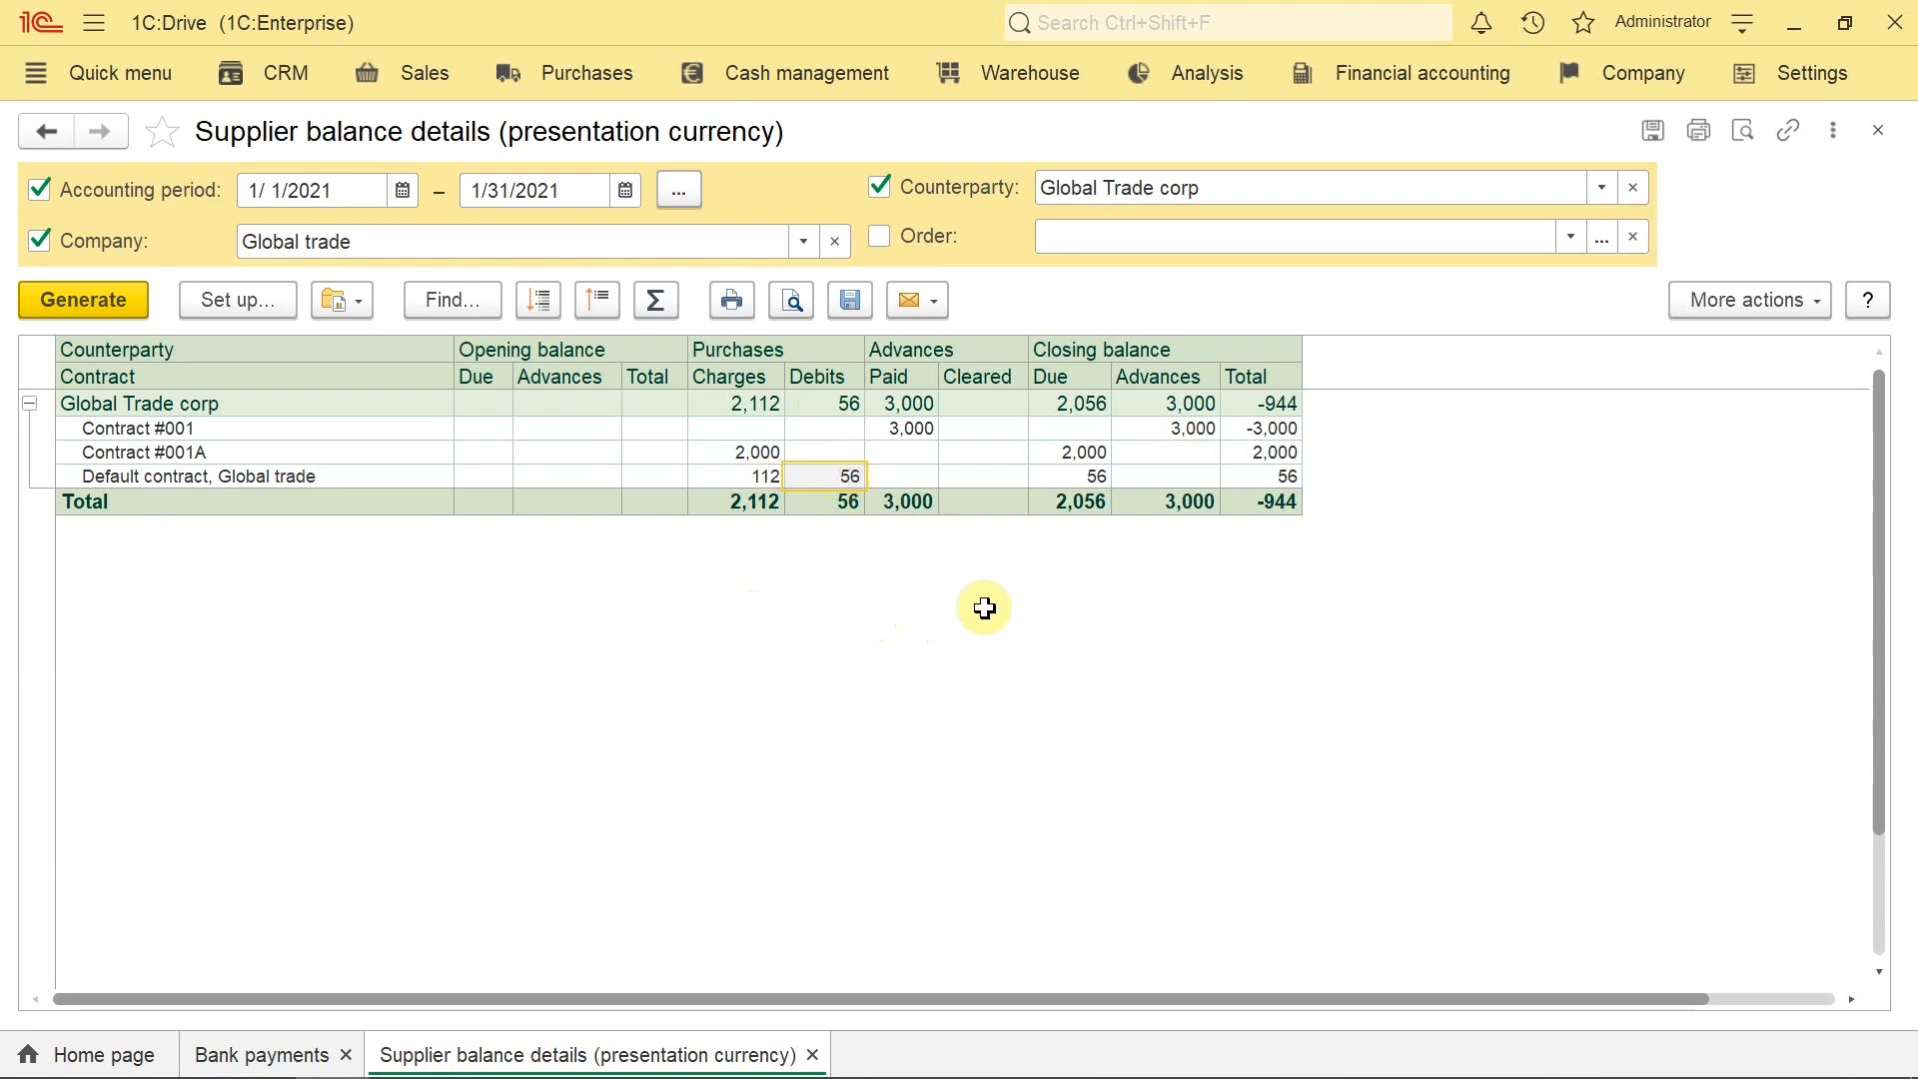
{"action": "left_click", "coordinate": [1084, 473]}
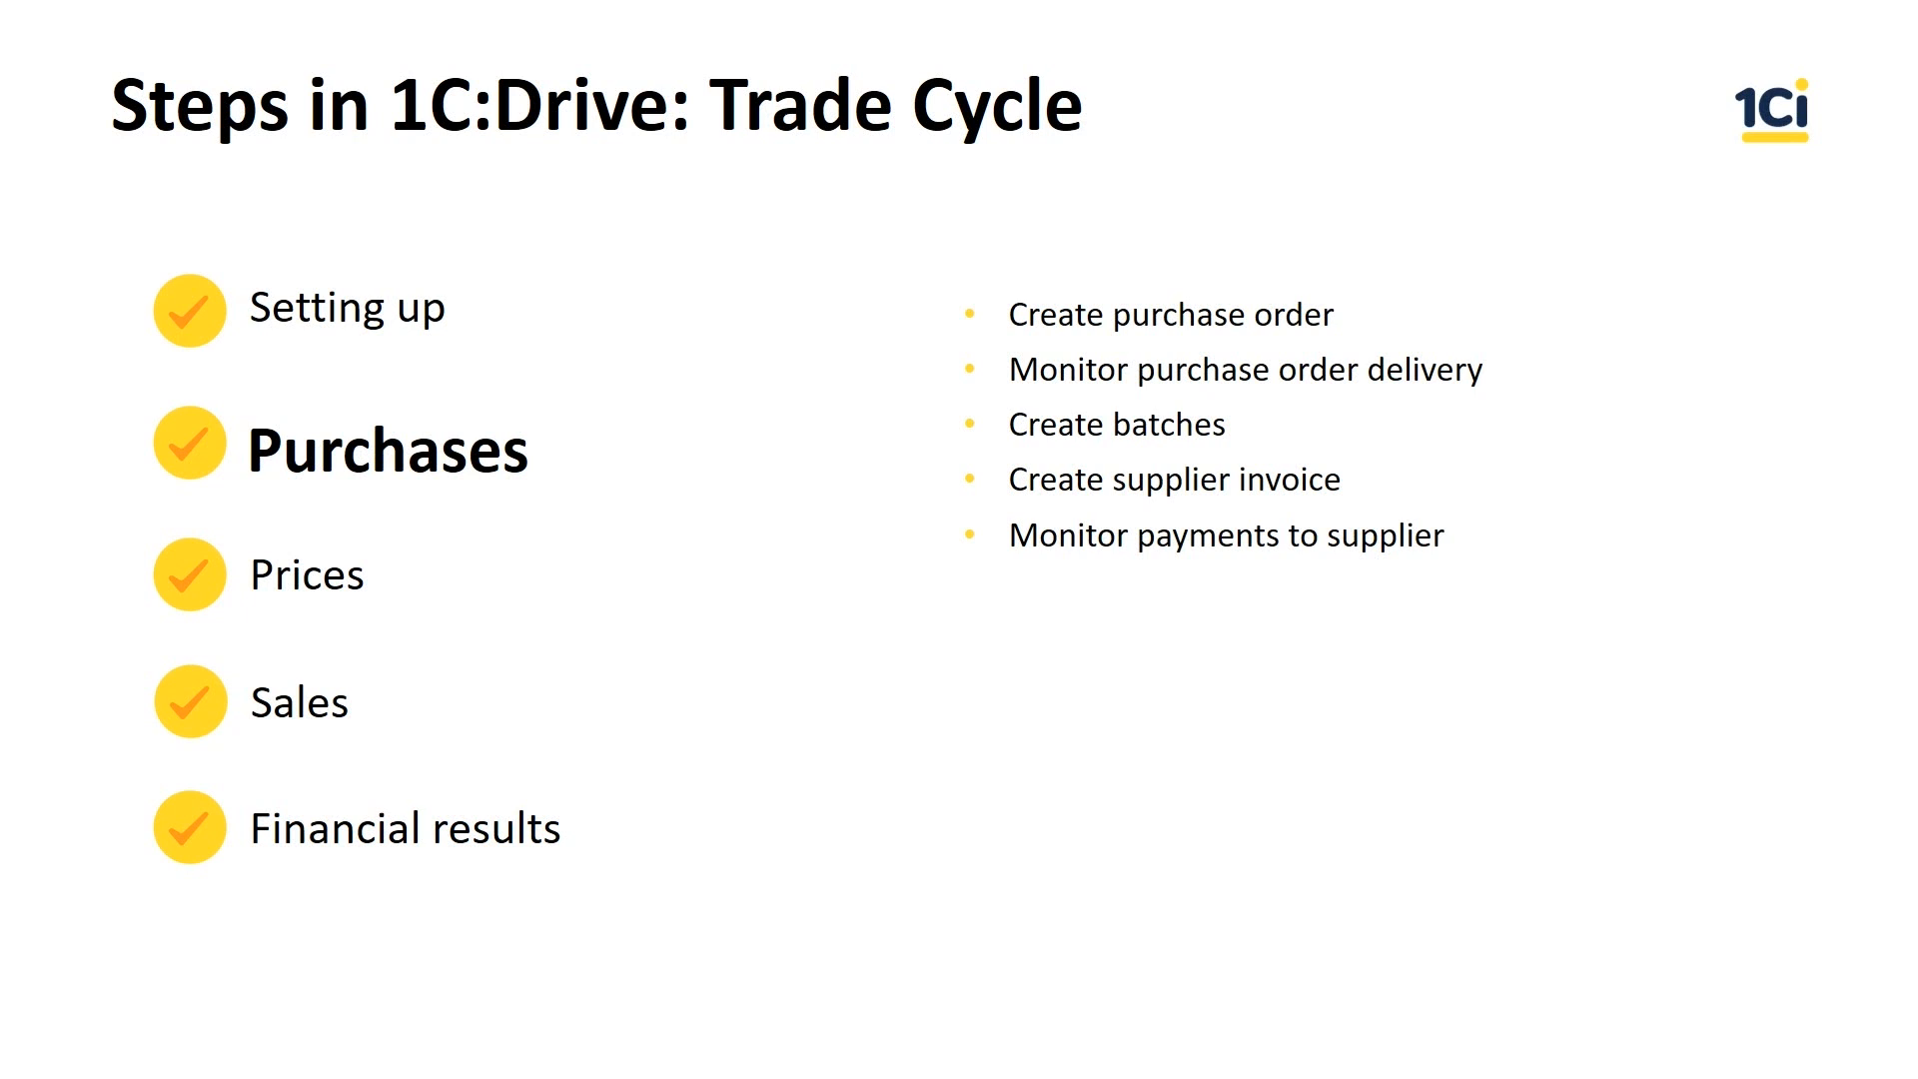
{"action": "key", "text": "Right"}
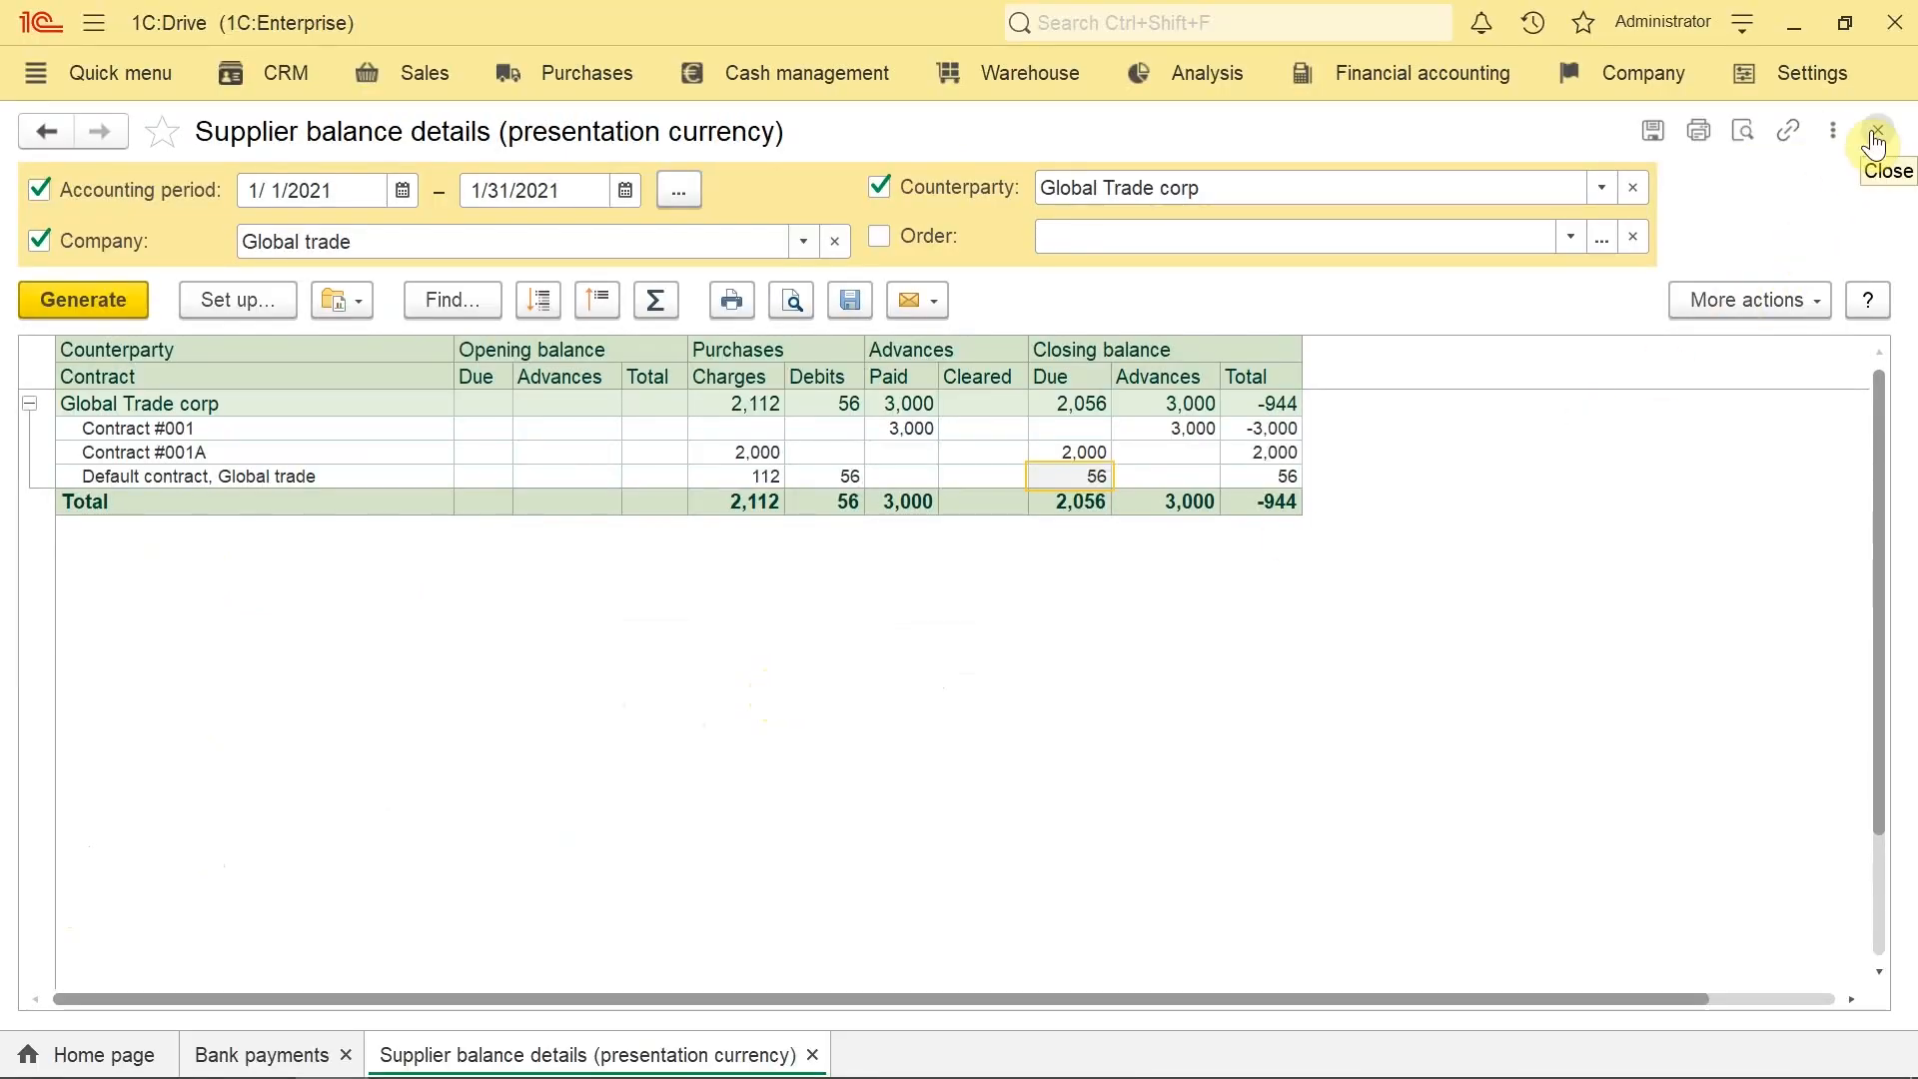
Step: Close the open report and payments list, and start a supplier price type with the description Global trade corp 2020
{"action": "left_click", "coordinate": [1874, 140]}
{"action": "left_click", "coordinate": [1874, 140]}
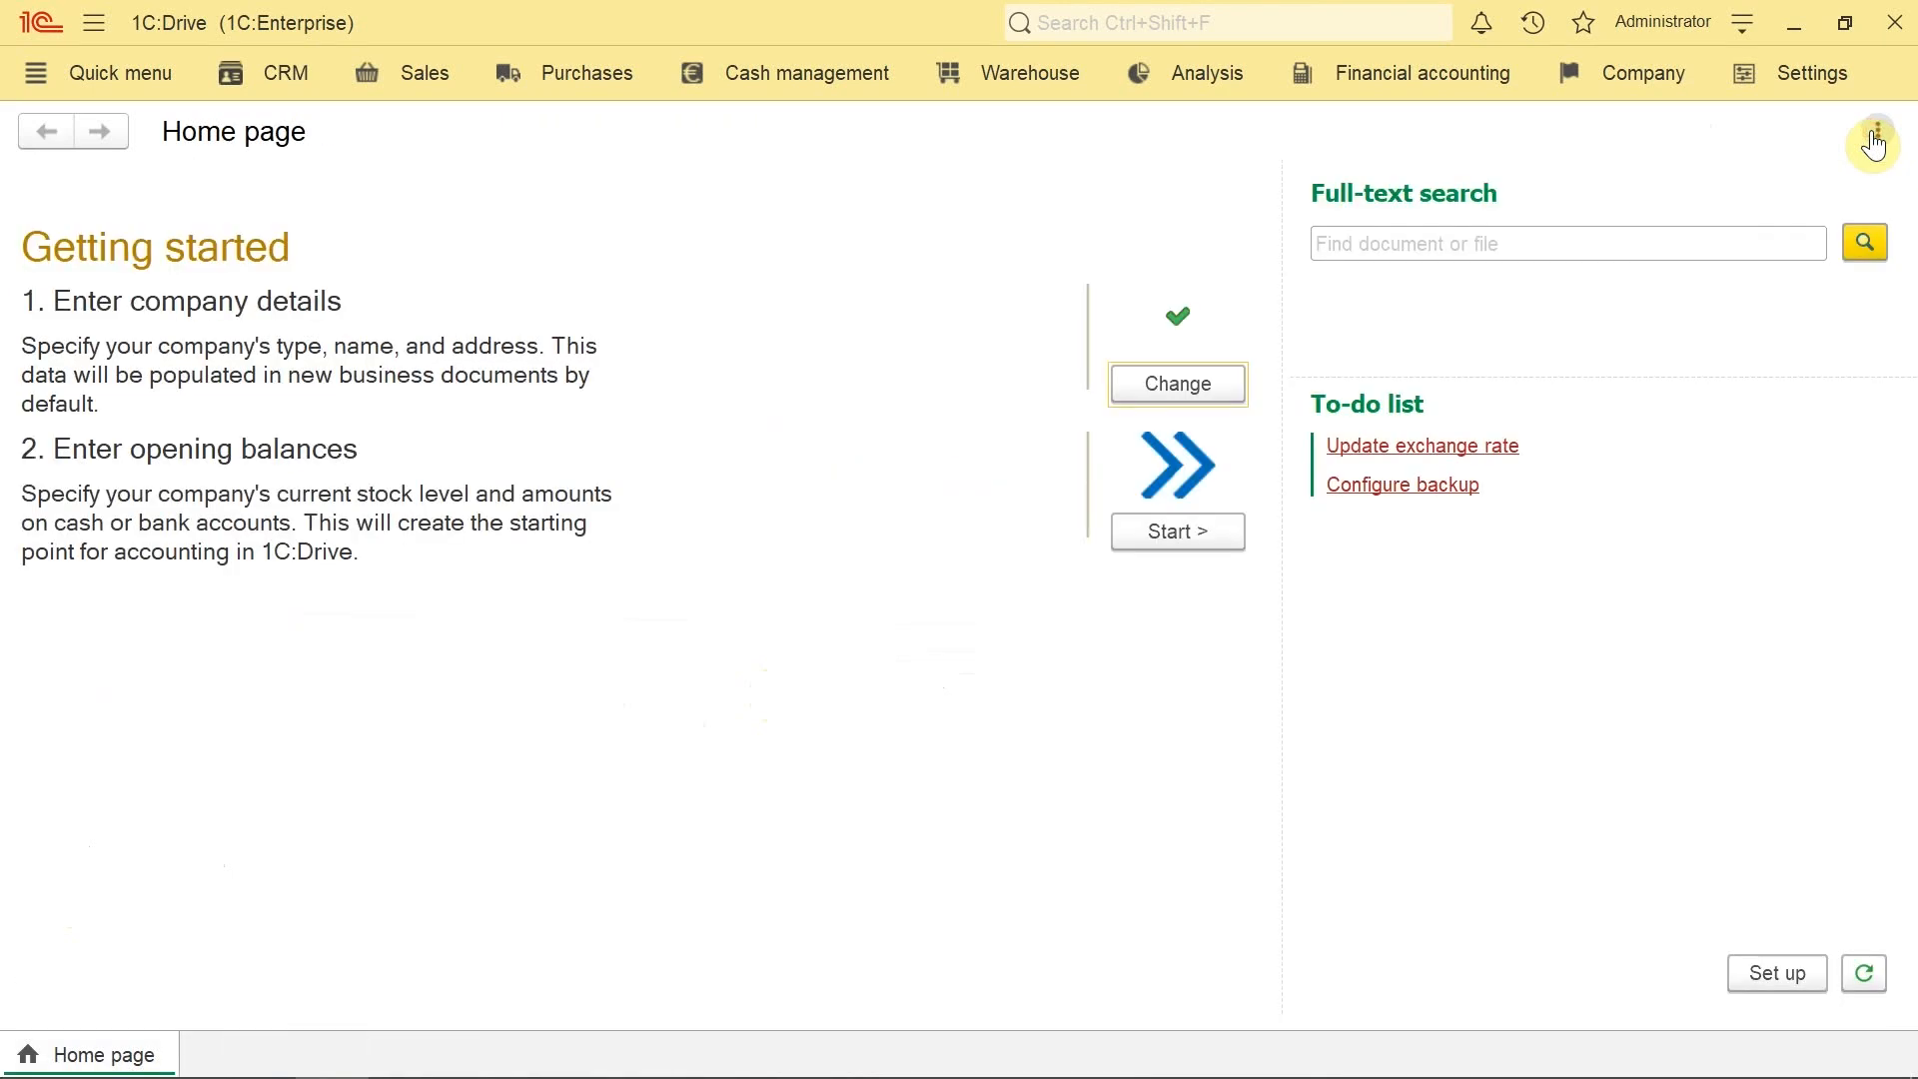
{"action": "left_click", "coordinate": [545, 88]}
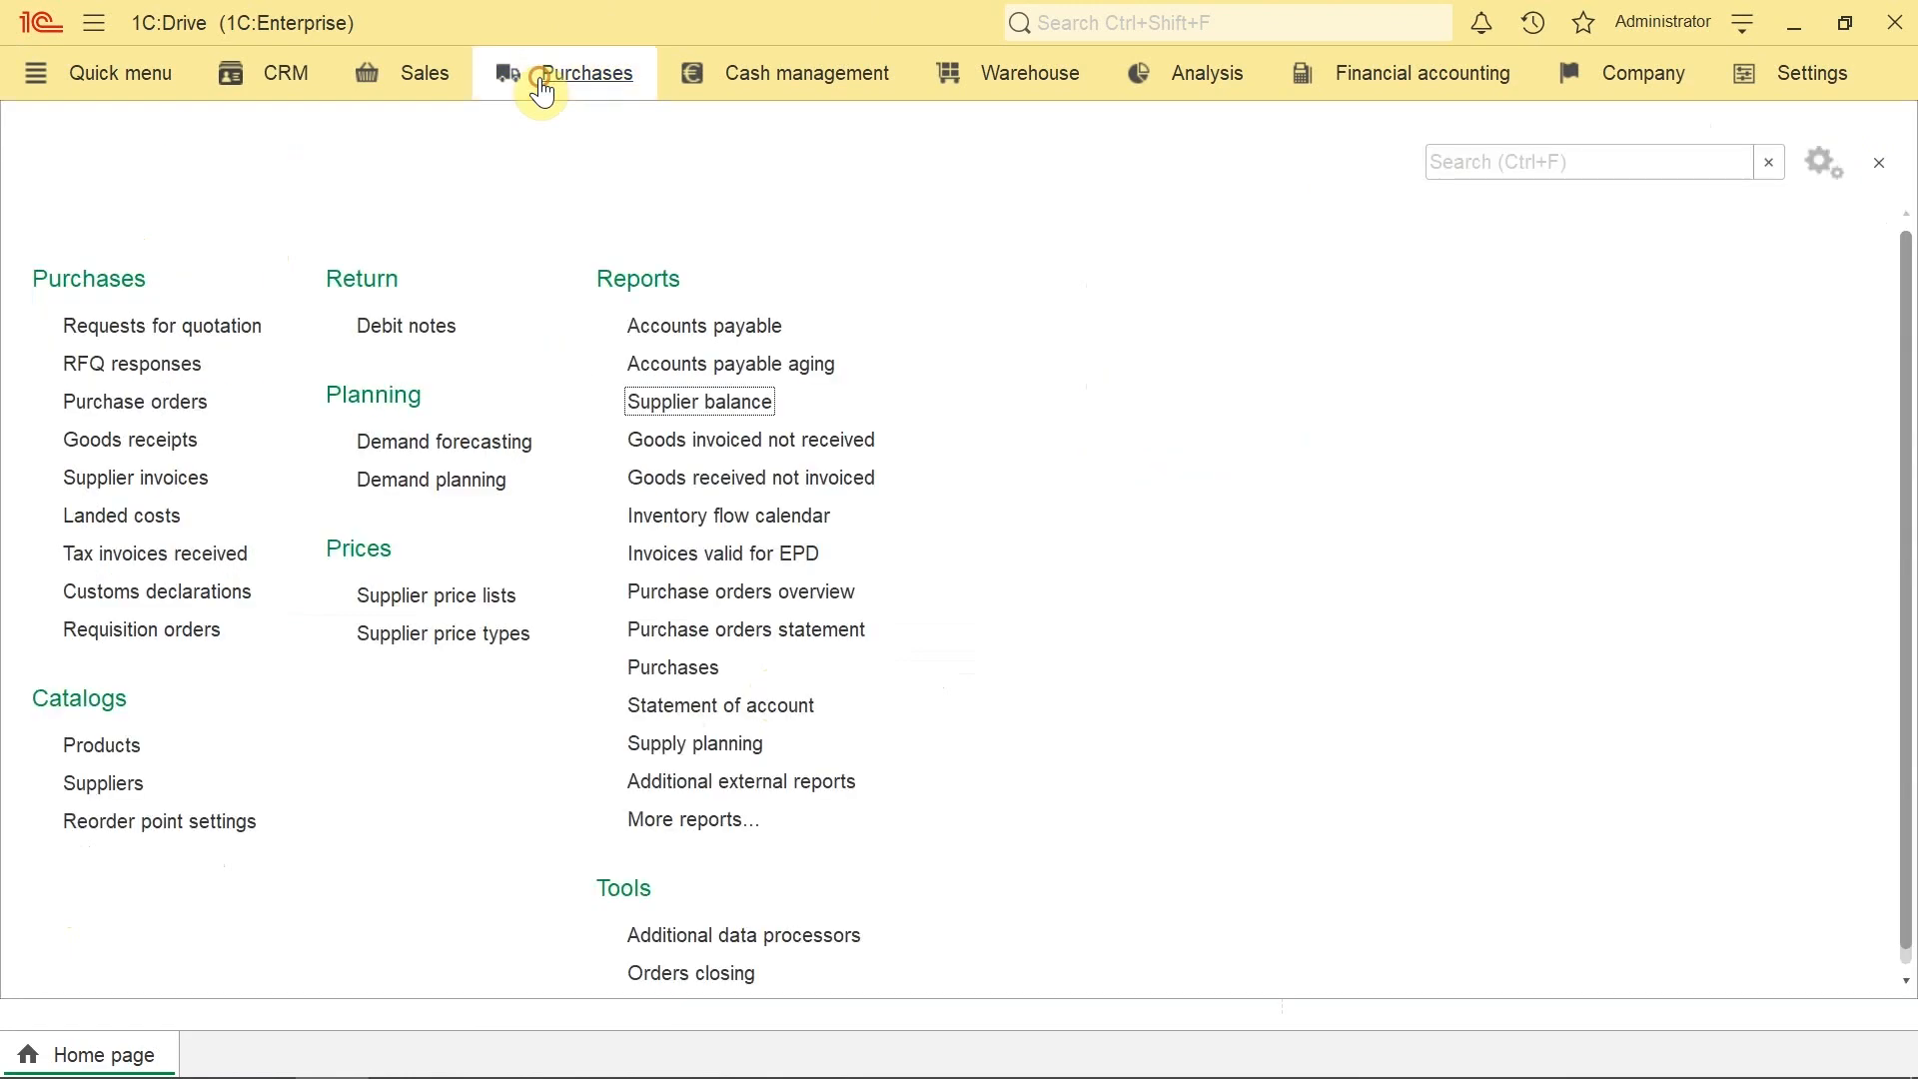
{"action": "left_click", "coordinate": [393, 647]}
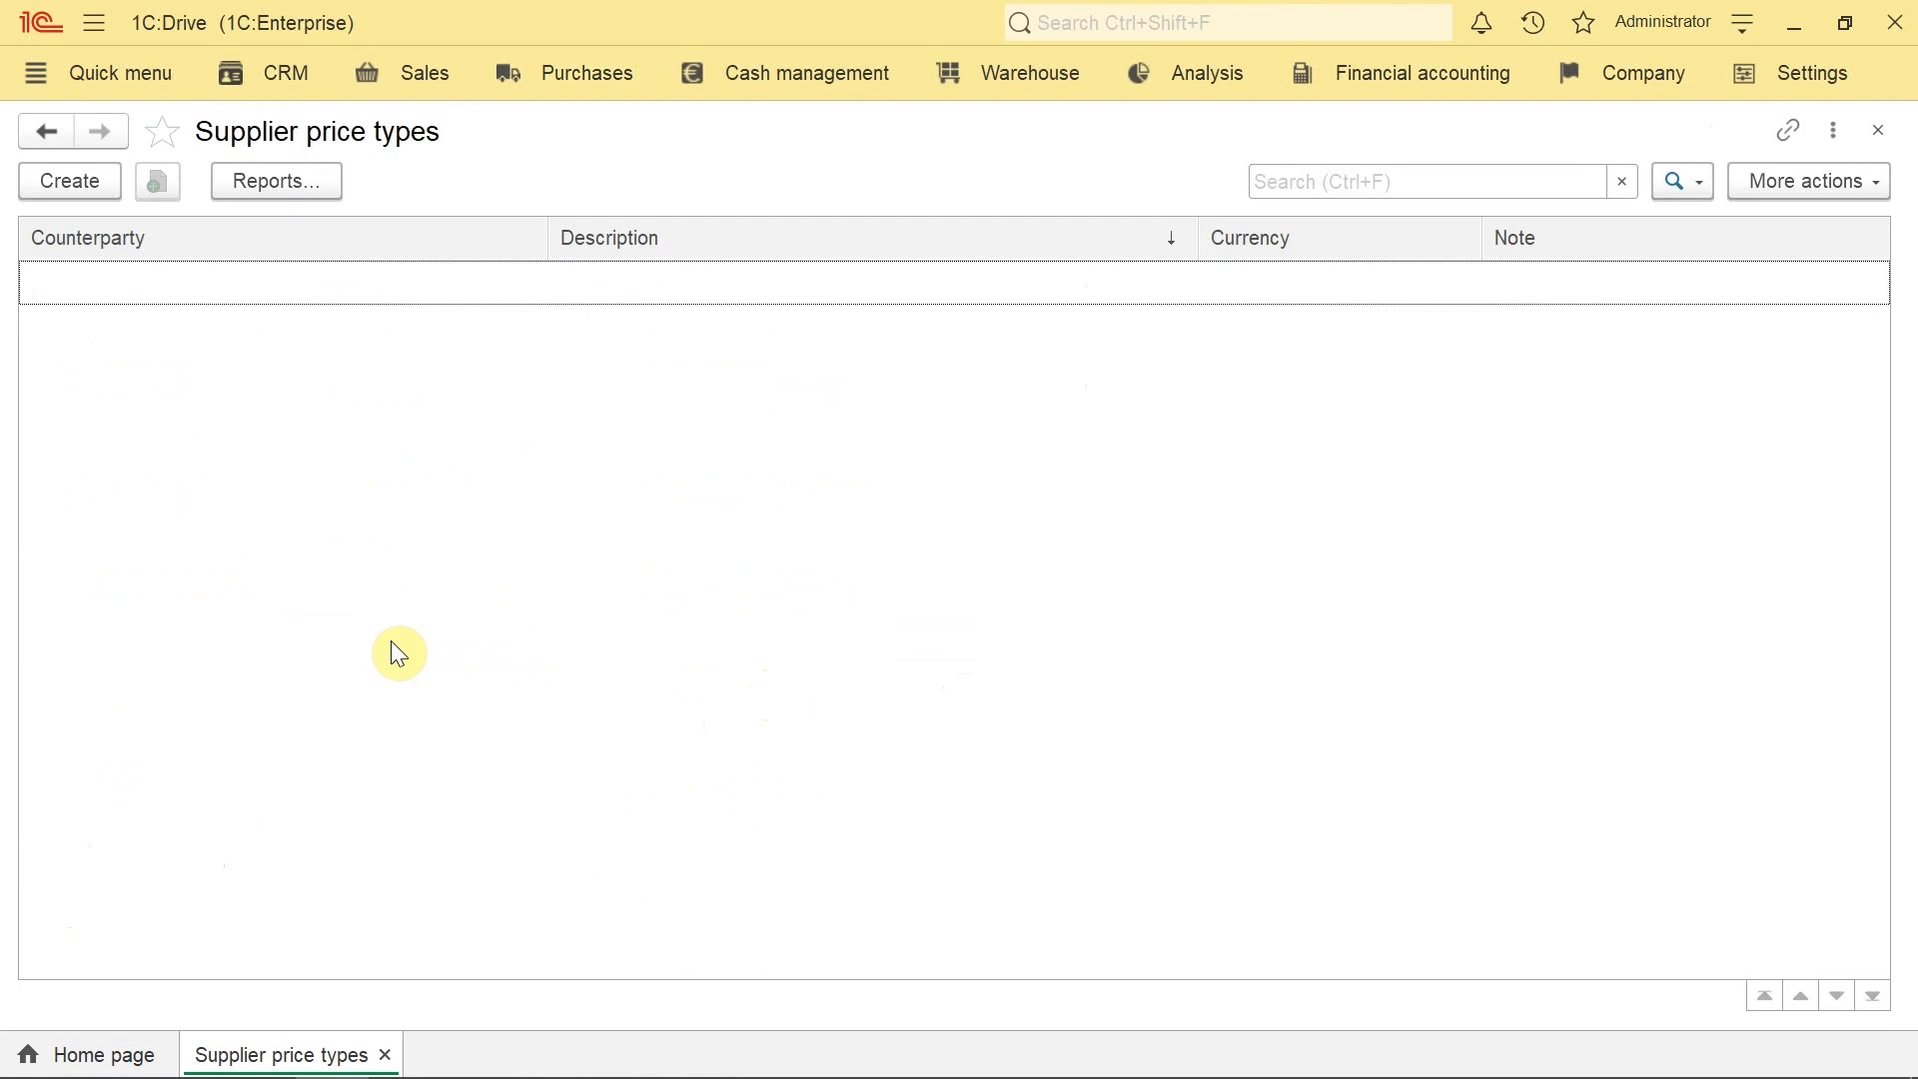
{"action": "left_click", "coordinate": [65, 182]}
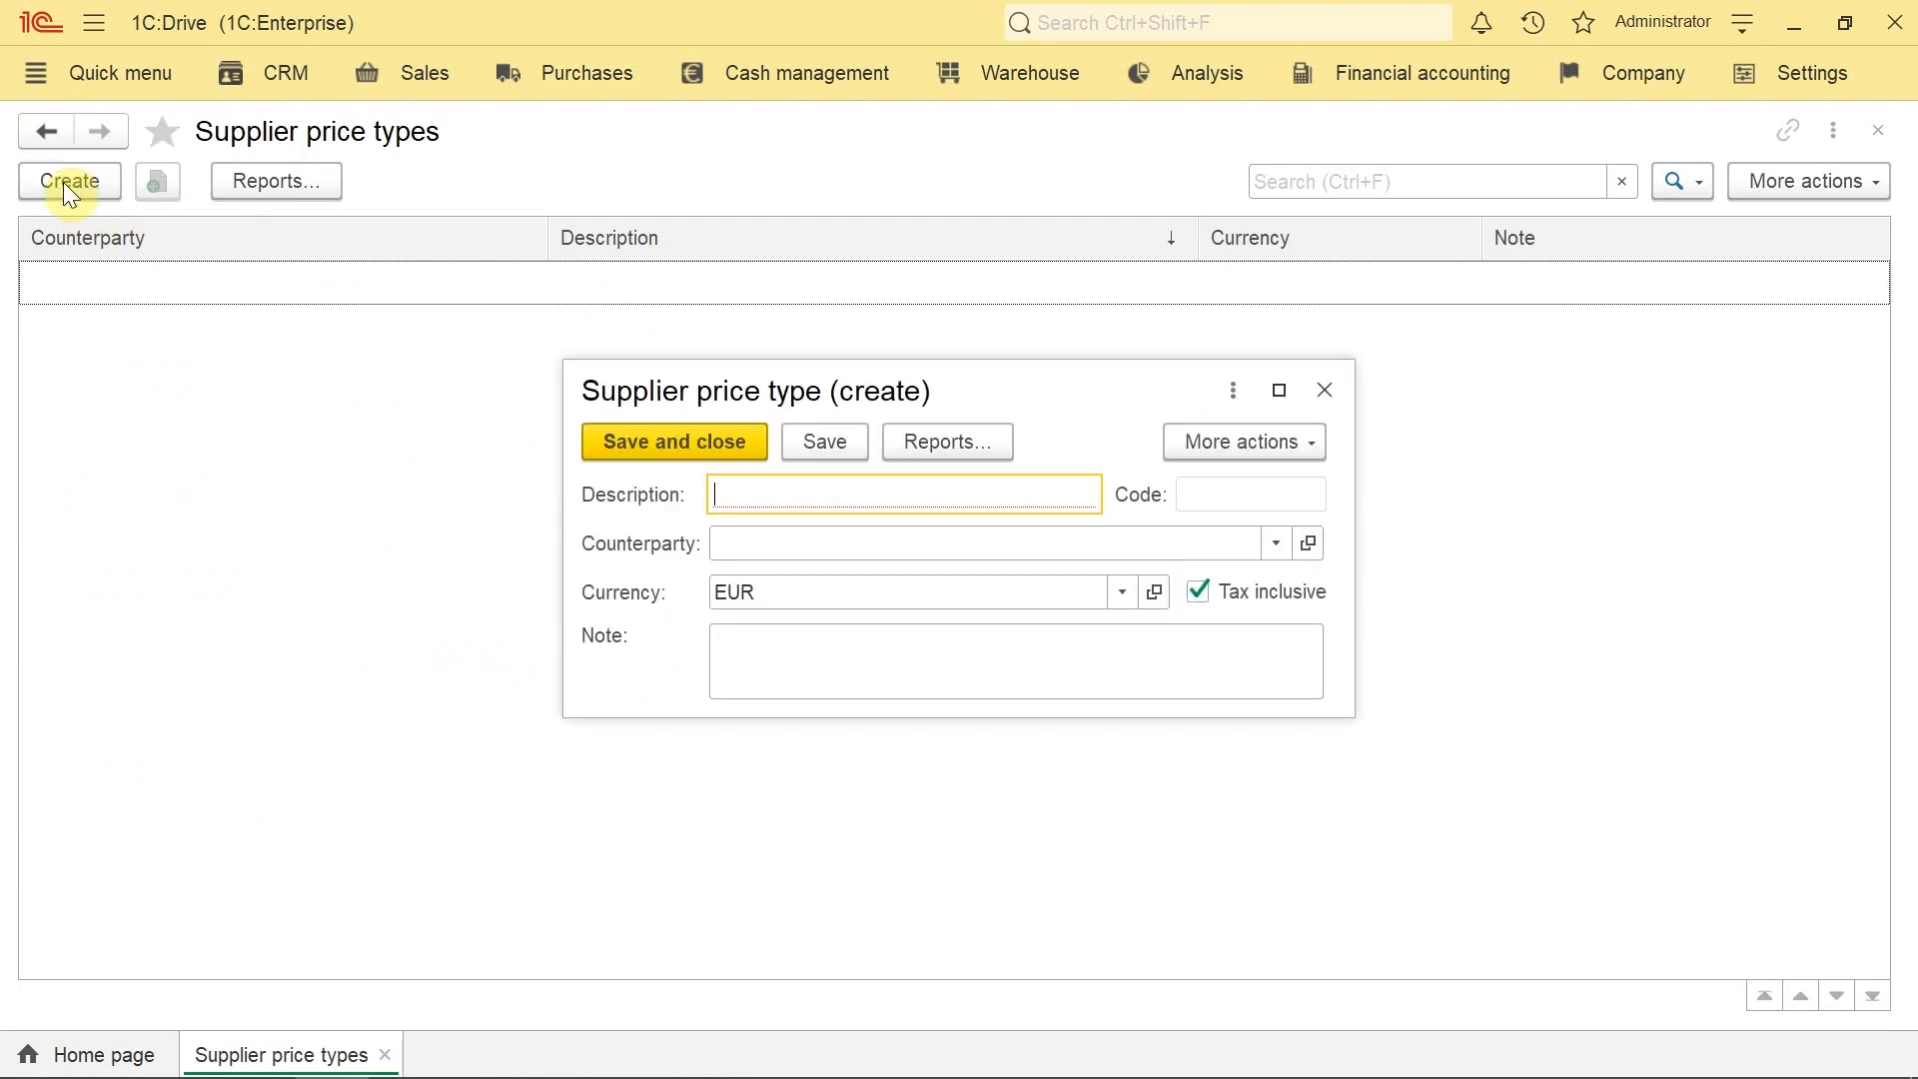
{"action": "type", "text": "Global trade co"}
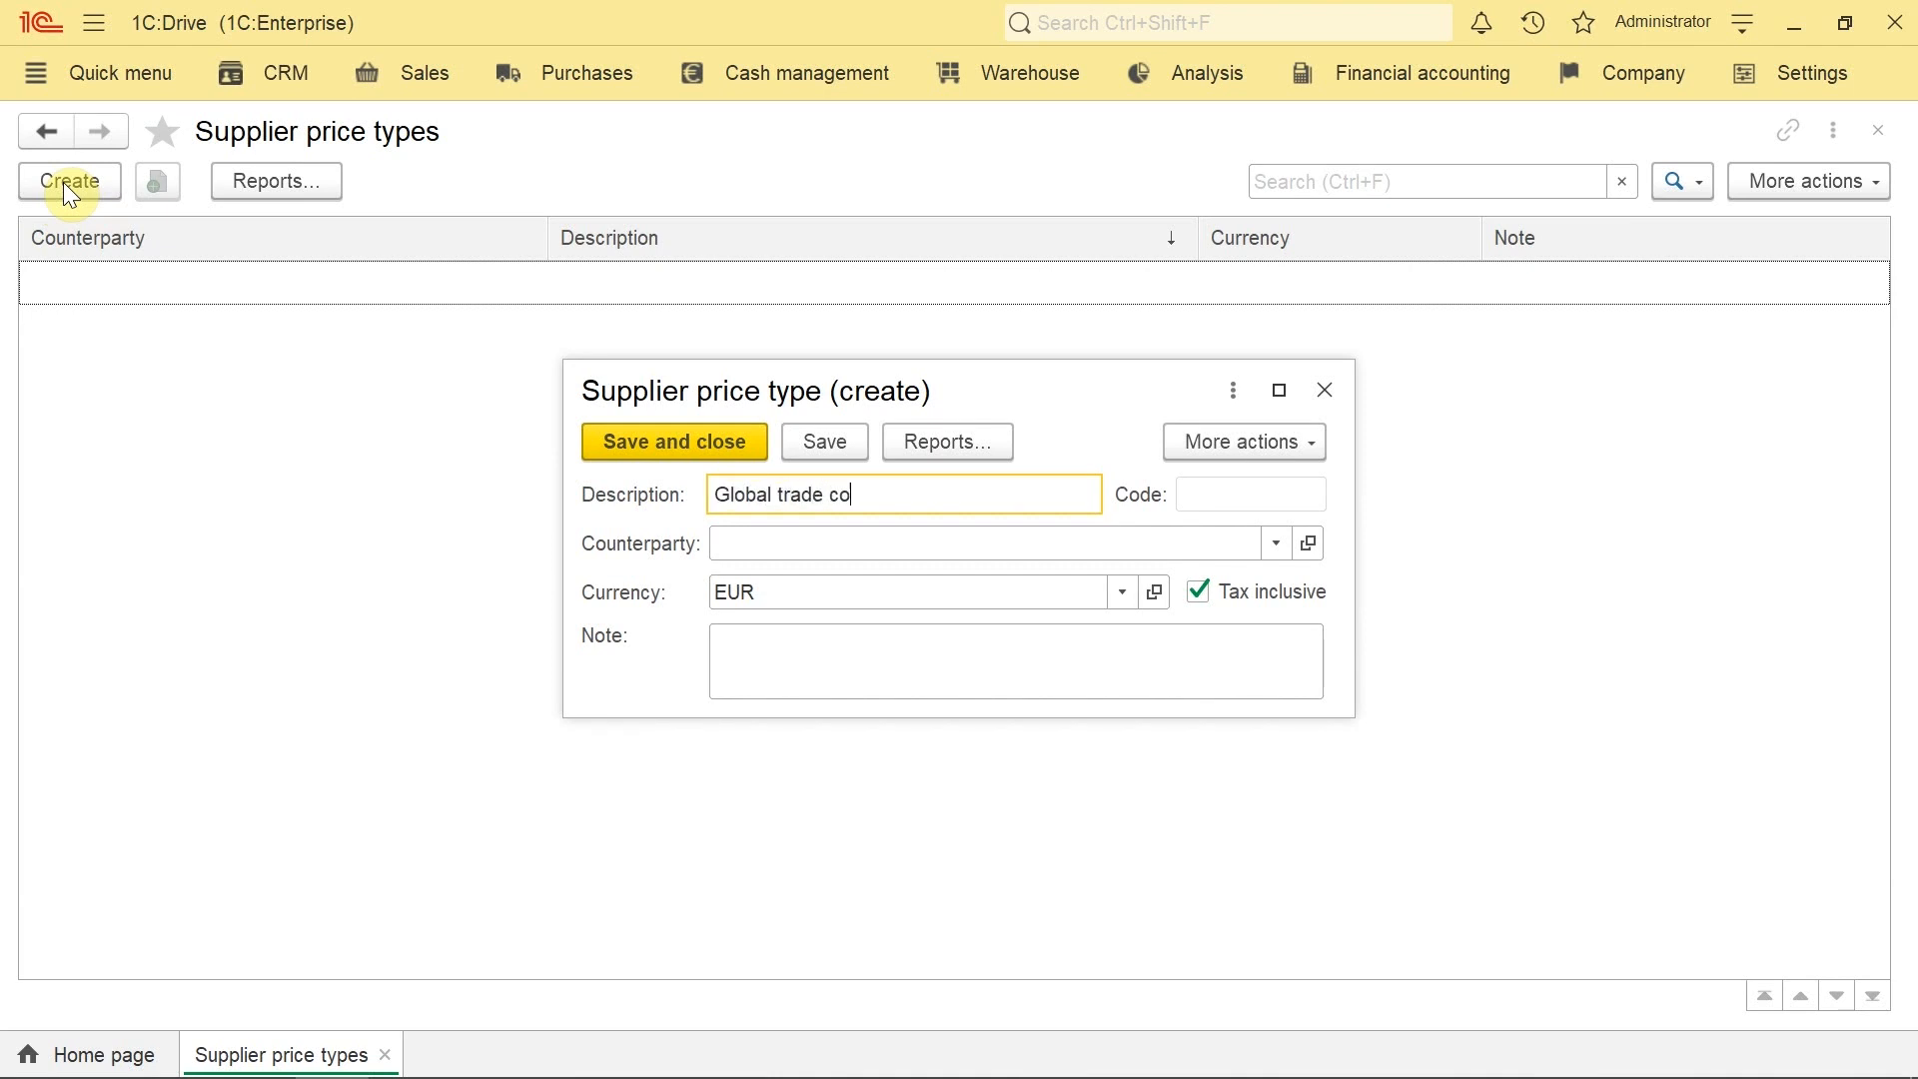
{"action": "type", "text": "rp 2020"}
Step: Assign the counterparty Global Trade corp to the supplier price type, save it and close the price types list
{"action": "left_click", "coordinate": [1020, 544]}
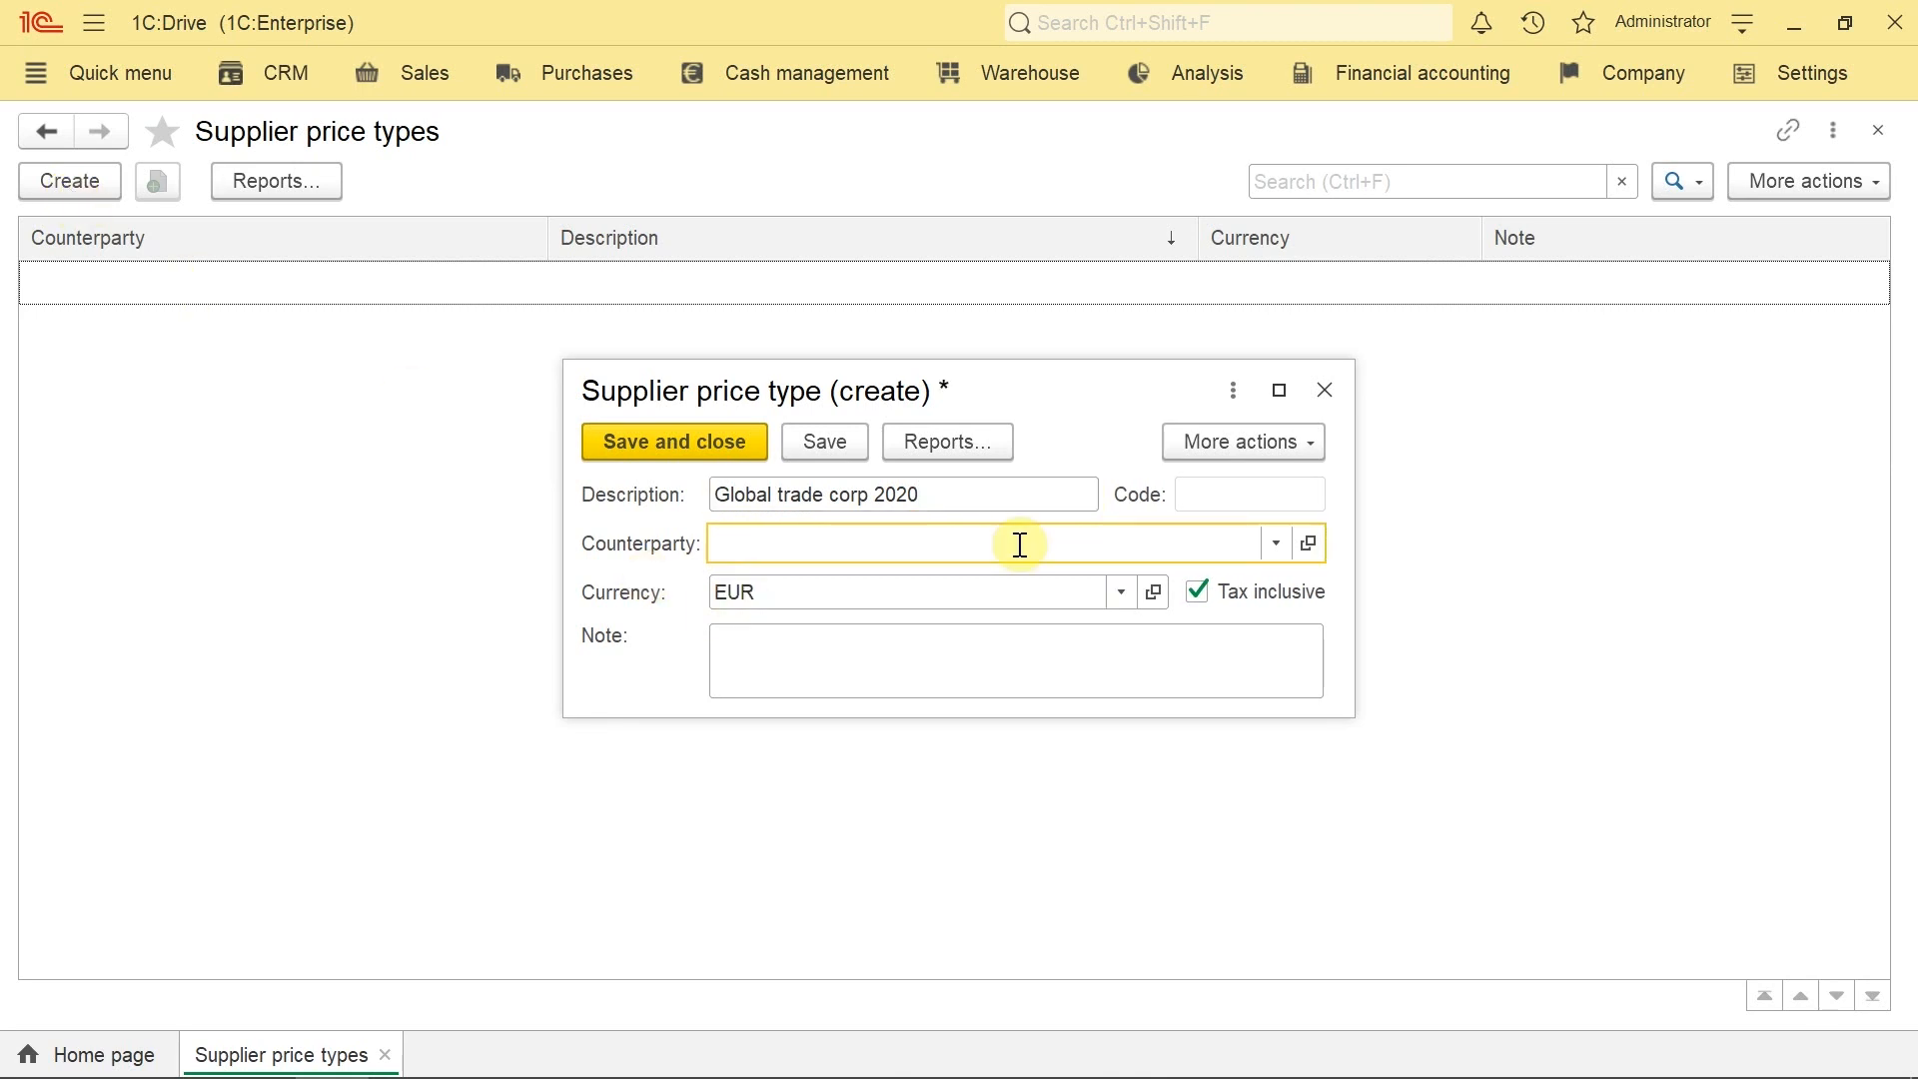
{"action": "type", "text": "Glo"}
{"action": "key", "text": "Return"}
{"action": "key", "text": "Tab"}
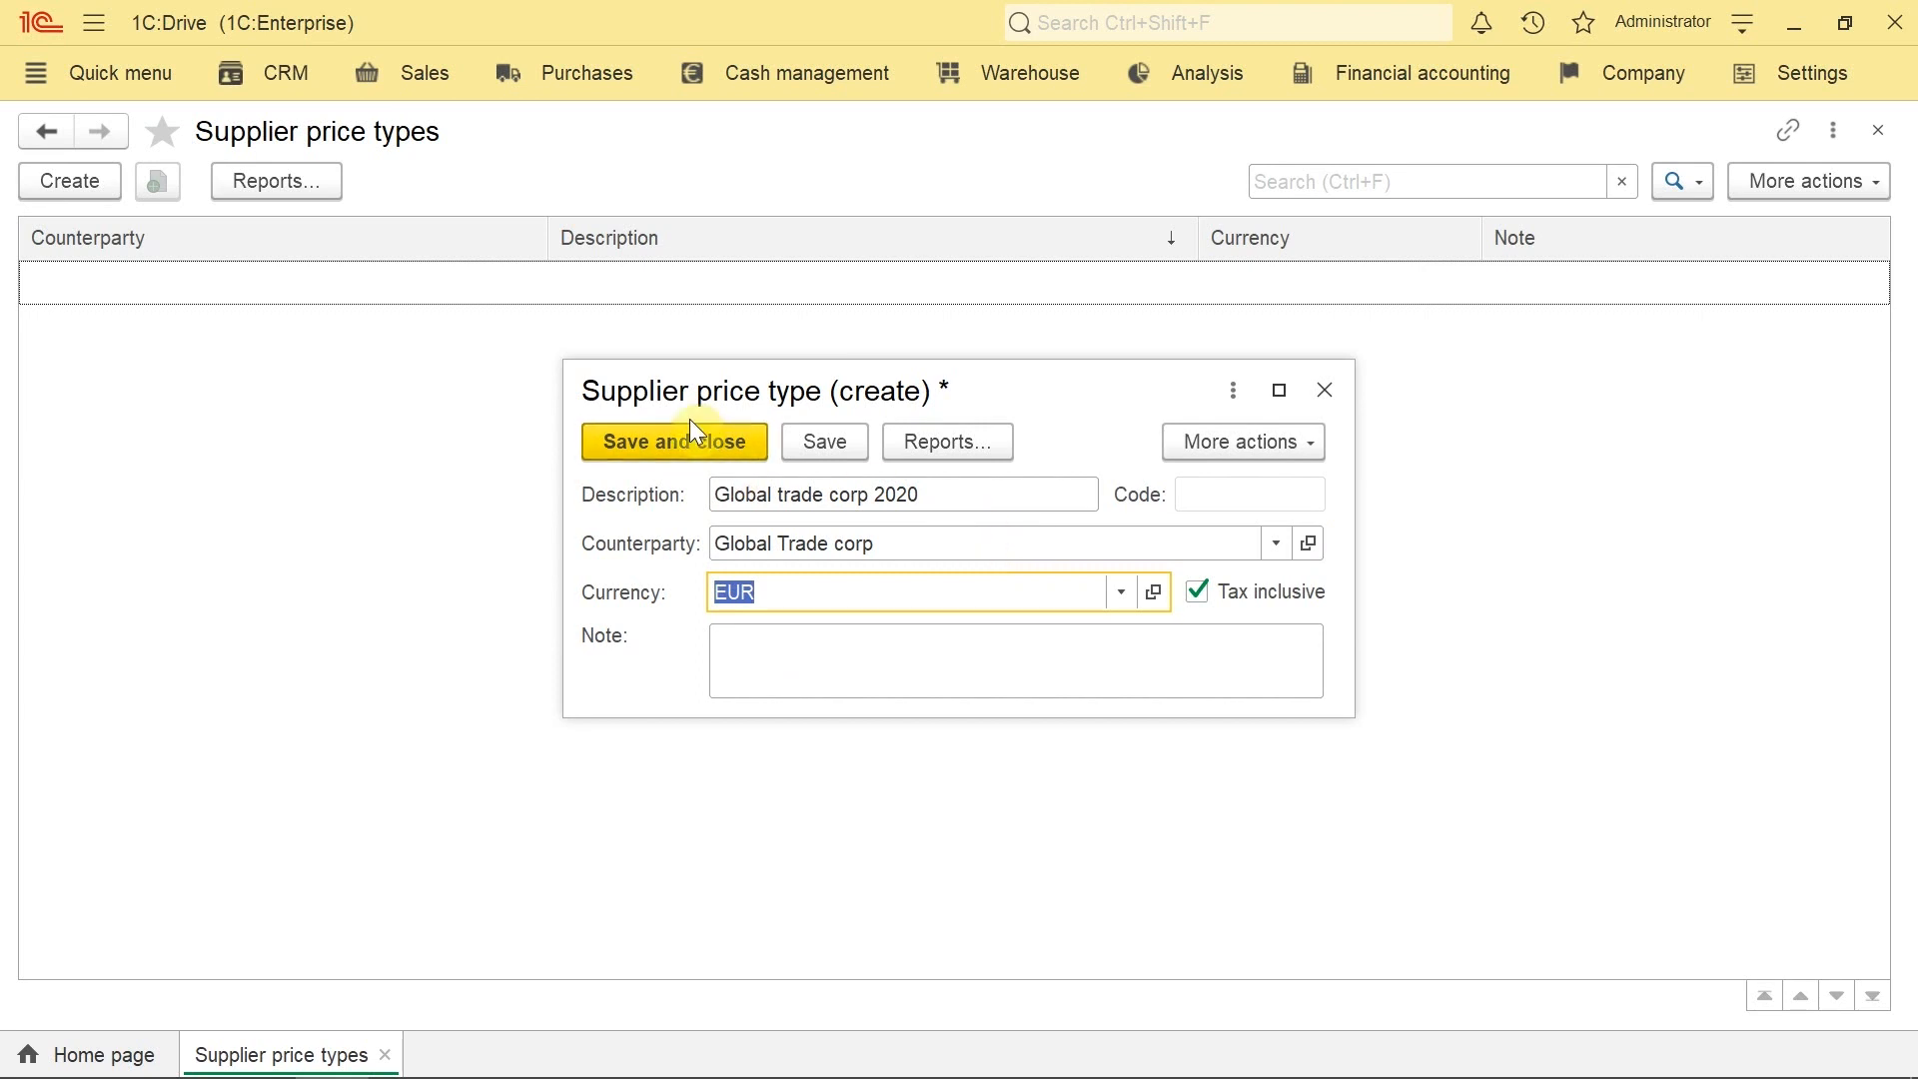
{"action": "left_click", "coordinate": [659, 455]}
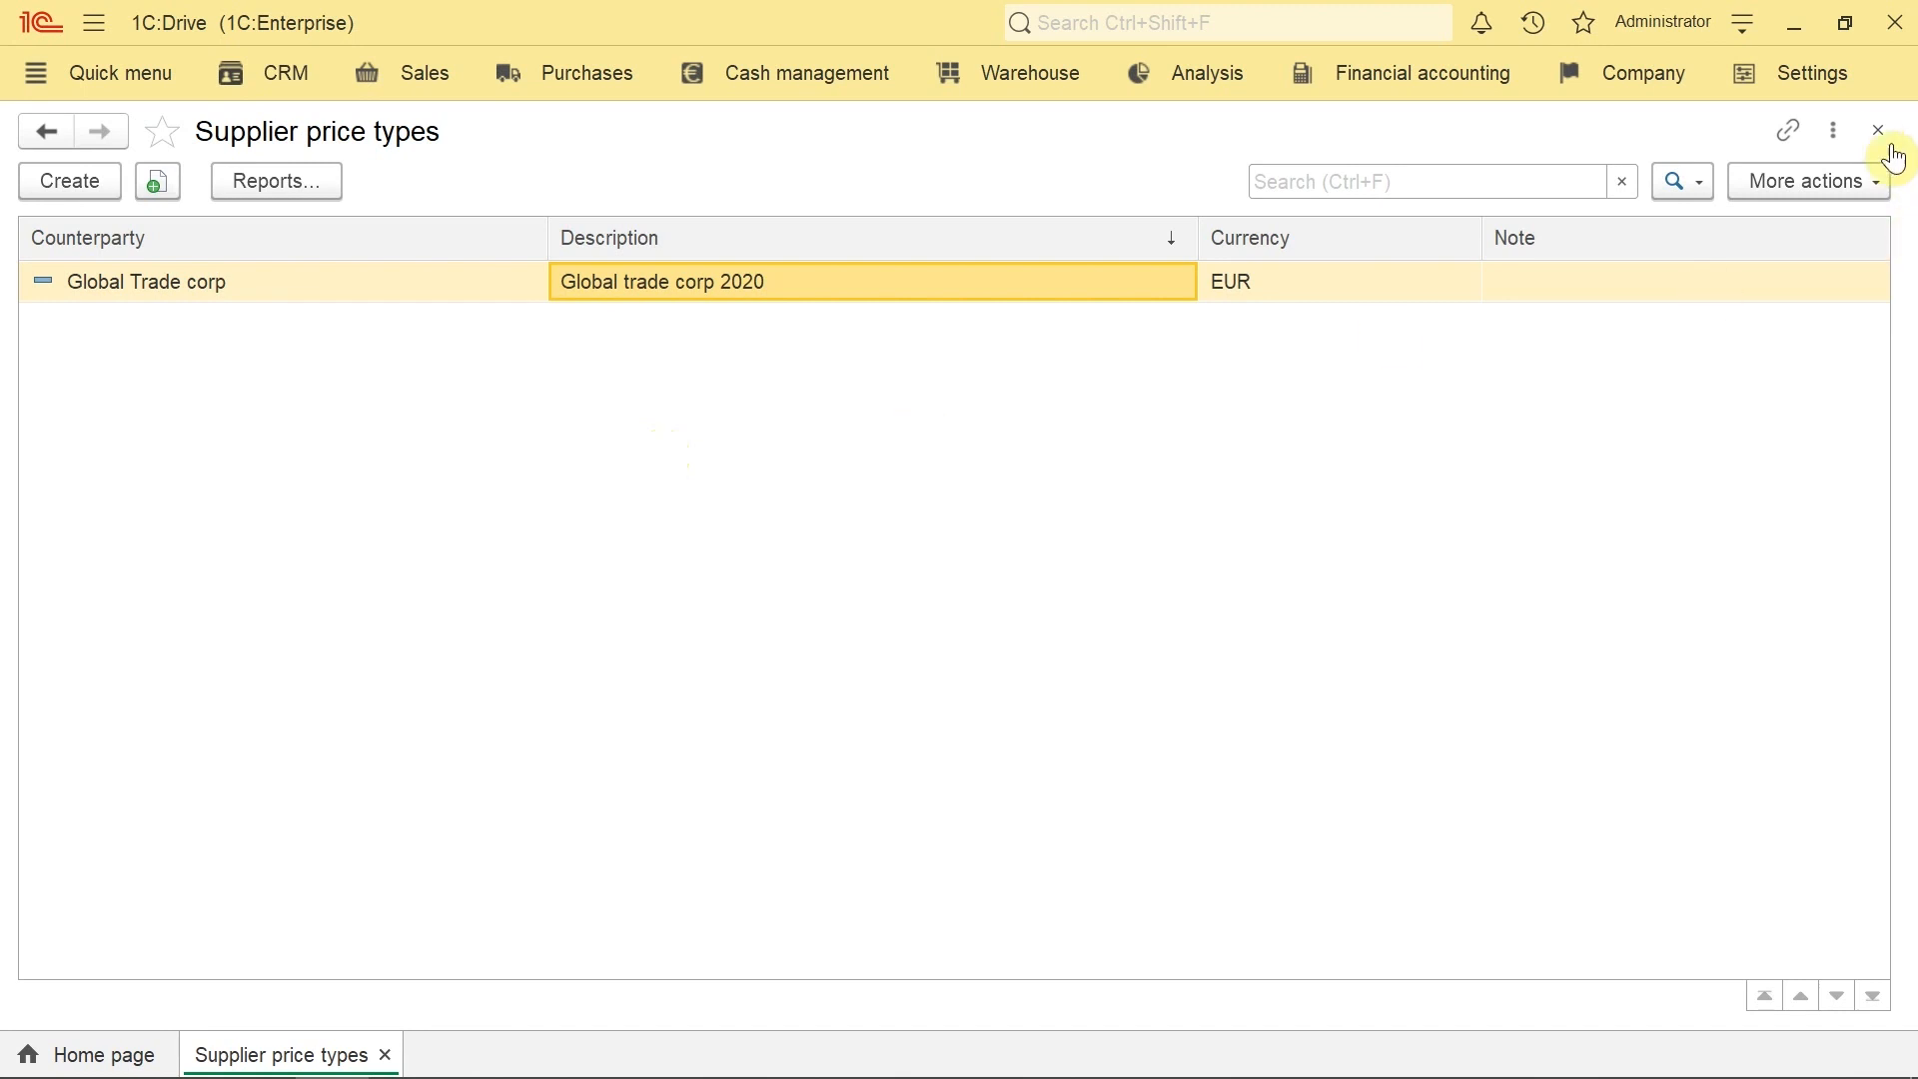
{"action": "left_click", "coordinate": [1879, 131]}
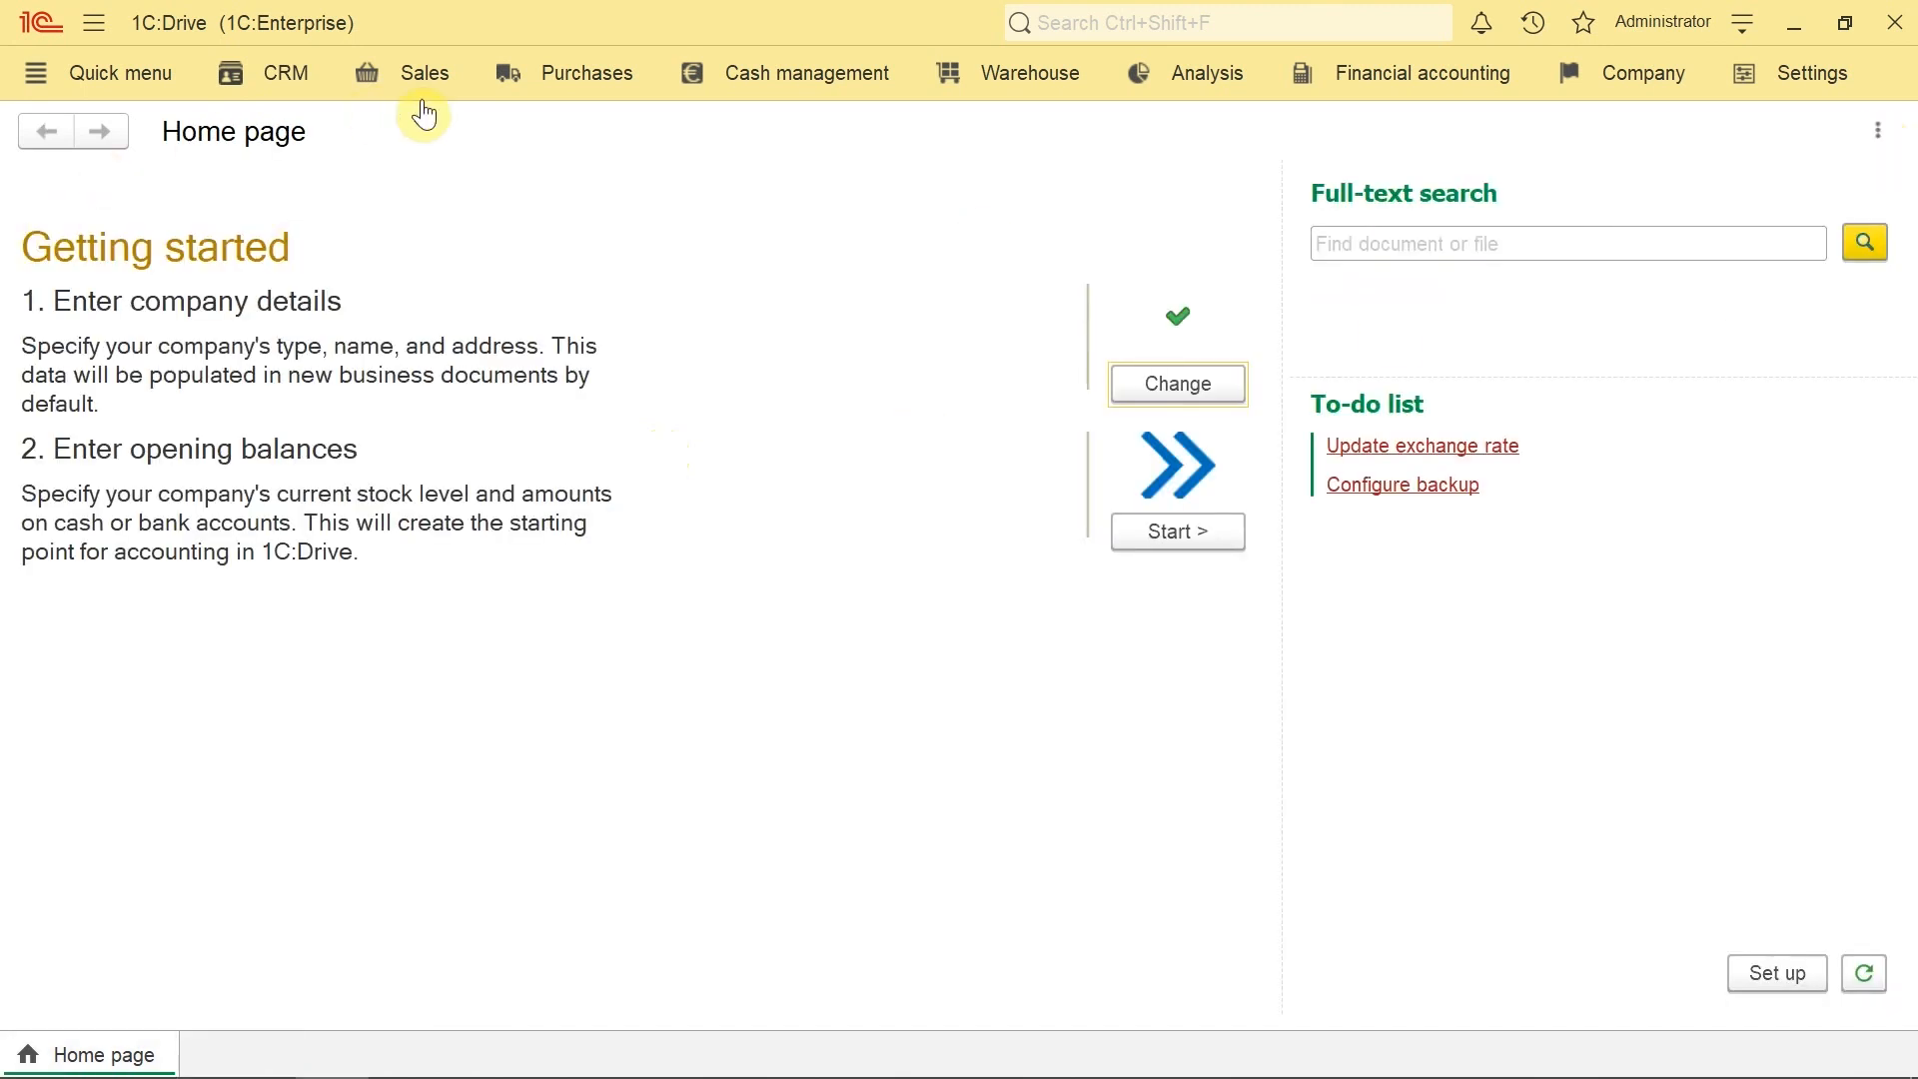
Step: Open the billing terms of the supplier Global Trade corp's default contract
{"action": "left_click", "coordinate": [589, 80]}
{"action": "left_click", "coordinate": [127, 781]}
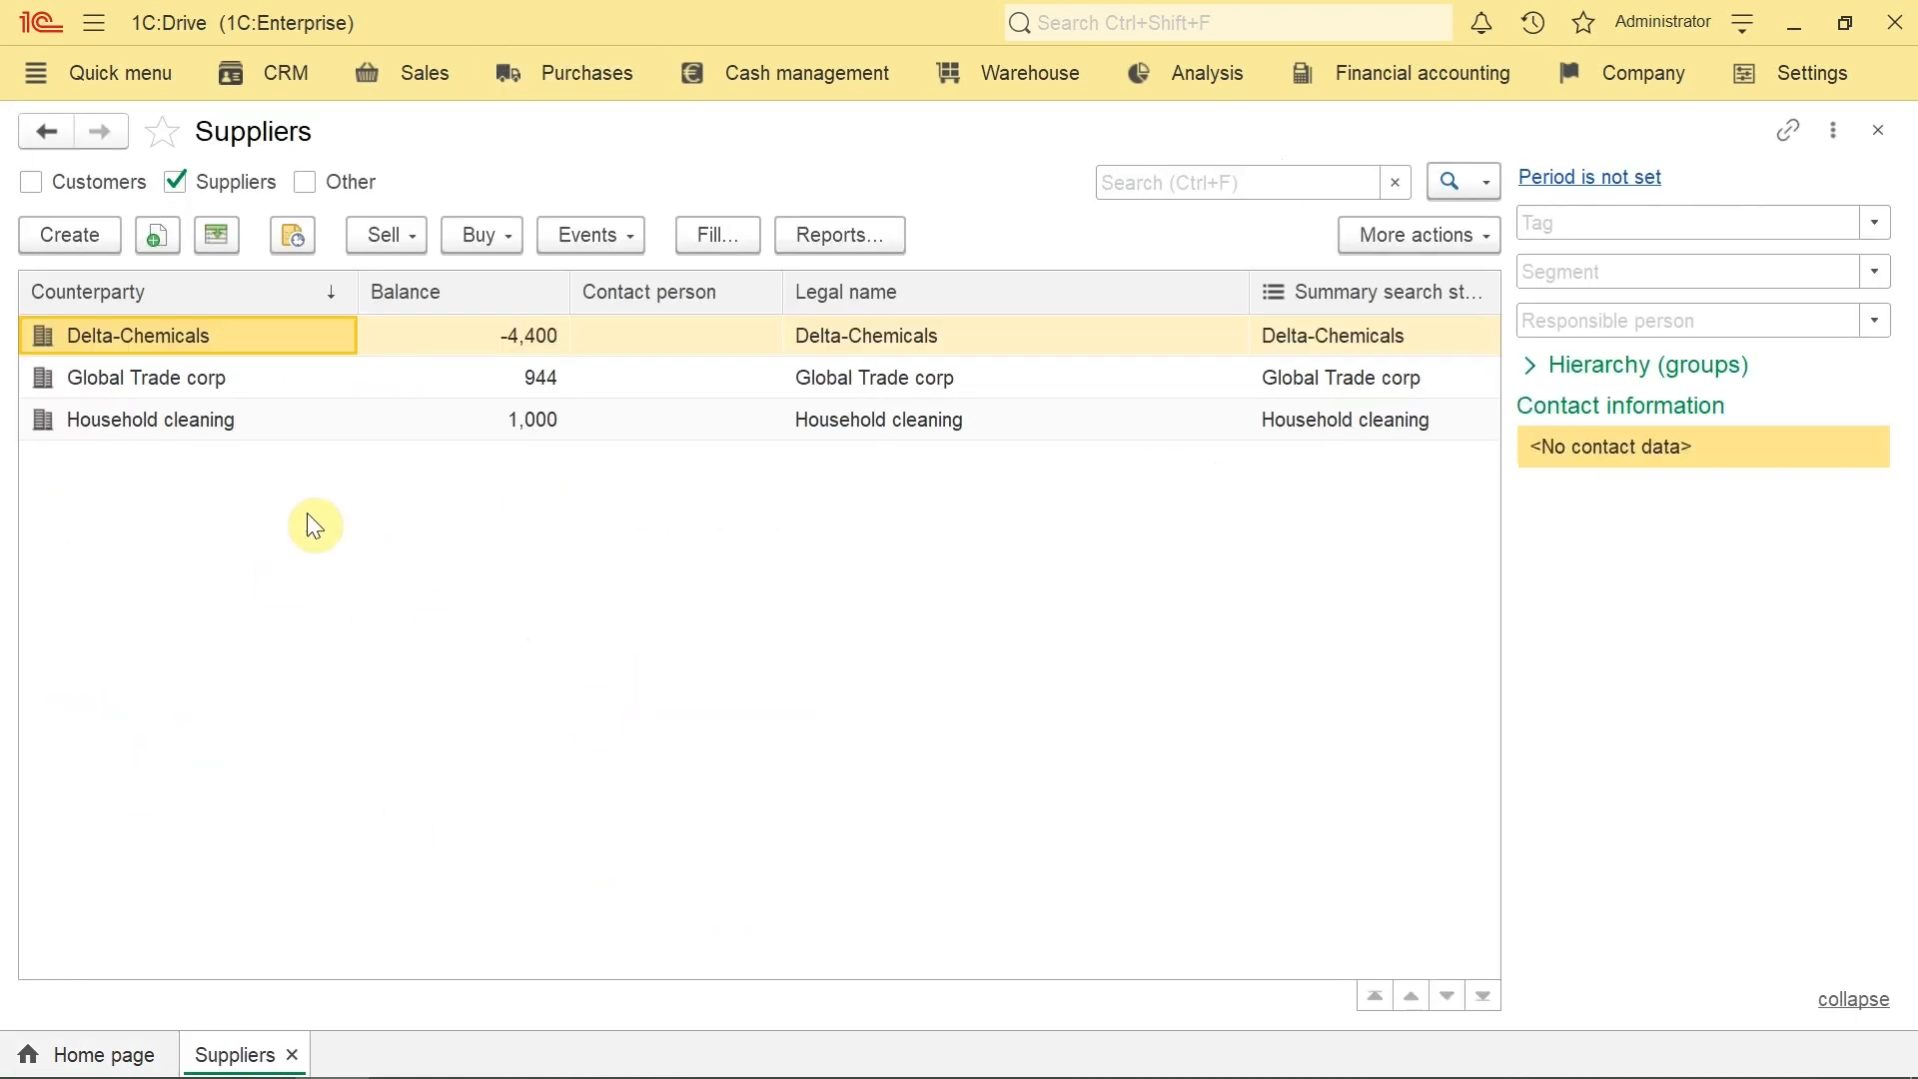
{"action": "double_click", "coordinate": [226, 378]}
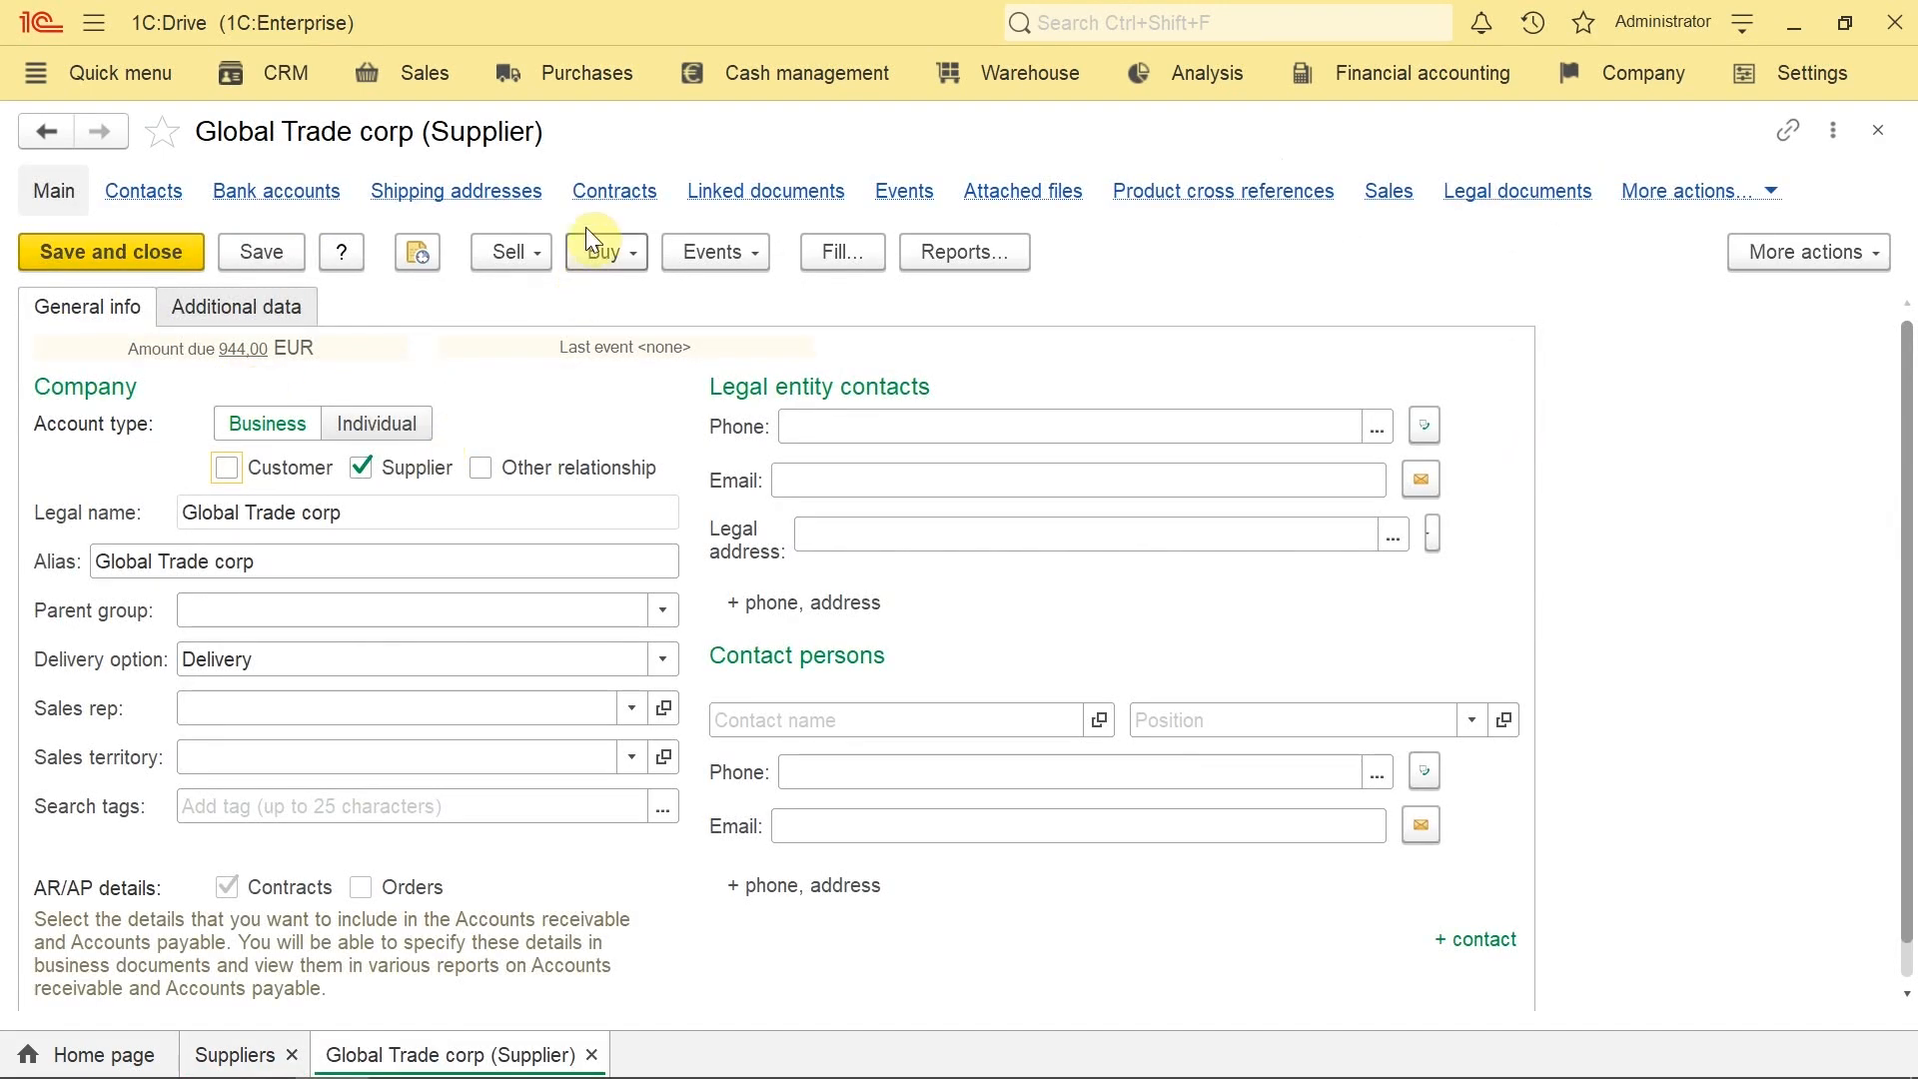
{"action": "left_click", "coordinate": [610, 194]}
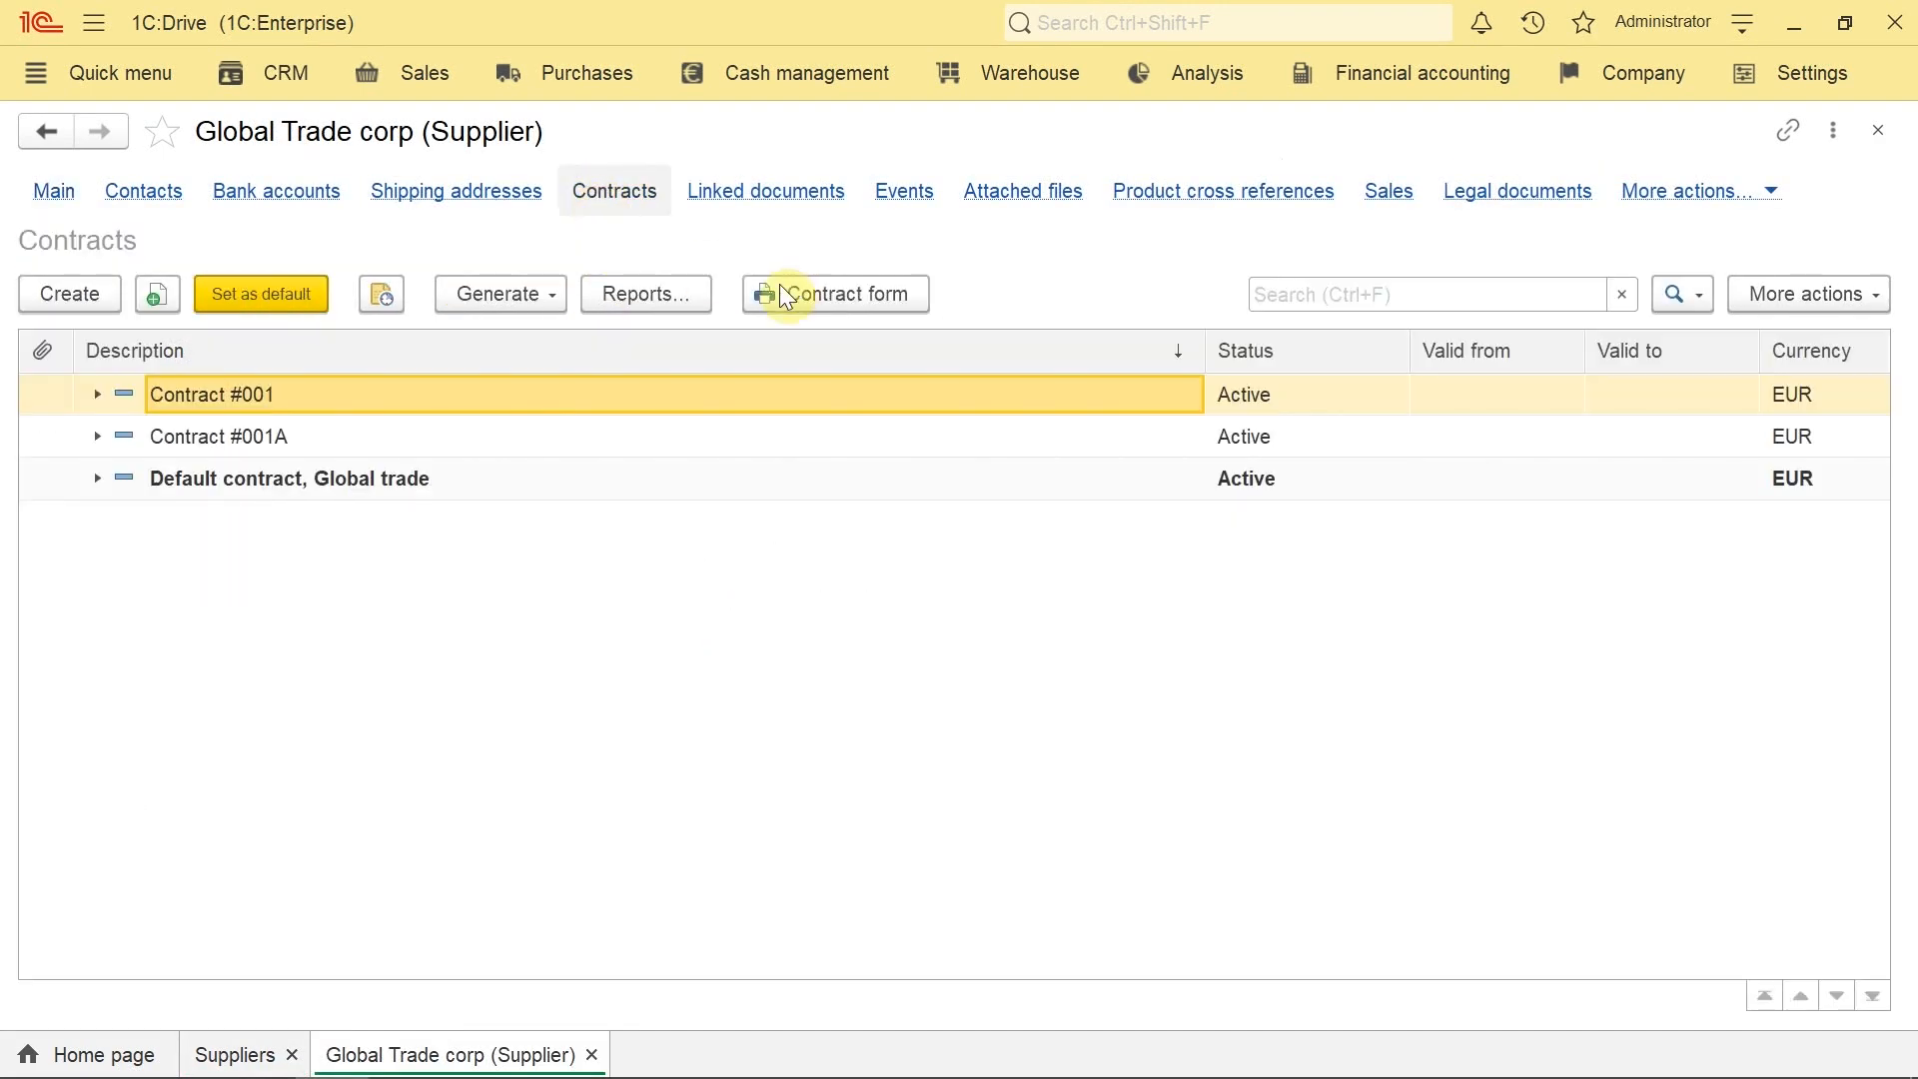
{"action": "double_click", "coordinate": [417, 490]}
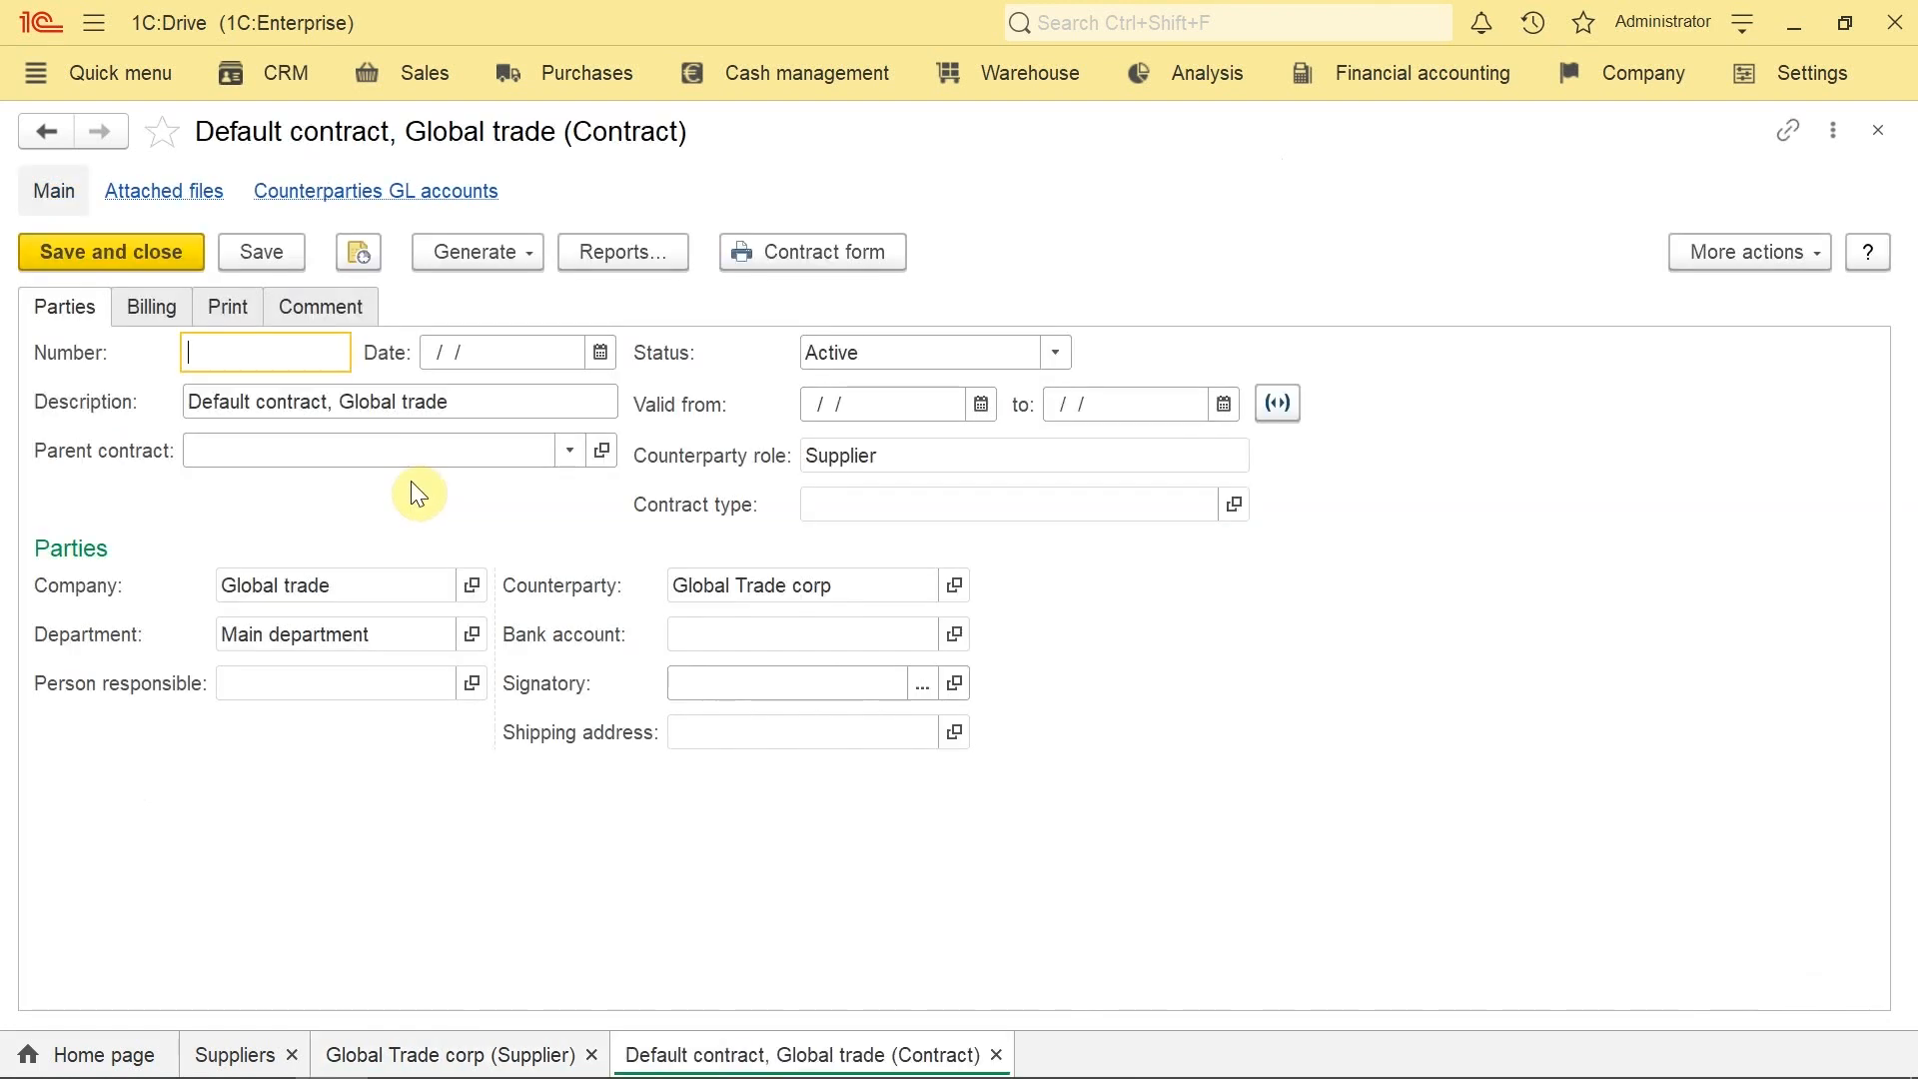
{"action": "left_click", "coordinate": [162, 307]}
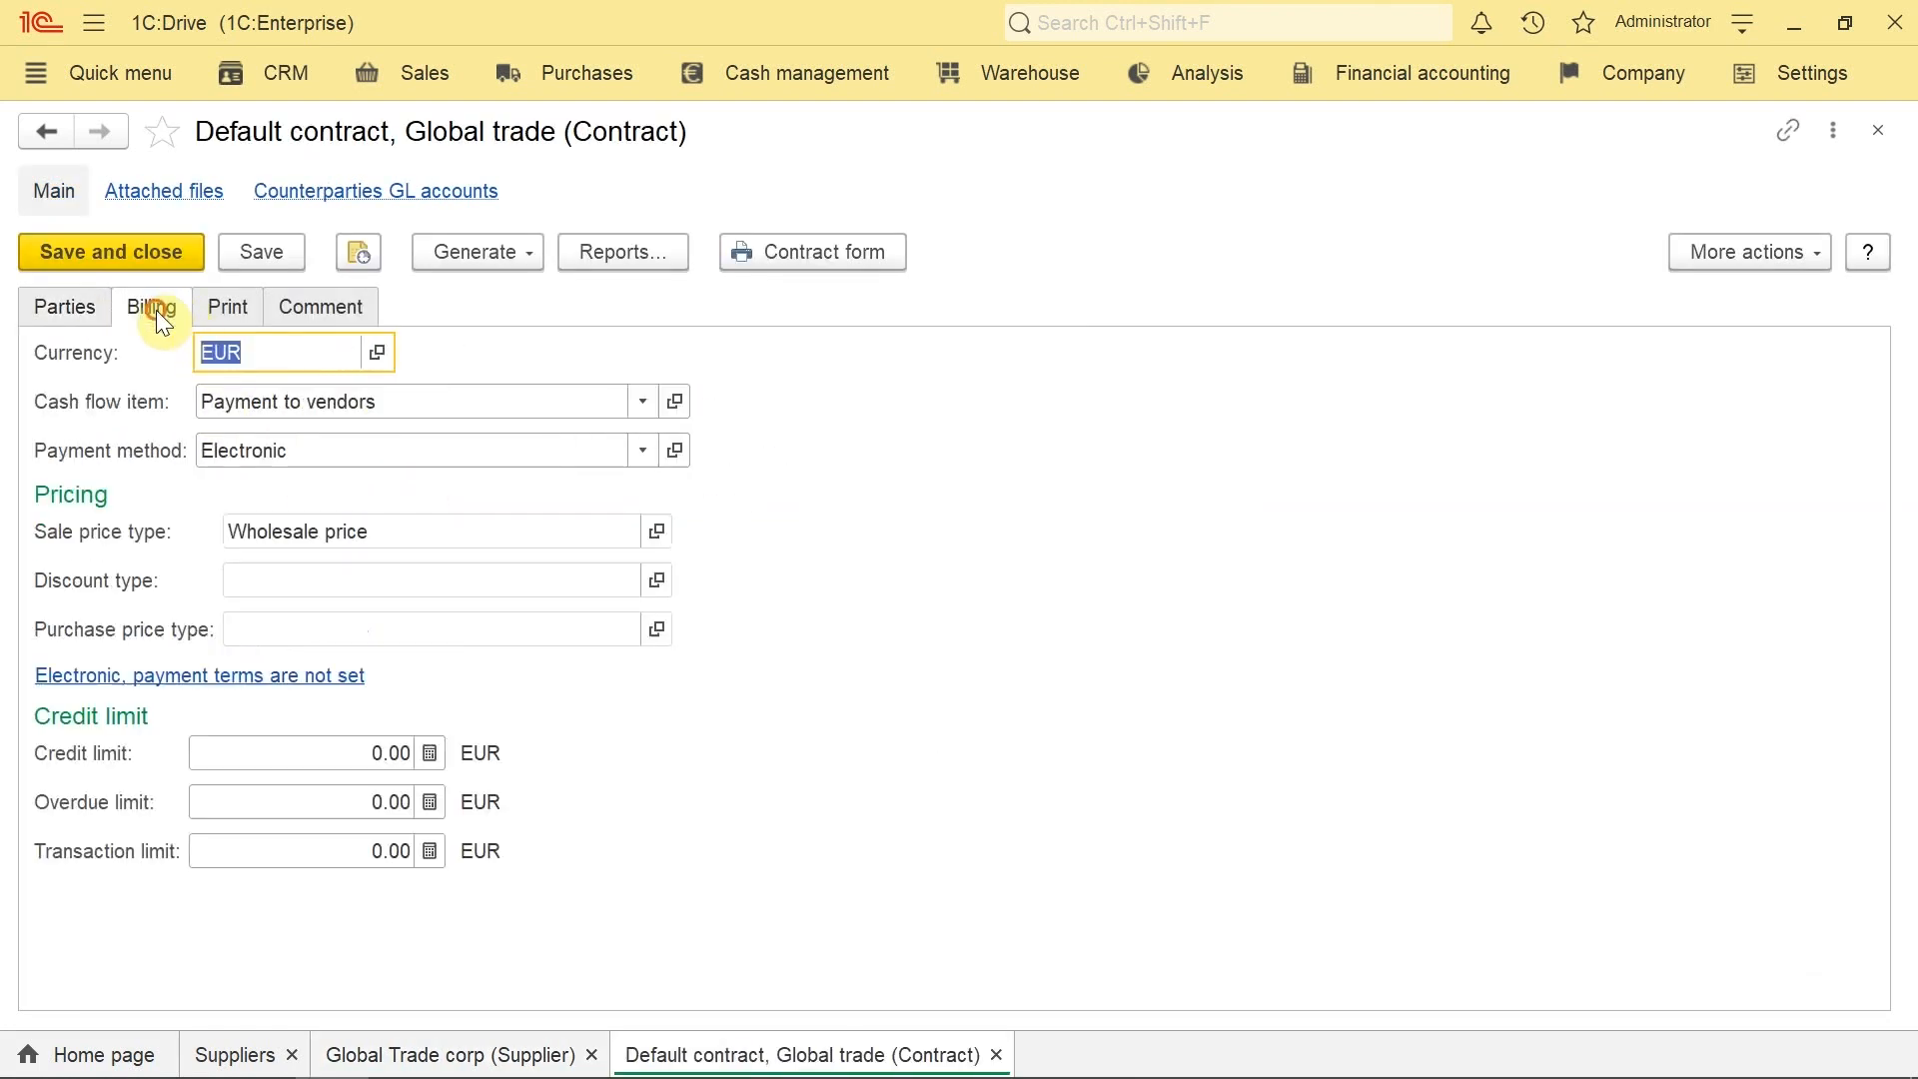
Step: Check and allow editing of the default contract's locked attributes
{"action": "left_click", "coordinate": [1726, 256]}
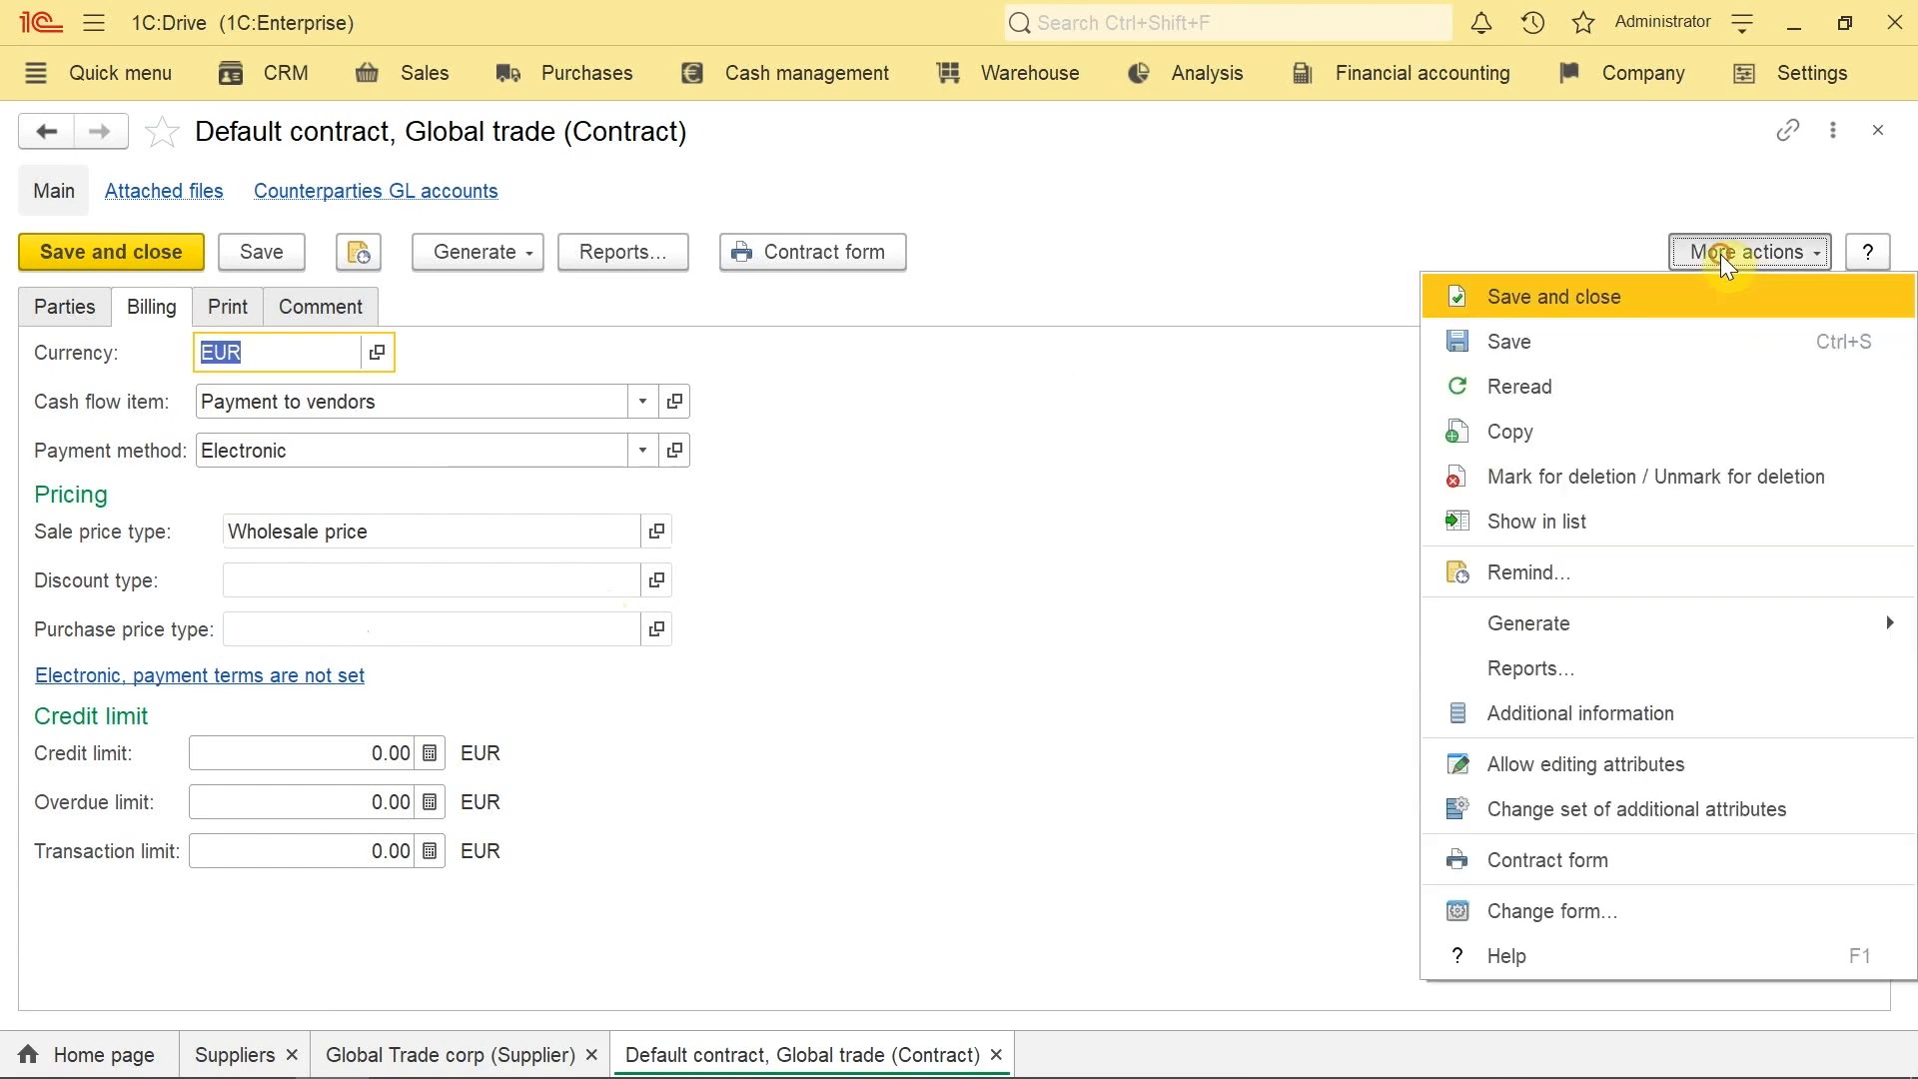
{"action": "left_click", "coordinate": [1536, 761]}
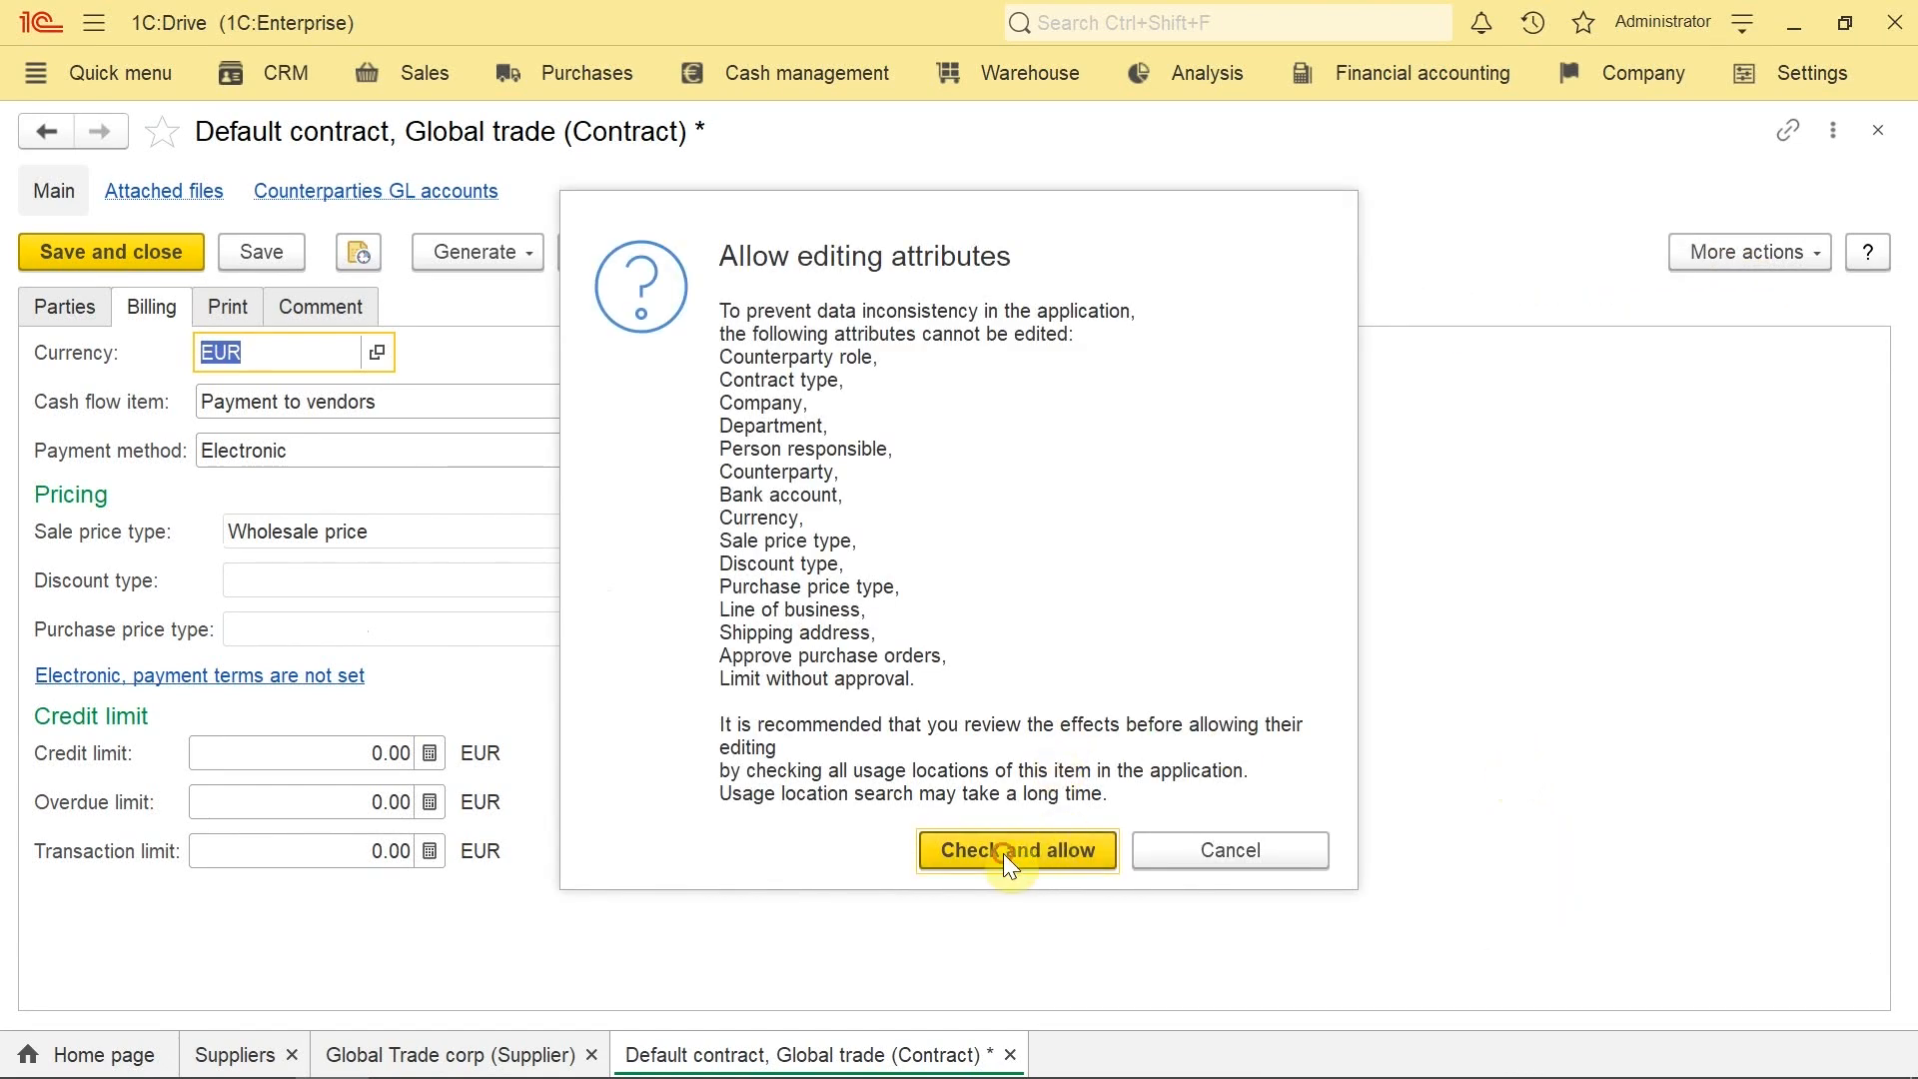
{"action": "left_click", "coordinate": [1003, 853]}
{"action": "left_click", "coordinate": [1044, 648]}
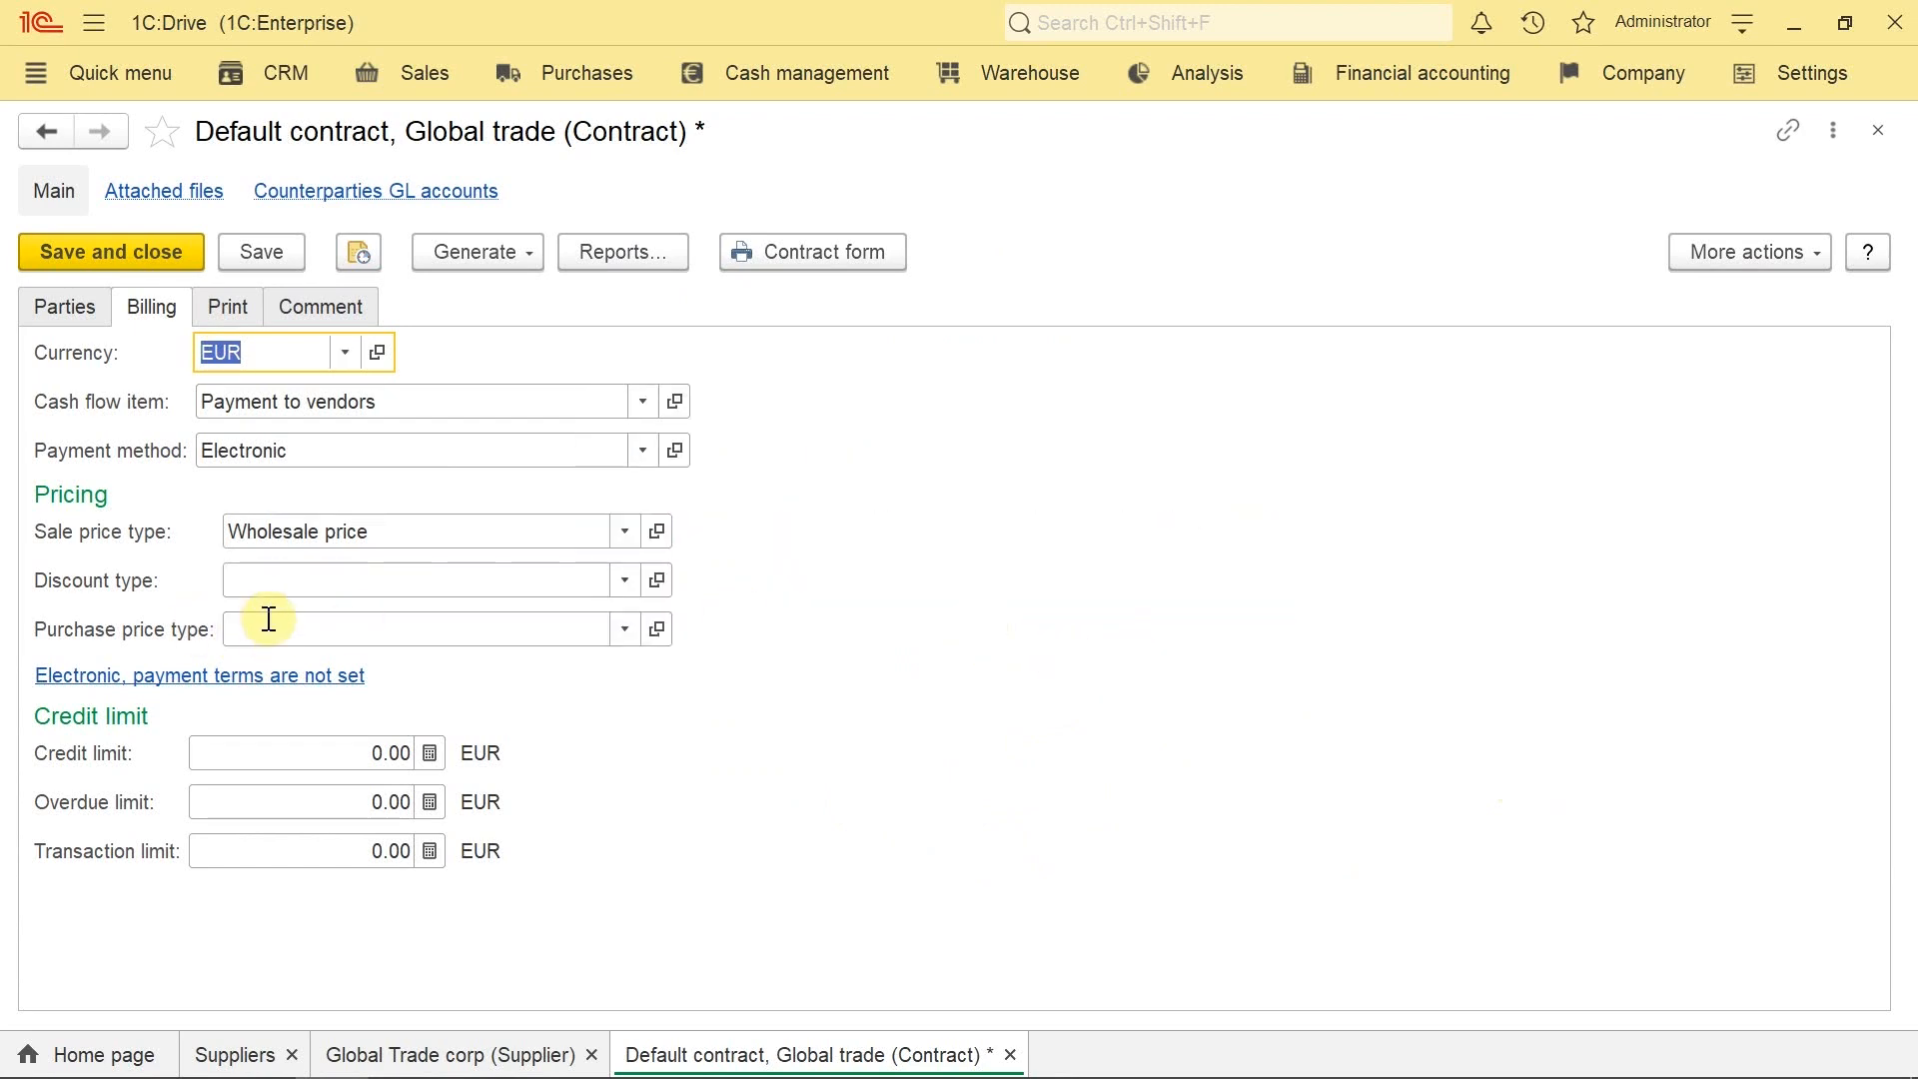
Step: Set the contract's purchase price type to Global trade corp 2020, save the contract and close the supplier windows
{"action": "left_click", "coordinate": [298, 627]}
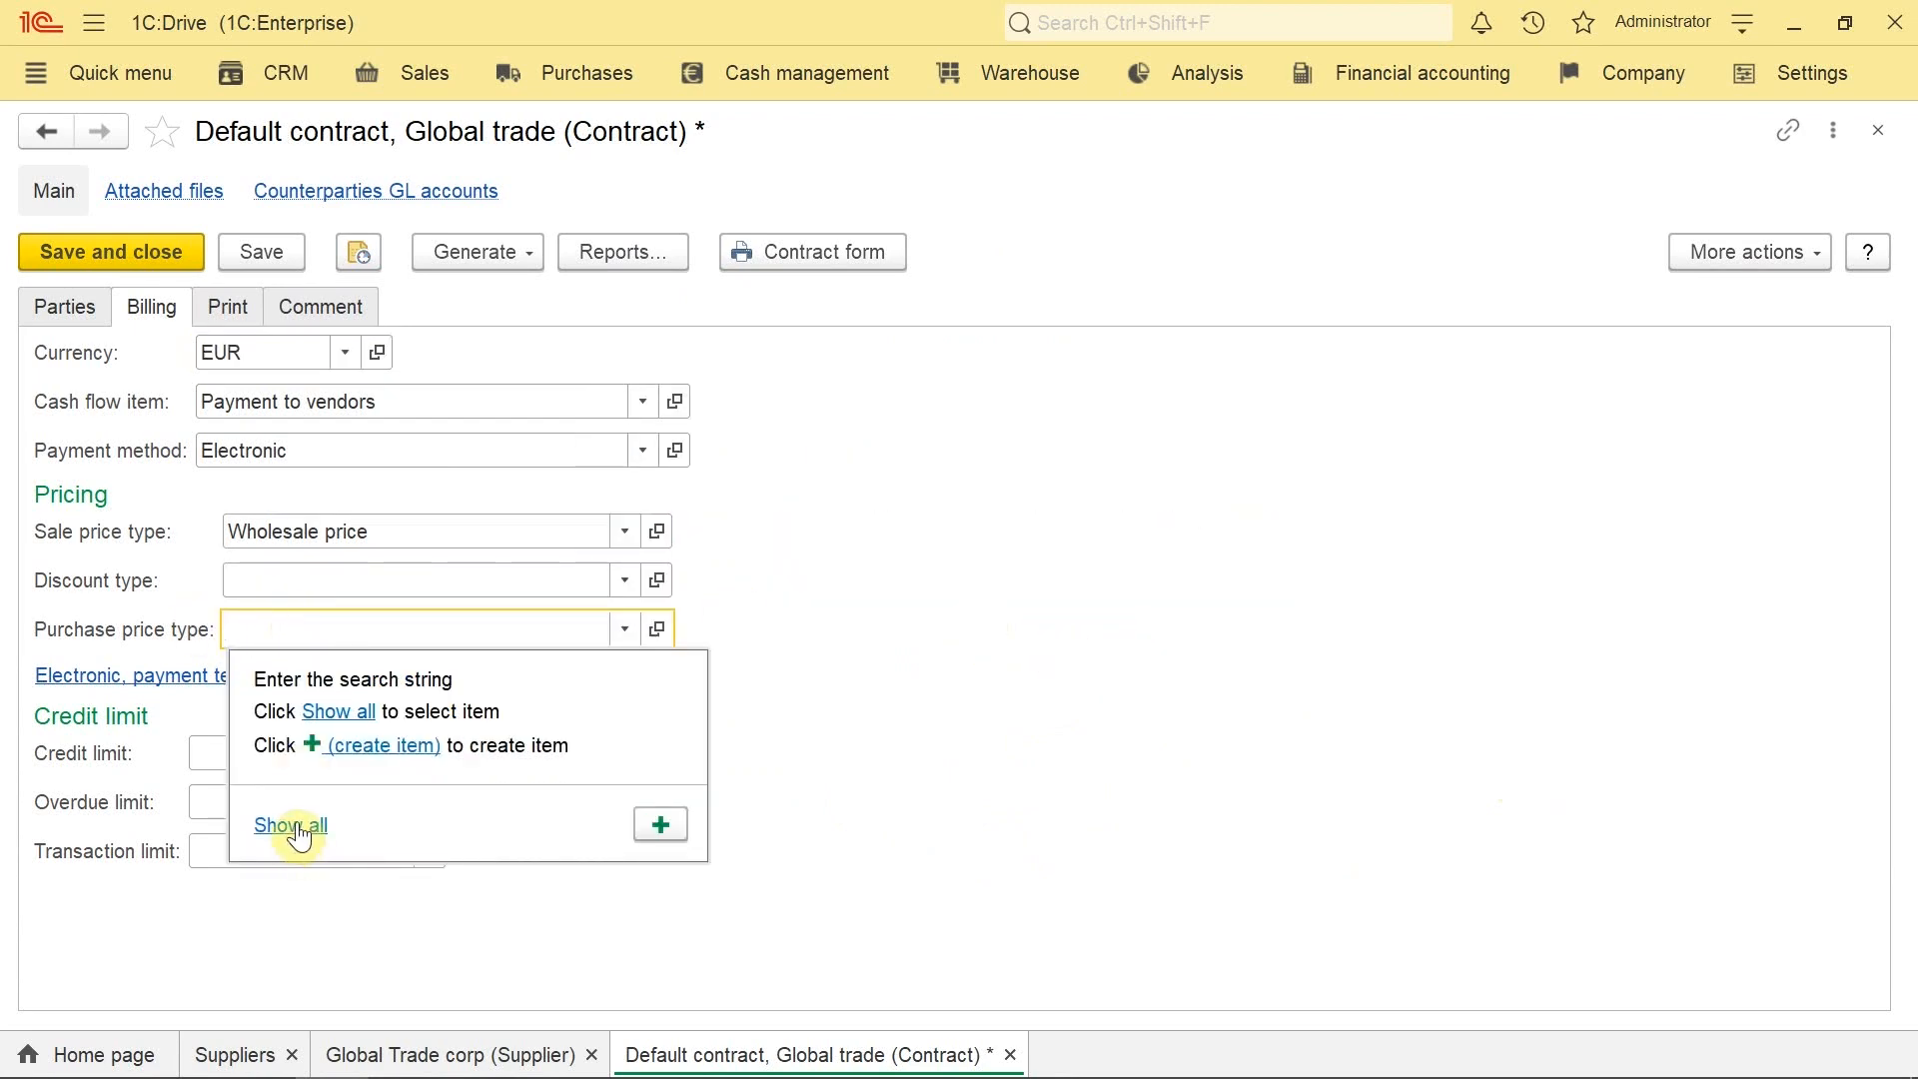
{"action": "left_click", "coordinate": [291, 825]}
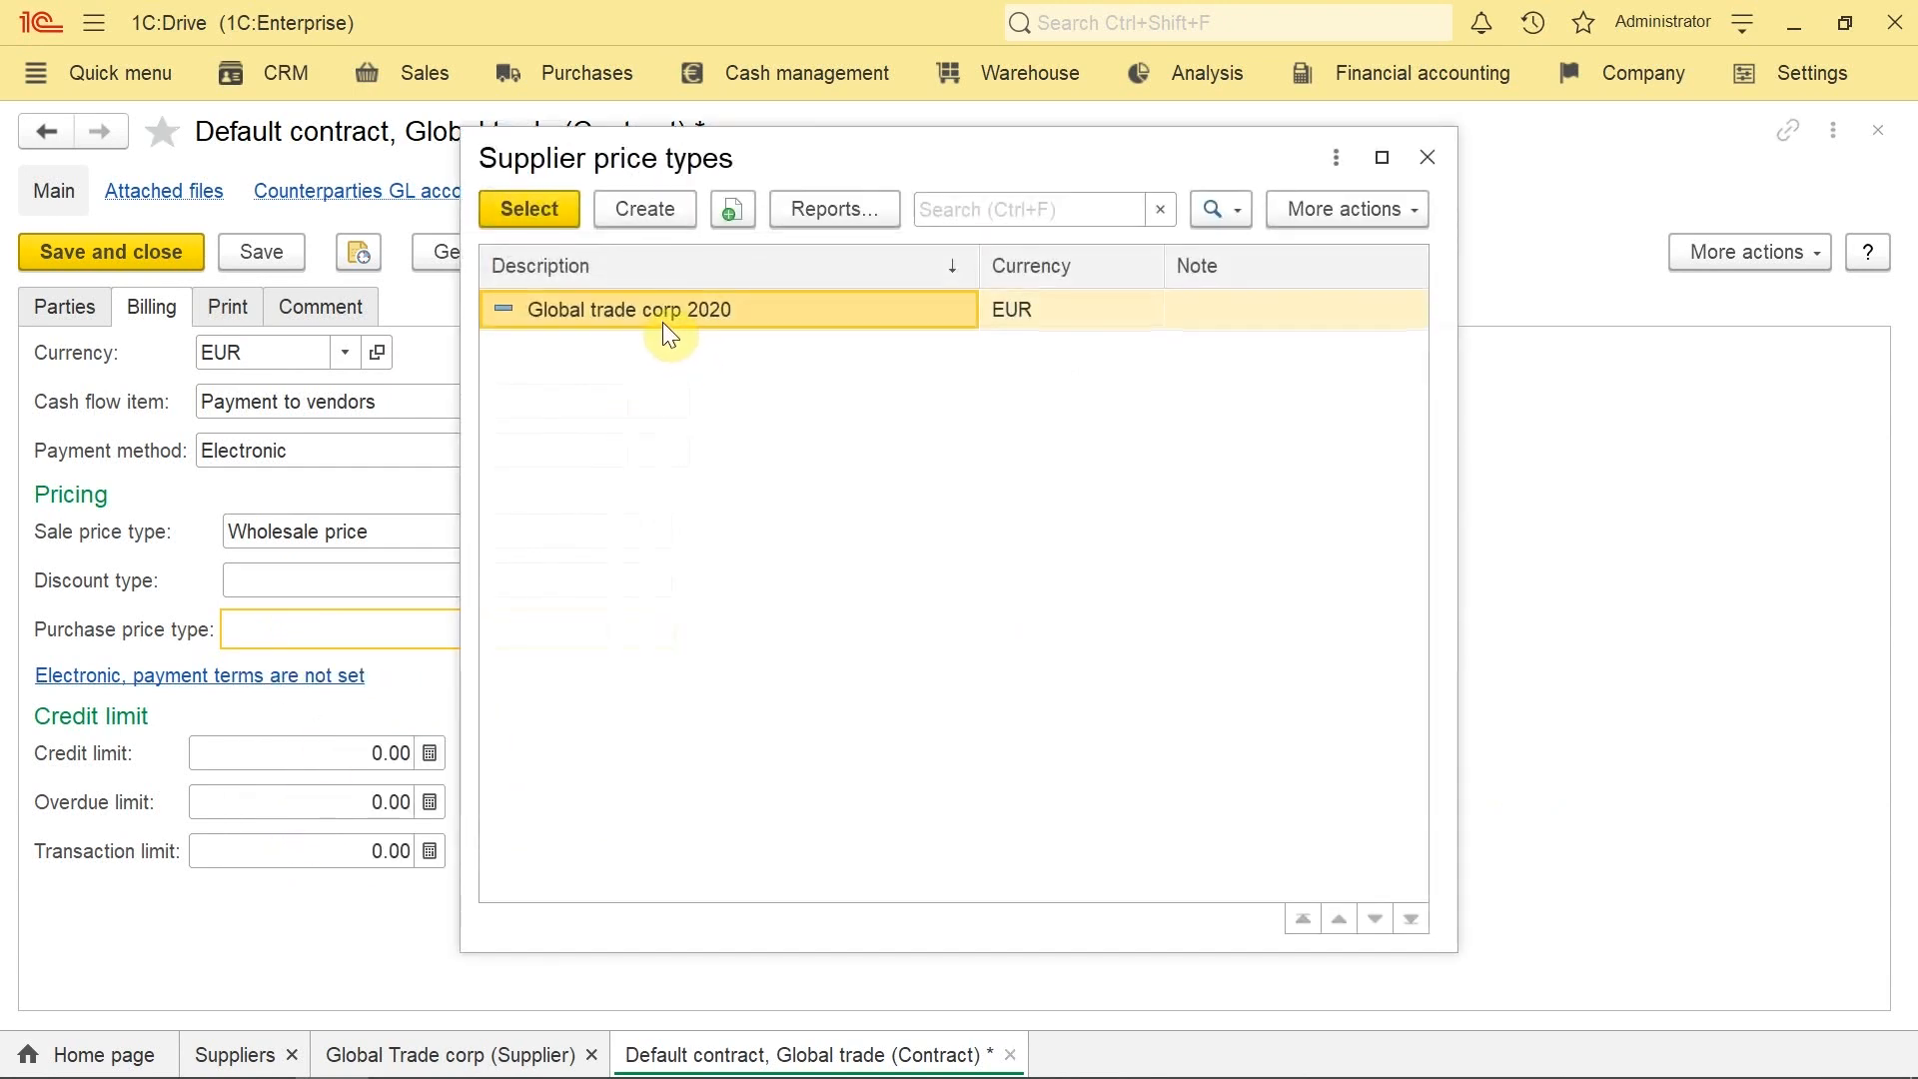
{"action": "double_click", "coordinate": [659, 316]}
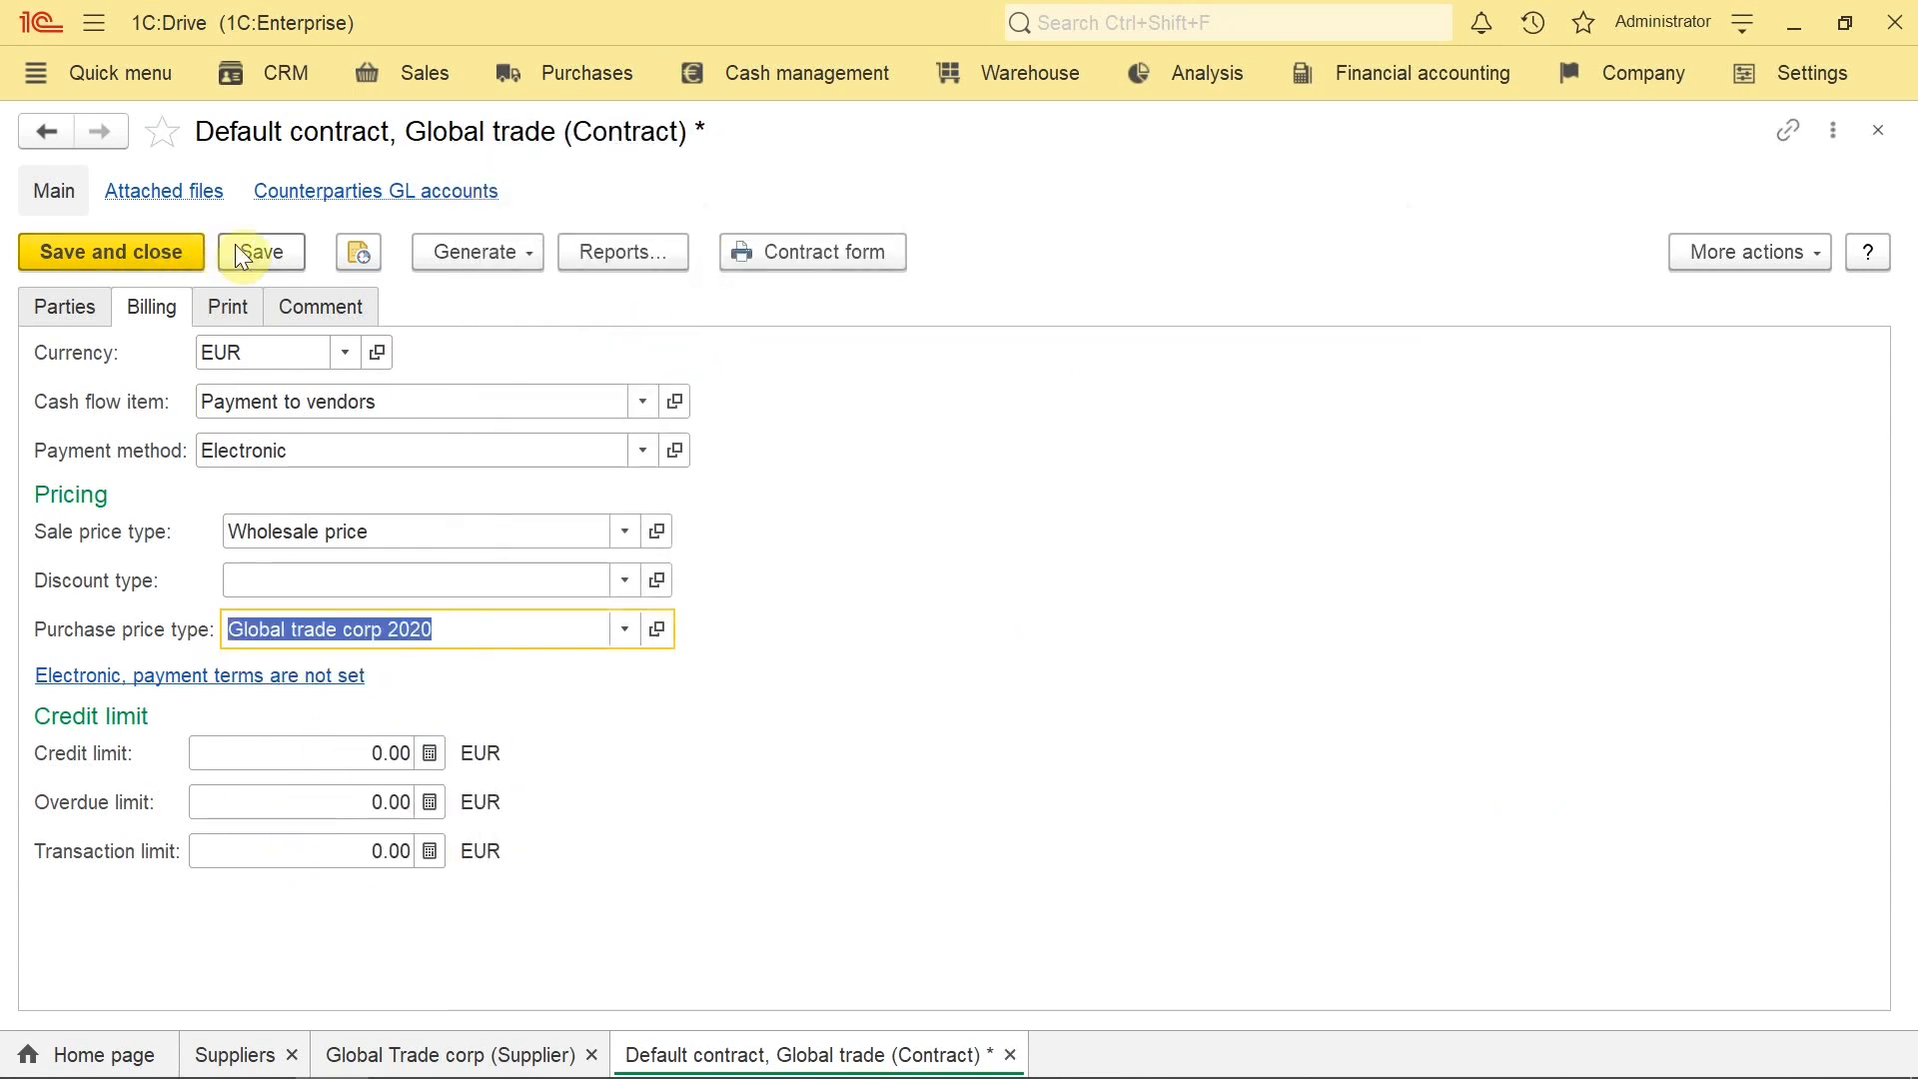
{"action": "left_click", "coordinate": [113, 259]}
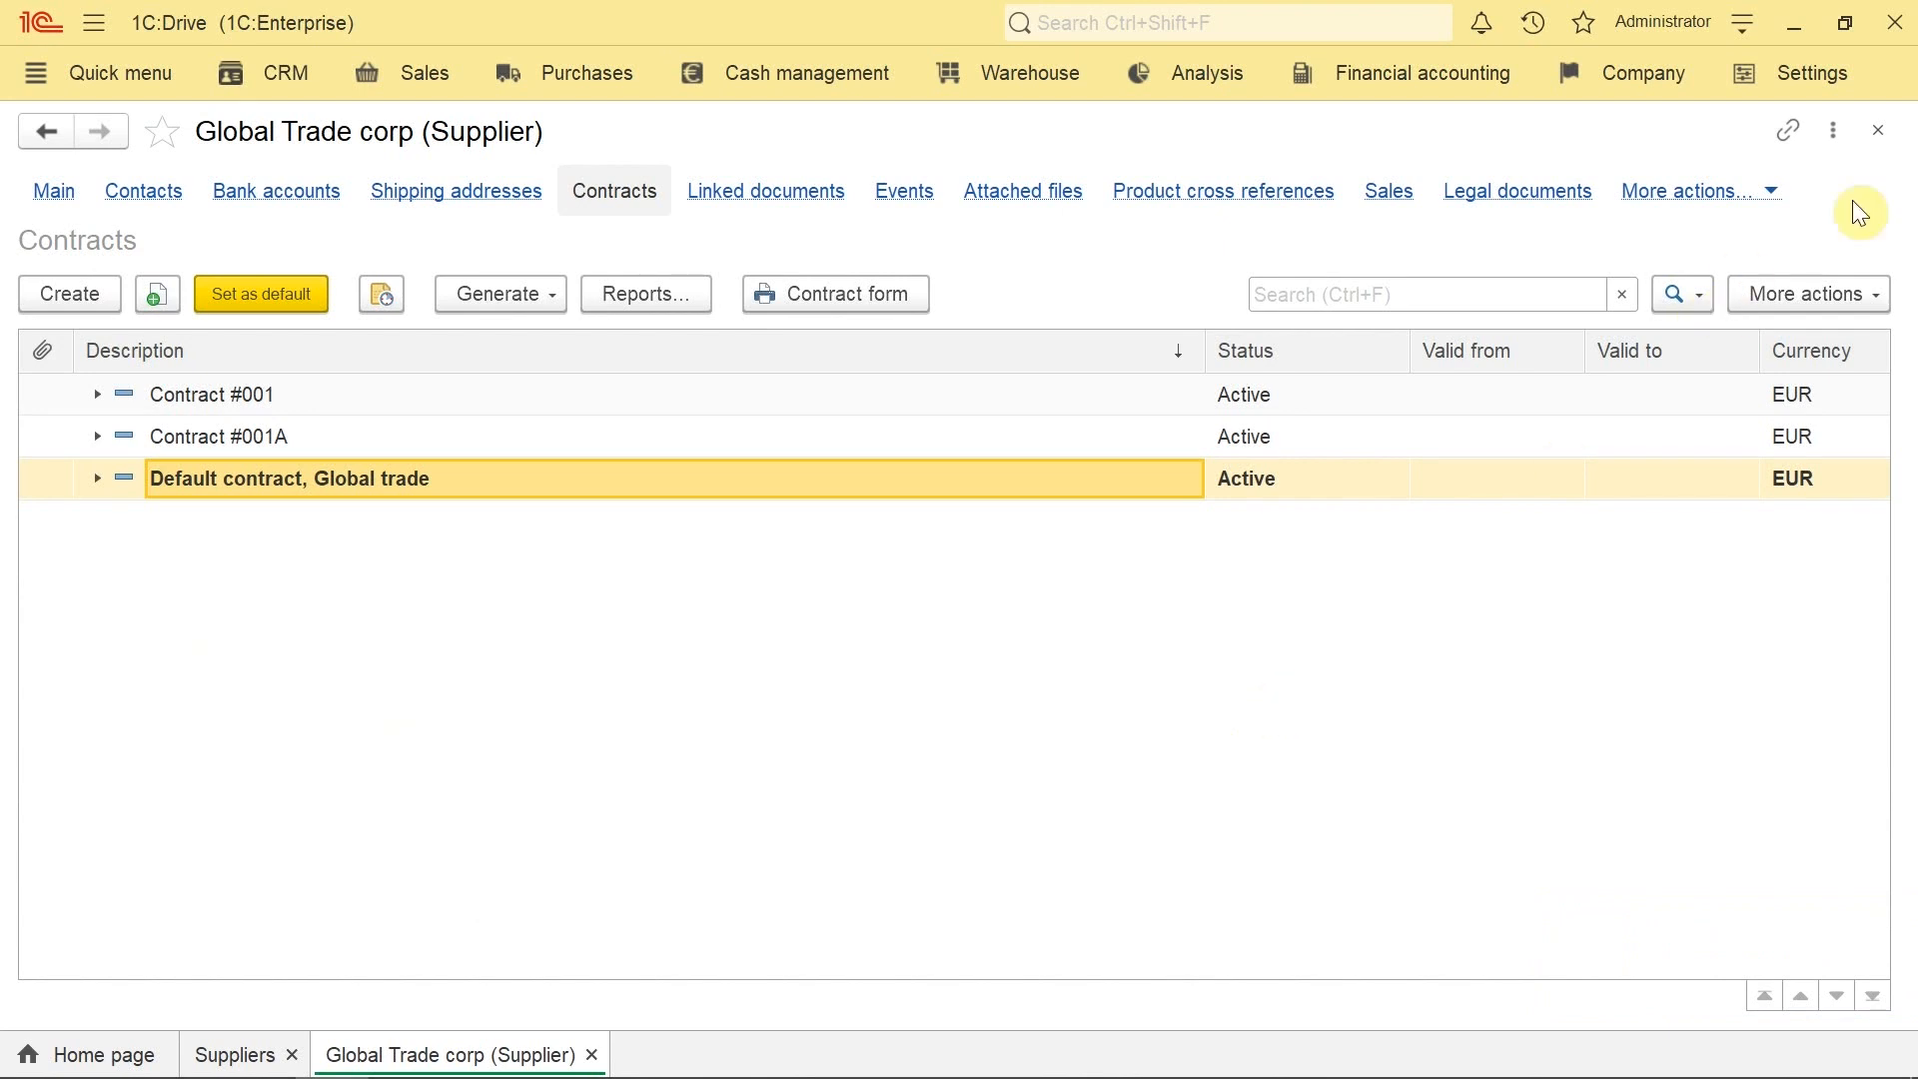
{"action": "left_click", "coordinate": [1878, 132]}
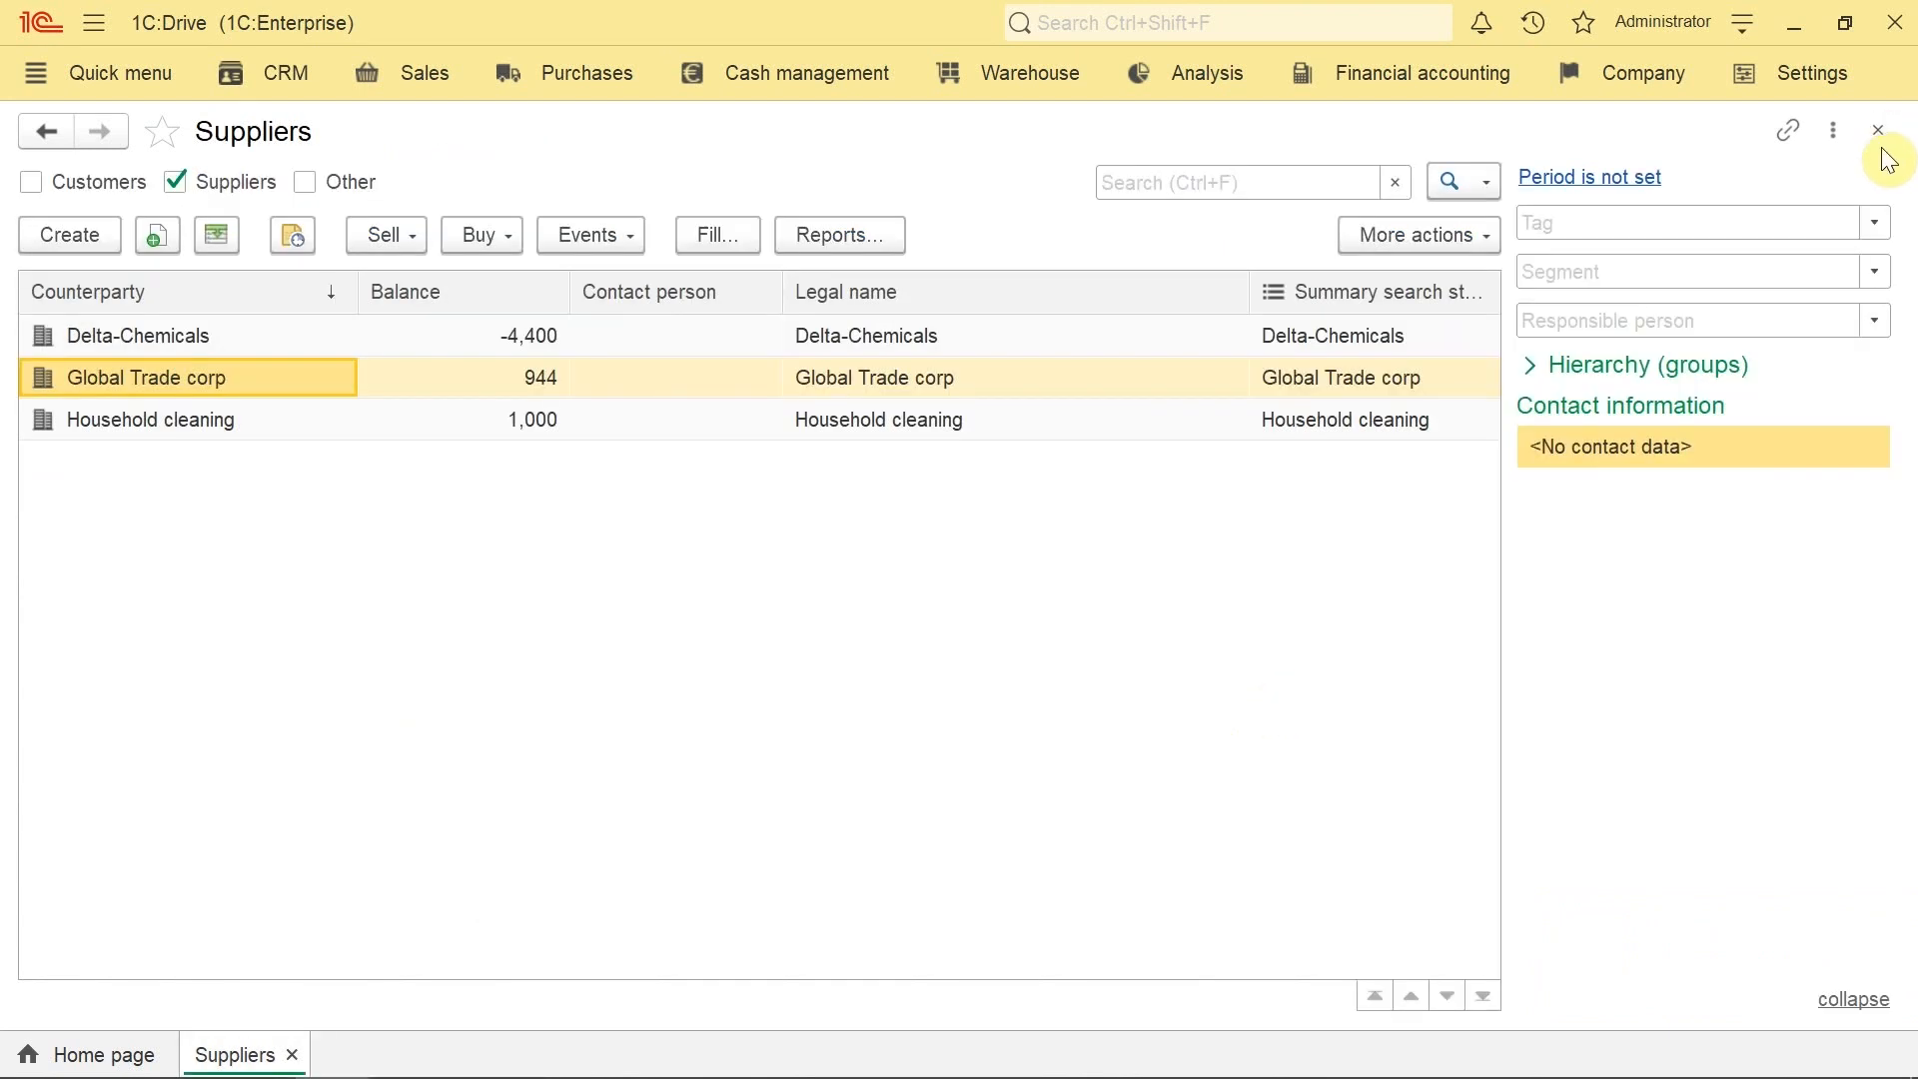
{"action": "left_click", "coordinate": [1878, 131]}
Step: Generate a supplier invoice from the second Global Trade corp purchase order dated 1/18/2021 and open its price and currency settings
{"action": "left_click", "coordinate": [569, 80]}
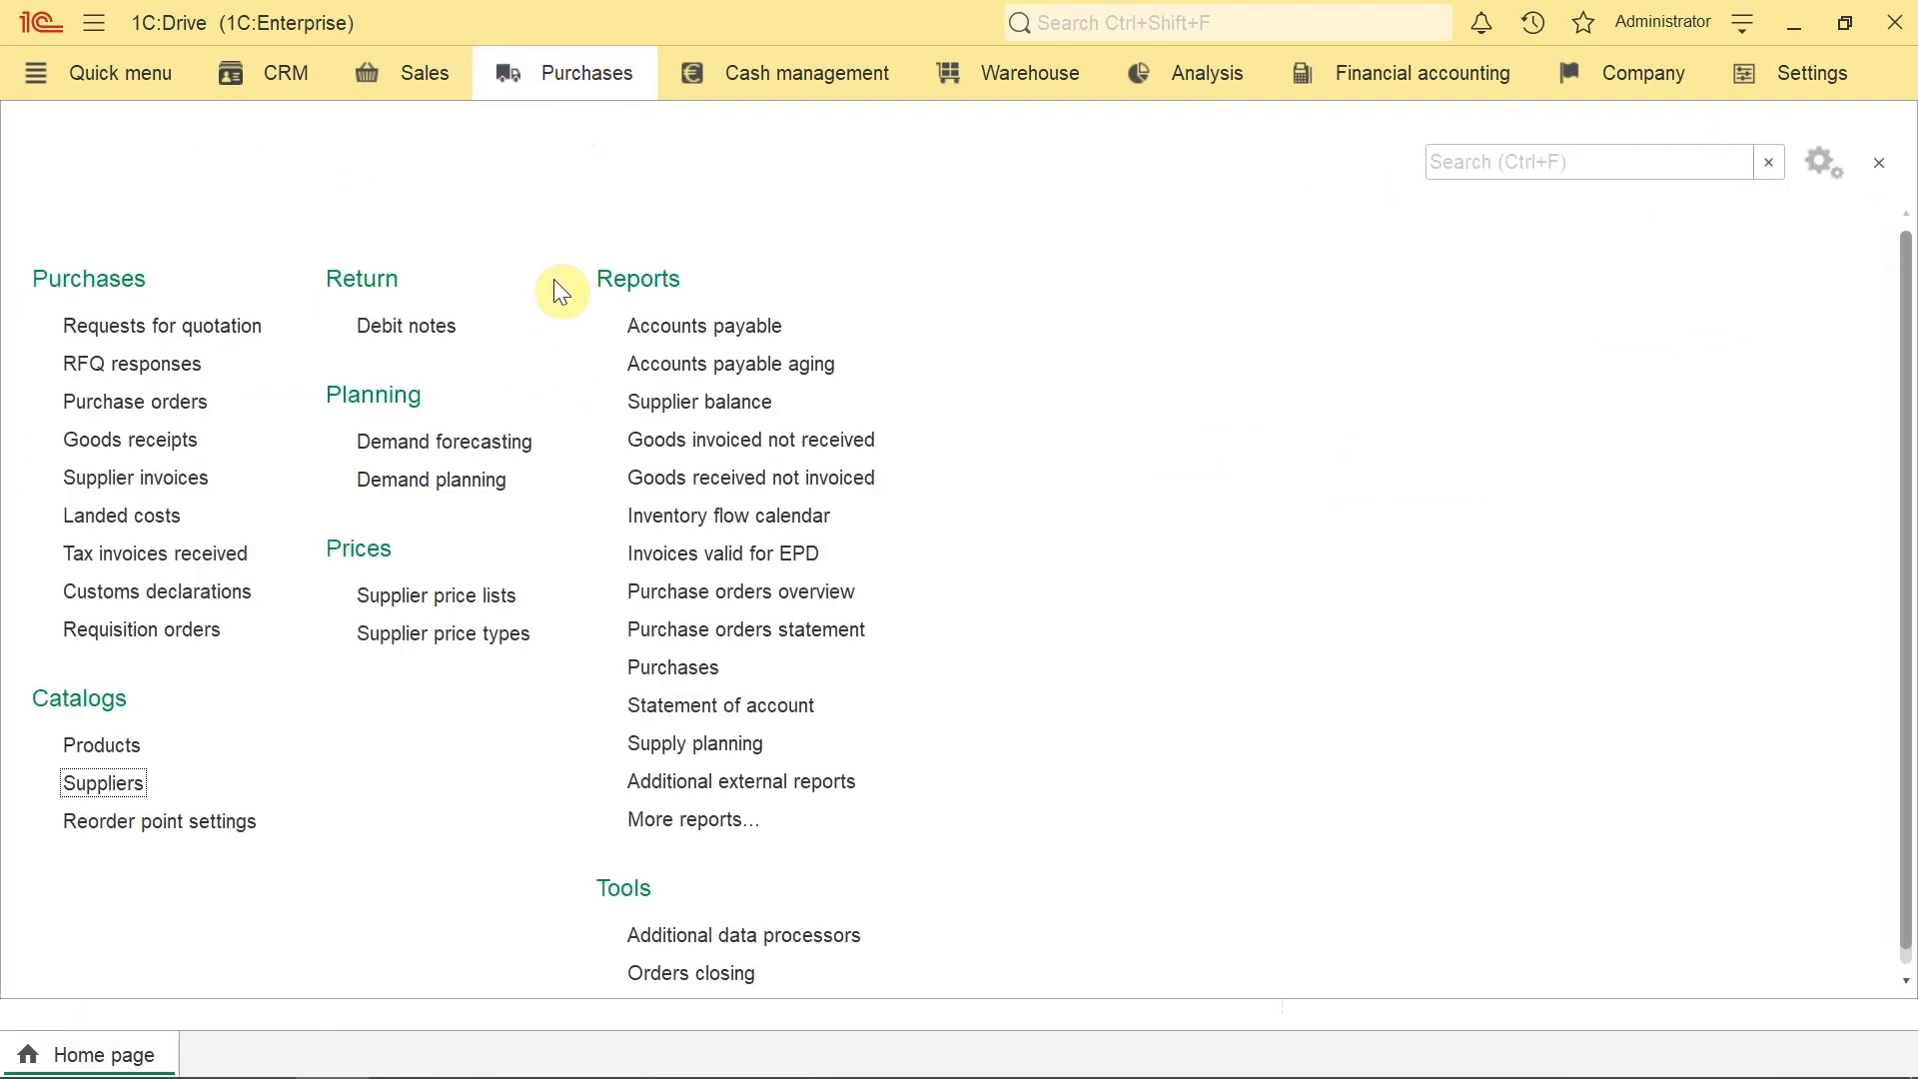
{"action": "left_click", "coordinate": [130, 401]}
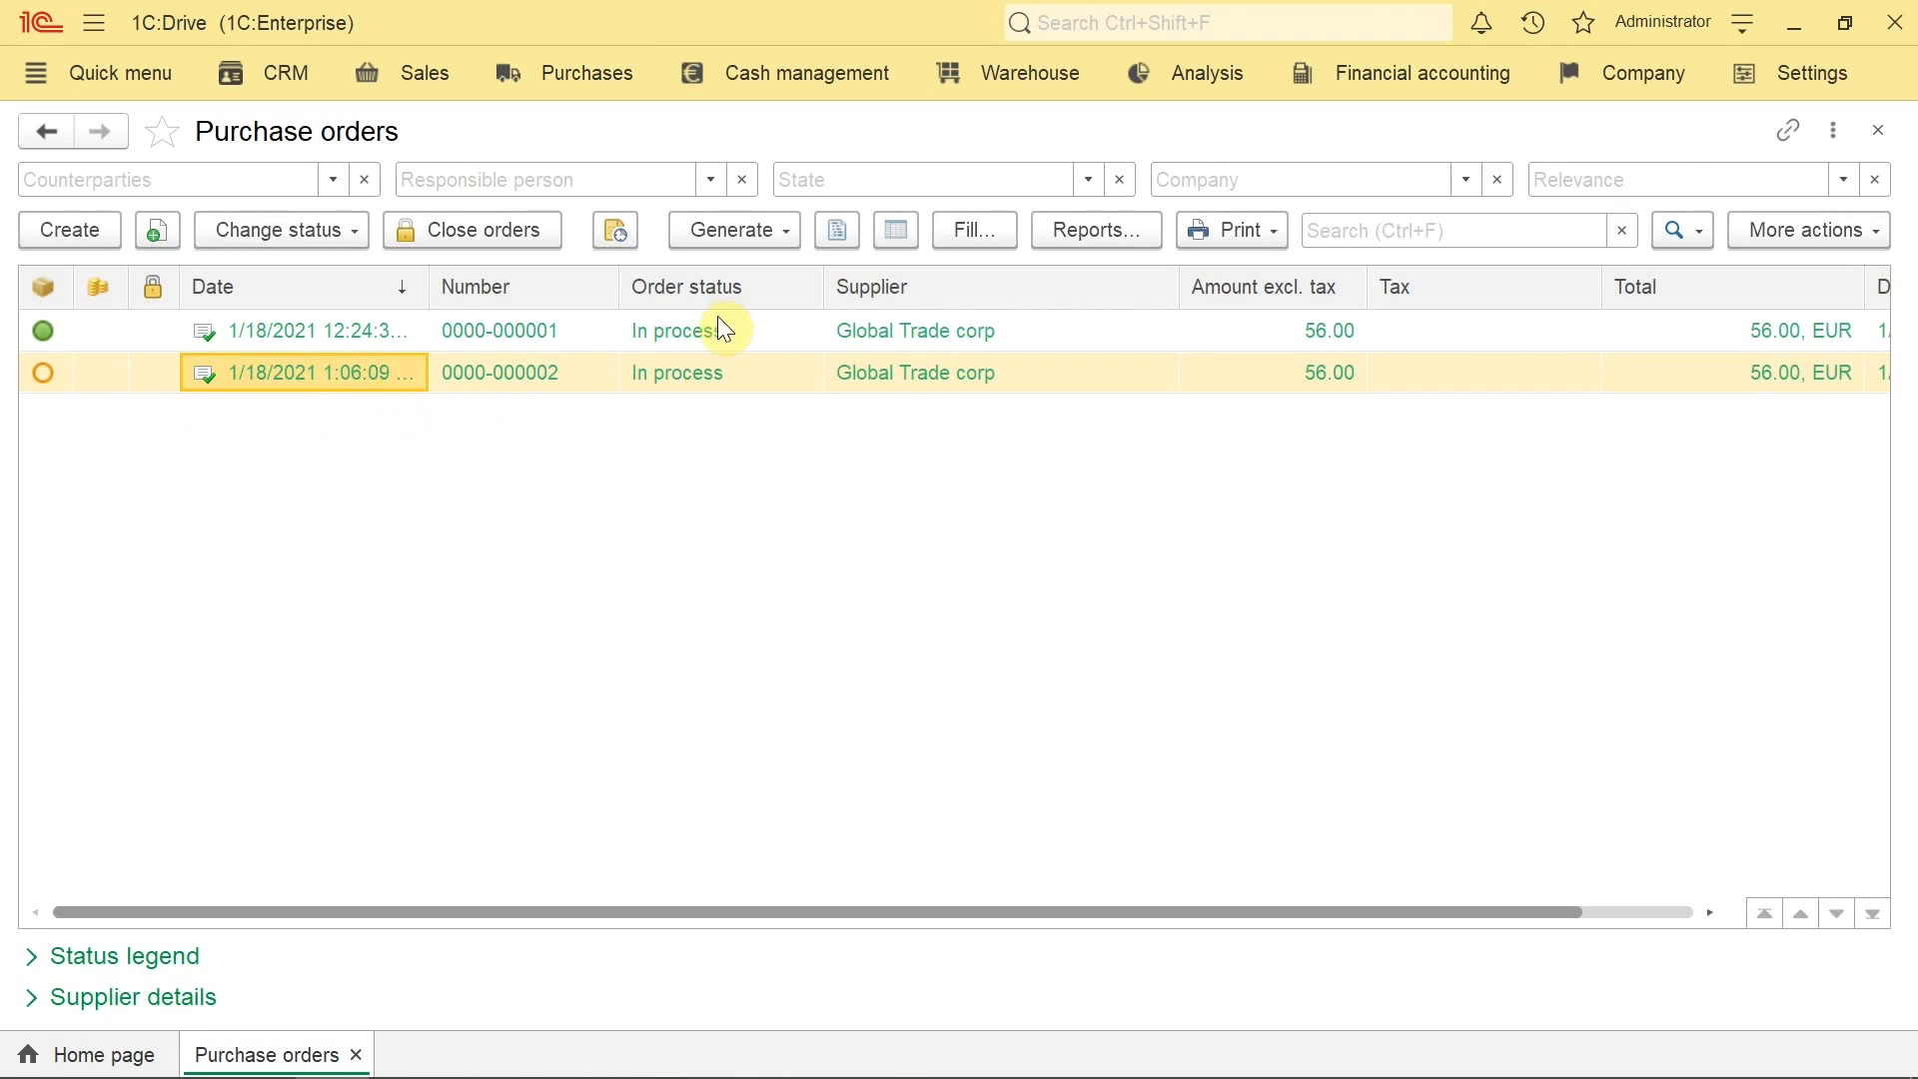
{"action": "left_click", "coordinate": [723, 238]}
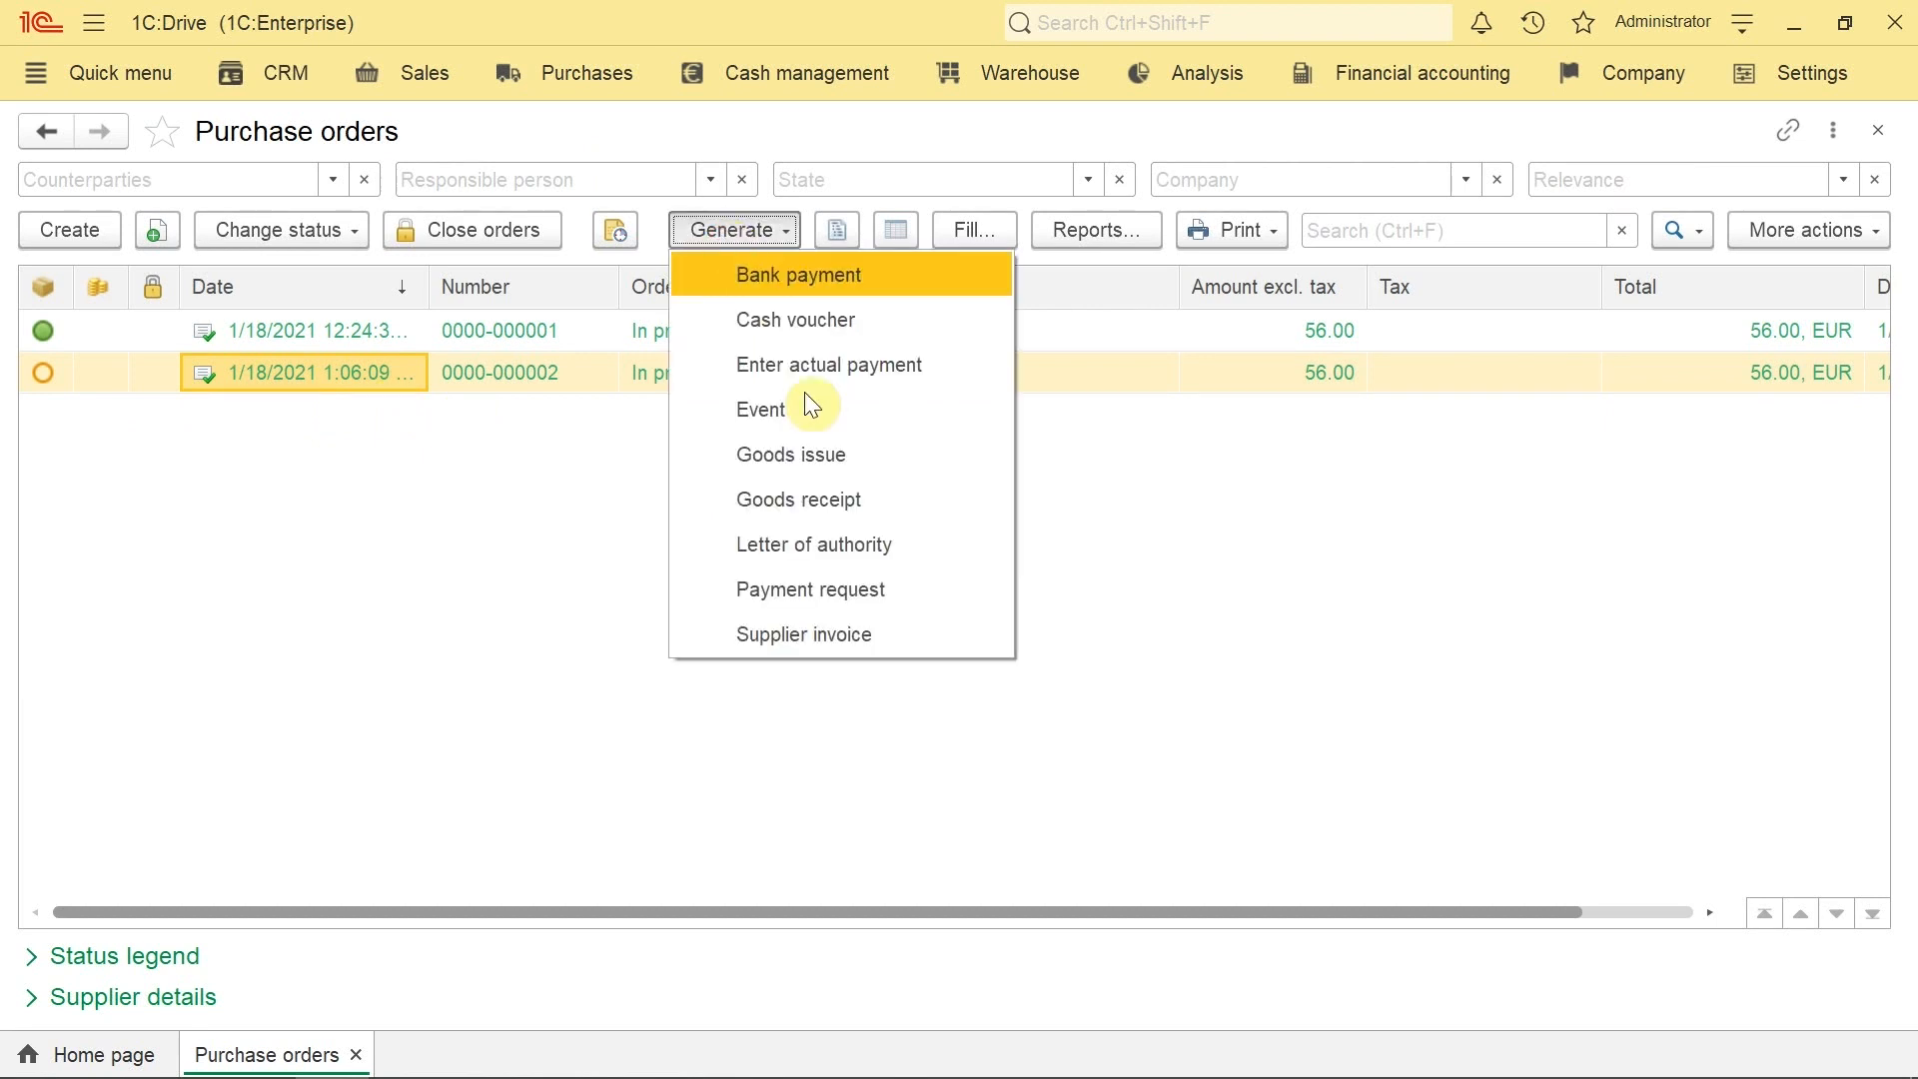
{"action": "left_click", "coordinate": [823, 633]}
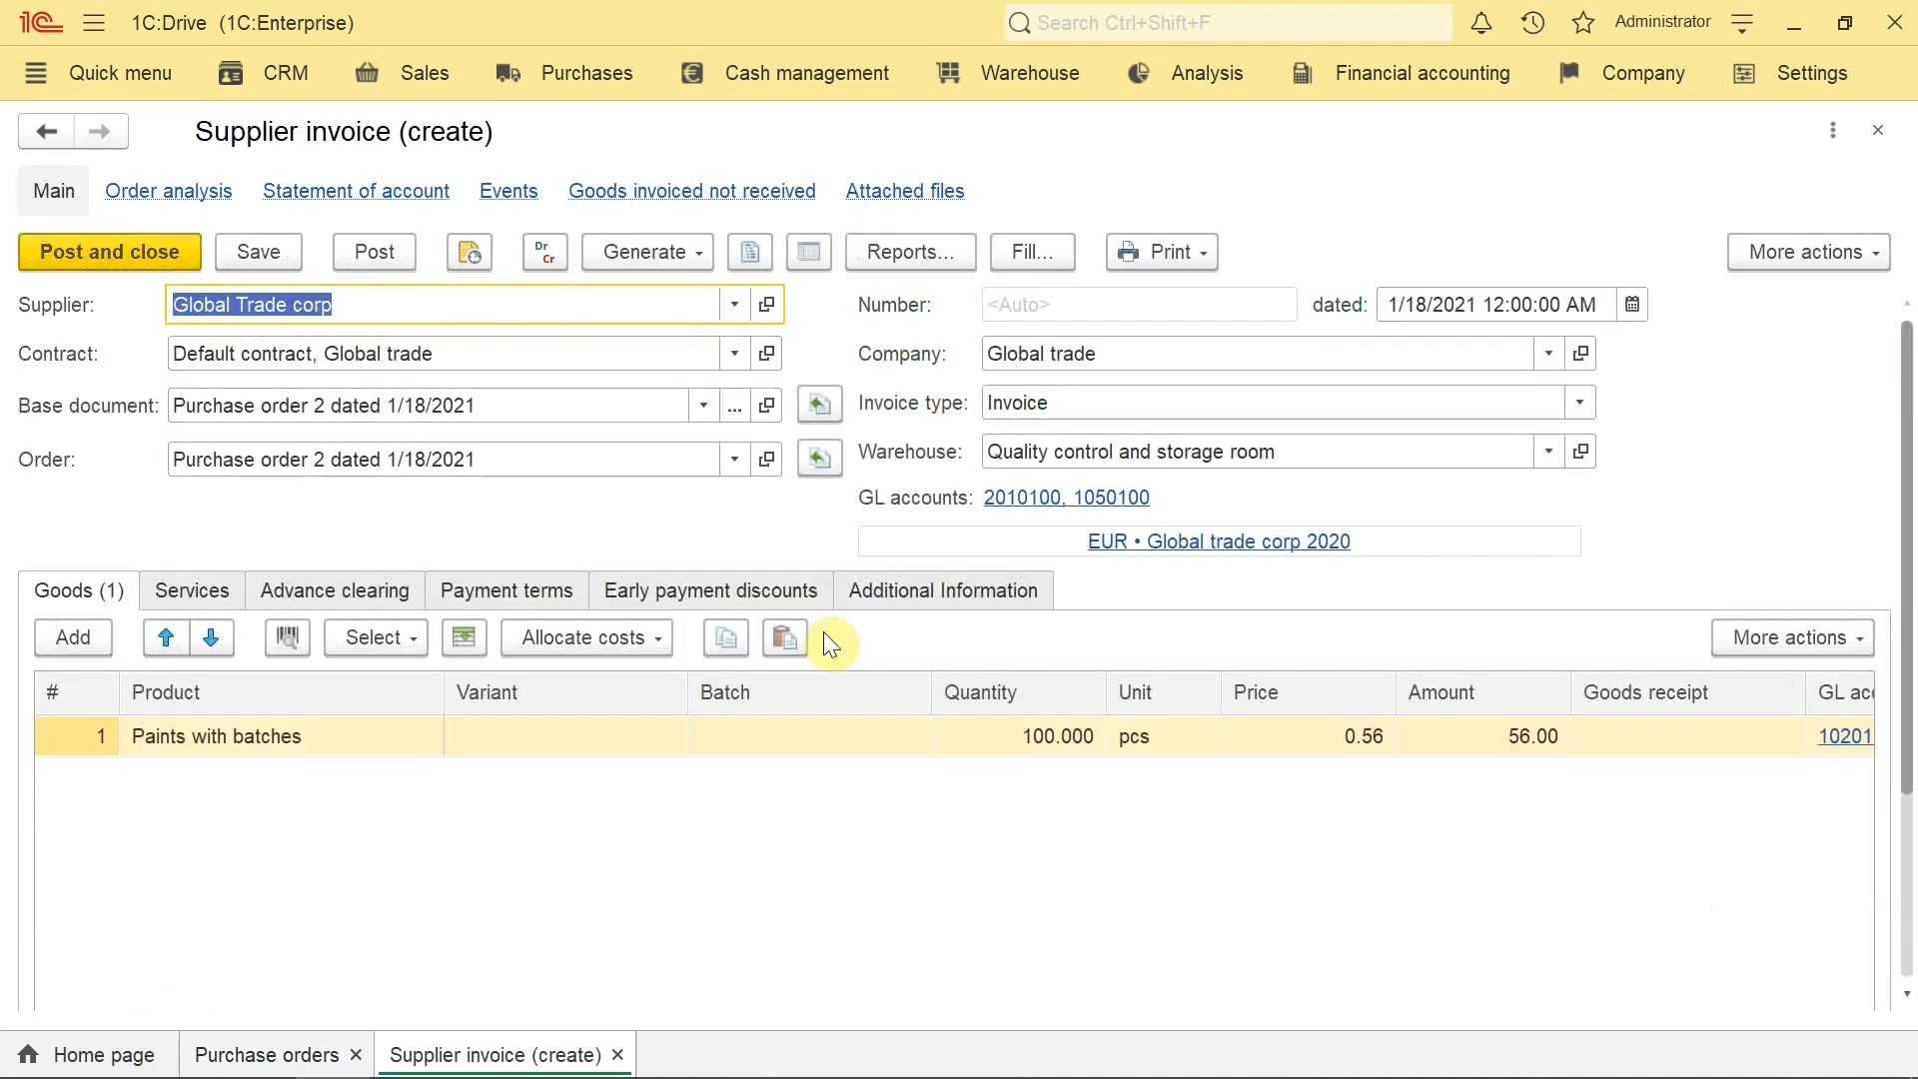
{"action": "left_click", "coordinate": [1195, 548]}
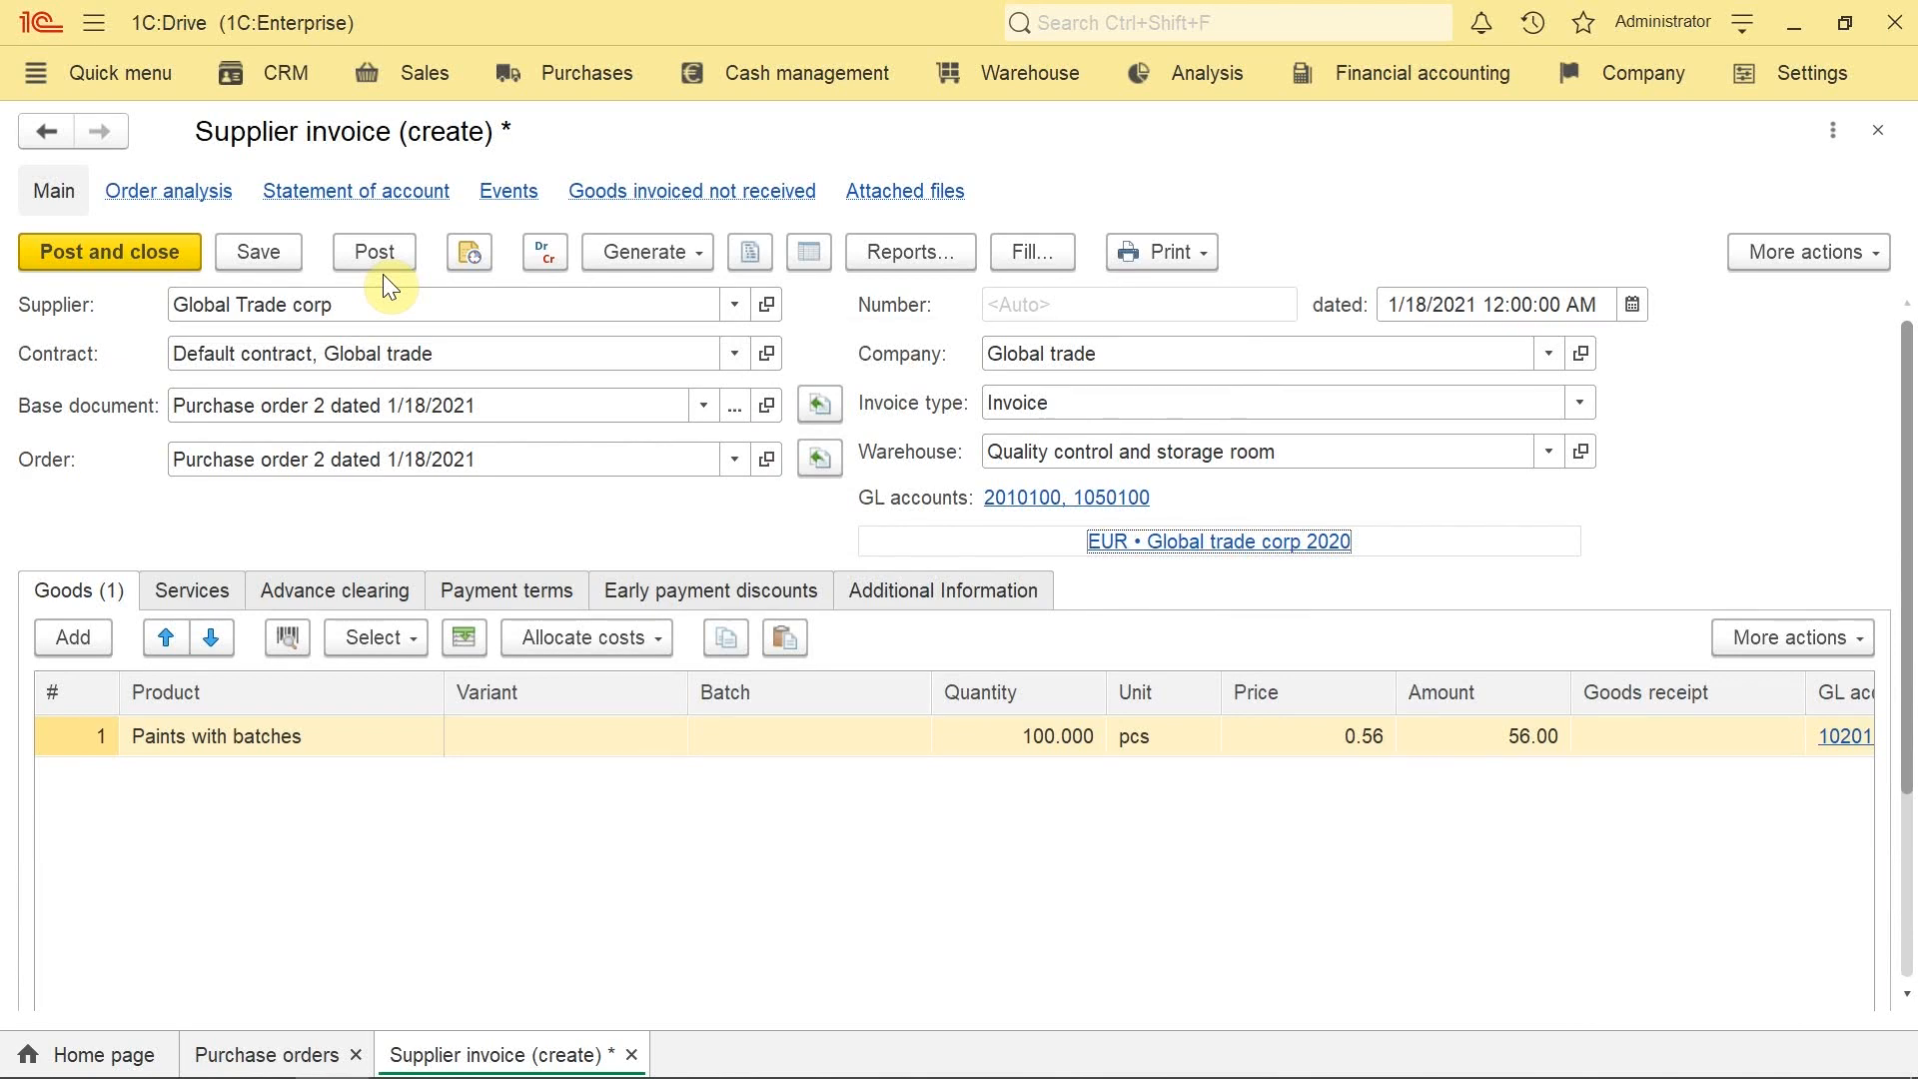
Step: Assign Batch No: 001 with expiry date 1/22/2021 to the Paints with batches line, post the supplier invoice and close it
{"action": "left_click", "coordinate": [375, 250]}
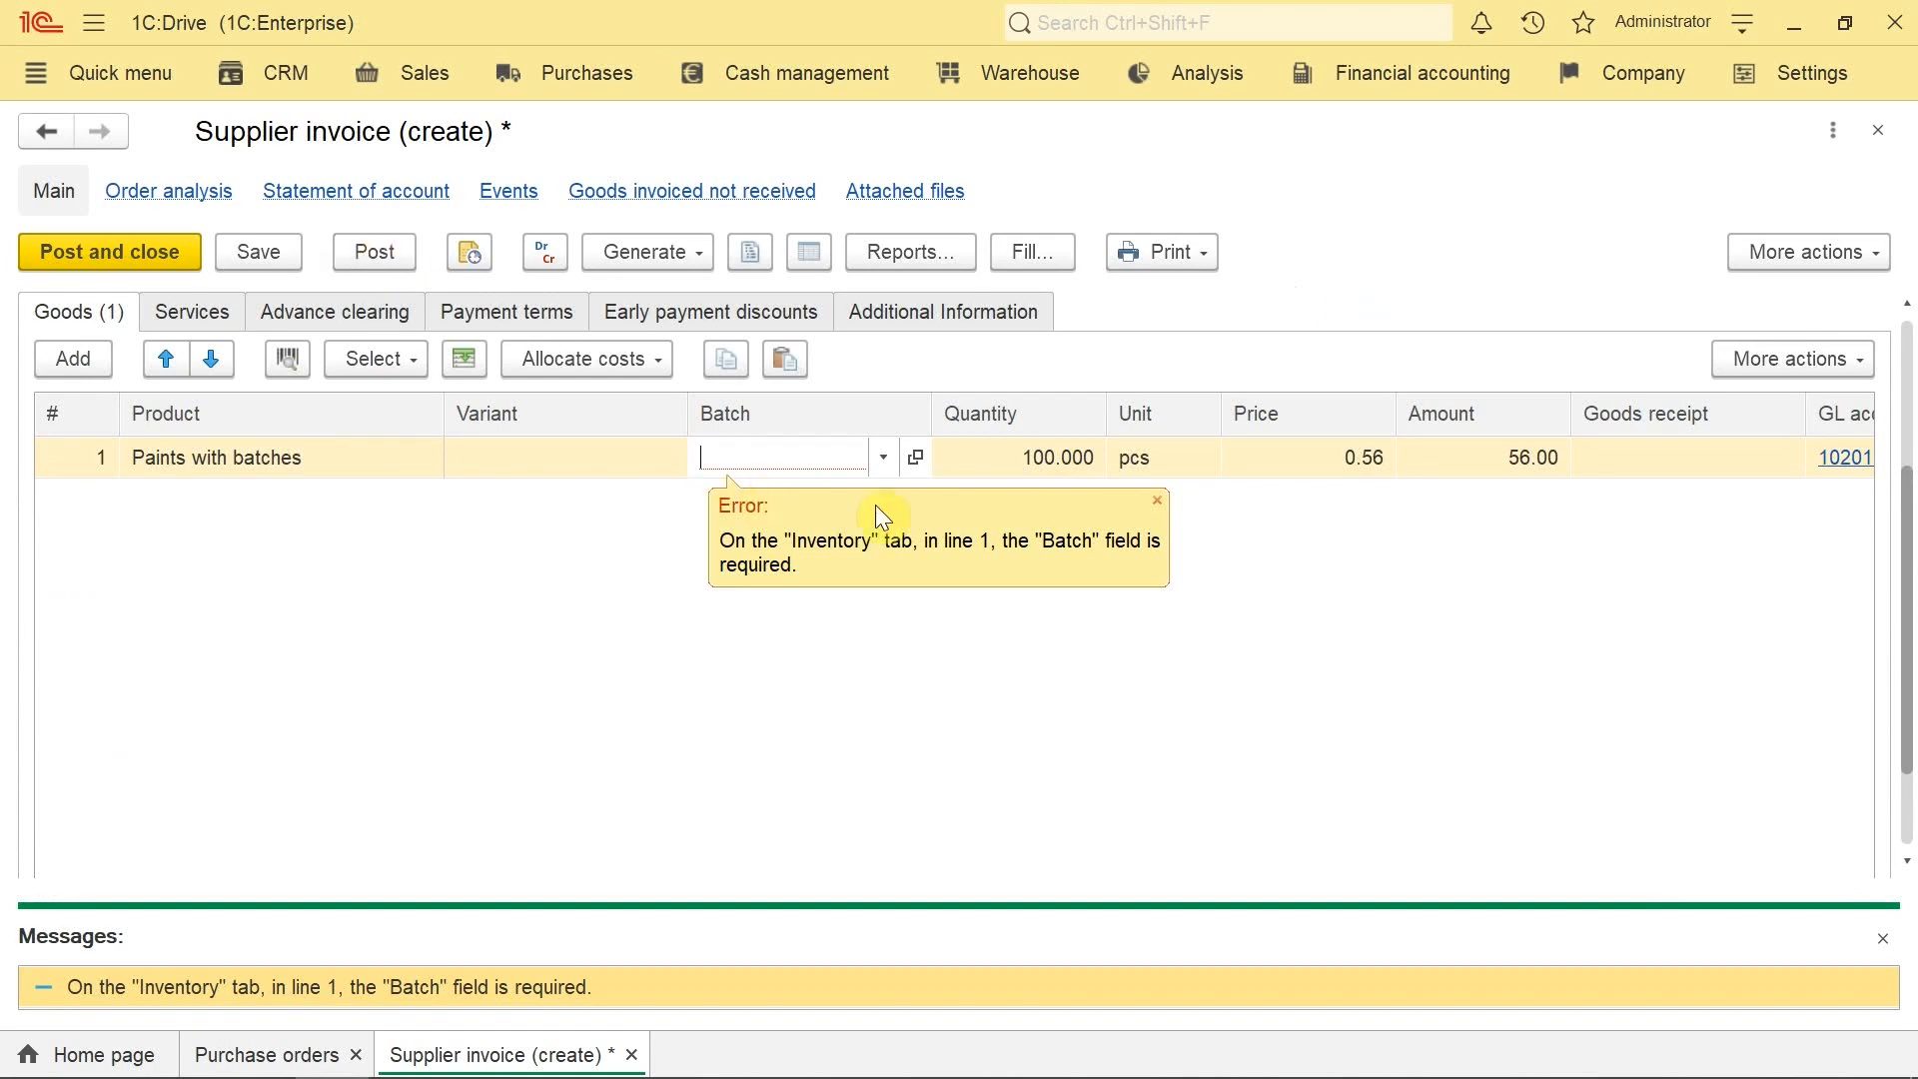
{"action": "left_click", "coordinate": [885, 456]}
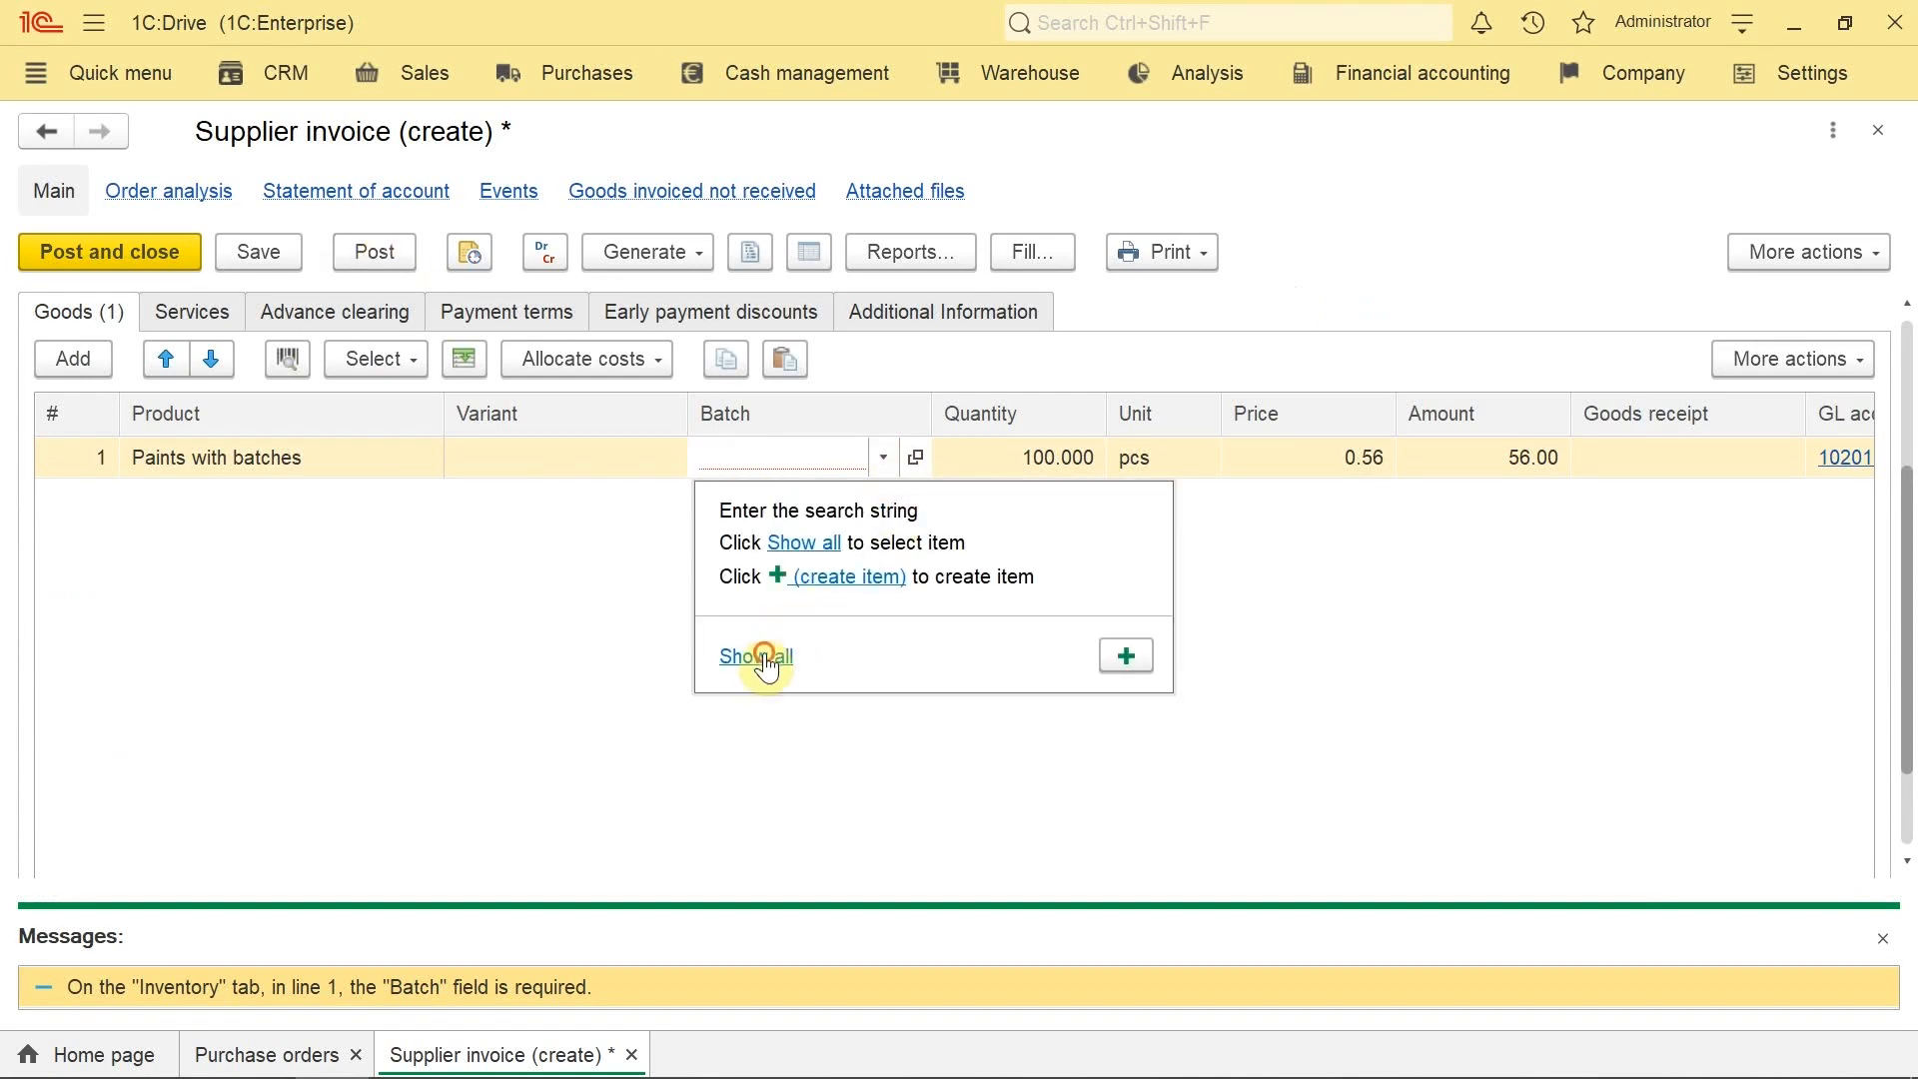
{"action": "left_click", "coordinate": [757, 656]}
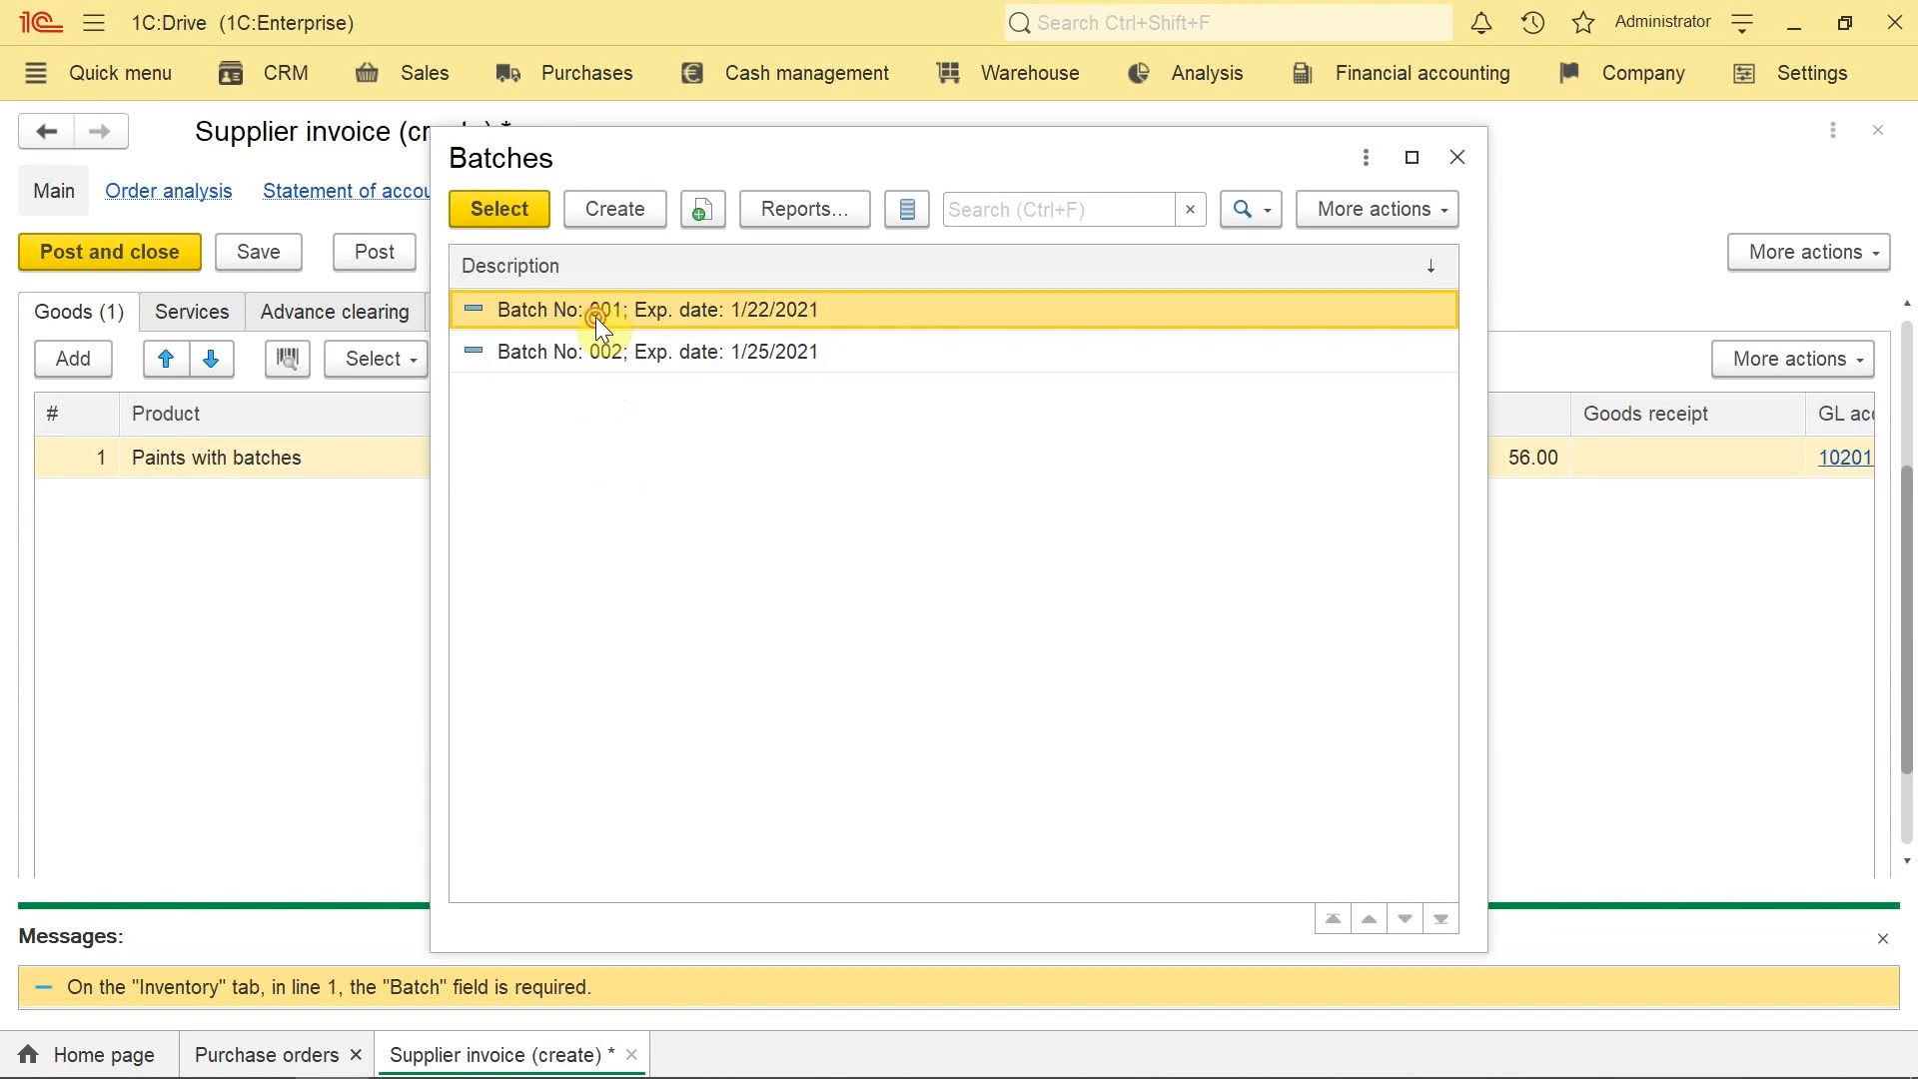
{"action": "double_click", "coordinate": [597, 315]}
{"action": "left_click", "coordinate": [364, 250]}
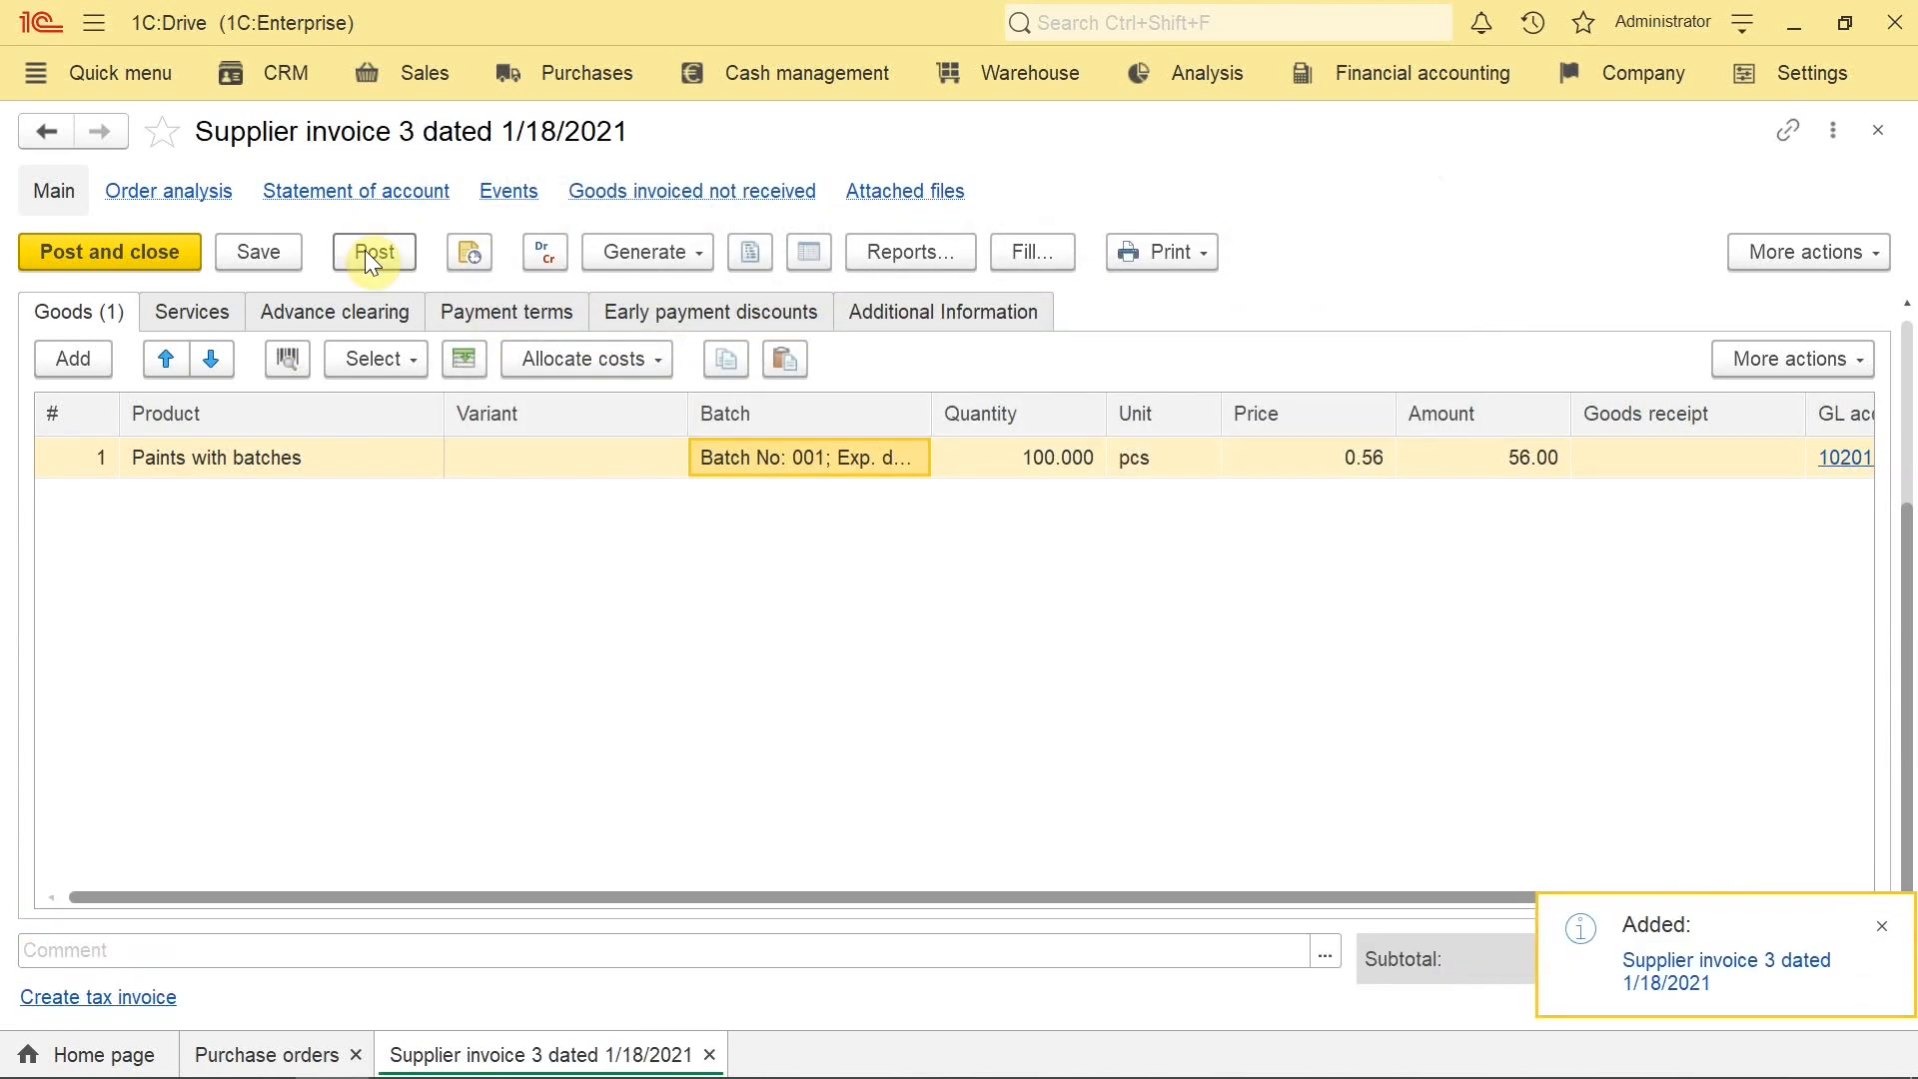
{"action": "left_click", "coordinate": [1880, 926]}
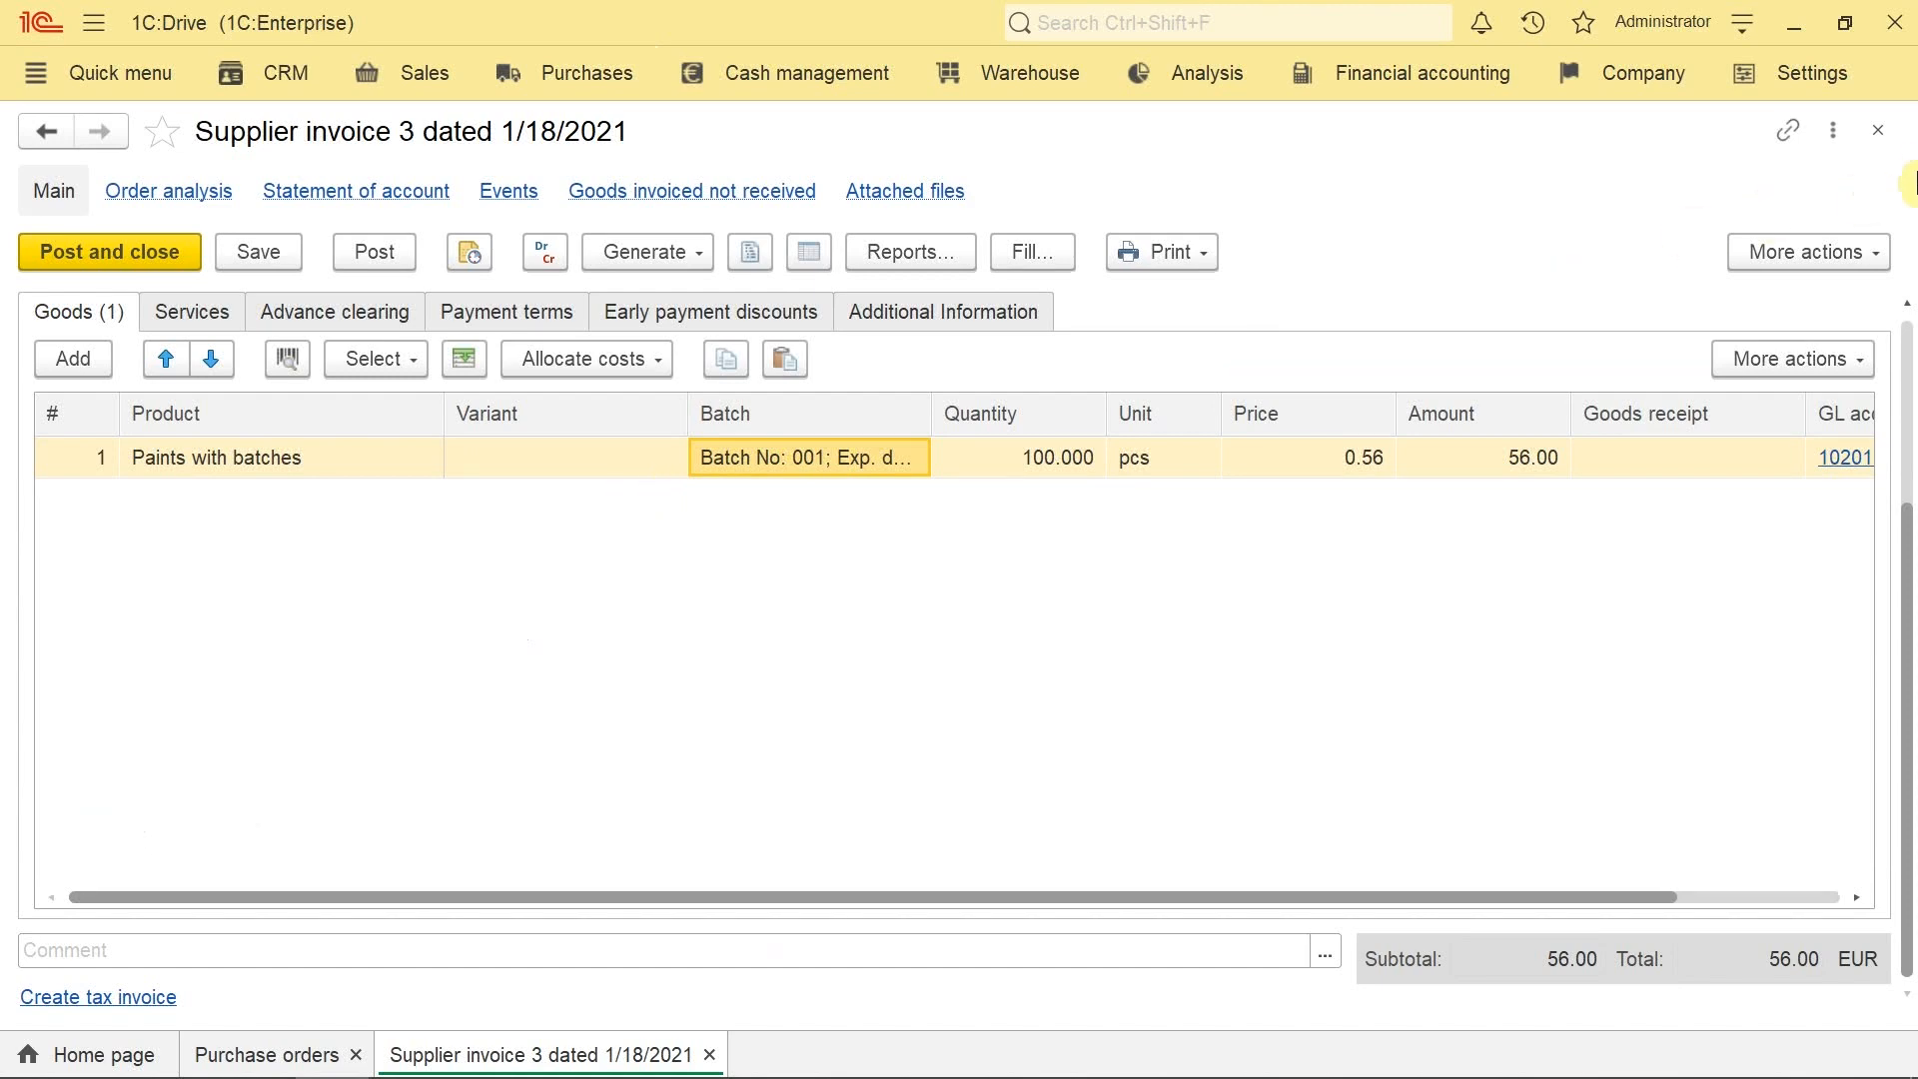
{"action": "left_click", "coordinate": [1878, 131]}
{"action": "left_click", "coordinate": [1880, 133]}
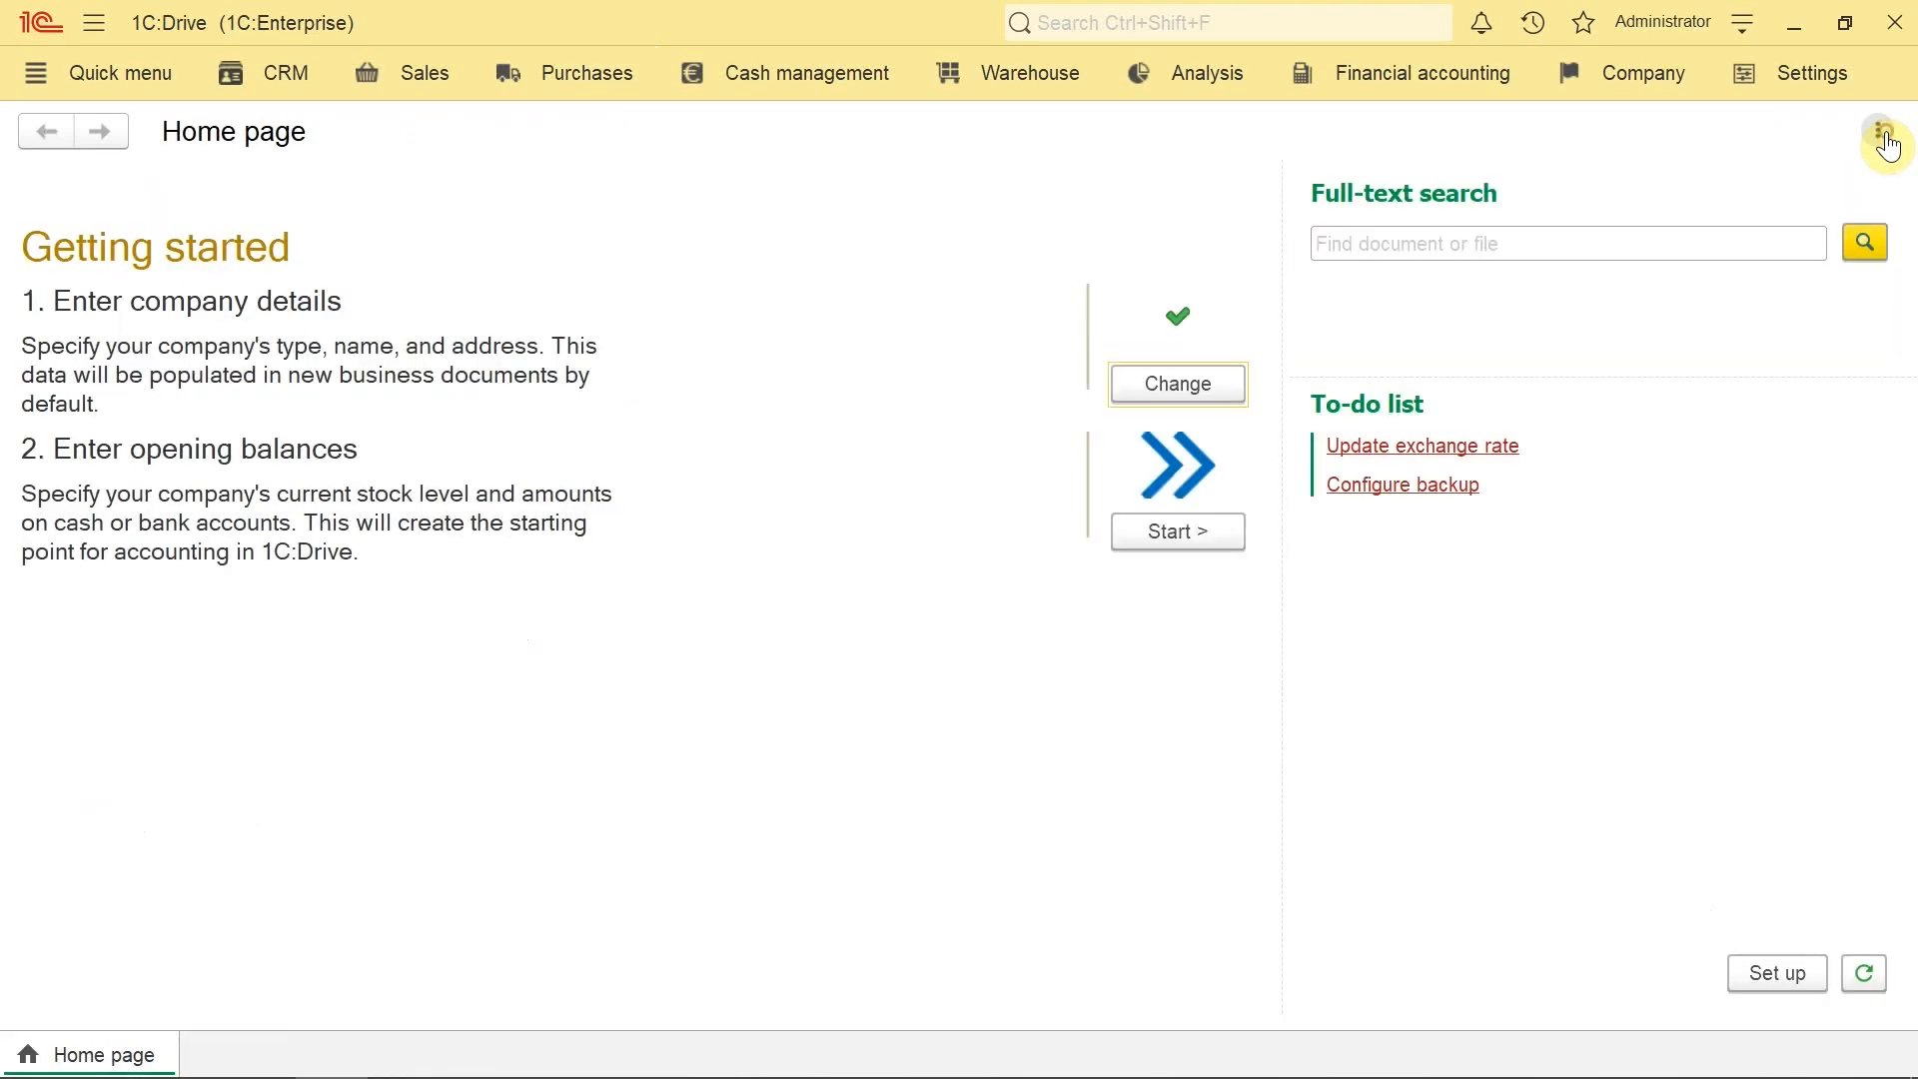
Step: Open the supplier price lists to check the purchase price of Paints with batches
{"action": "left_click", "coordinate": [597, 94]}
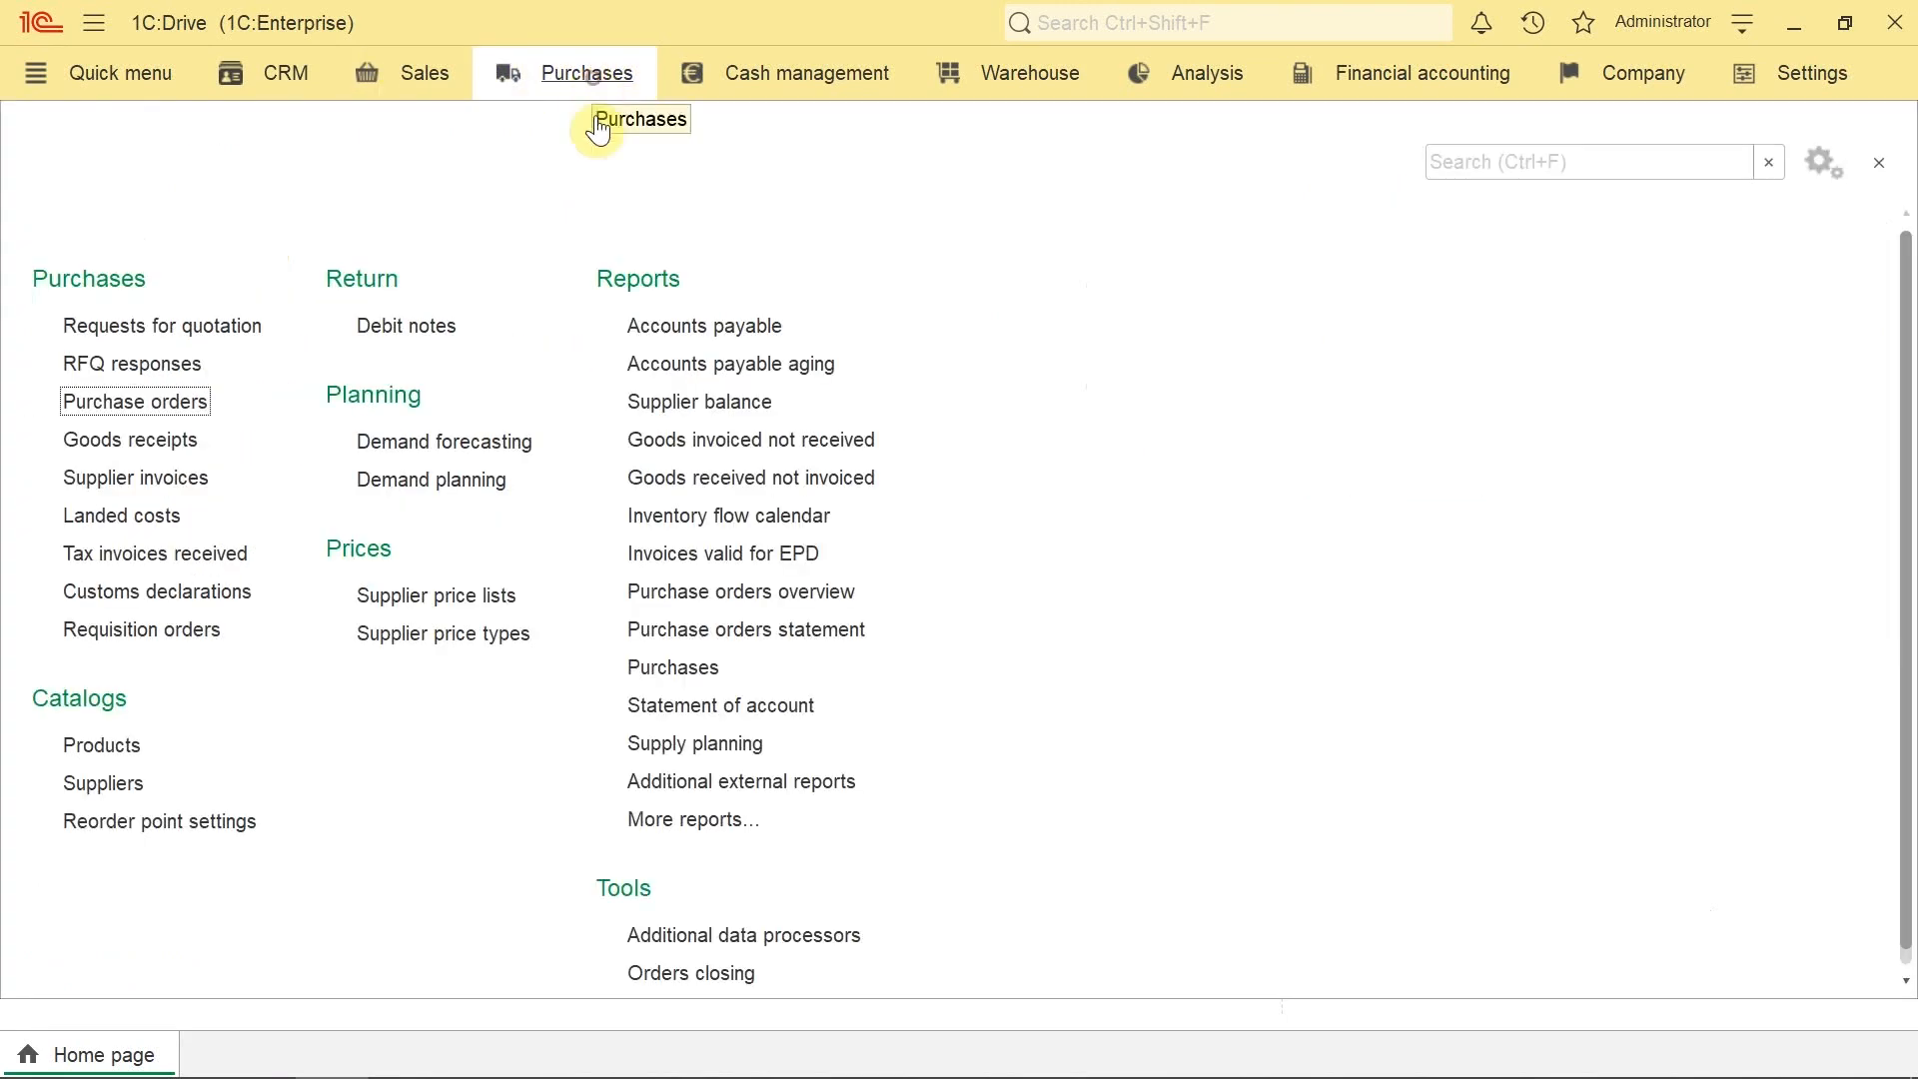
{"action": "left_click", "coordinate": [435, 596]}
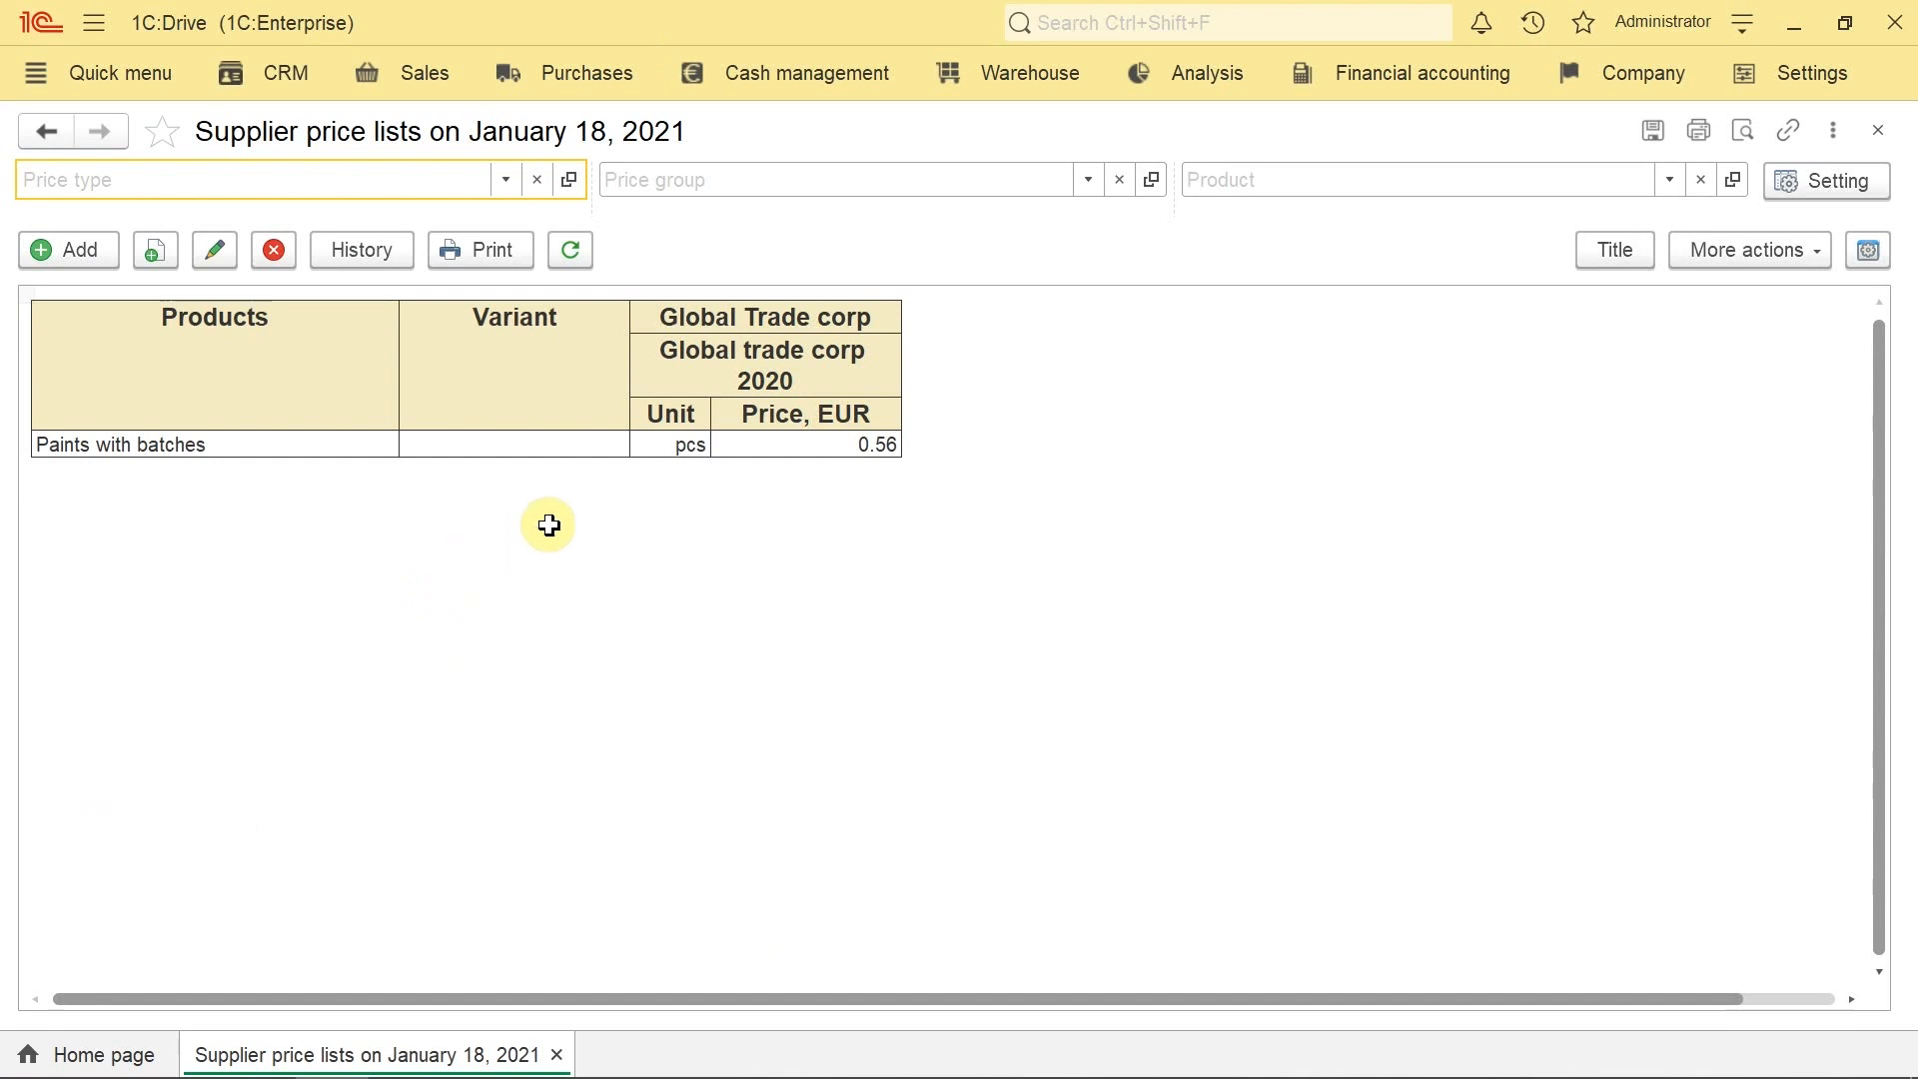
Step: Filter the supplier price lists by the Global trade corp 2020 price type, review the prices and close the list
{"action": "left_click", "coordinate": [506, 181]}
{"action": "left_click", "coordinate": [72, 372]}
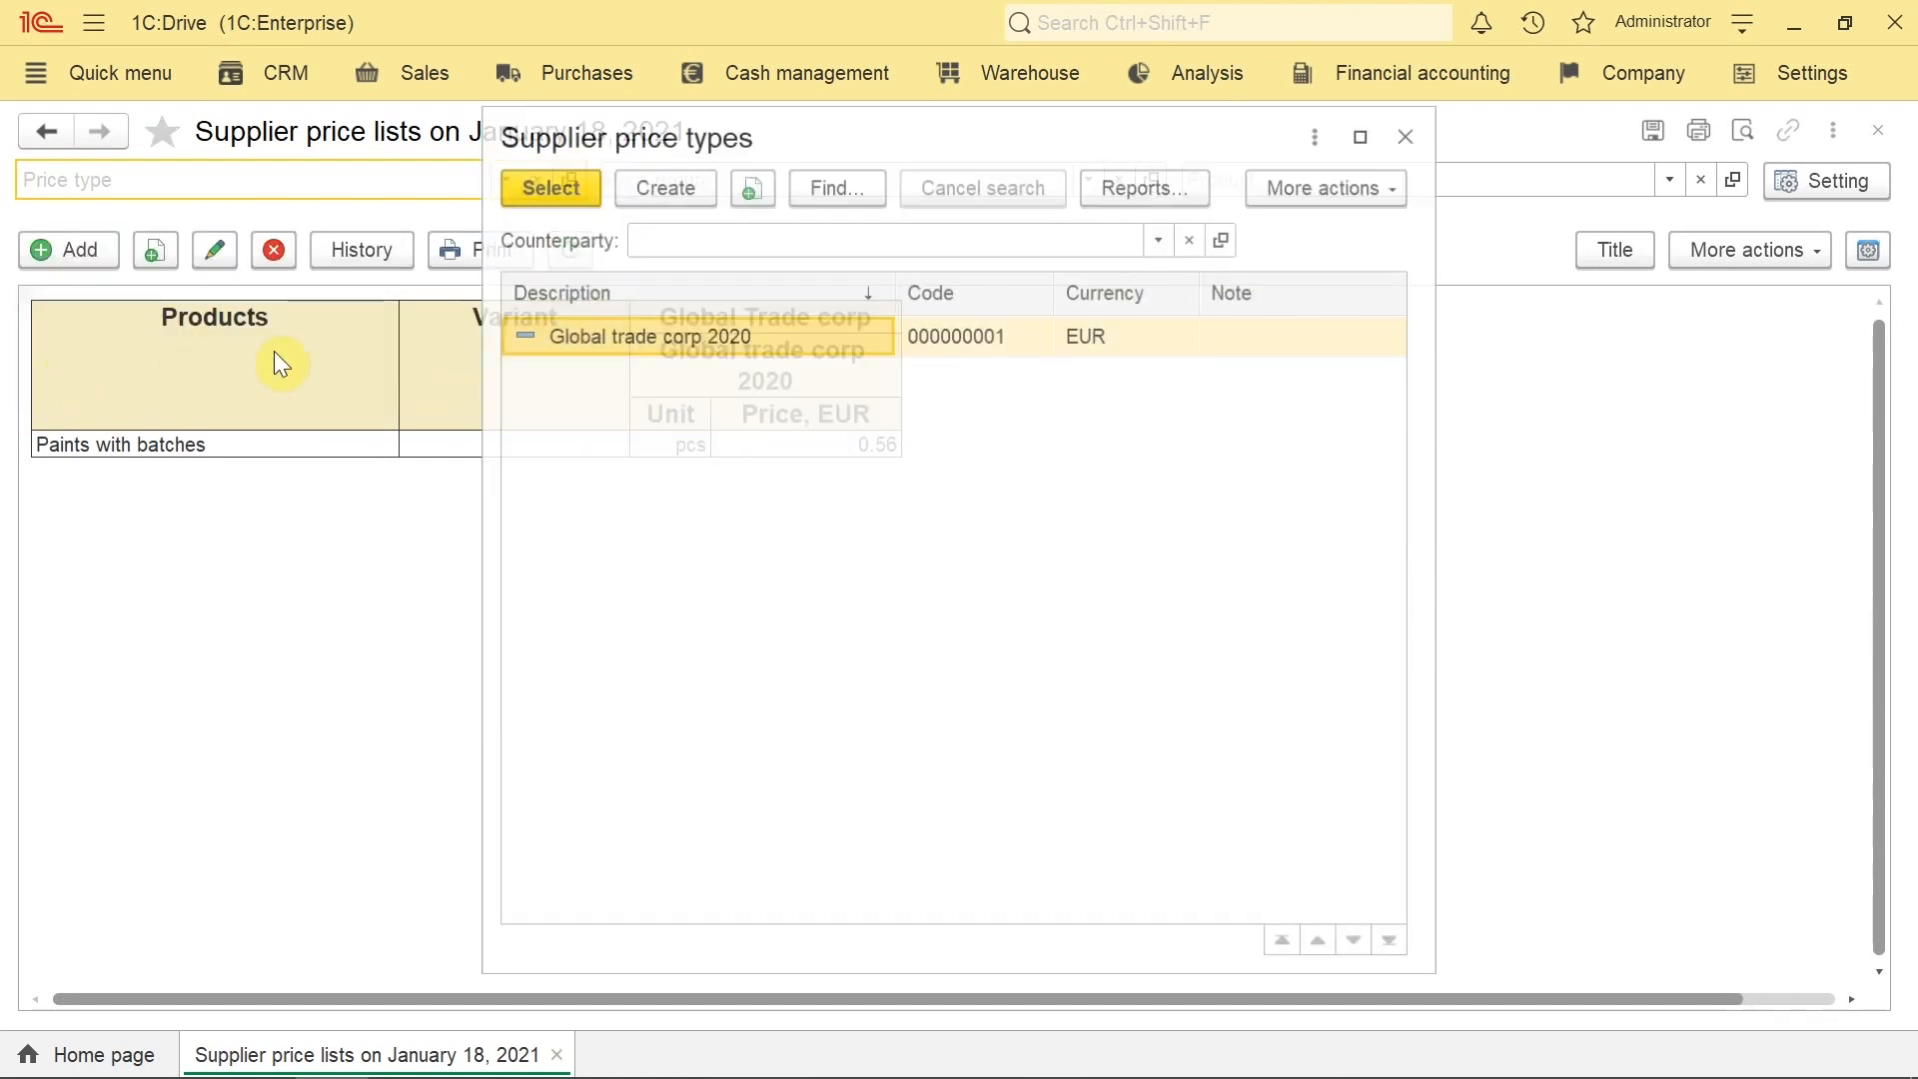
{"action": "double_click", "coordinate": [603, 338]}
{"action": "left_click", "coordinate": [1134, 500]}
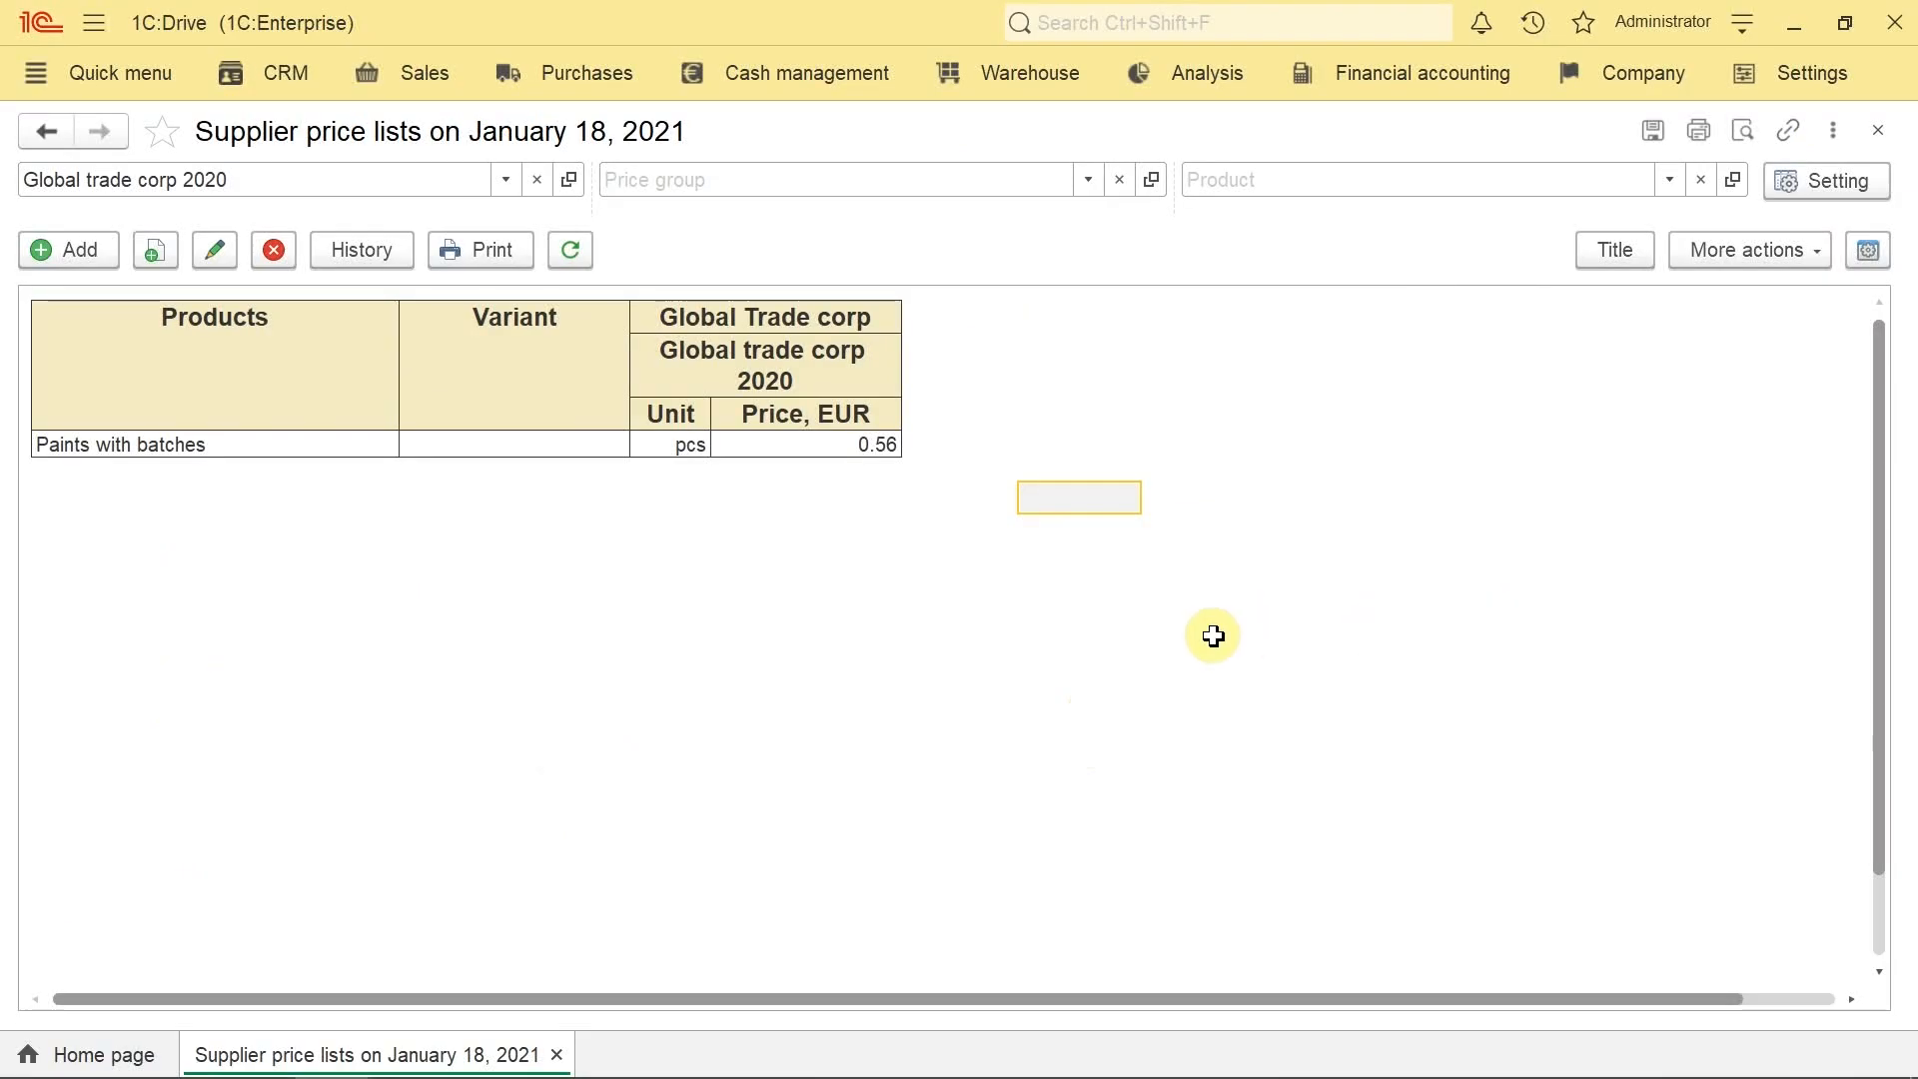
{"action": "left_click", "coordinate": [1878, 130]}
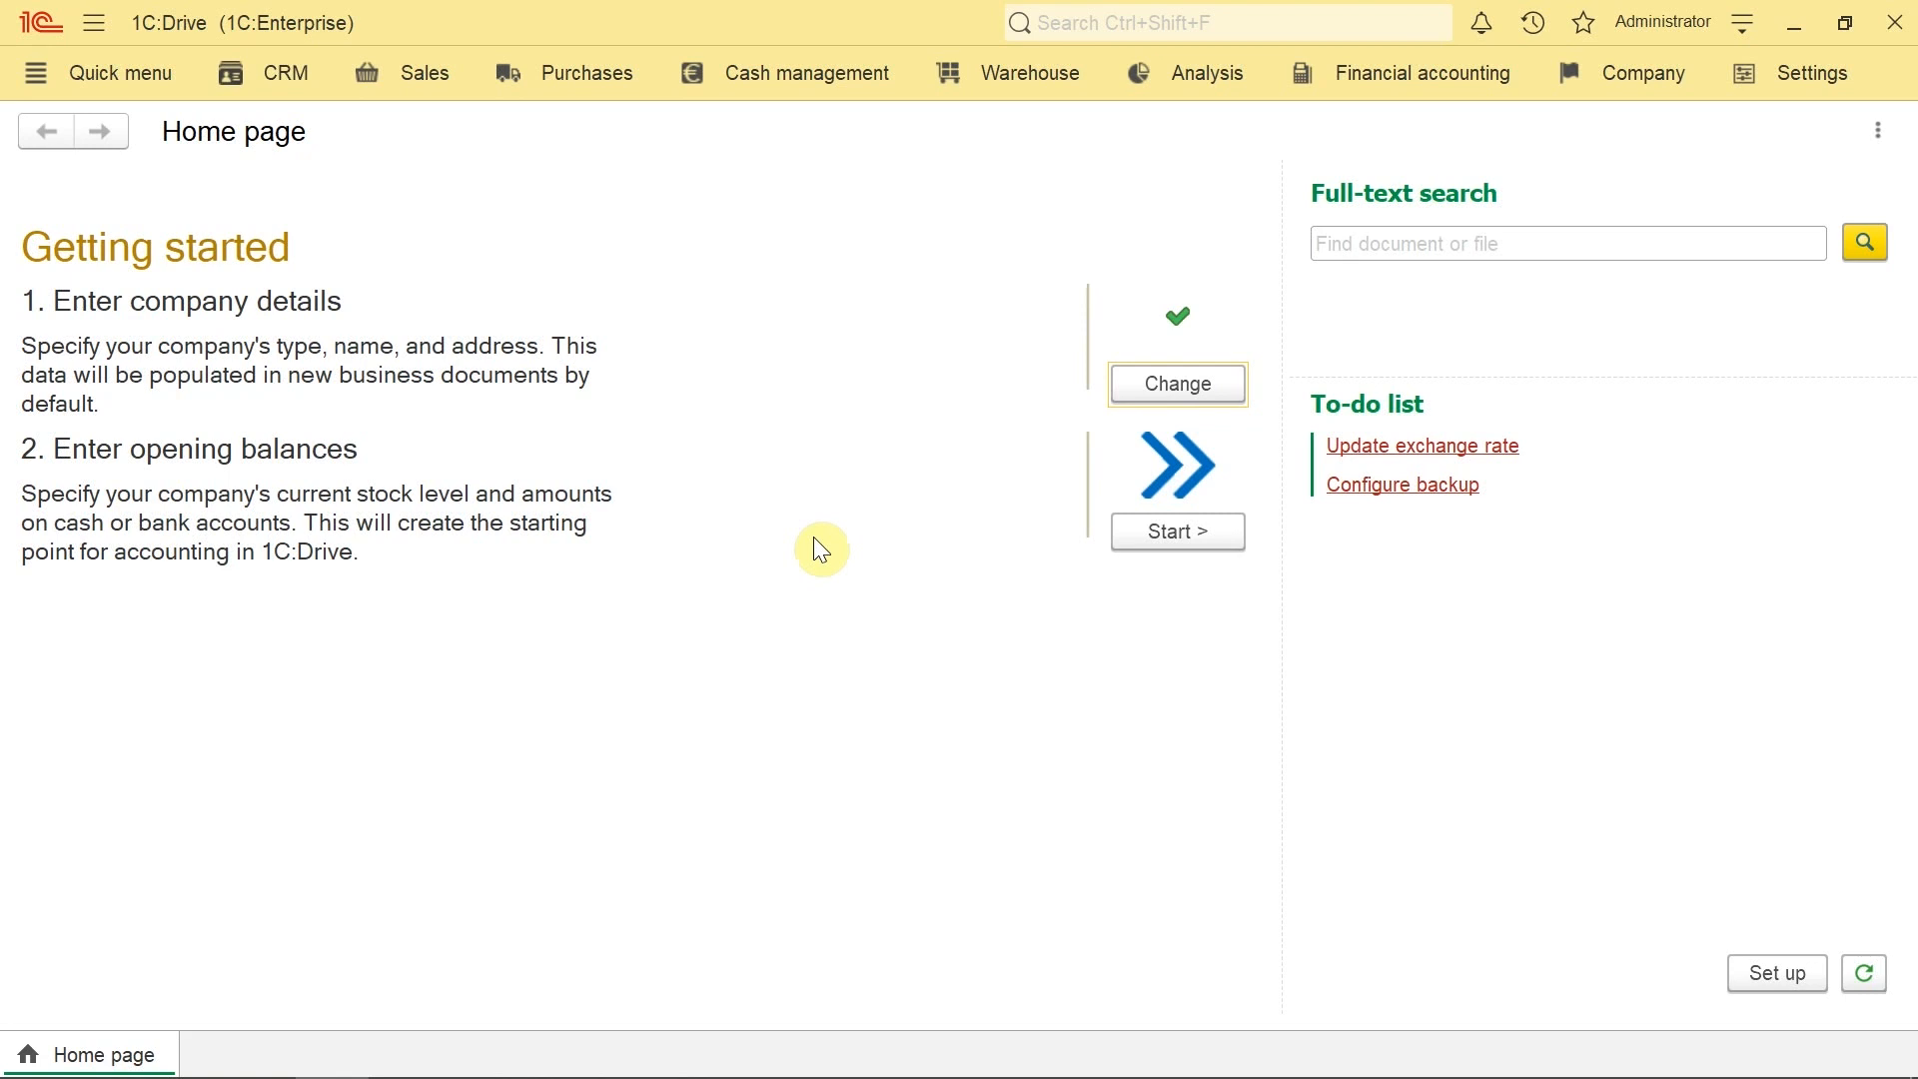
Step: Start a new sales price type in the price types catalog with the description Wholesale Global trade
{"action": "left_click", "coordinate": [430, 78]}
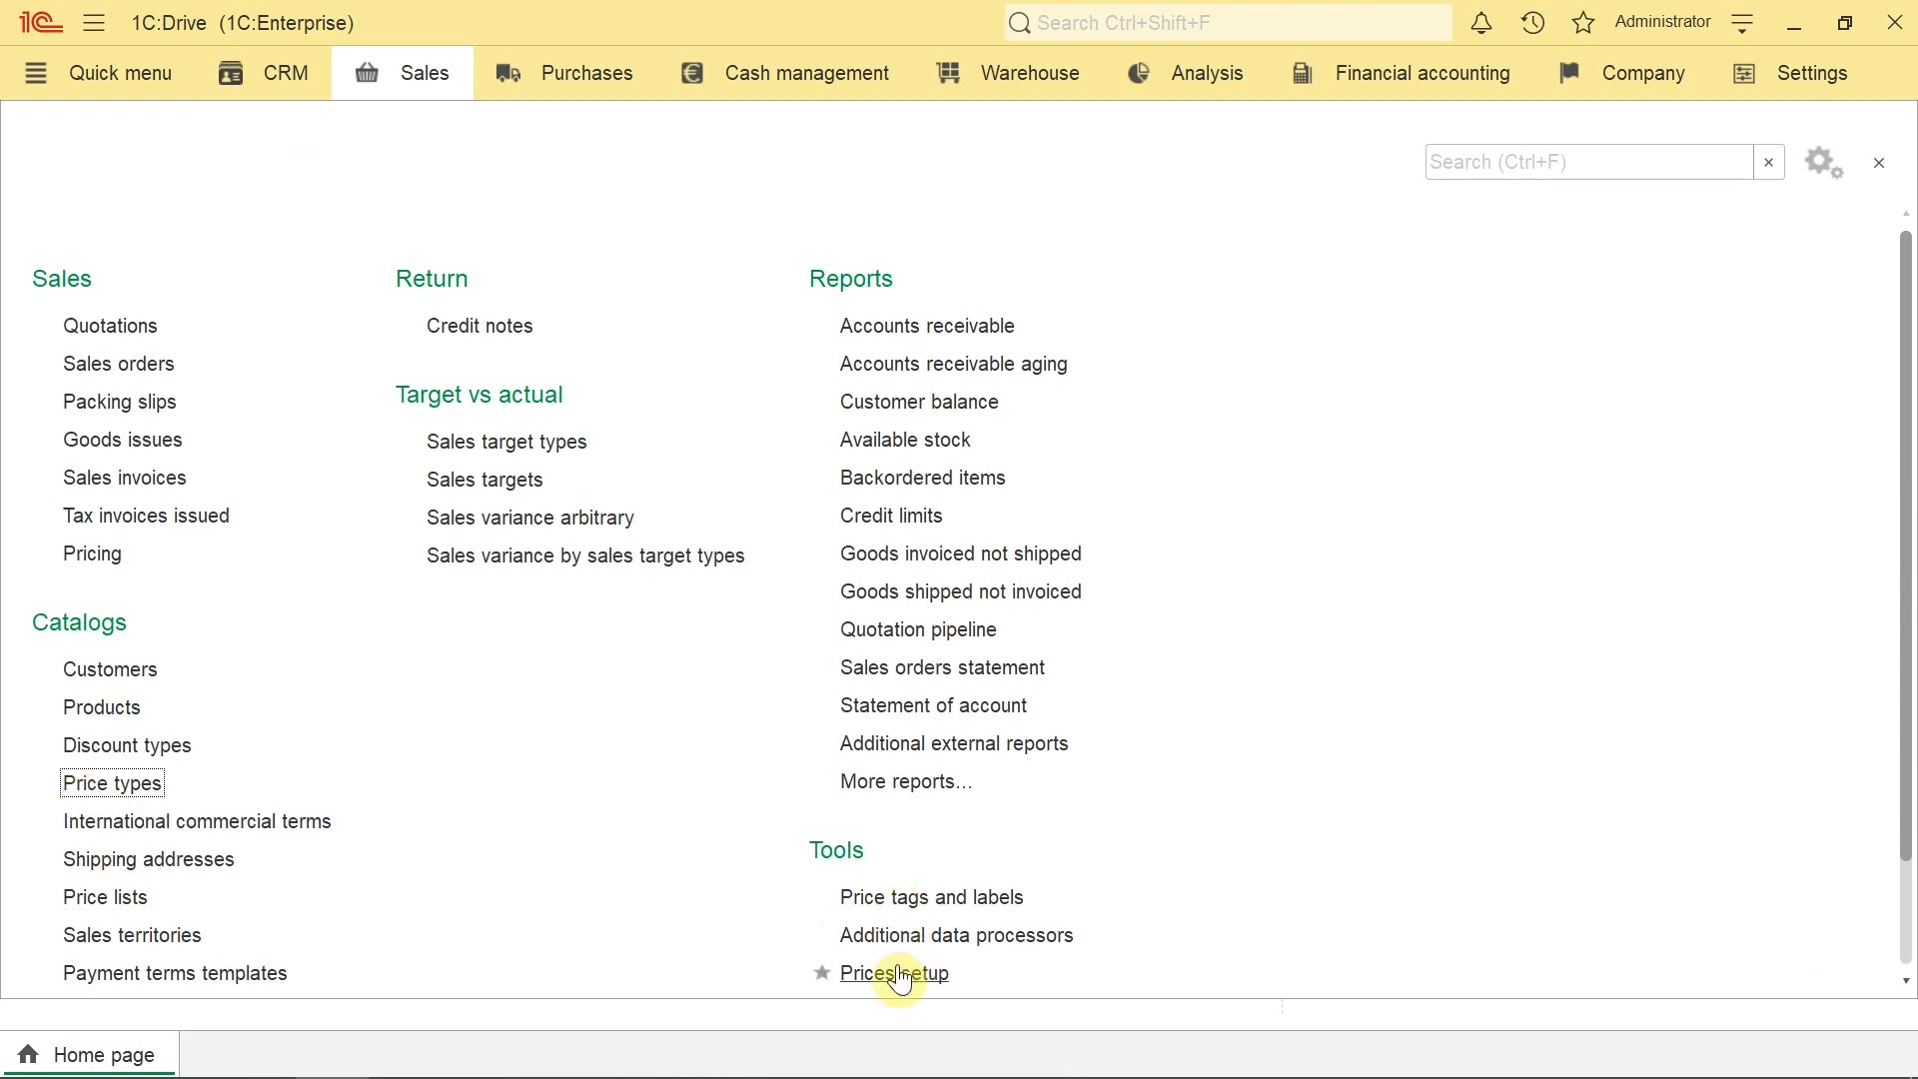
{"action": "left_click", "coordinate": [150, 794]}
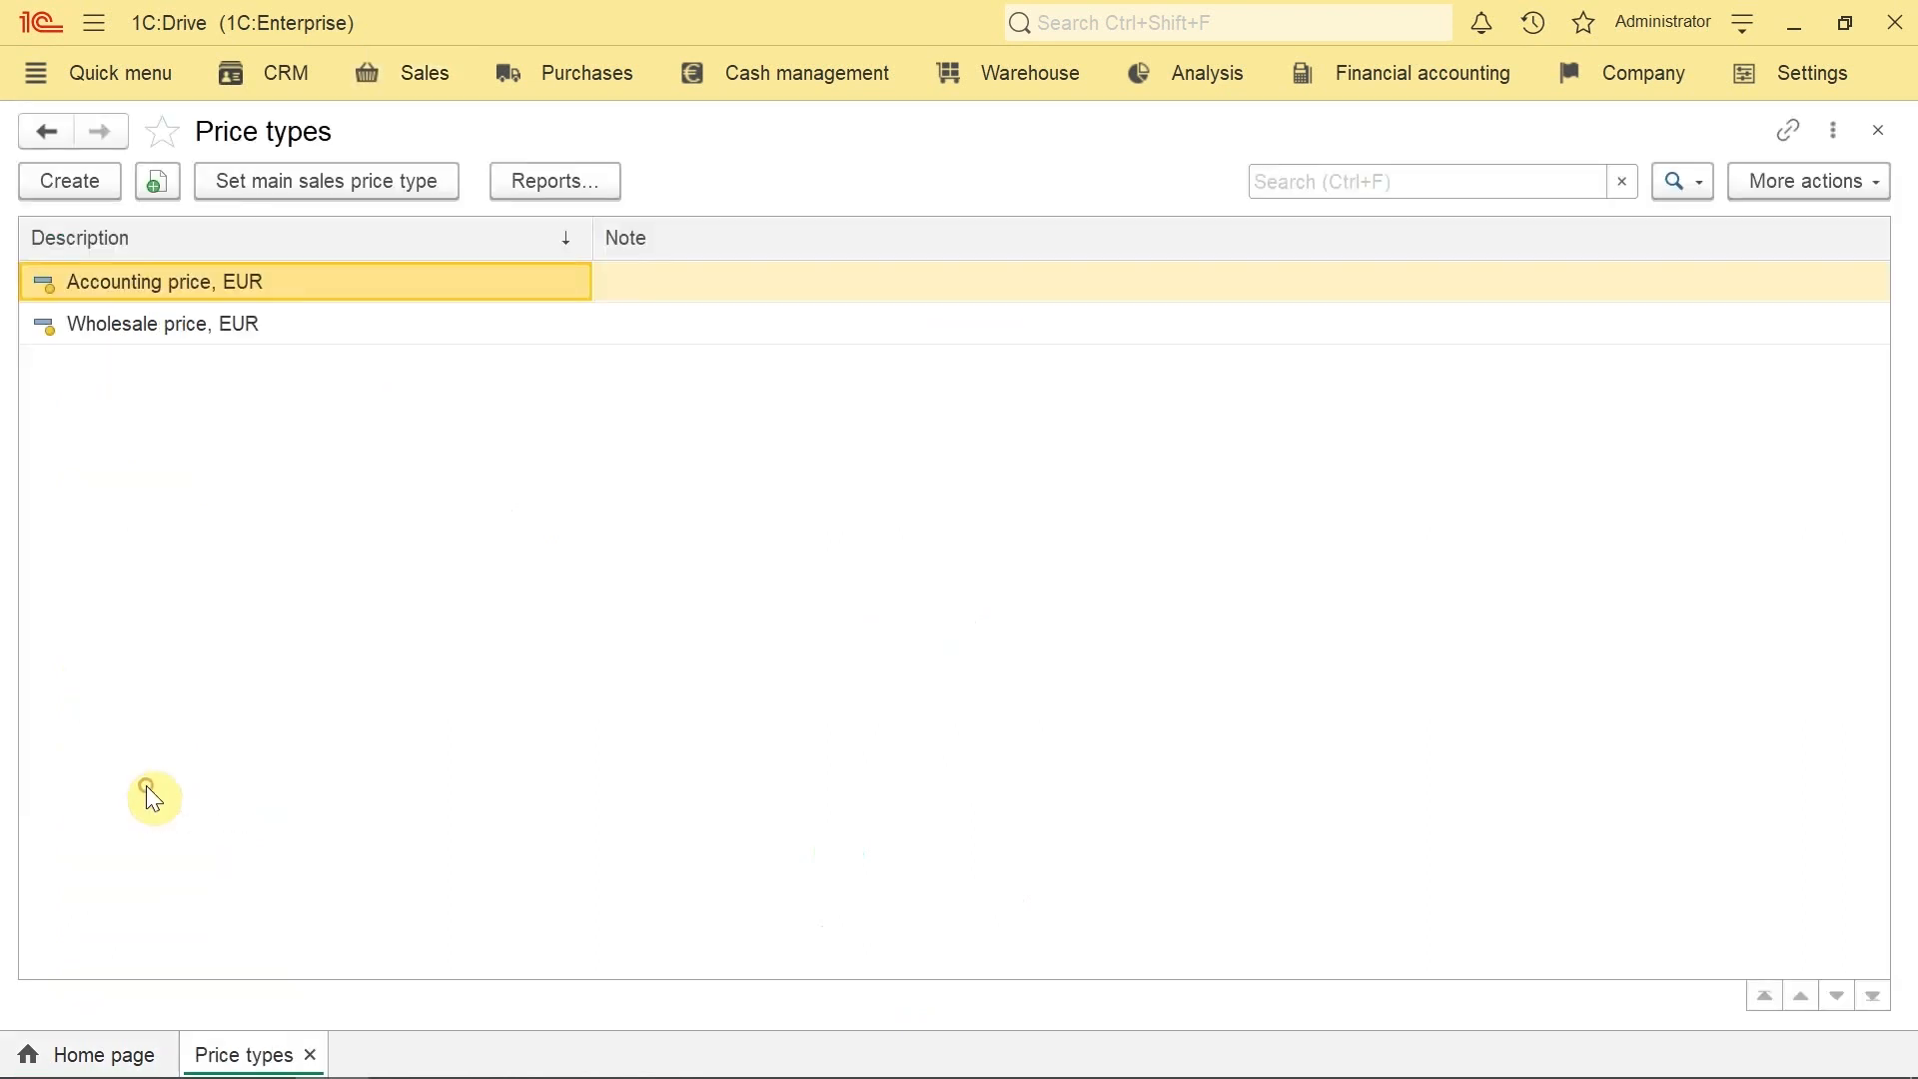
{"action": "left_click", "coordinate": [70, 180]}
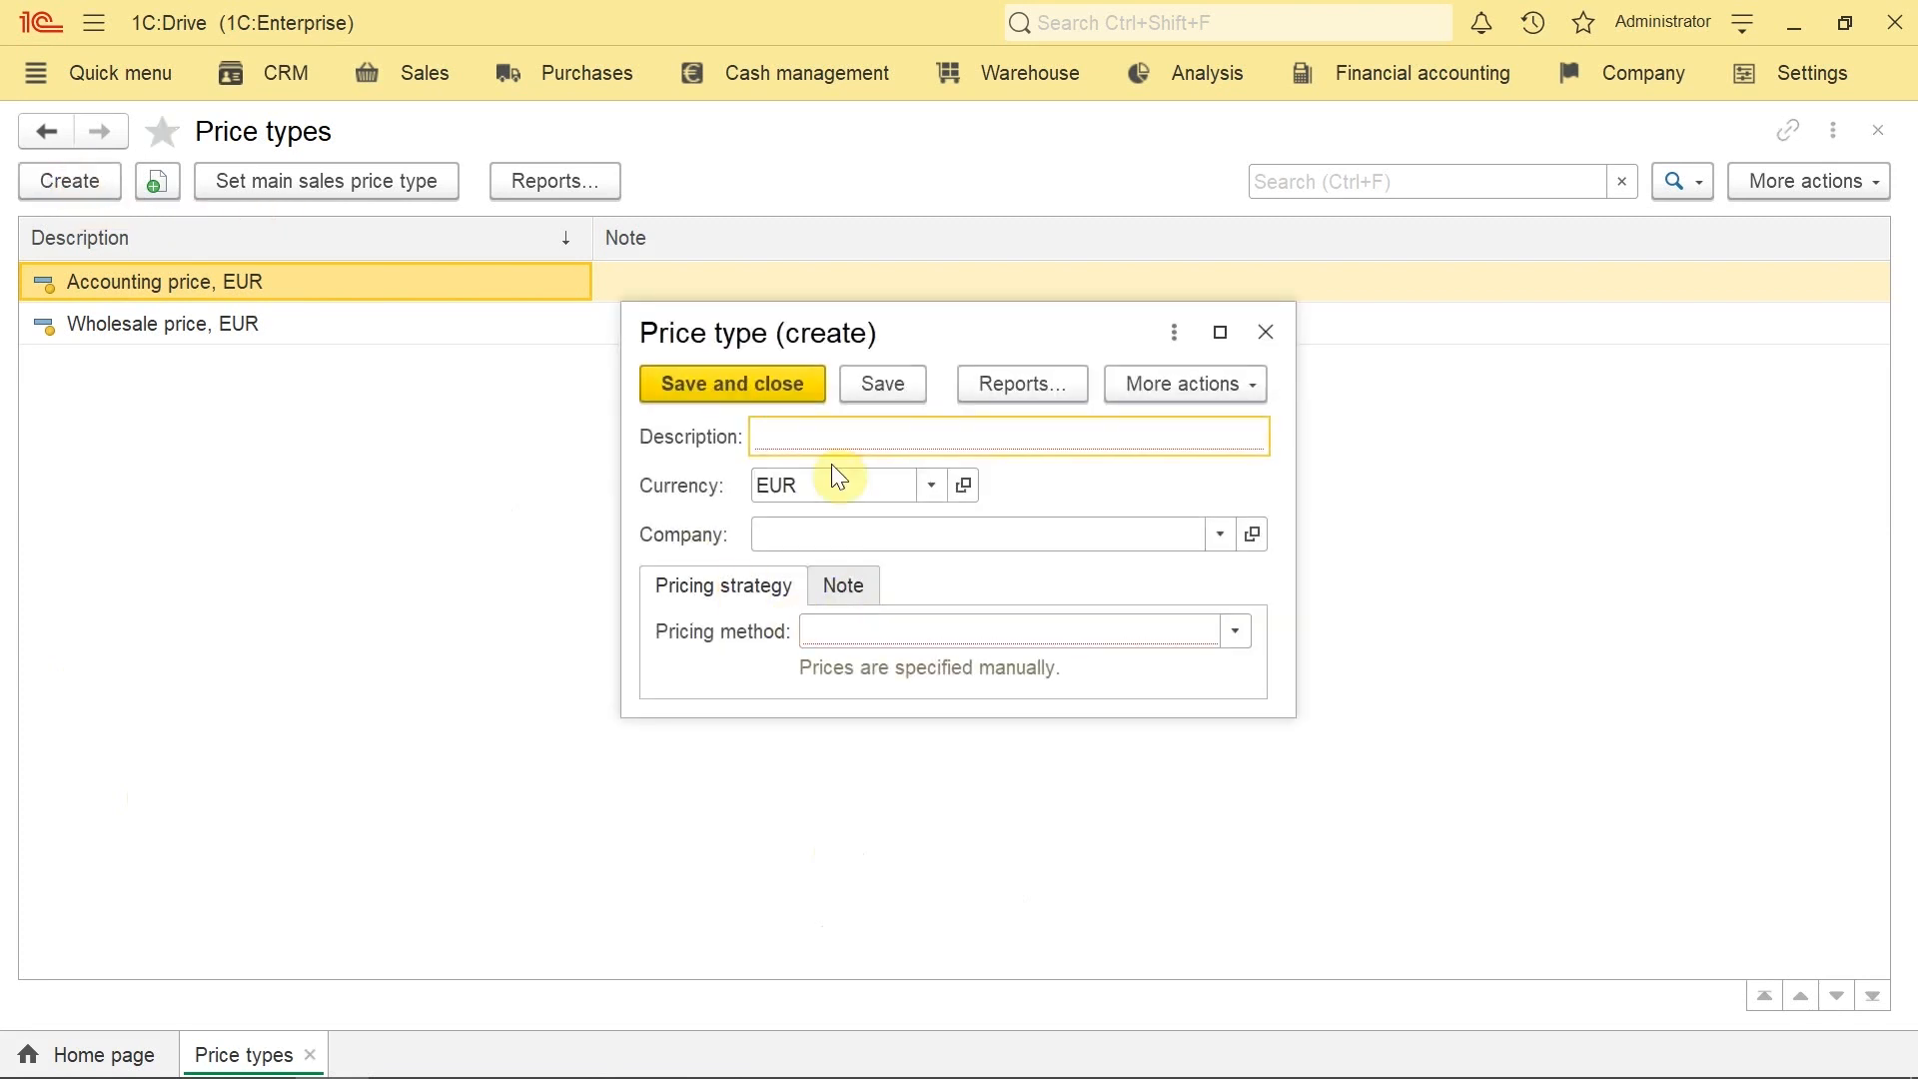
{"action": "type", "text": "Wholesale"}
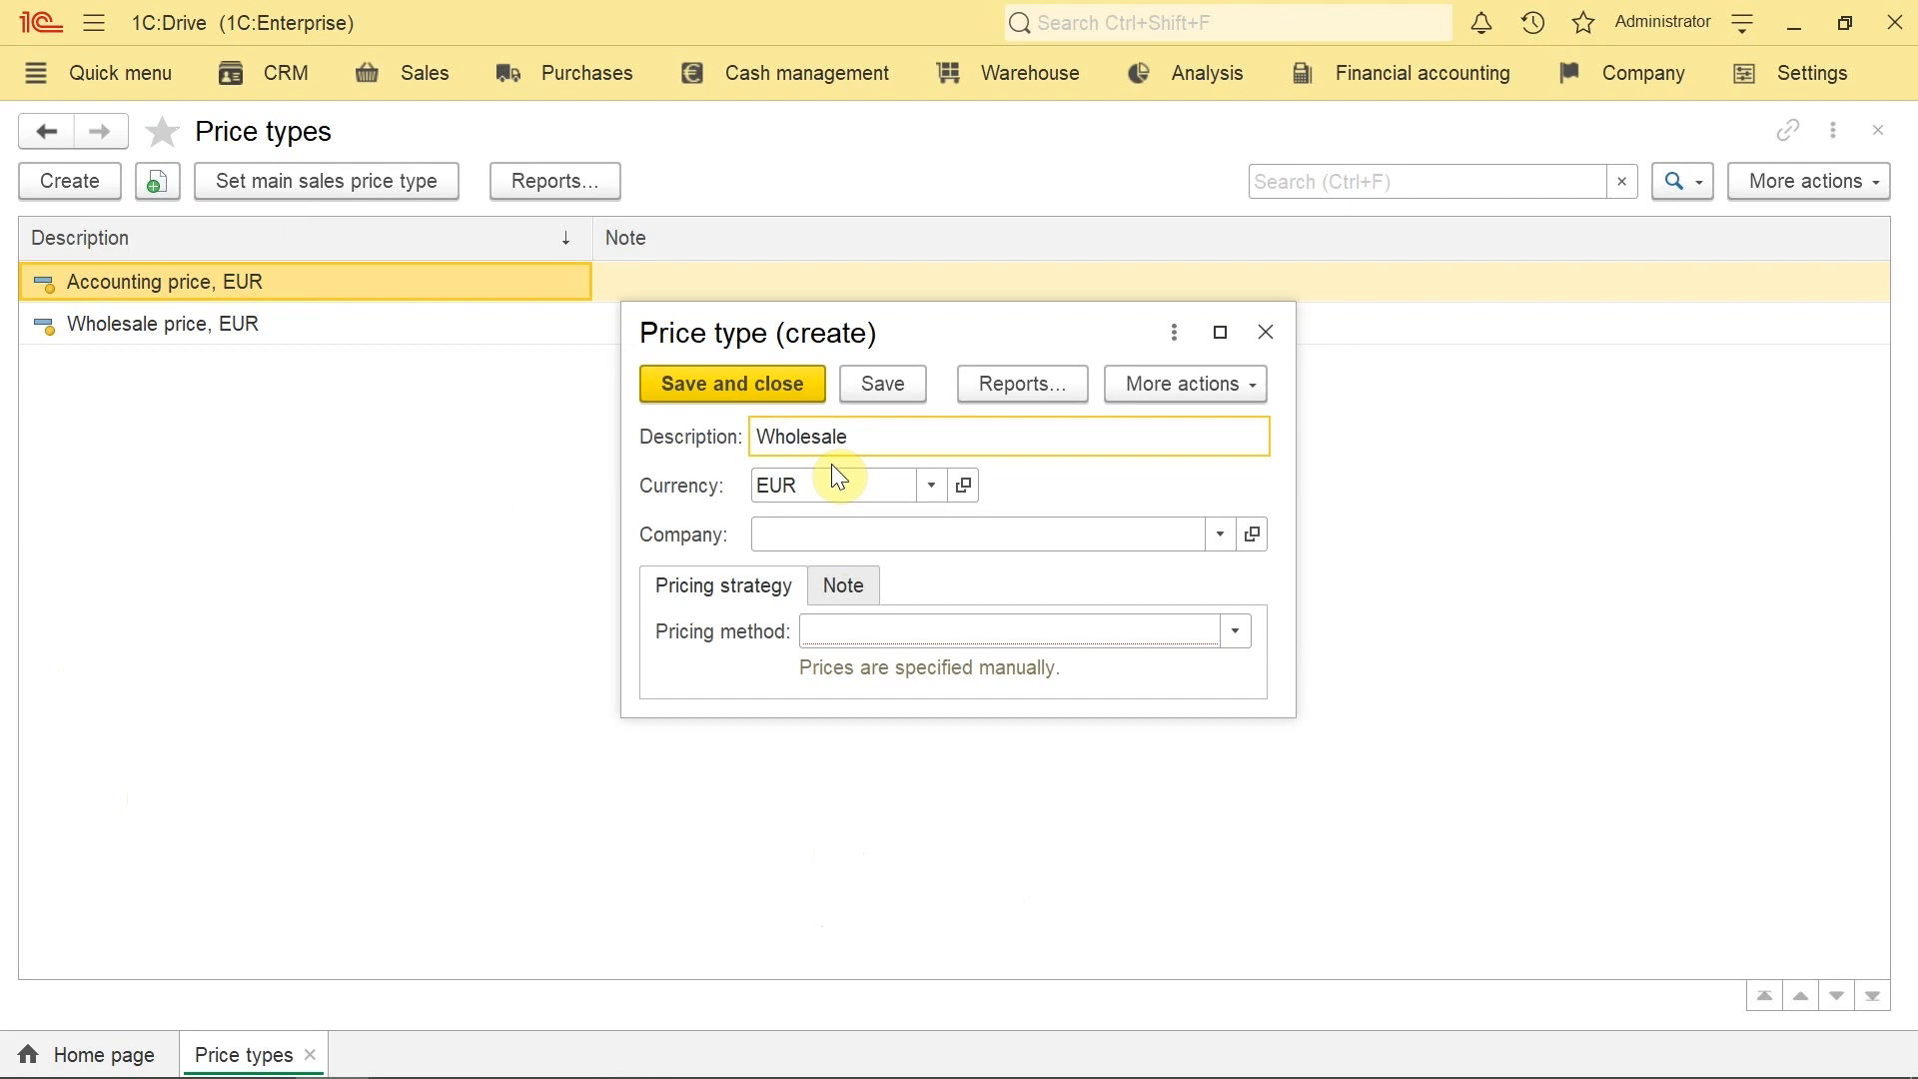
{"action": "type", "text": "Global trade"}
{"action": "key", "text": "Tab"}
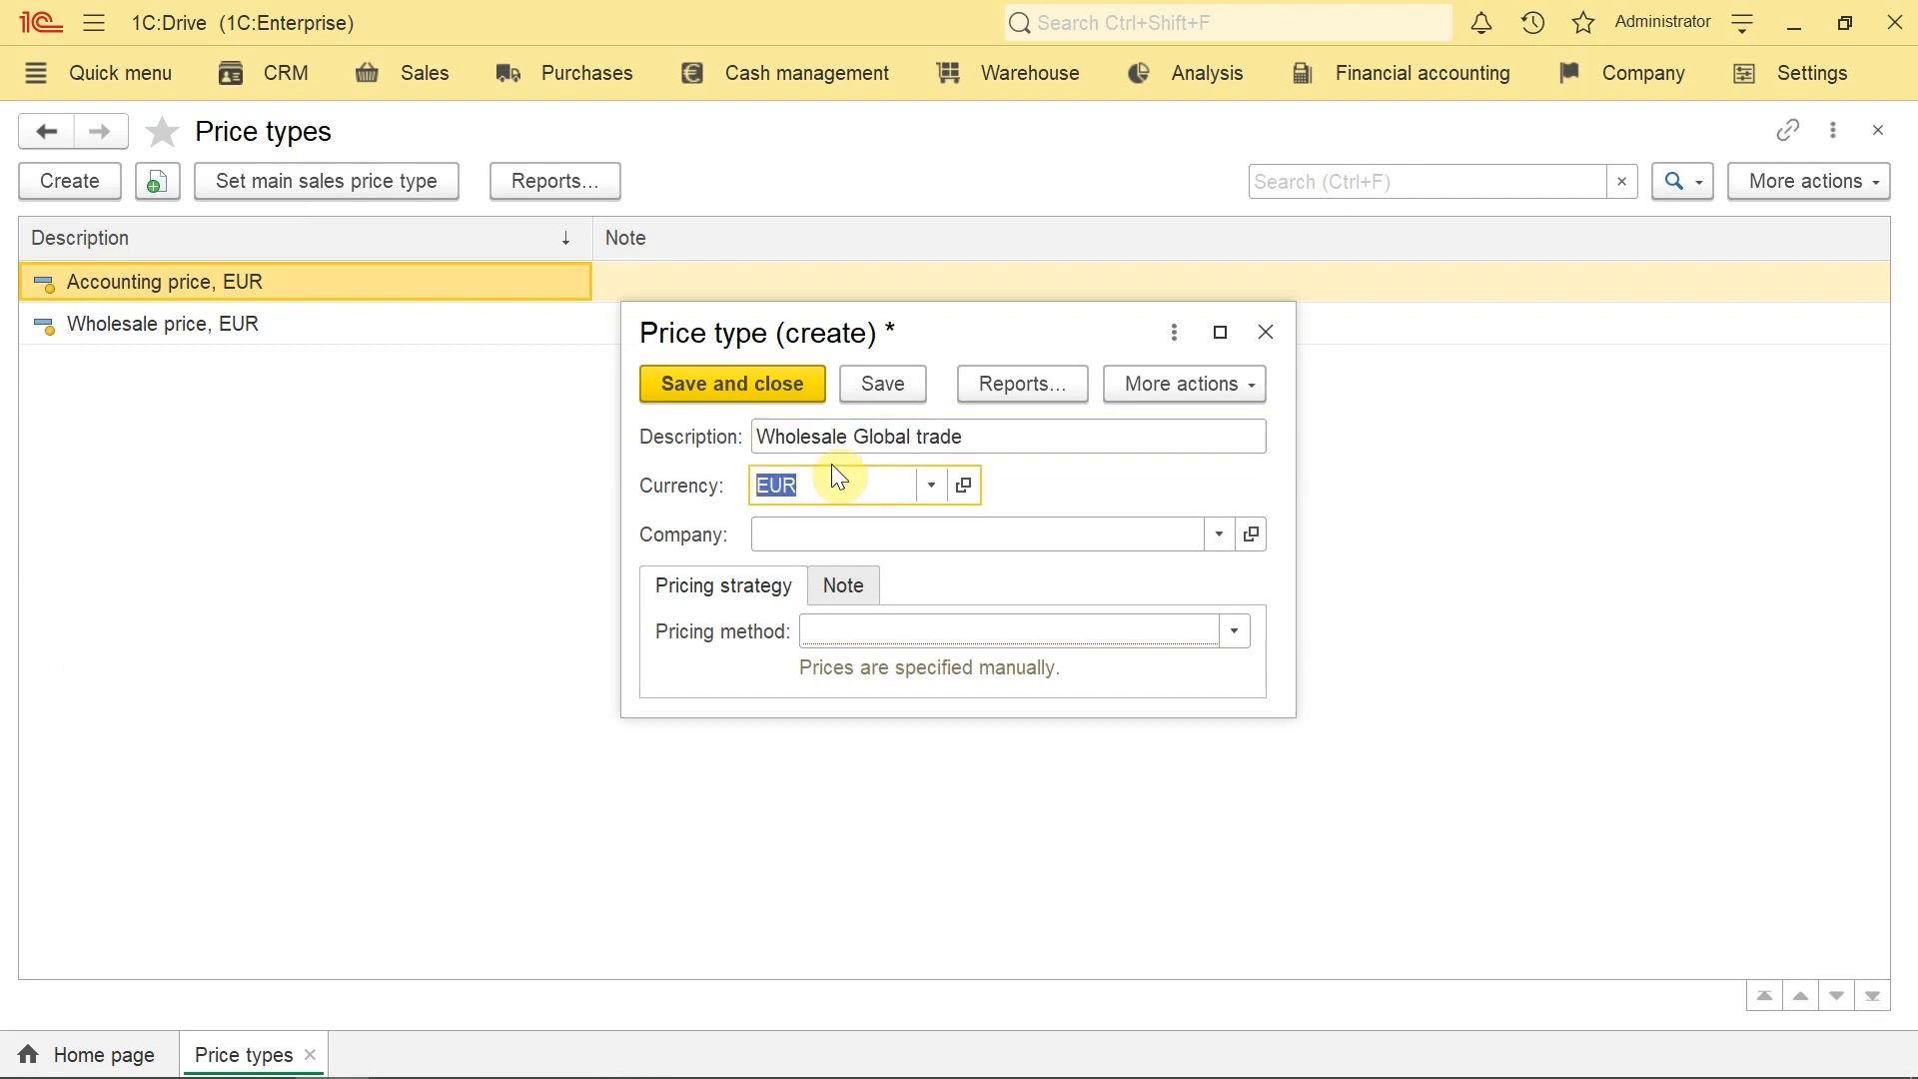
Step: Assign the price type to the company Global trade with the Manual pricing method, and save and close it
{"action": "left_click", "coordinate": [826, 534]}
{"action": "left_click", "coordinate": [826, 617]}
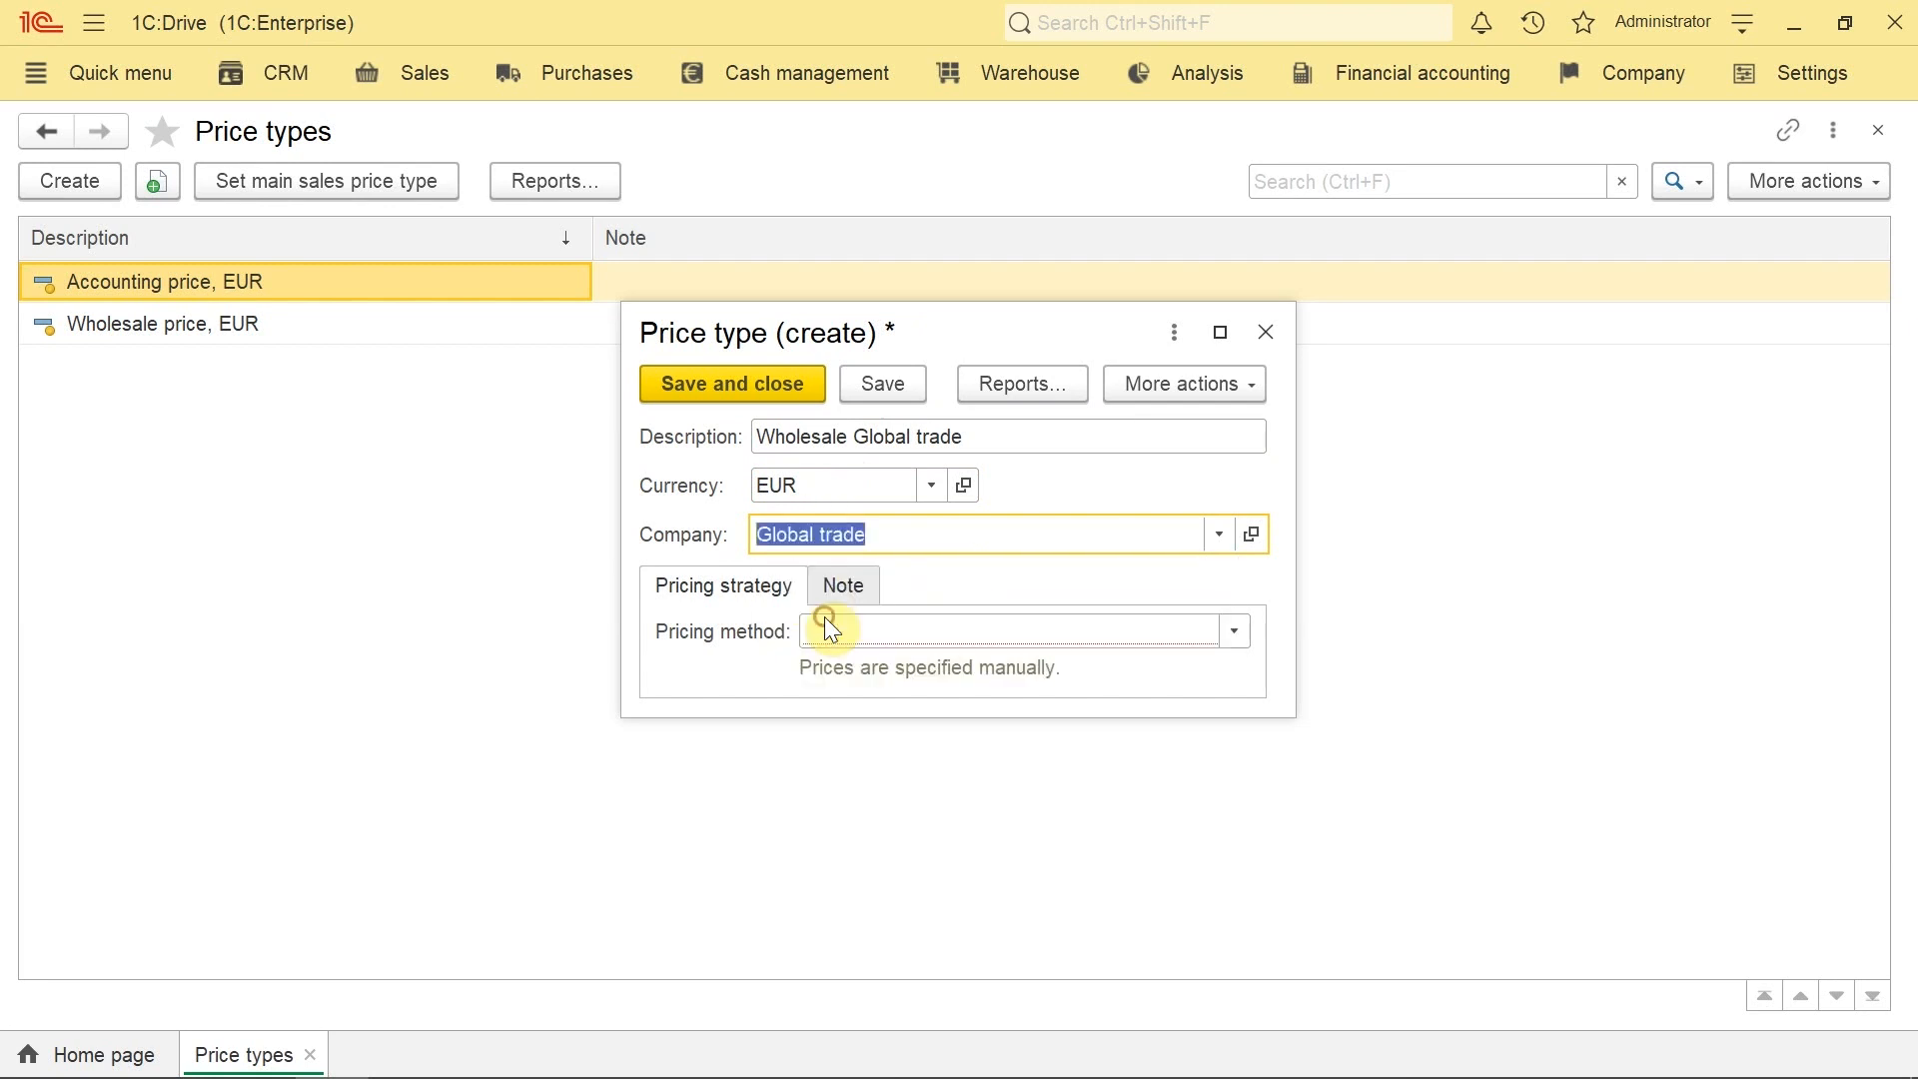
{"action": "left_click", "coordinate": [864, 624]}
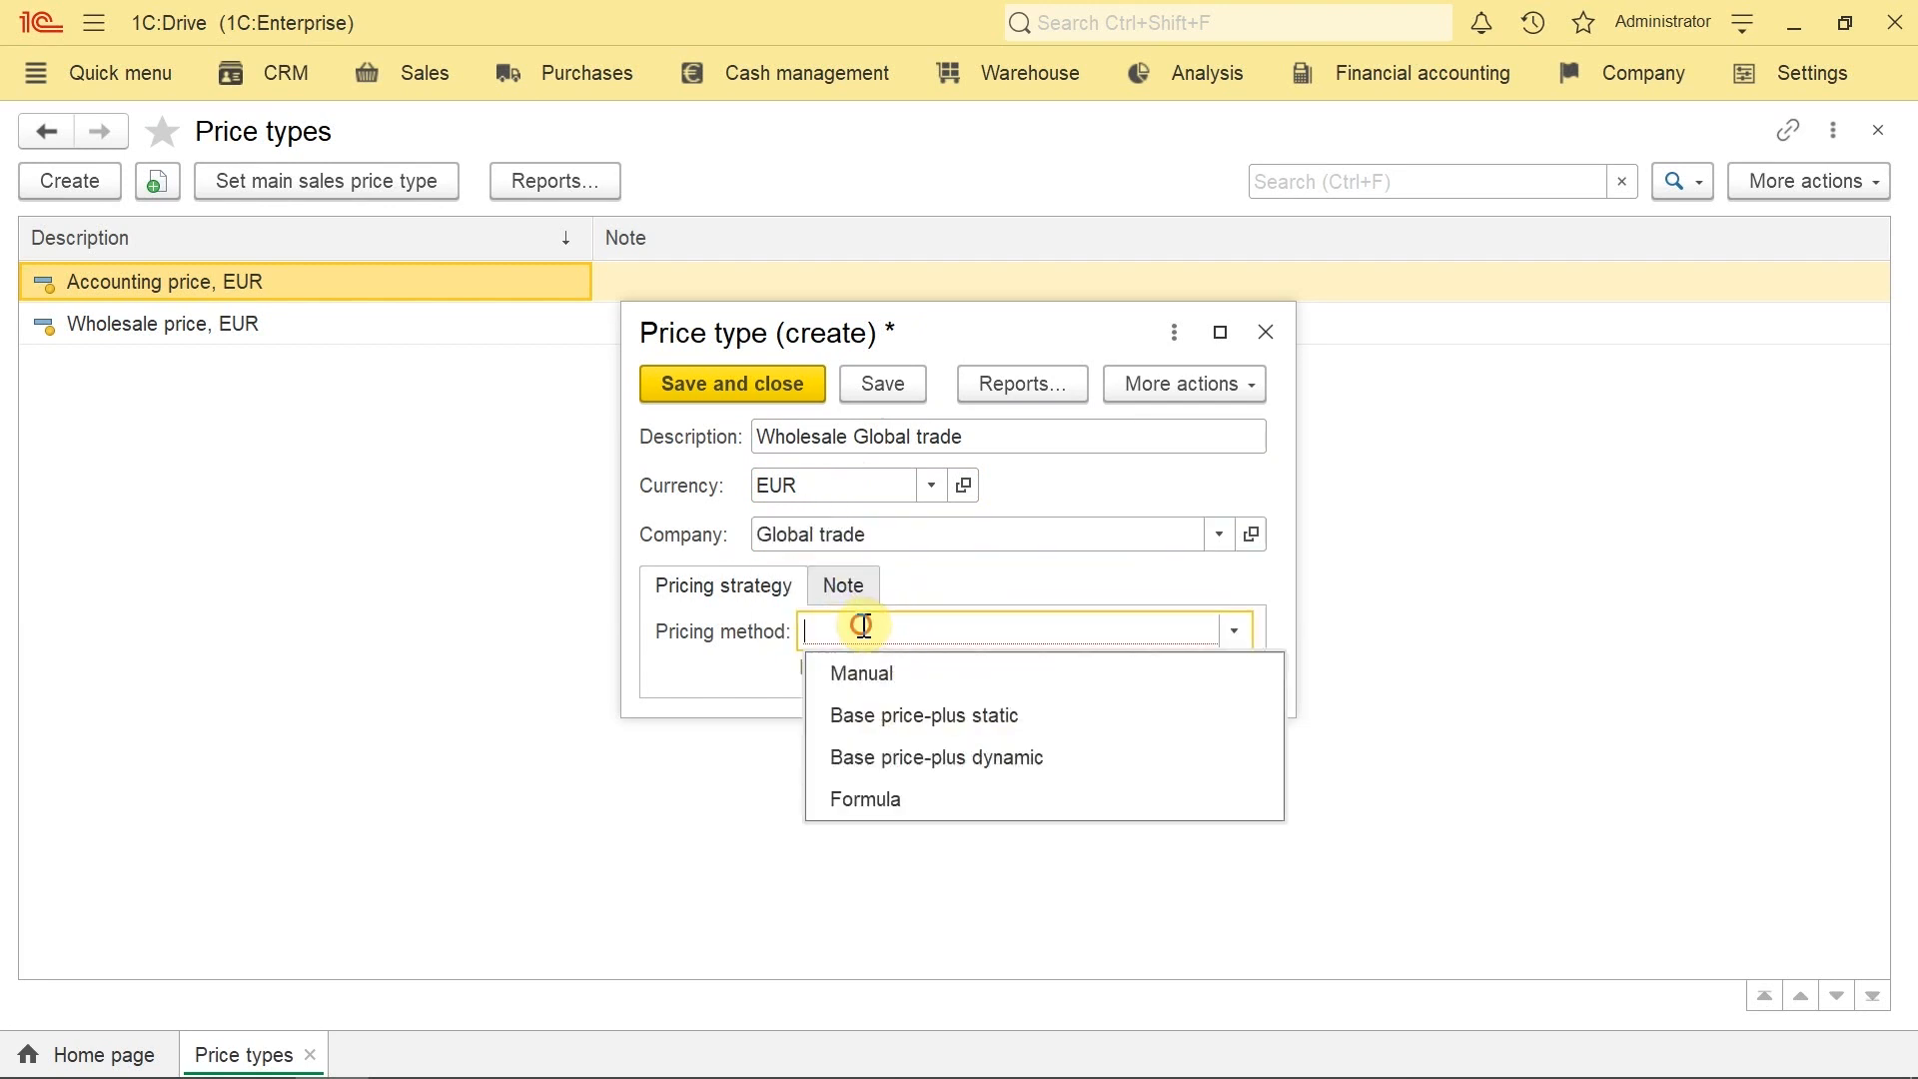
{"action": "left_click", "coordinate": [892, 682]}
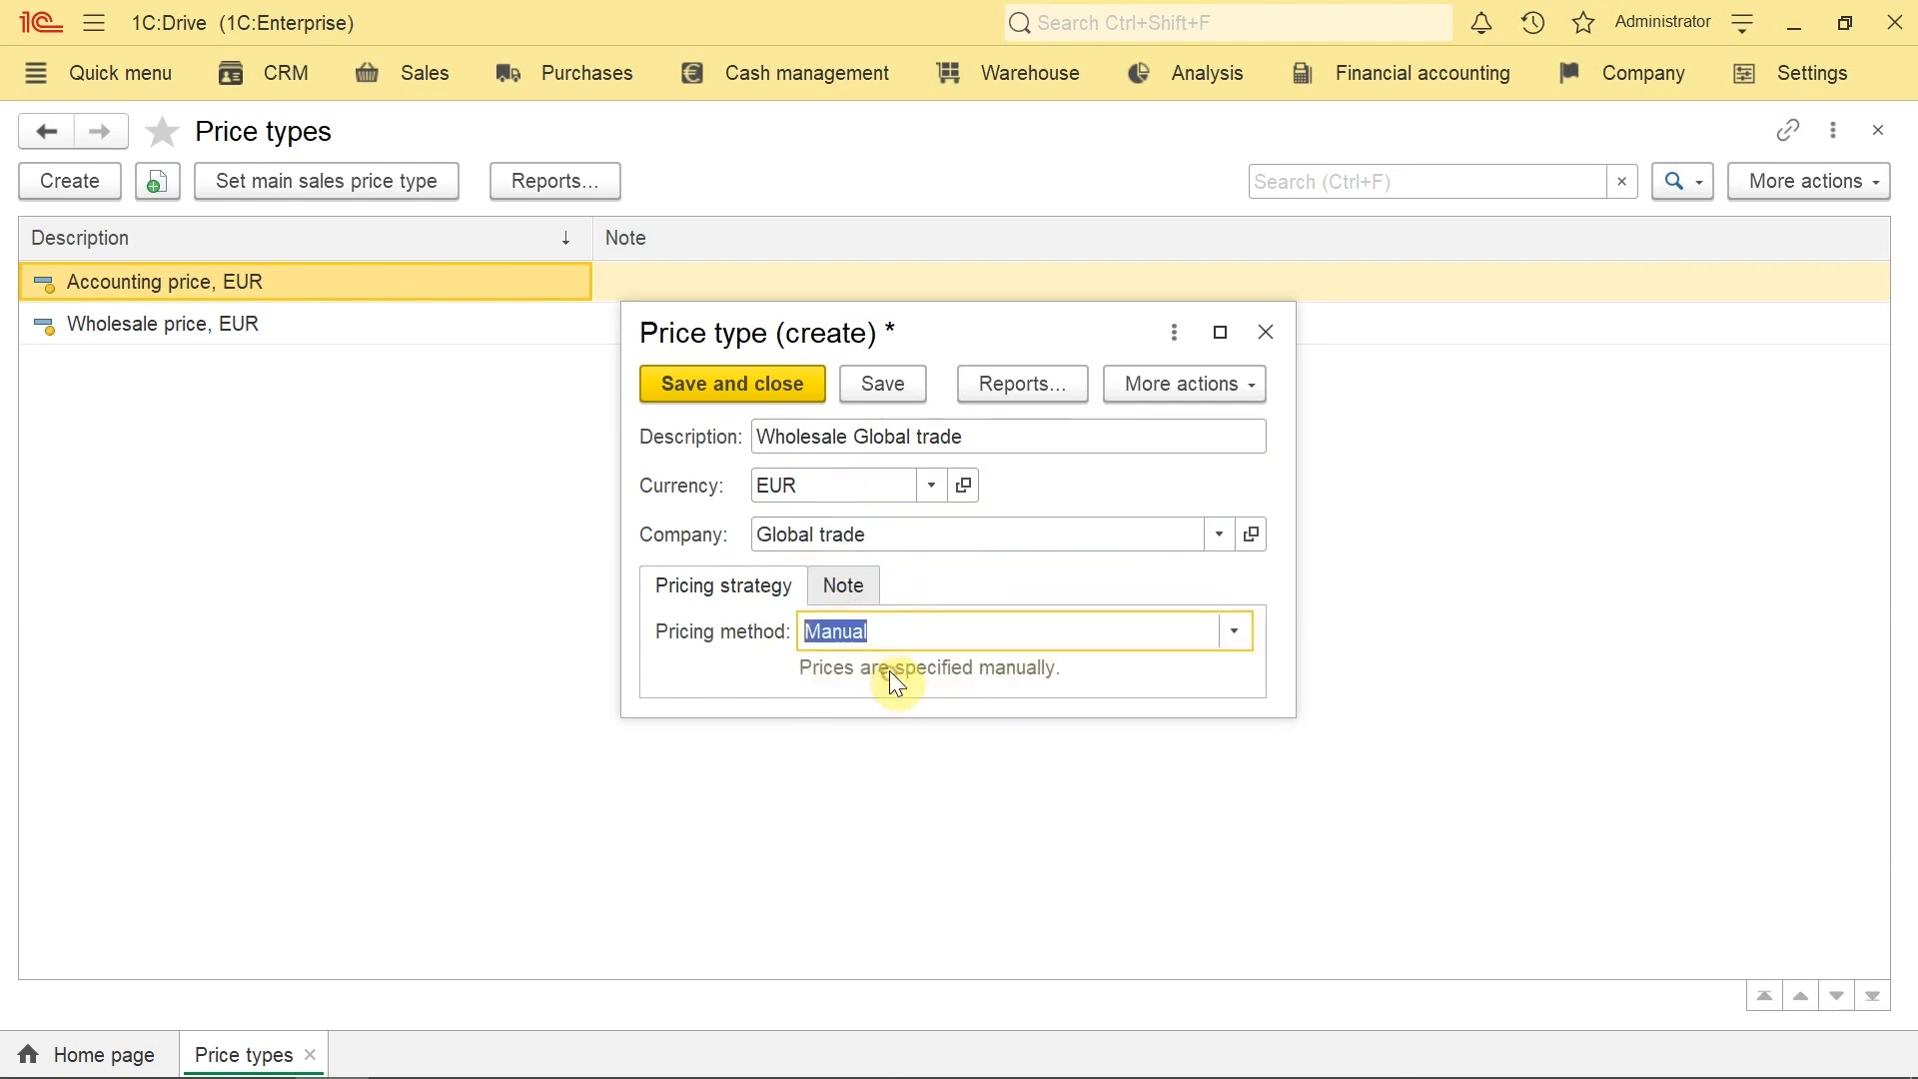
{"action": "left_click", "coordinate": [713, 387]}
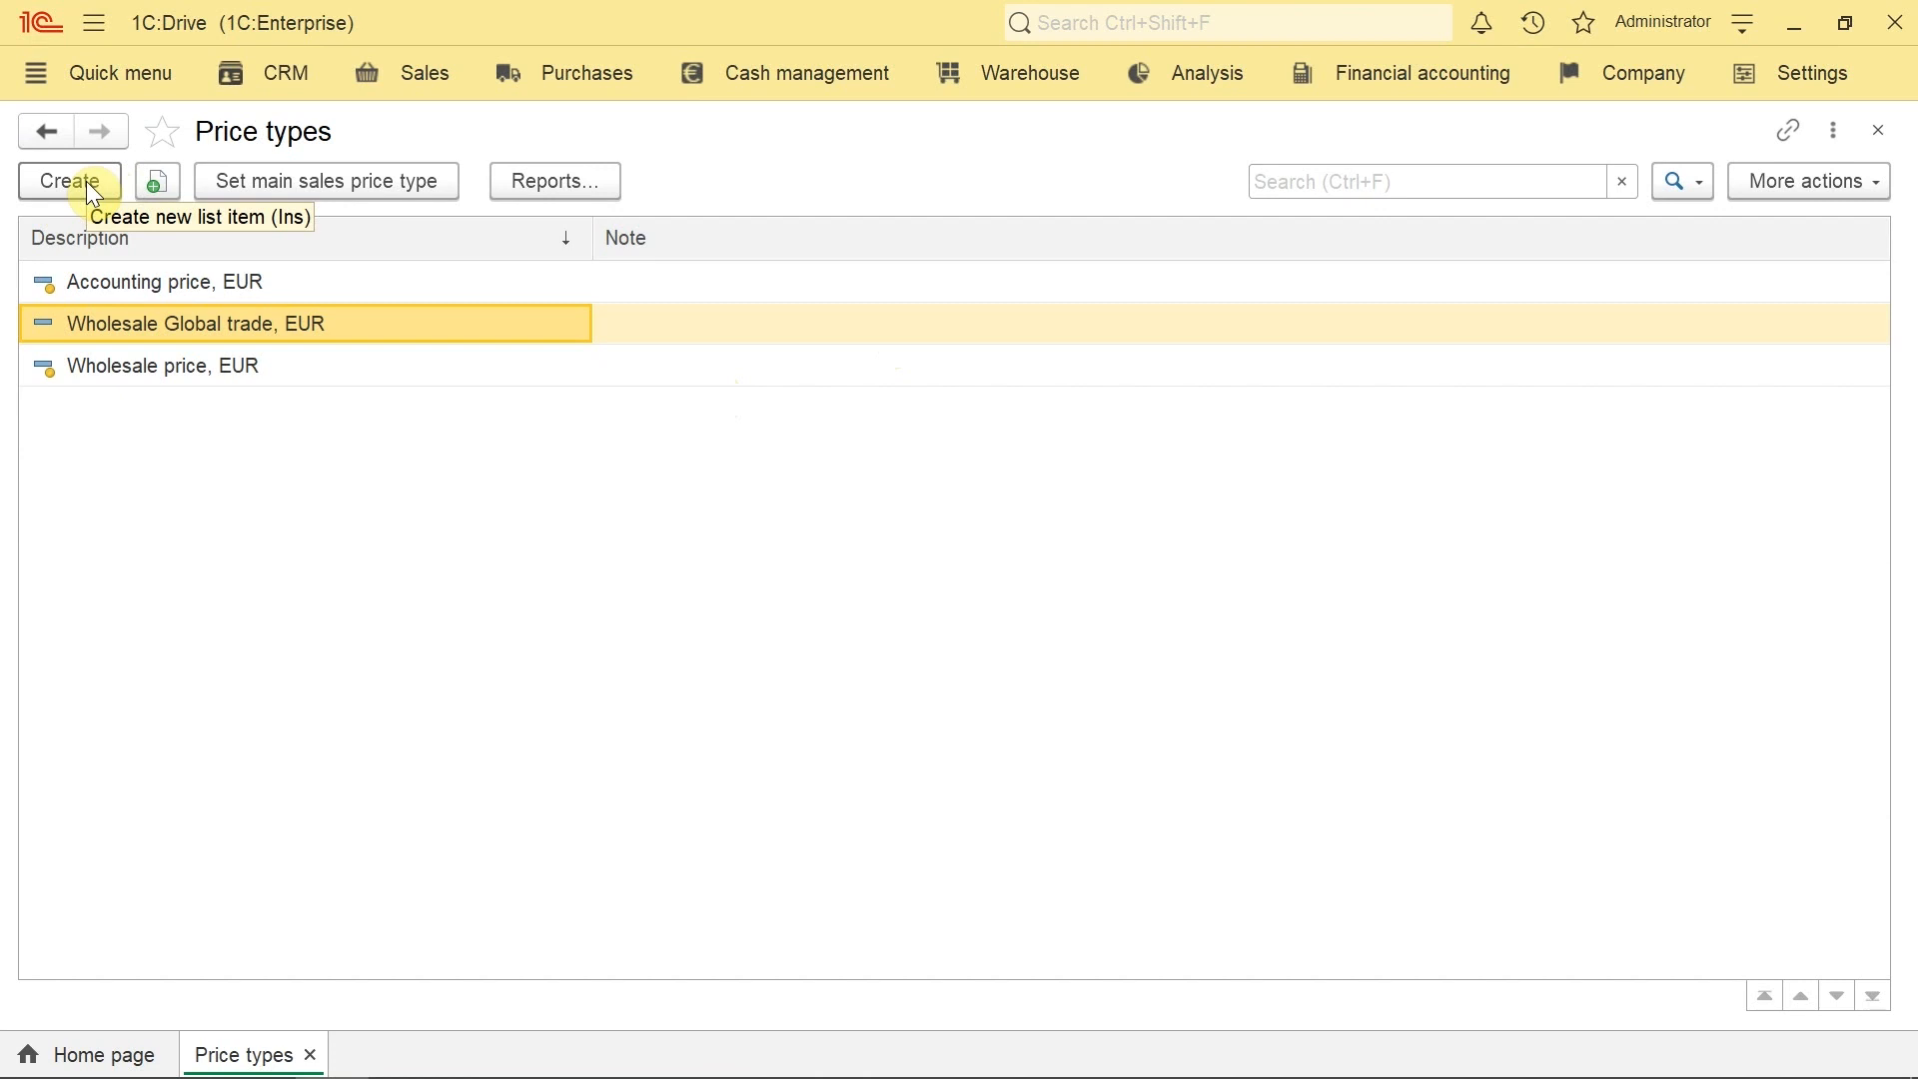
Step: Start another price type named Retail Global trade for the company Global trade
{"action": "left_click", "coordinate": [86, 182]}
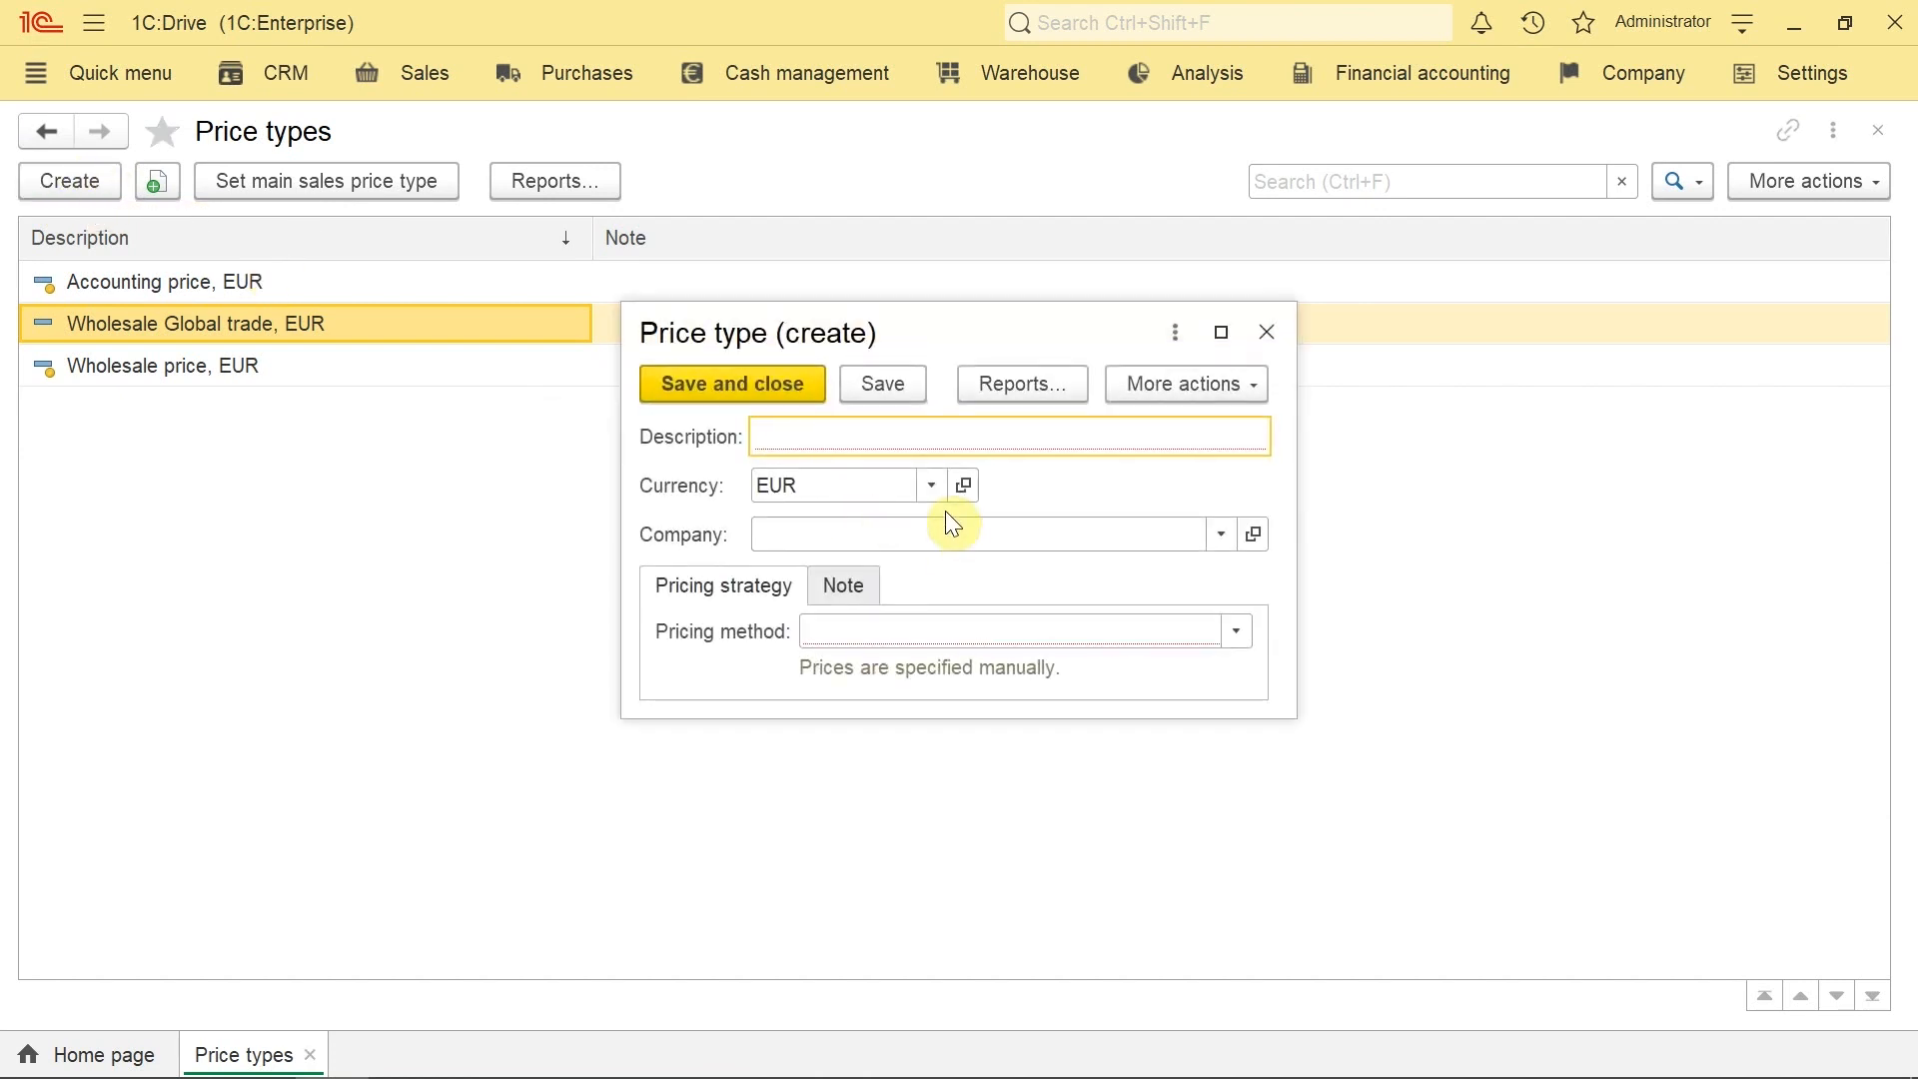
{"action": "type", "text": "Retail "}
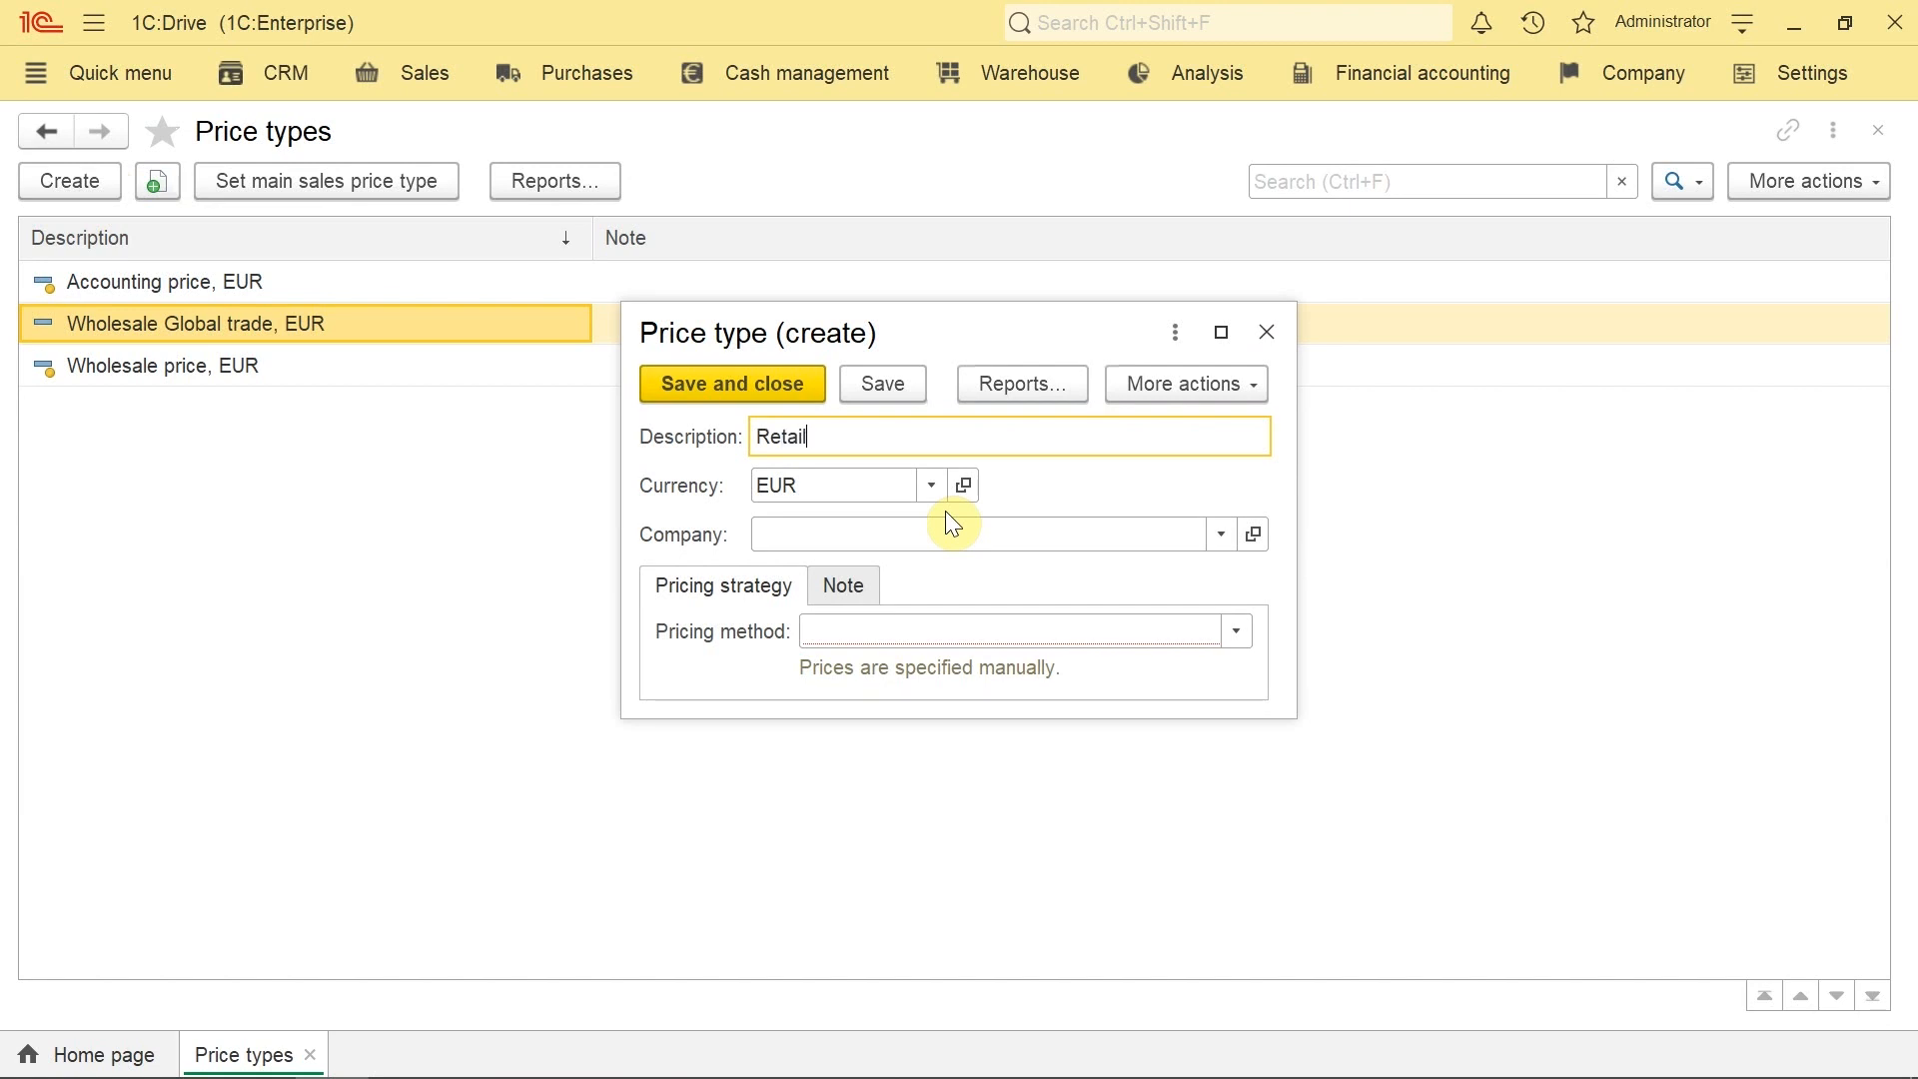
{"action": "type", "text": "Global trade"}
{"action": "key", "text": "Tab"}
{"action": "left_click", "coordinate": [895, 543]}
{"action": "left_click", "coordinate": [907, 620]}
Step: Set Base price-plus dynamic pricing based on Wholesale Global trade with a 10% markup, and save and close the retail price type
{"action": "left_click", "coordinate": [881, 639]}
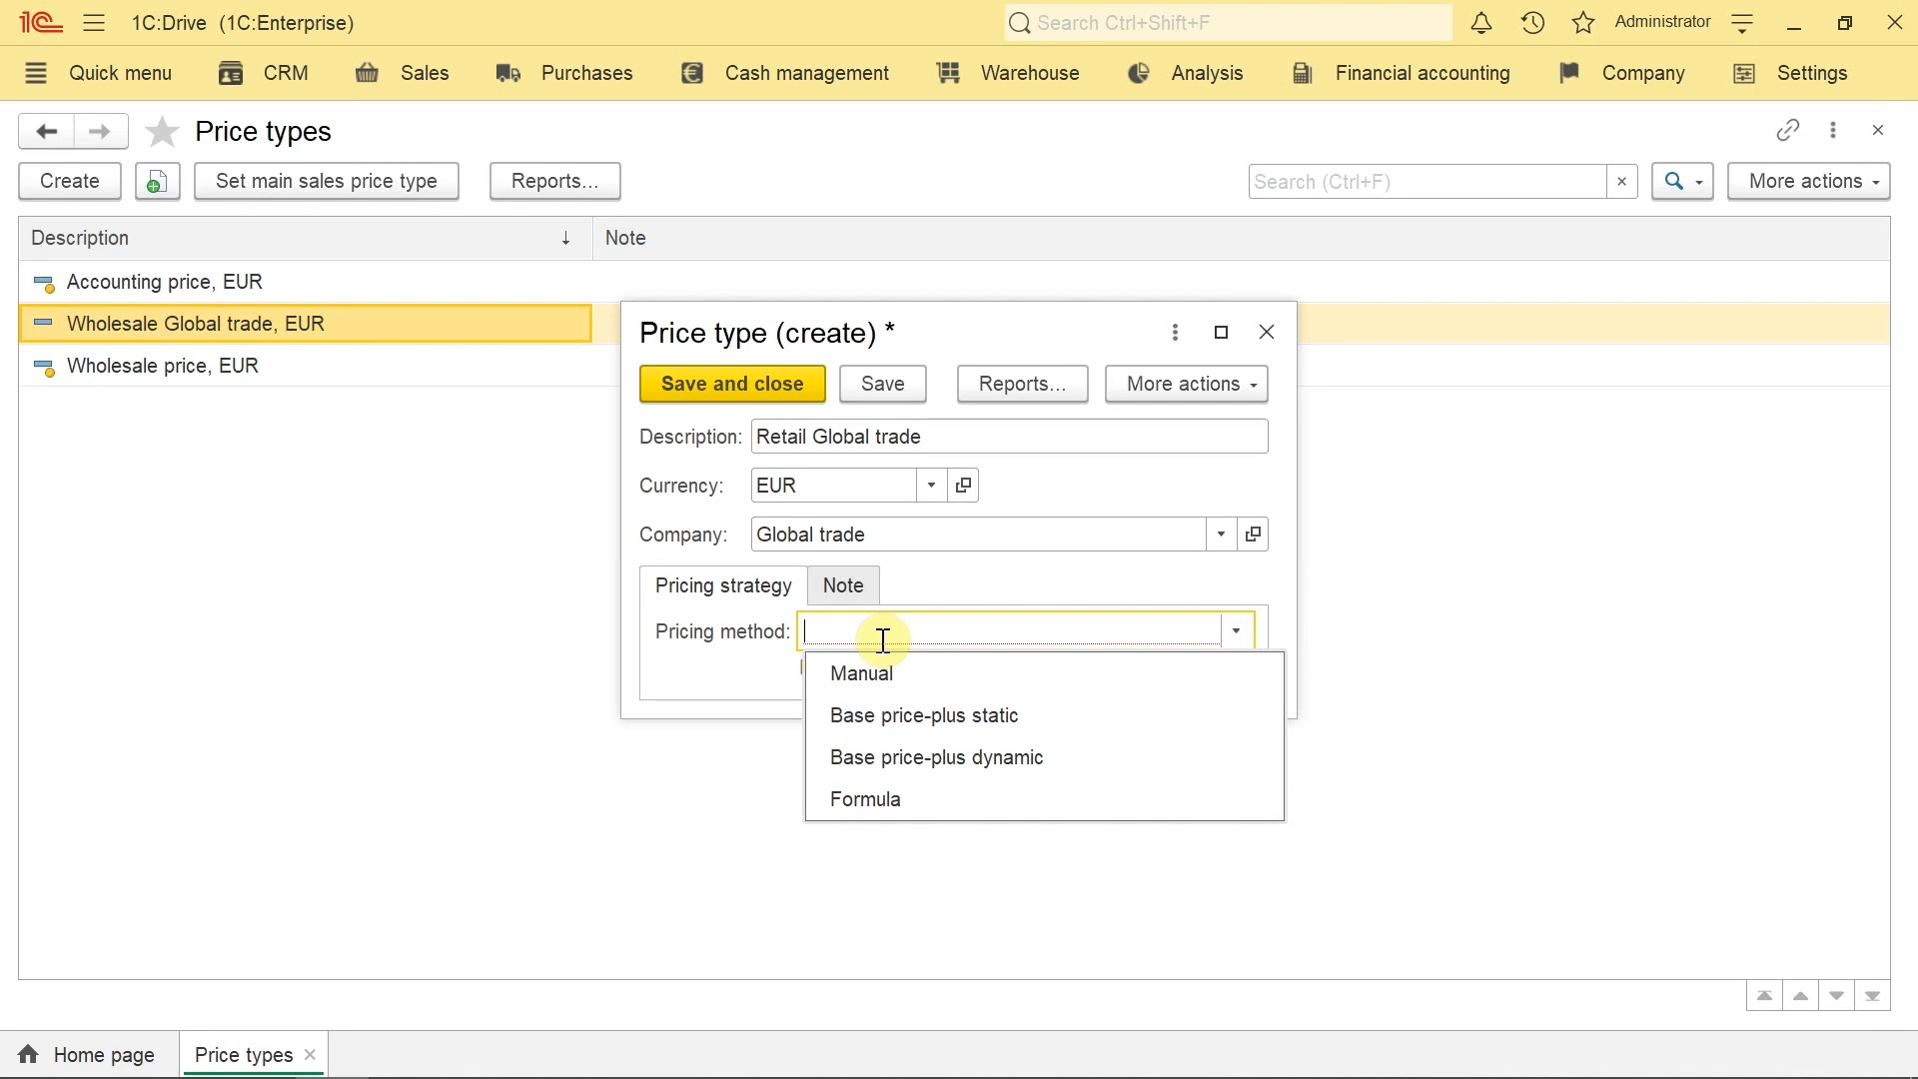
{"action": "left_click", "coordinate": [902, 757]}
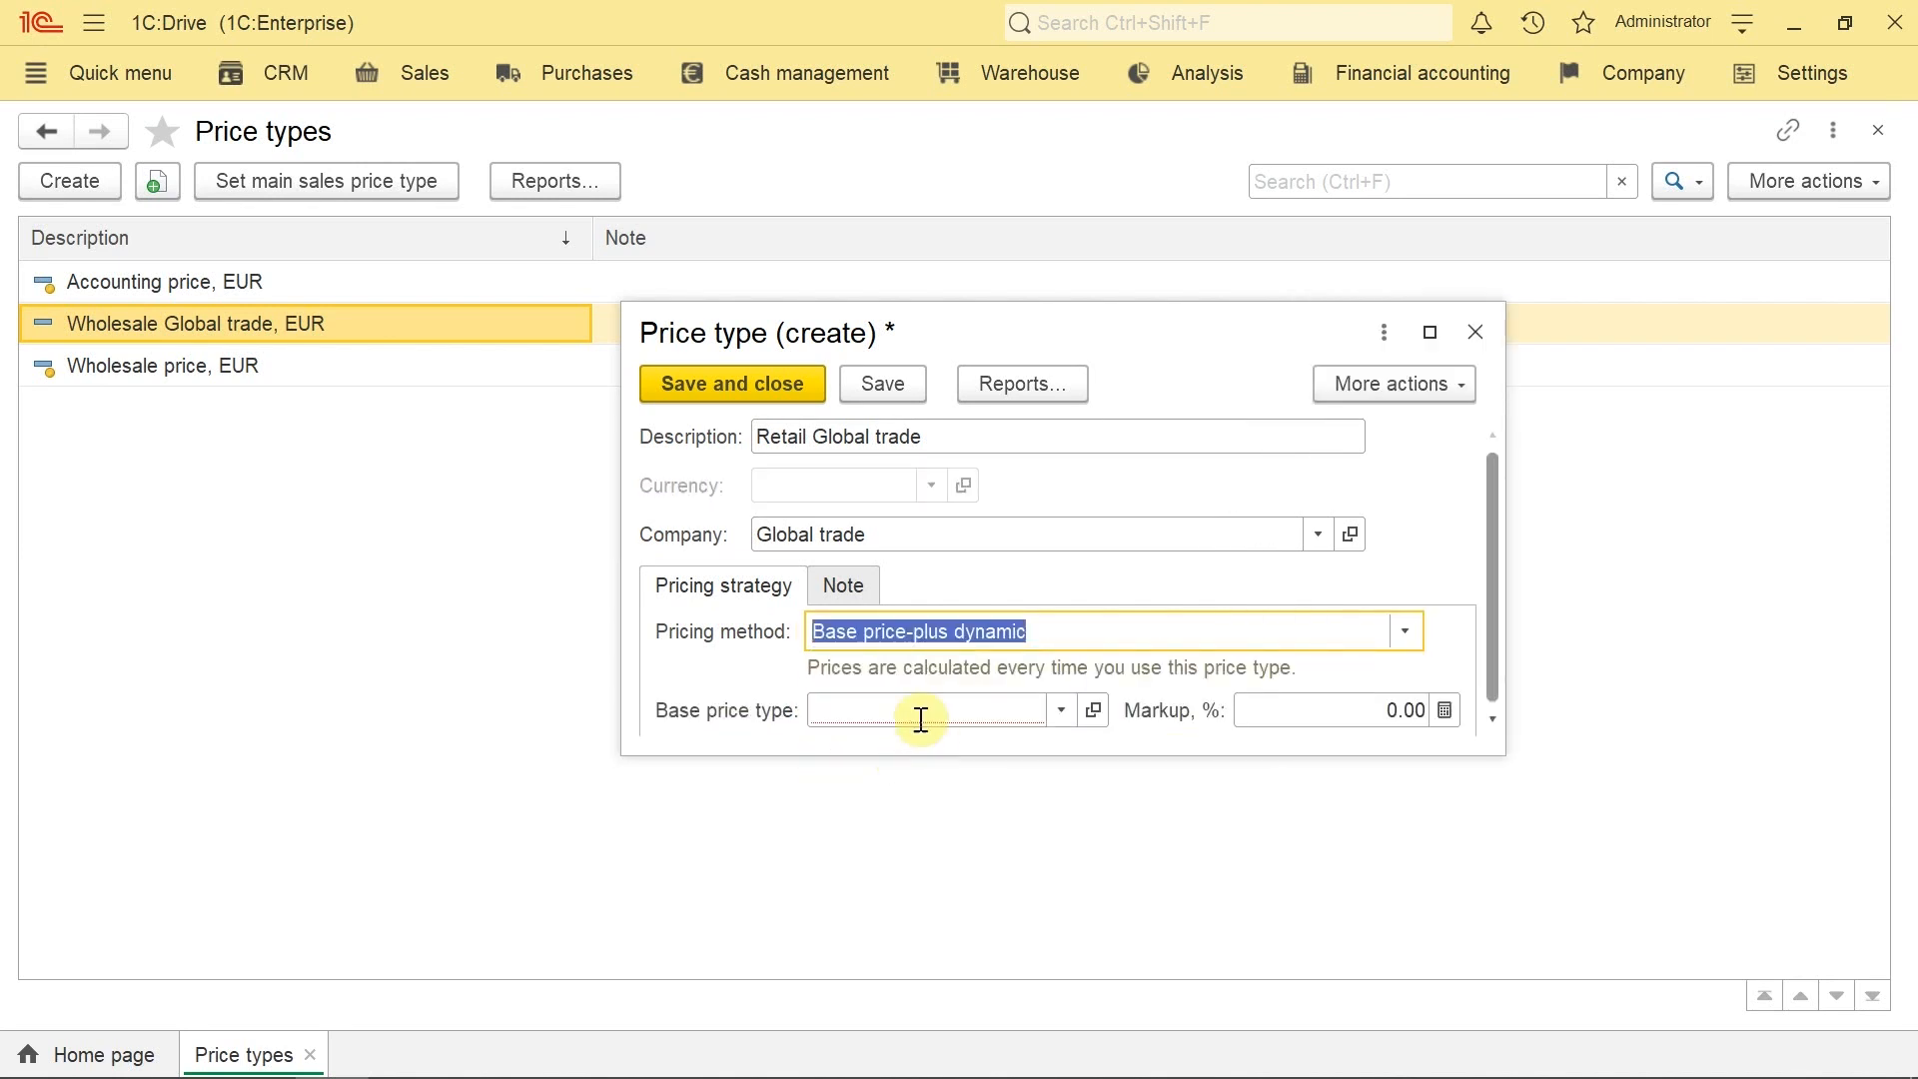
{"action": "left_click", "coordinate": [919, 712]}
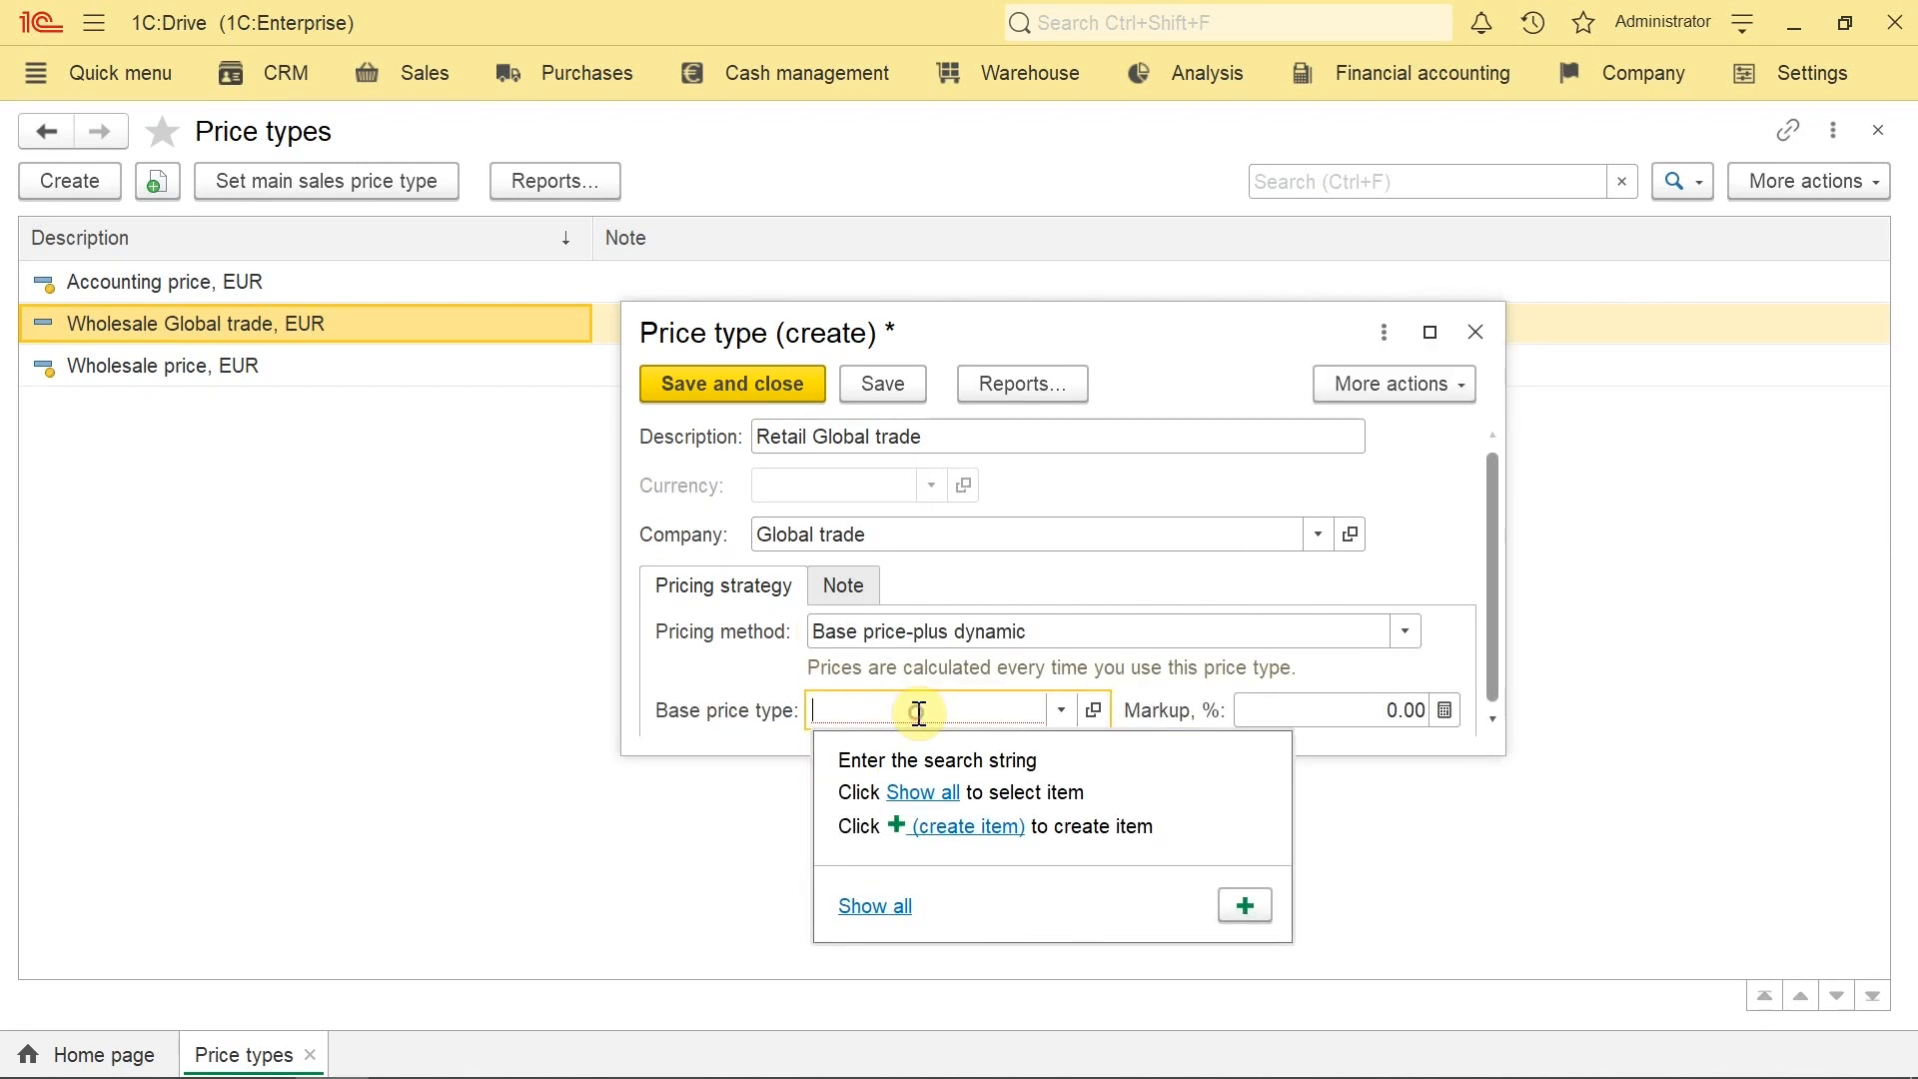
{"action": "left_click", "coordinate": [867, 904]}
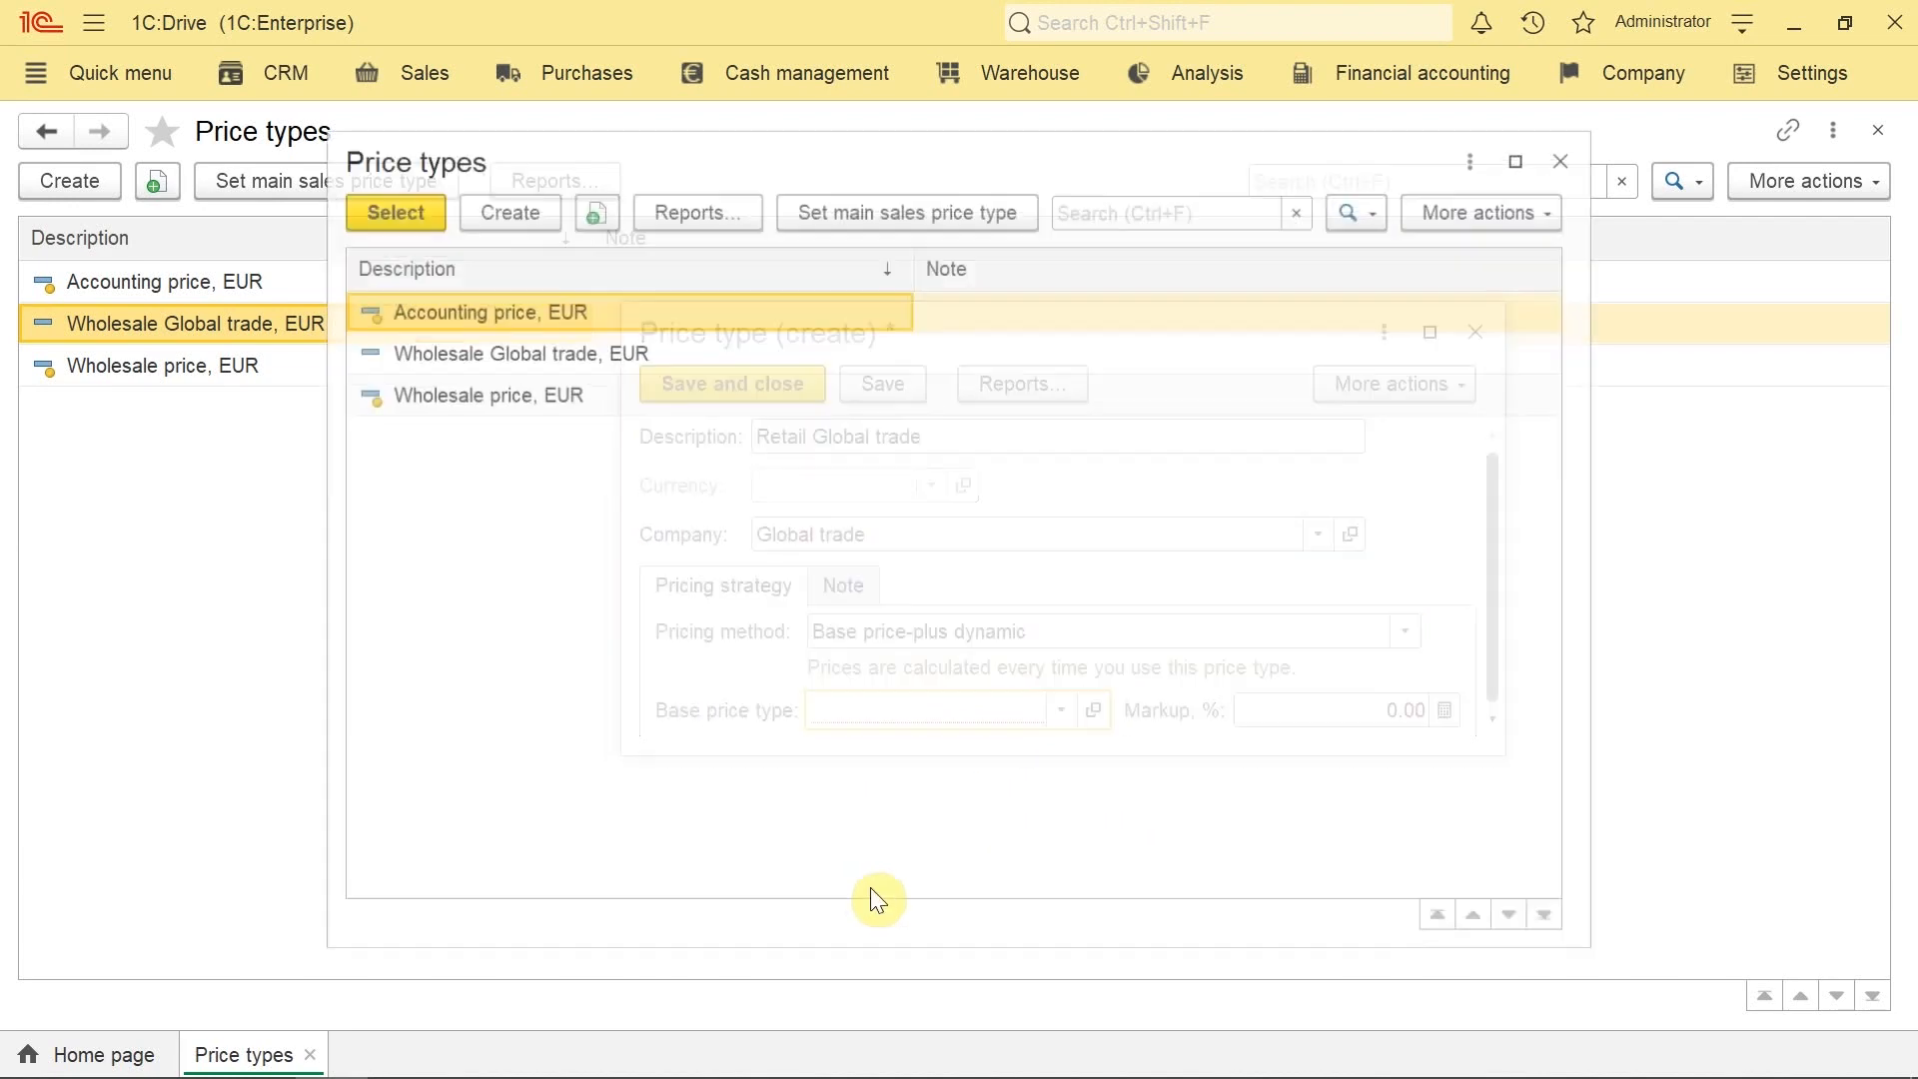
{"action": "double_click", "coordinate": [444, 357]}
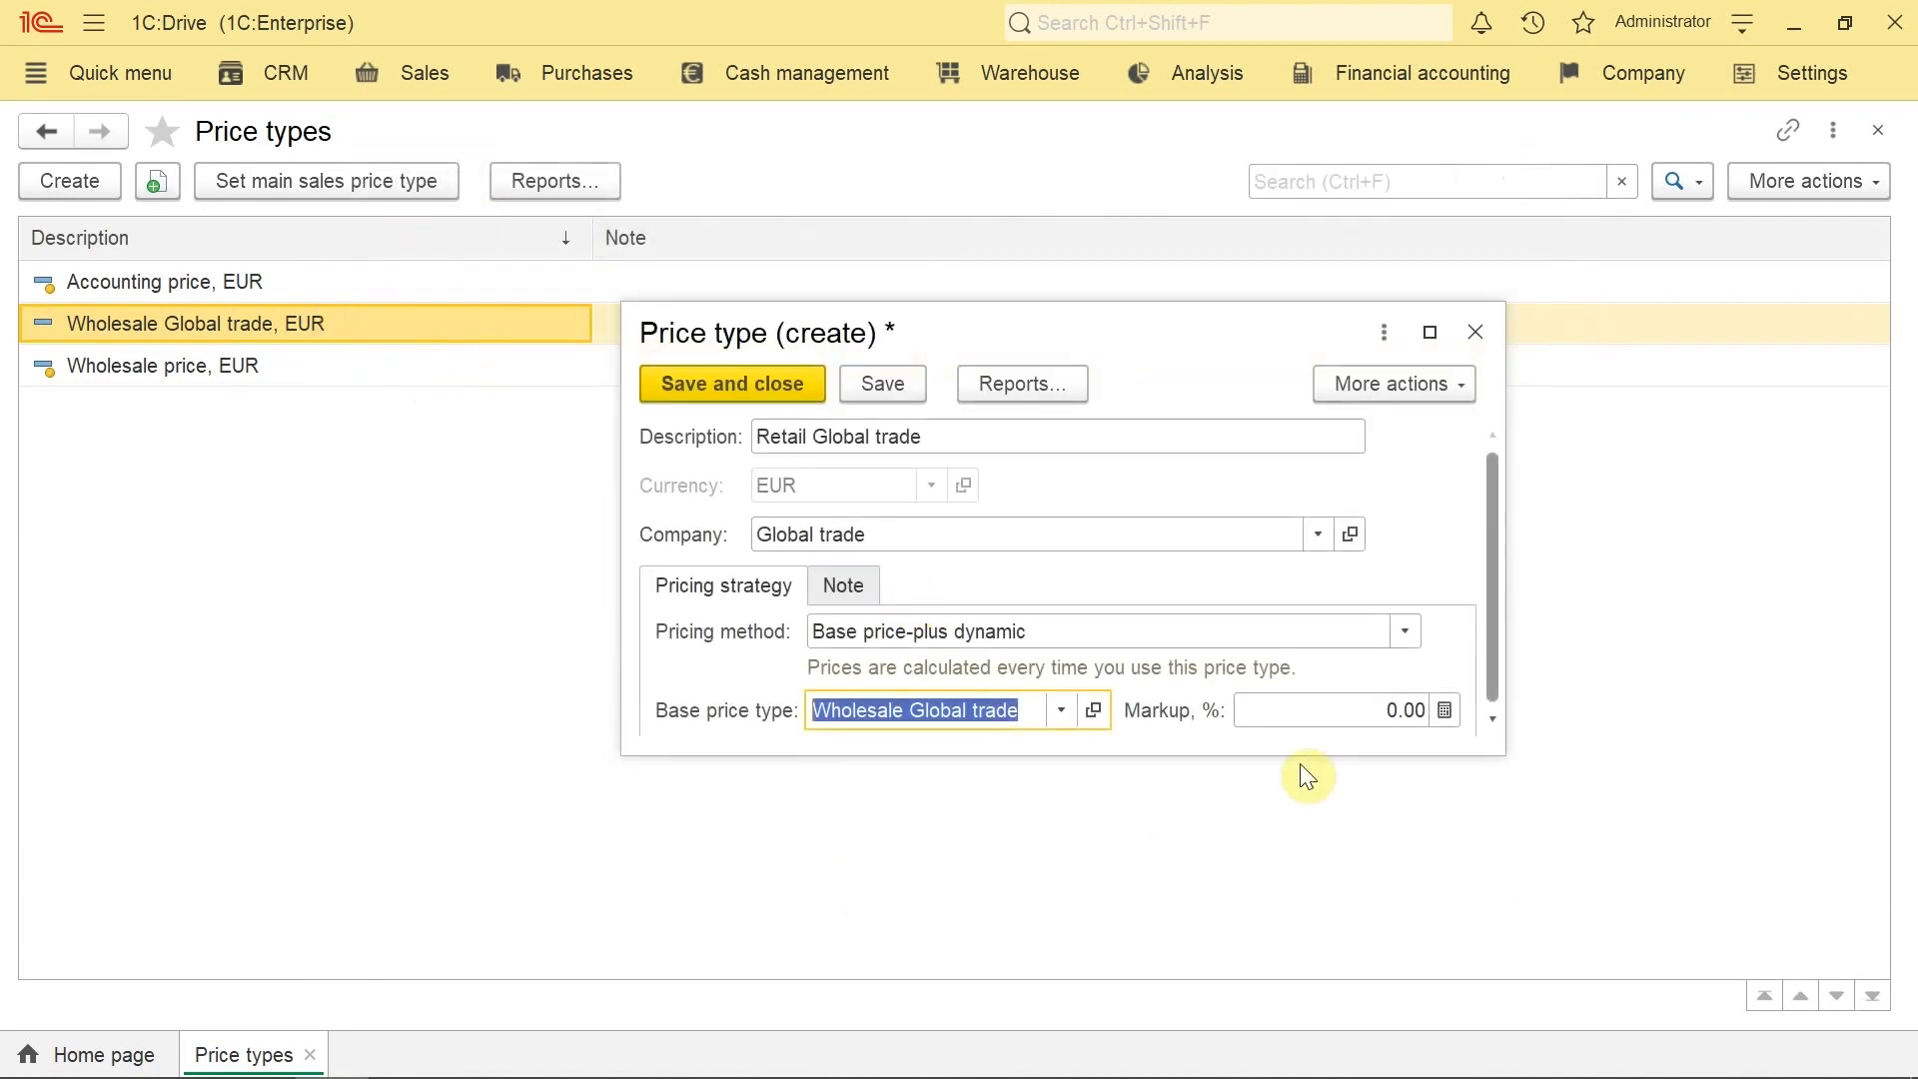
{"action": "left_click", "coordinate": [1276, 709]}
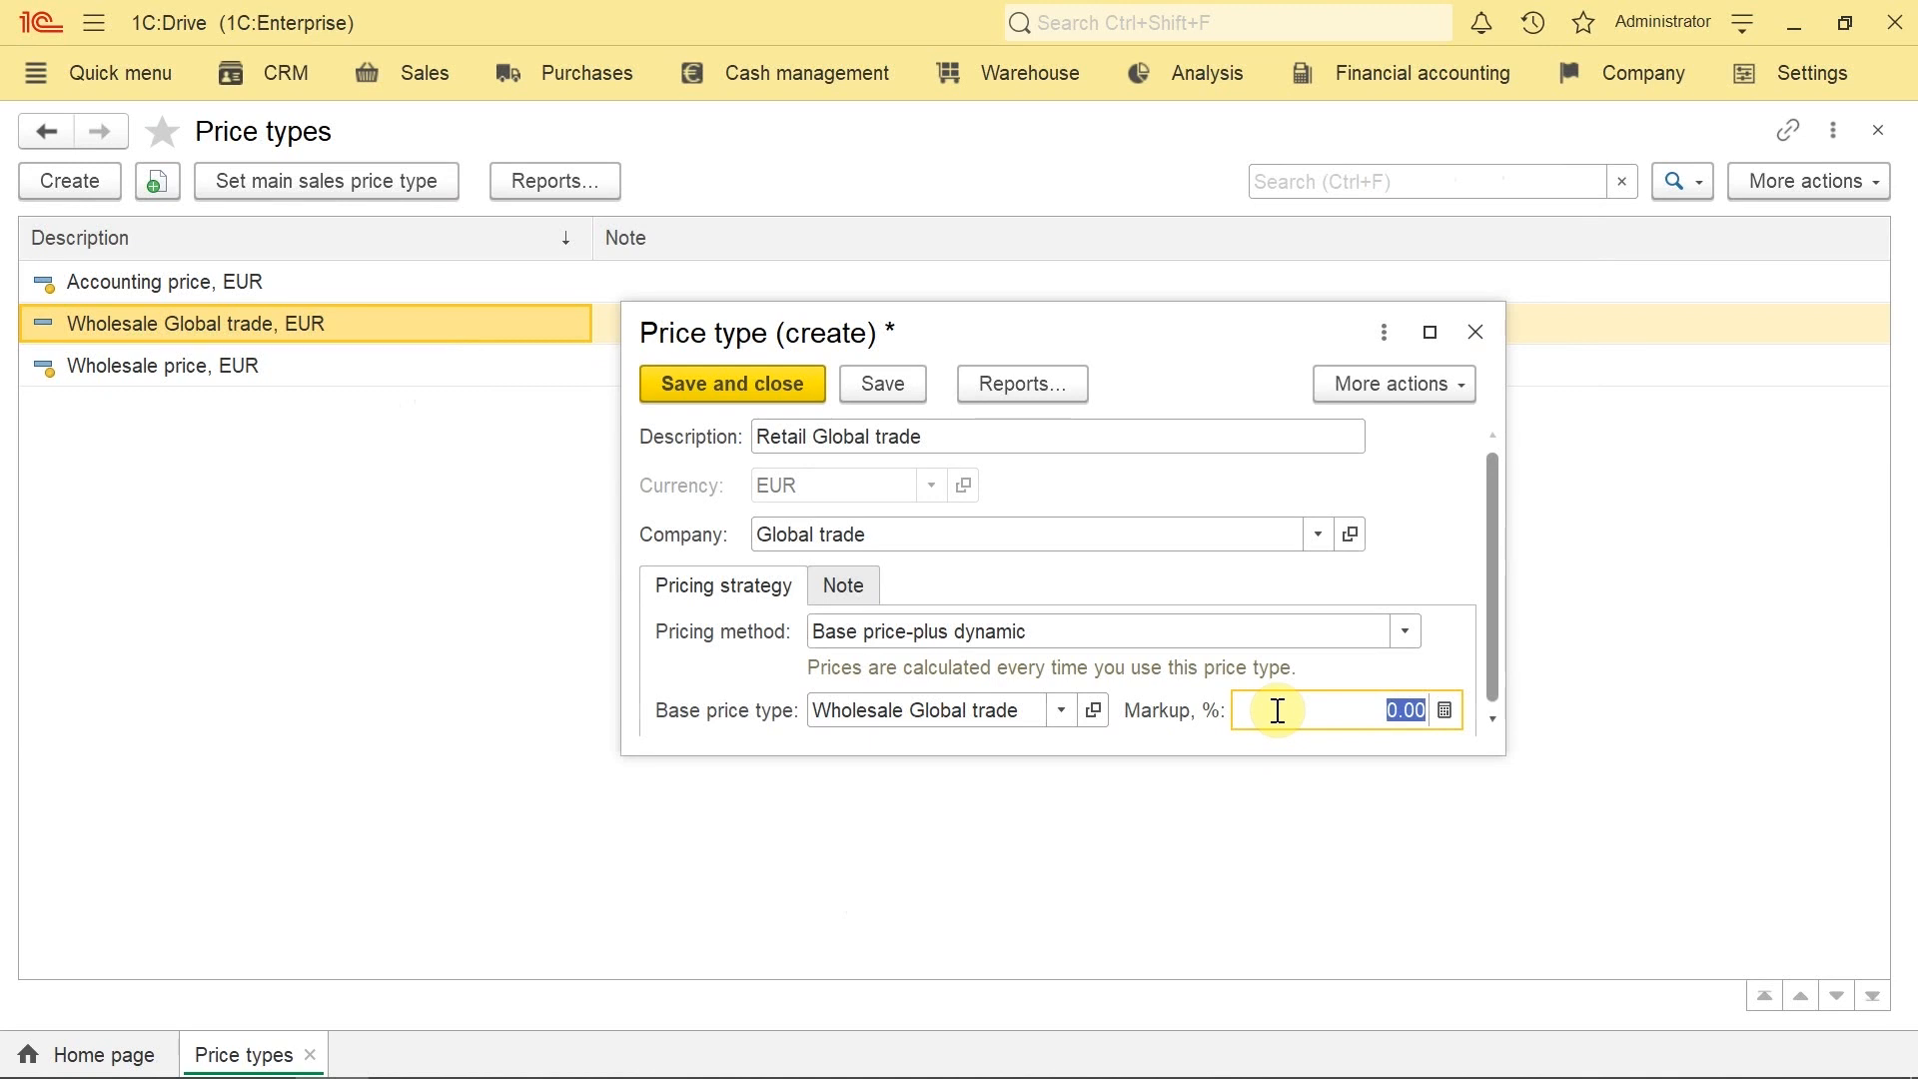
{"action": "type", "text": "10"}
{"action": "left_click", "coordinate": [751, 387]}
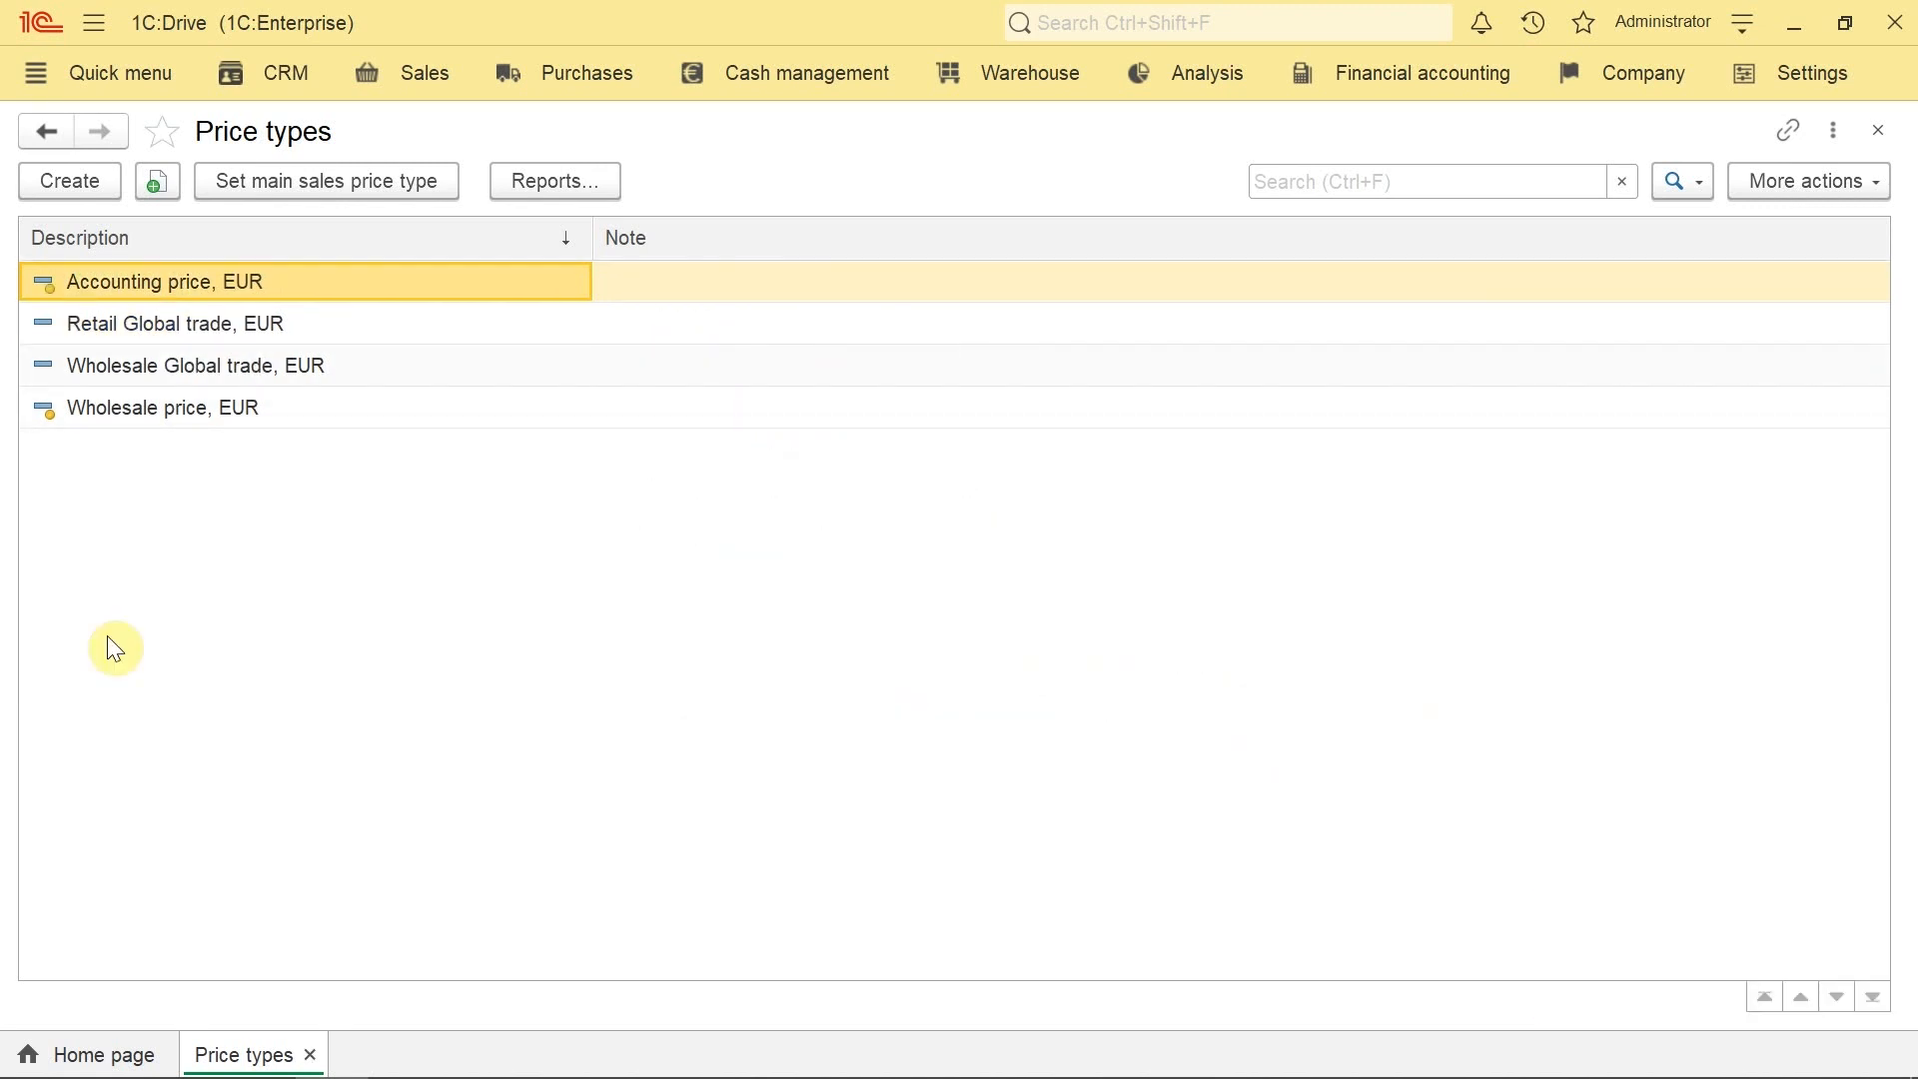
Step: Open the sales prices setup and select Wholesale Global trade as the price type
{"action": "left_click", "coordinate": [420, 75]}
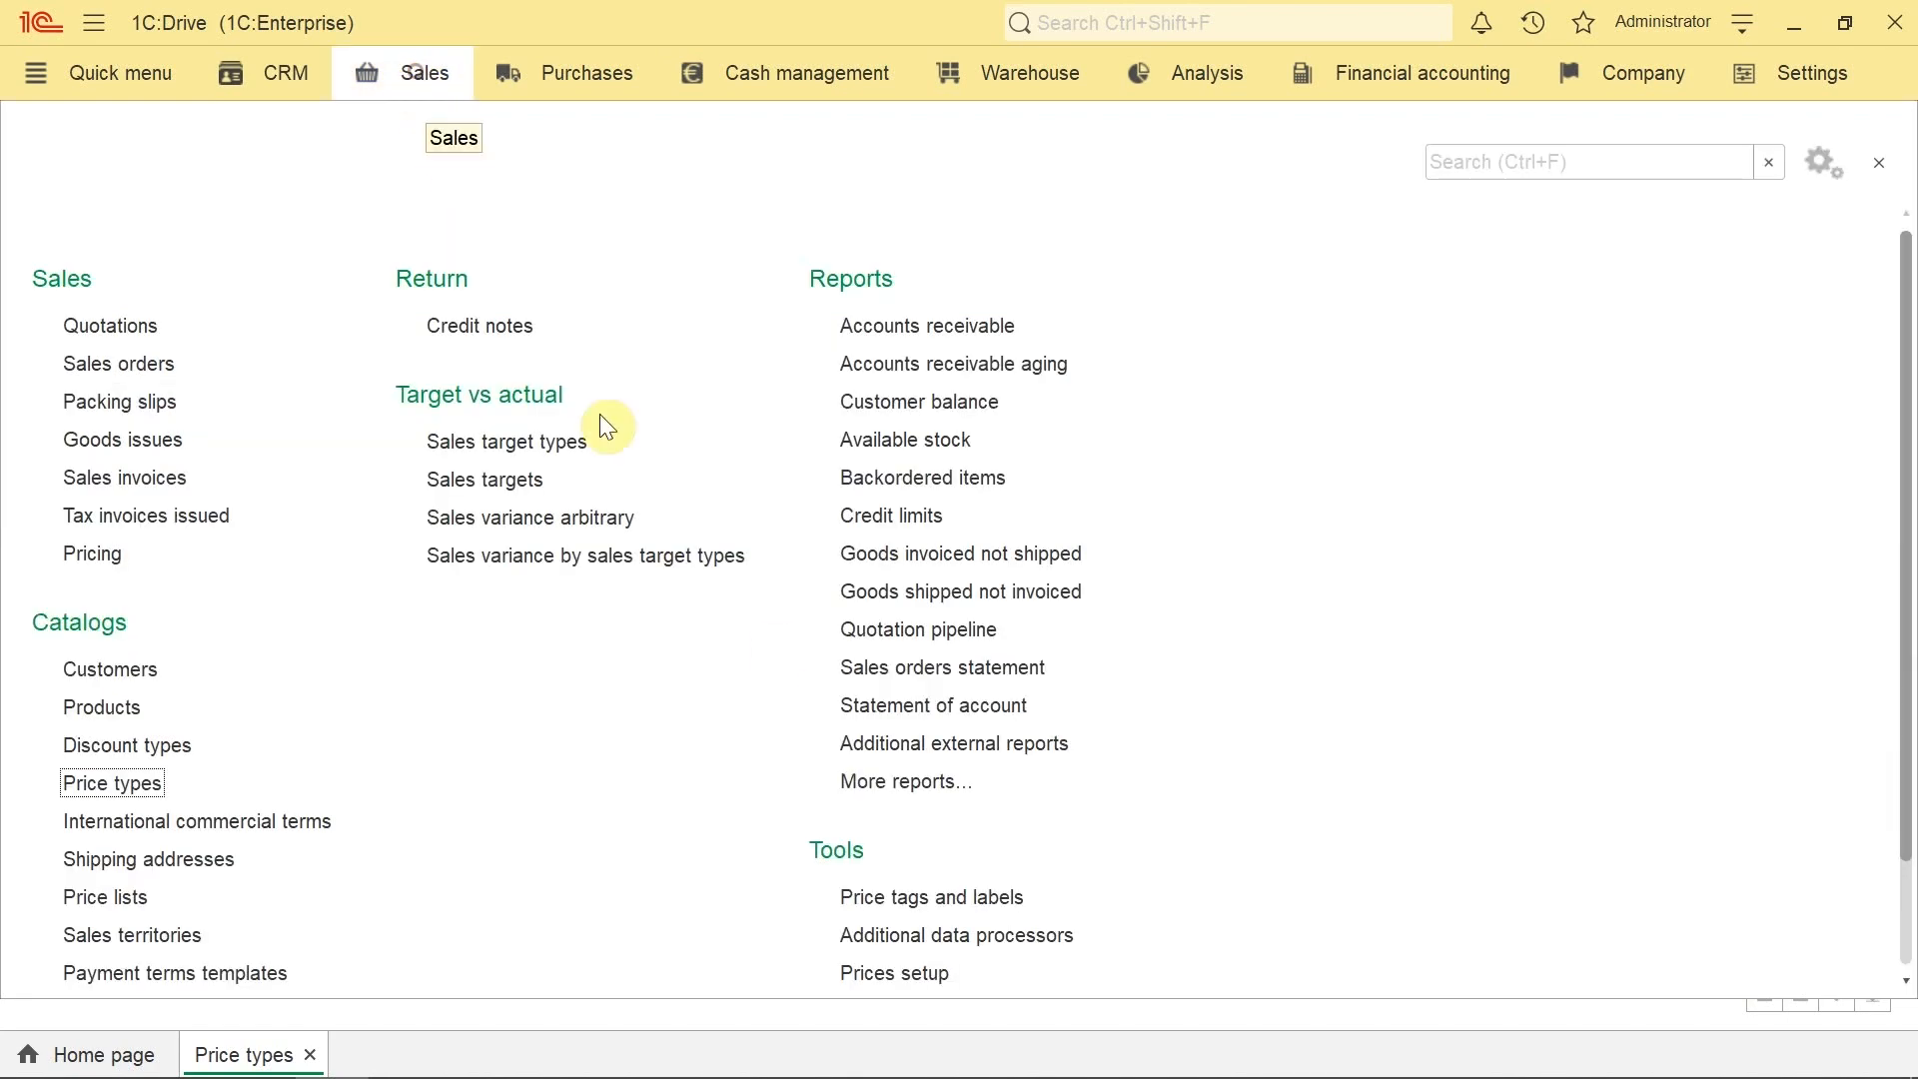
{"action": "left_click", "coordinate": [914, 972]}
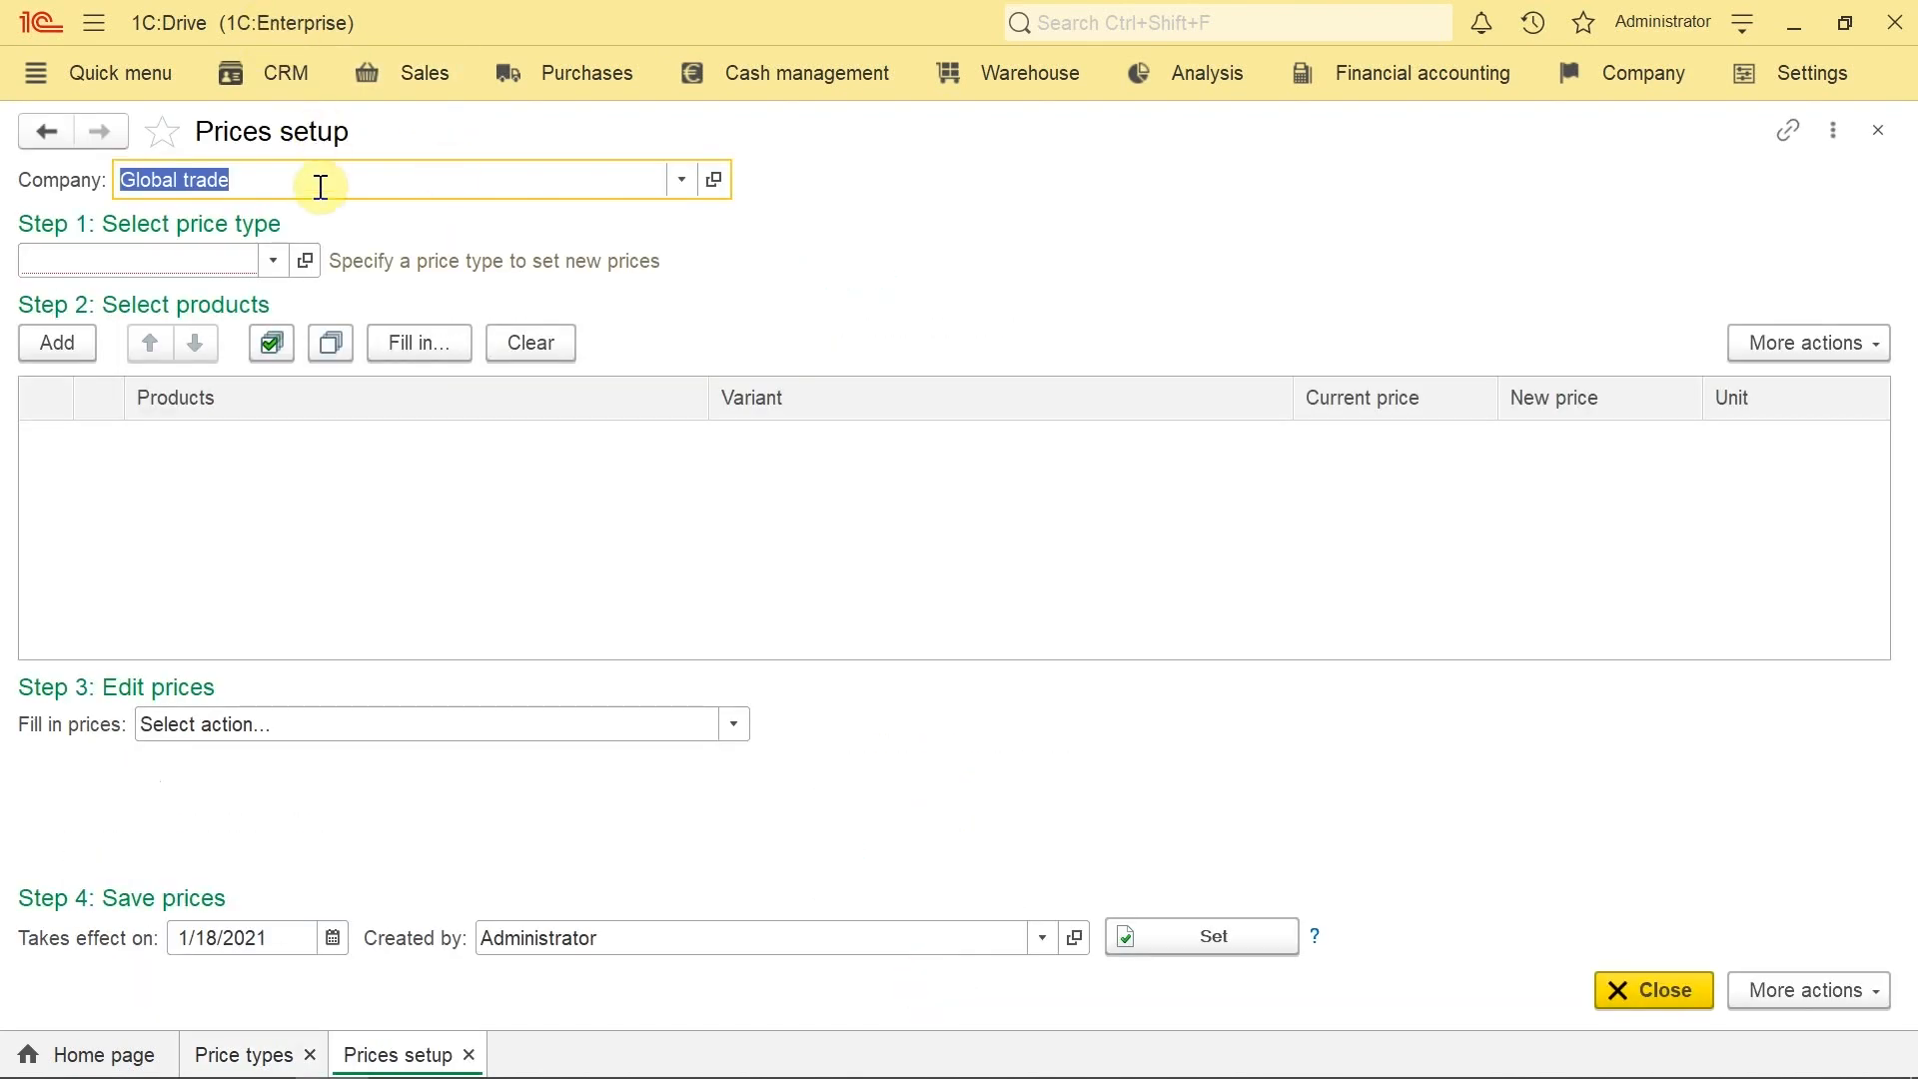
{"action": "left_click", "coordinate": [265, 261]}
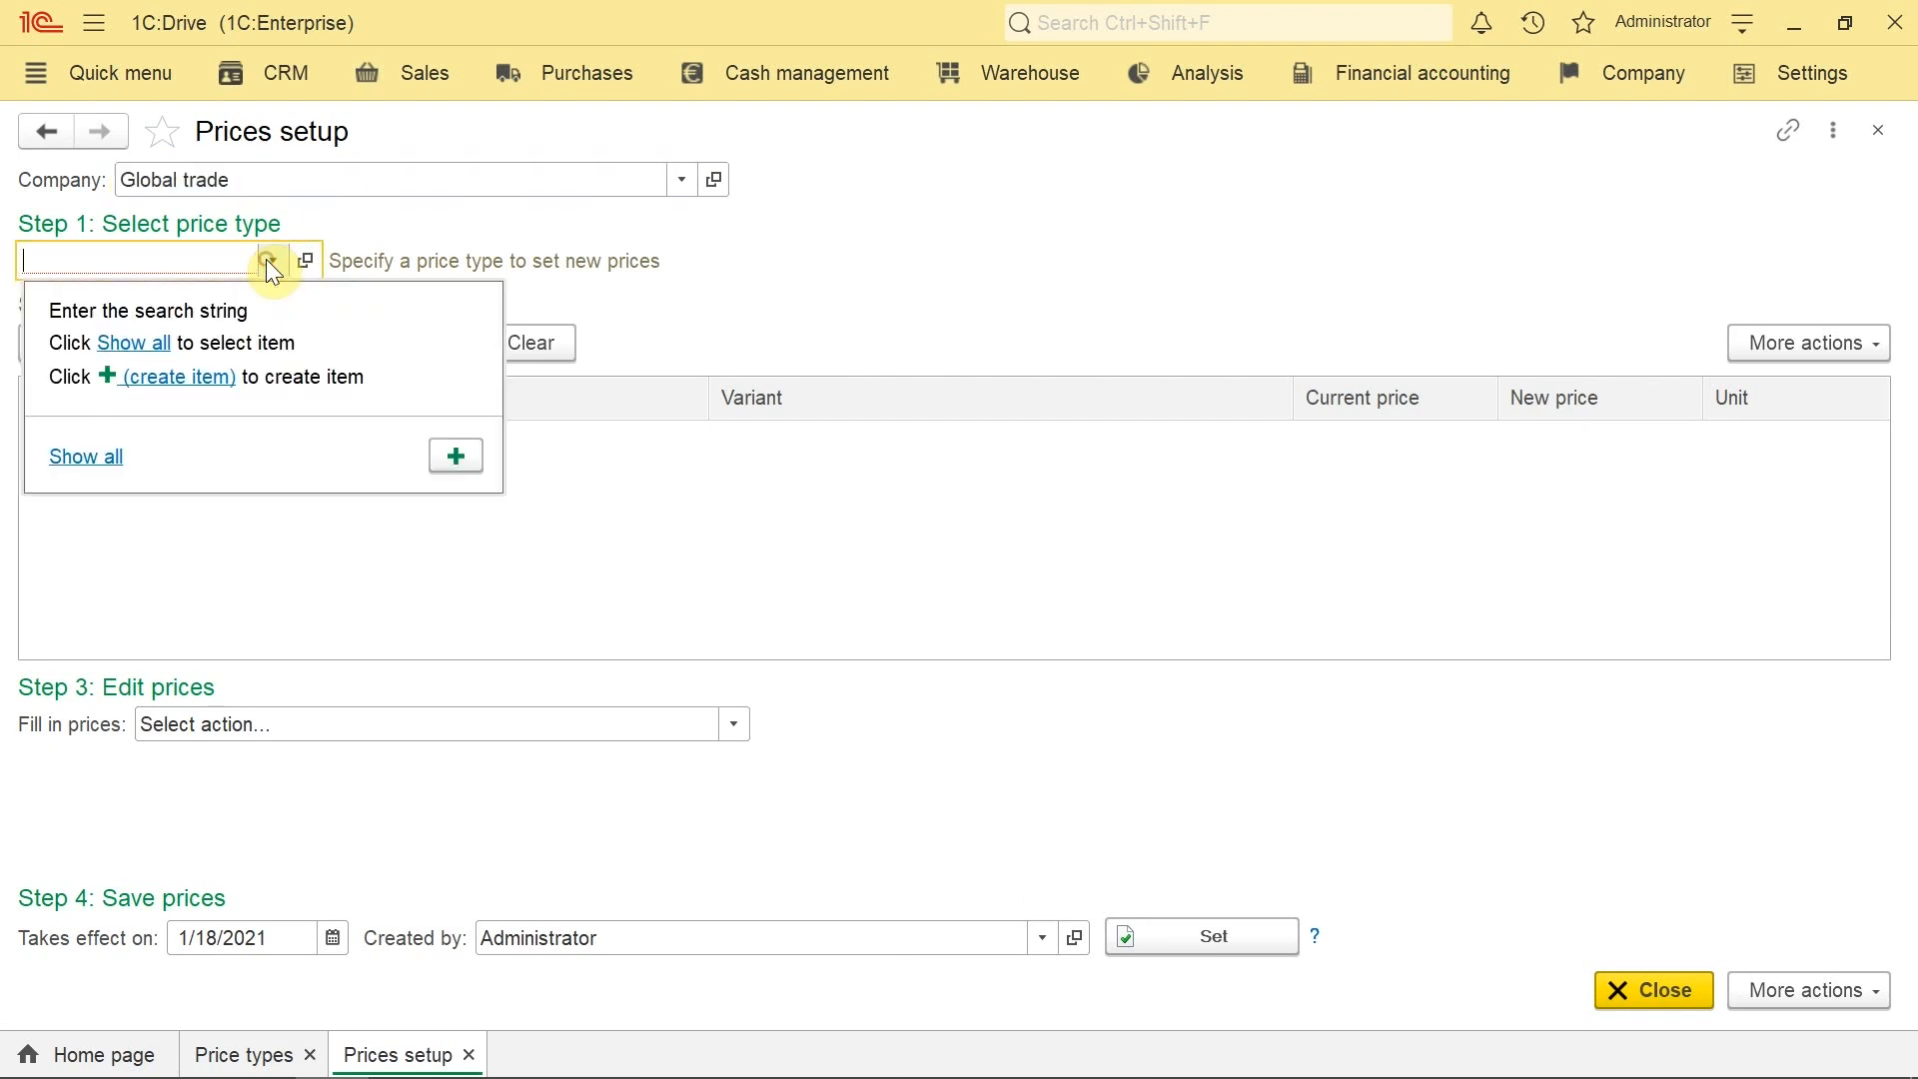
{"action": "left_click", "coordinate": [86, 456]}
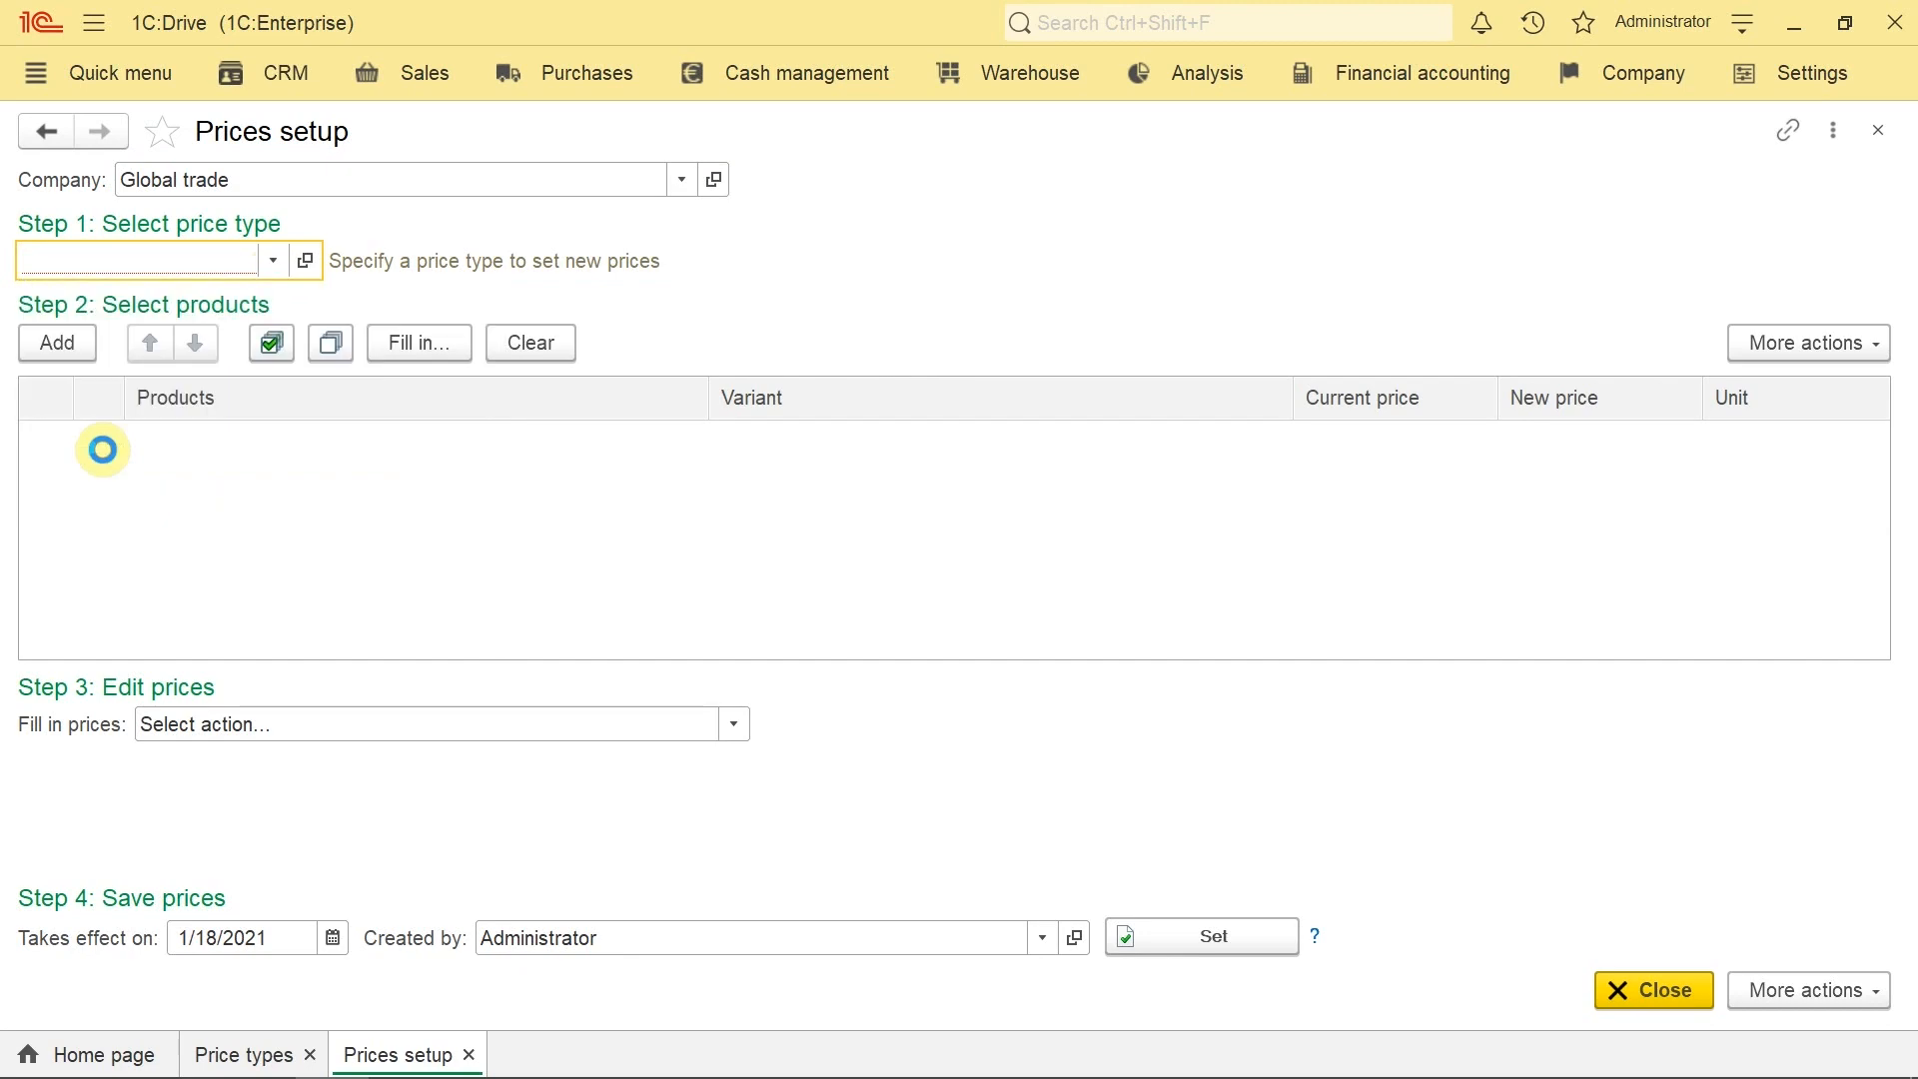
{"action": "double_click", "coordinate": [447, 361]}
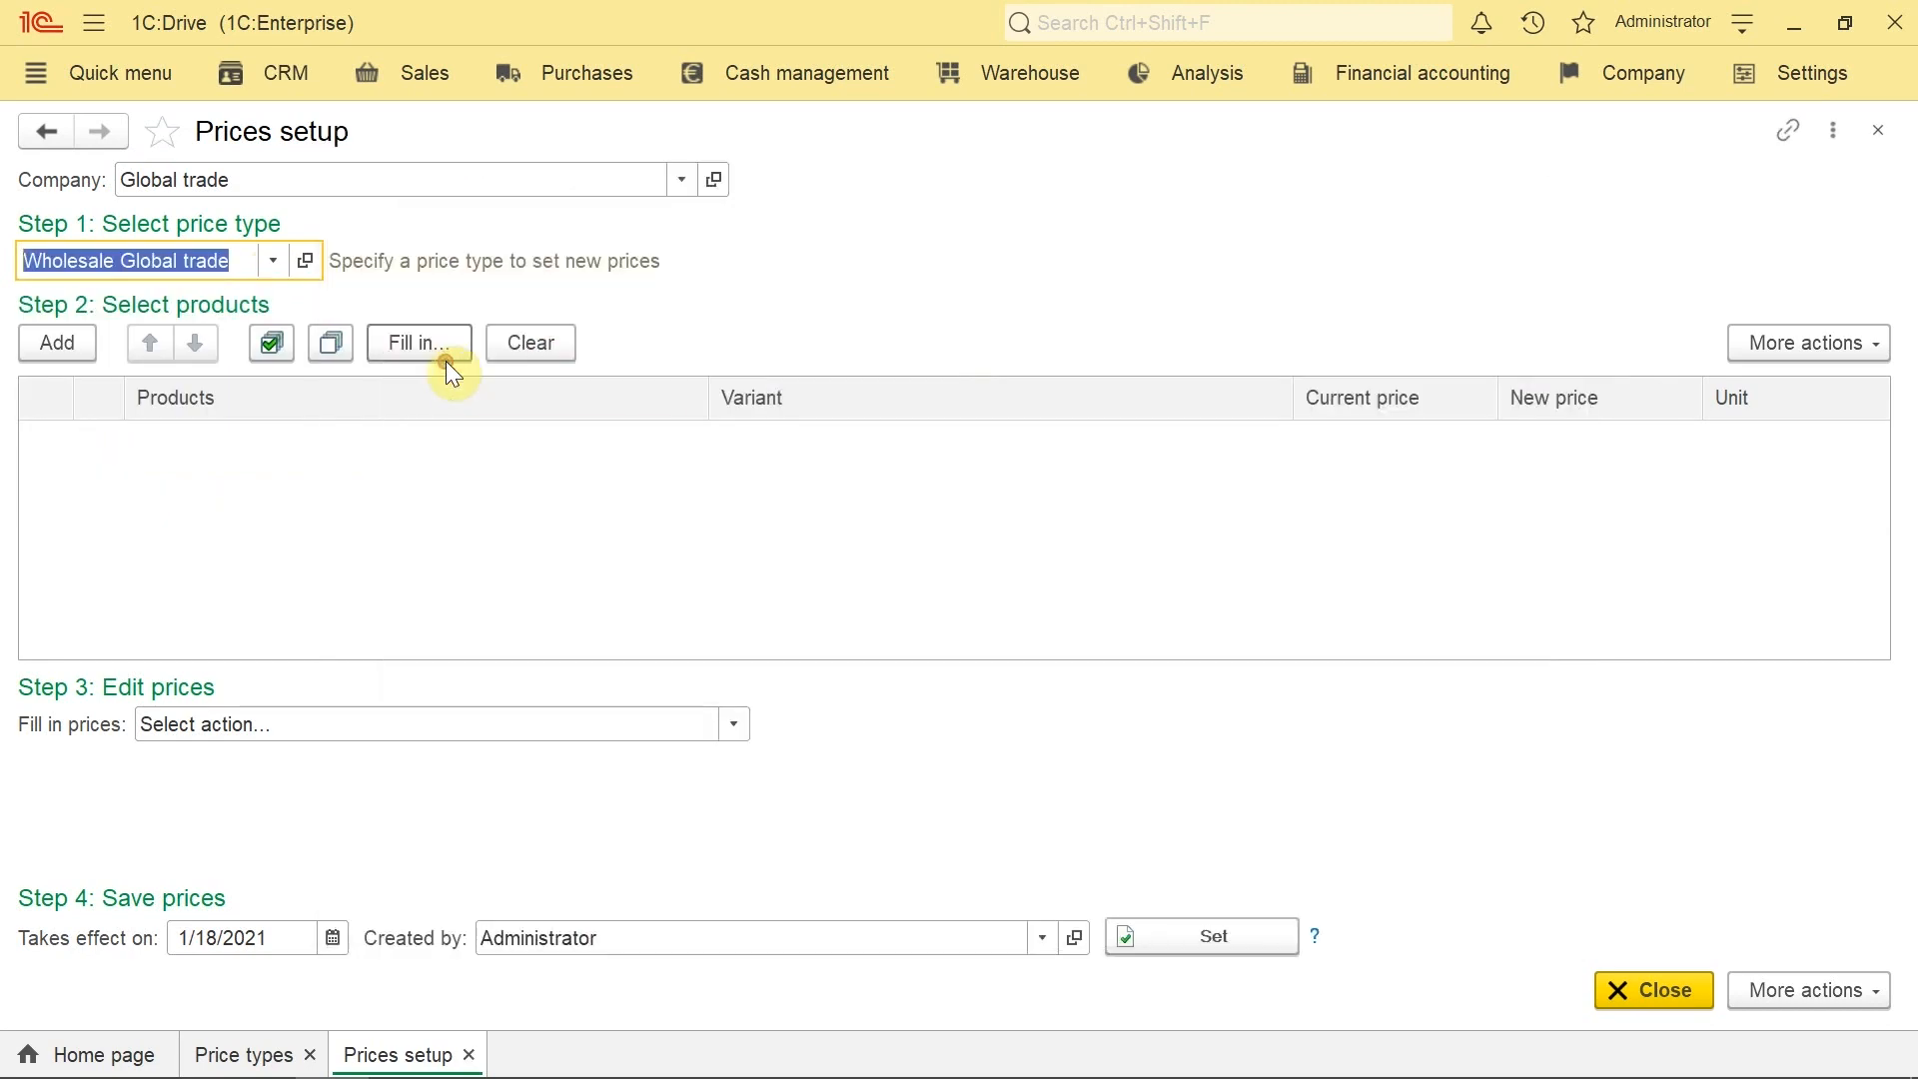
Step: Add the product Paints with batches to the prices setup, finding it in the product list by searching for Paint
{"action": "left_click", "coordinate": [38, 350]}
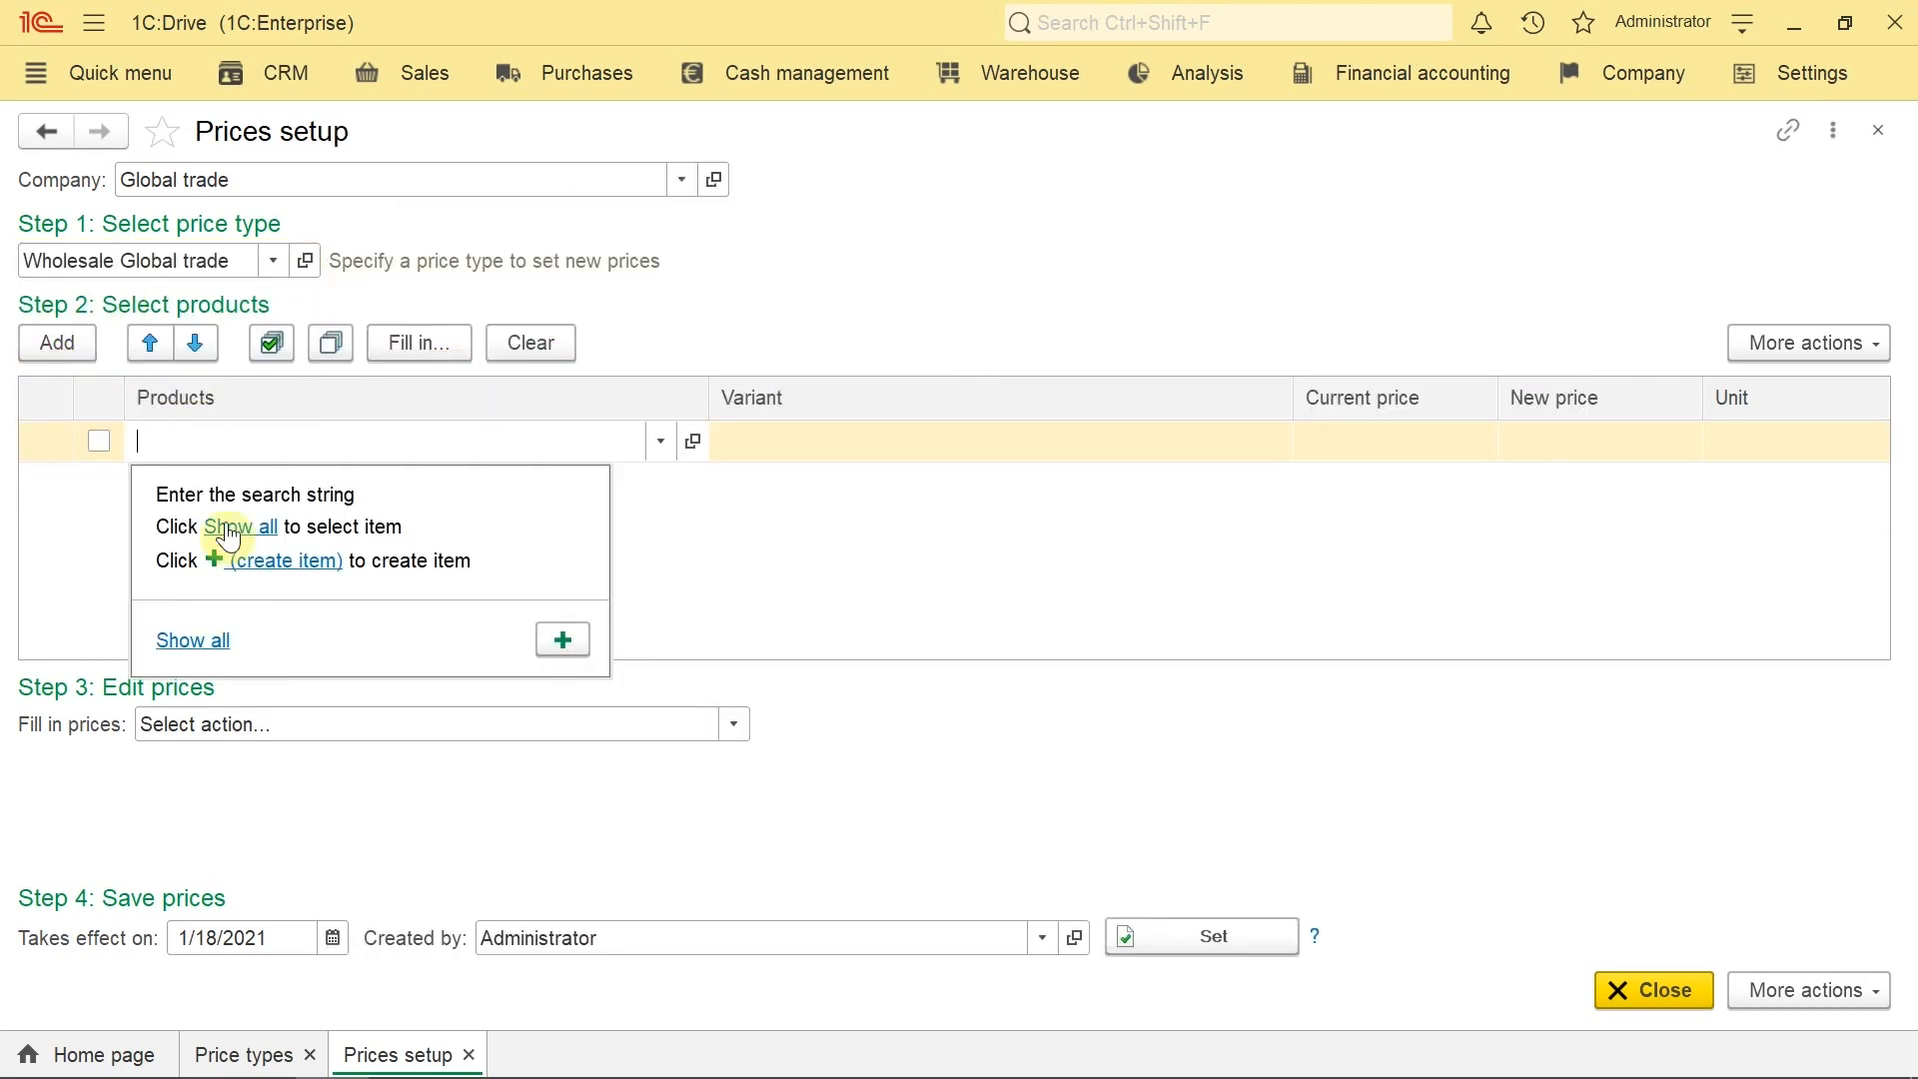
{"action": "left_click", "coordinate": [191, 641]}
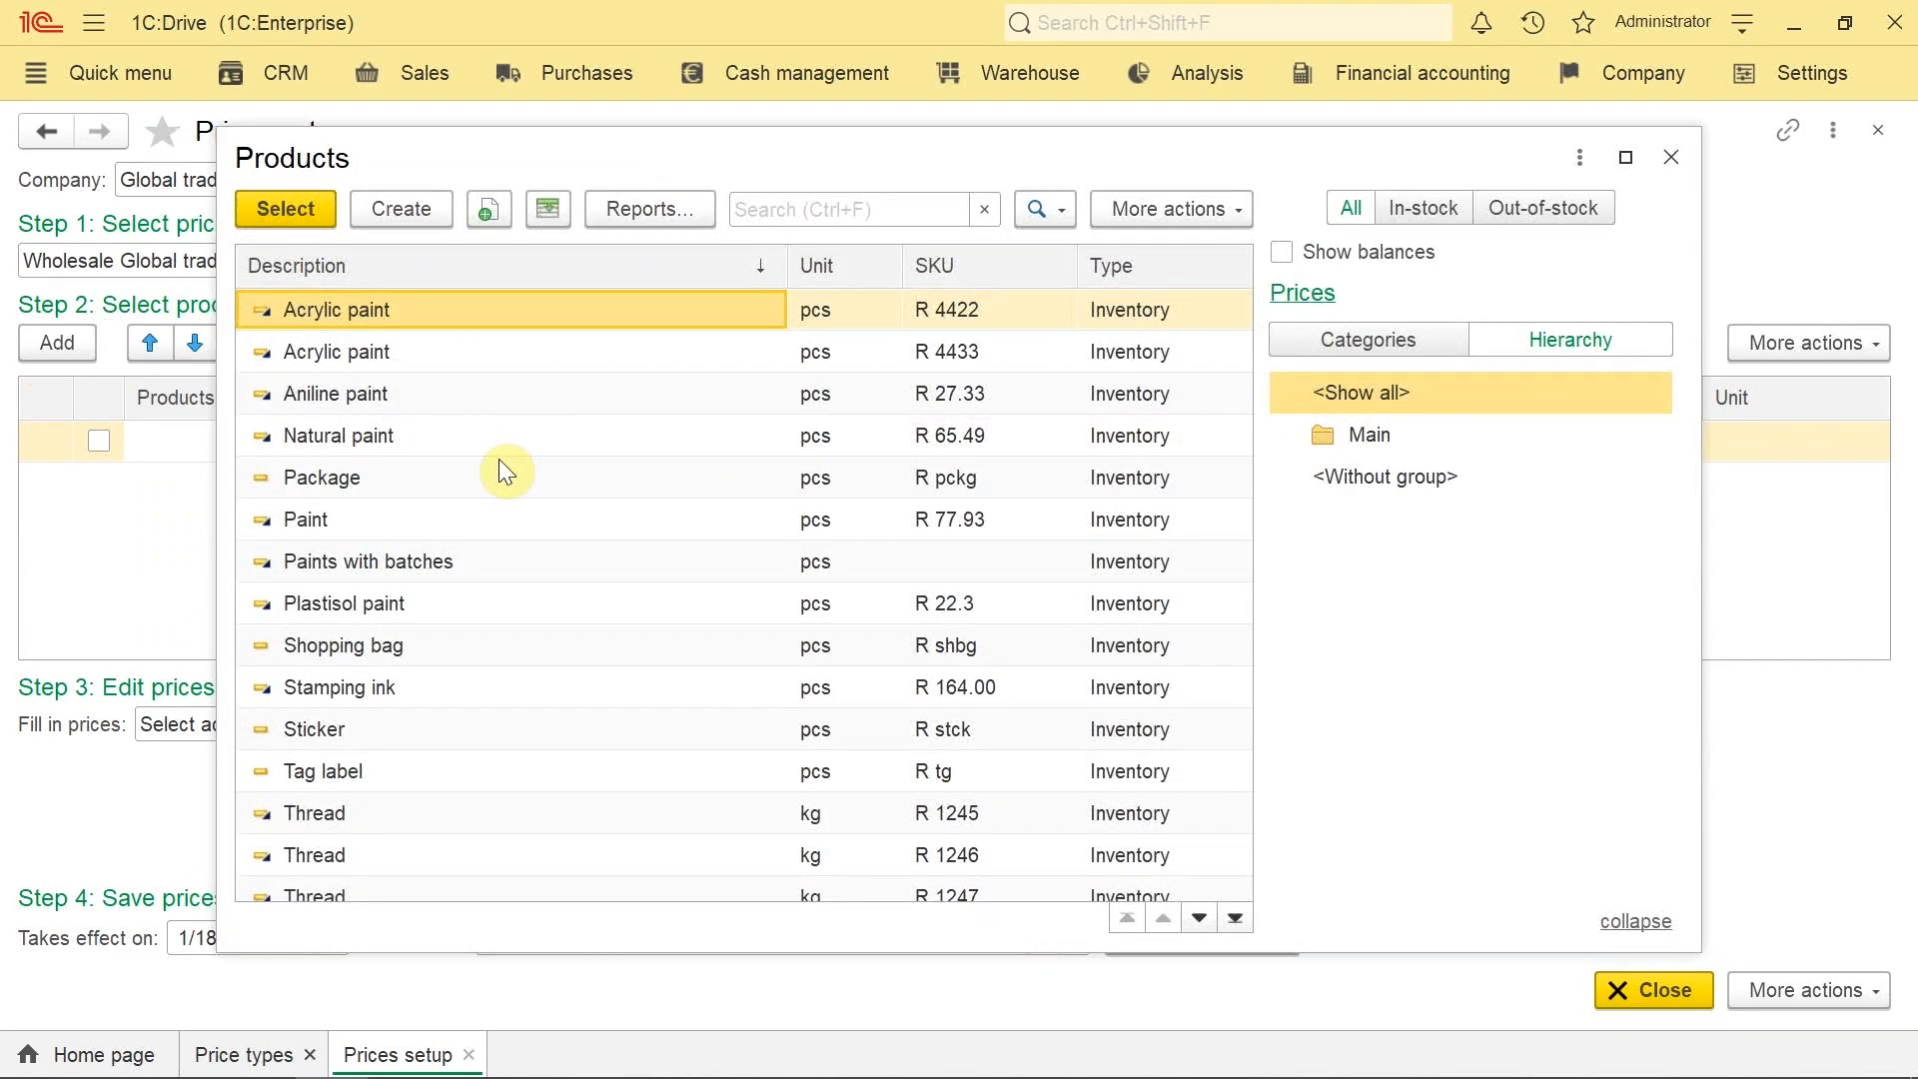
{"action": "type", "text": "Paint"}
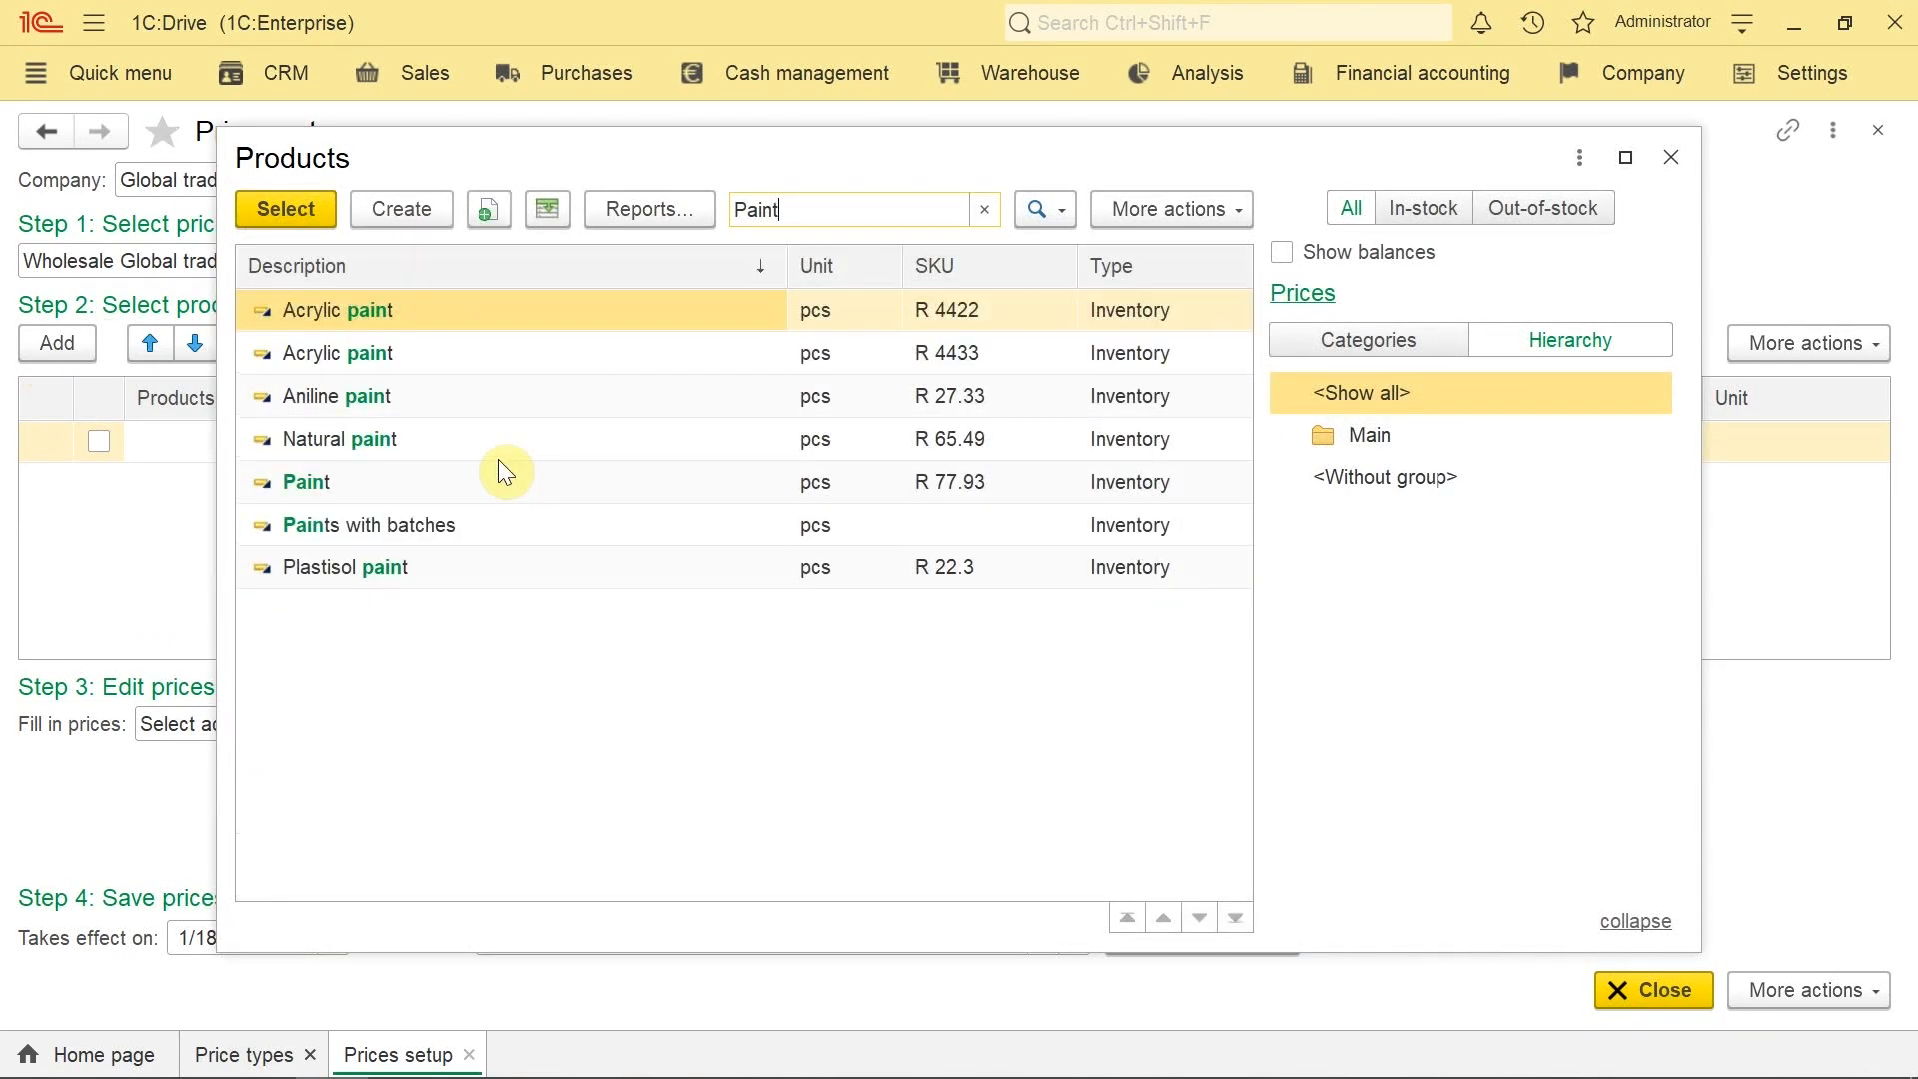
{"action": "double_click", "coordinate": [406, 524]}
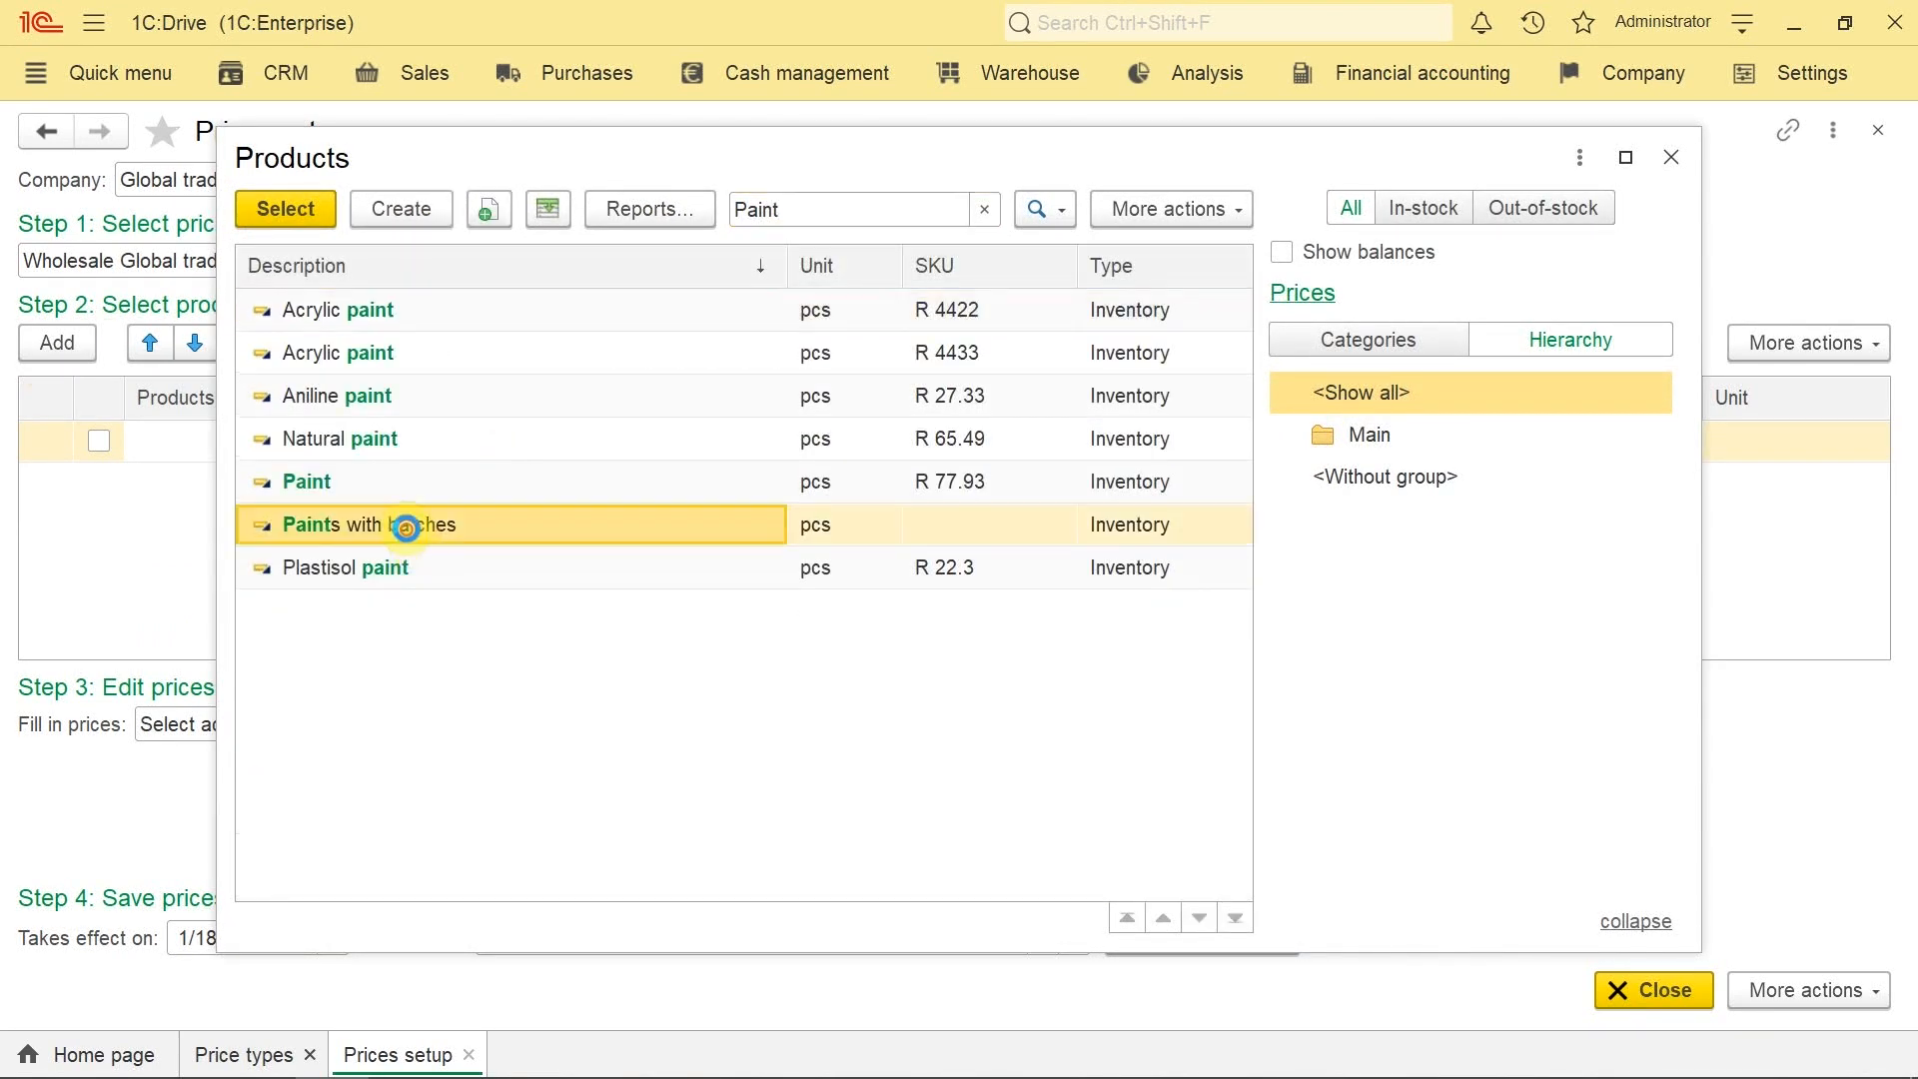
{"action": "left_click", "coordinate": [696, 590]}
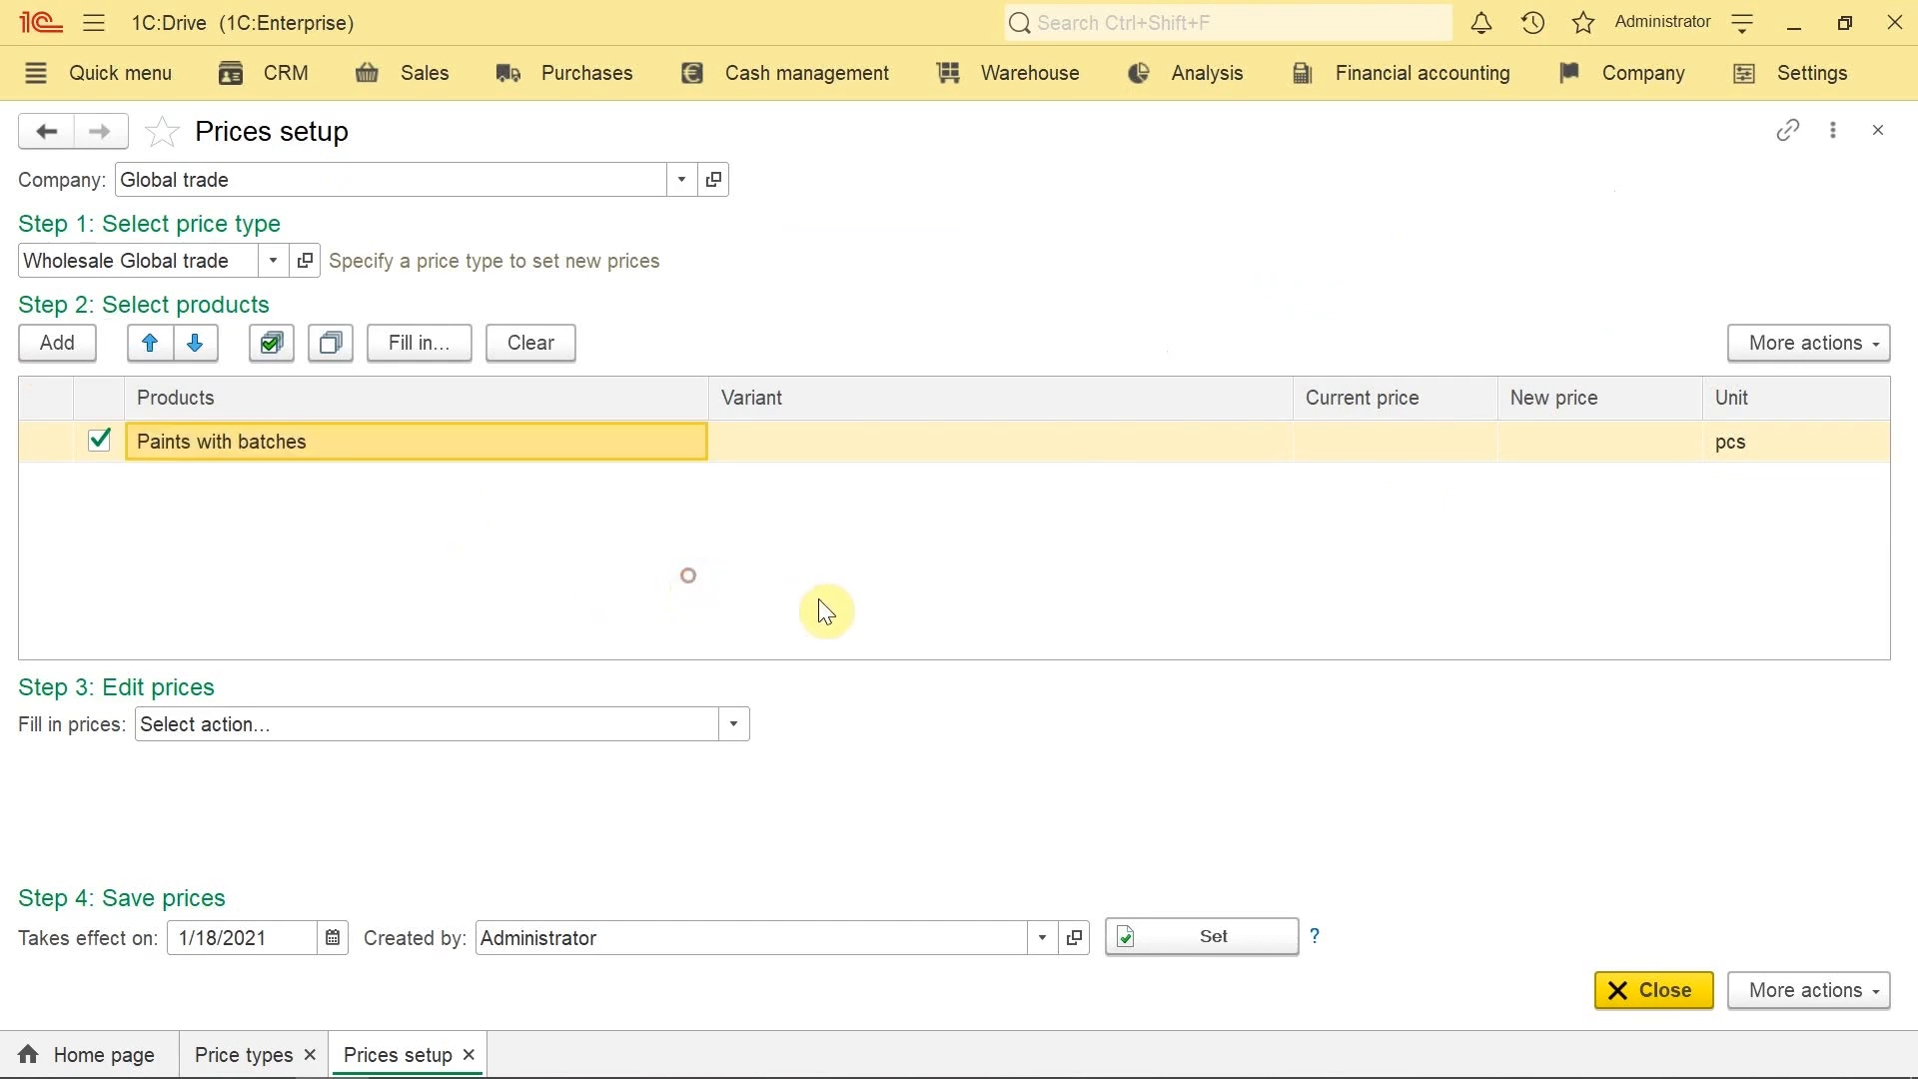
Step: Give Paints with batches a new price of 1.00, apply the price and close the prices setup
{"action": "left_click", "coordinate": [1371, 454]}
{"action": "left_click", "coordinate": [1564, 444]}
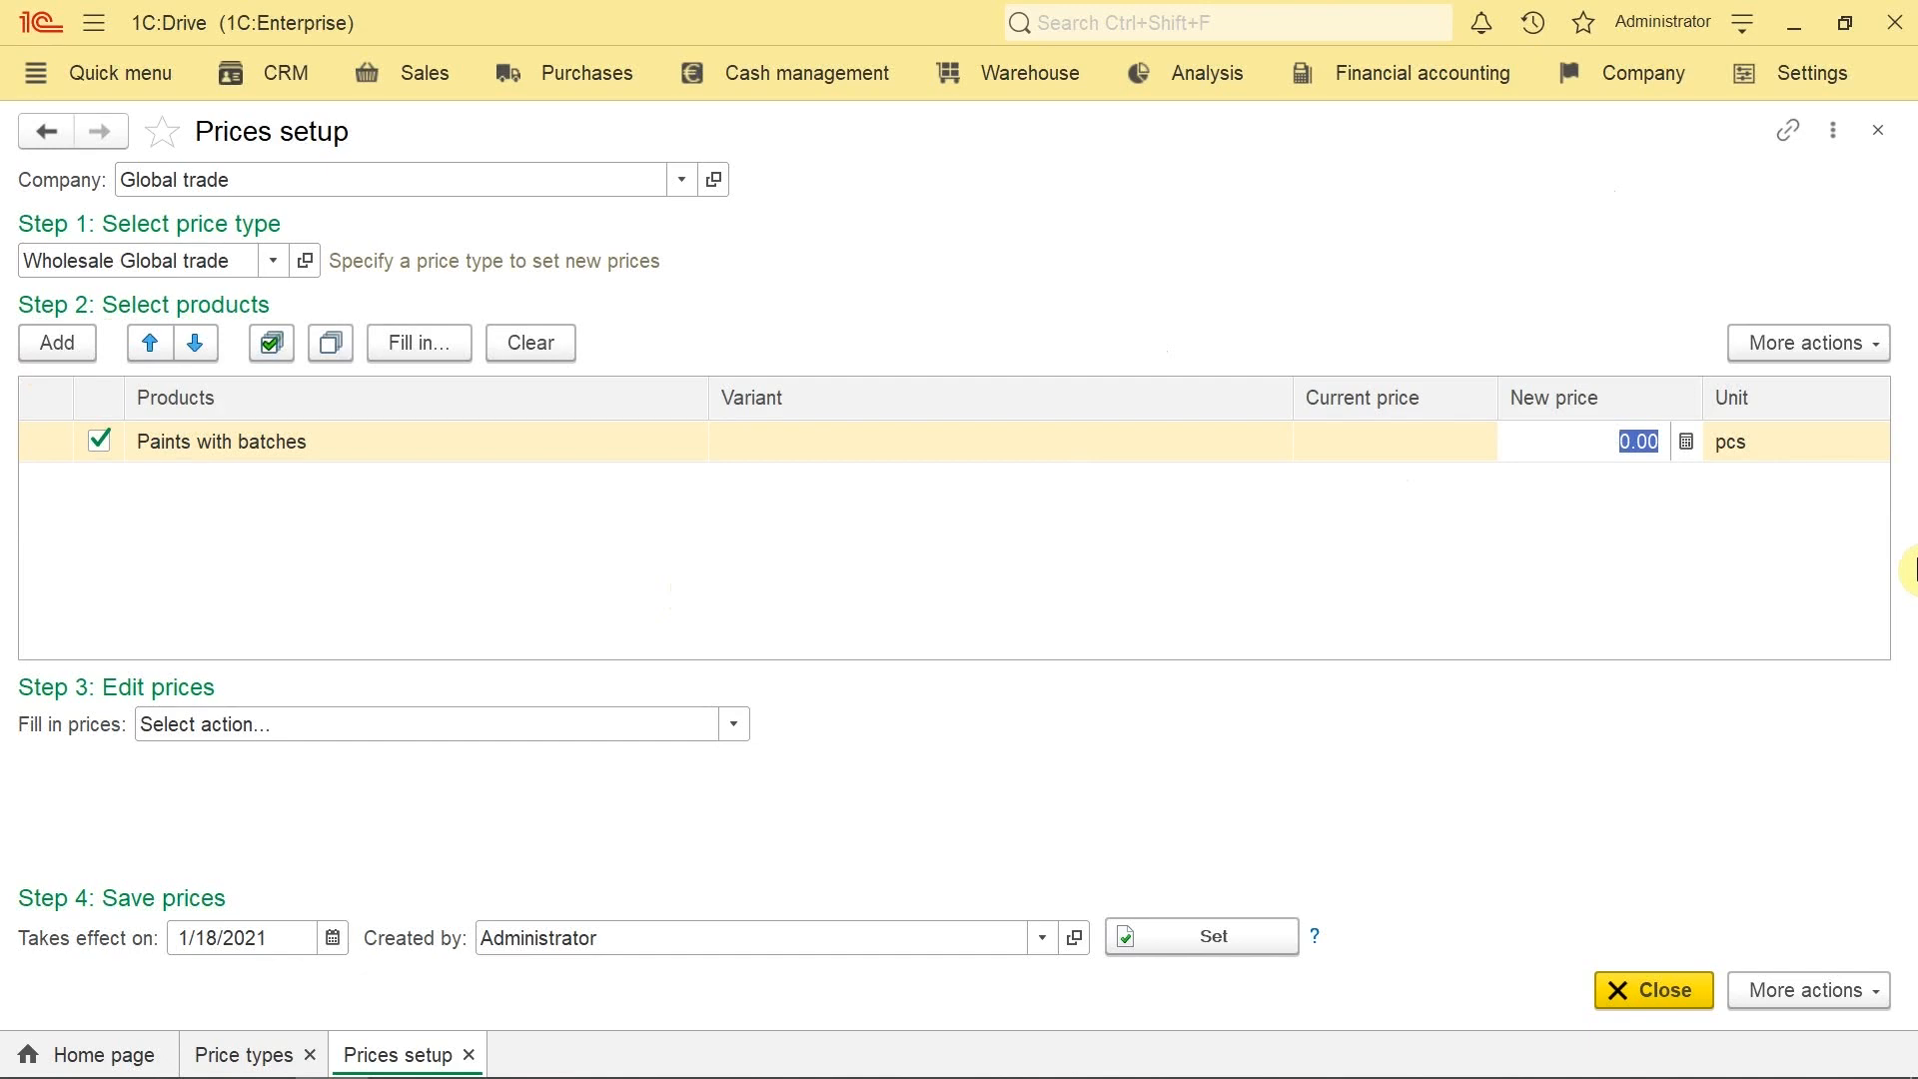
{"action": "type", "text": "1"}
{"action": "key", "text": "Return"}
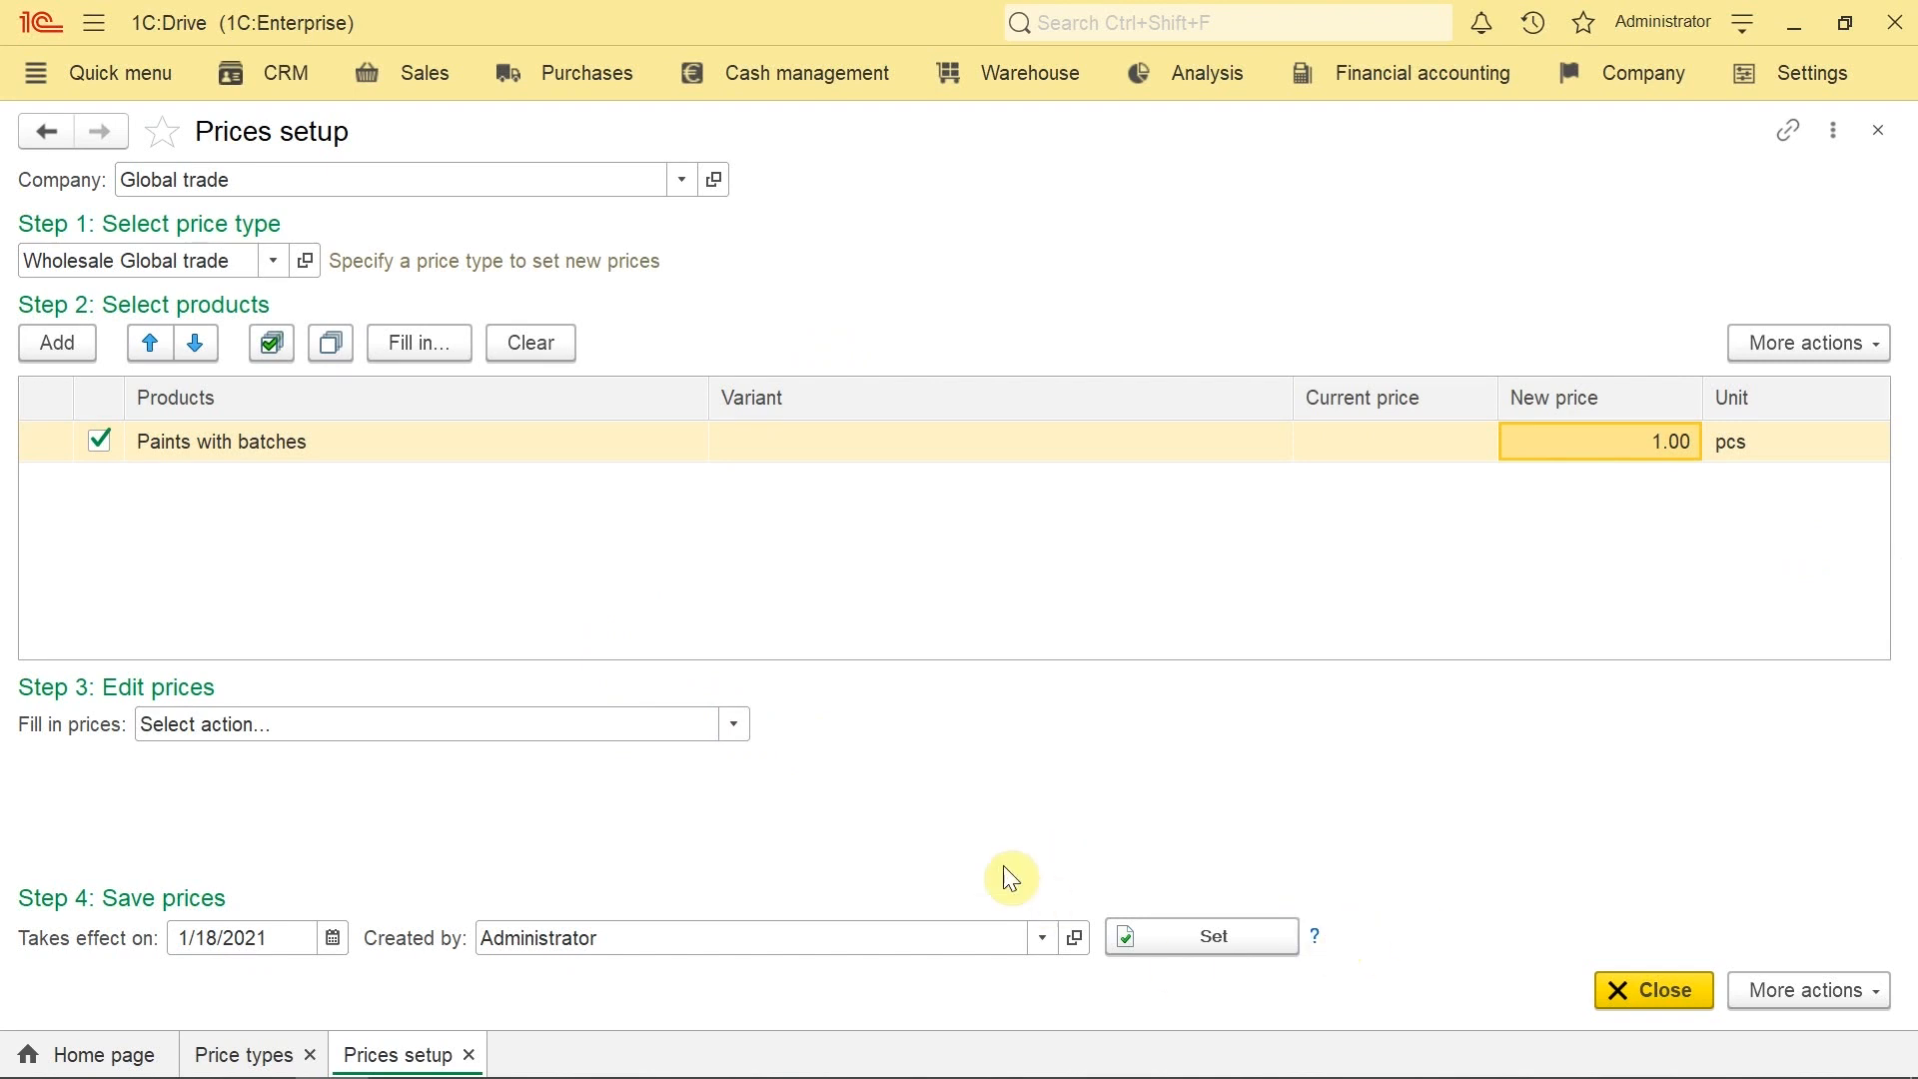
{"action": "left_click", "coordinate": [1136, 941]}
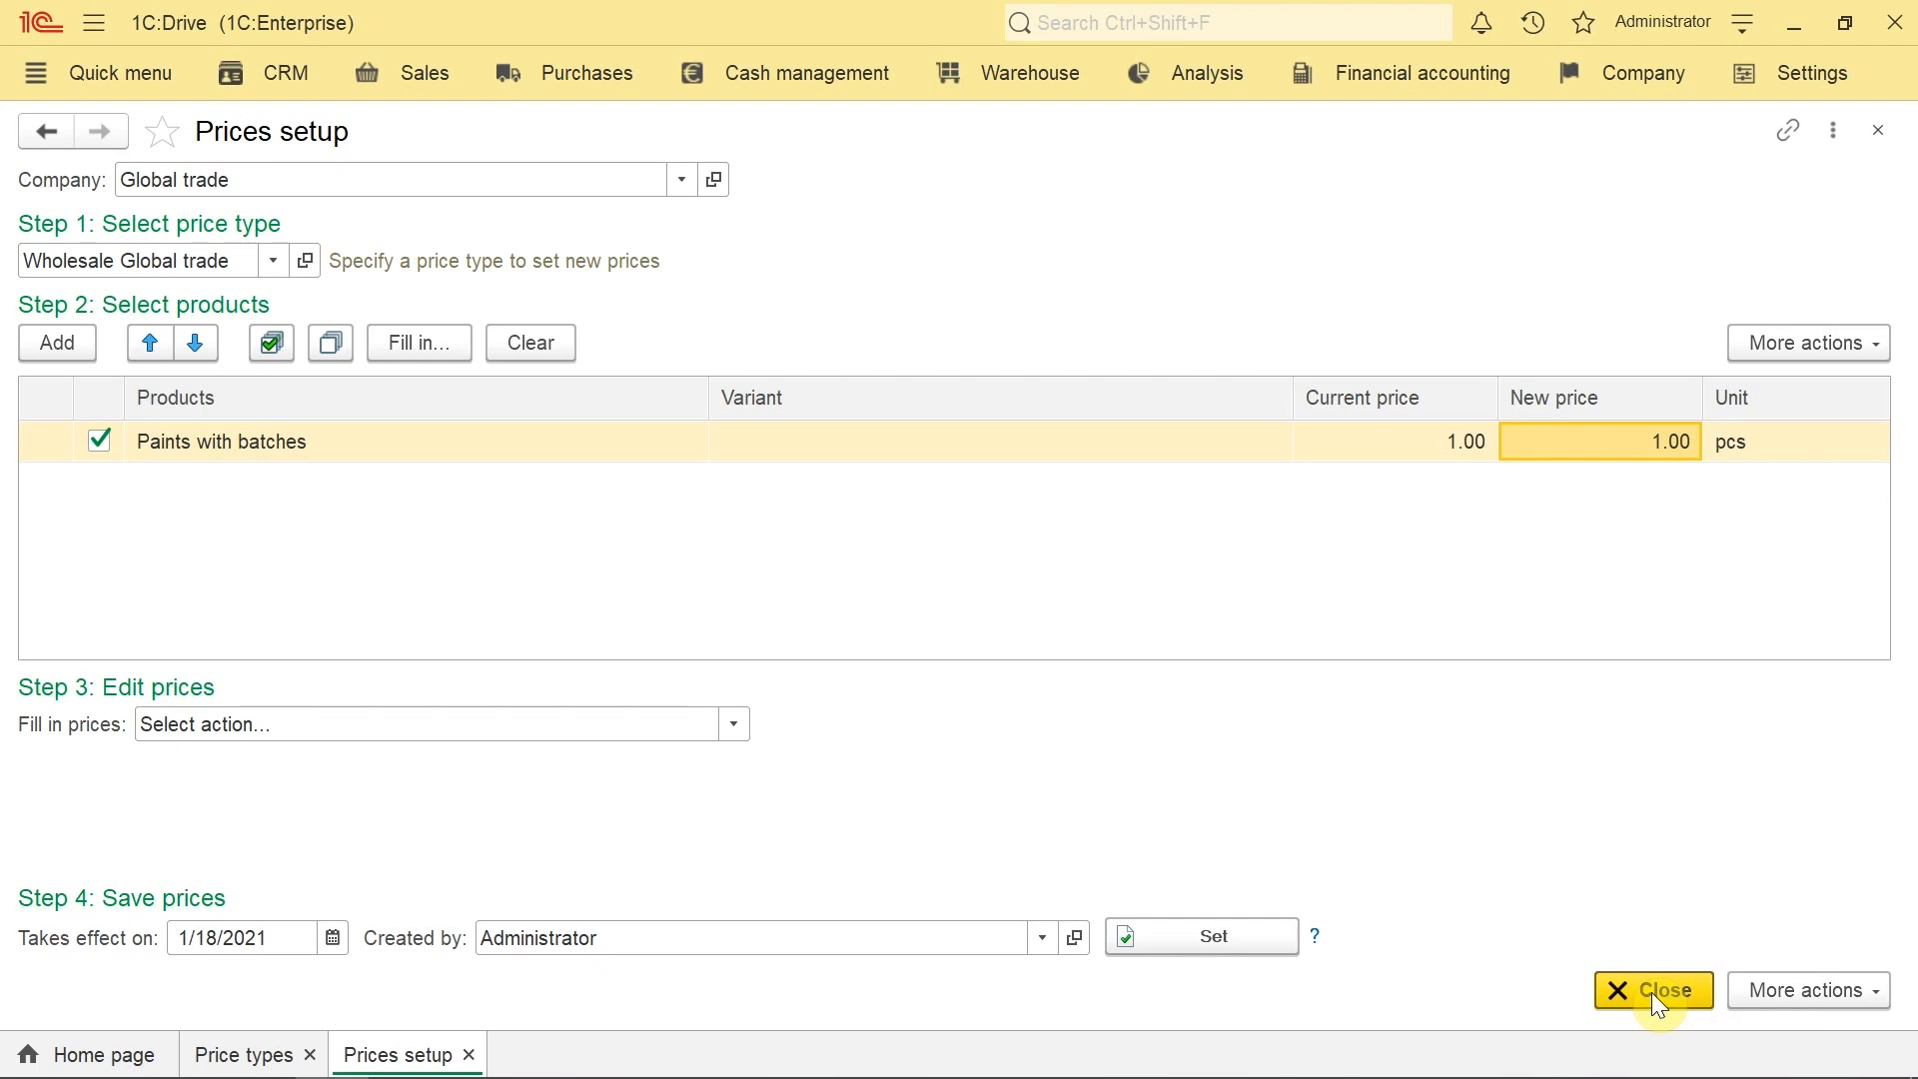
{"action": "left_click", "coordinate": [1651, 992]}
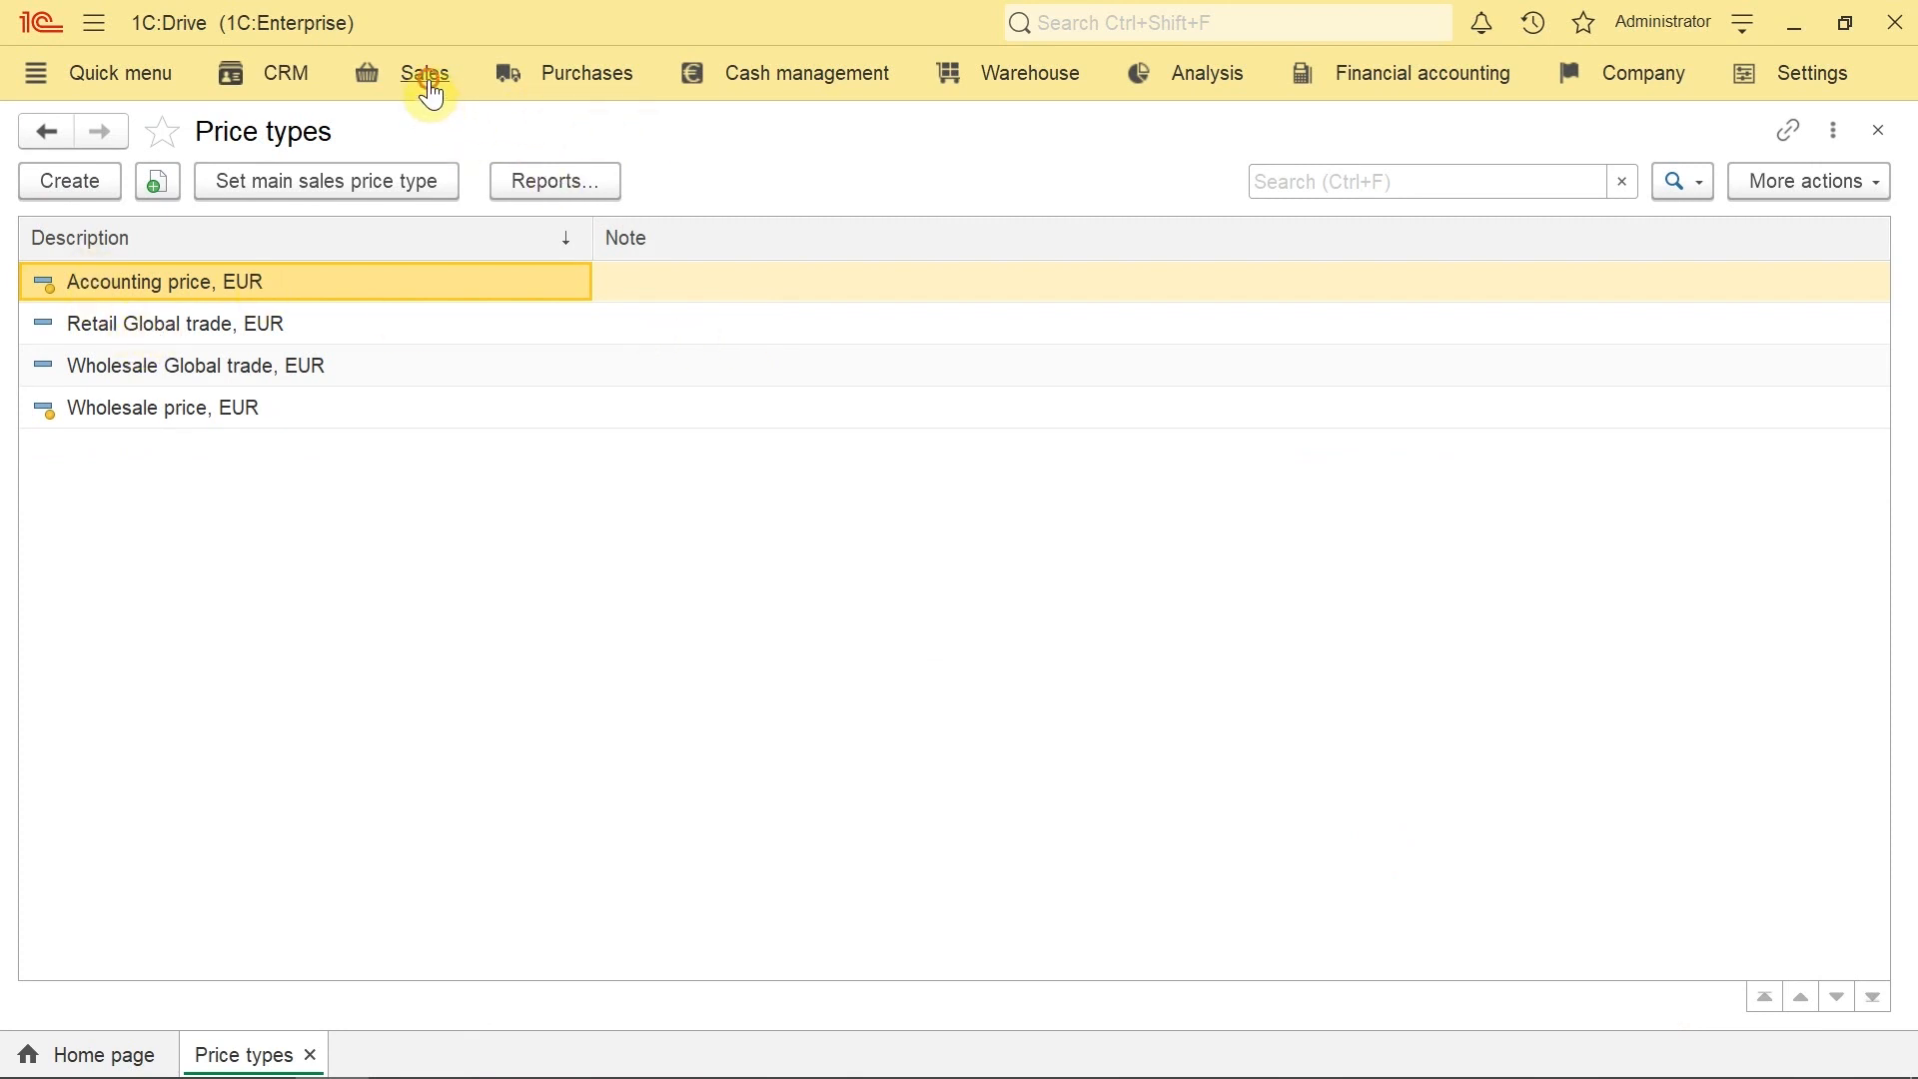
Step: Open the billing details of customer Pleer Düsseldorf's default contract with Global trade
{"action": "left_click", "coordinate": [423, 84]}
{"action": "left_click", "coordinate": [137, 671]}
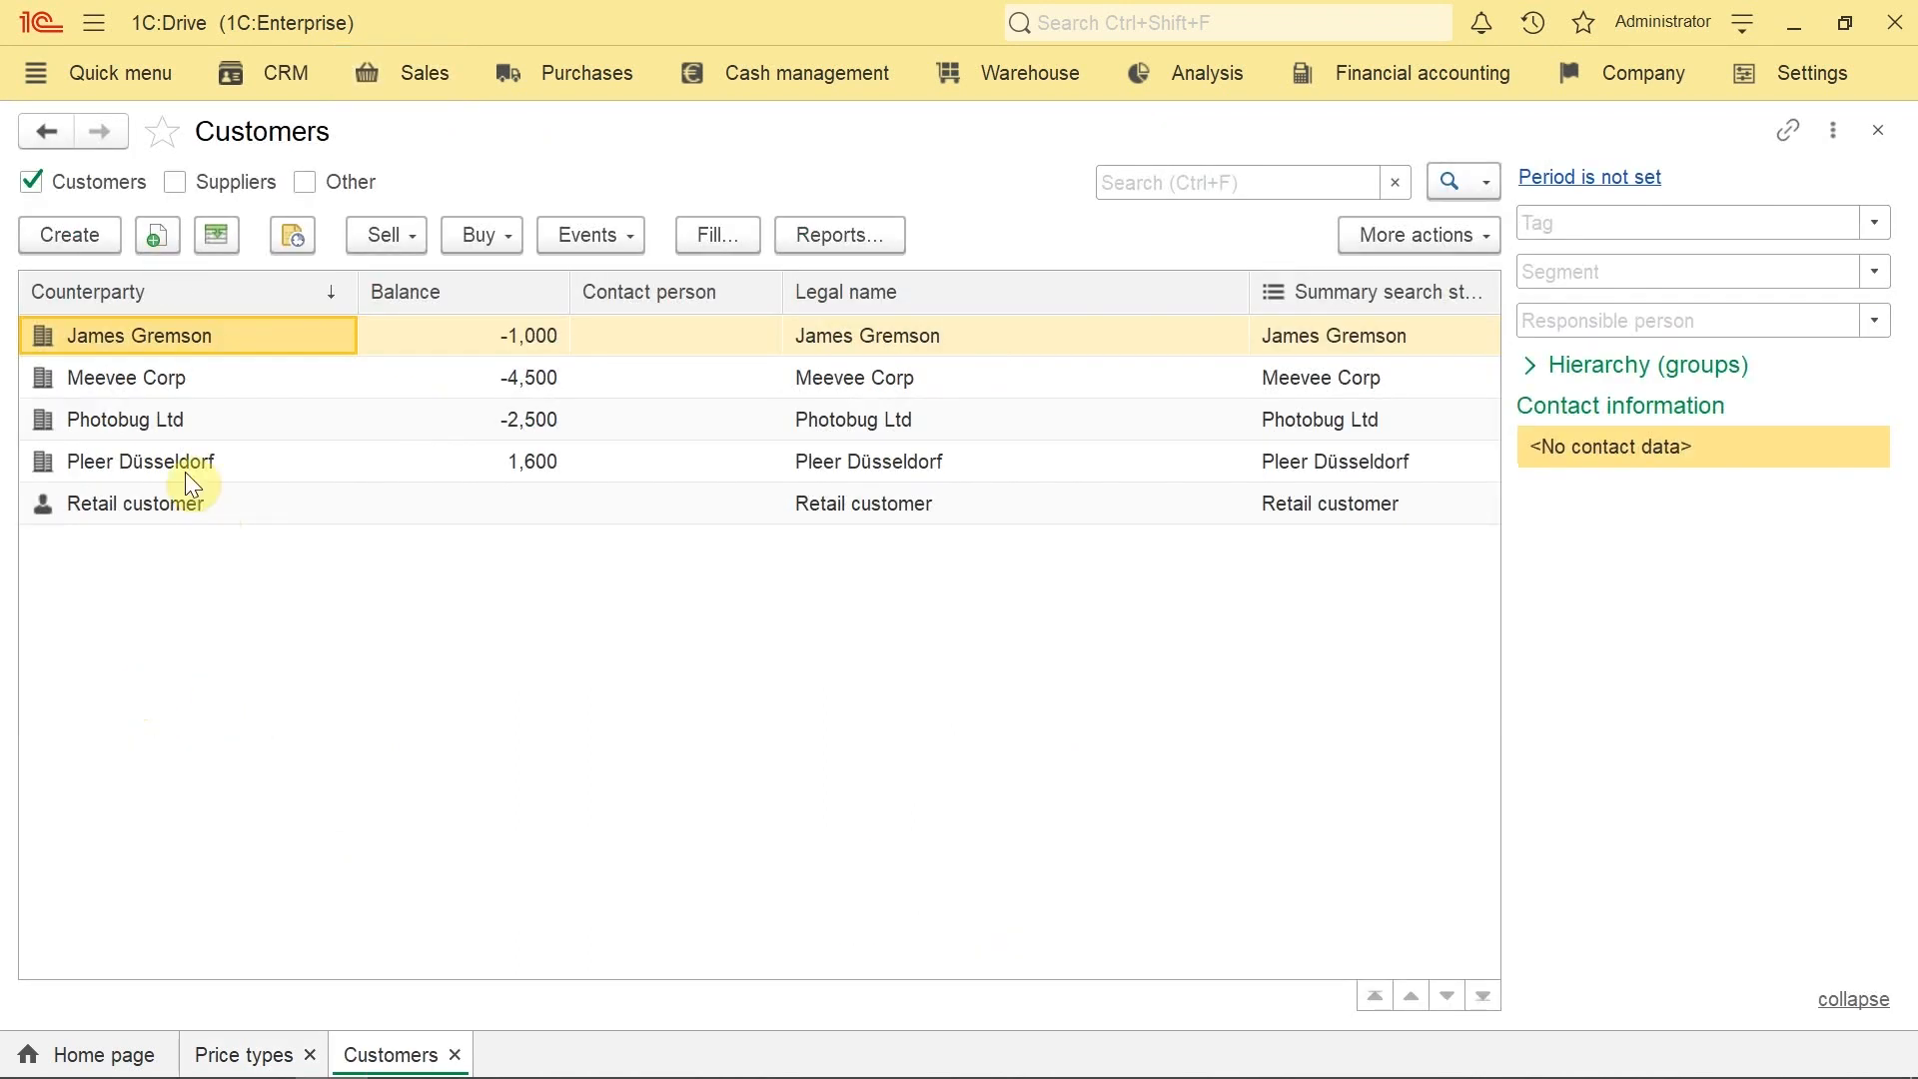
{"action": "left_click", "coordinate": [180, 465]}
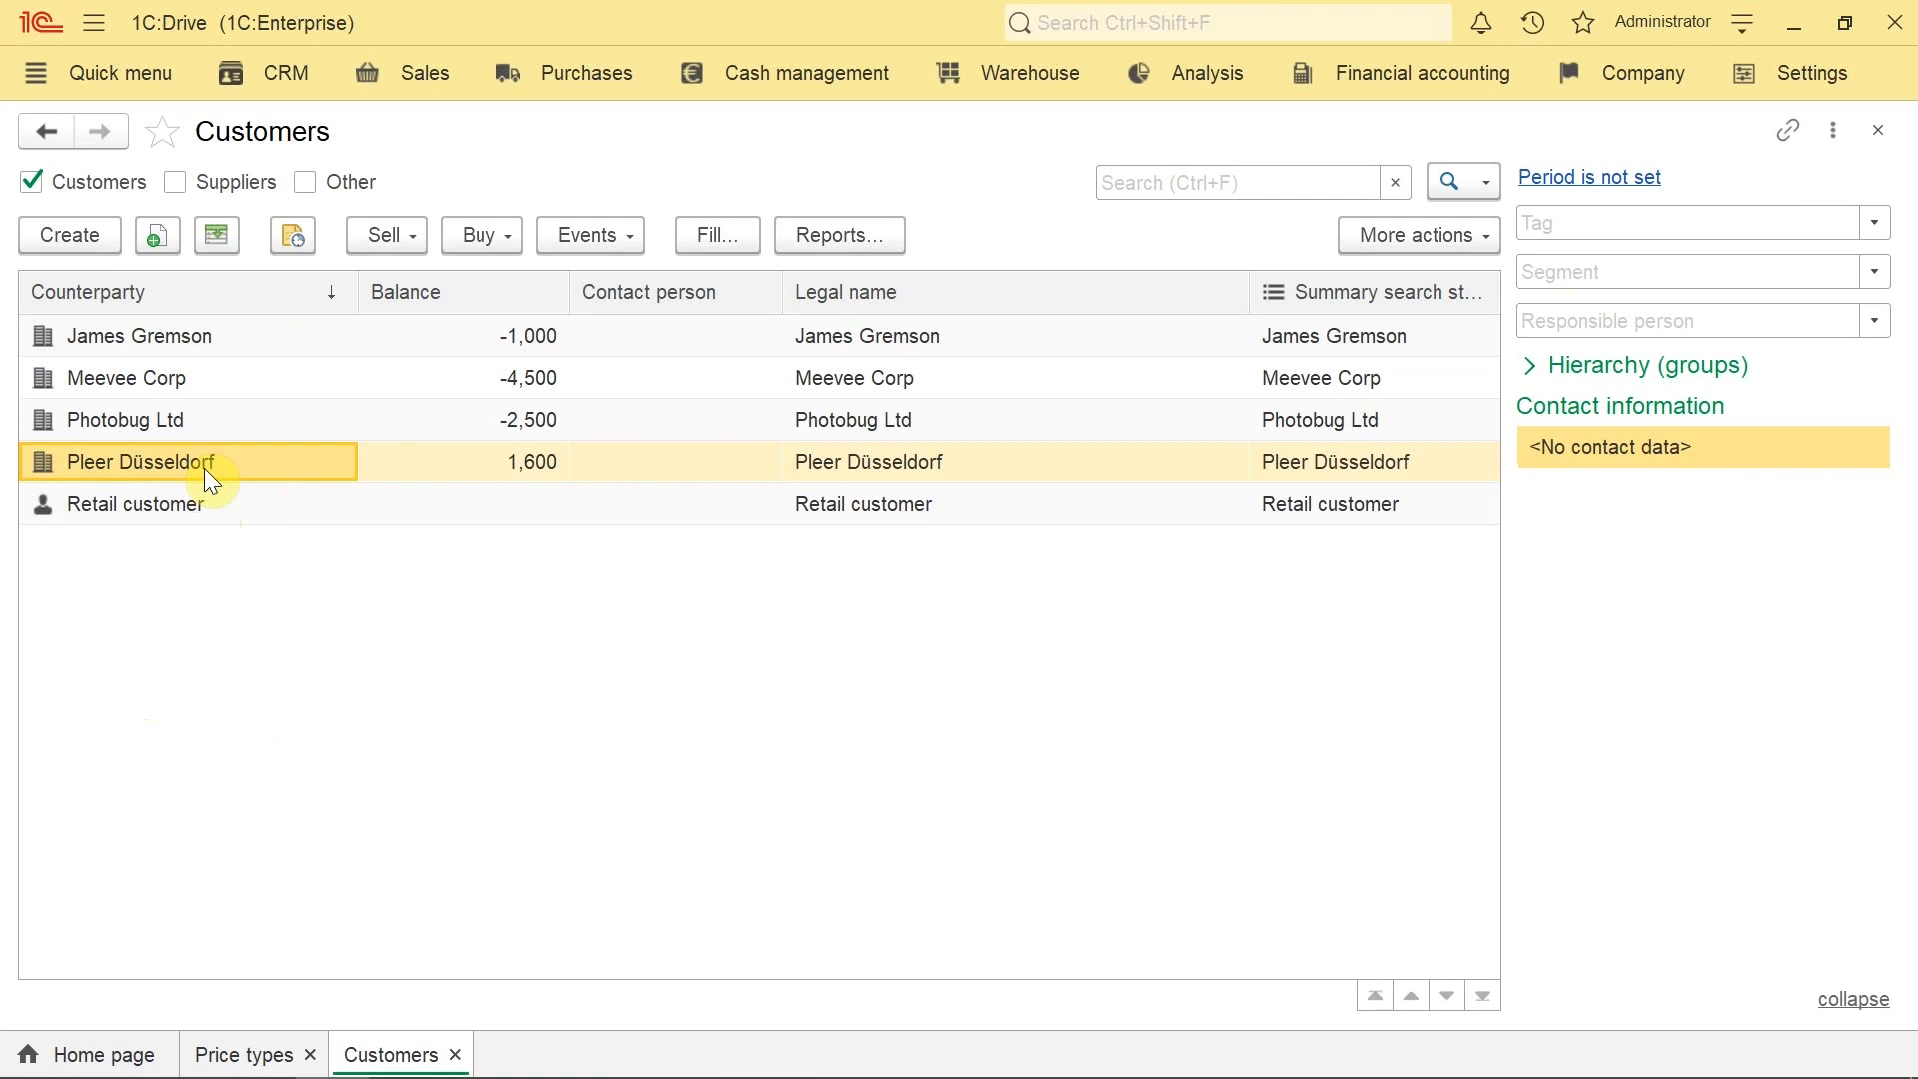
{"action": "double_click", "coordinate": [204, 467]}
{"action": "left_click", "coordinate": [620, 193]}
{"action": "double_click", "coordinate": [290, 485]}
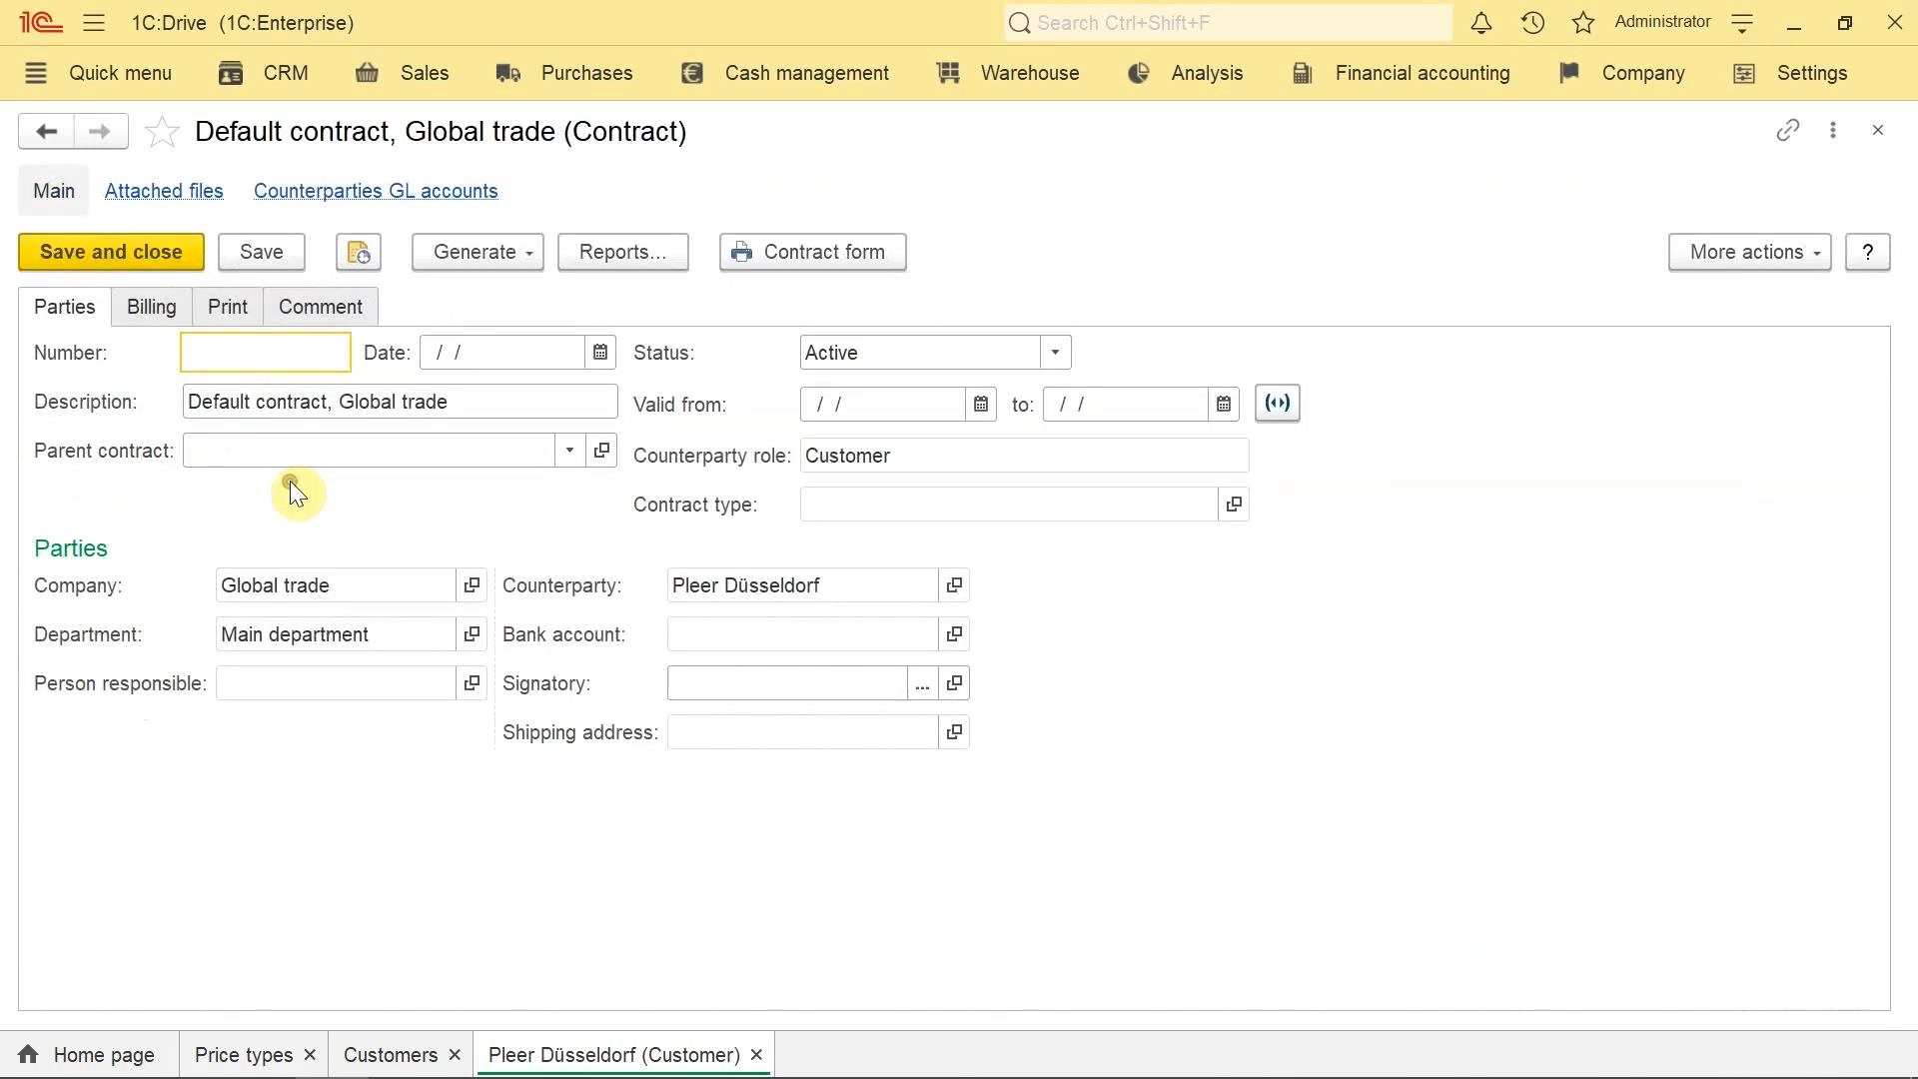
{"action": "left_click", "coordinate": [164, 306]}
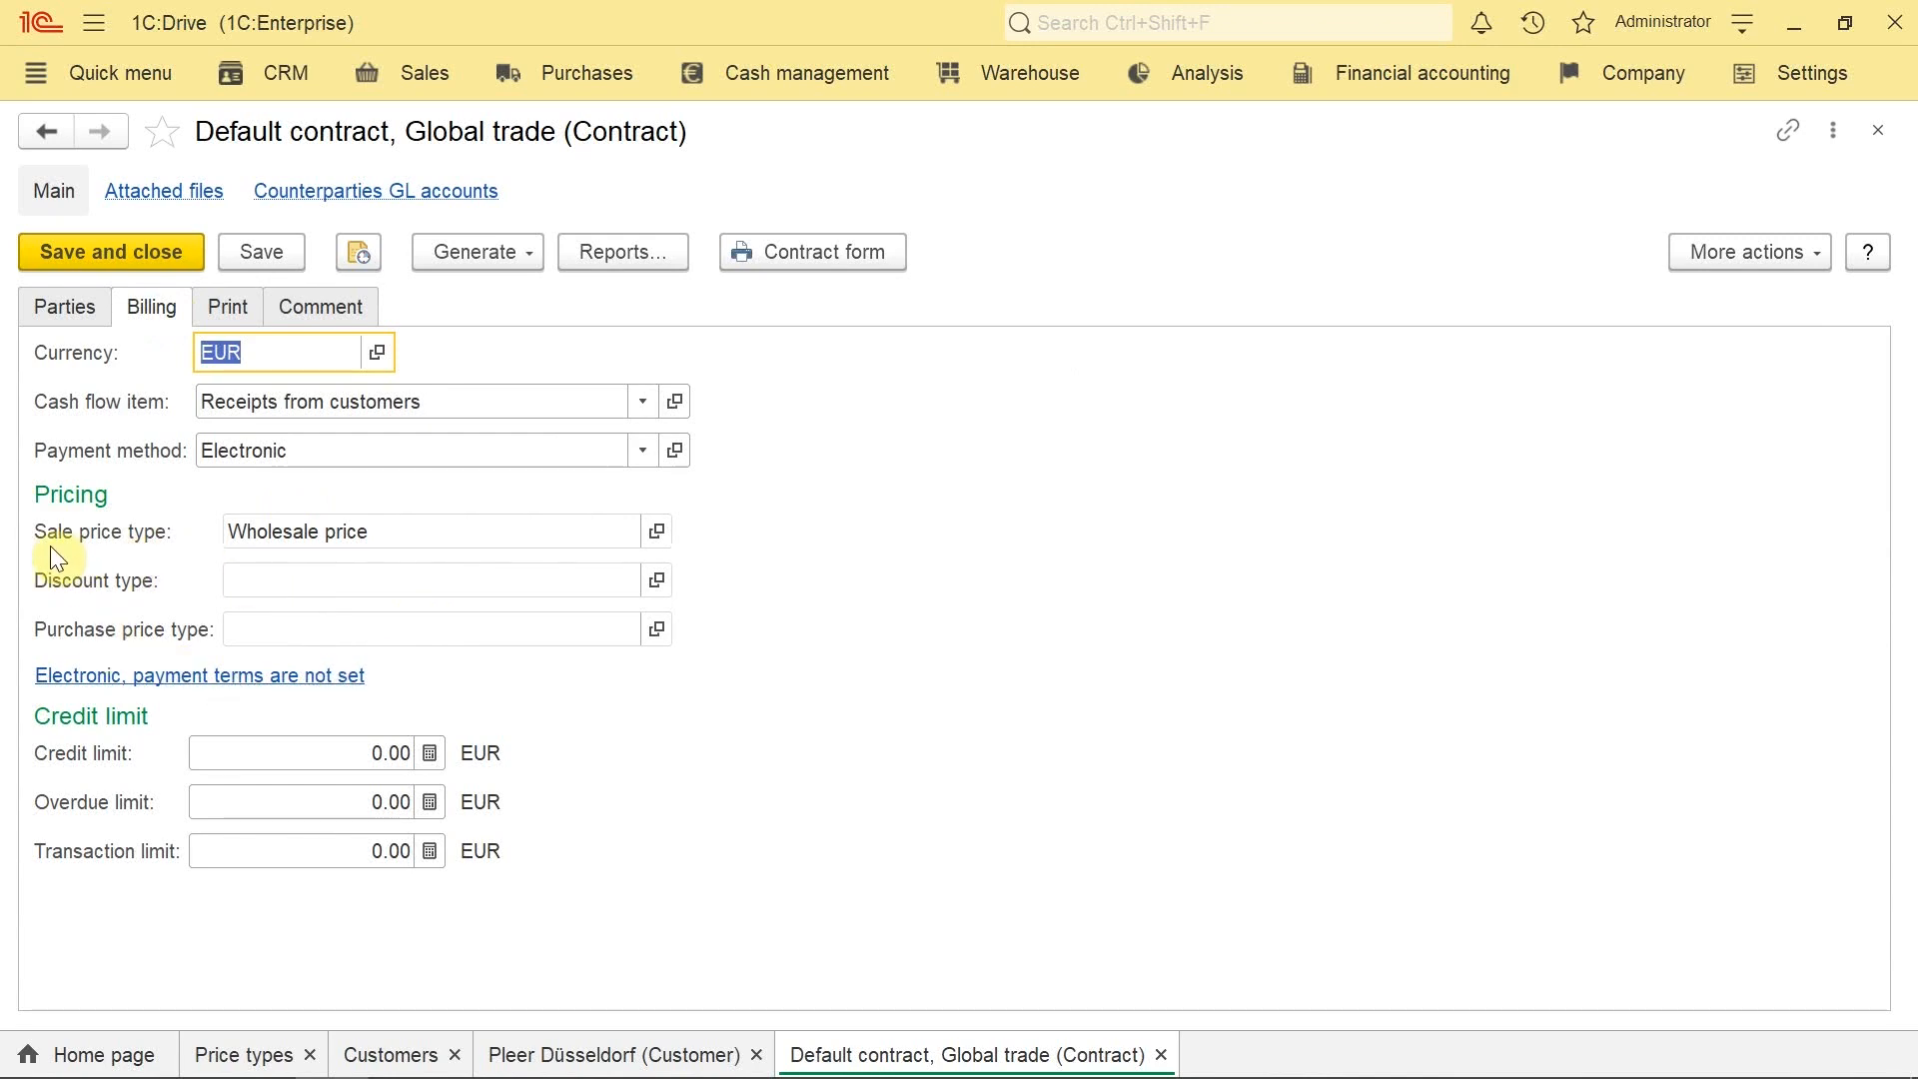
Step: Check and allow editing of the contract's locked attributes
{"action": "left_click", "coordinate": [1746, 252]}
{"action": "left_click", "coordinate": [1503, 764]}
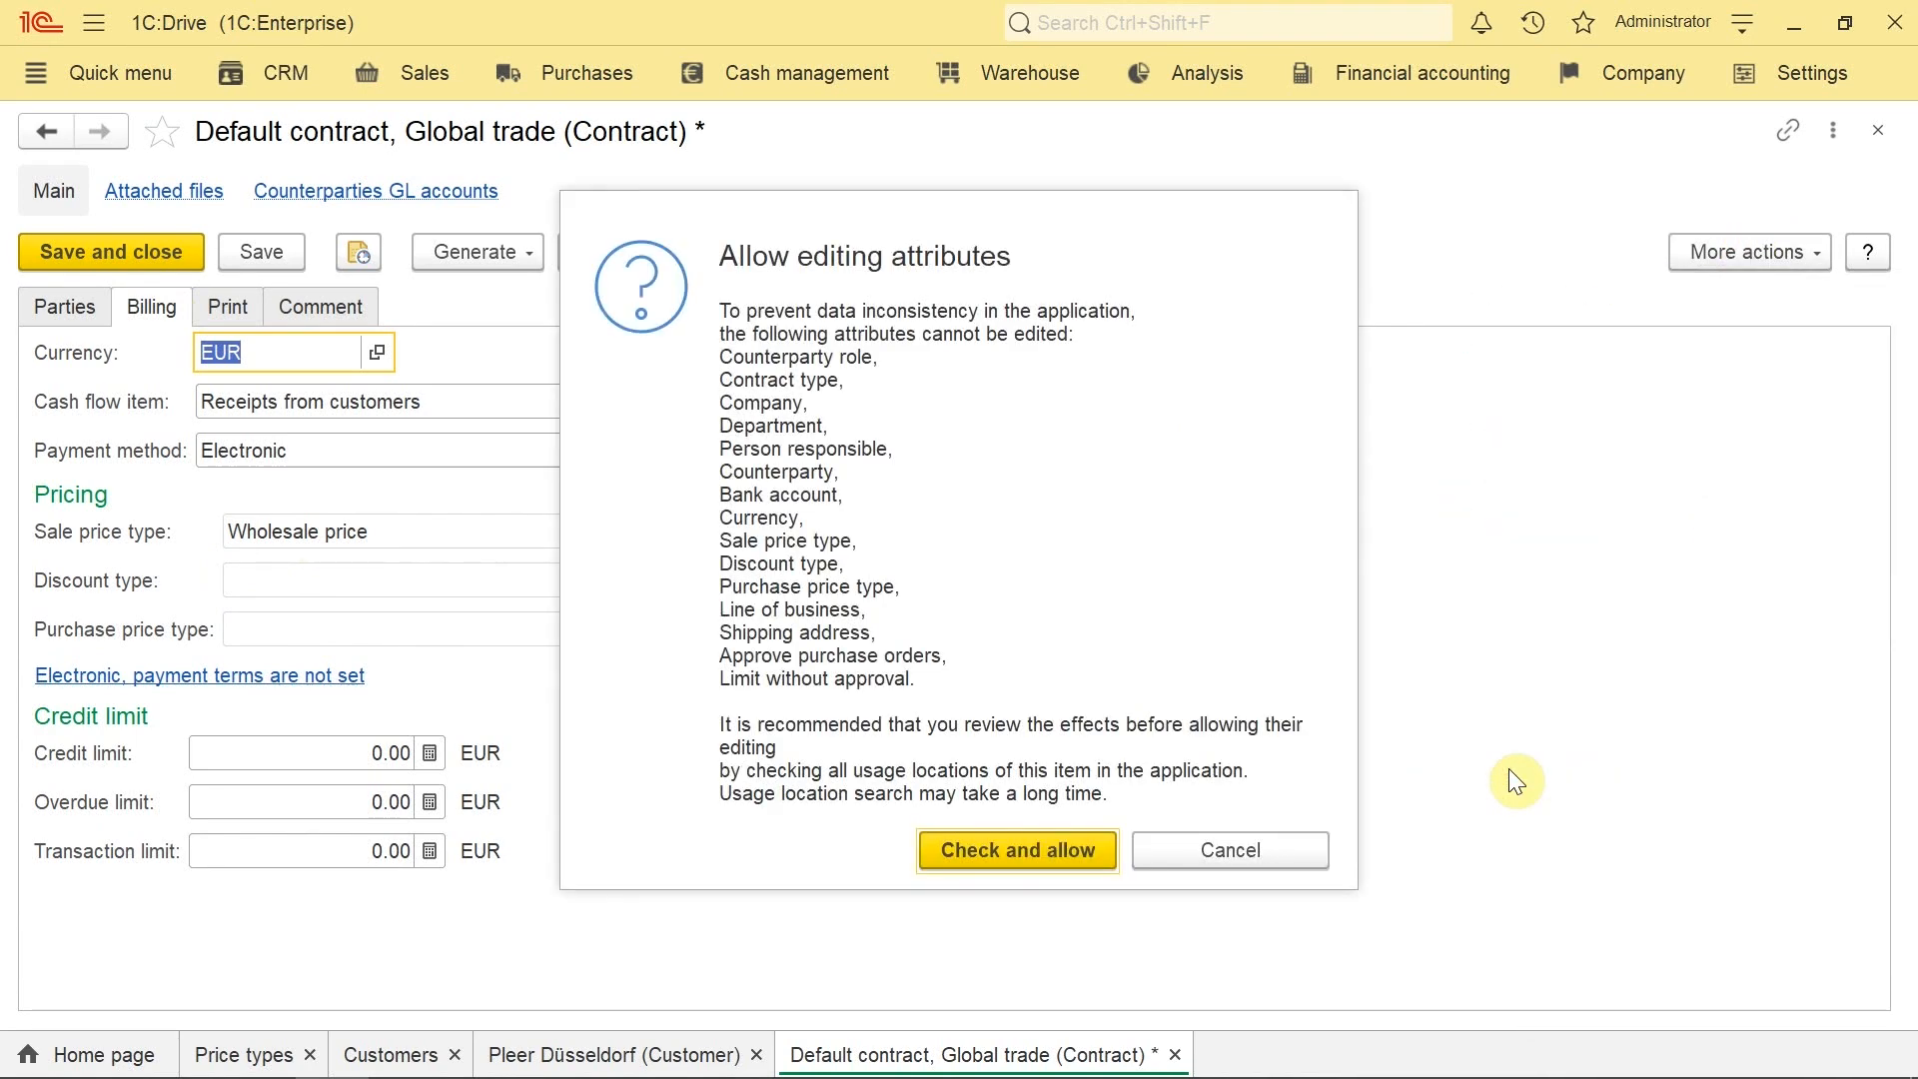
{"action": "left_click", "coordinate": [937, 850]}
{"action": "left_click", "coordinate": [1077, 651]}
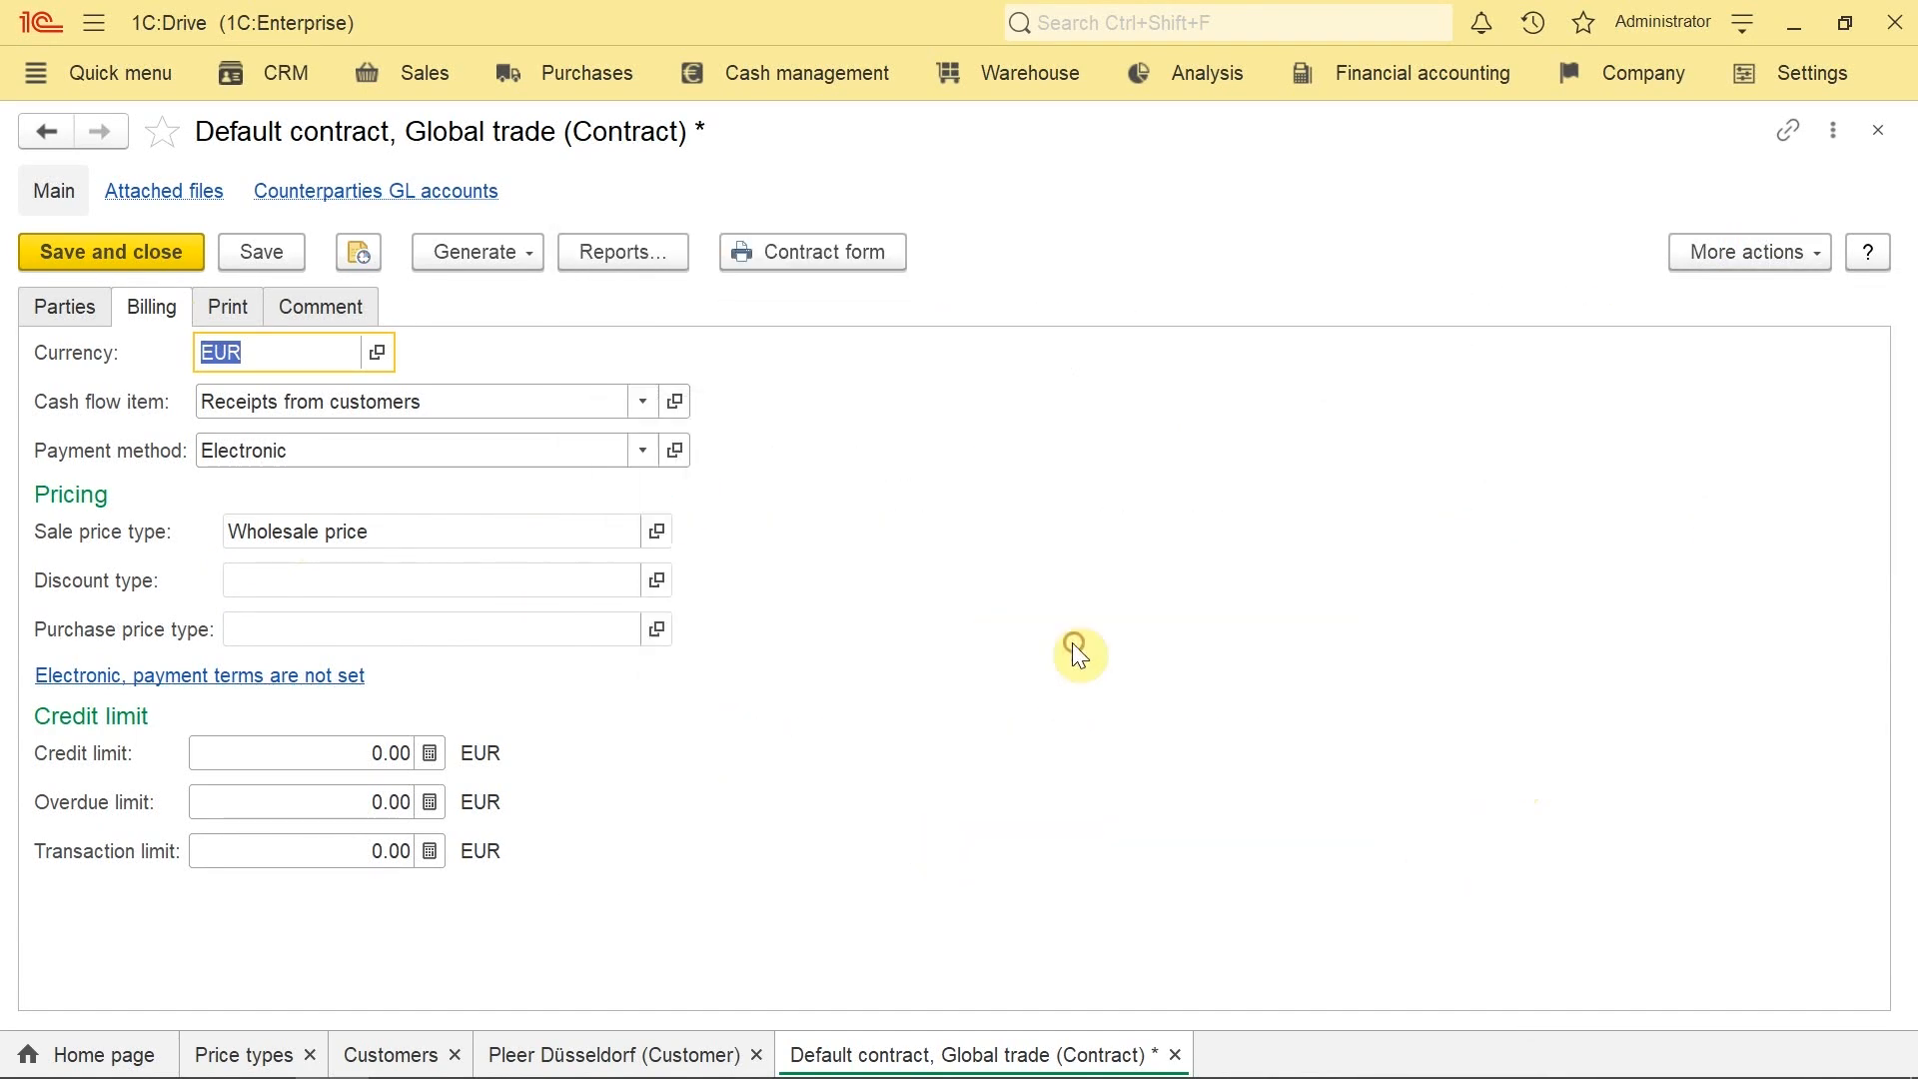
Step: Set the contract's sale price type to Retail Global trade, save and close it, and close the remaining open pages
{"action": "left_click", "coordinate": [390, 530]}
{"action": "left_click", "coordinate": [285, 632]}
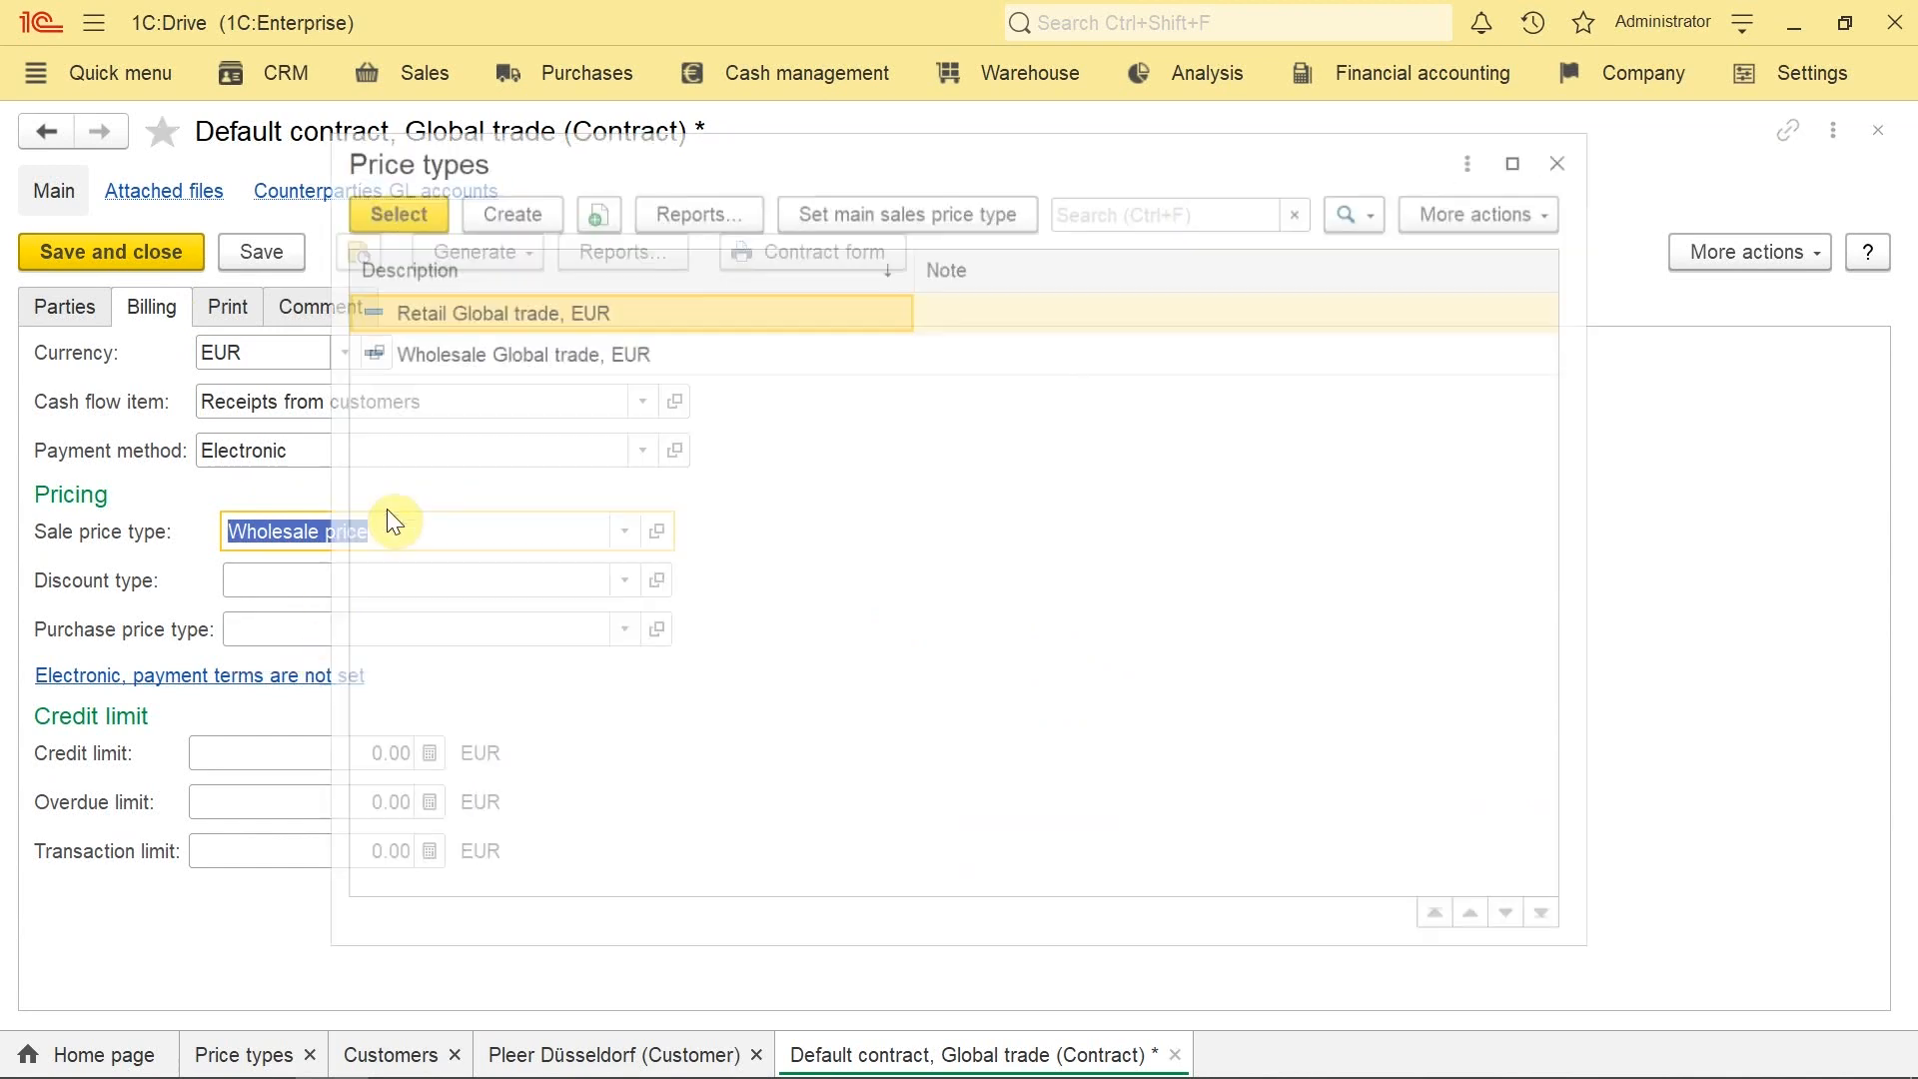
{"action": "double_click", "coordinate": [446, 309]}
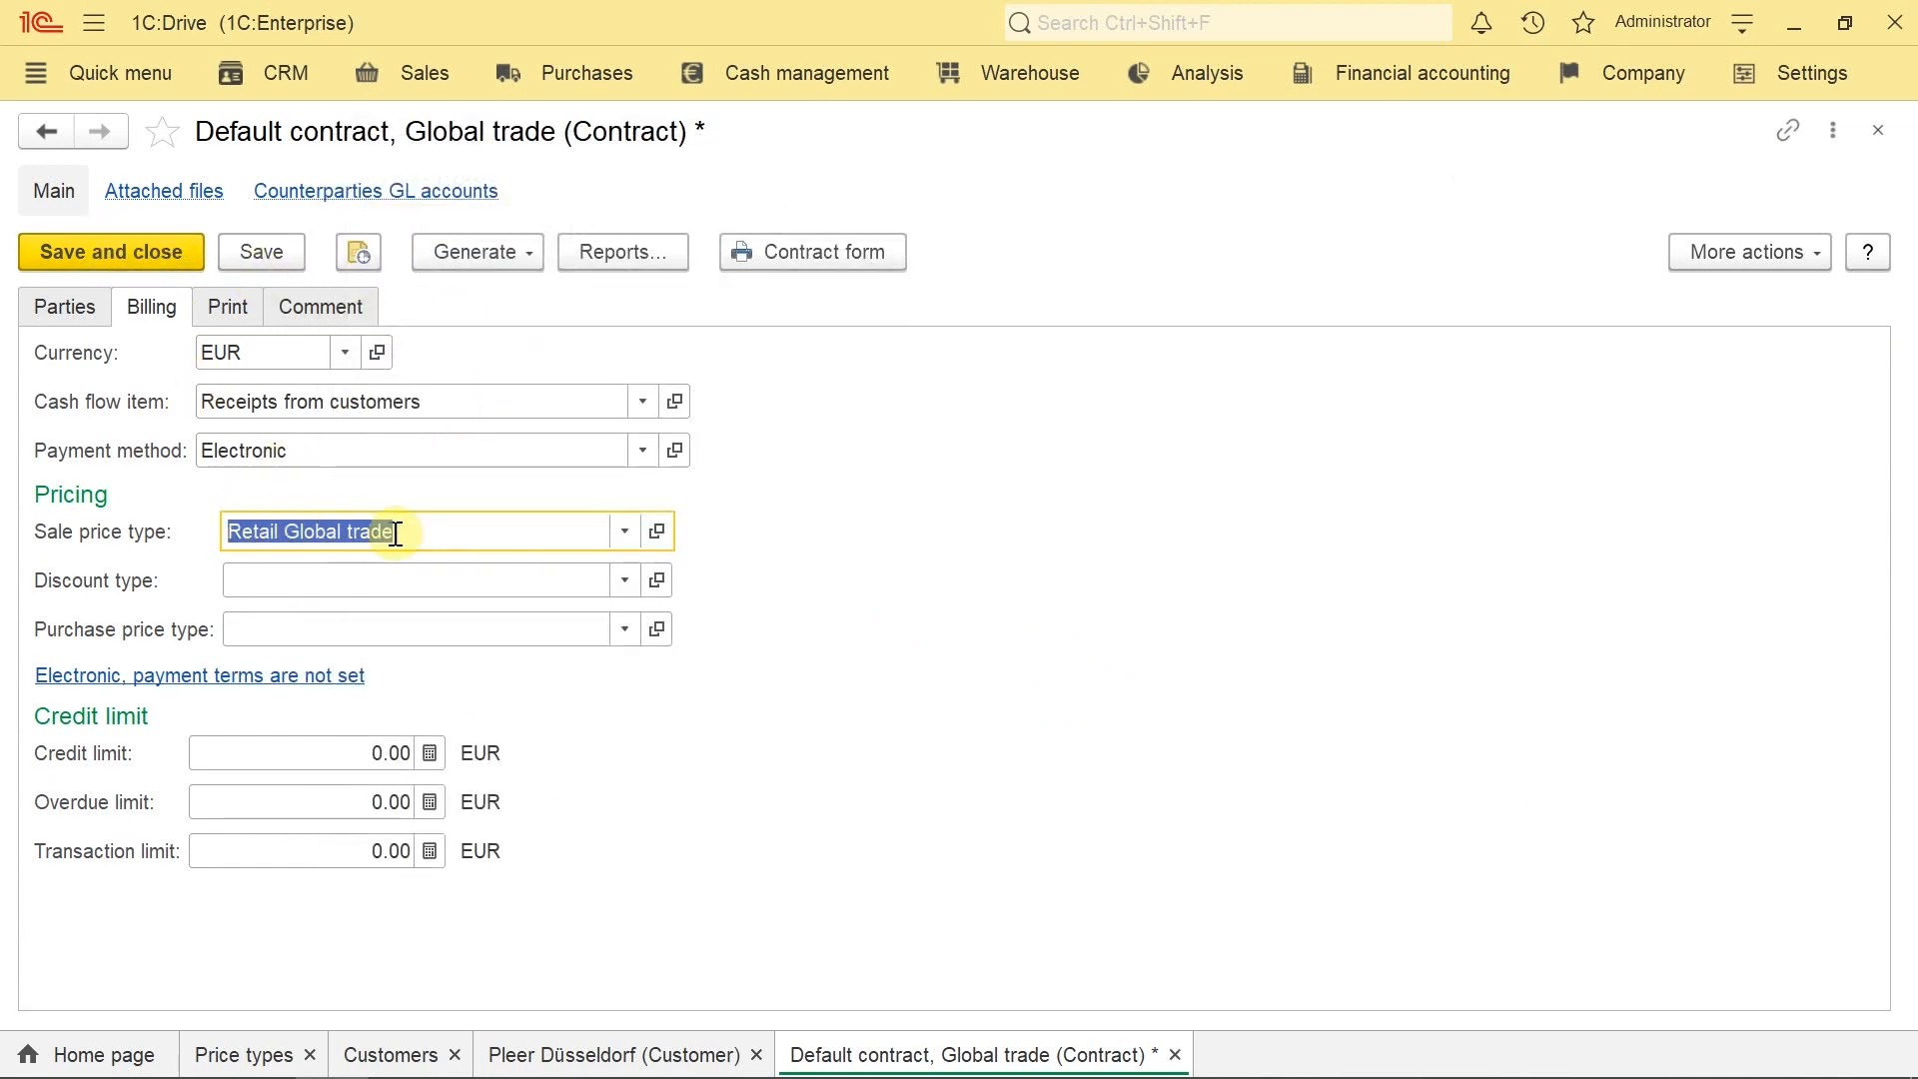
{"action": "left_click", "coordinate": [140, 258]}
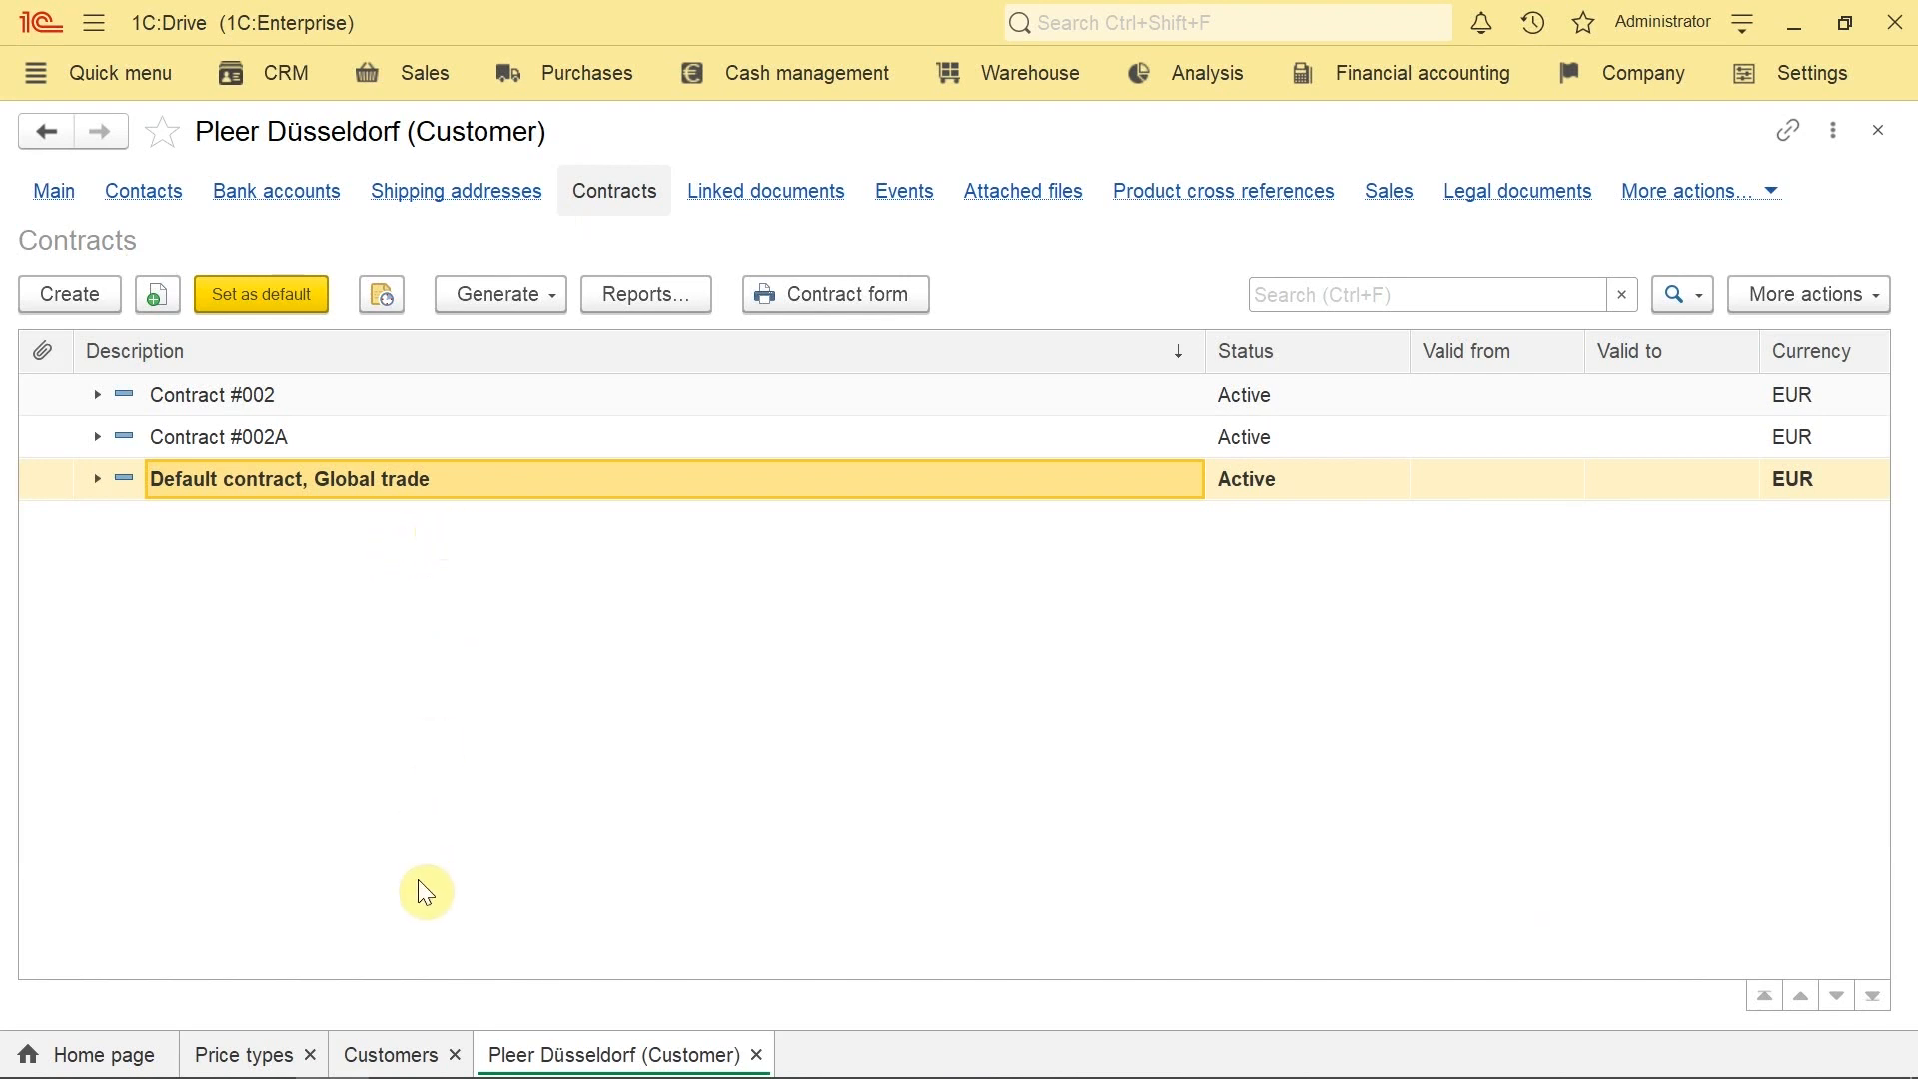
{"action": "key", "text": "ctrl+F4"}
{"action": "key", "text": "ctrl+F4"}
{"action": "key", "text": "ctrl+F4"}
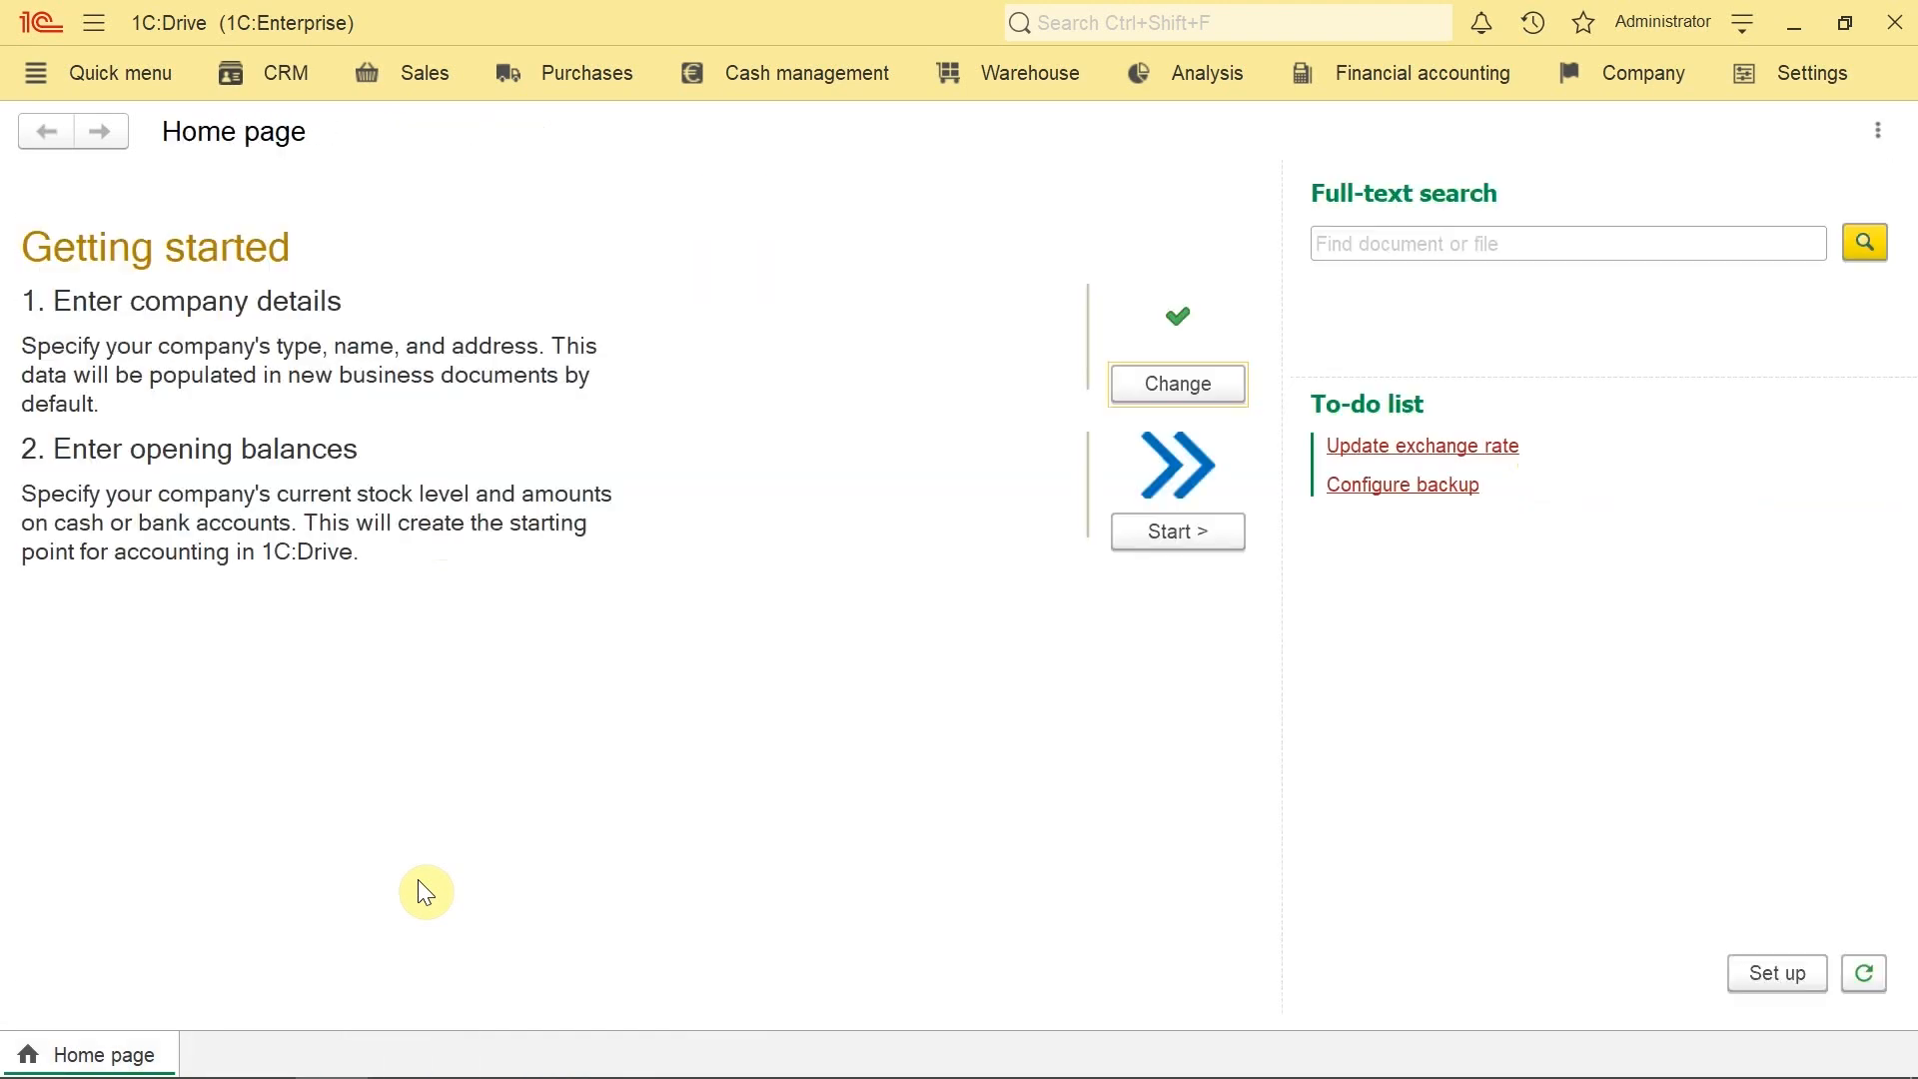
Step: Find Paints with batches in the sales product catalog by searching for paint, and create a sales order from it
{"action": "left_click", "coordinate": [429, 80]}
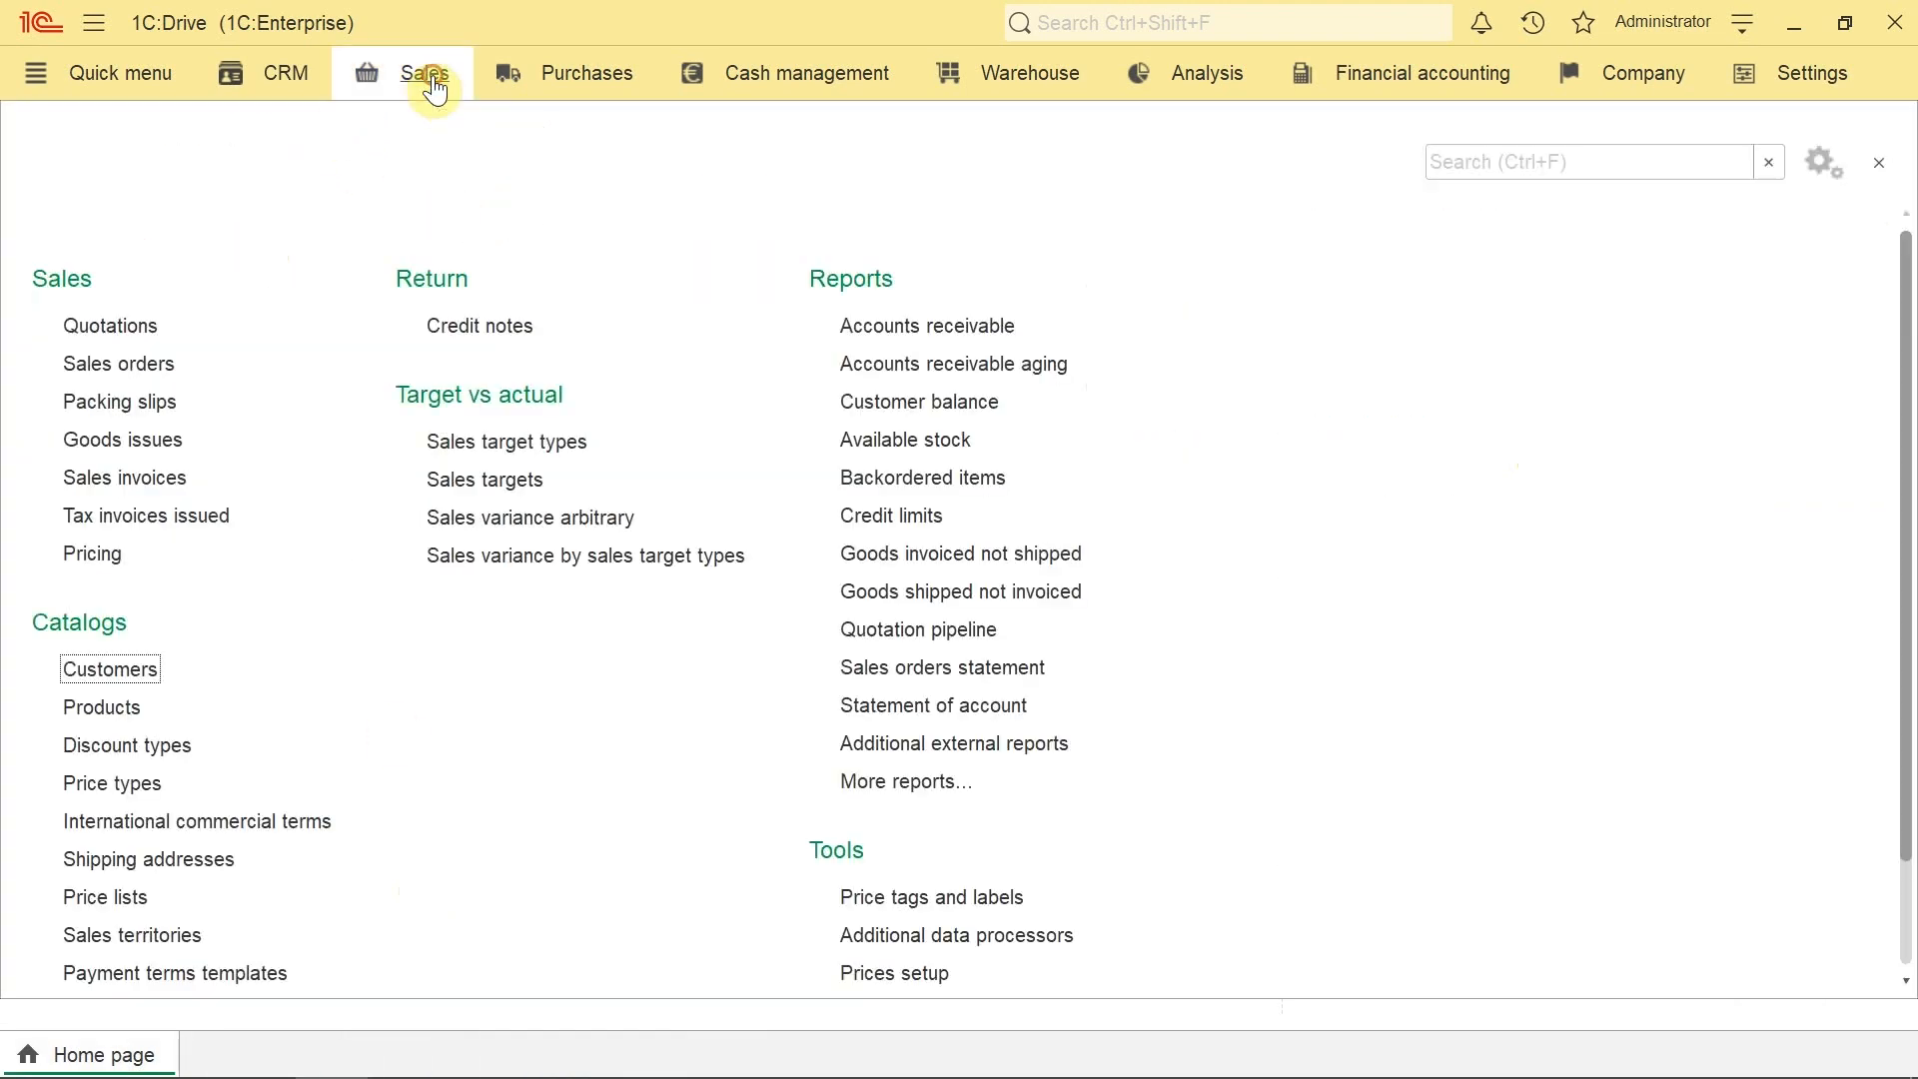
{"action": "left_click", "coordinate": [128, 715]}
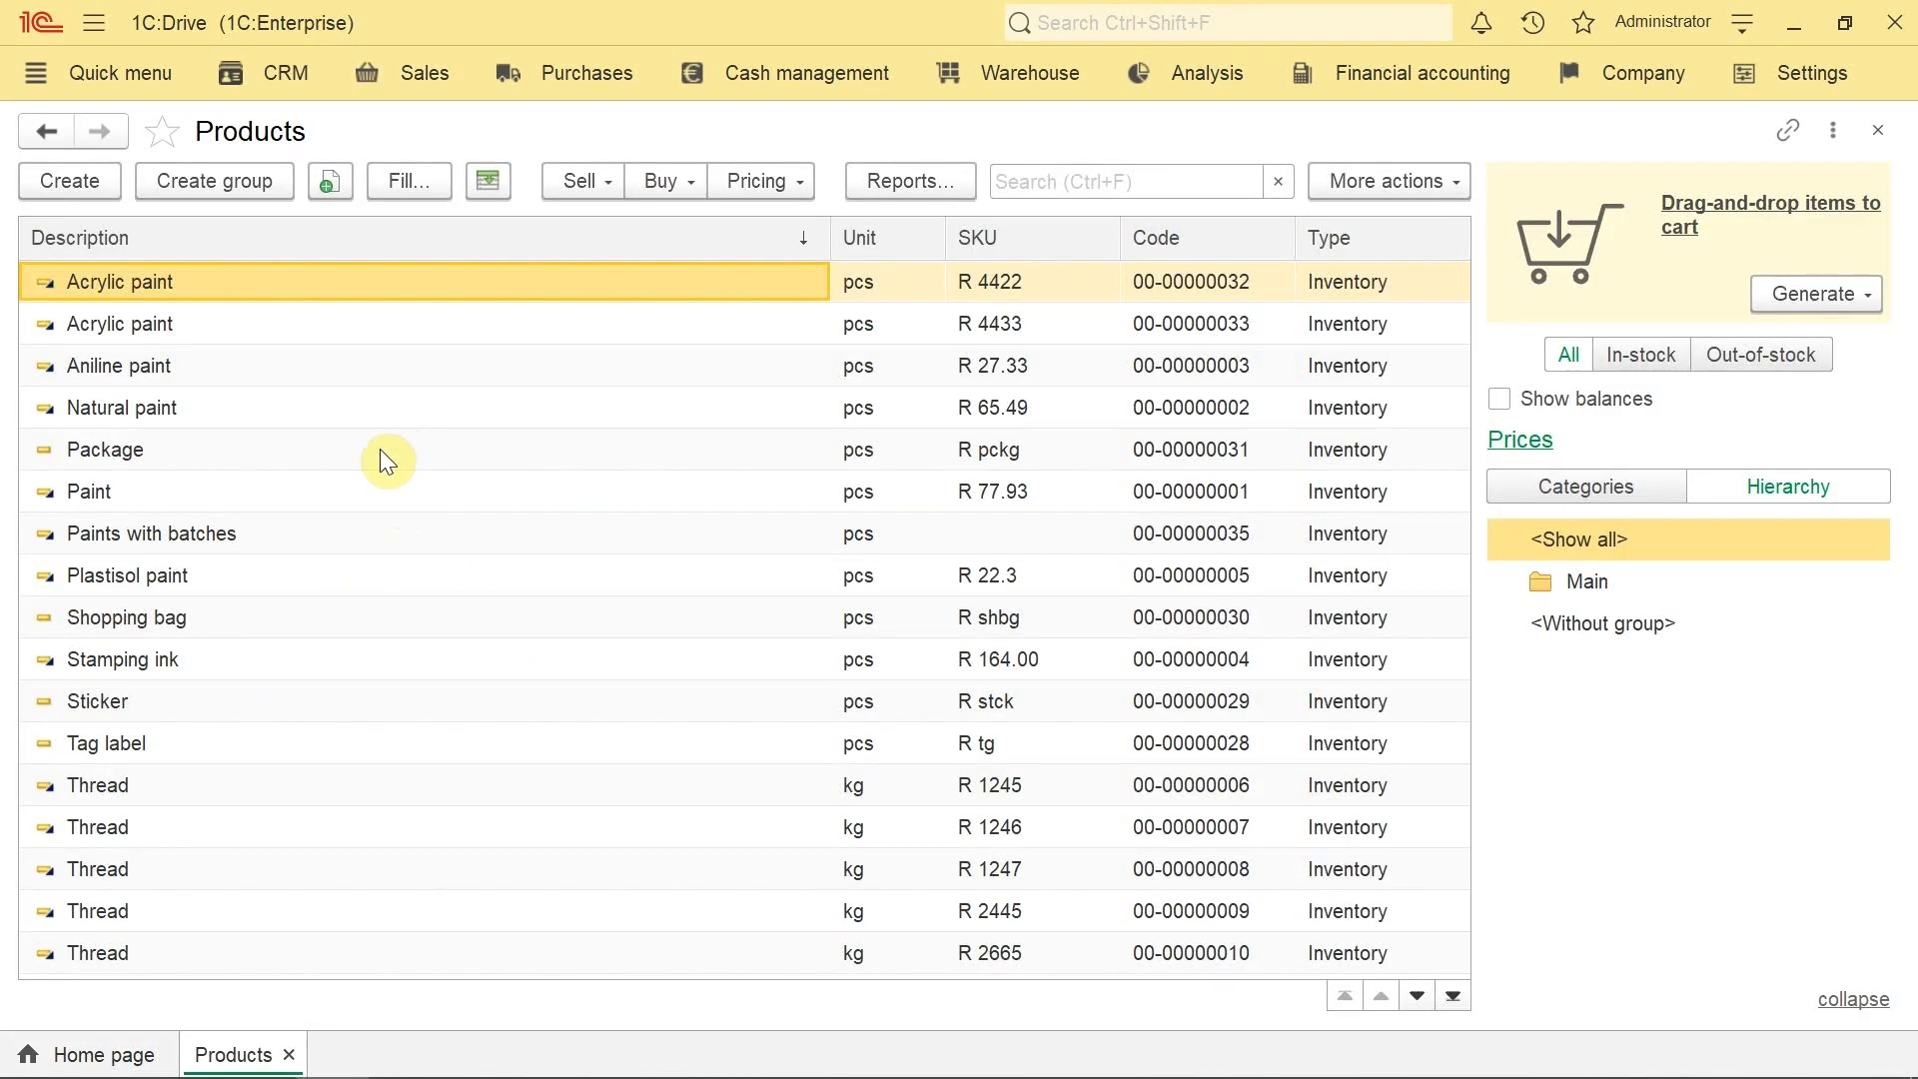
{"action": "key", "text": "ctrl+f"}
{"action": "type", "text": "paint"}
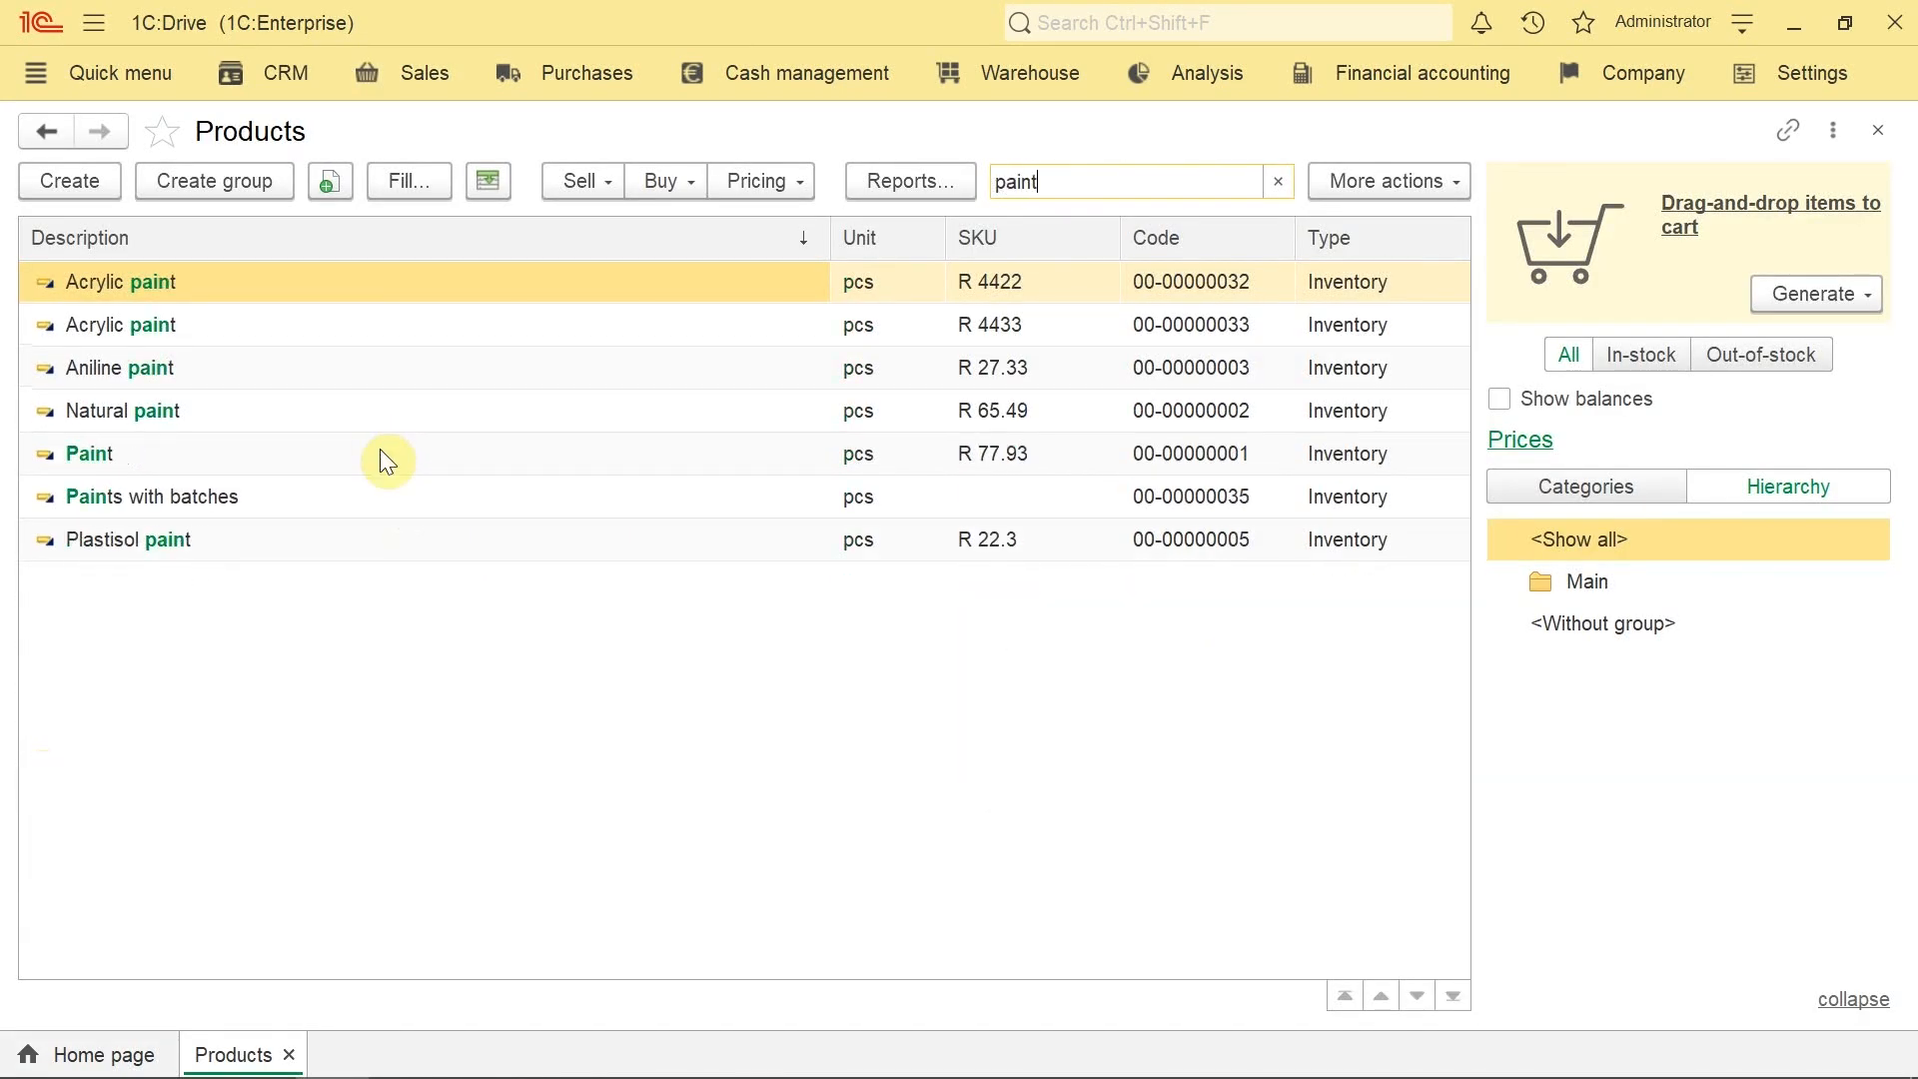
{"action": "left_click", "coordinate": [206, 497]}
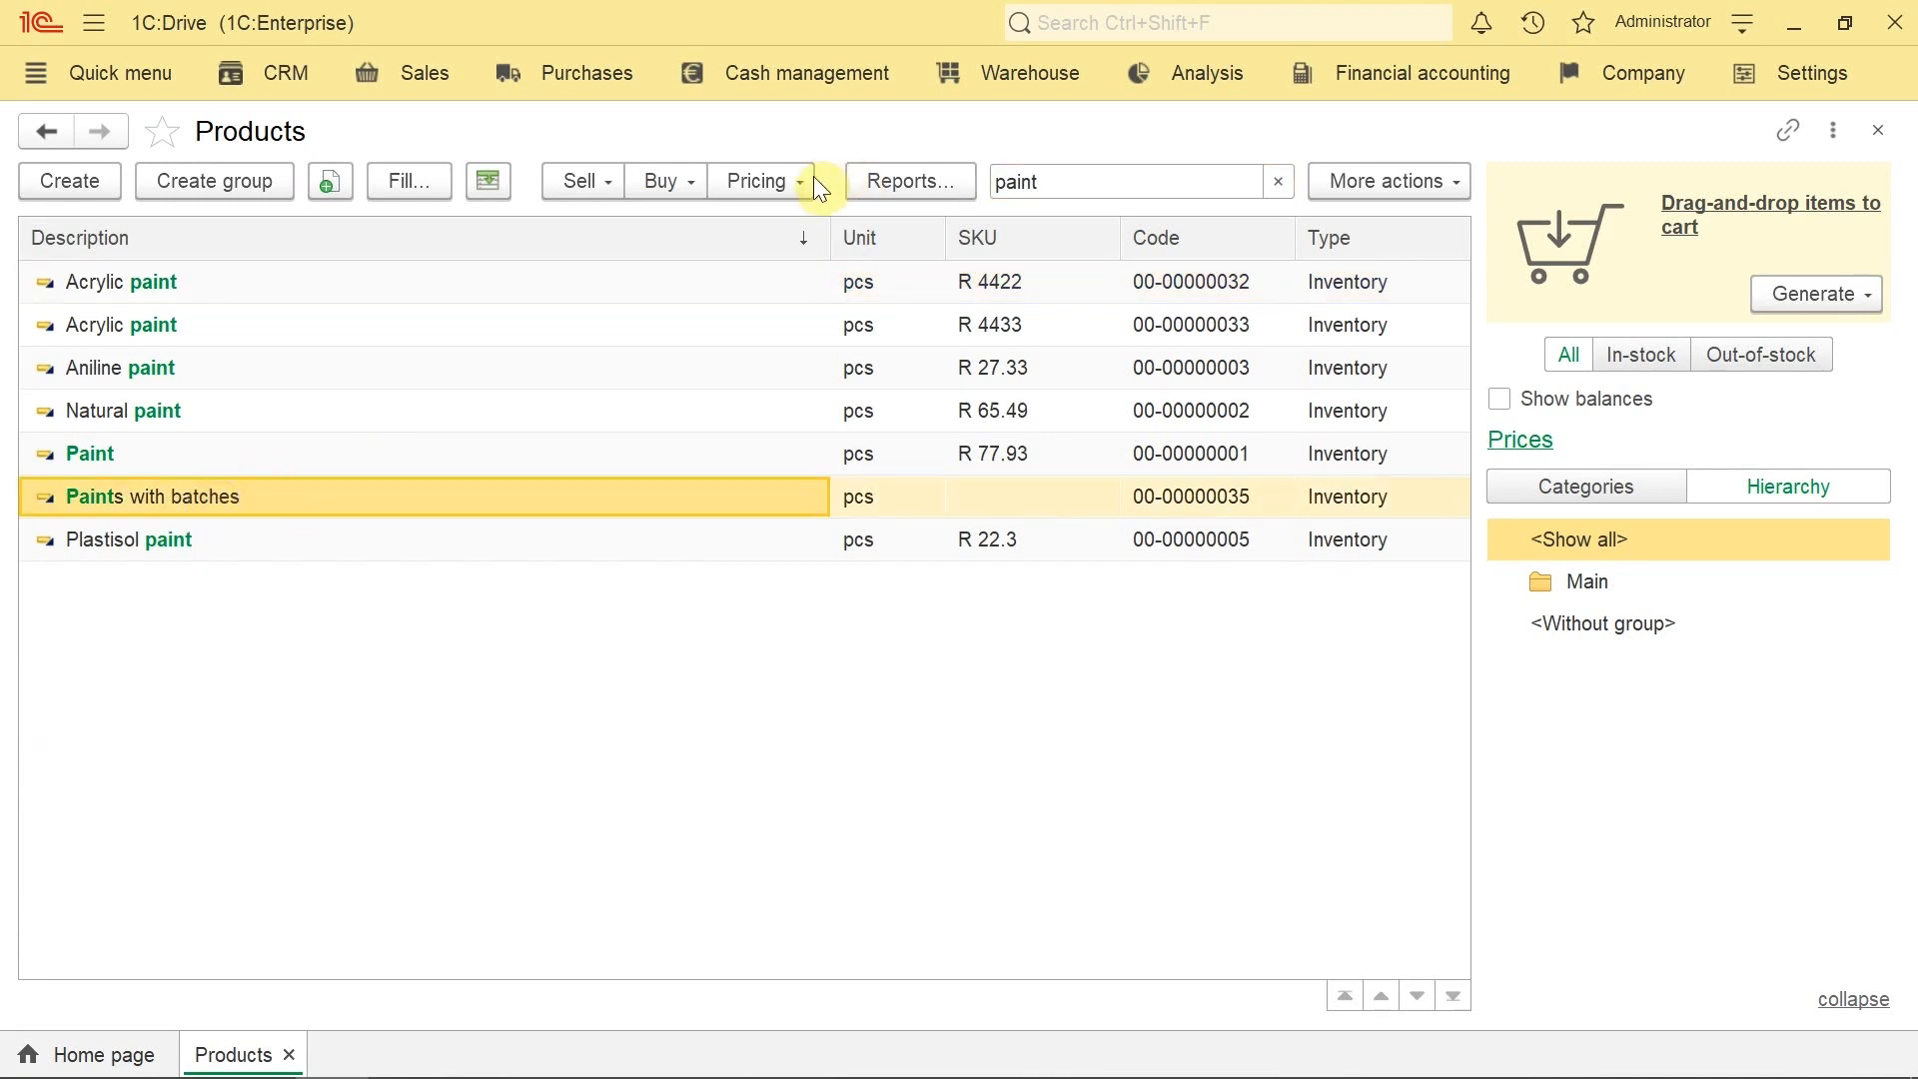
{"action": "left_click", "coordinate": [587, 196]}
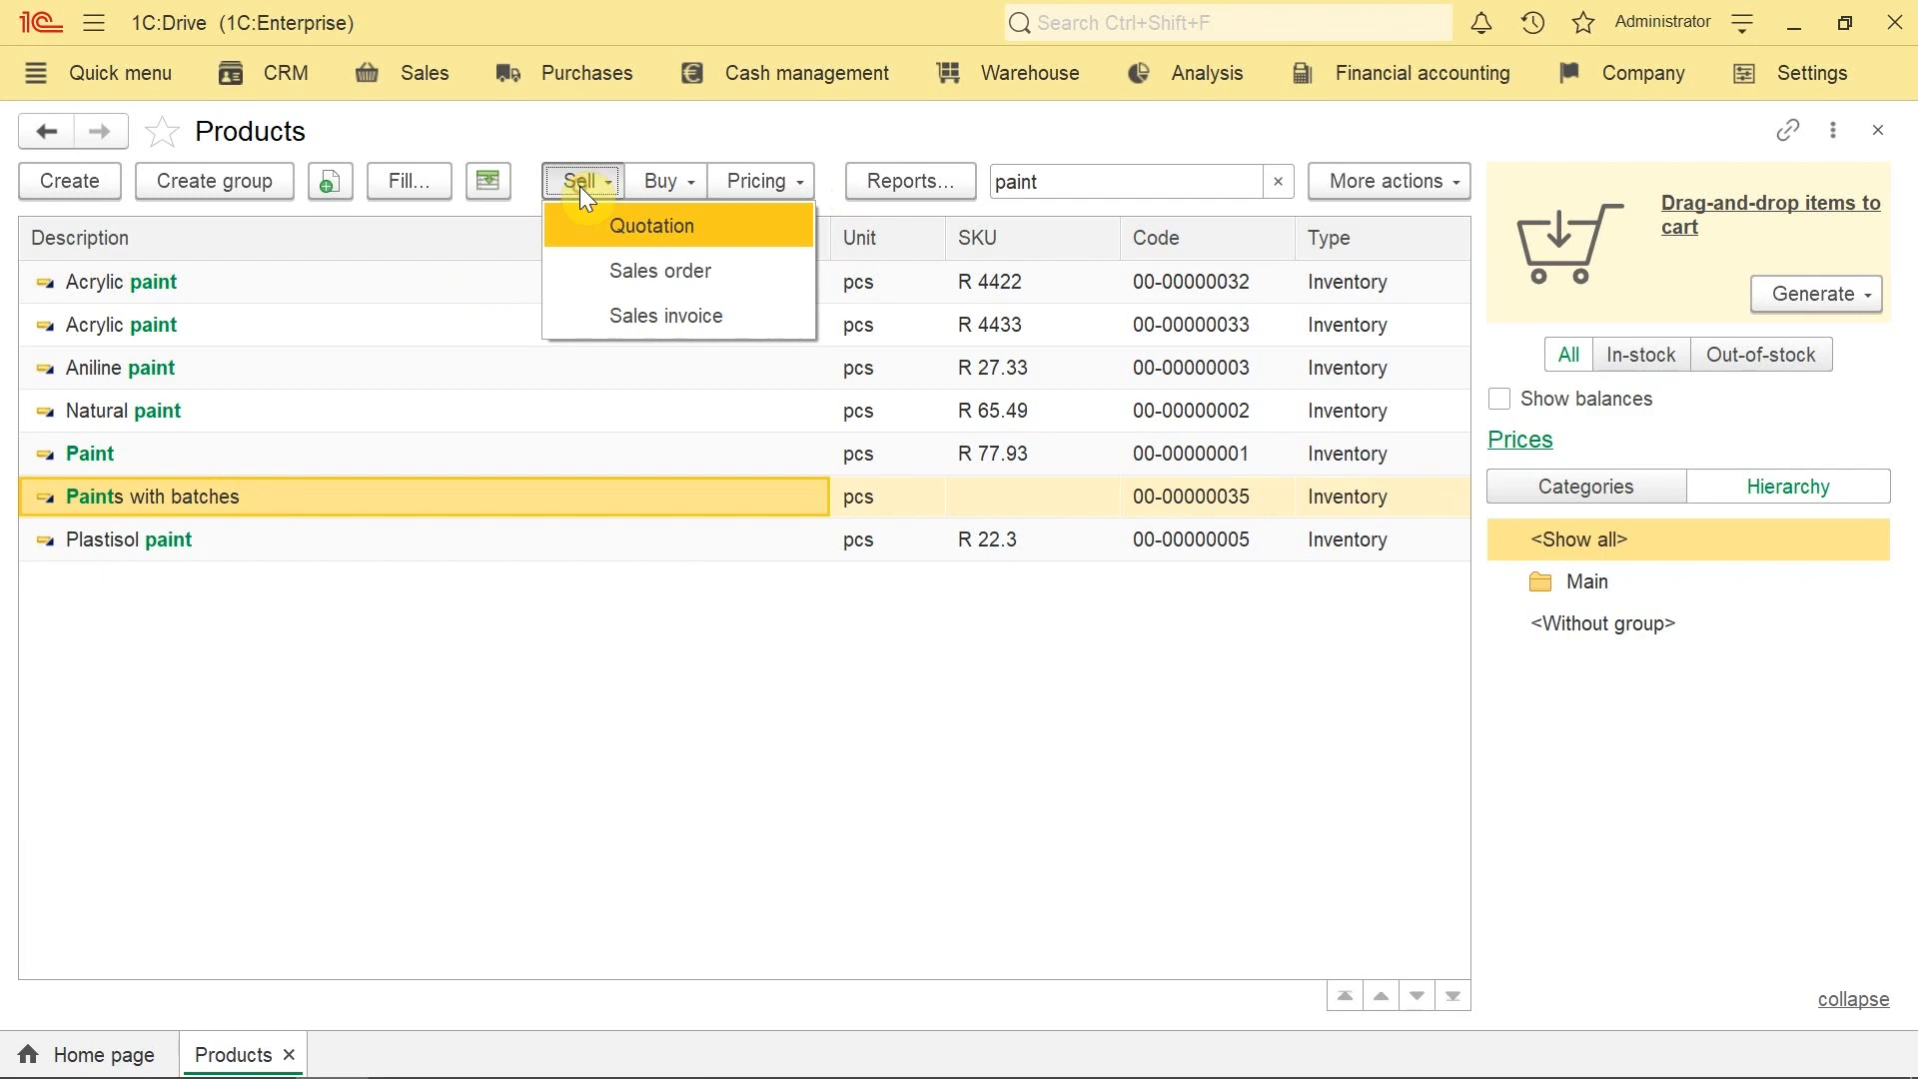
{"action": "left_click", "coordinate": [612, 270]}
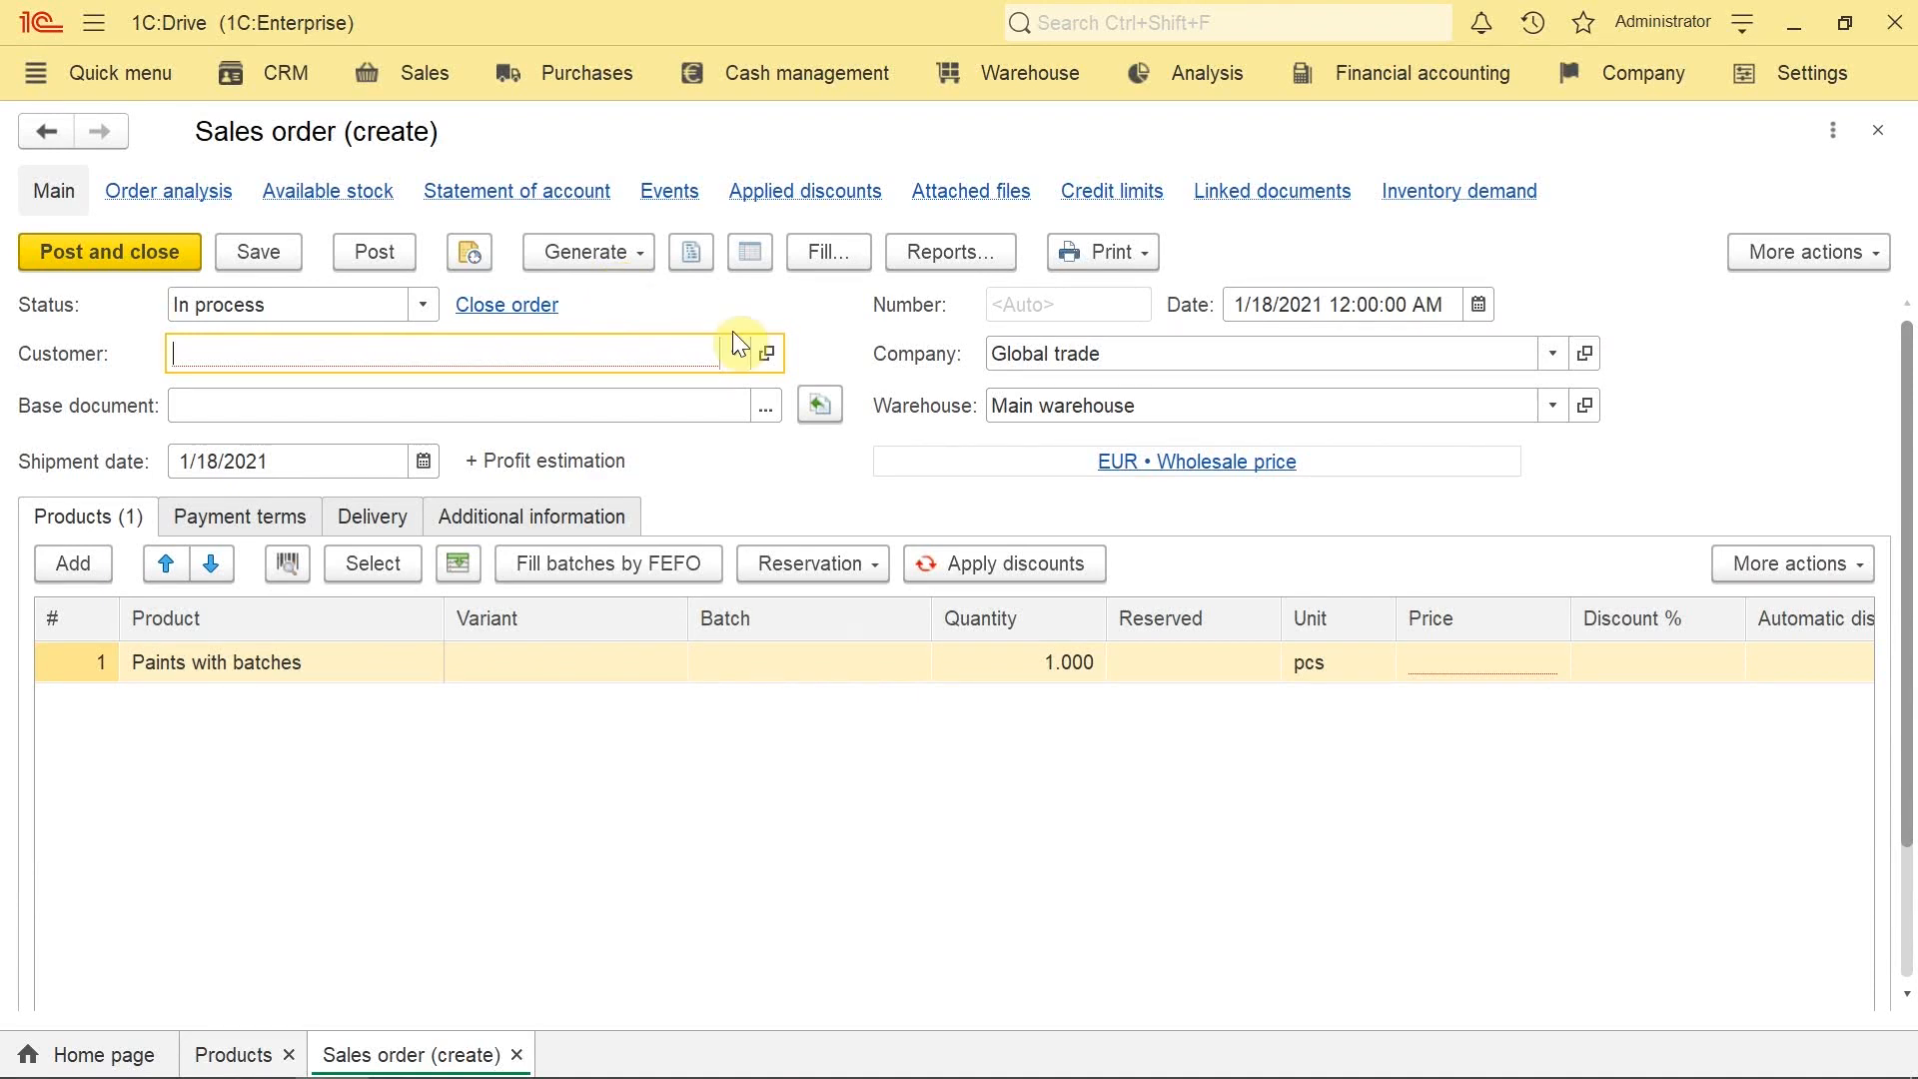
Step: Set the order's customer to Pleer Düsseldorf, recalculate the document according to the contract, and check the product's price and price type
{"action": "type", "text": "Pl"}
{"action": "key", "text": "Return"}
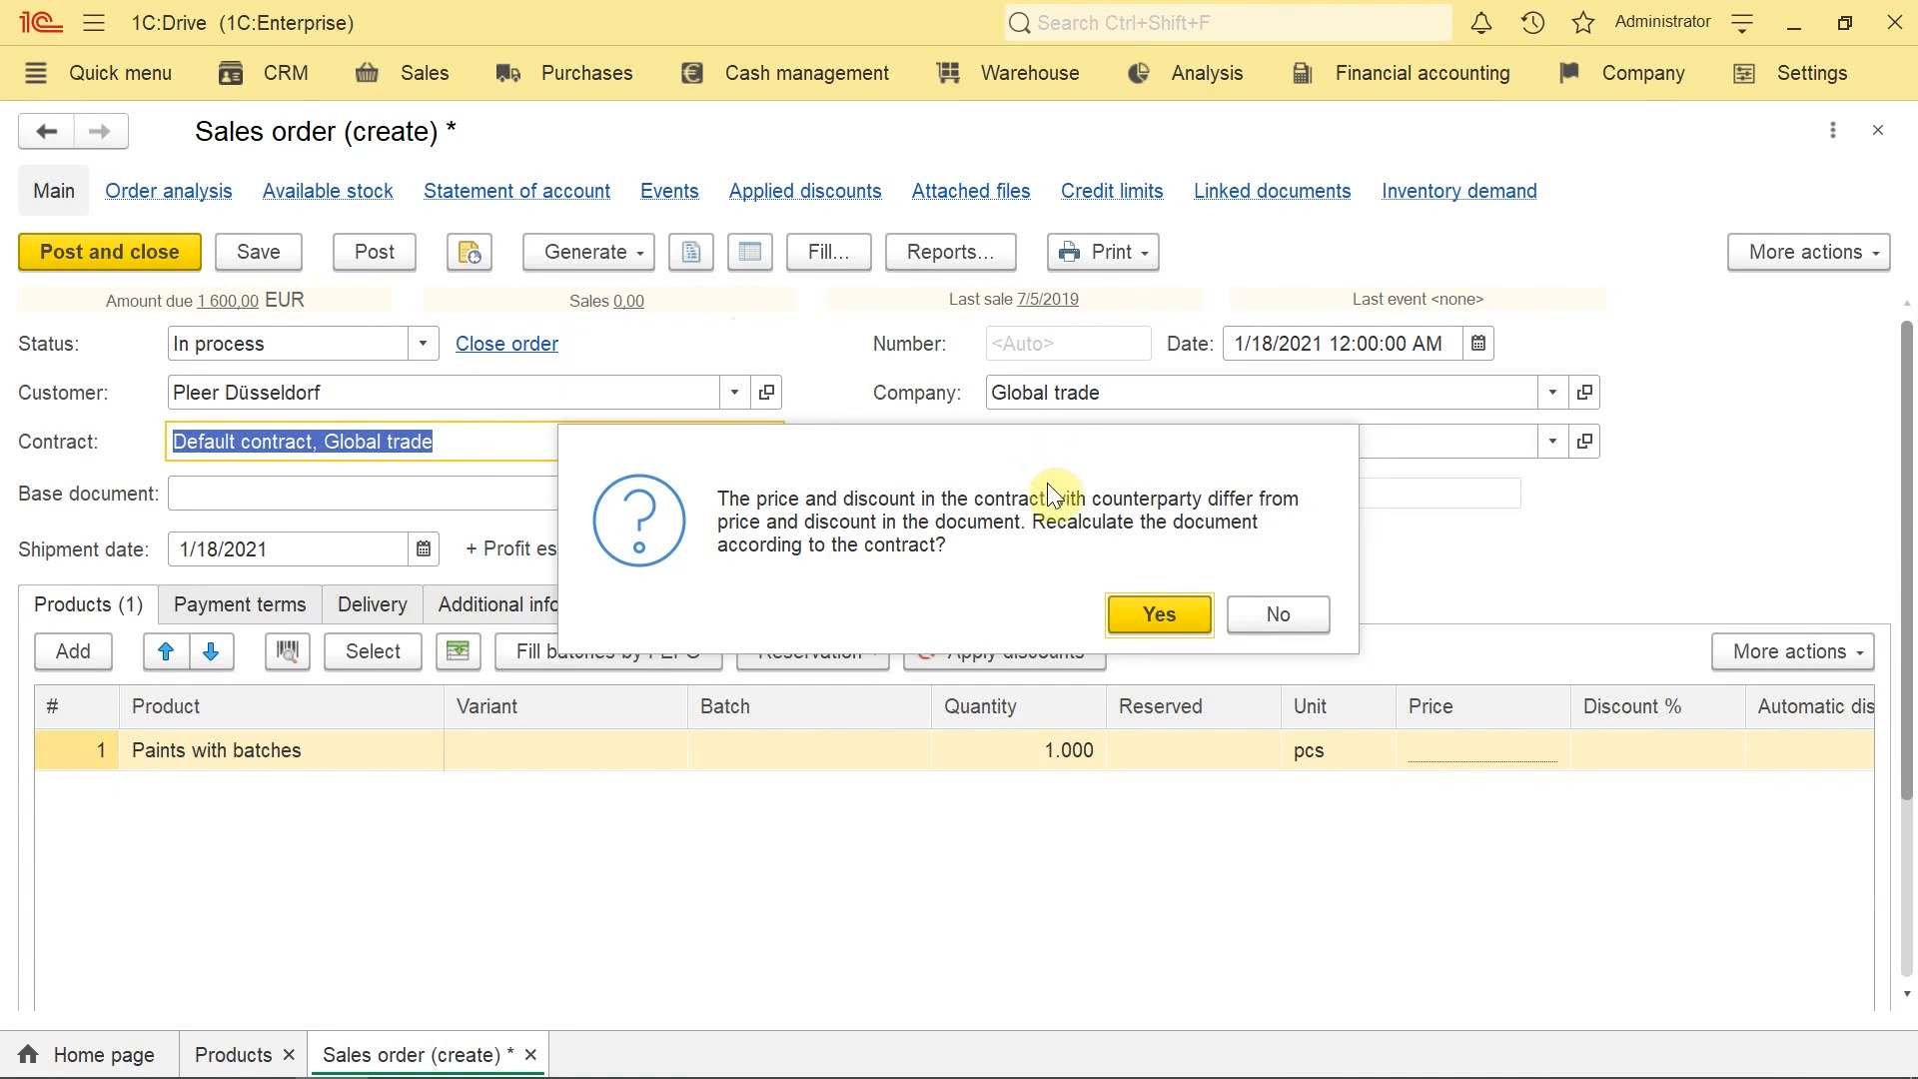
{"action": "left_click", "coordinate": [1140, 611]}
{"action": "scroll", "coordinate": [1131, 607], "scroll_direction": "down", "scroll_amount": 3}
{"action": "left_click", "coordinate": [1432, 492]}
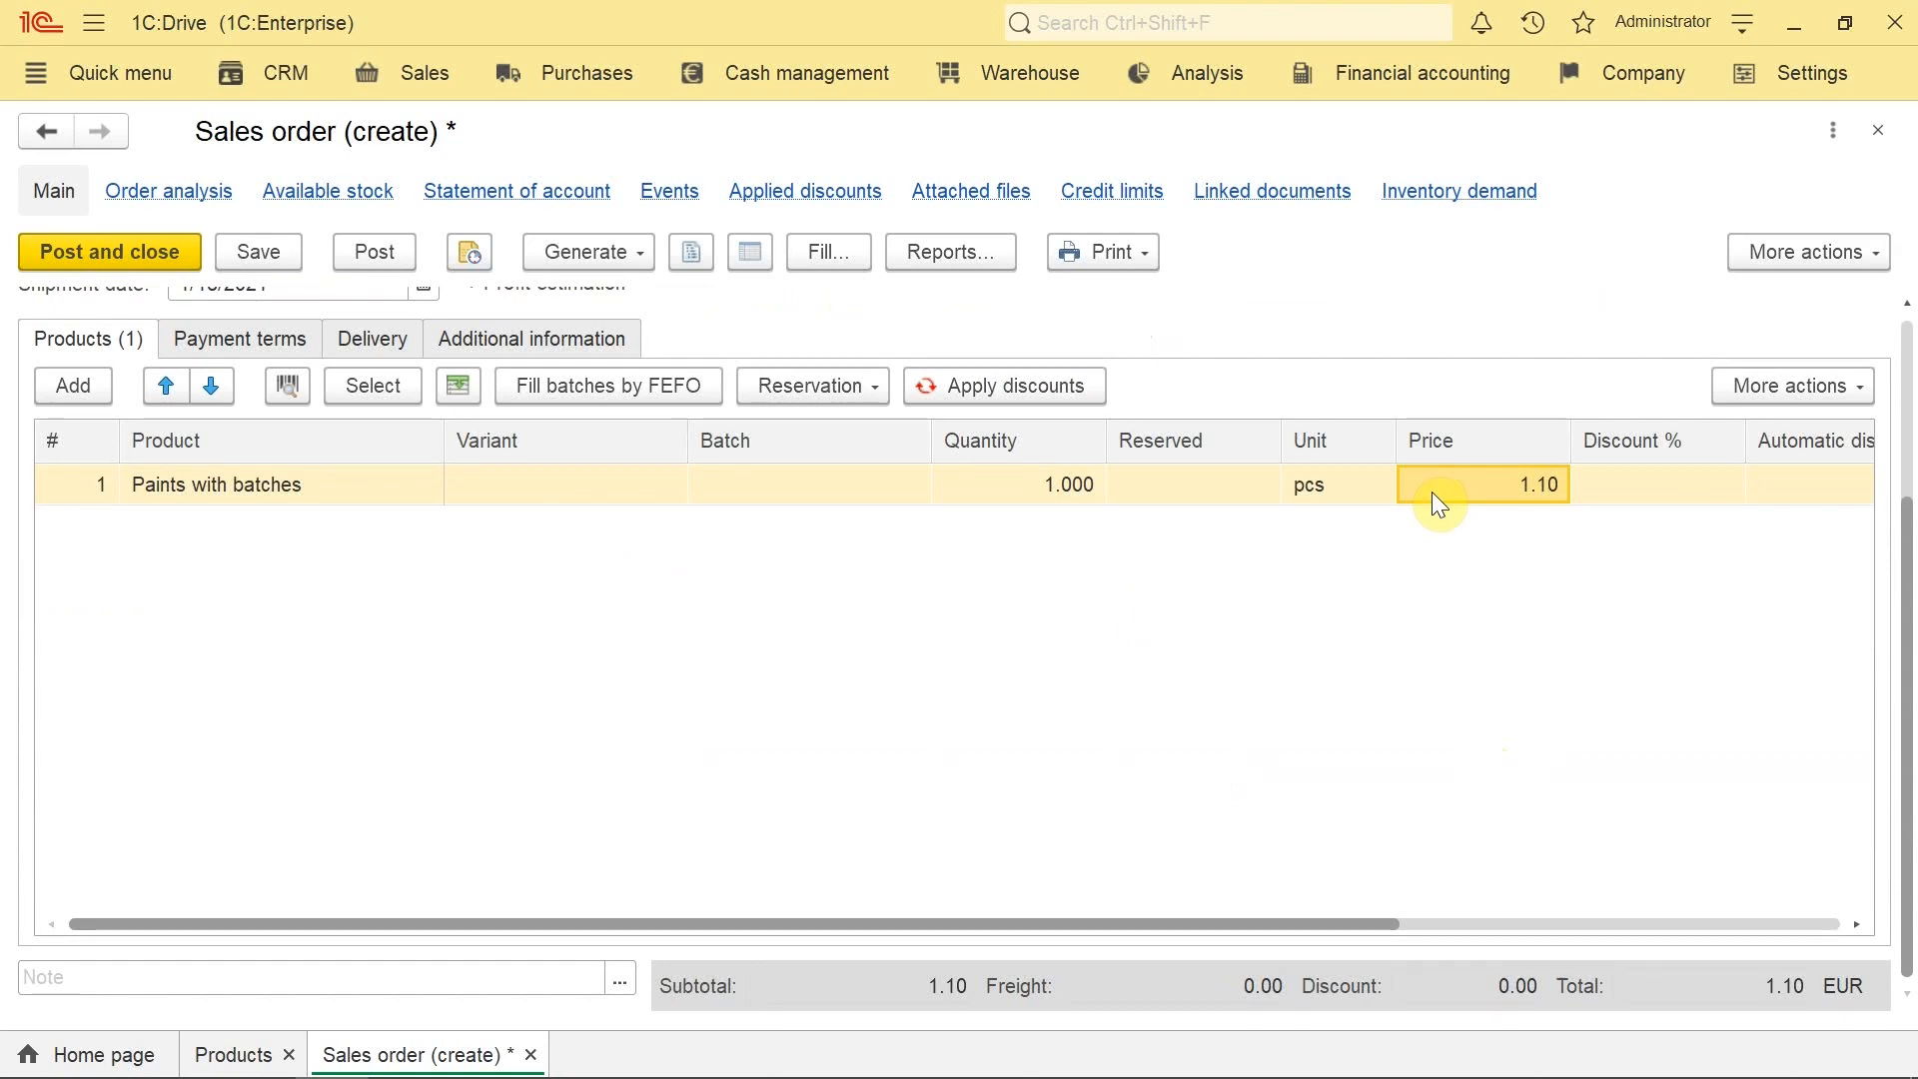
{"action": "scroll", "coordinate": [1432, 493], "scroll_direction": "up", "scroll_amount": 3}
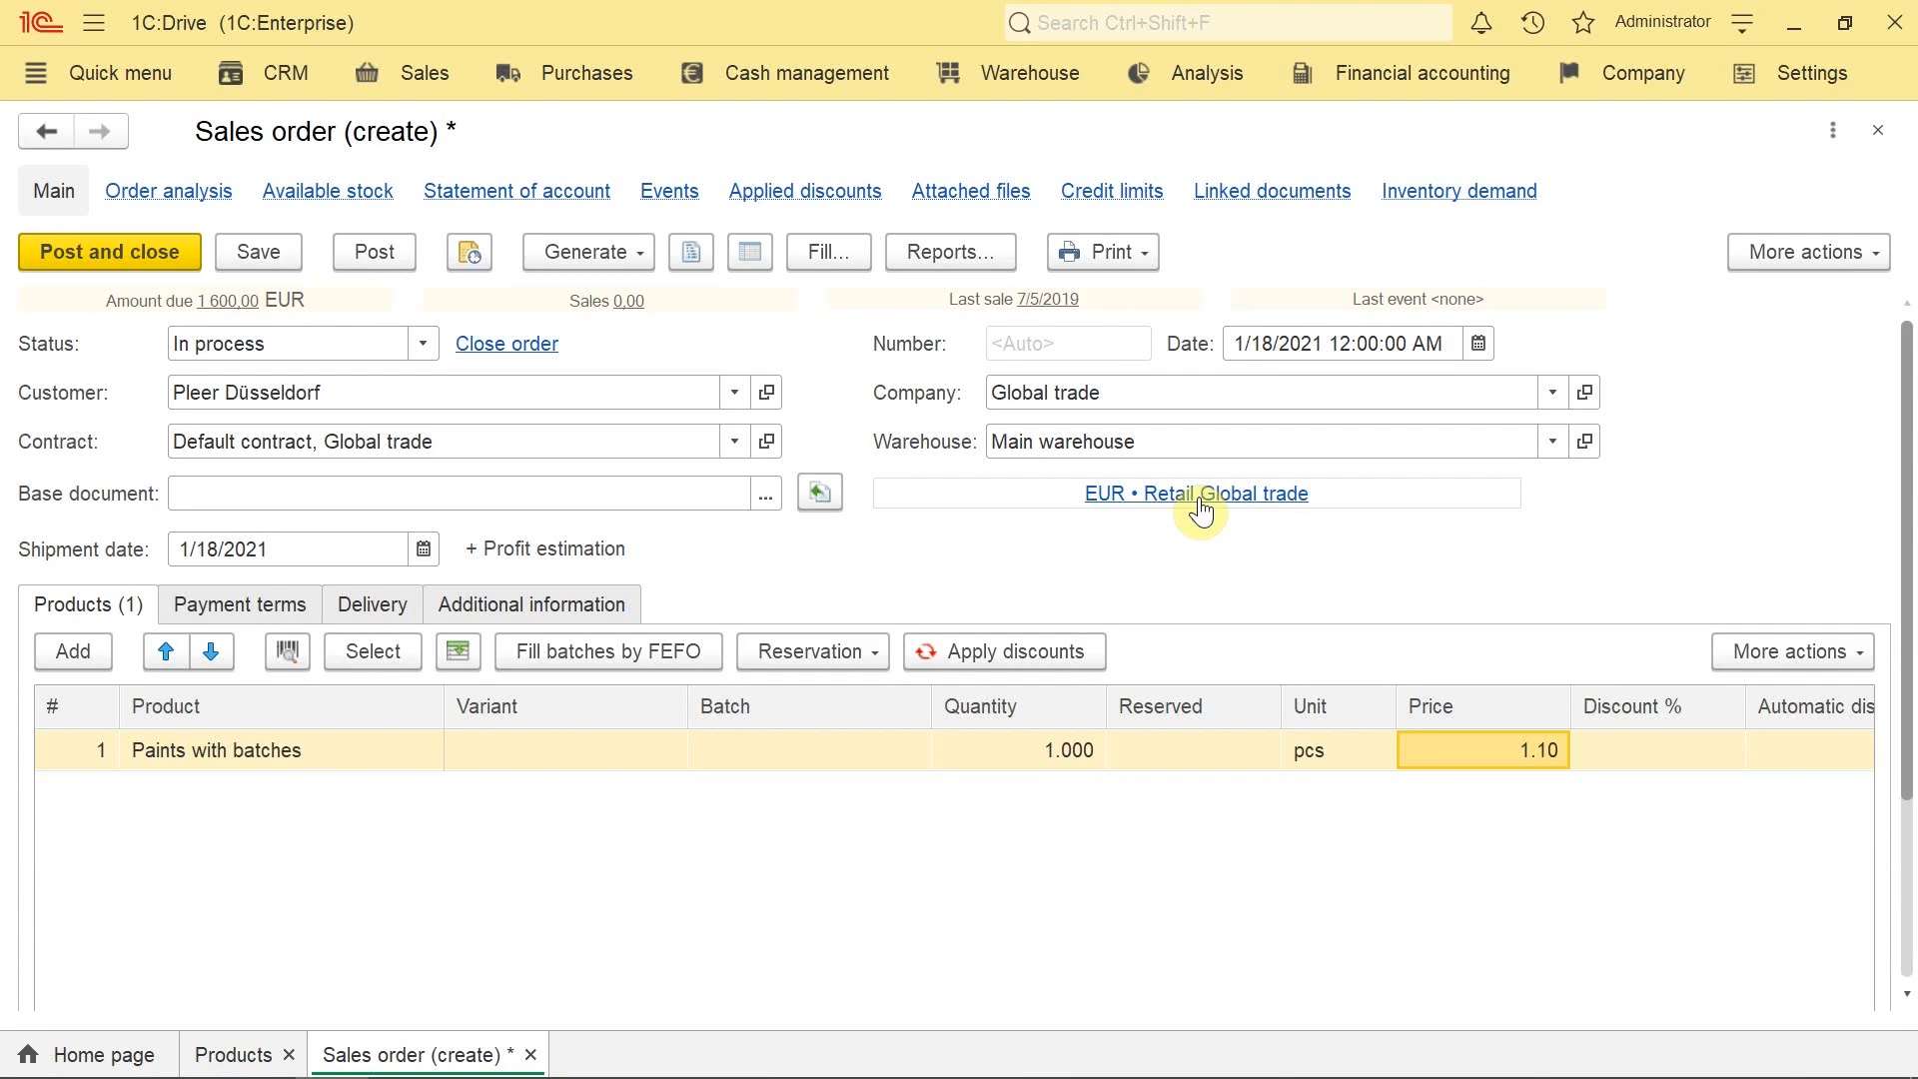
Step: Assign Main department to the sales order and post it
{"action": "left_click", "coordinate": [350, 255]}
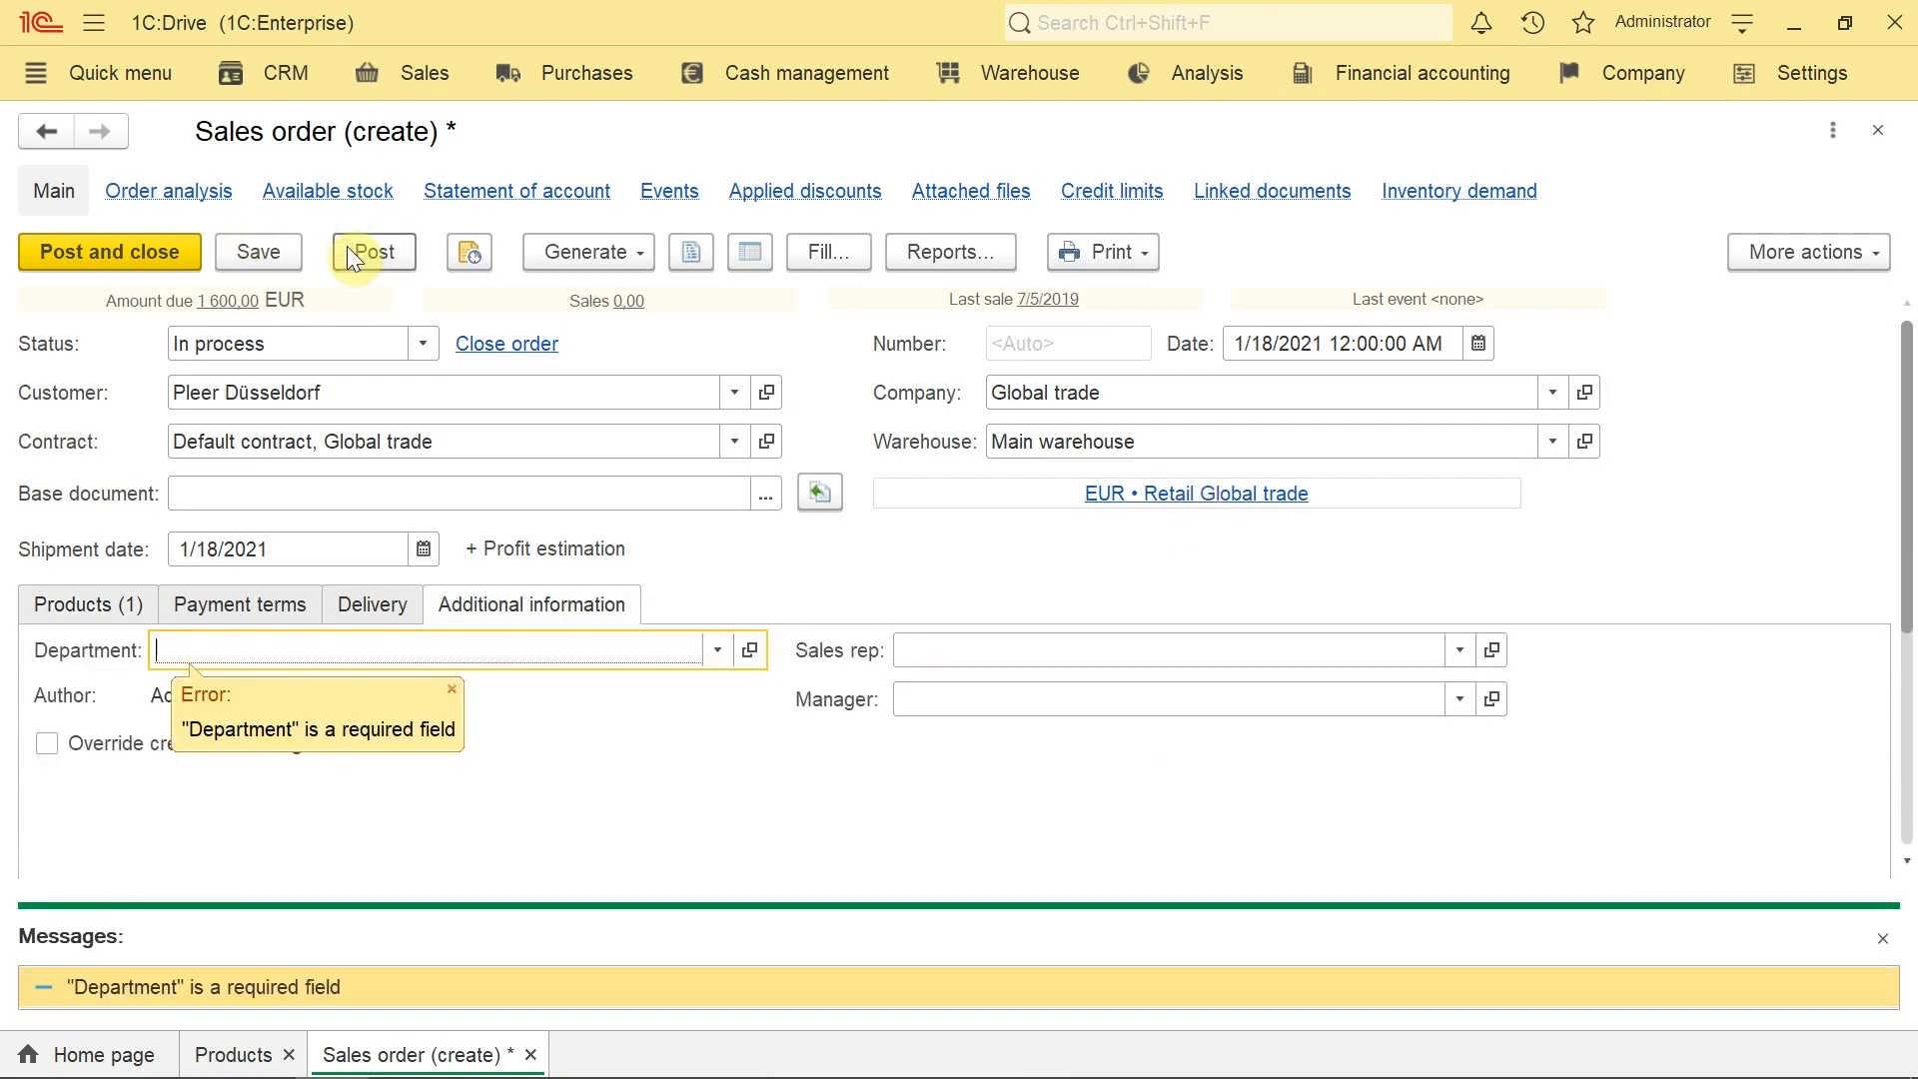
{"action": "left_click", "coordinate": [716, 649]}
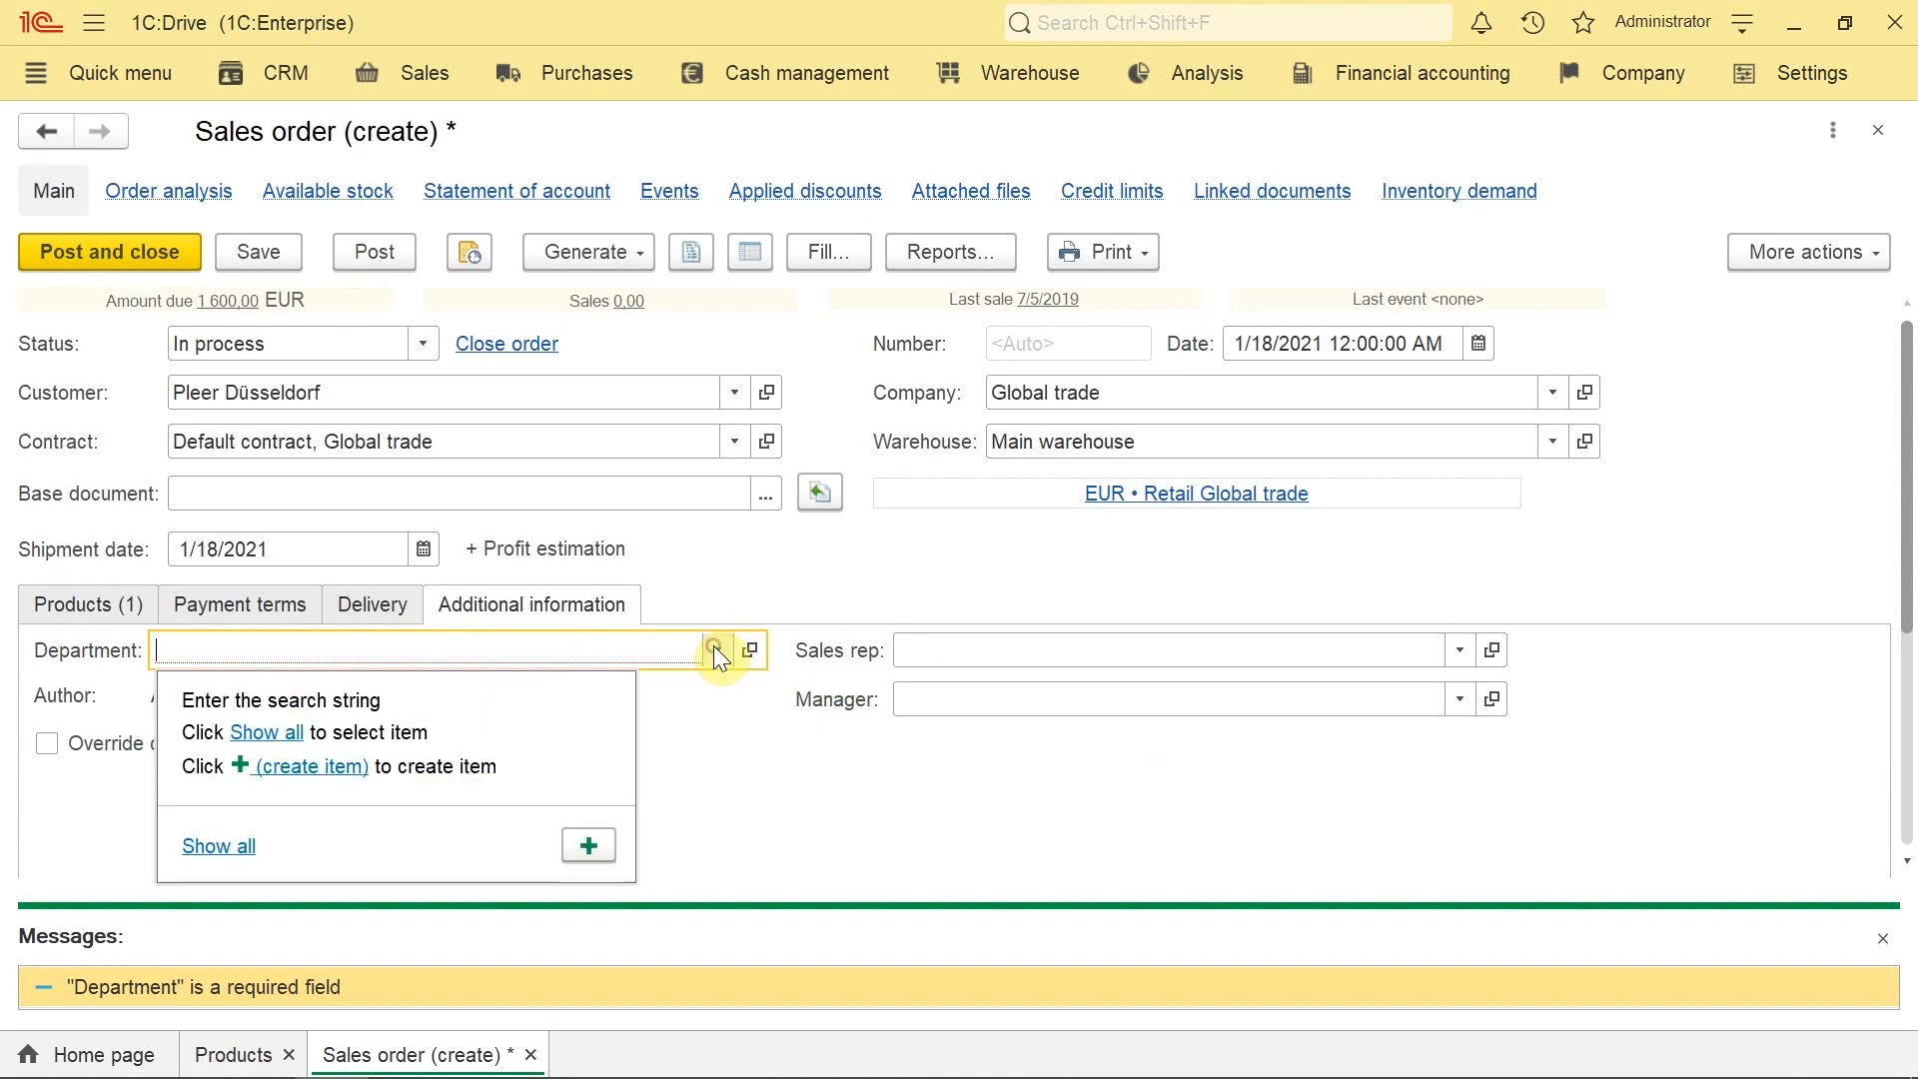
{"action": "left_click", "coordinate": [218, 846]}
{"action": "double_click", "coordinate": [471, 316]}
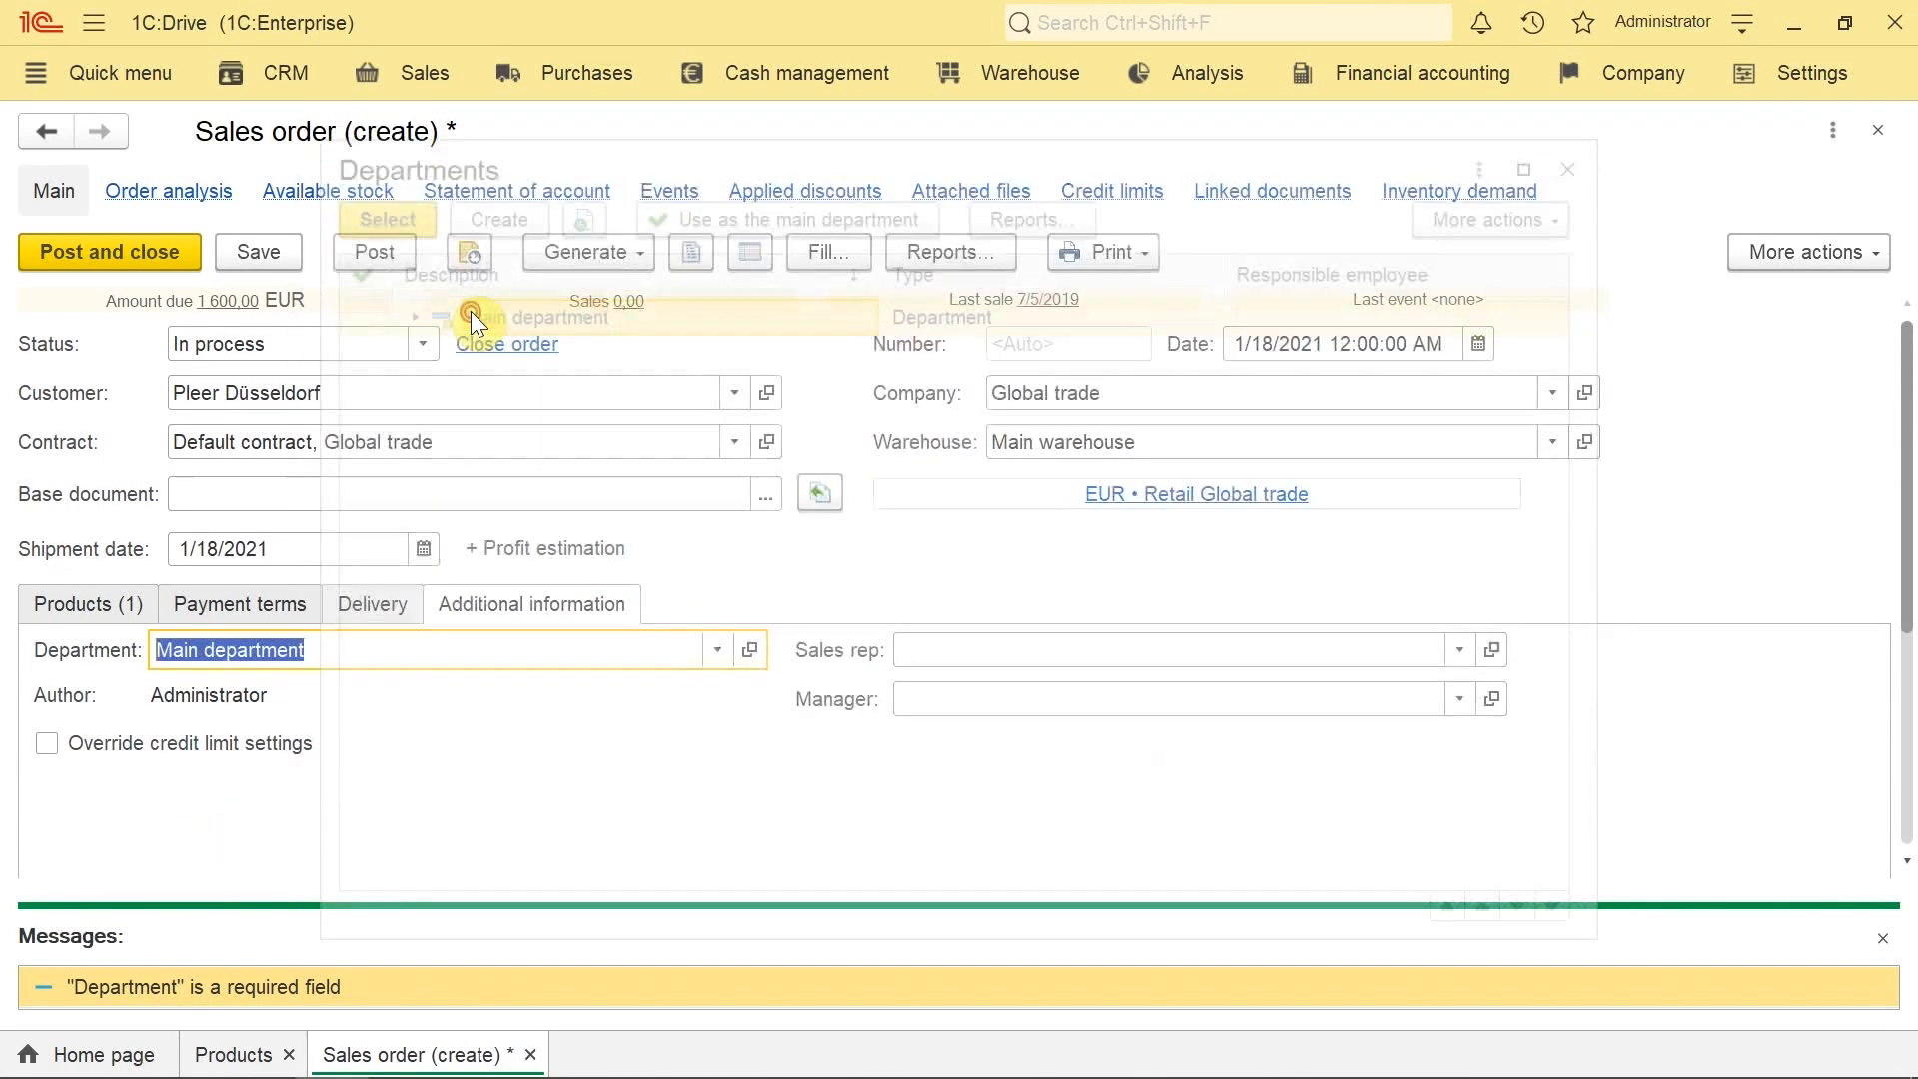
{"action": "left_click", "coordinate": [382, 261]}
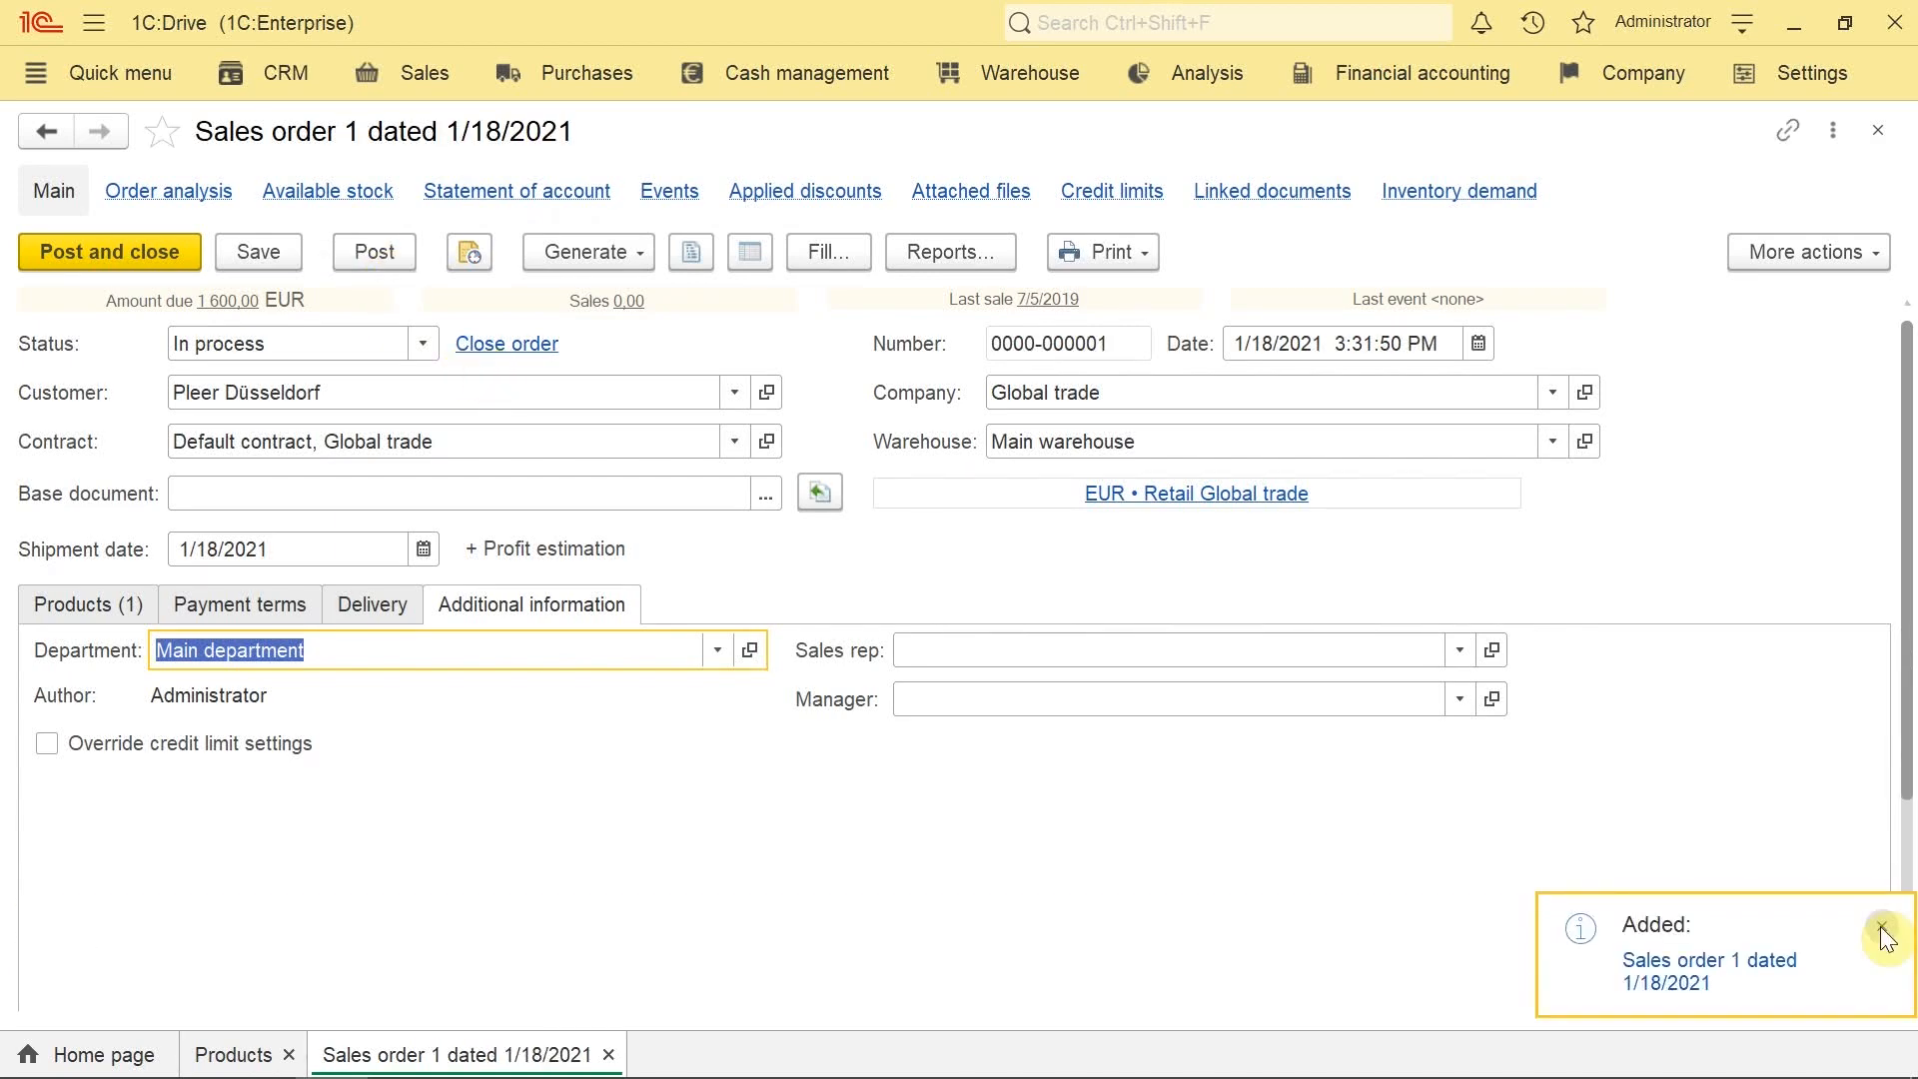
{"action": "left_click", "coordinate": [1883, 932]}
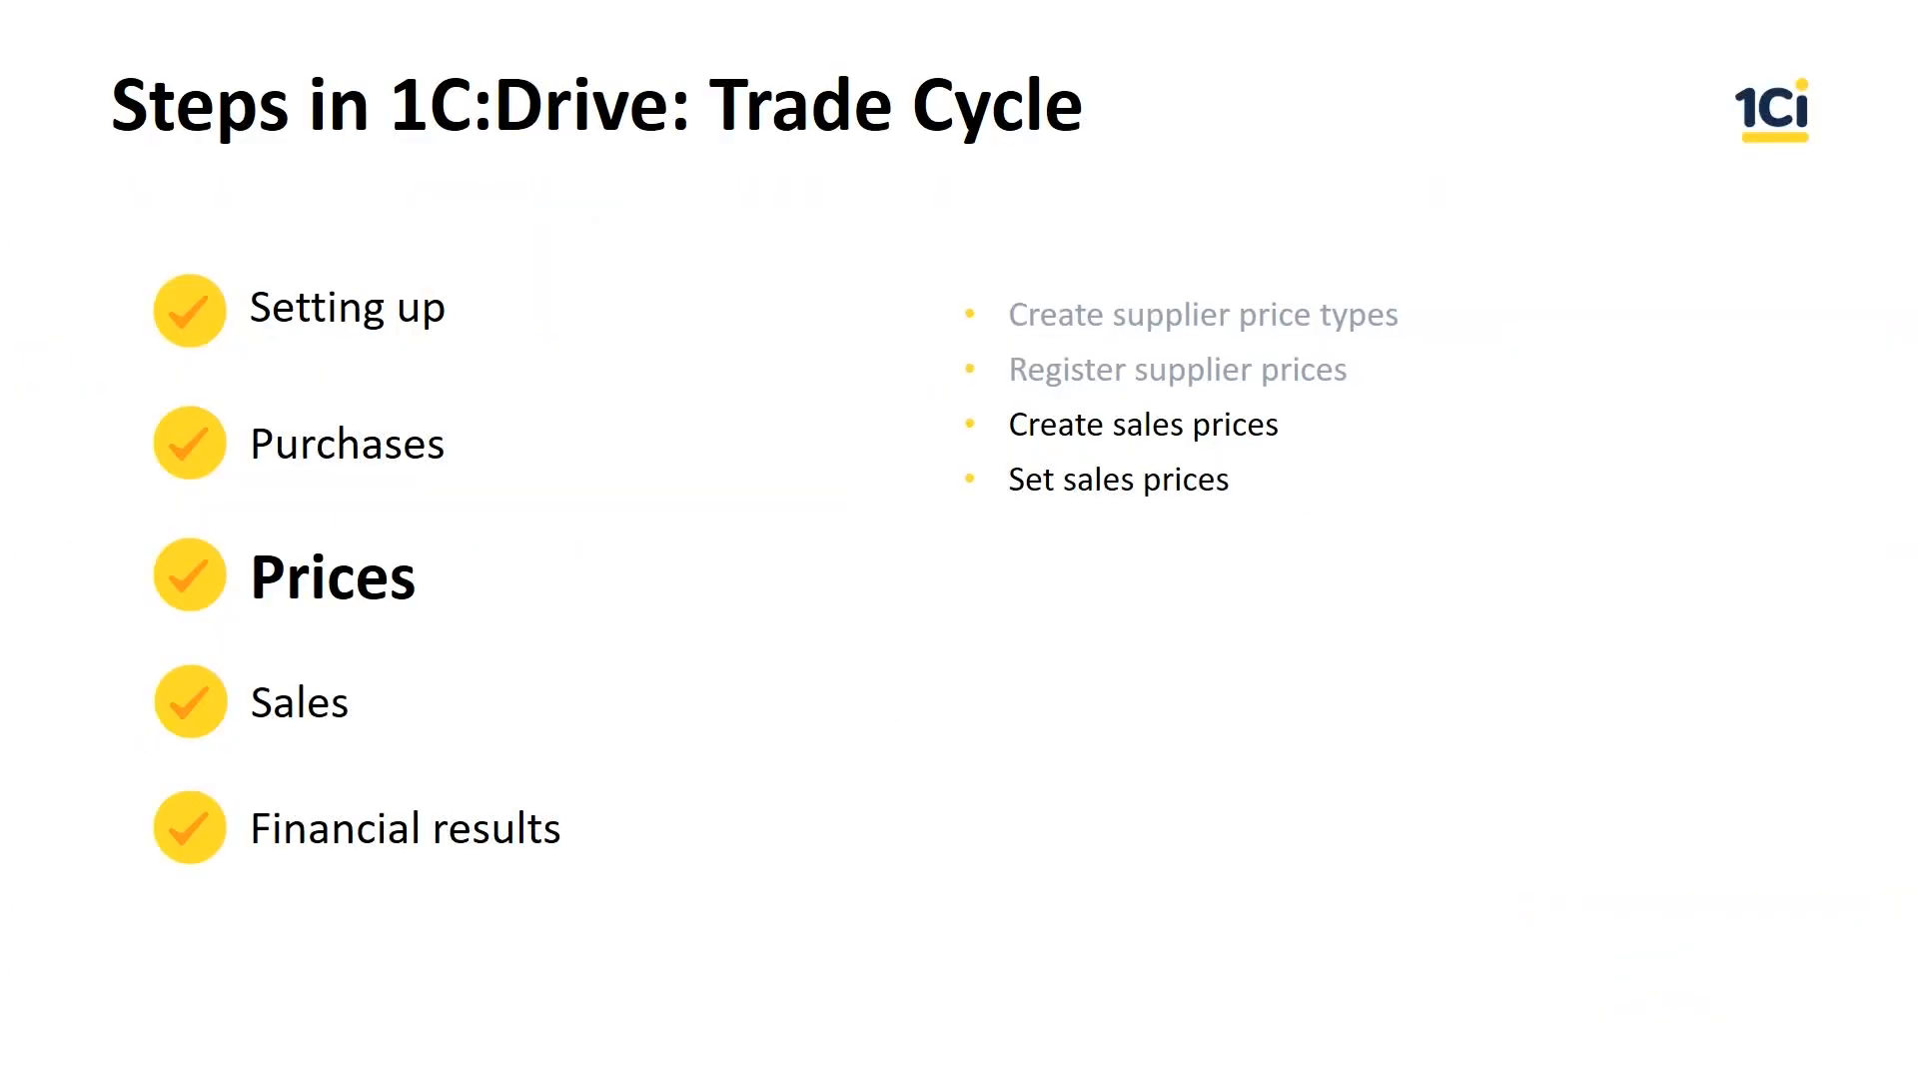
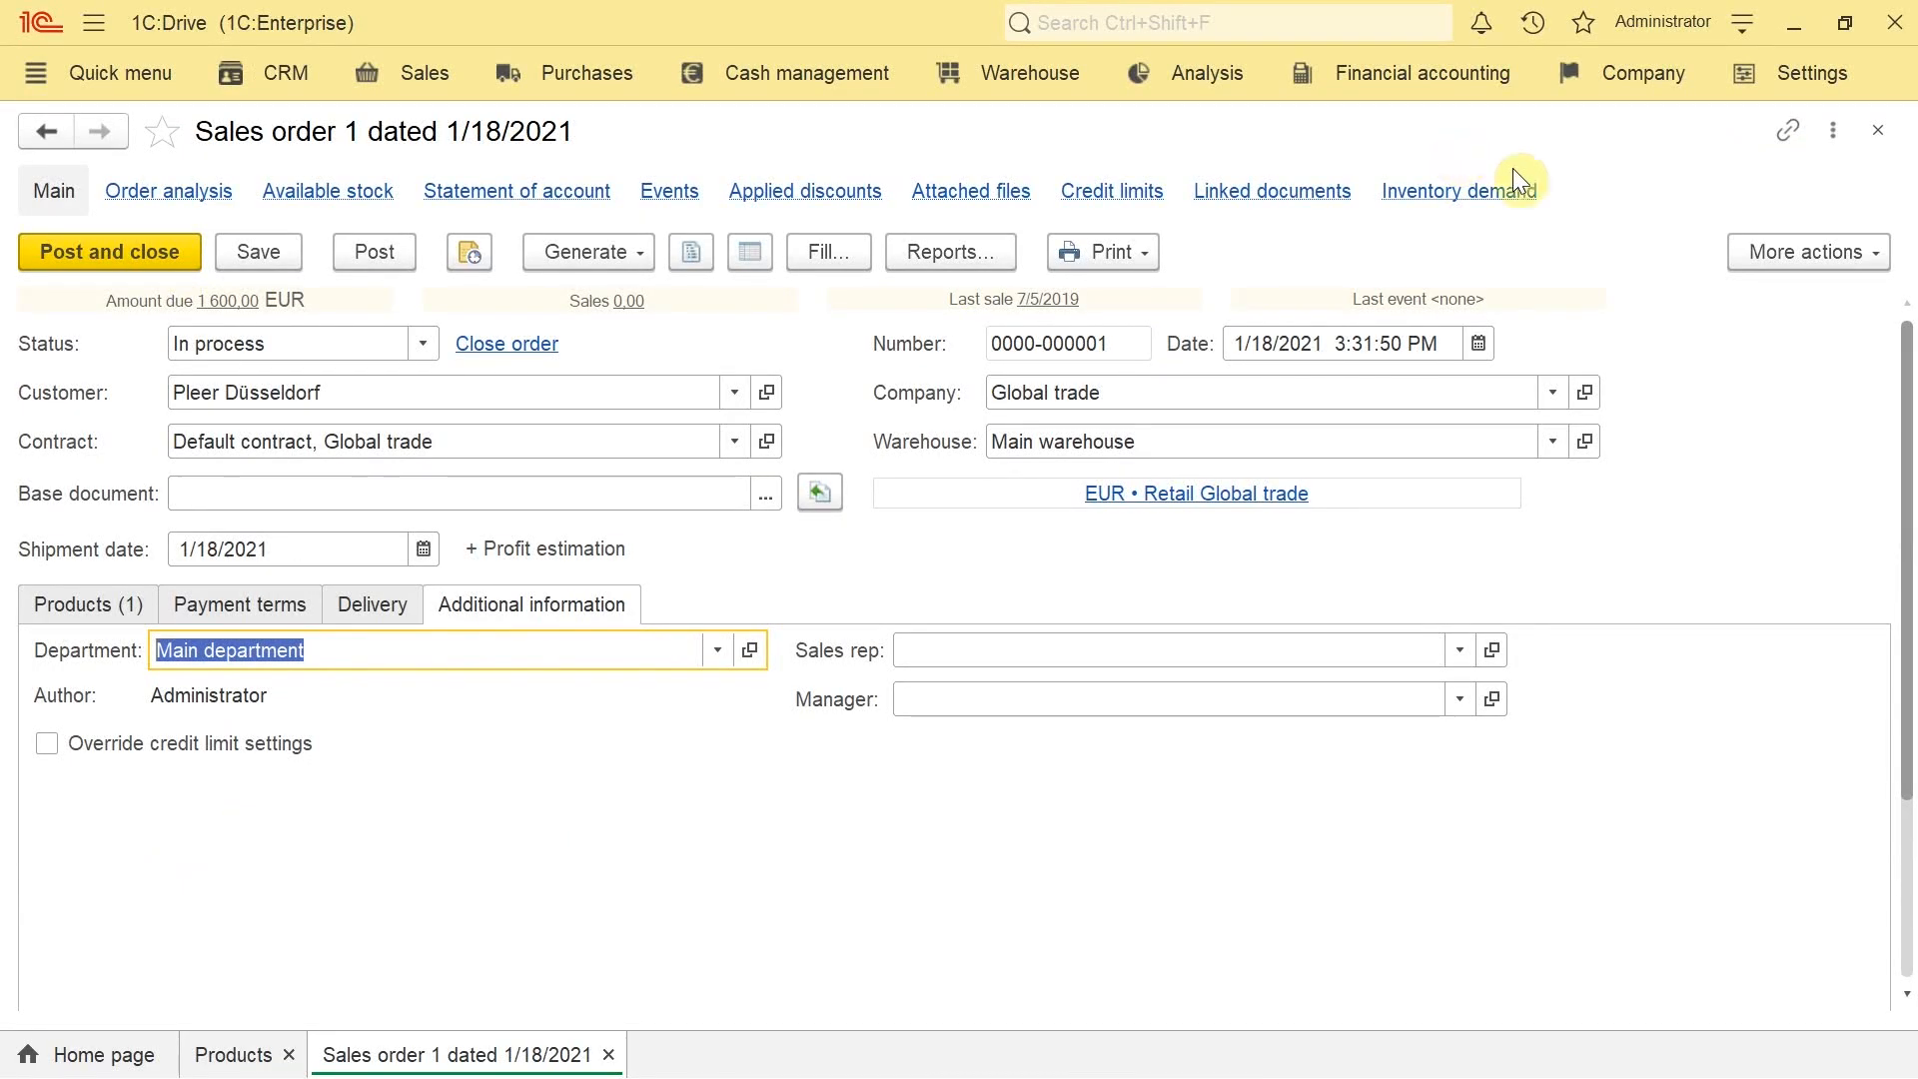
Step: Copy the posted sales order and change the copy's contract to Contract #002
{"action": "left_click", "coordinate": [1810, 256]}
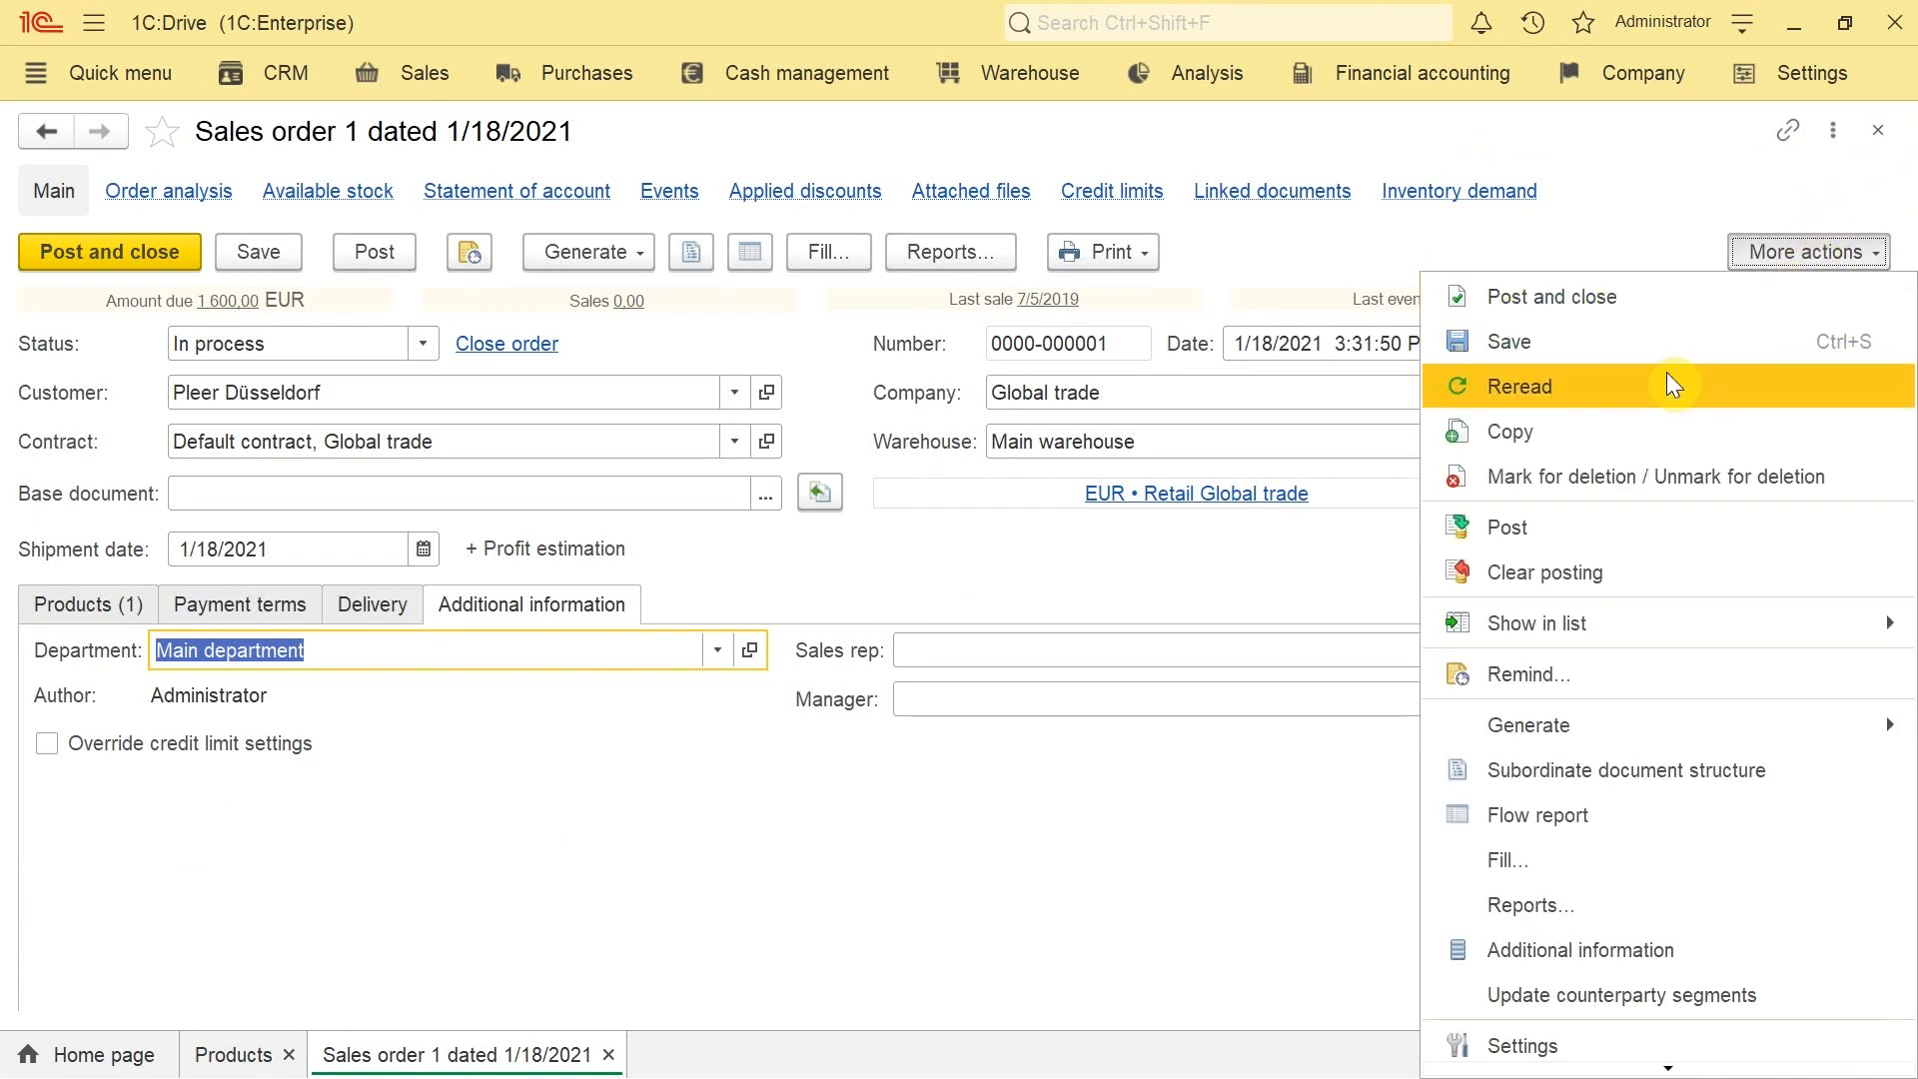
{"action": "left_click", "coordinate": [1649, 432]}
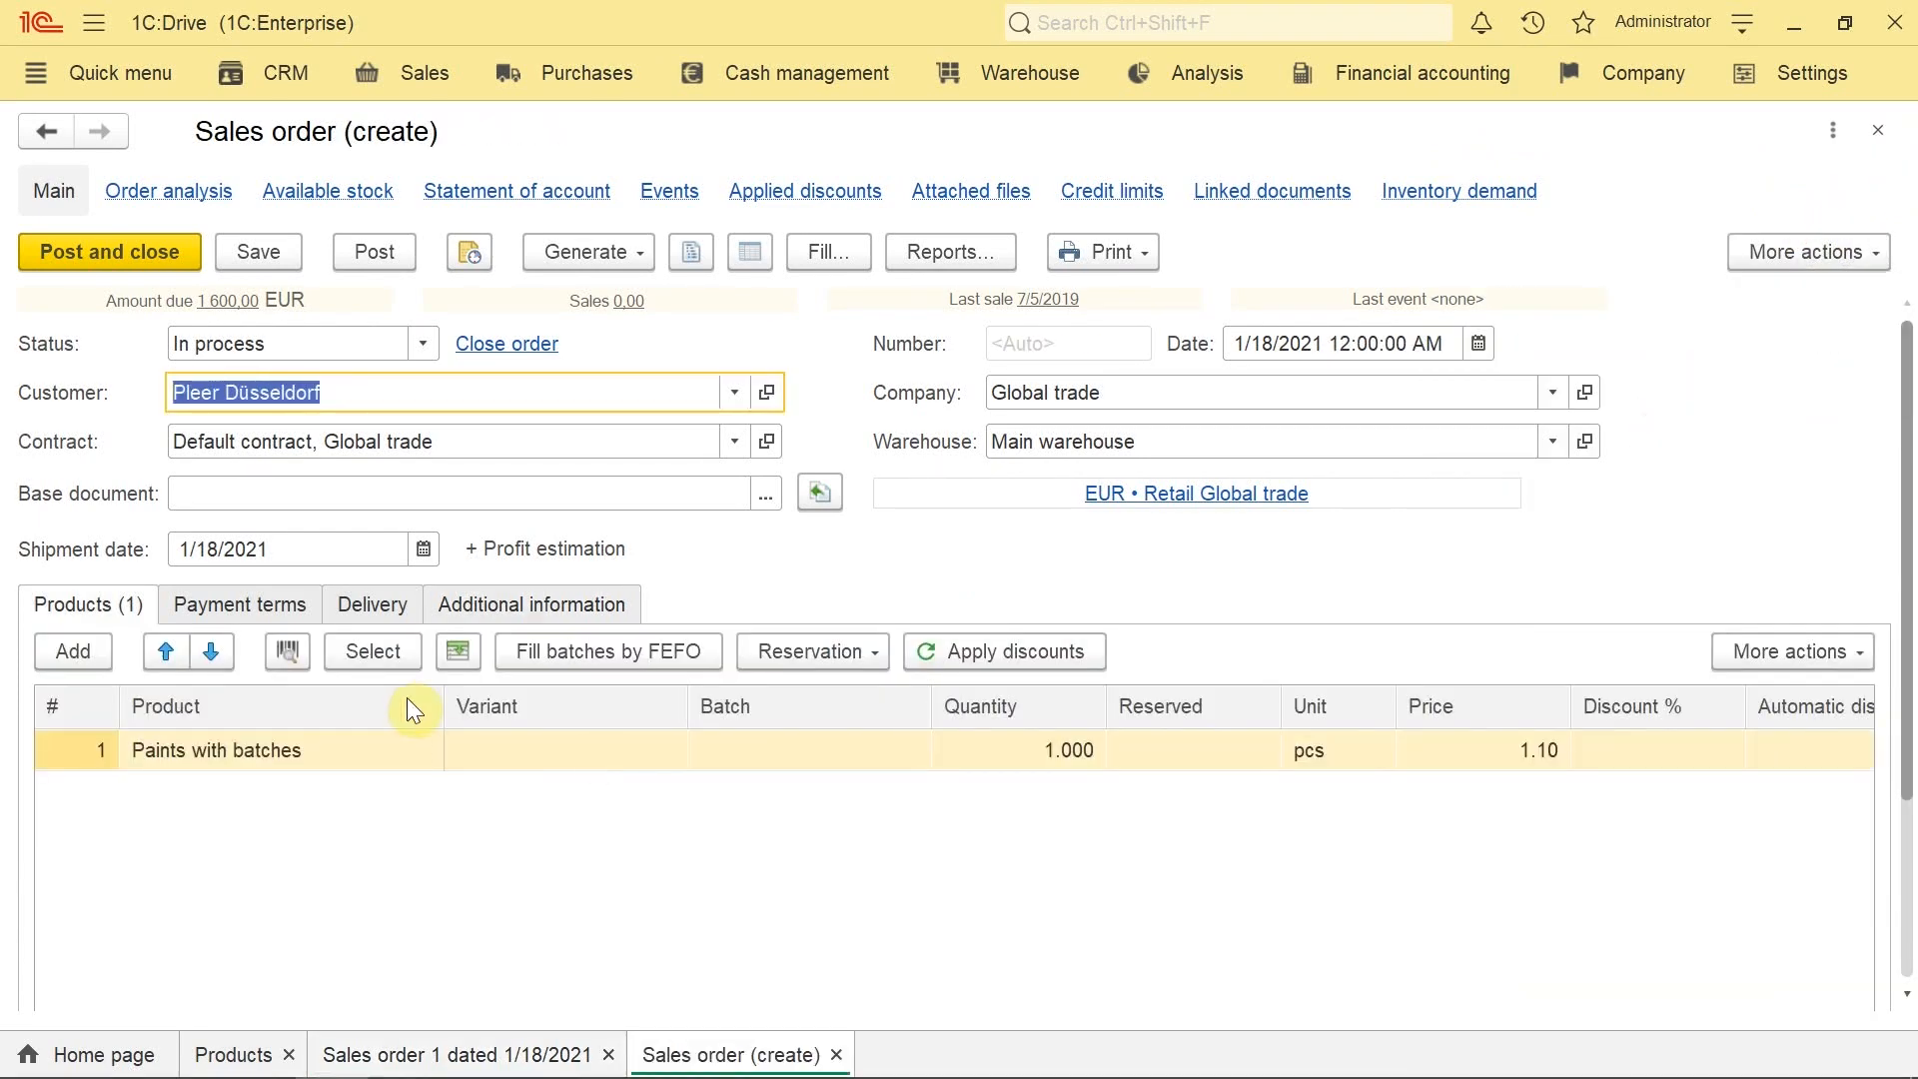
{"action": "left_click", "coordinate": [295, 448]}
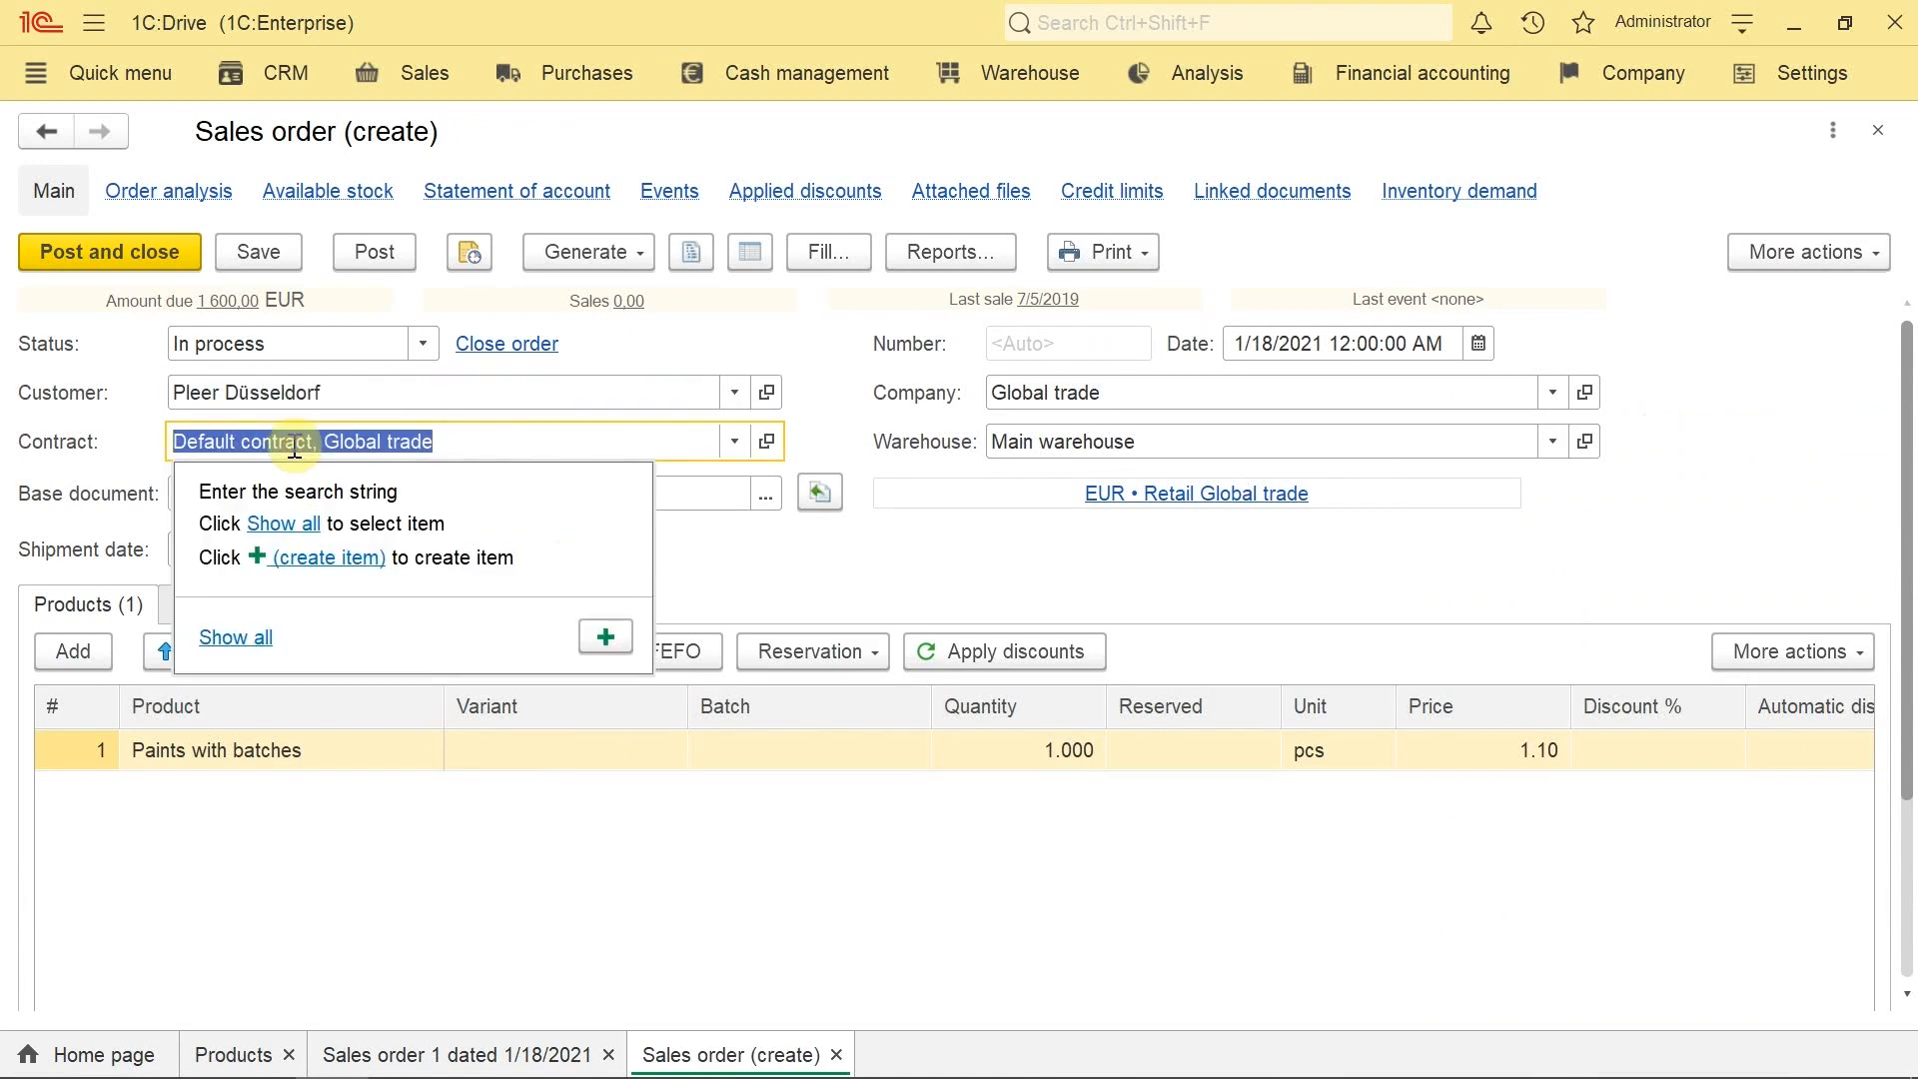
{"action": "key", "text": "F4"}
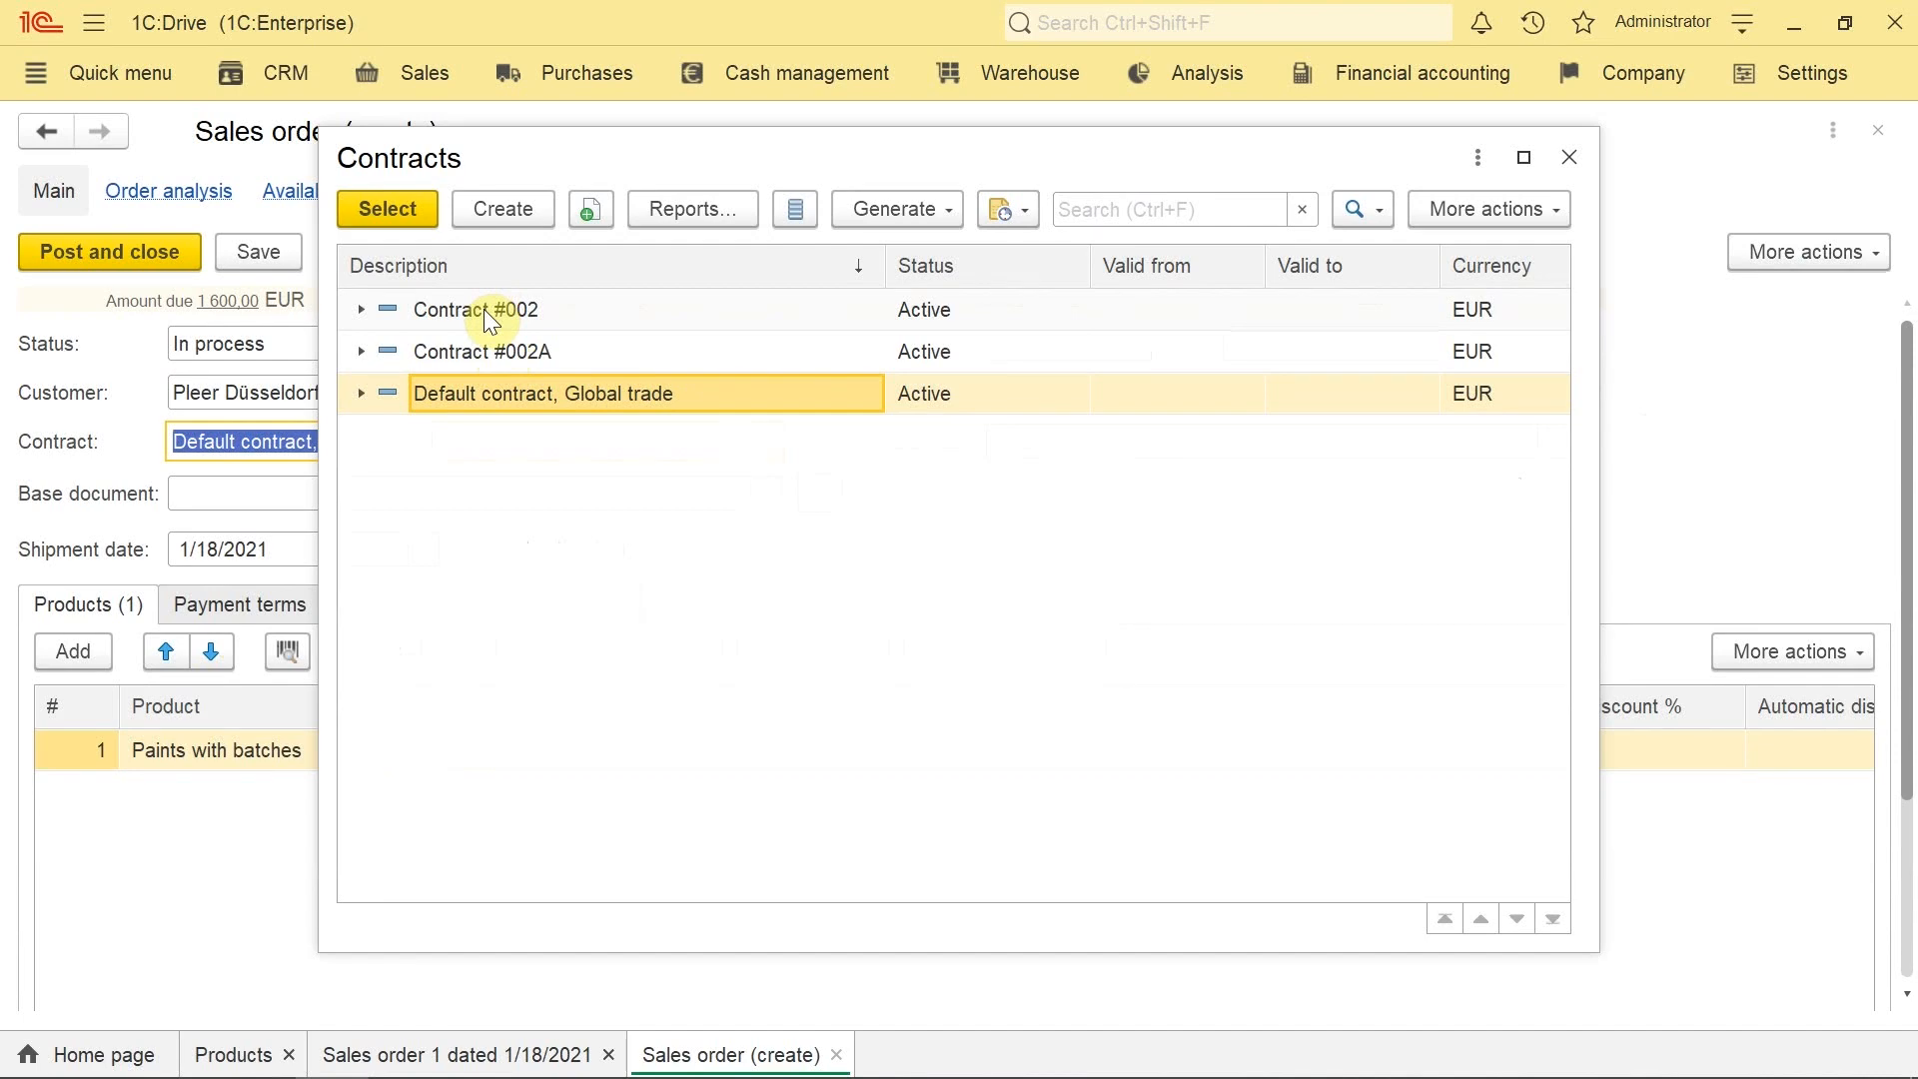
{"action": "double_click", "coordinate": [484, 309]}
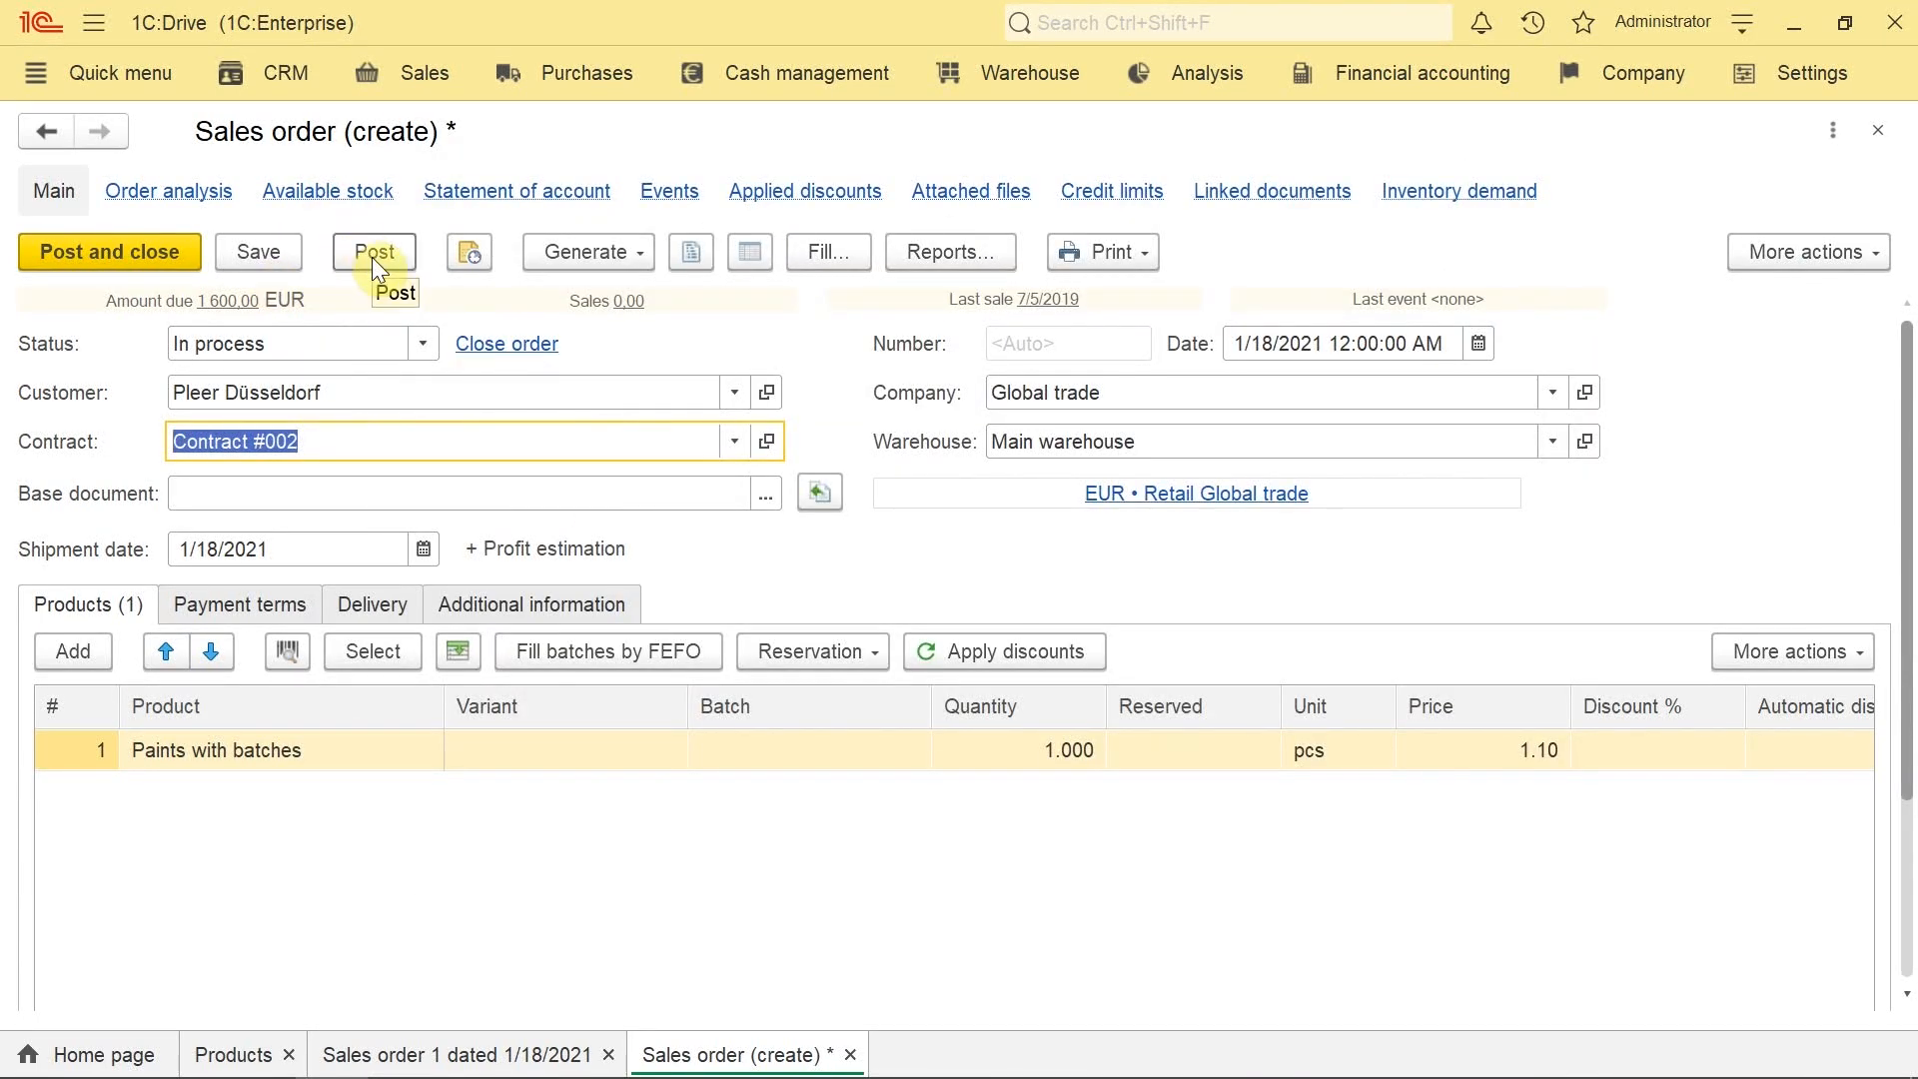
Step: Switch the copied order's price type to Wholesale Global trade and refill its prices
{"action": "left_click", "coordinate": [1004, 758]}
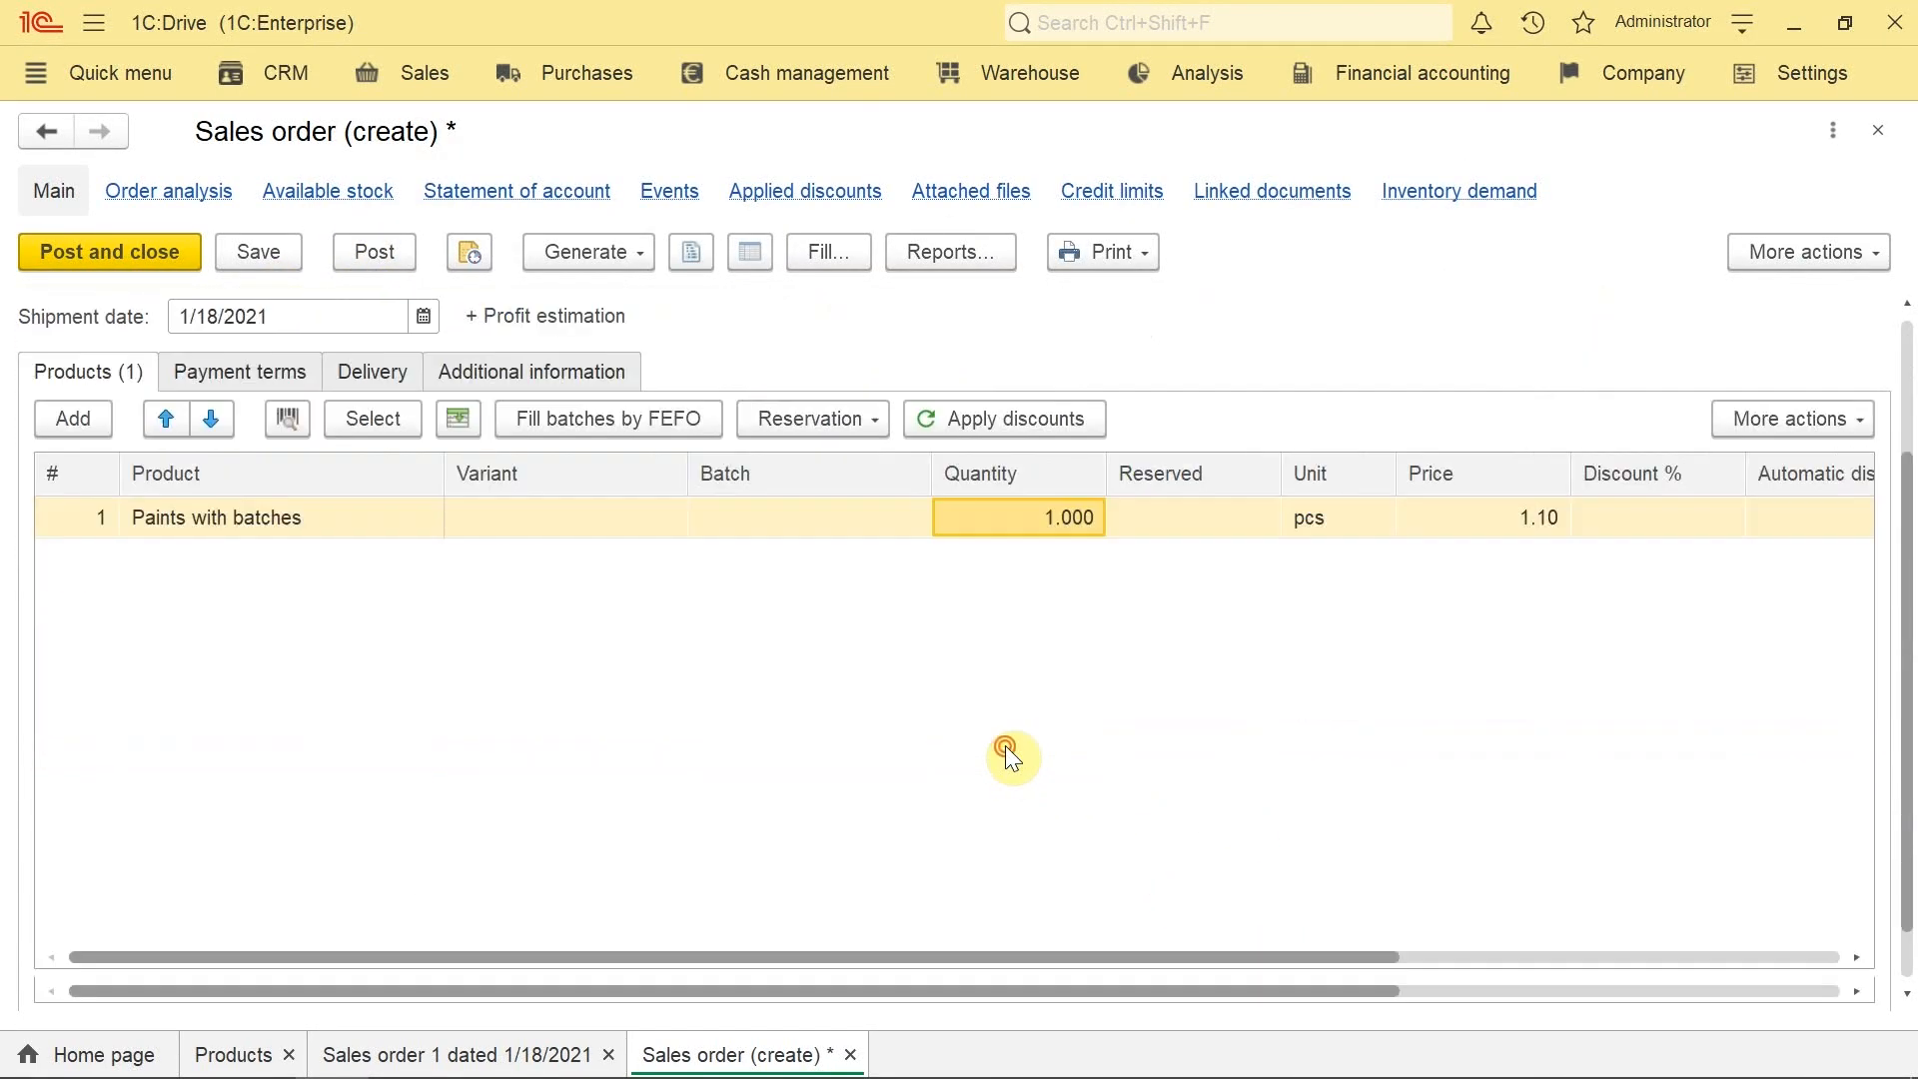
{"action": "left_click", "coordinate": [1015, 500]}
{"action": "scroll", "coordinate": [1058, 659], "scroll_direction": "up", "scroll_amount": 3}
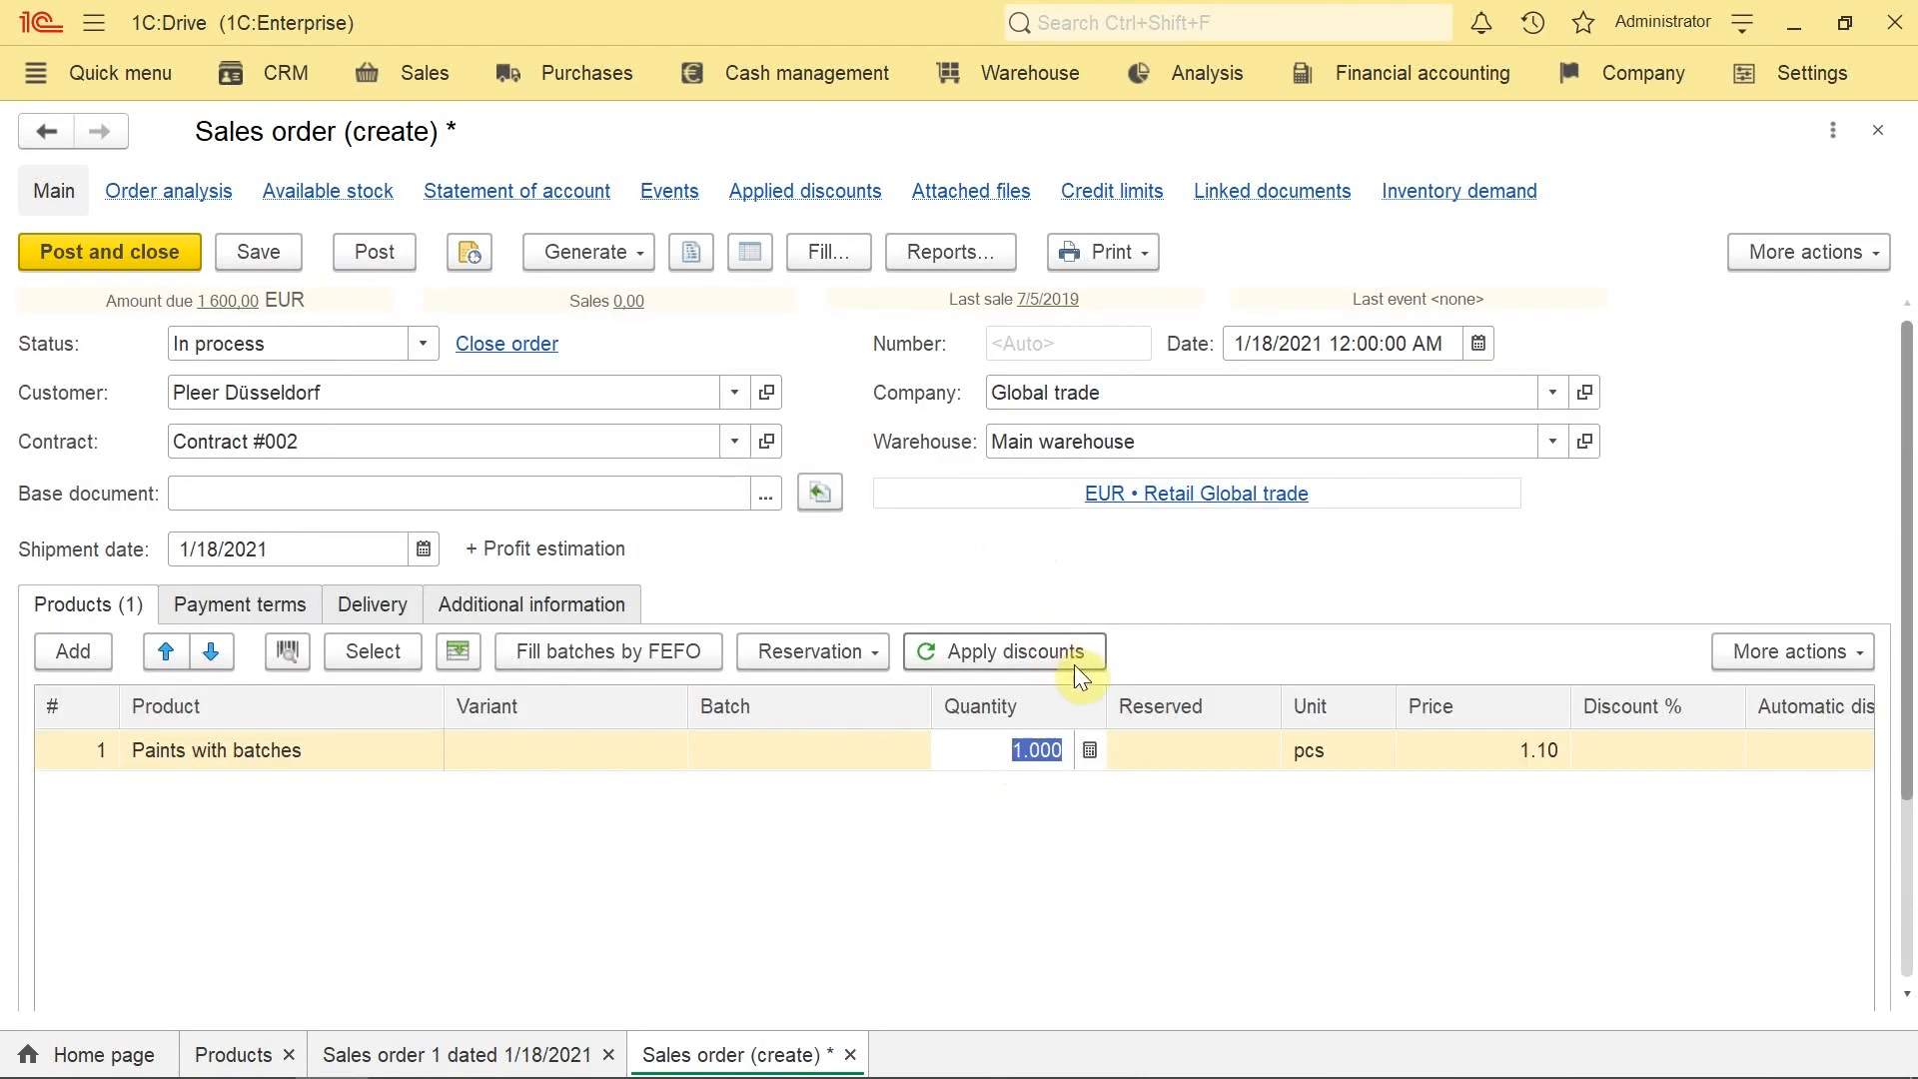
{"action": "left_click", "coordinate": [1213, 497]}
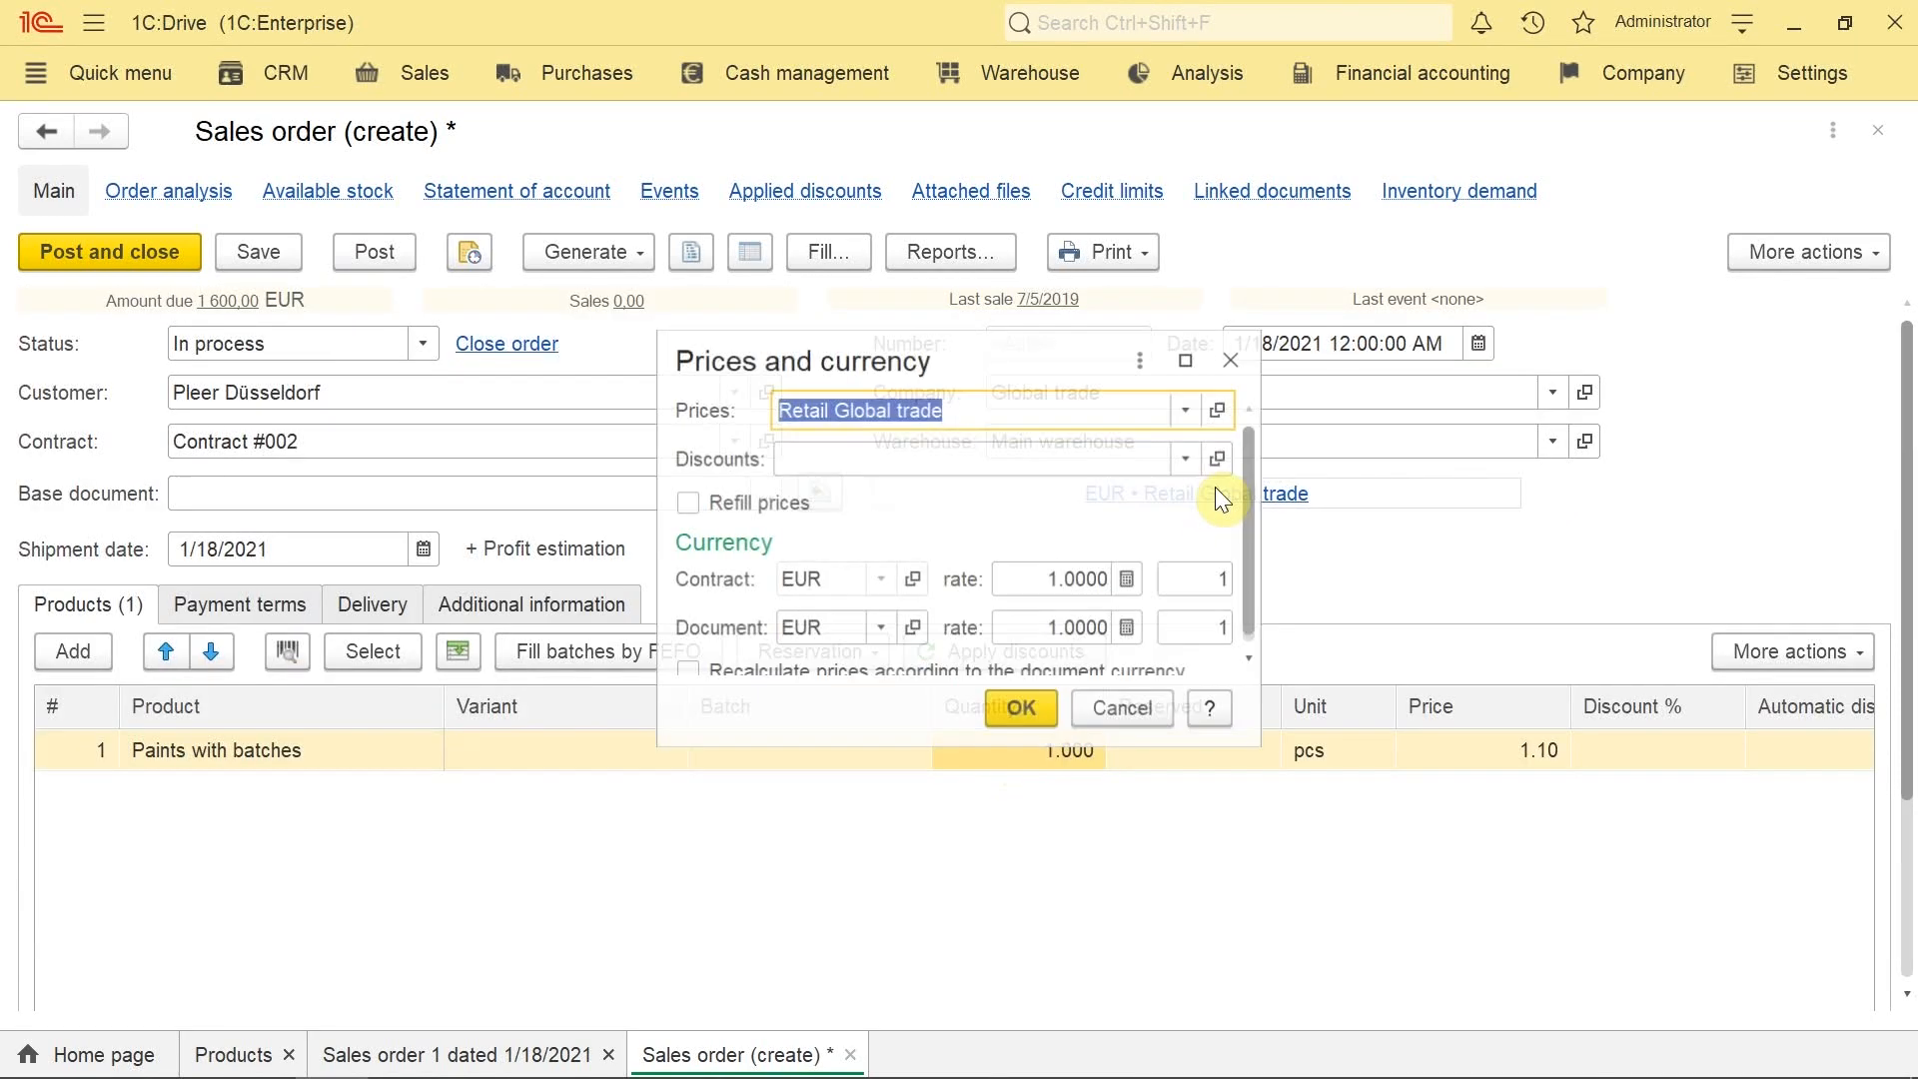
{"action": "left_click", "coordinate": [1179, 409]}
{"action": "left_click", "coordinate": [851, 500]}
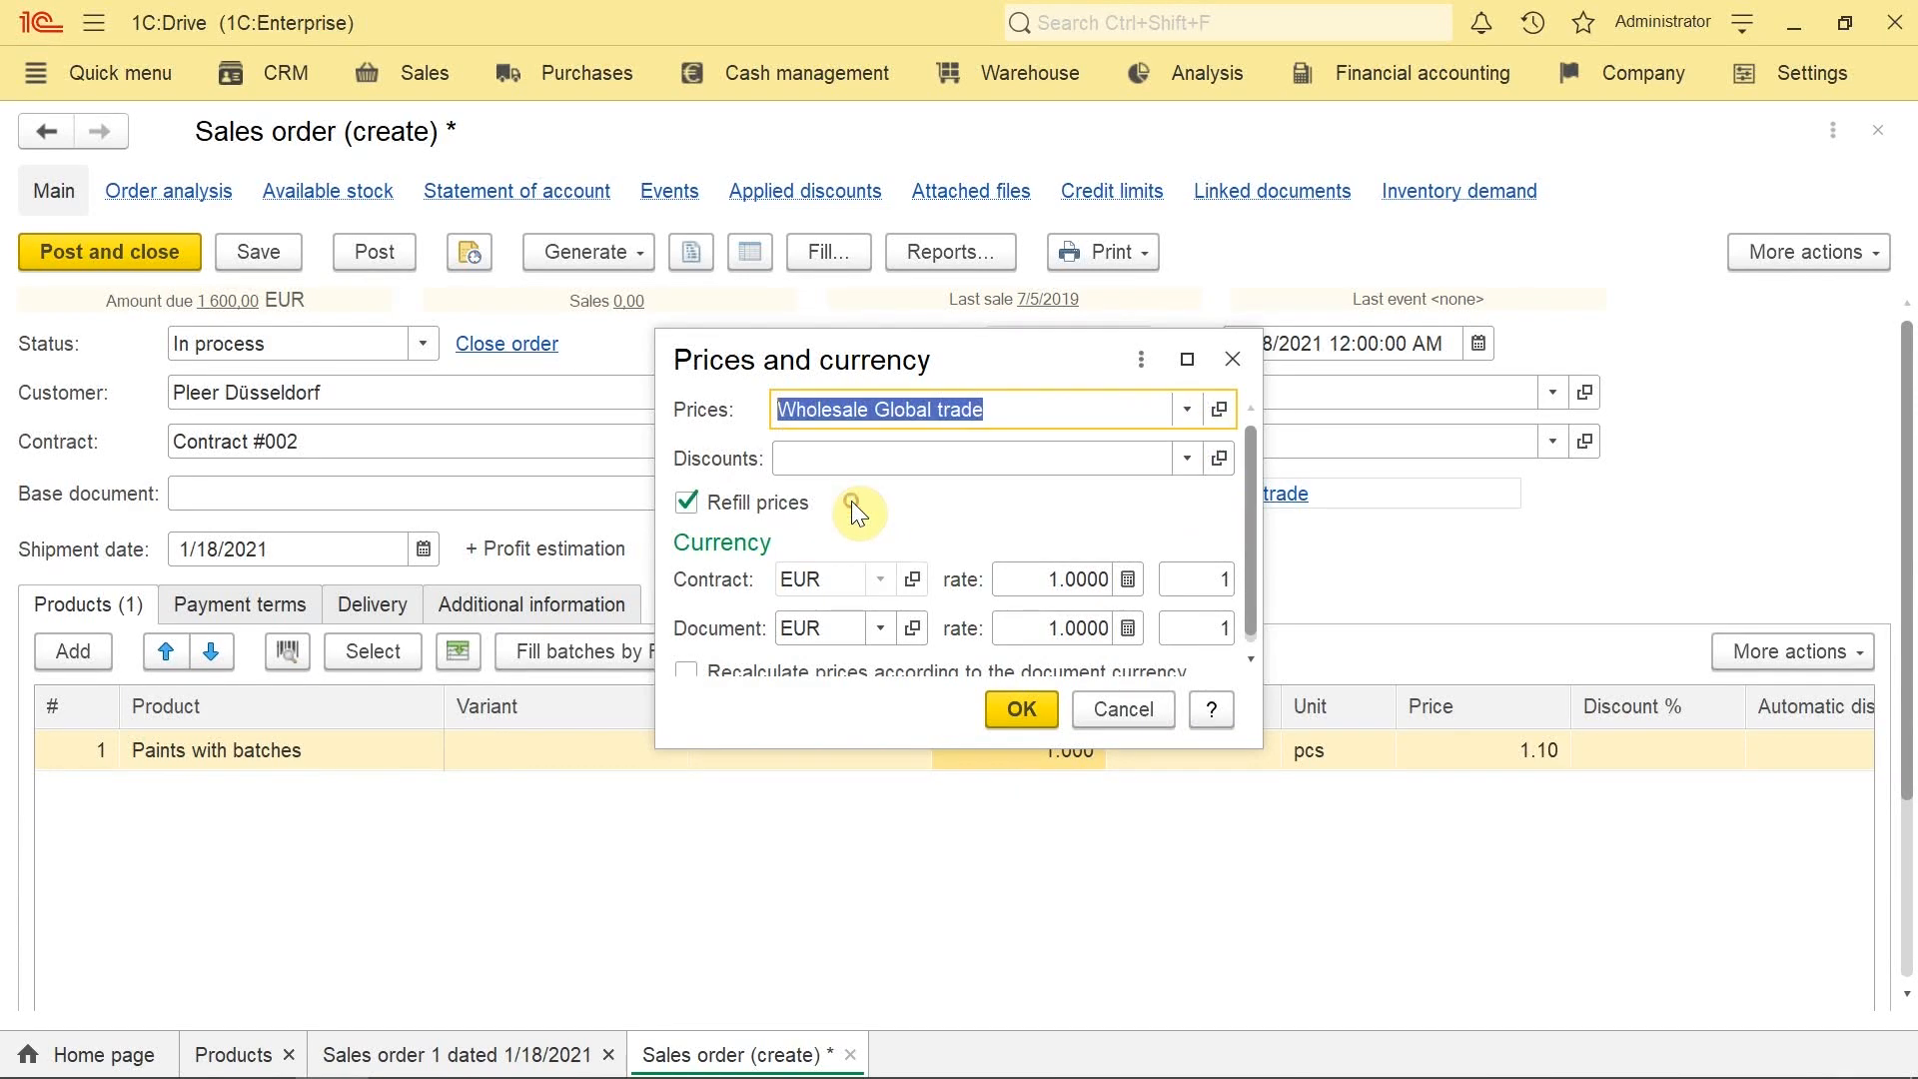
{"action": "left_click", "coordinate": [1021, 707]}
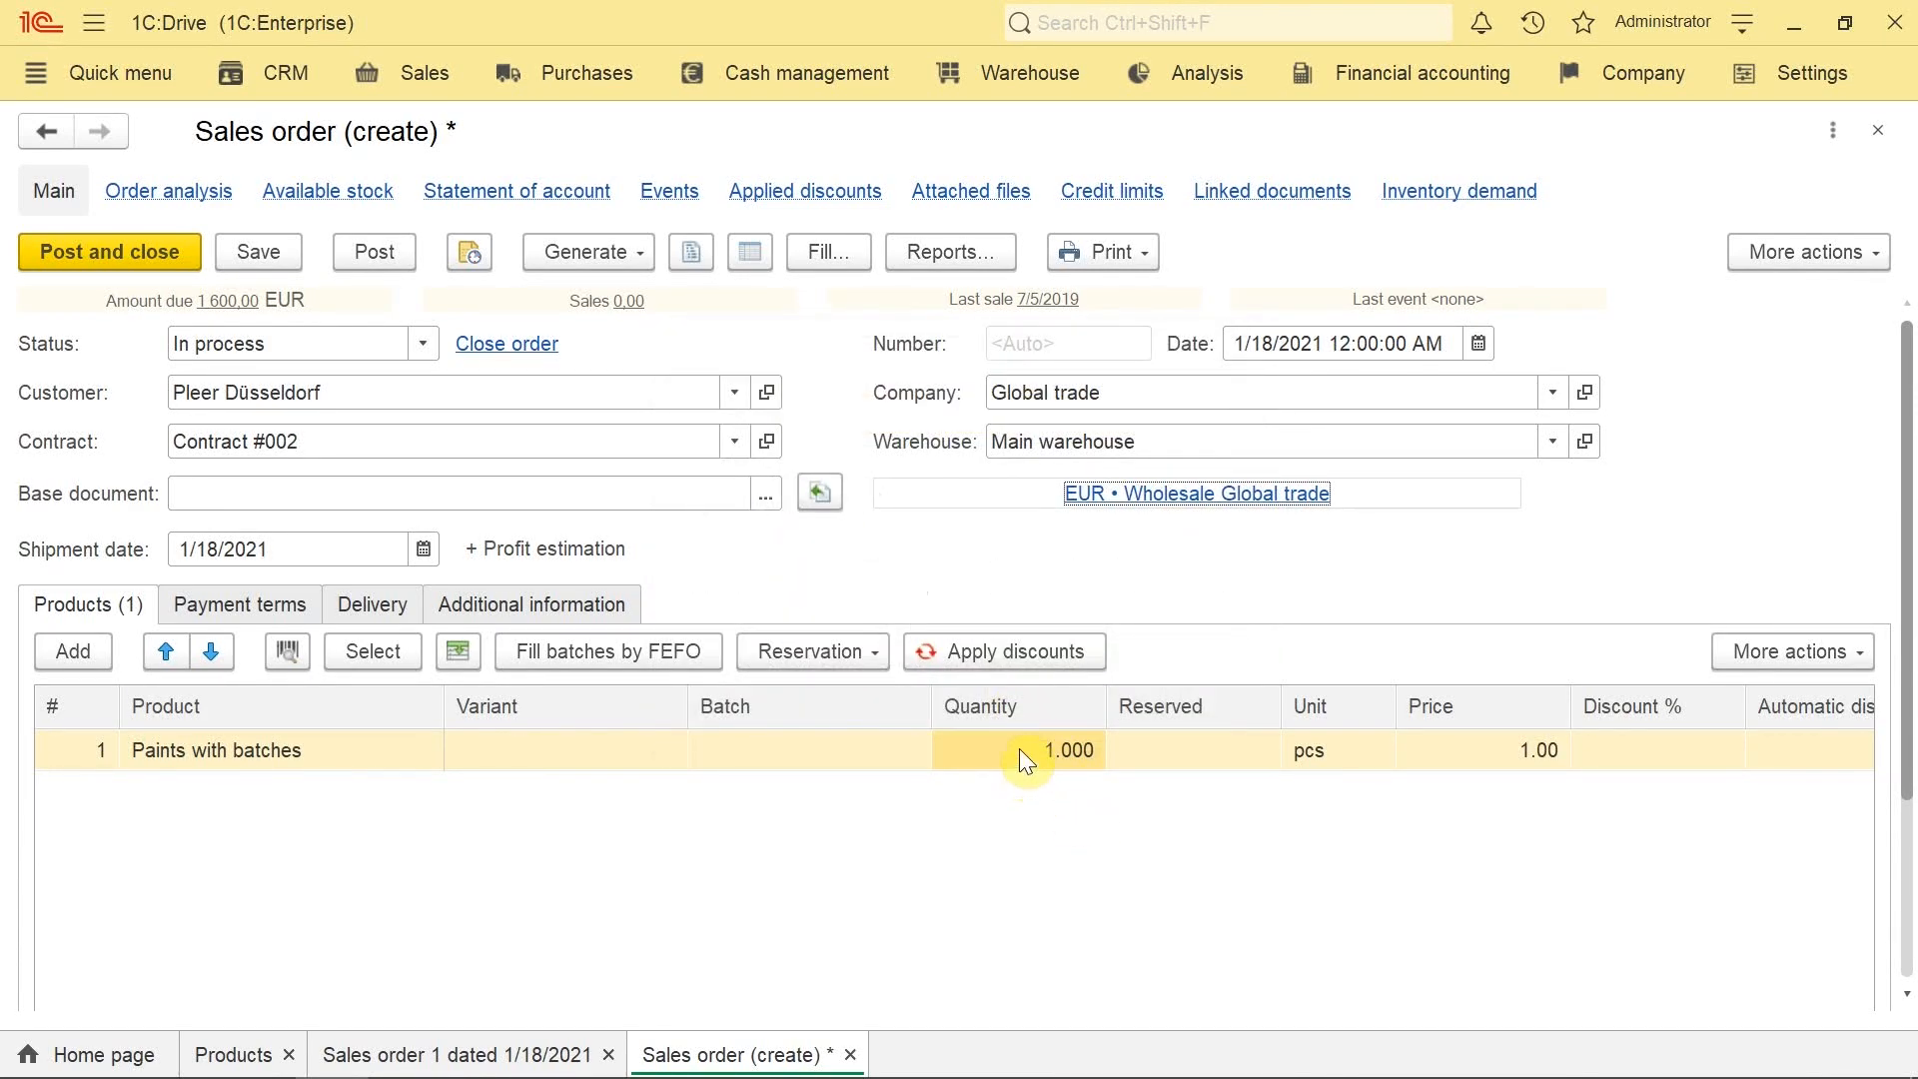
Step: Set the Paints with batches quantity to 50 in the copied sales order, post it, and close all open documents
{"action": "left_click", "coordinate": [1016, 745]}
{"action": "double_click", "coordinate": [1035, 482]}
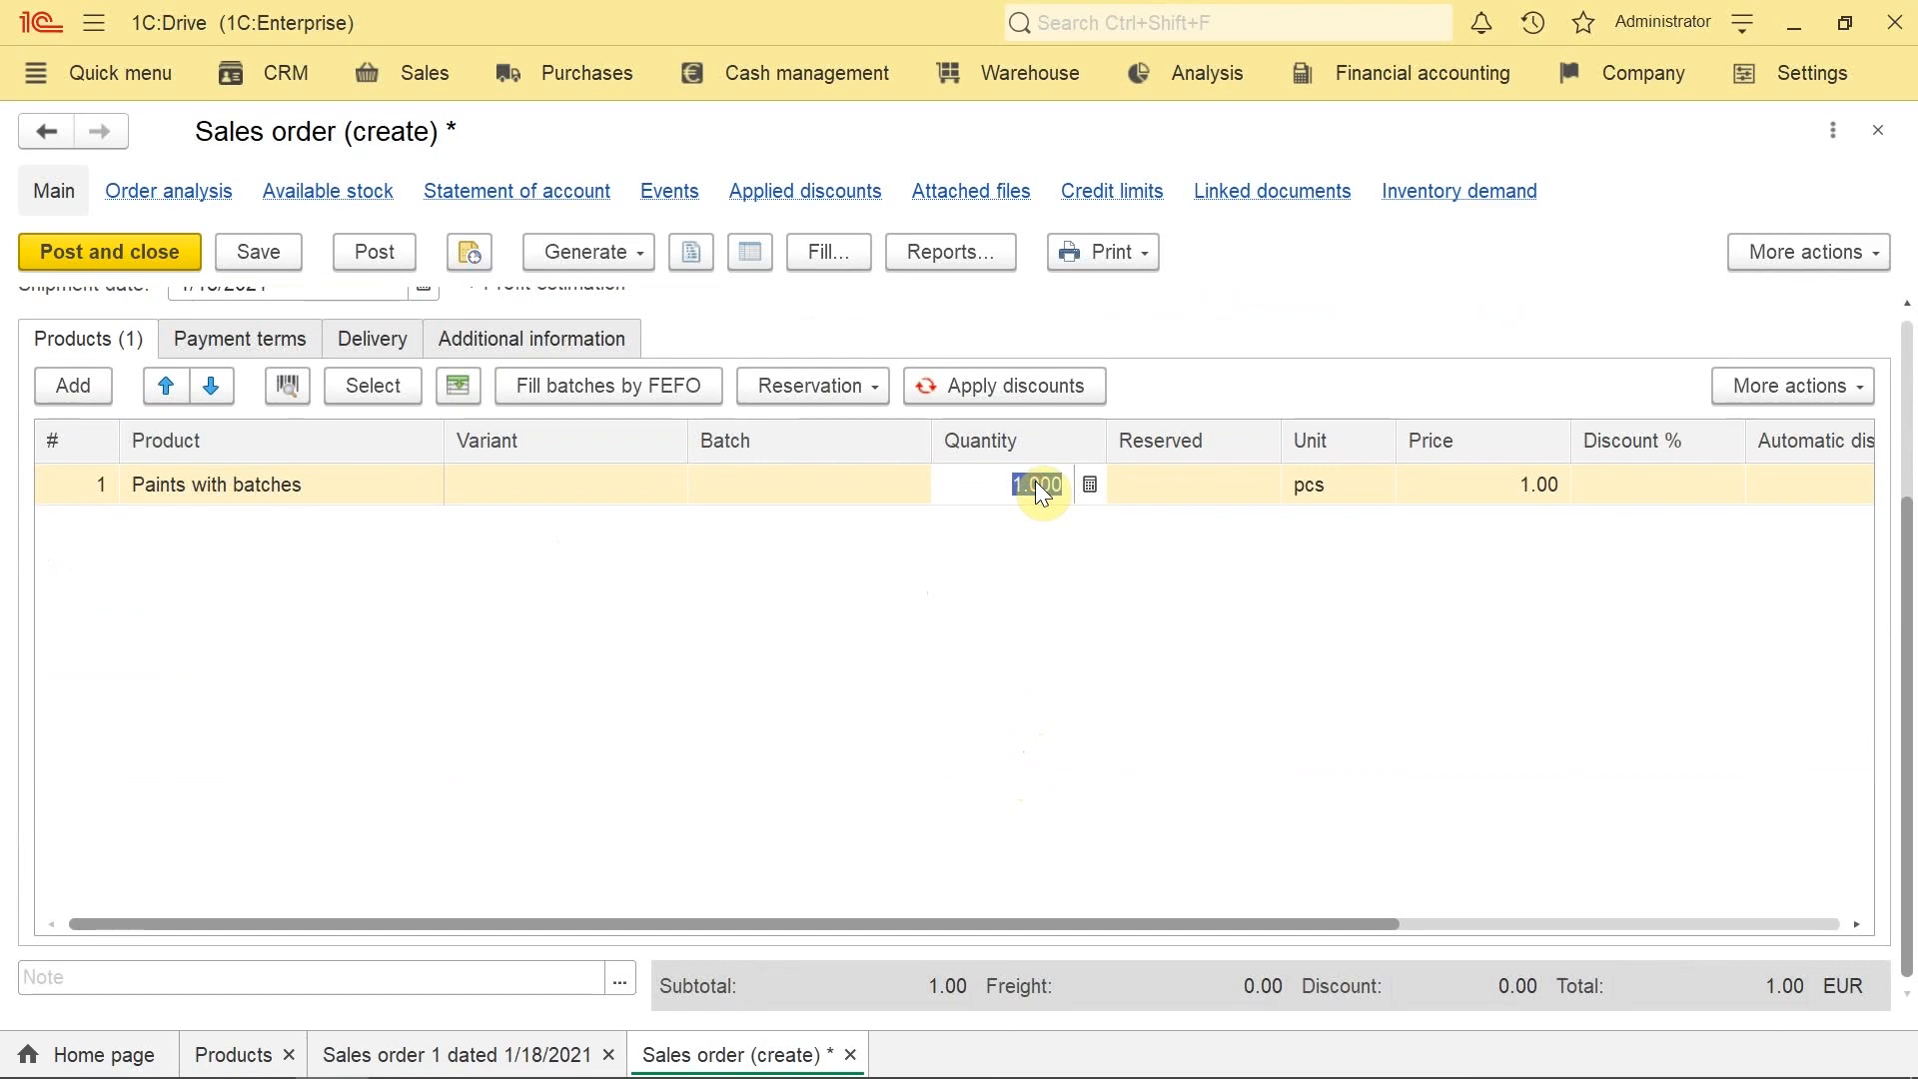
{"action": "type", "text": "50"}
{"action": "key", "text": "Return"}
{"action": "scroll", "coordinate": [951, 567], "scroll_direction": "up", "scroll_amount": 3}
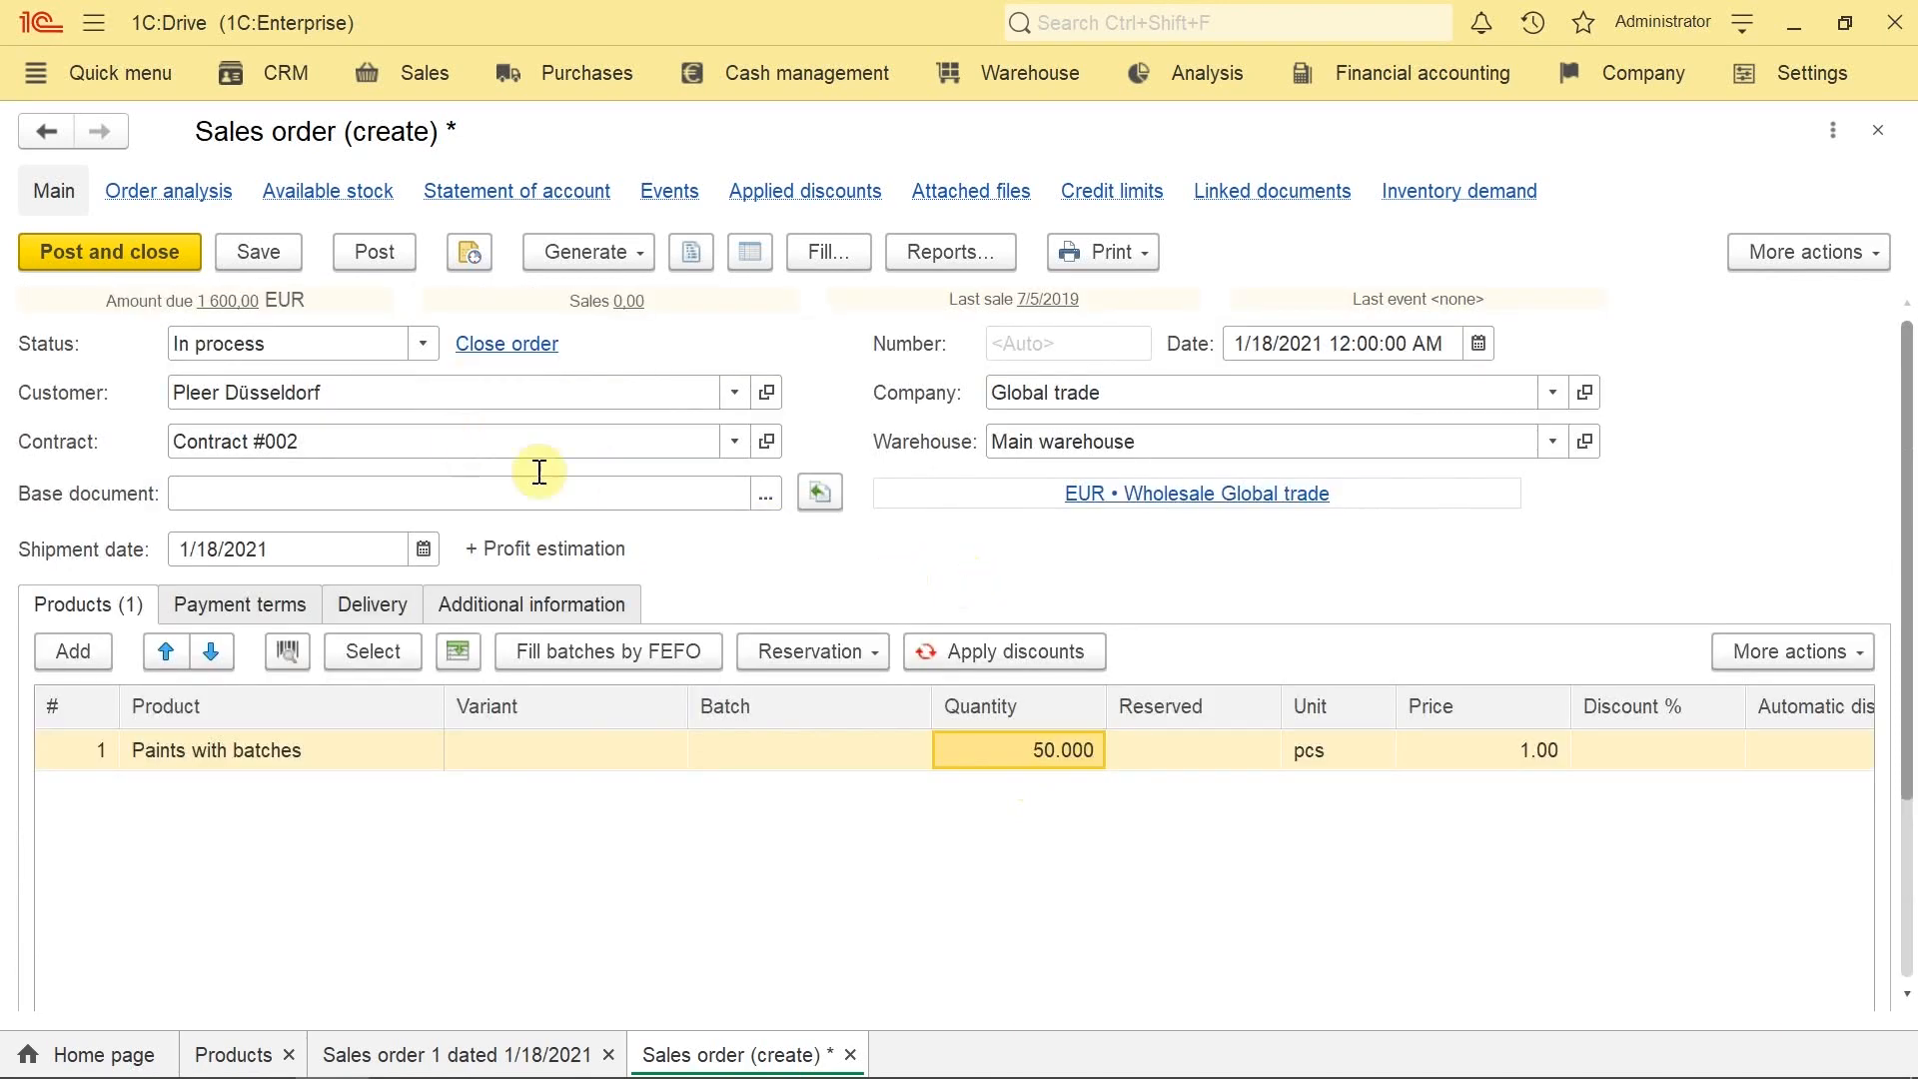
{"action": "left_click", "coordinate": [405, 250]}
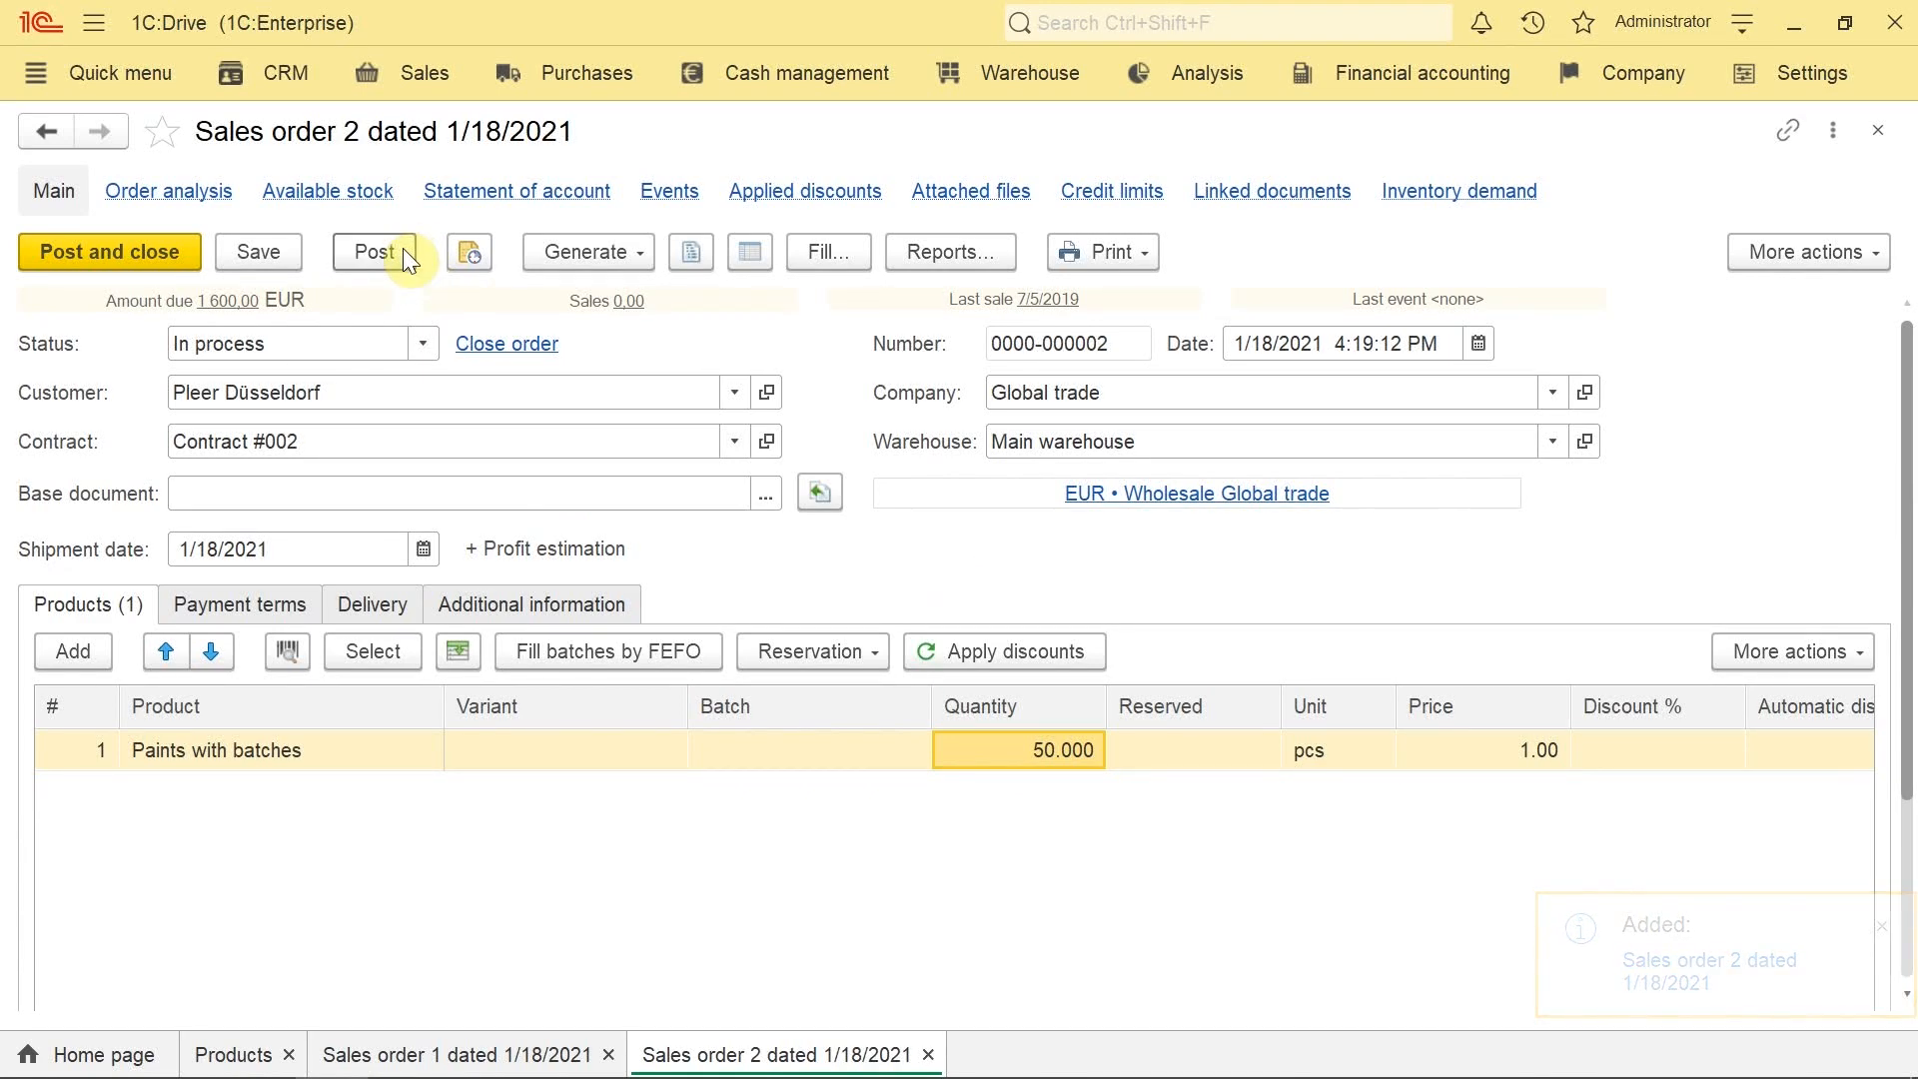
{"action": "key", "text": "ctrl+F4"}
{"action": "key", "text": "ctrl+F4"}
{"action": "key", "text": "ctrl+F4"}
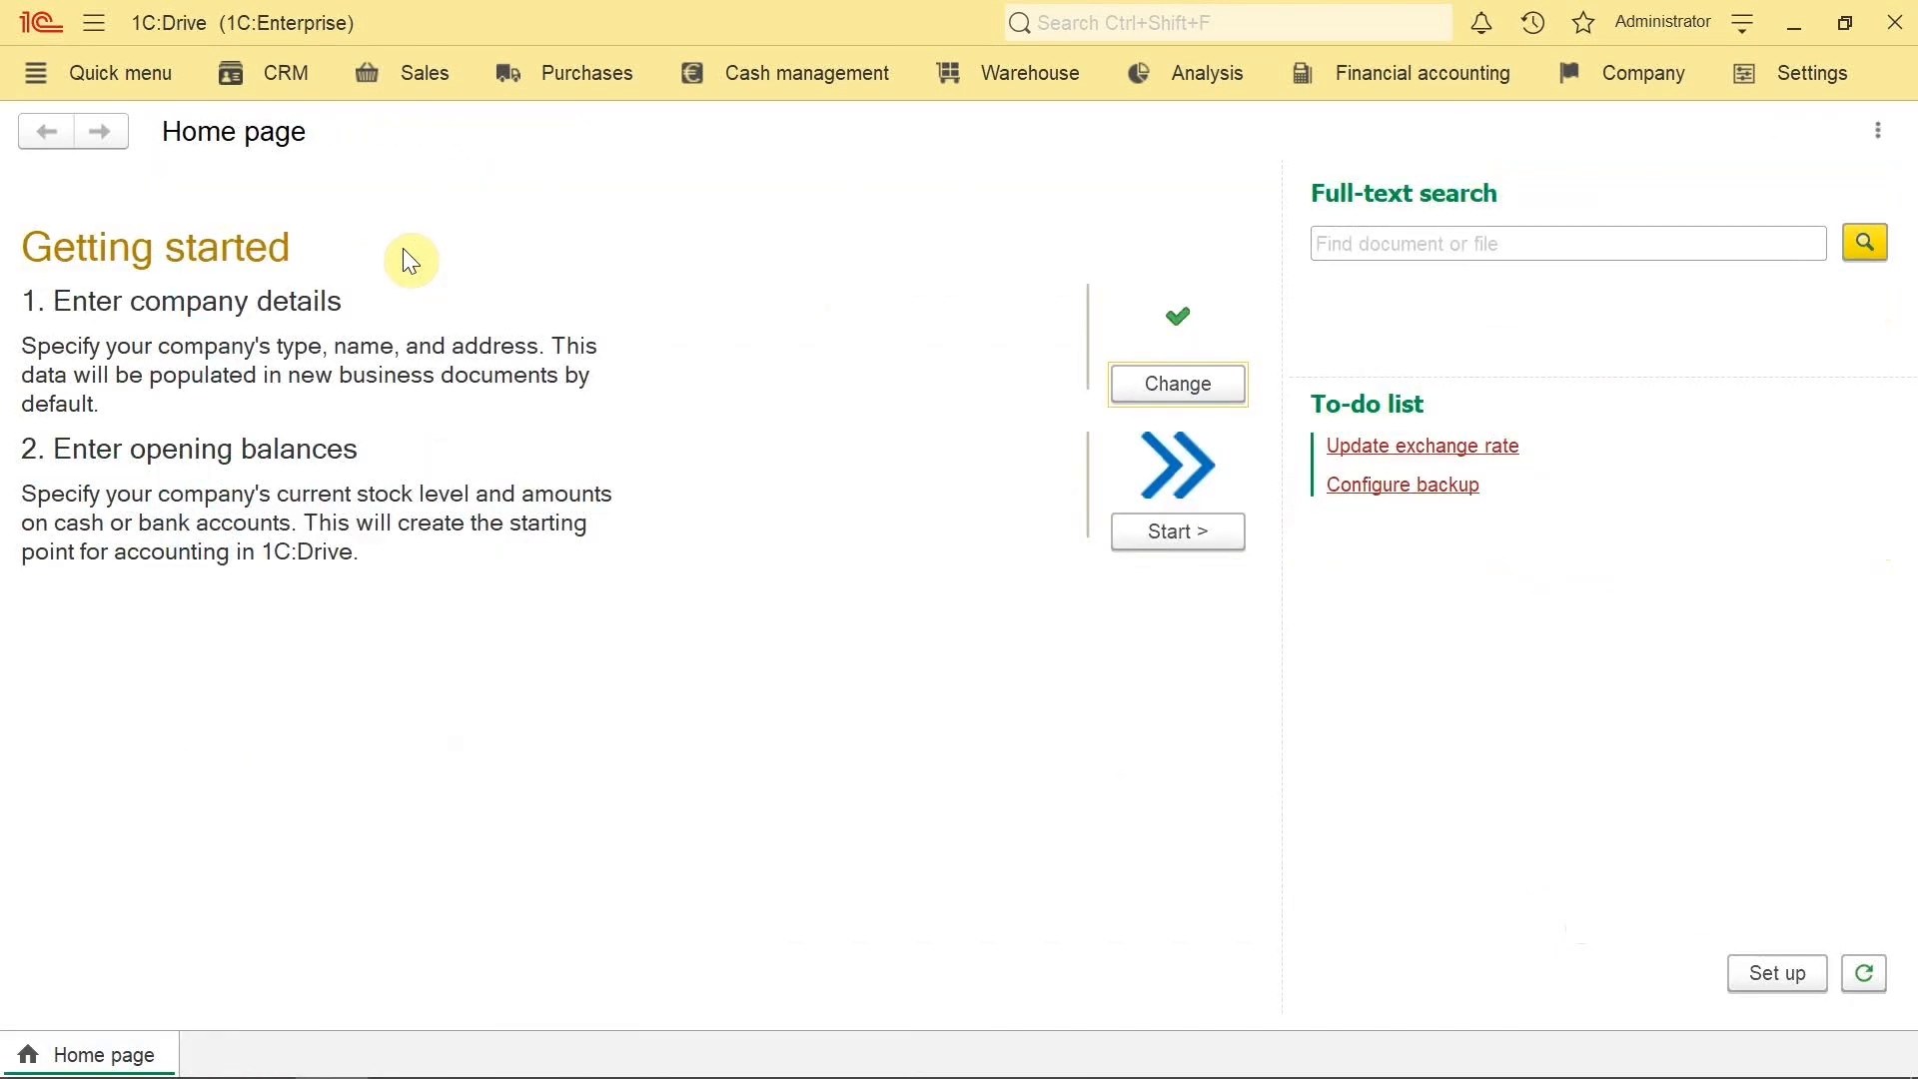
Step: Open the Goods dispatching tool for sales and check the available stock for both of the Pleer Düsseldorf sales orders
{"action": "left_click", "coordinate": [418, 78]}
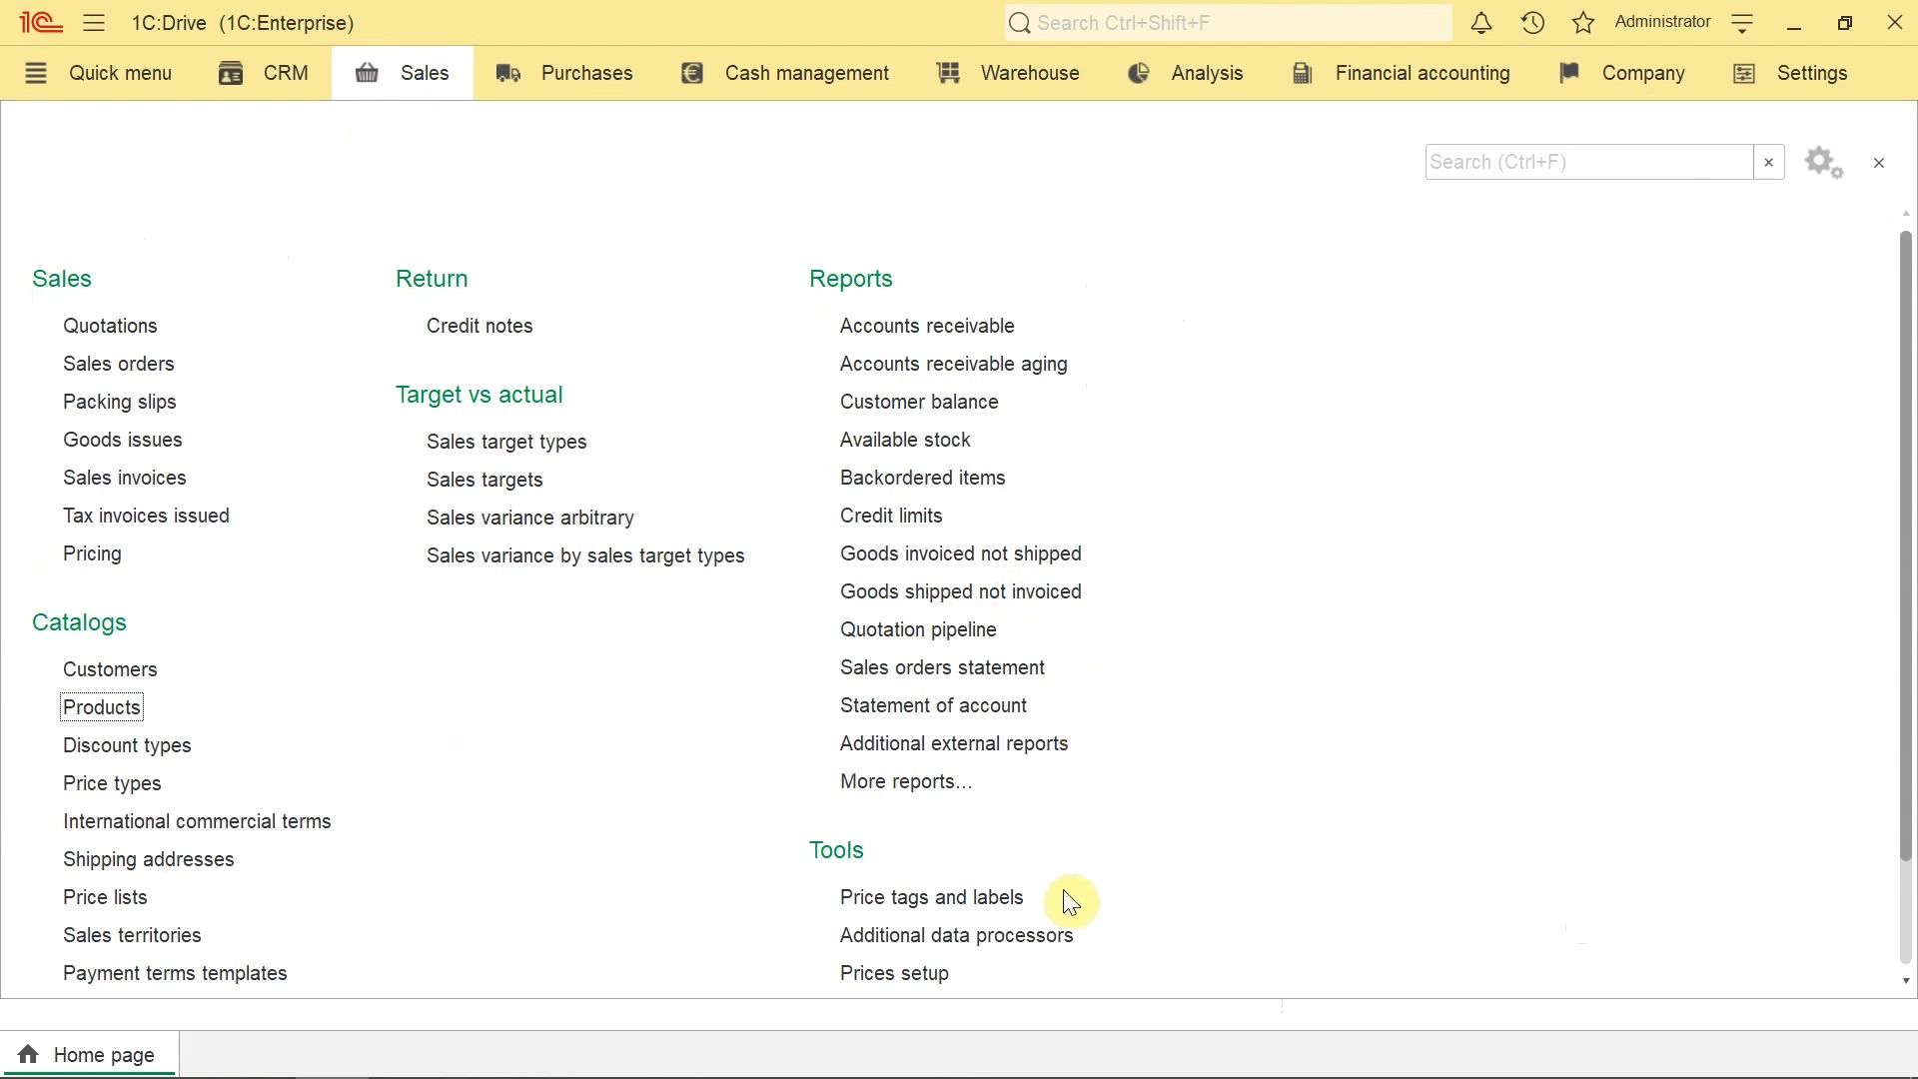
{"action": "scroll", "coordinate": [899, 889], "scroll_direction": "down", "scroll_amount": 2}
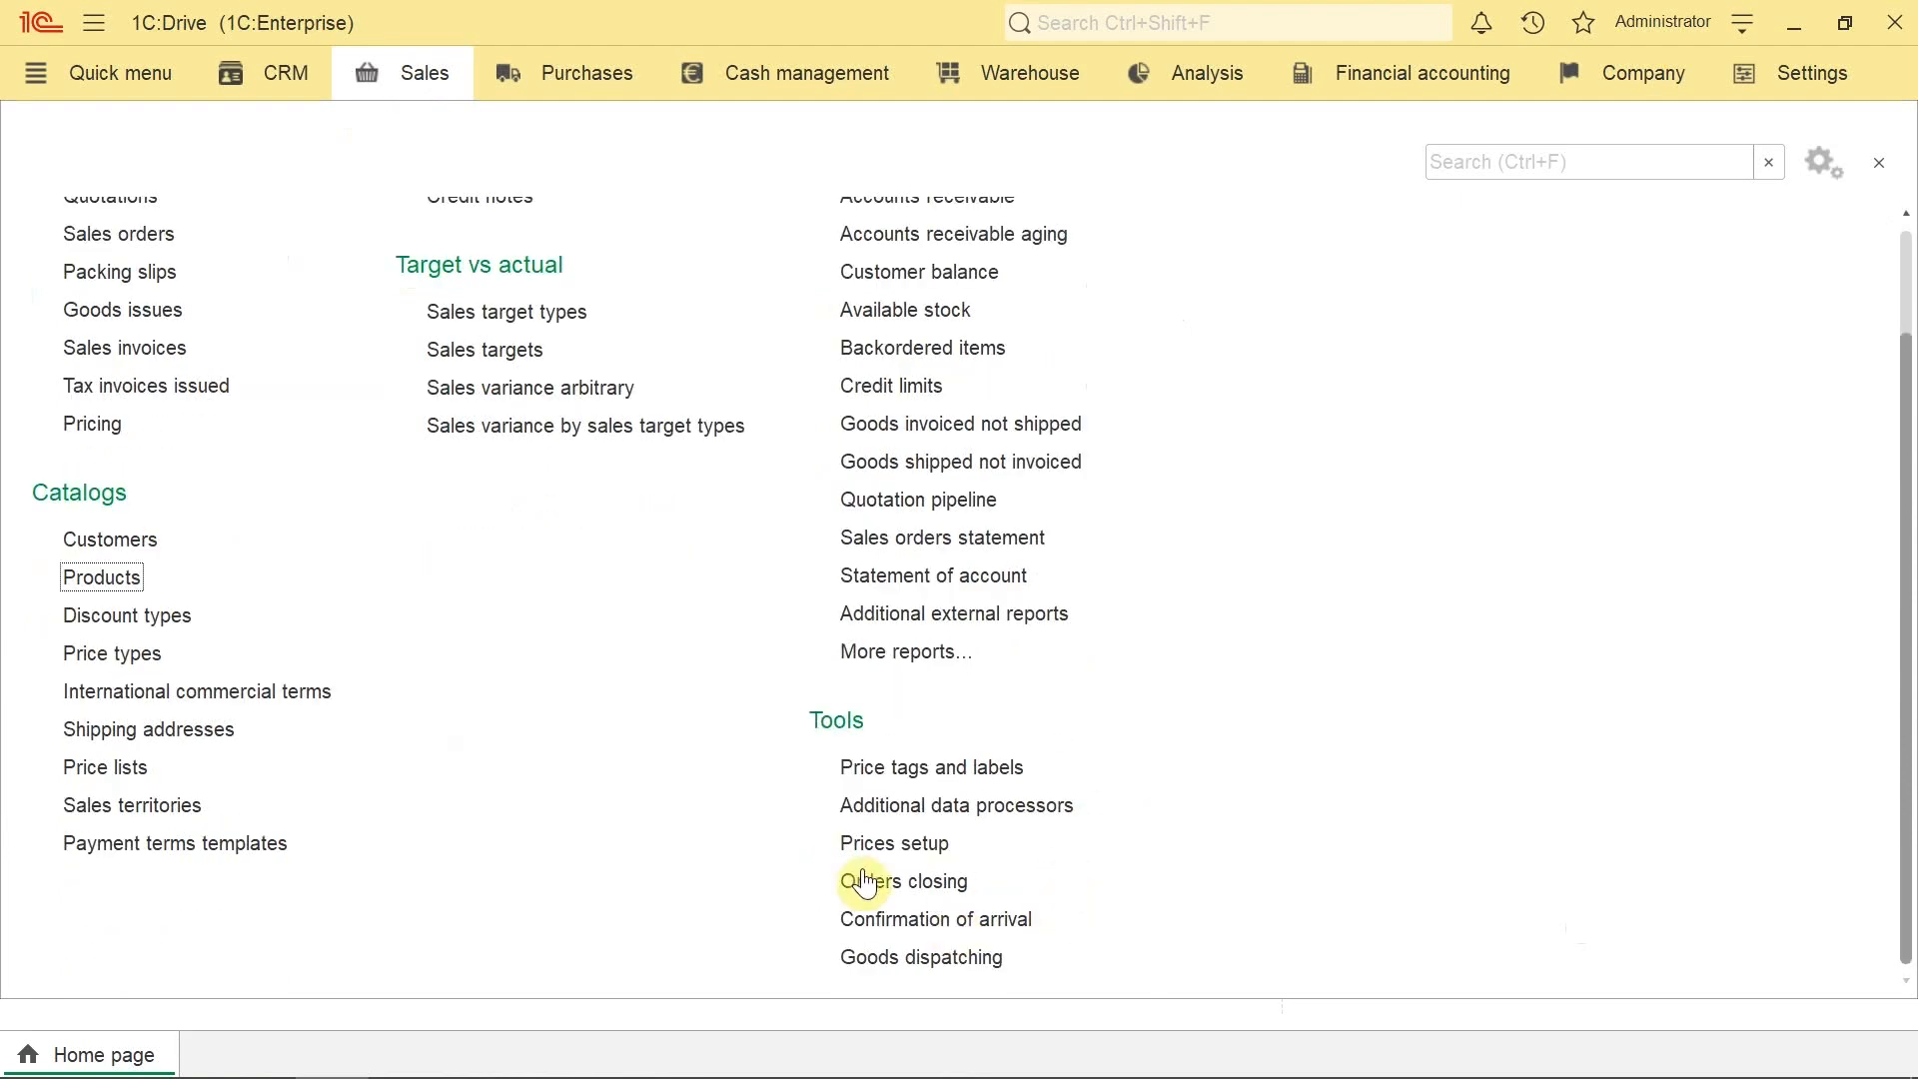
{"action": "left_click", "coordinate": [909, 961]}
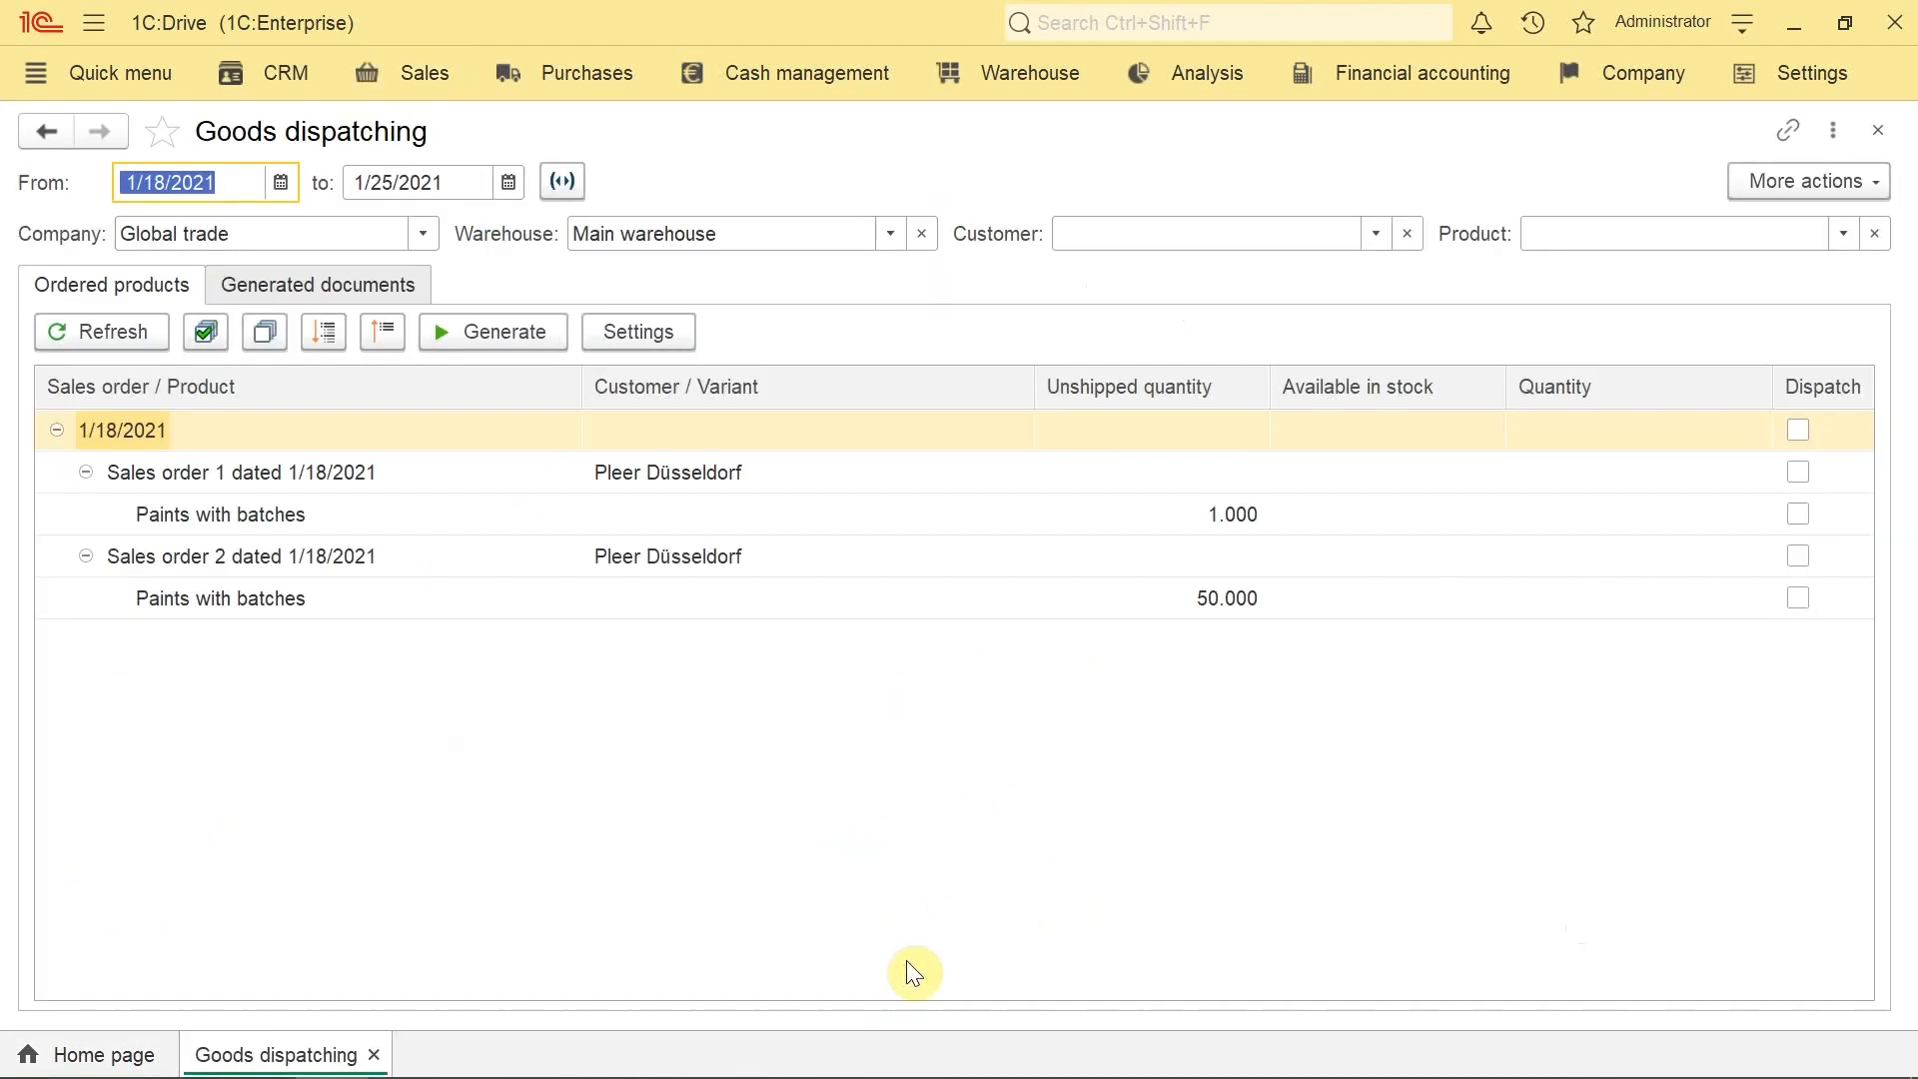
{"action": "left_click", "coordinate": [1365, 476]}
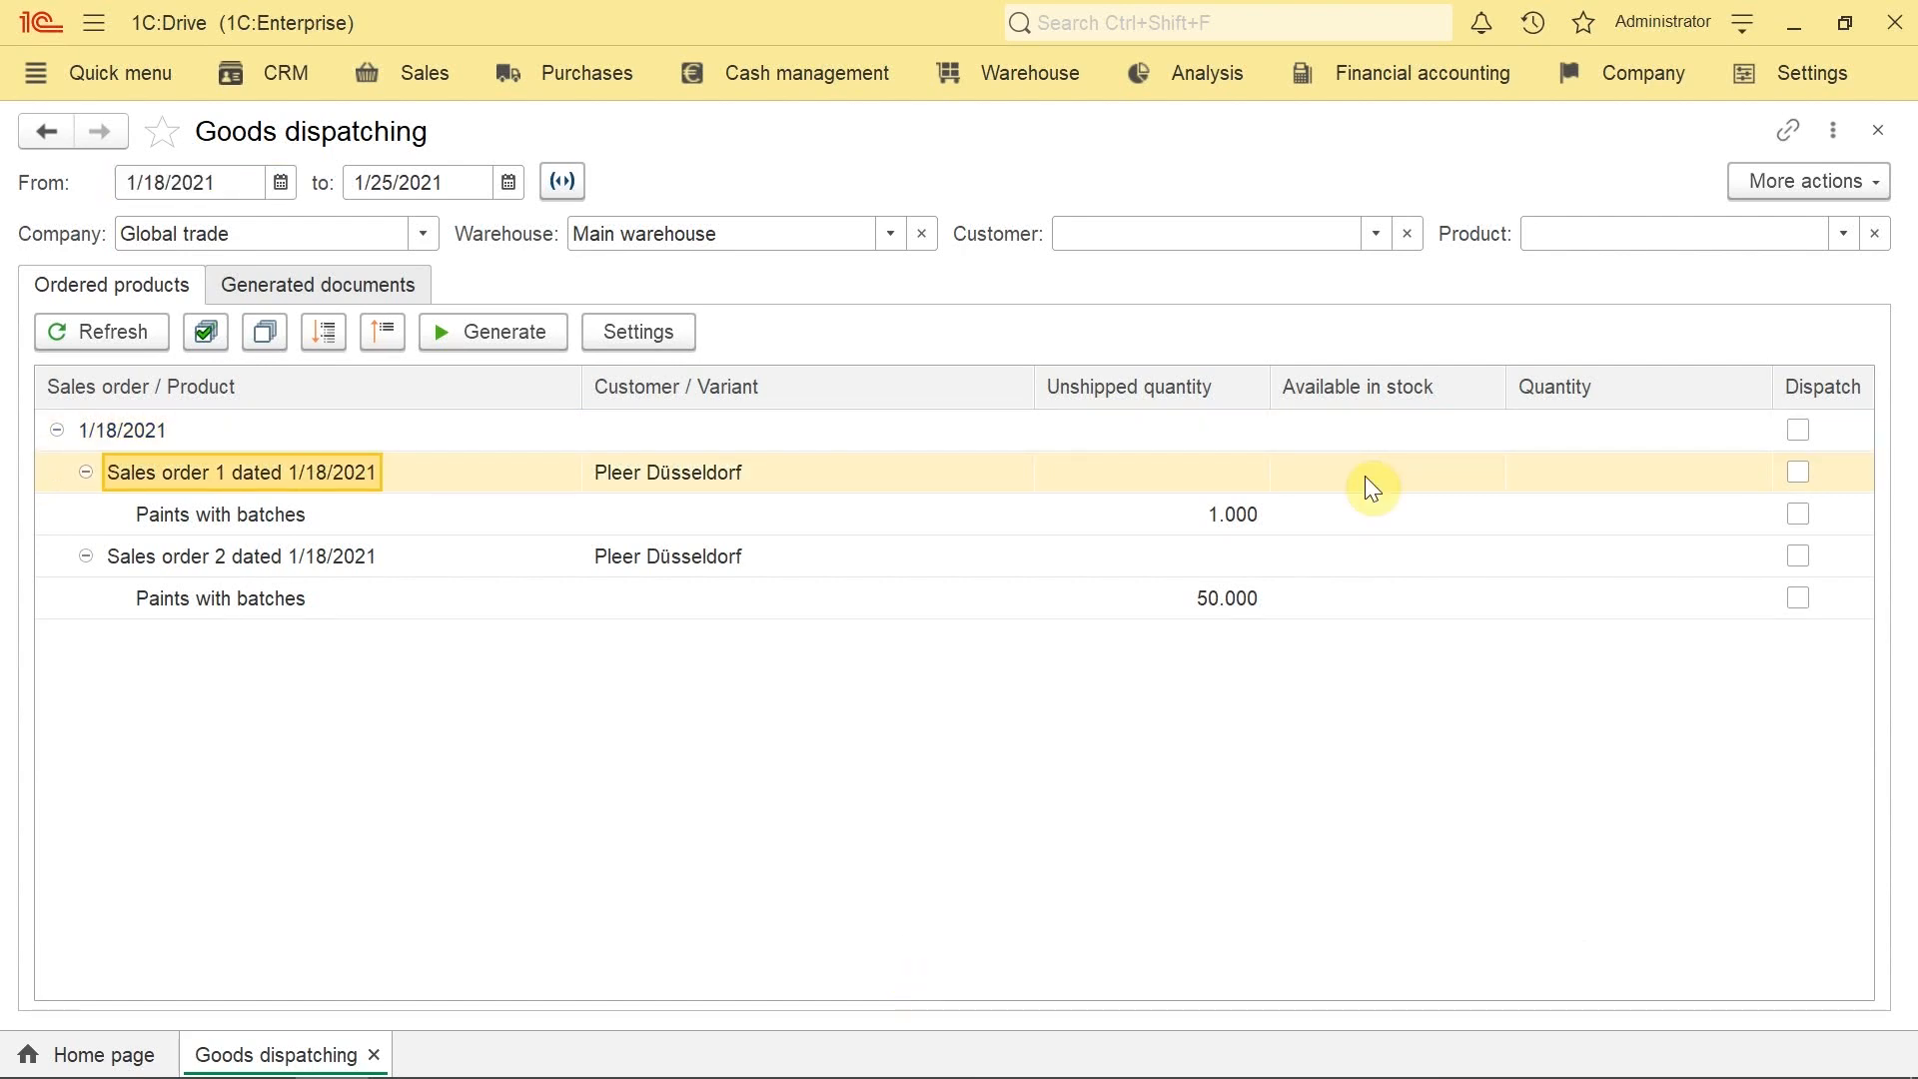
{"action": "left_click", "coordinate": [1364, 476]}
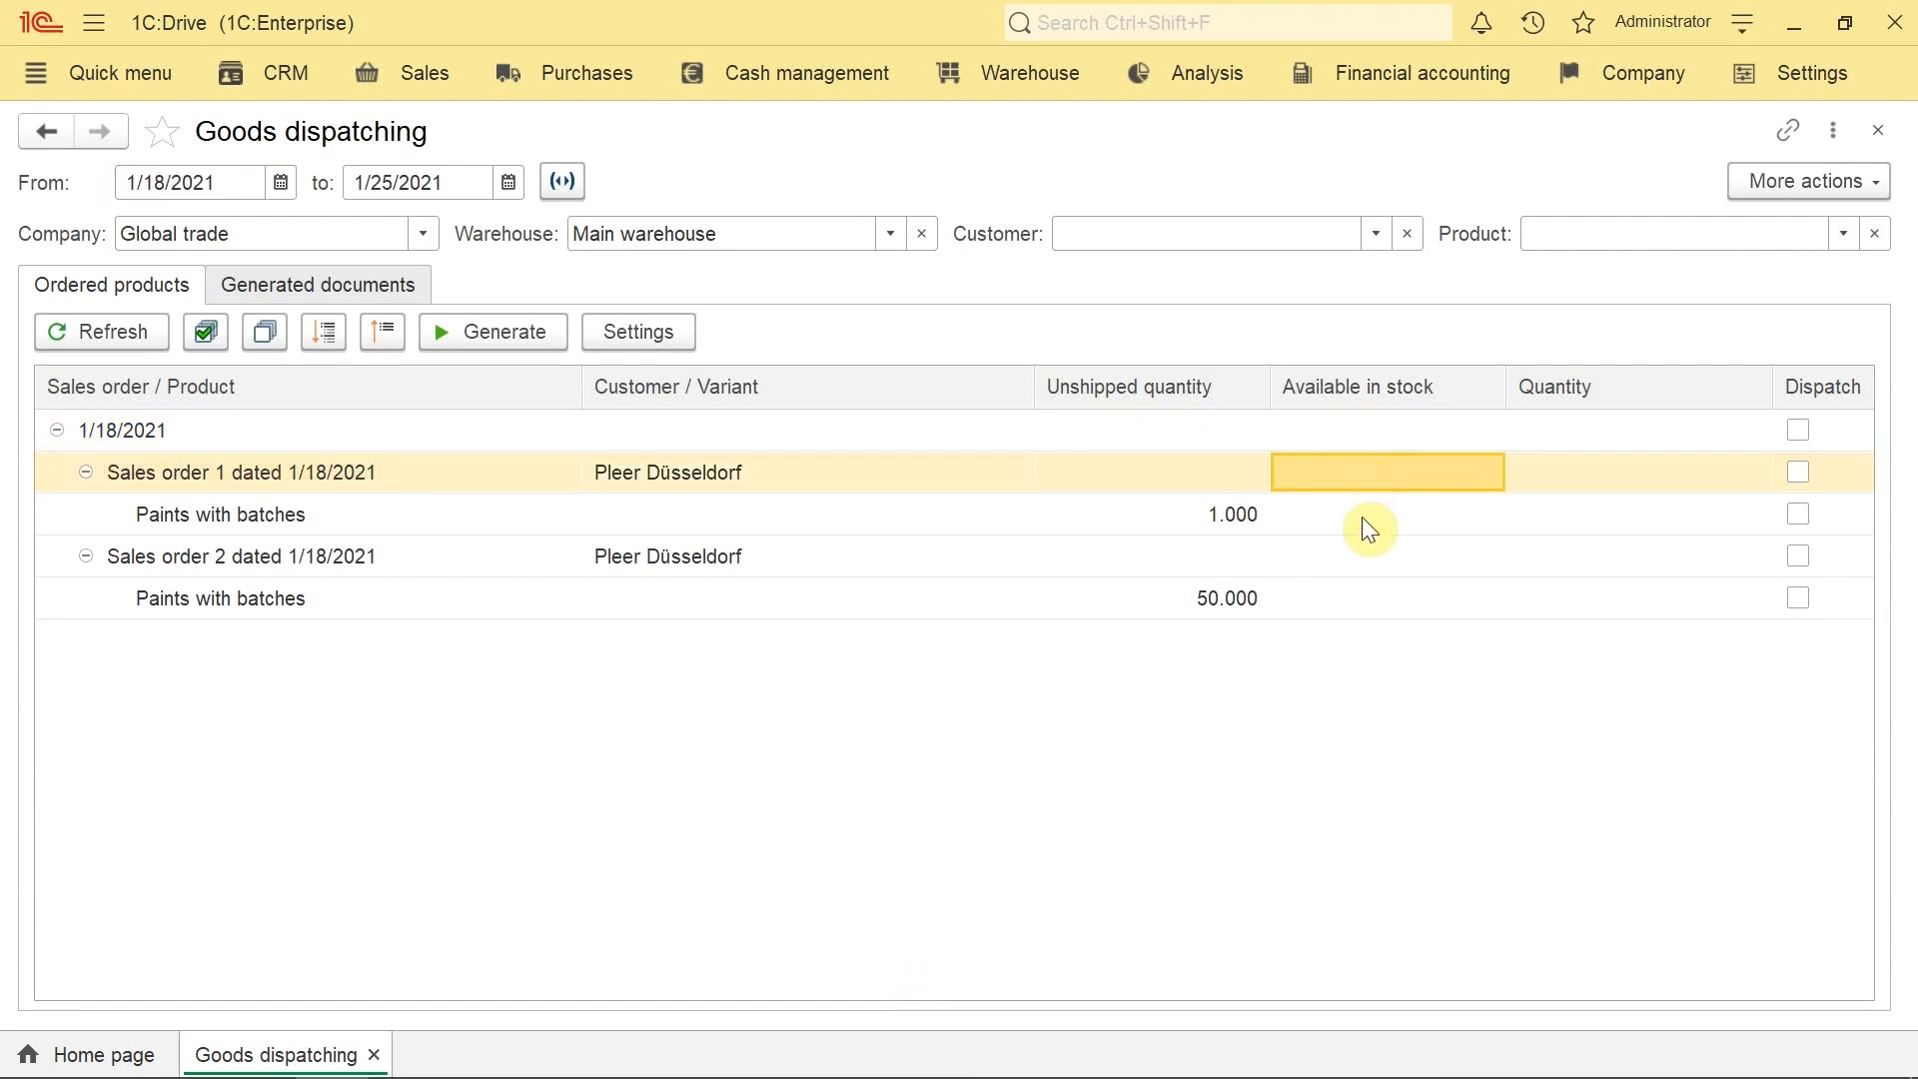
{"action": "key", "text": "Down"}
{"action": "key", "text": "Down"}
{"action": "key", "text": "Up"}
{"action": "key", "text": "Up"}
Step: Change the warehouse of Sales order 1 to Quality control and storage room, post the order and close it
{"action": "double_click", "coordinate": [214, 473]}
{"action": "left_click", "coordinate": [1552, 440]}
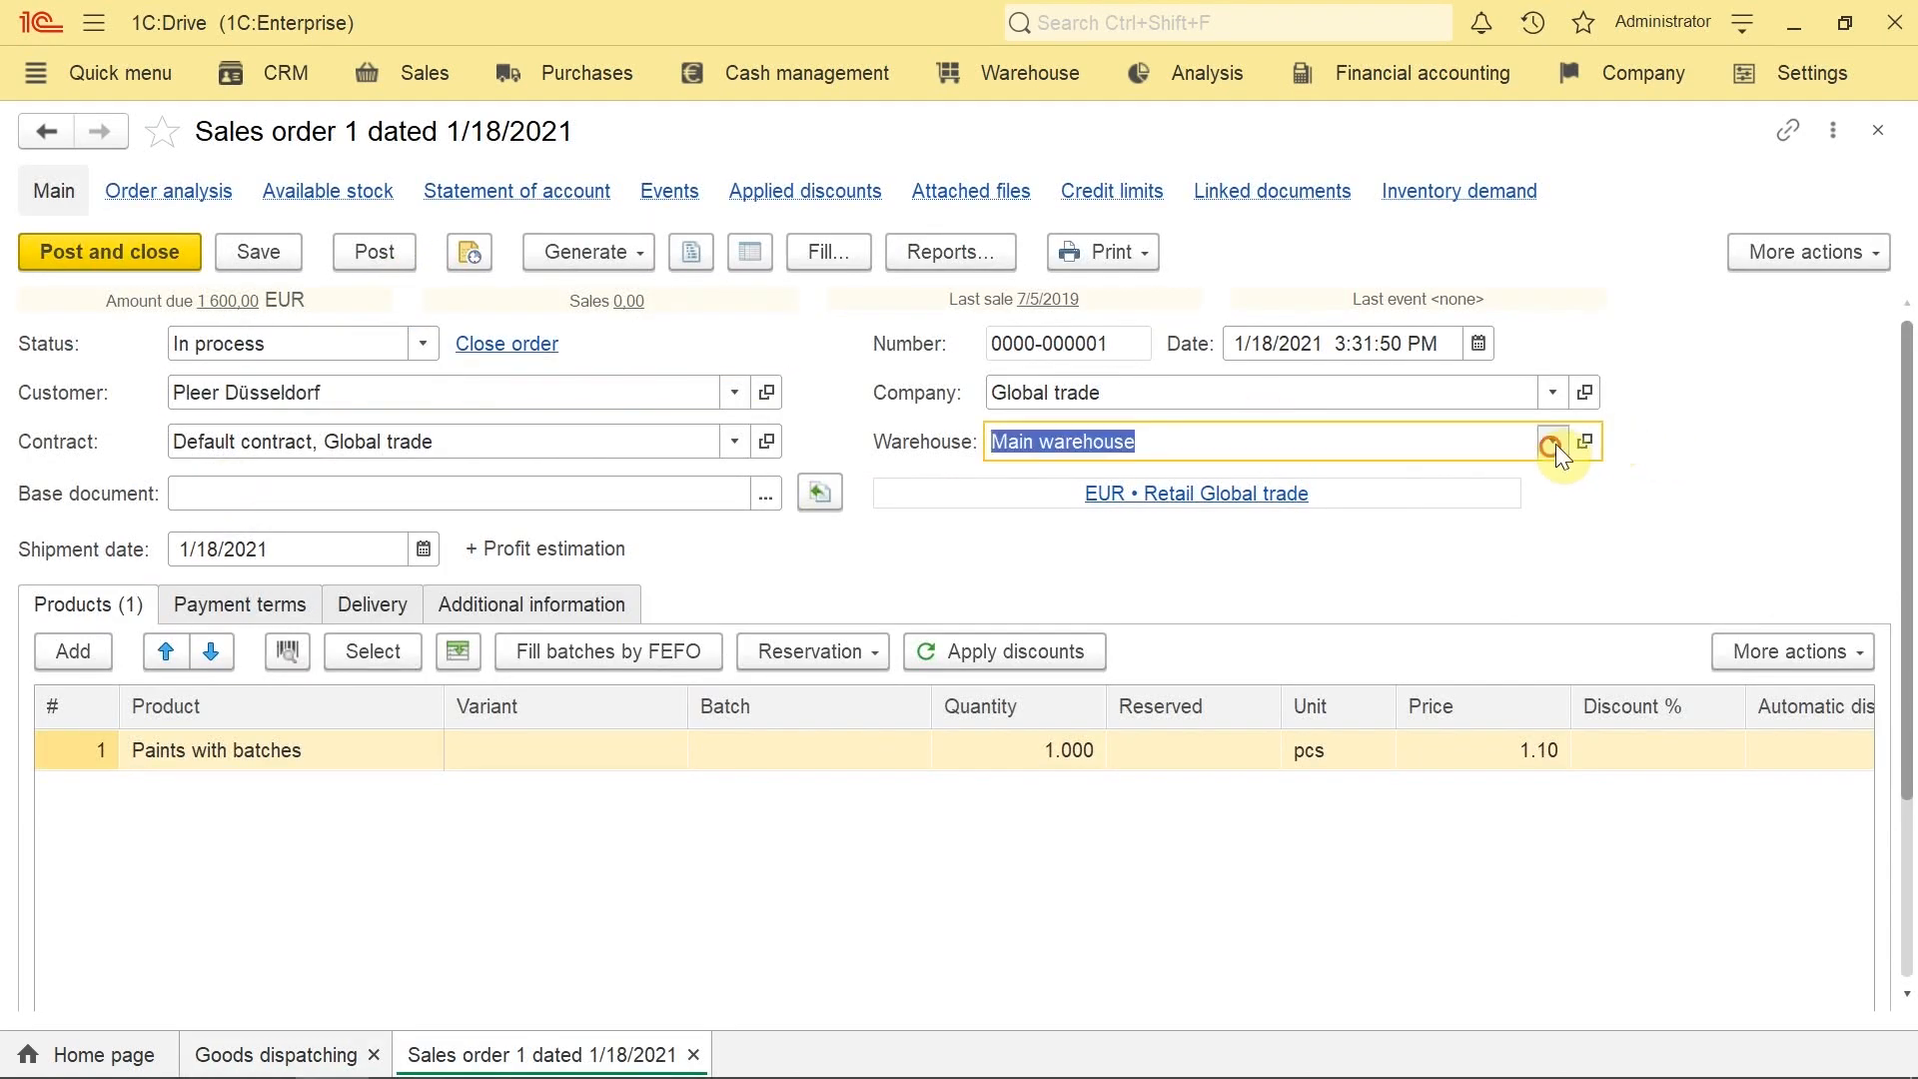
{"action": "left_click", "coordinate": [1286, 486]}
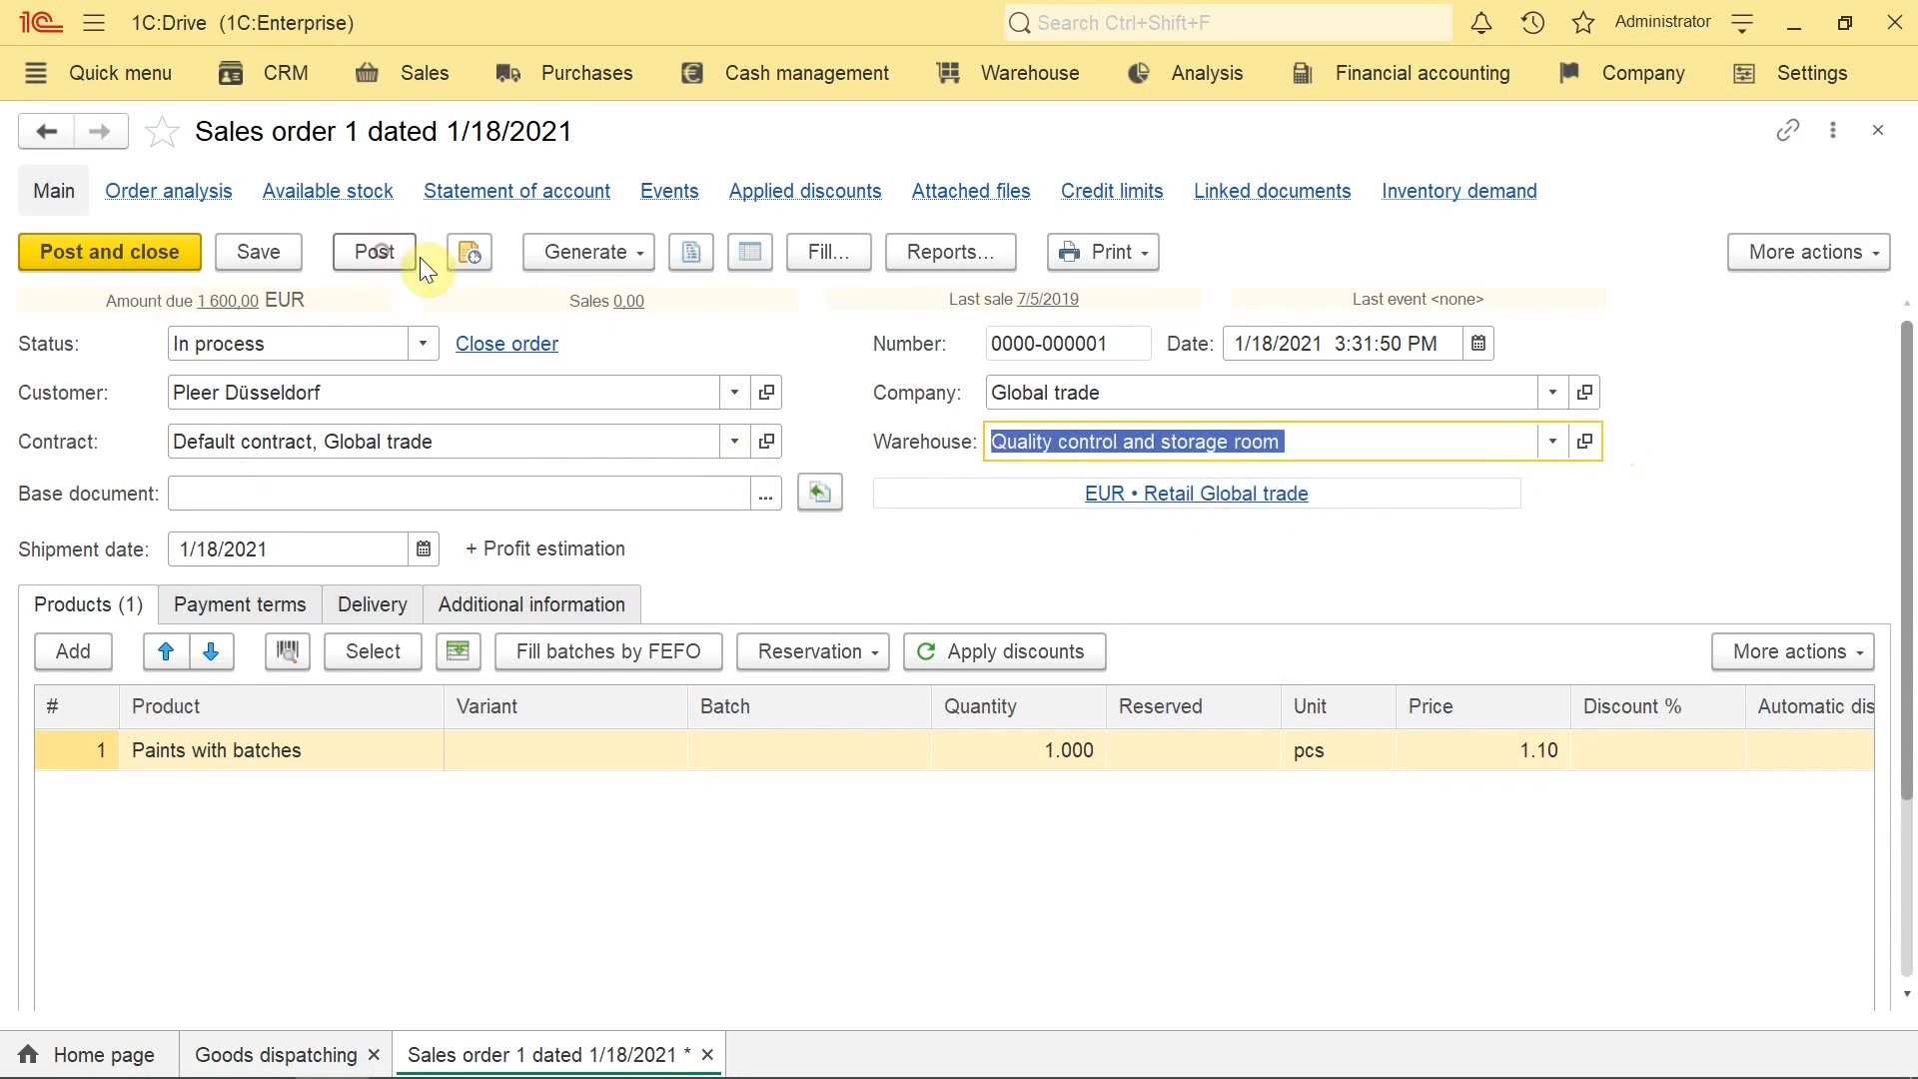
{"action": "left_click", "coordinate": [1878, 130]}
Step: Change the warehouse of Sales order 2 to Quality control and storage room, then post and close it
{"action": "left_click", "coordinate": [226, 555]}
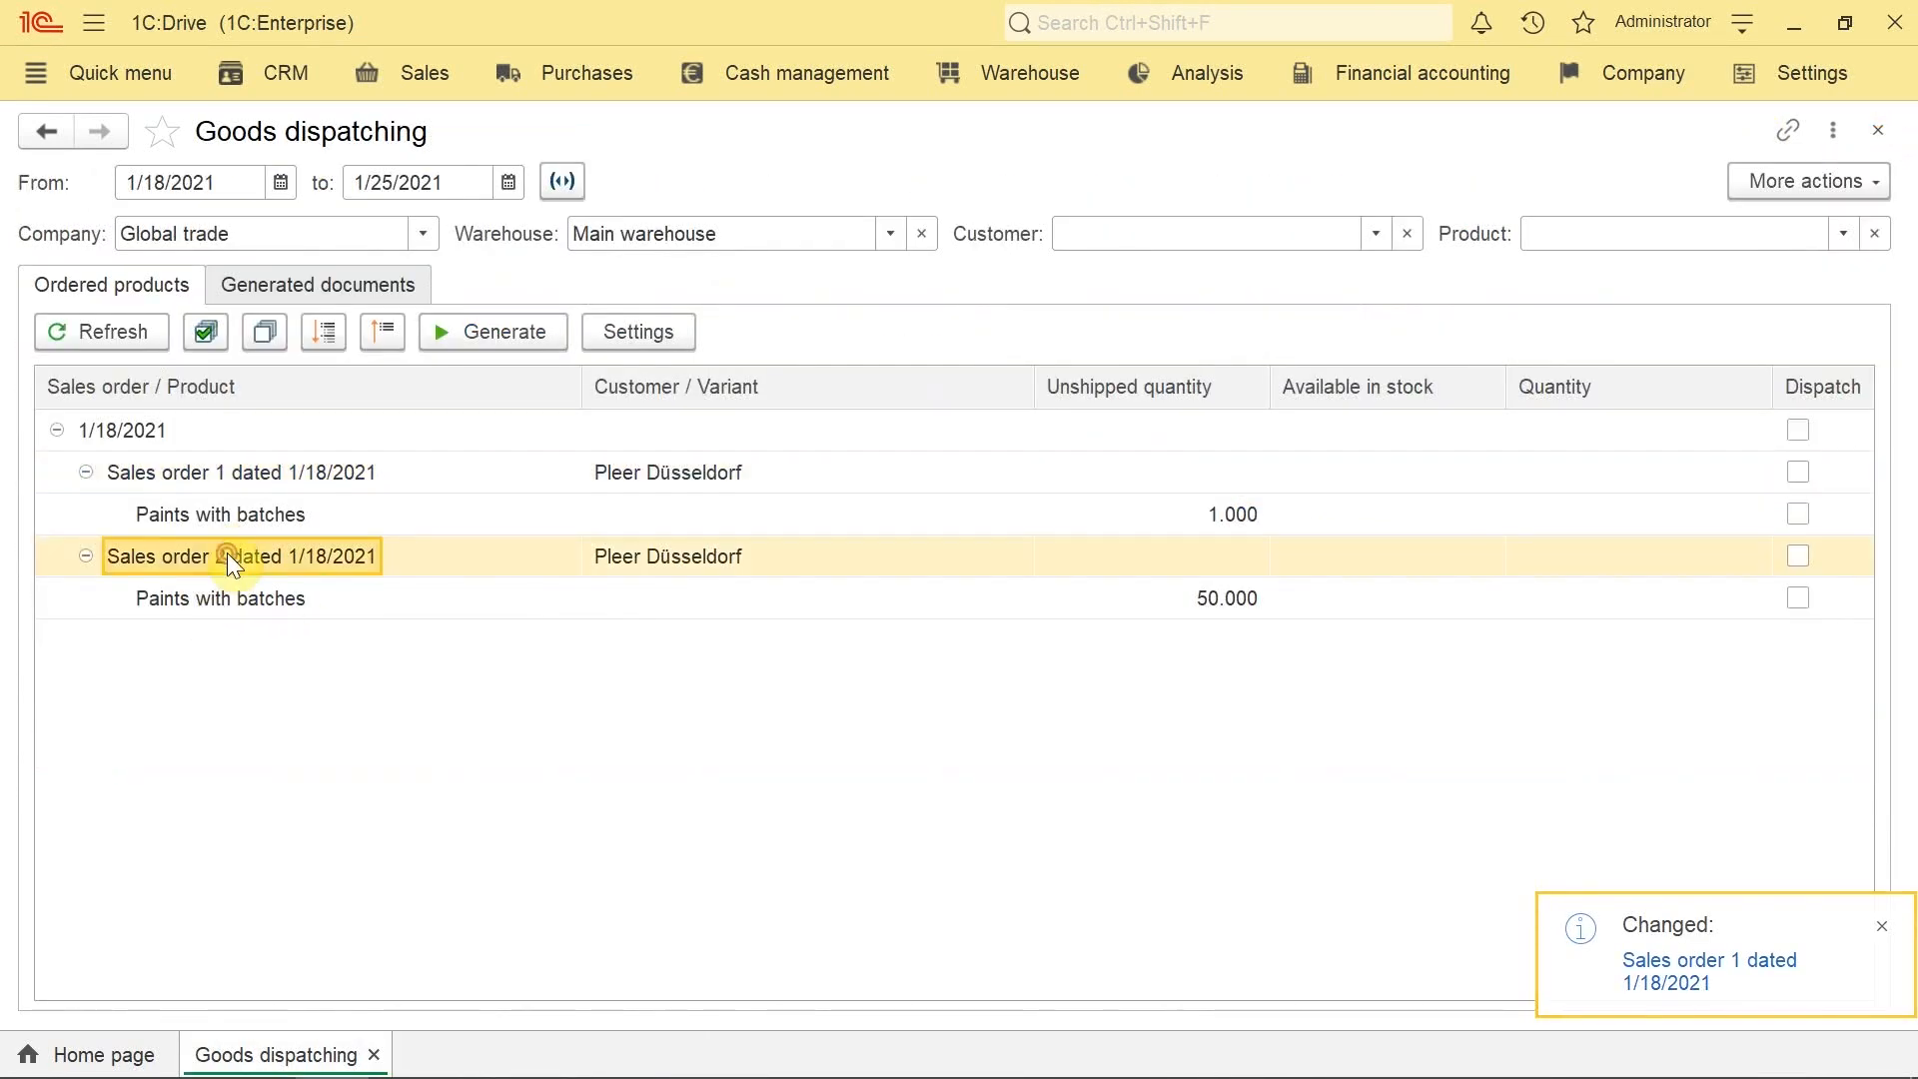
{"action": "double_click", "coordinate": [225, 555]}
{"action": "left_click", "coordinate": [1552, 440]}
{"action": "left_click", "coordinate": [1285, 484]}
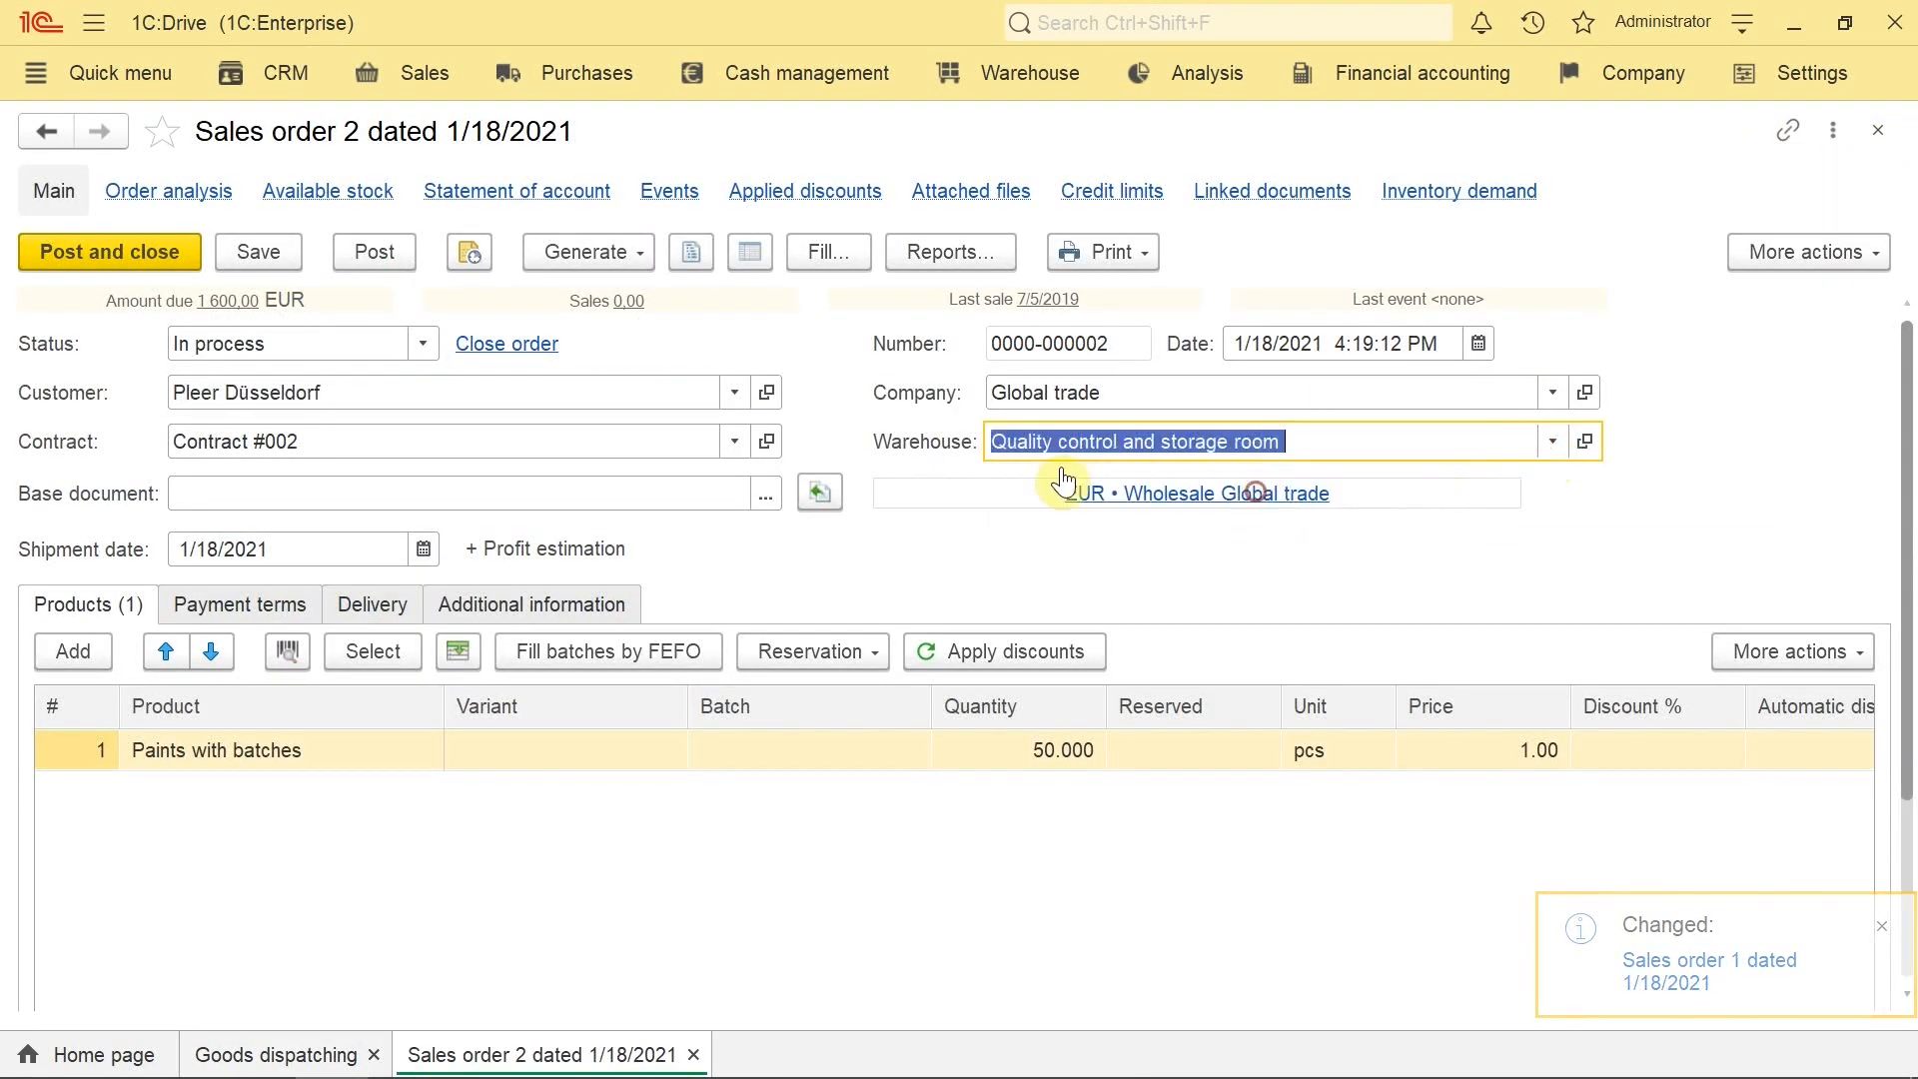
{"action": "left_click", "coordinate": [148, 262]}
Step: Filter goods dispatching by the Quality control and storage room warehouse and check the available stock for both order lines
{"action": "left_click", "coordinate": [888, 232]}
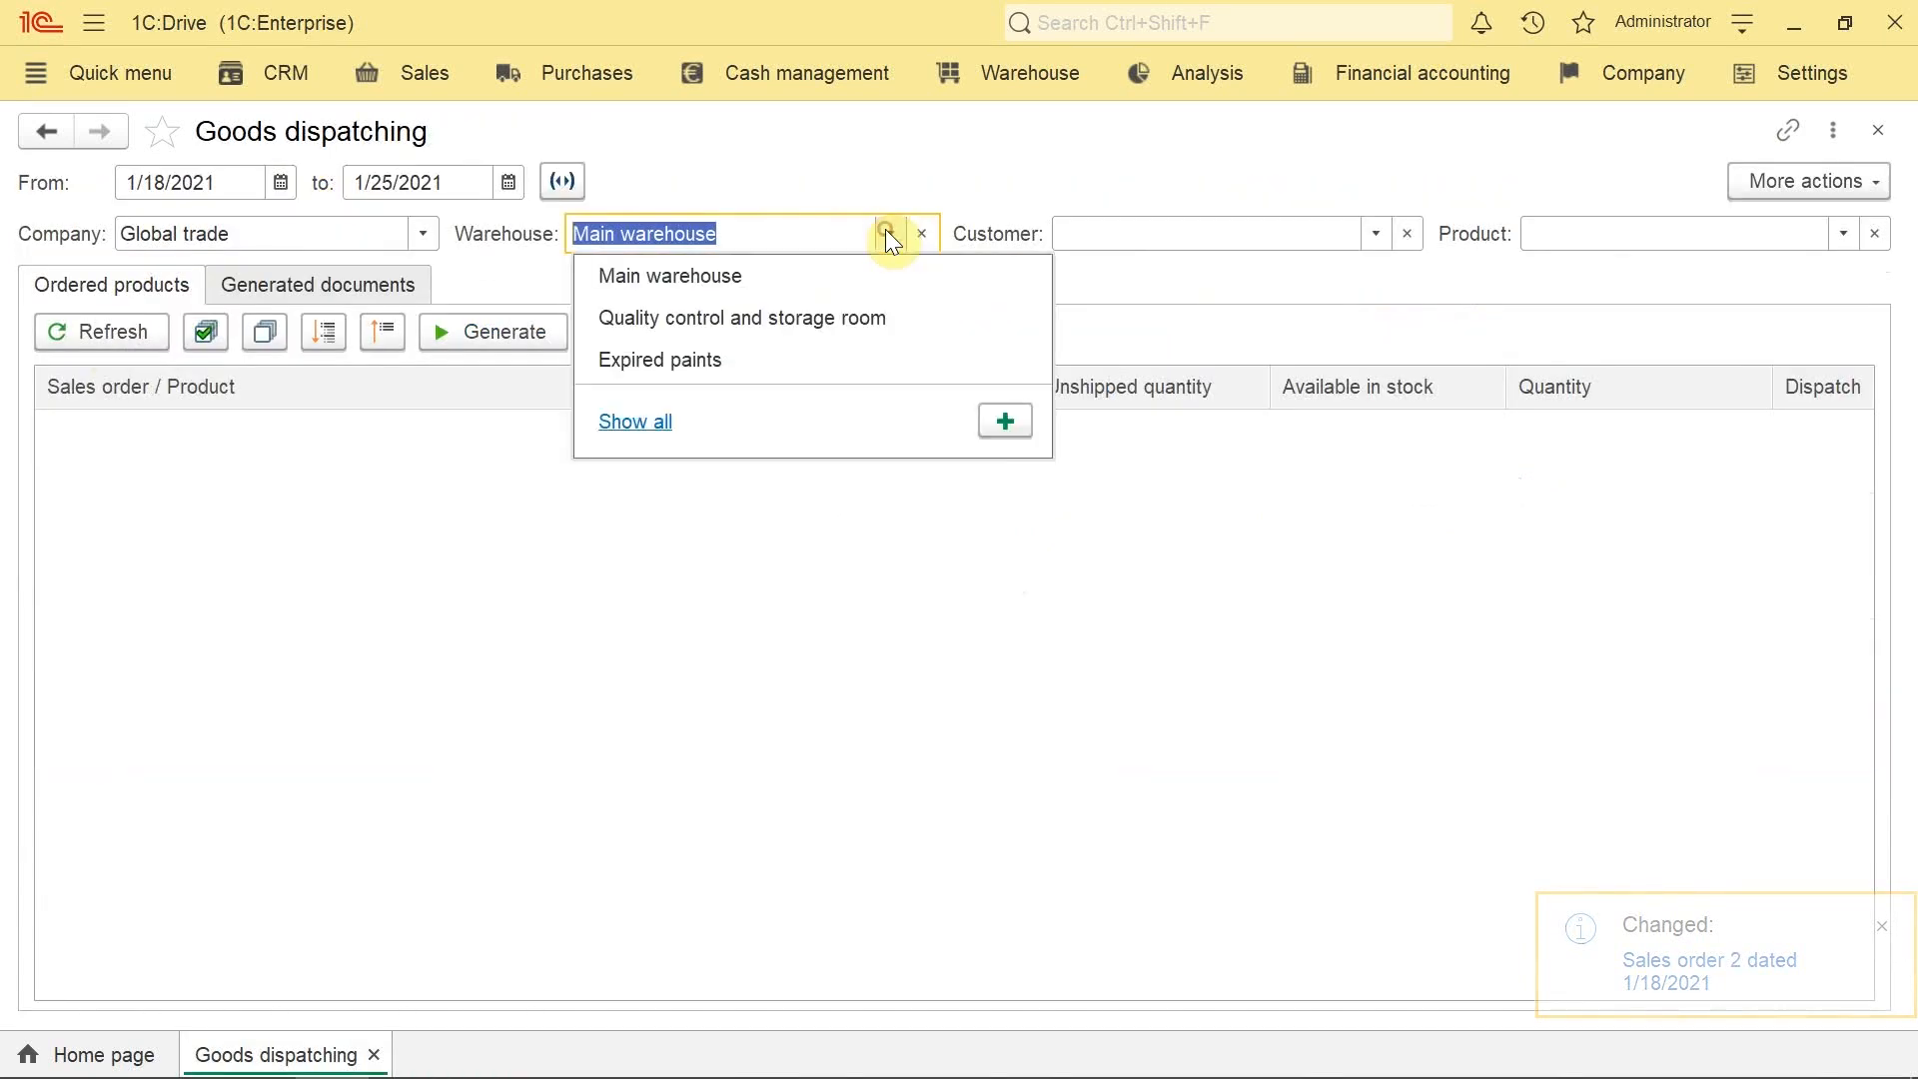
{"action": "left_click", "coordinate": [795, 320]}
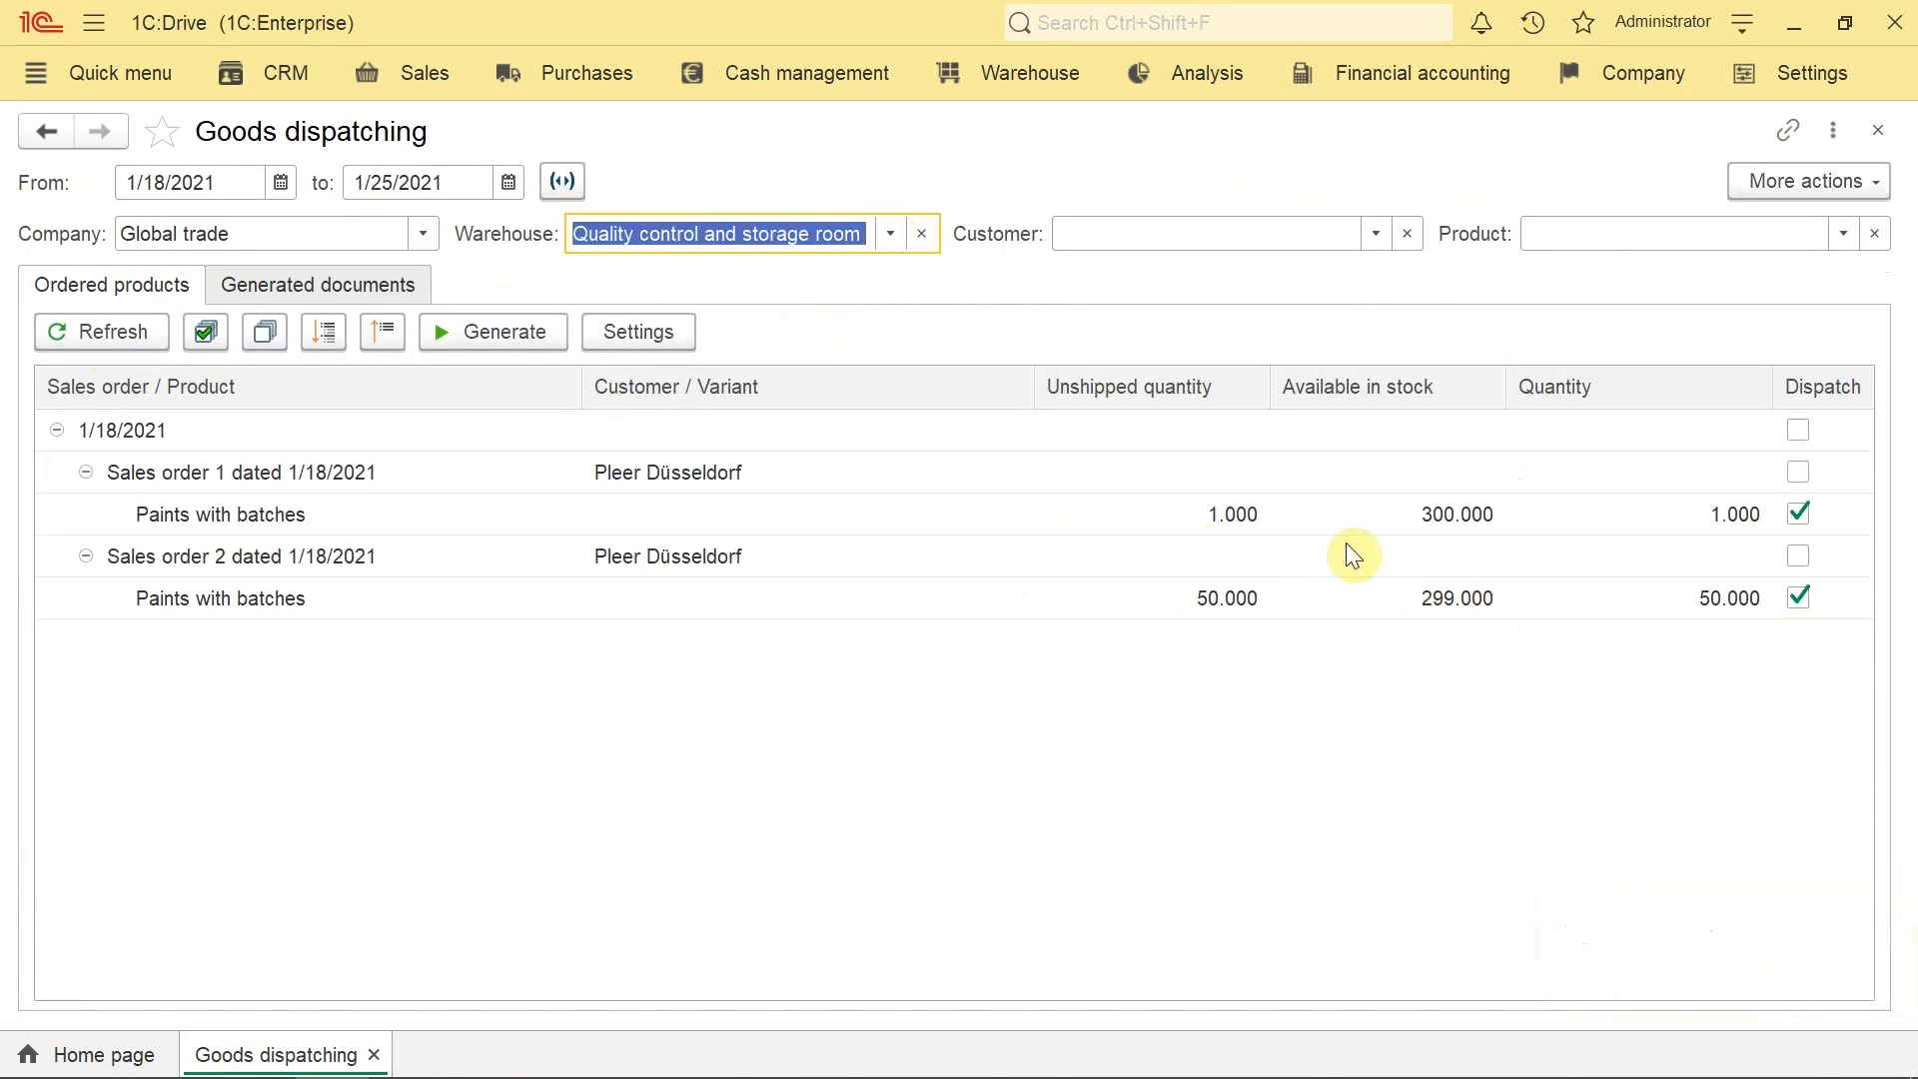
{"action": "left_click", "coordinate": [1424, 513]}
{"action": "key", "text": "Down"}
{"action": "key", "text": "Down"}
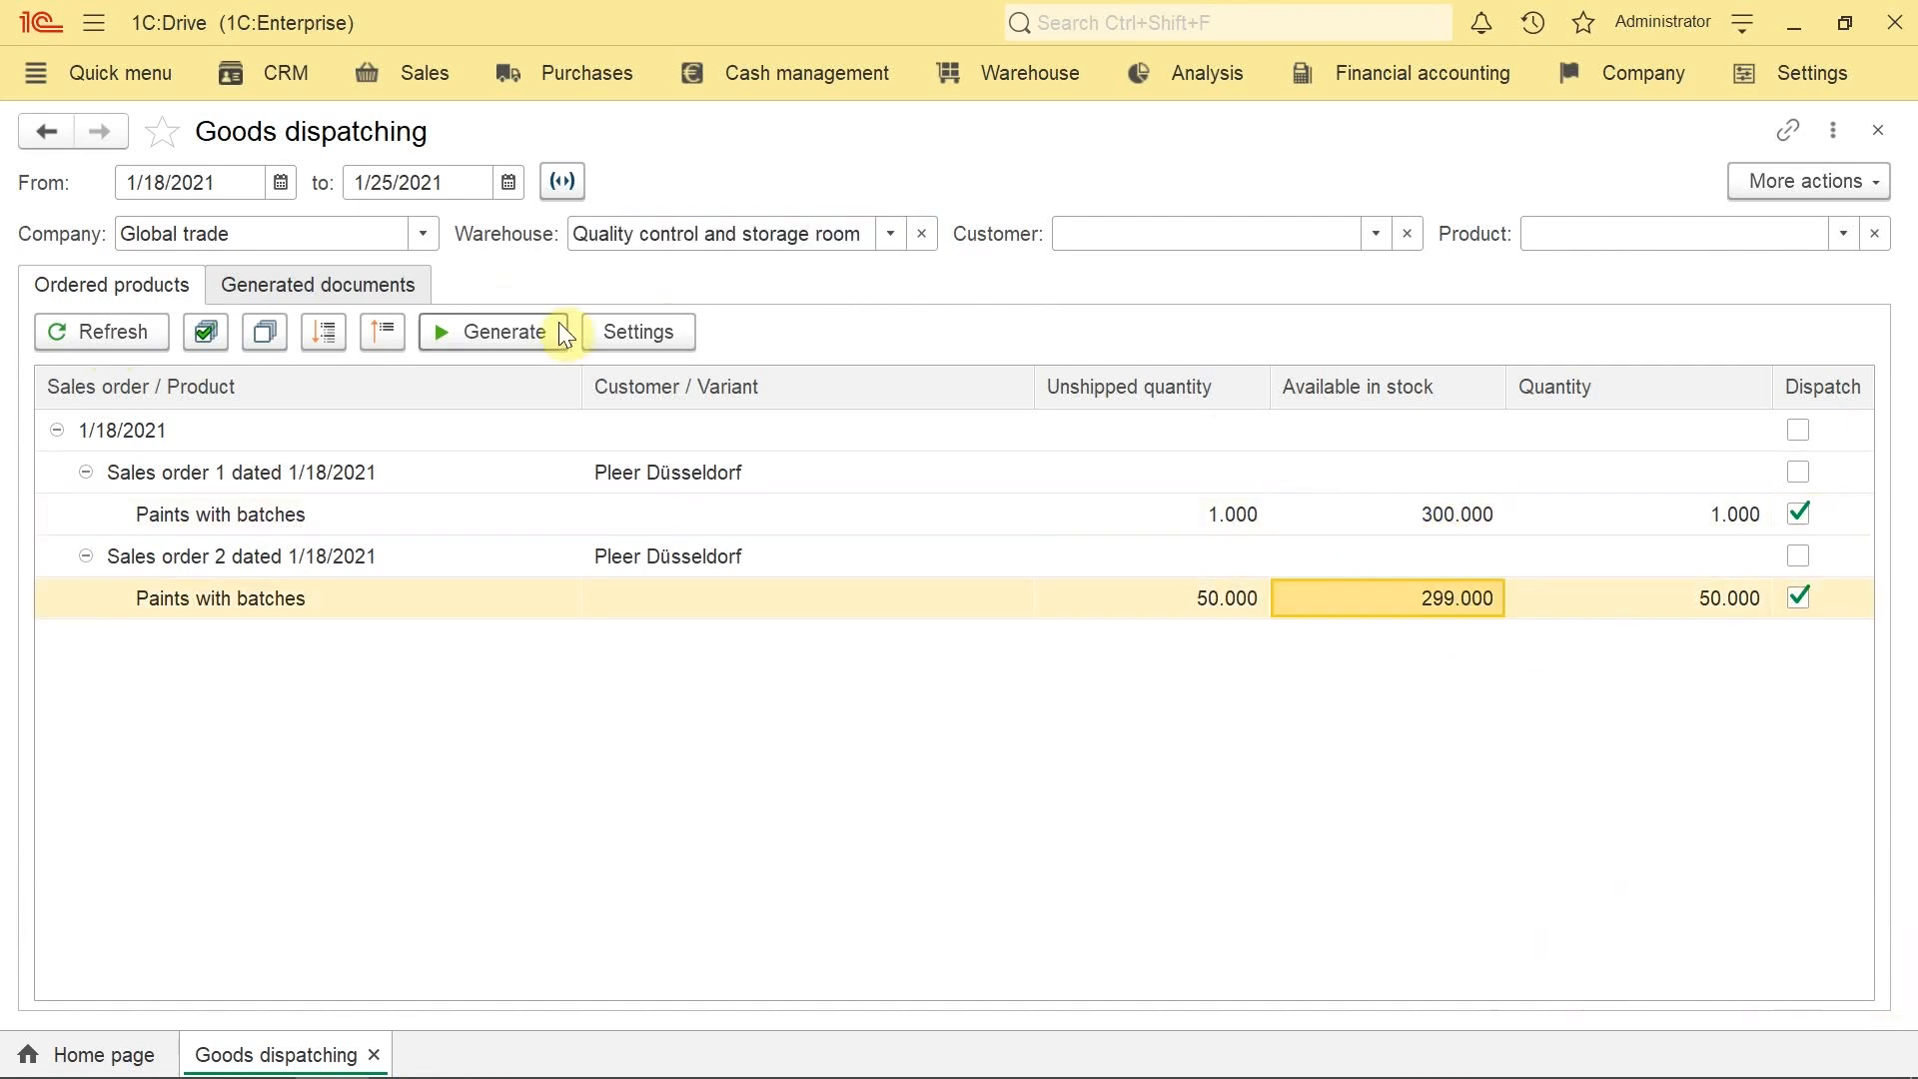
Step: Configure goods dispatching to create Goods issues and post the generated documents automatically, and save the settings
{"action": "left_click", "coordinate": [661, 334]}
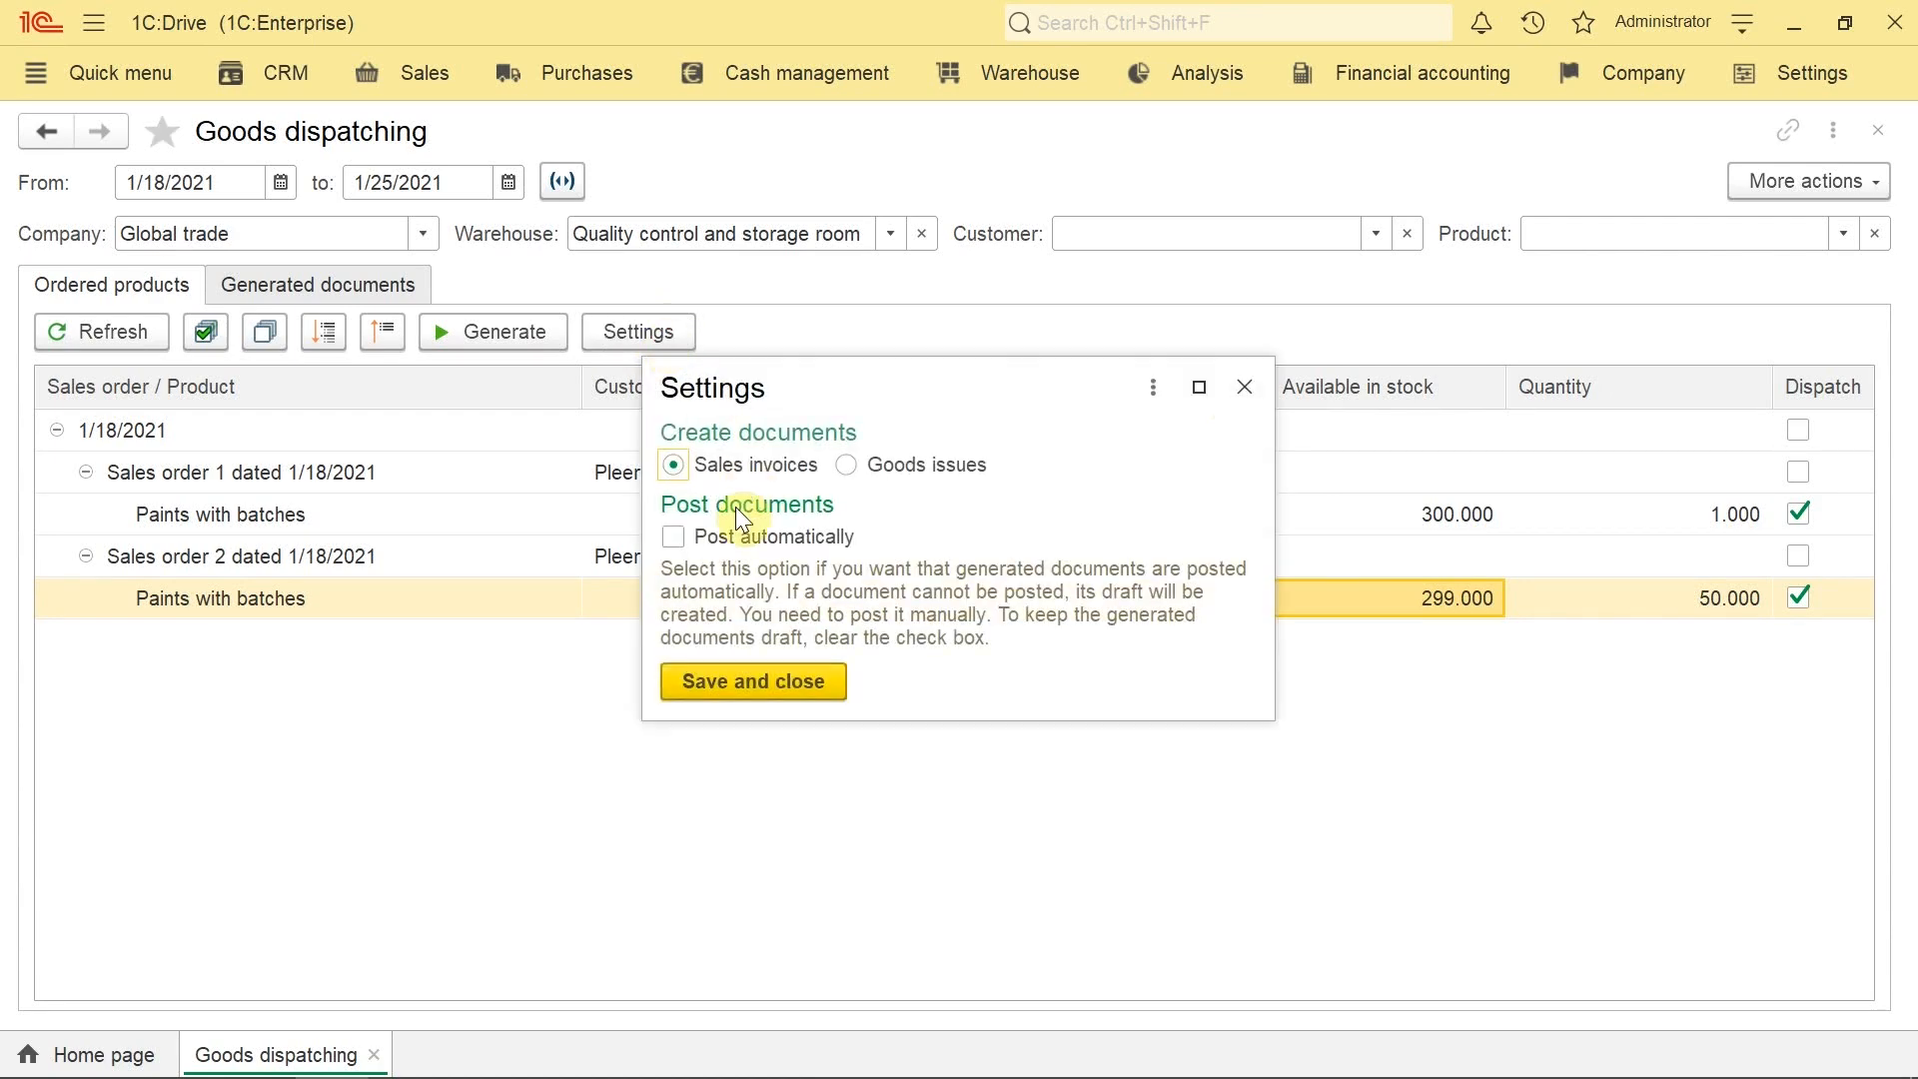
{"action": "left_click", "coordinate": [845, 466]}
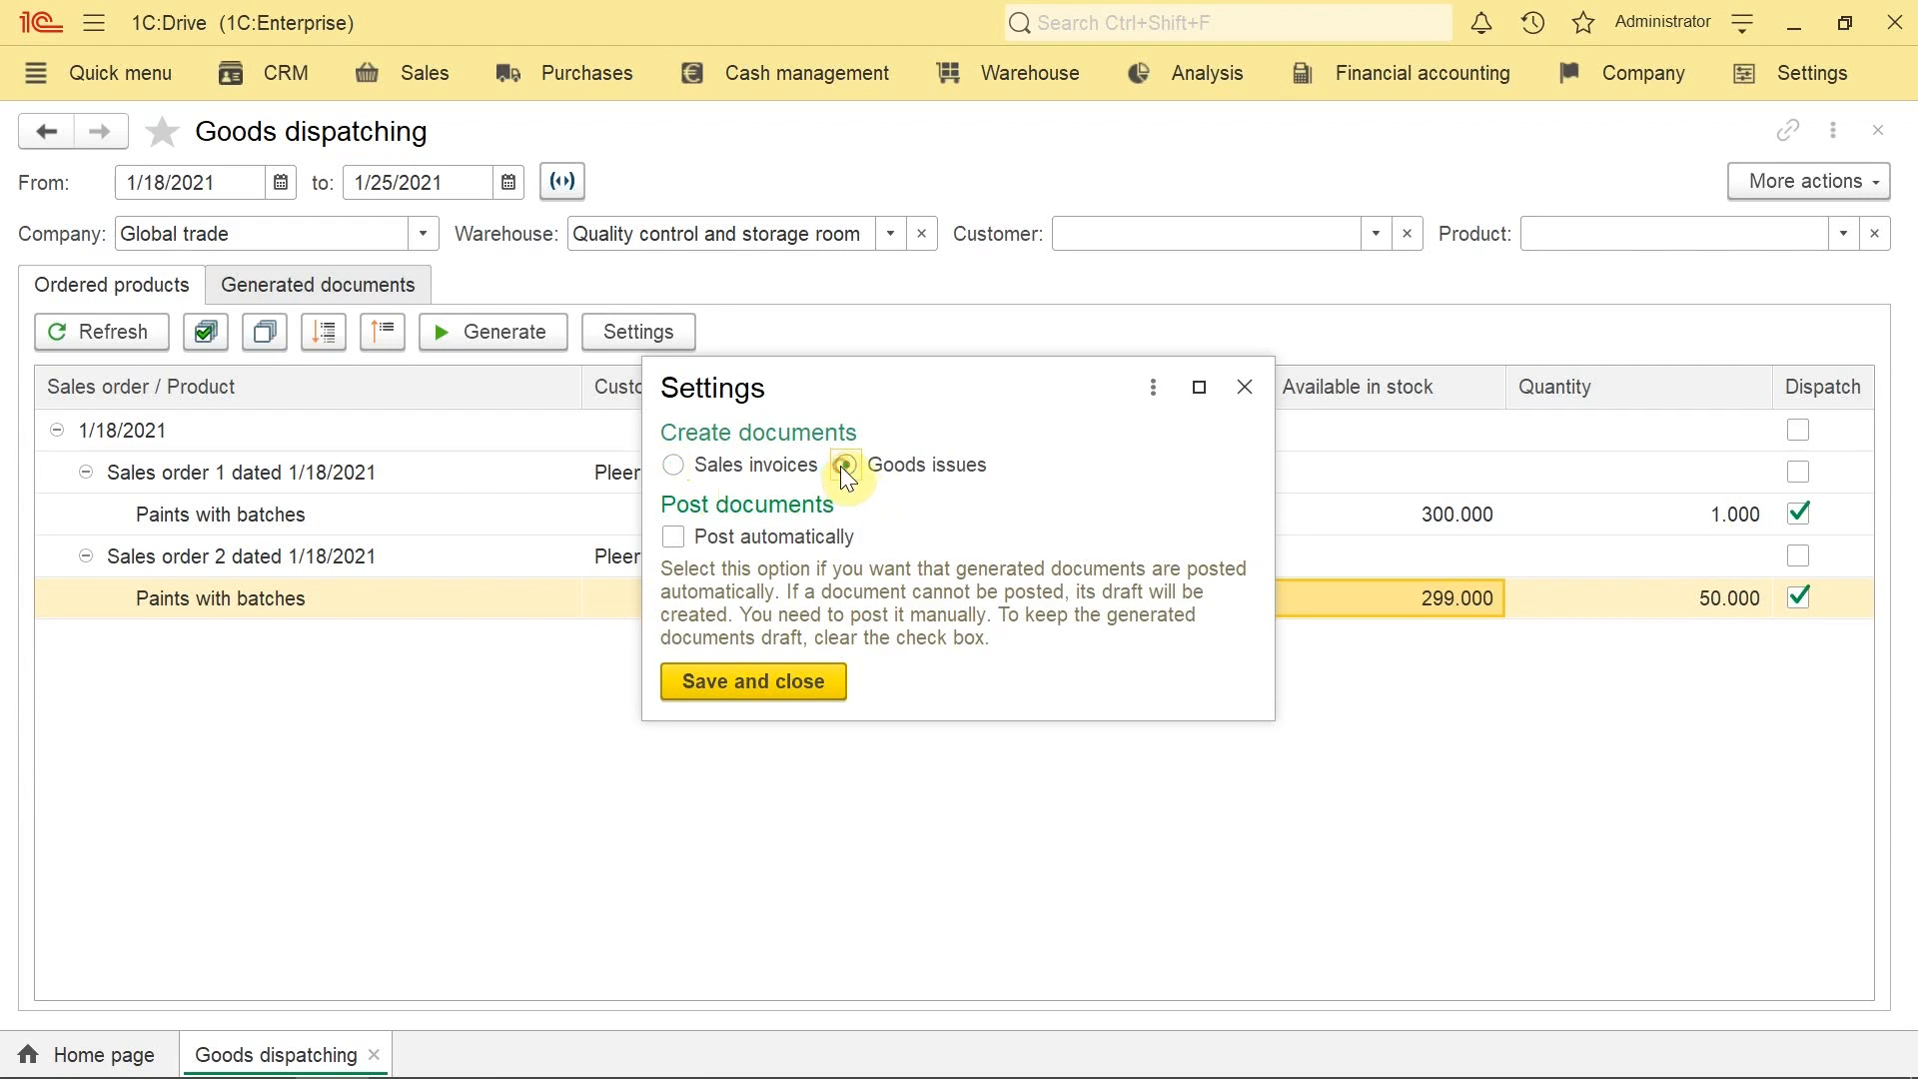
{"action": "left_click", "coordinate": [677, 537]}
{"action": "left_click", "coordinate": [752, 681]}
{"action": "left_click", "coordinate": [1674, 592]}
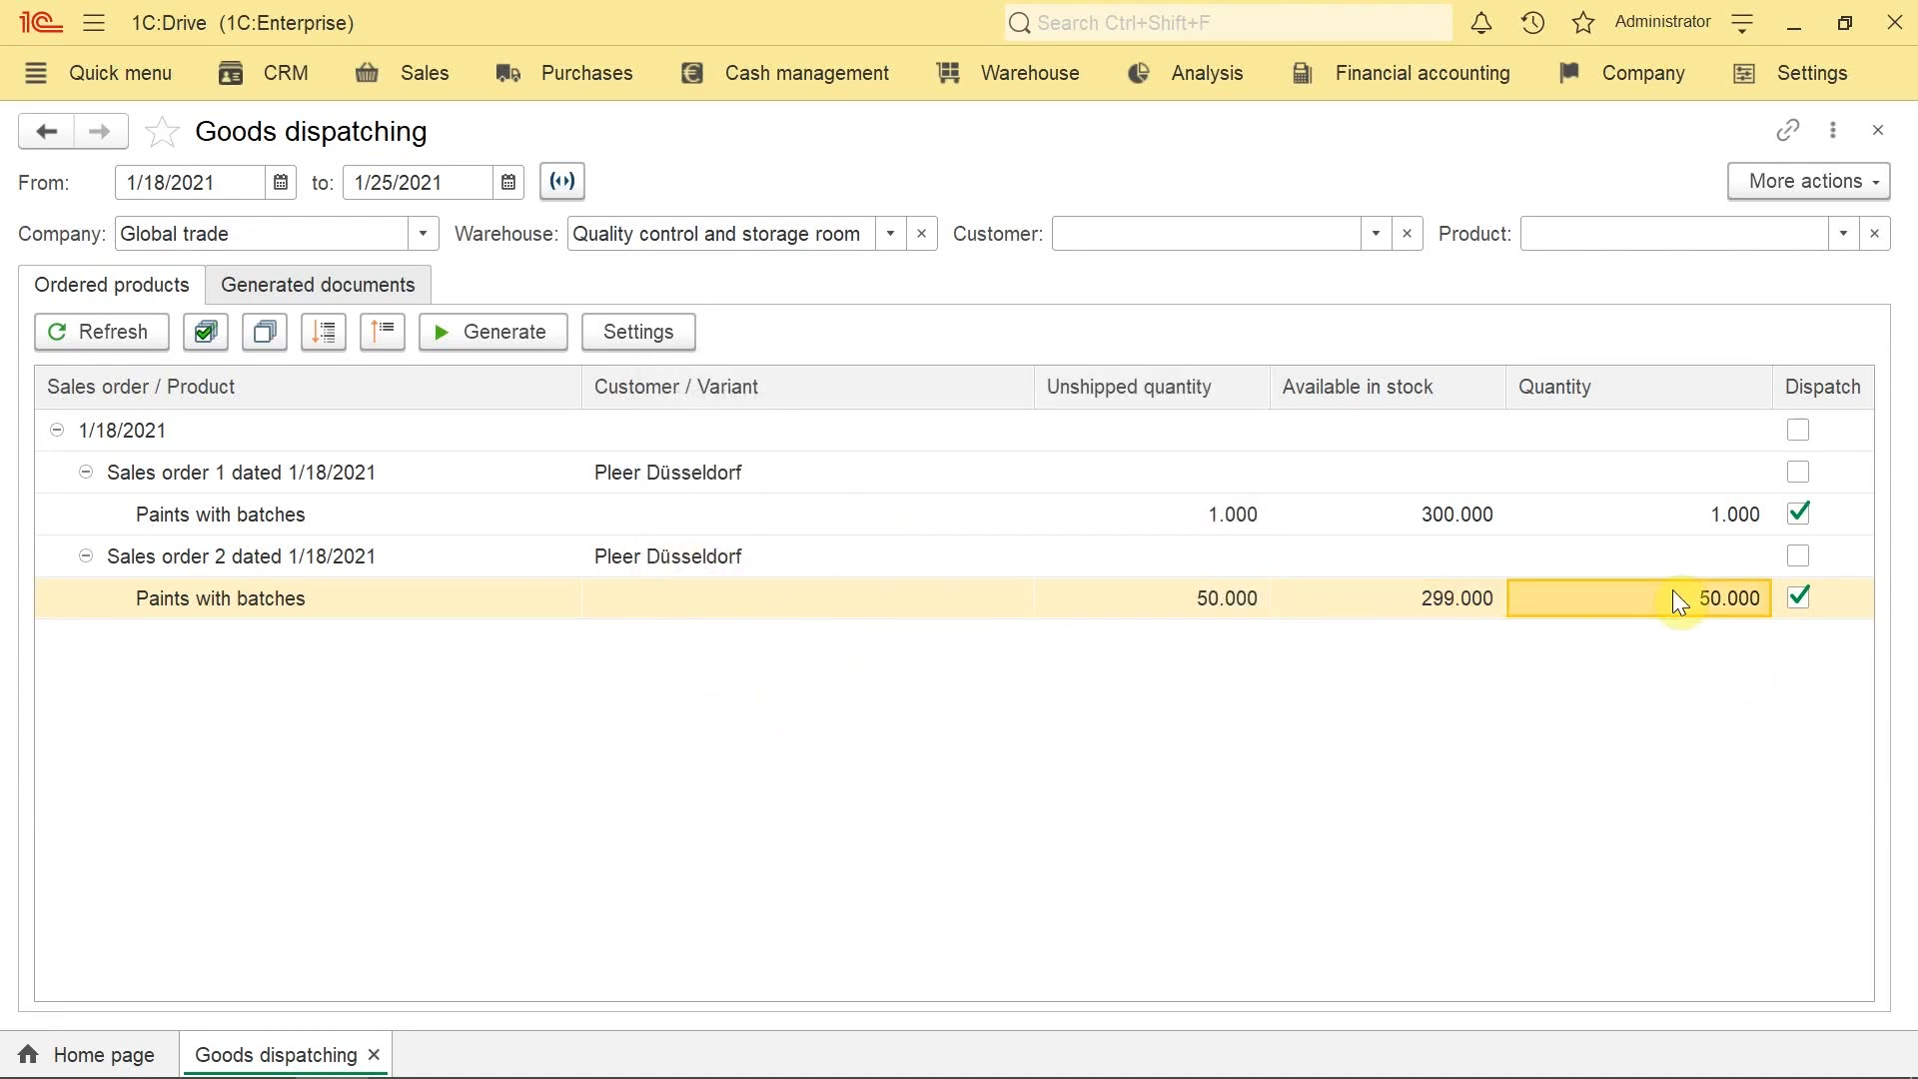
Step: Open Sales order 1 and go through its product and the Paints category to the batch settings
{"action": "double_click", "coordinate": [223, 471]}
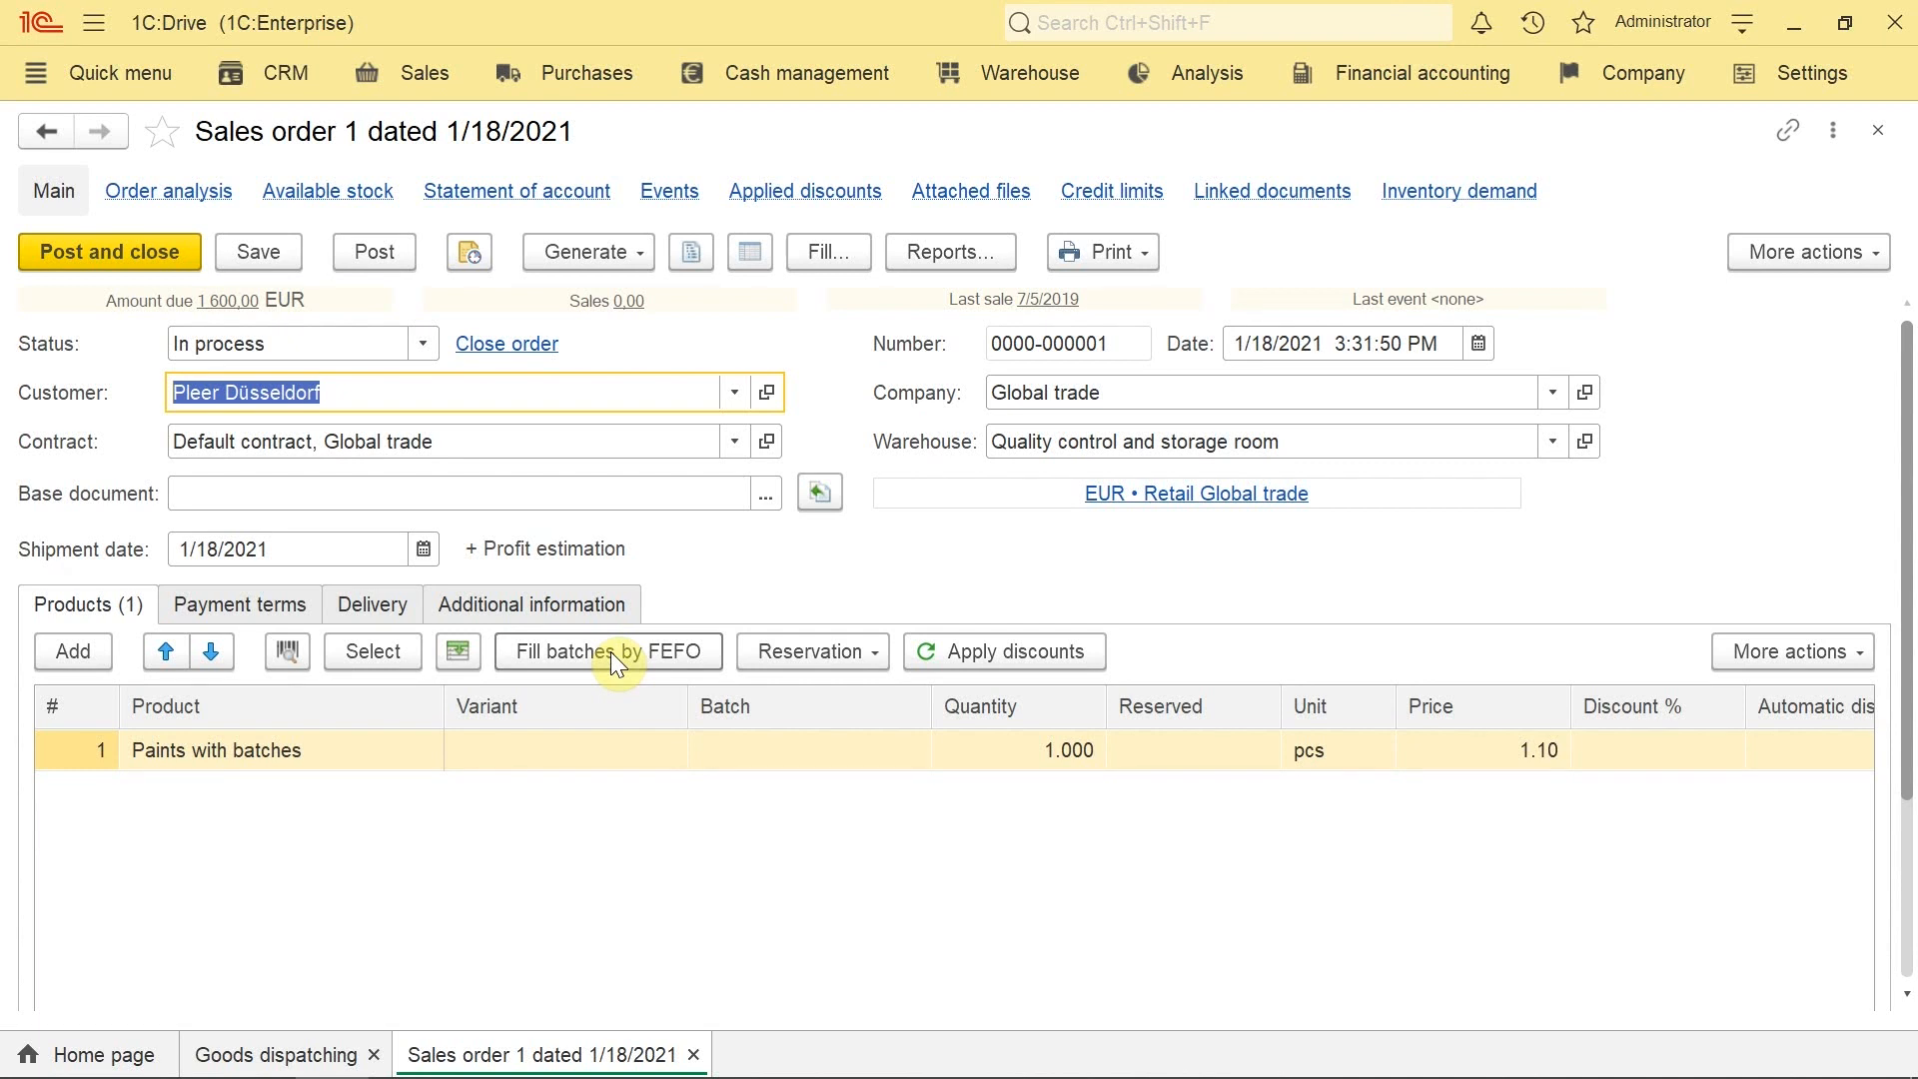
{"action": "left_click", "coordinate": [610, 652]}
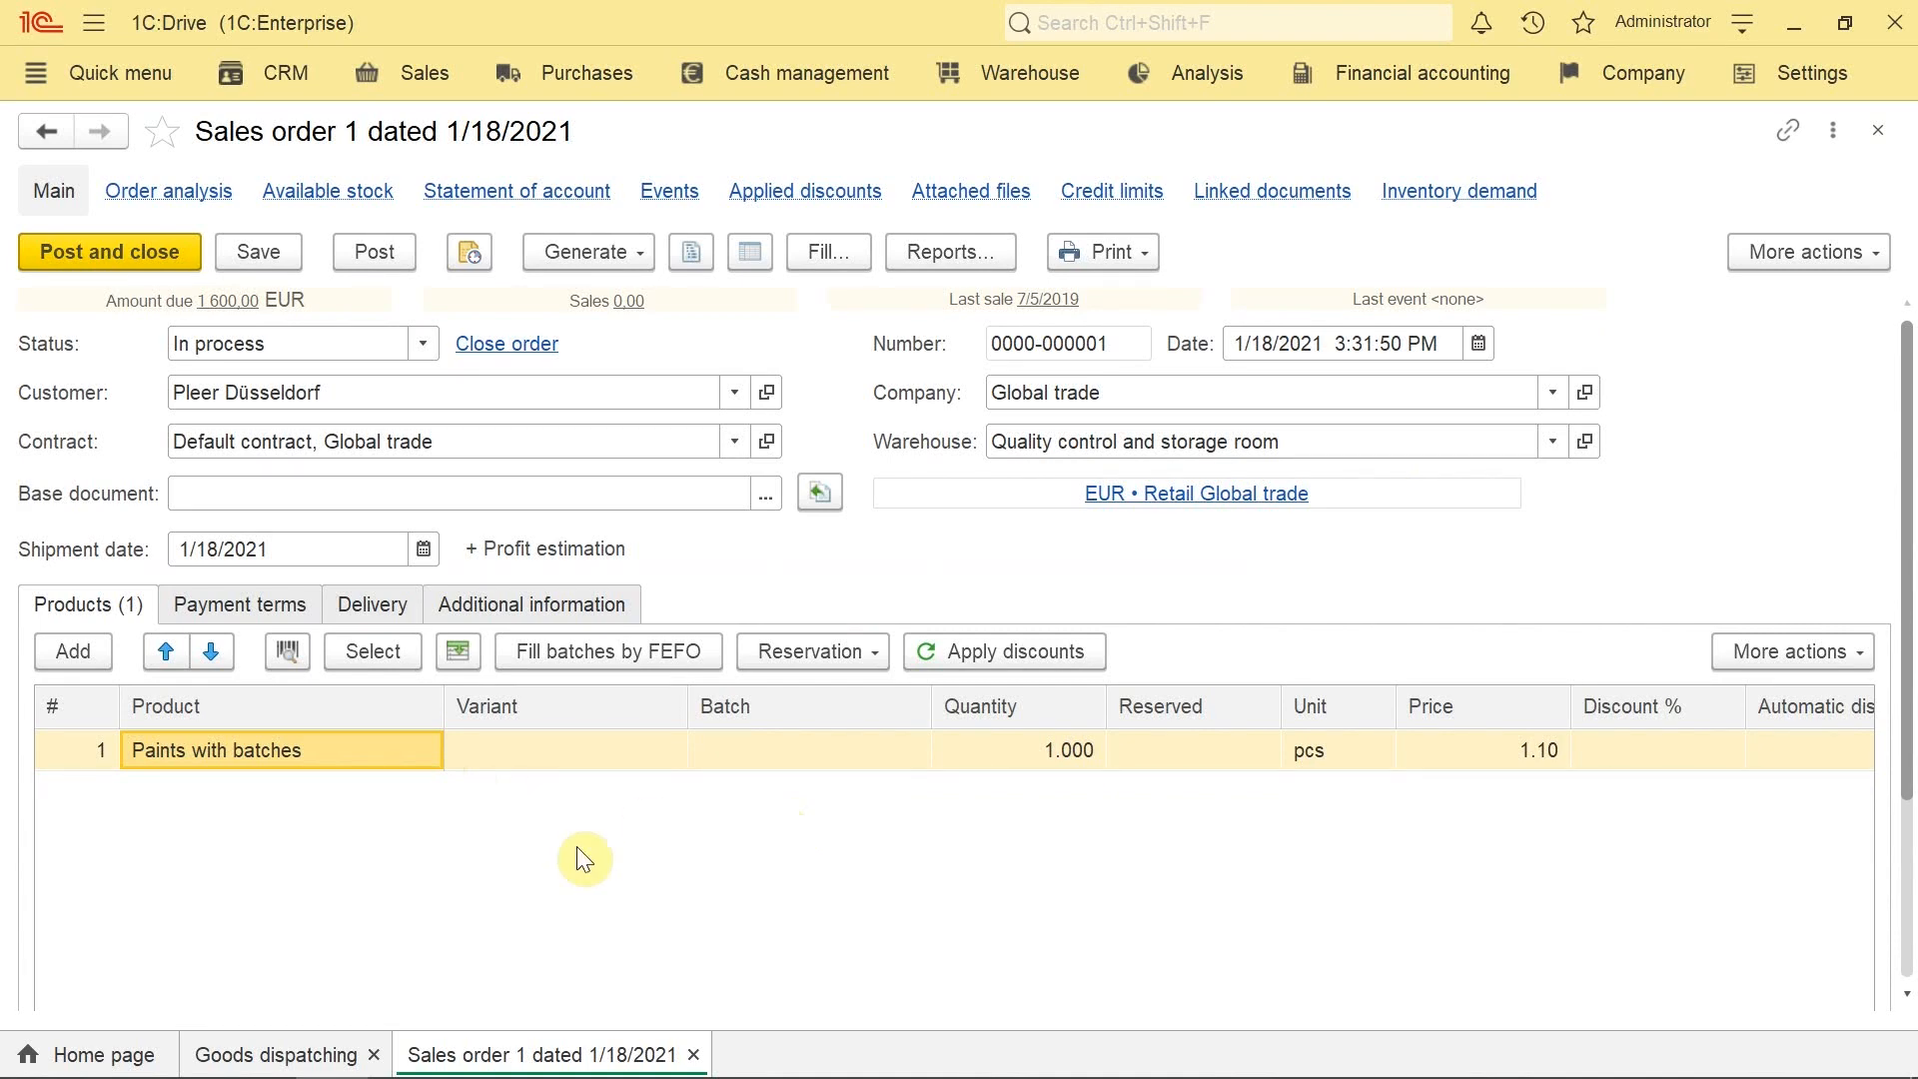
{"action": "left_click", "coordinate": [426, 757]}
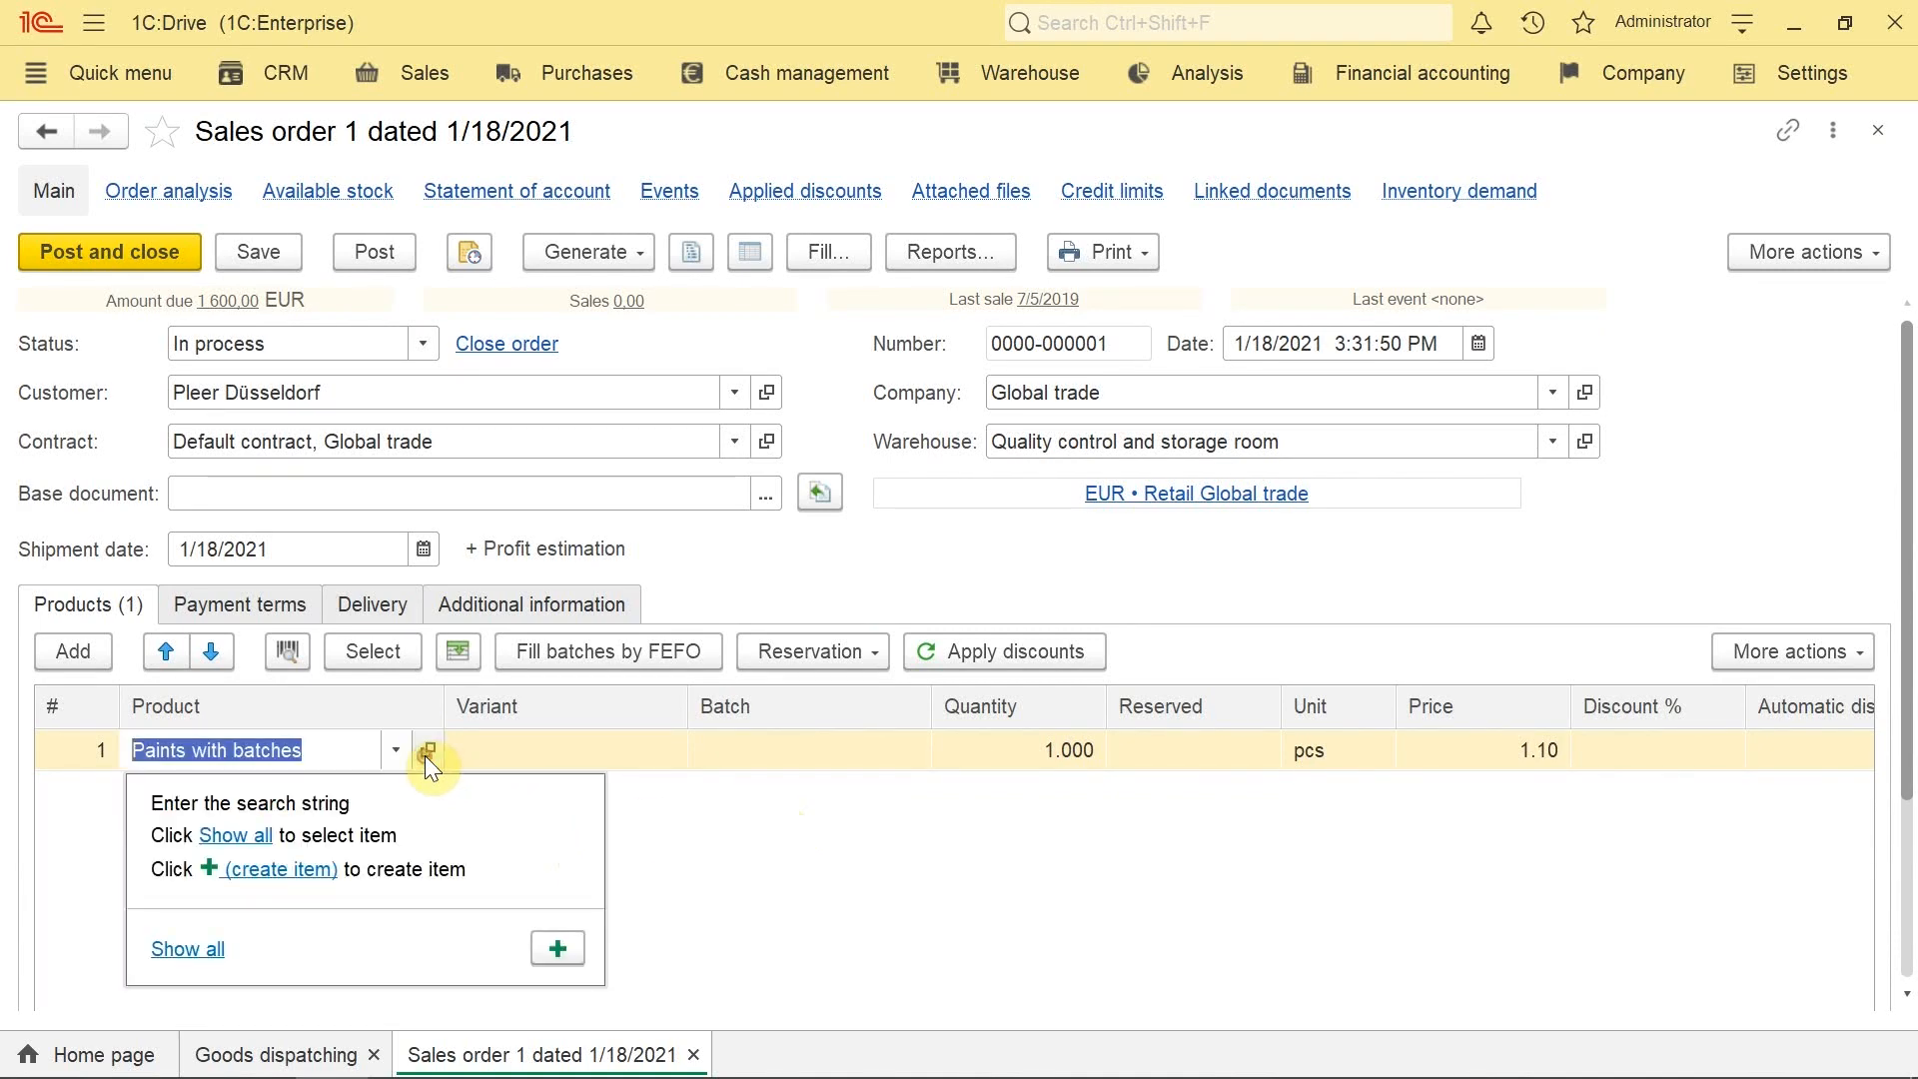
{"action": "left_click", "coordinate": [425, 751]}
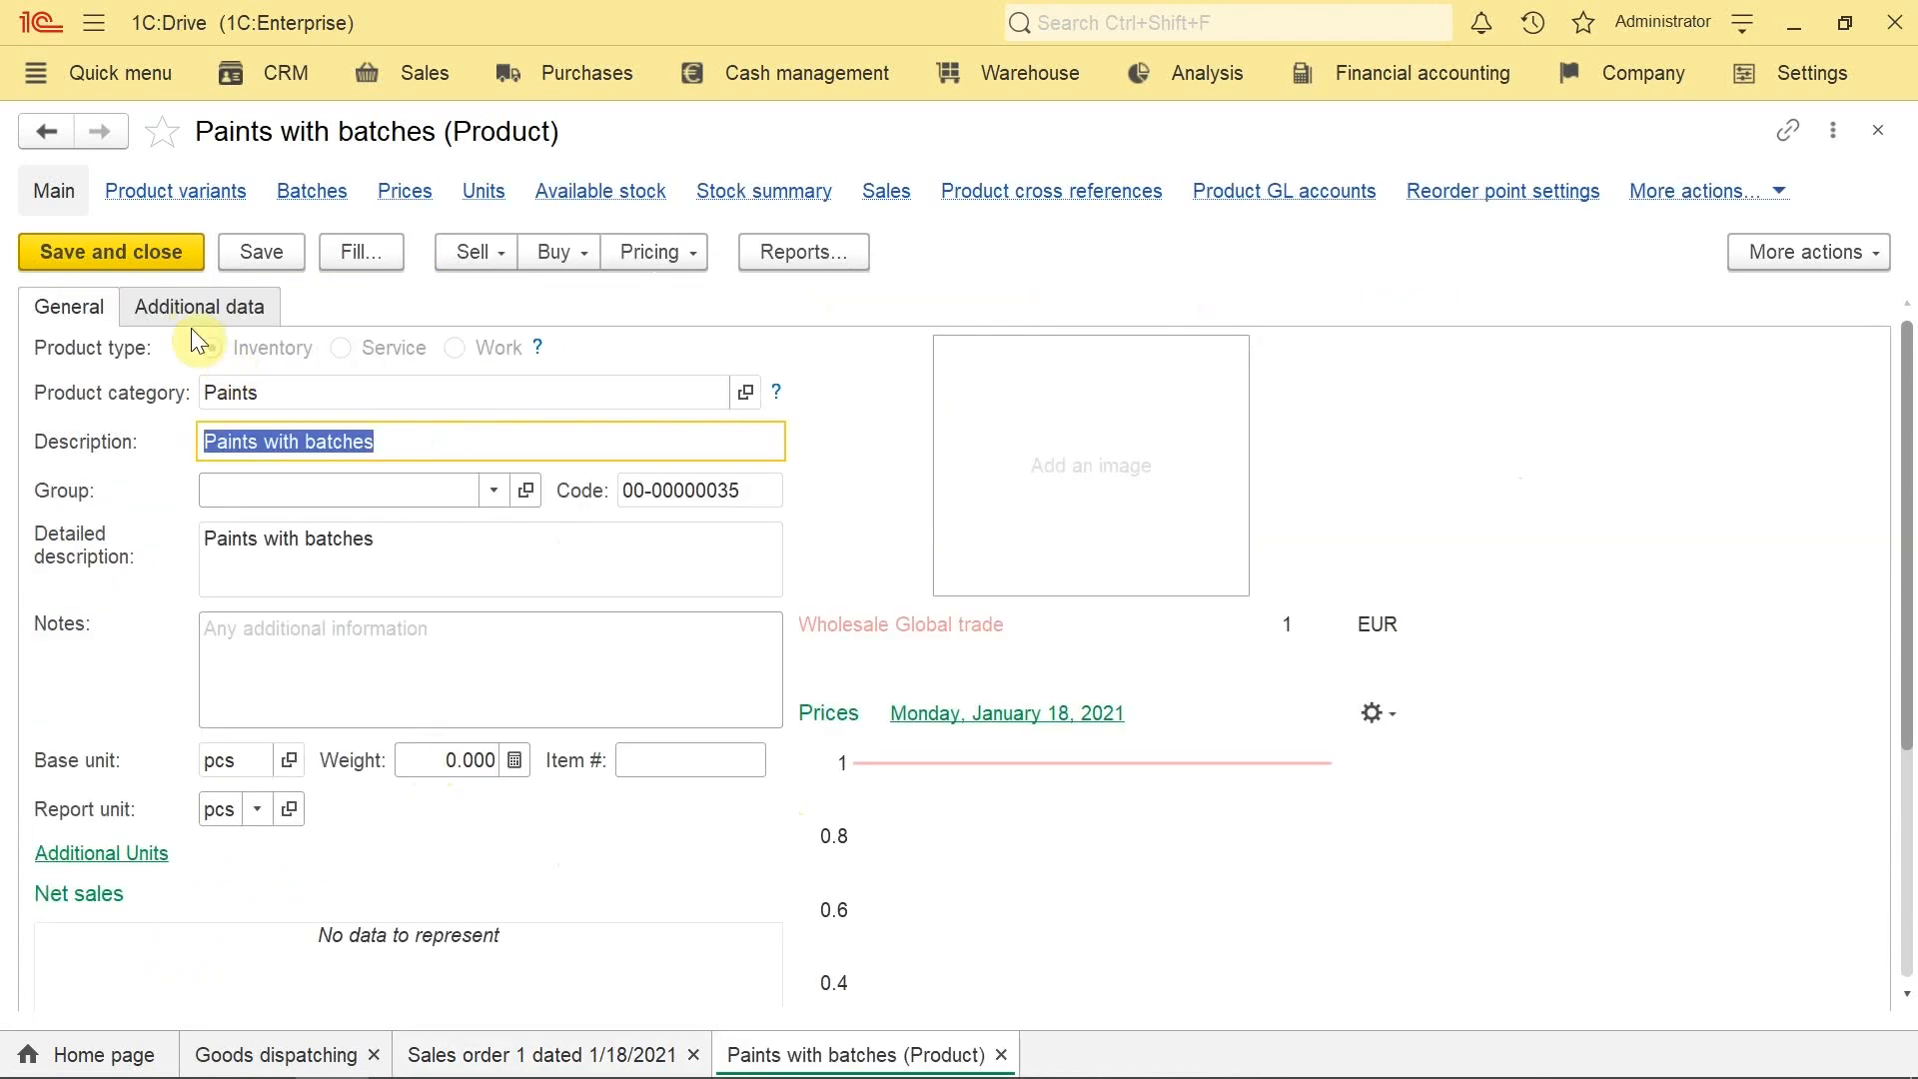
{"action": "left_click", "coordinate": [746, 392]}
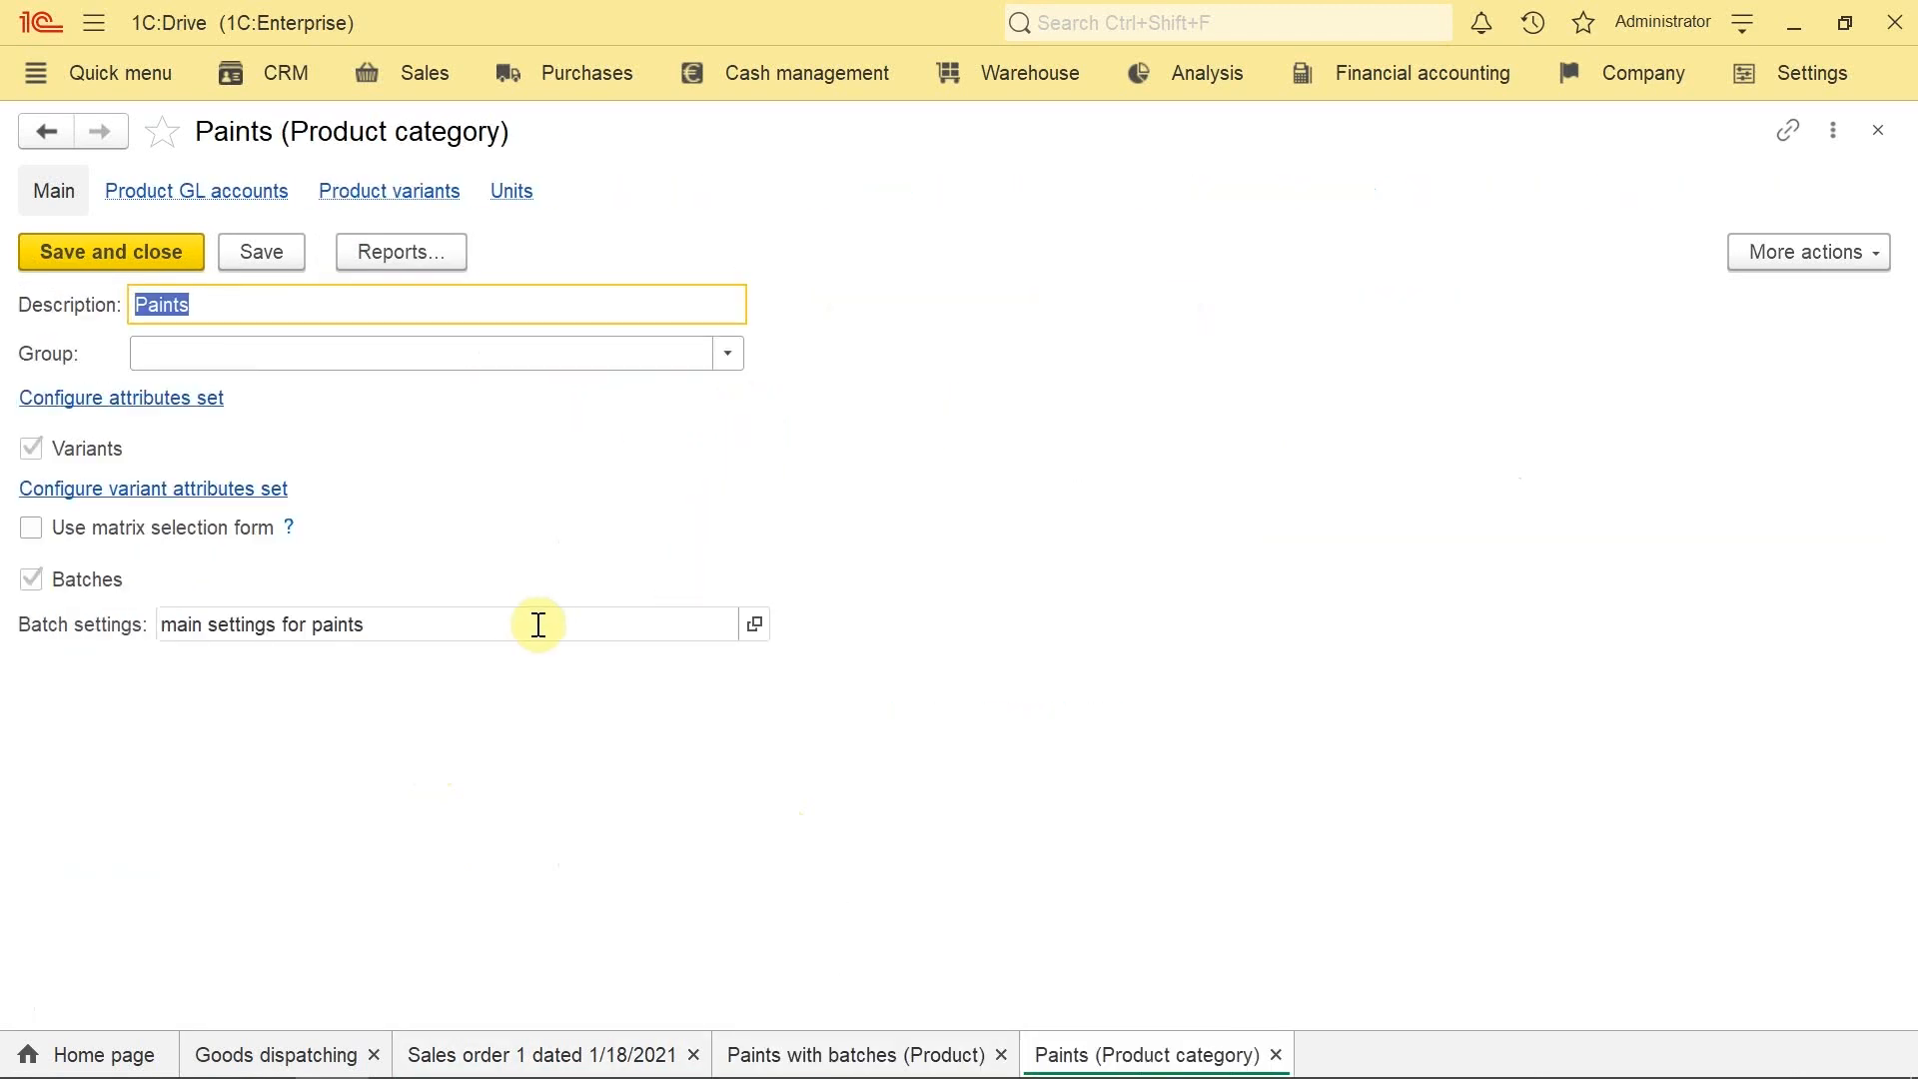
{"action": "left_click", "coordinate": [754, 624]}
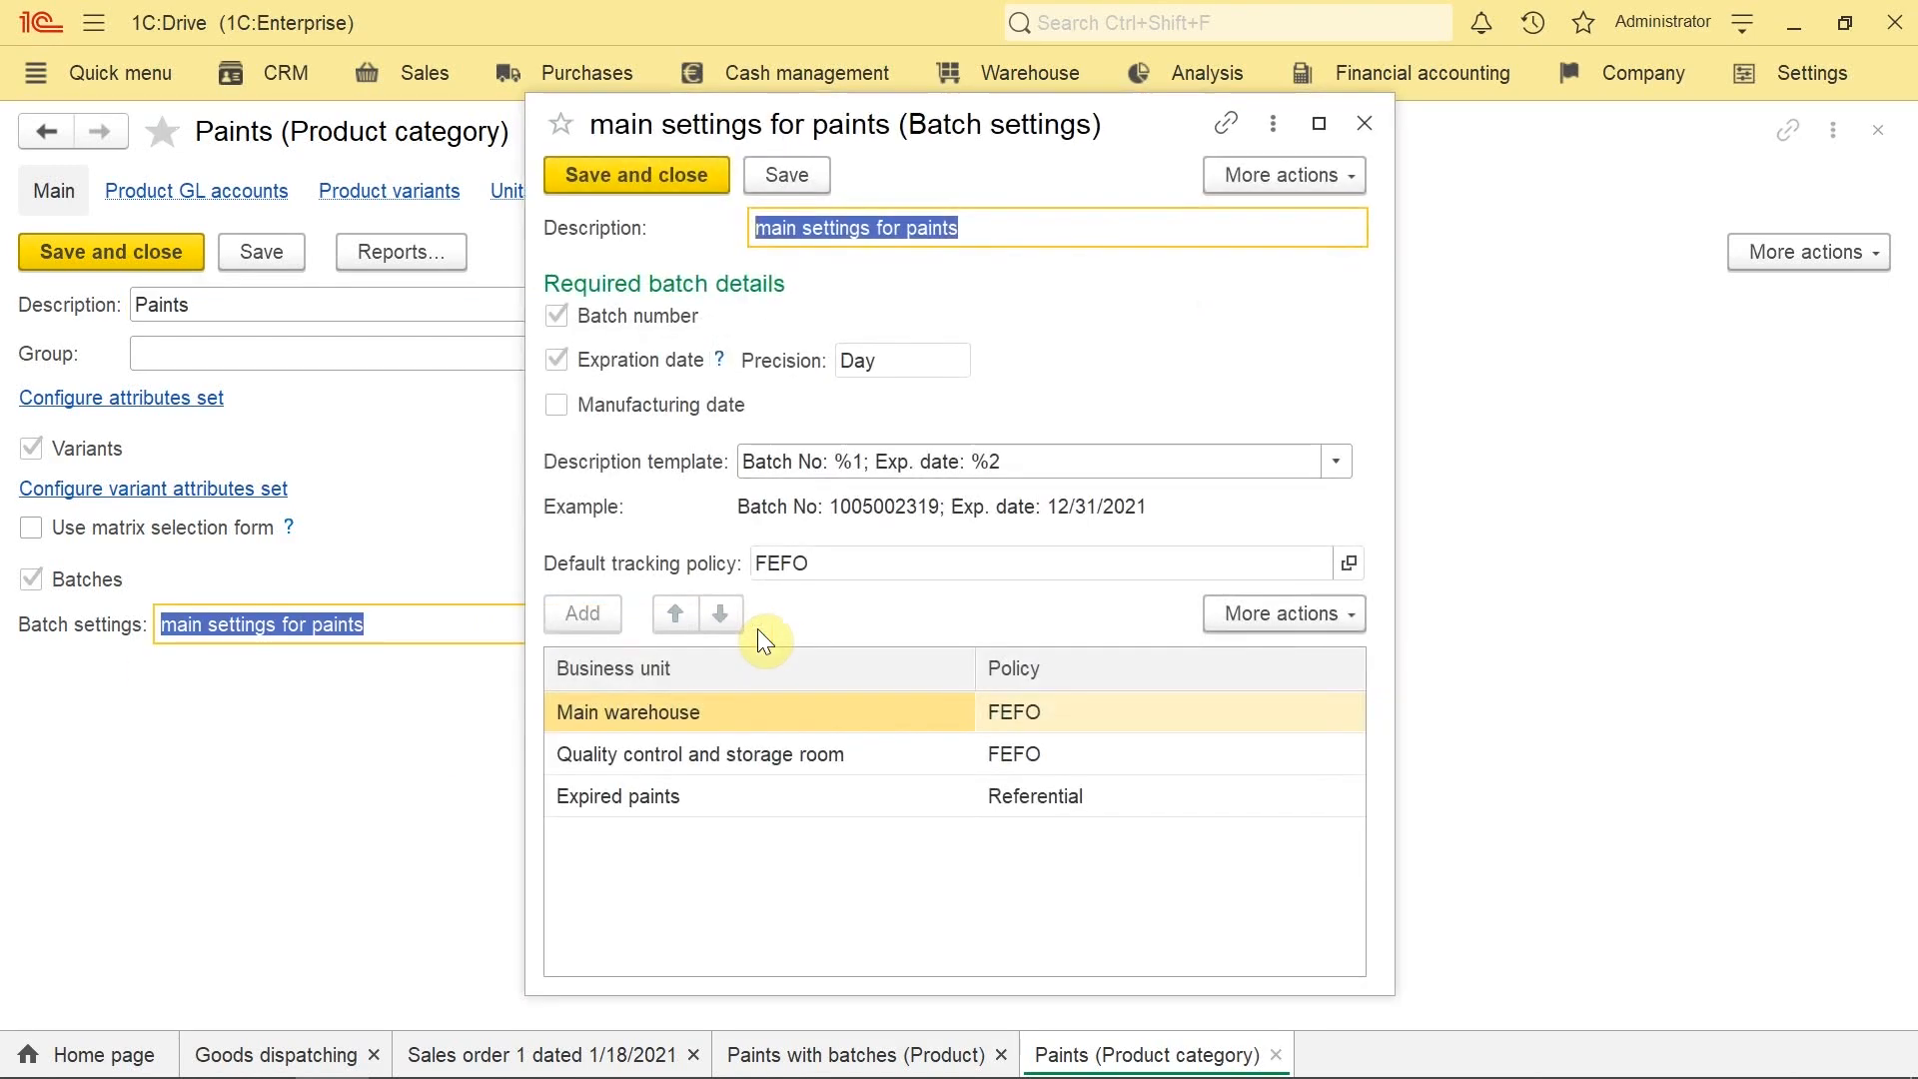
Step: Examine the FEFO batch tracking policy assigned to Quality control and storage room, then return to Sales order 1
{"action": "left_click", "coordinate": [645, 757]}
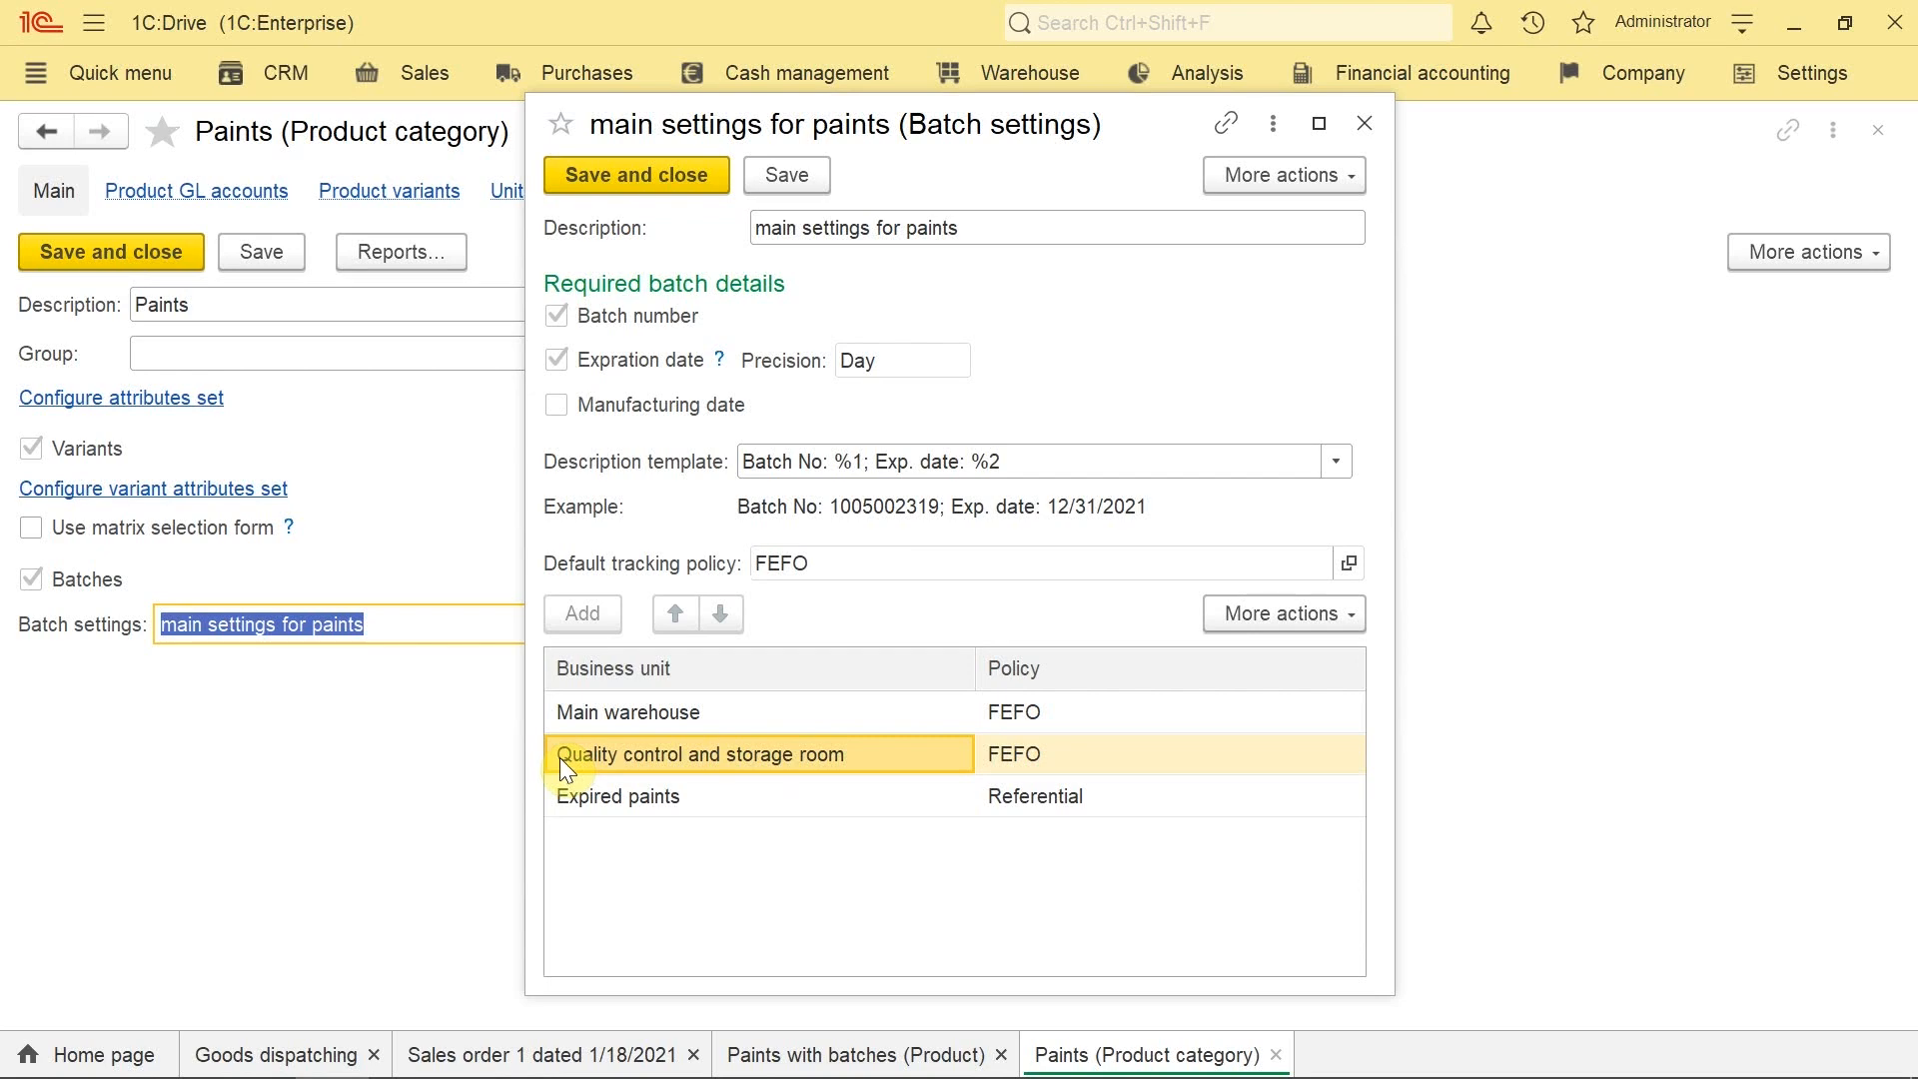
{"action": "left_click", "coordinate": [1025, 753]}
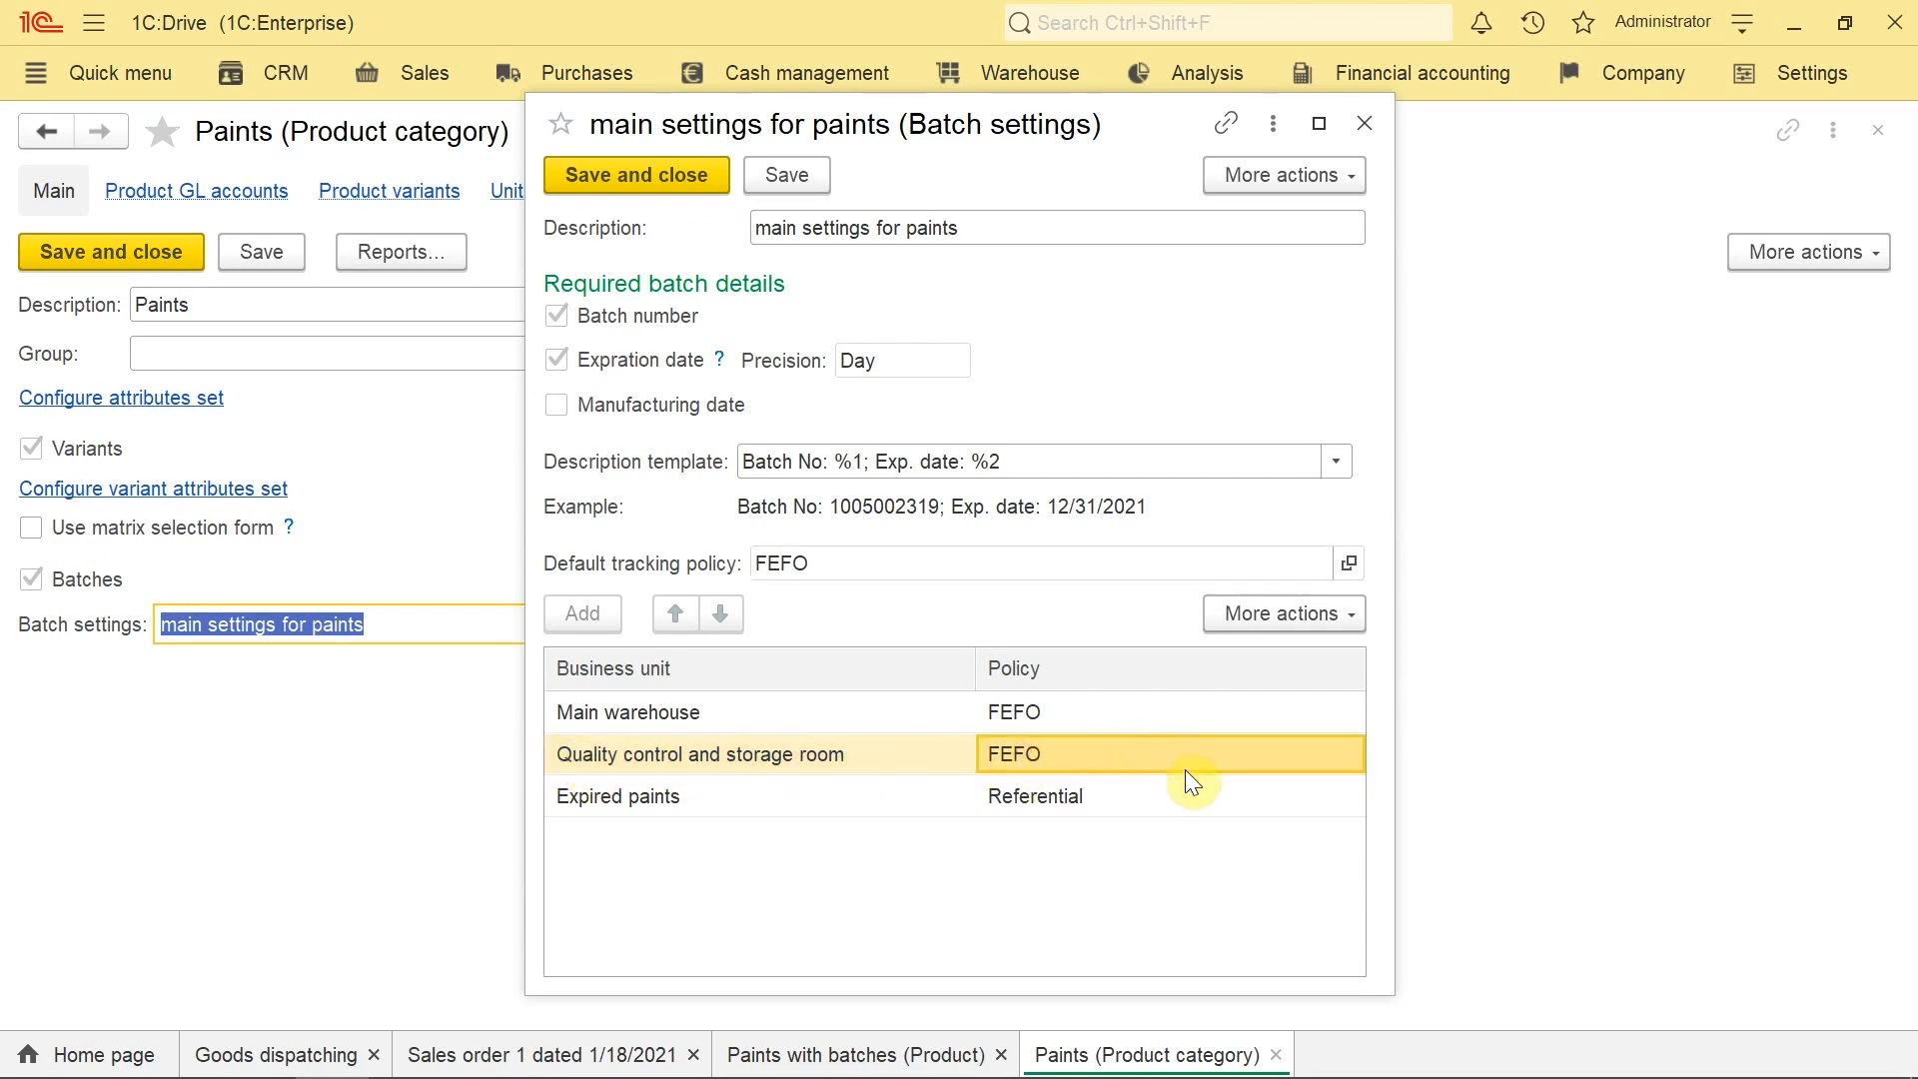
{"action": "key", "text": "ctrl+f"}
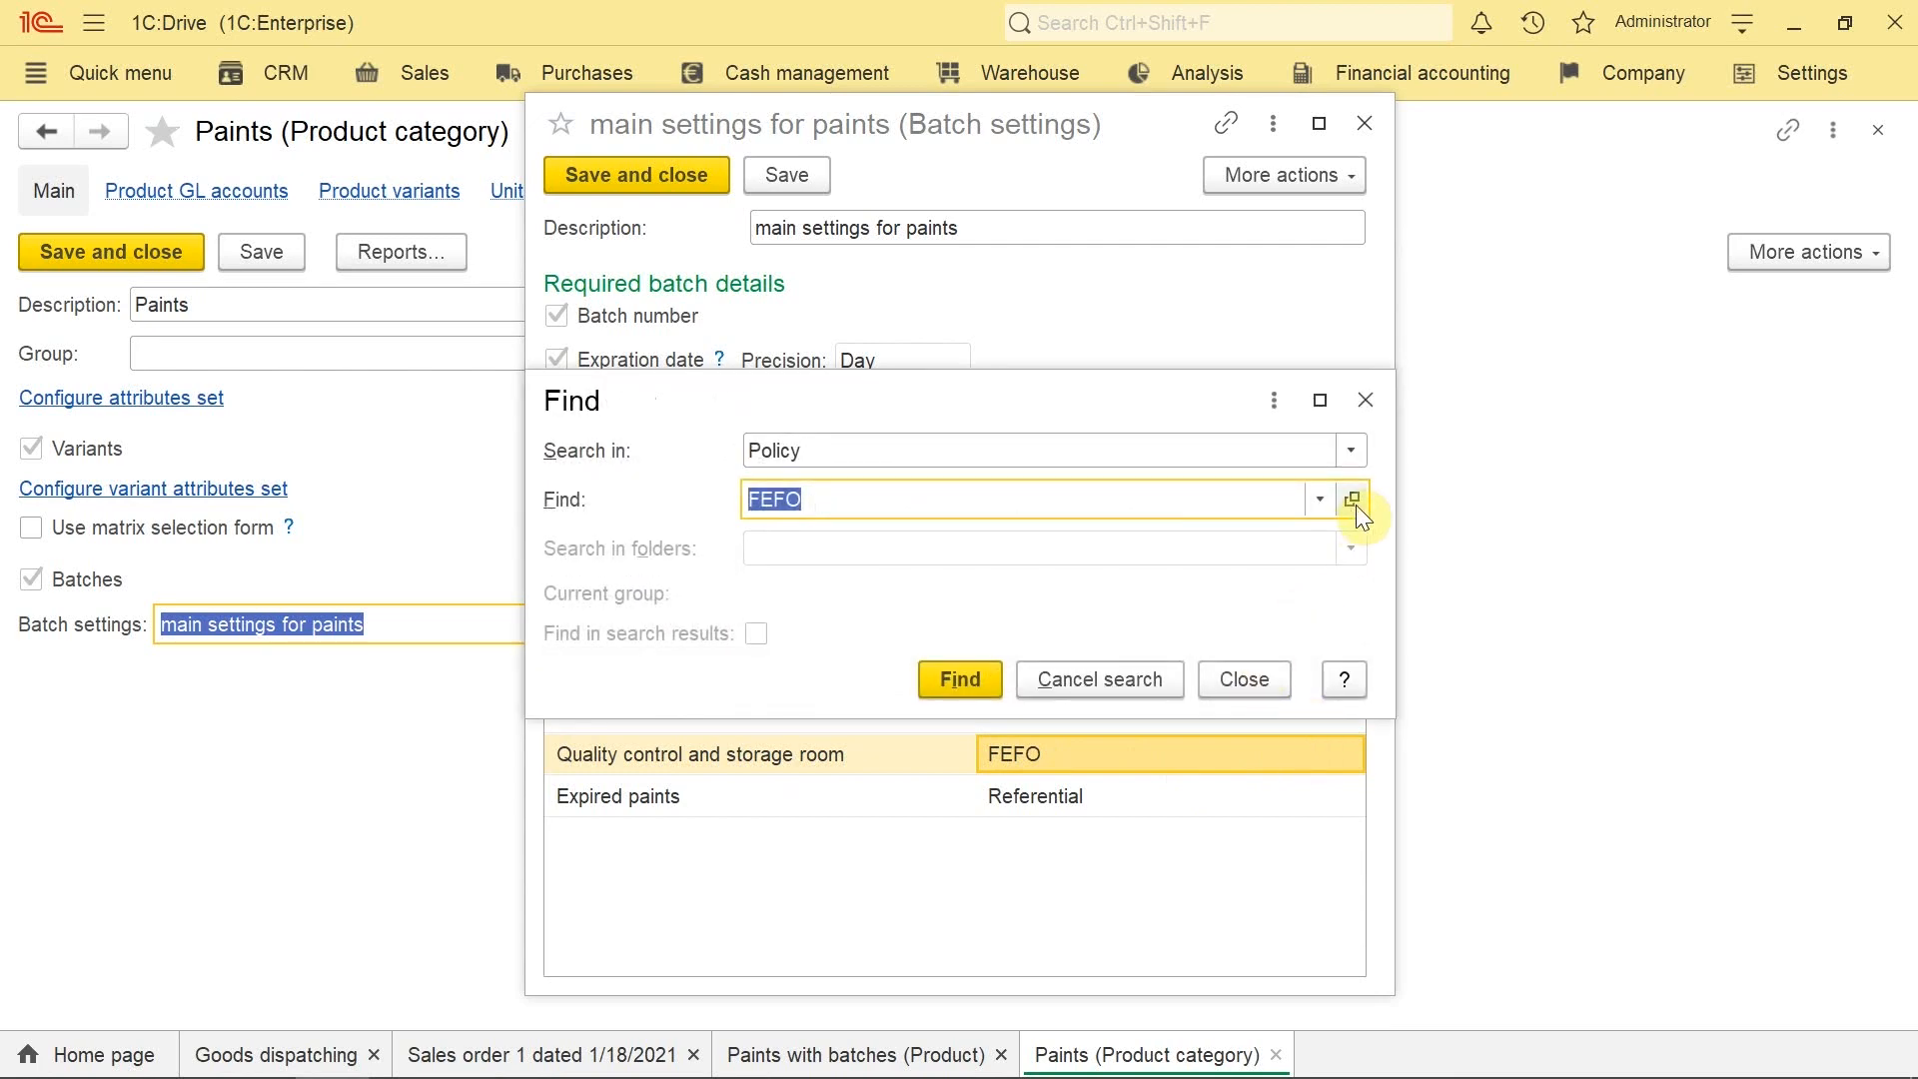
{"action": "left_click", "coordinate": [1353, 502]}
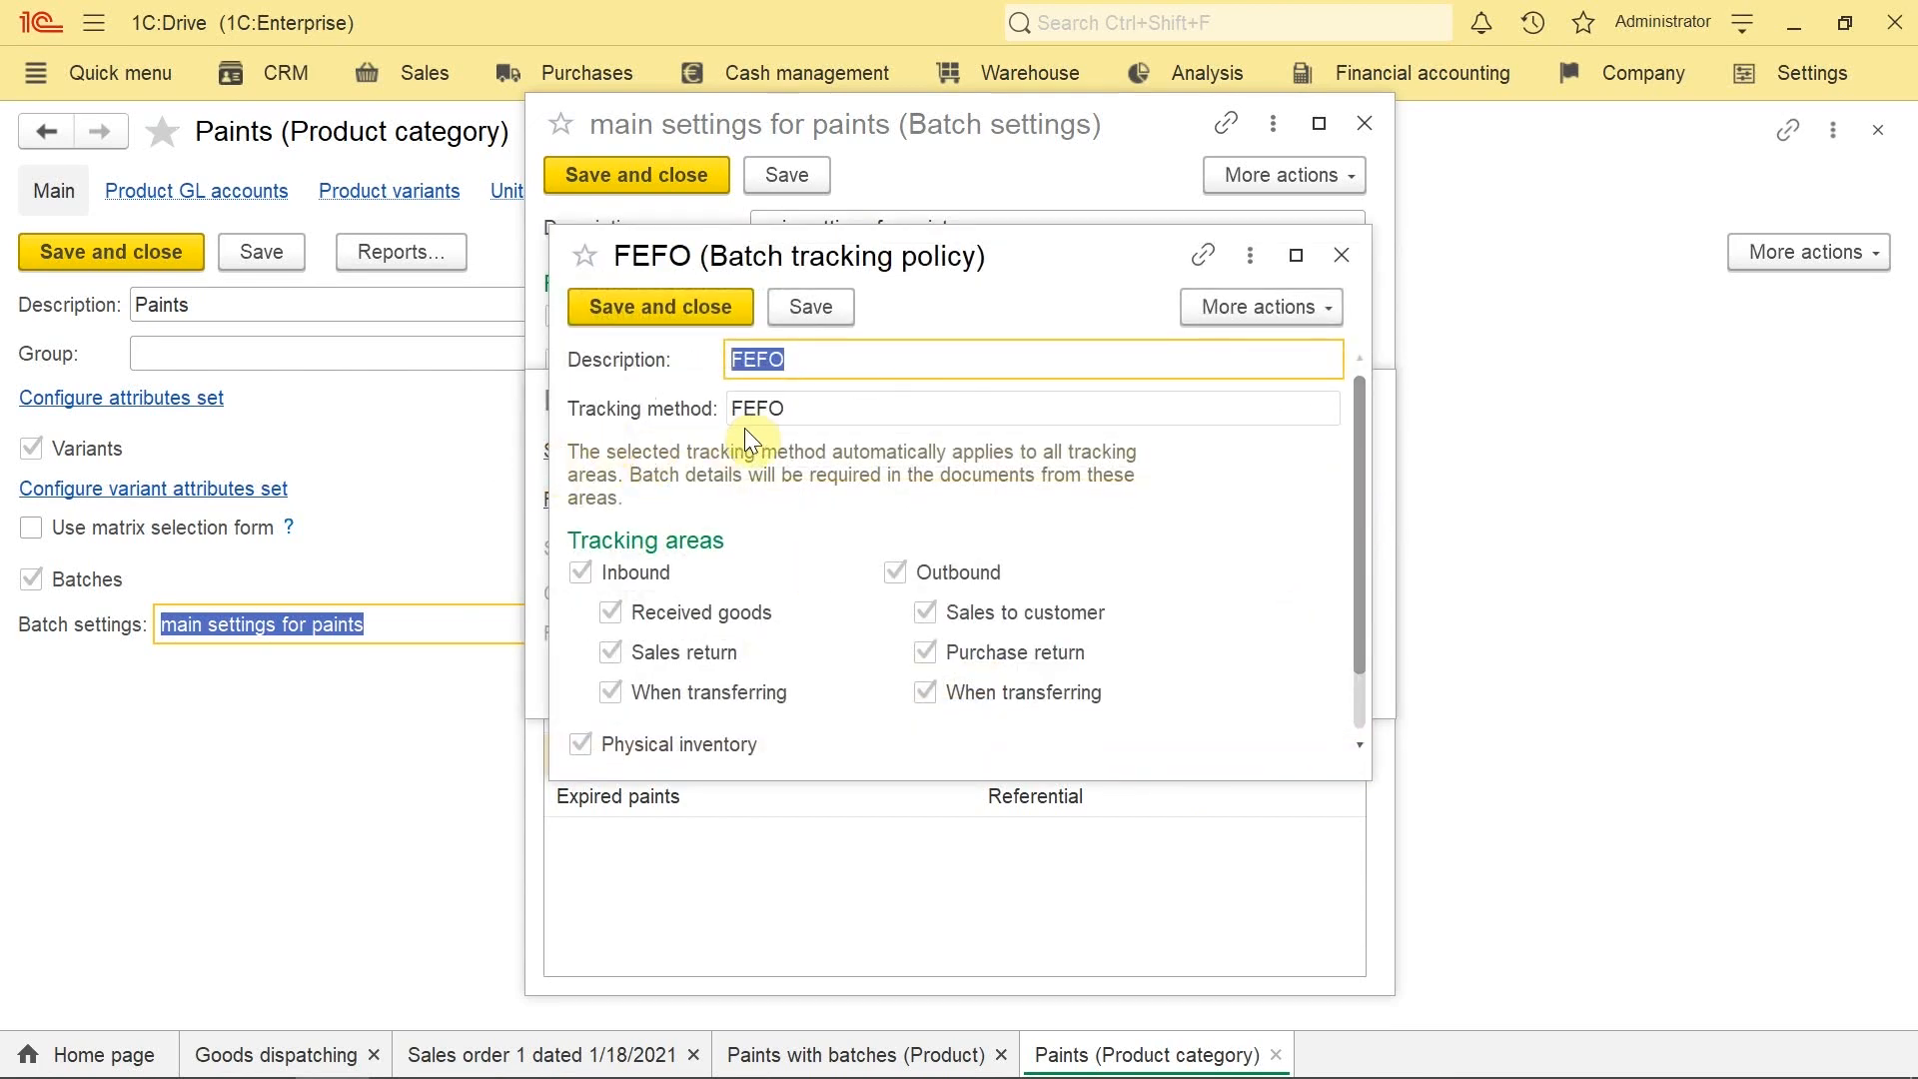
{"action": "key", "text": "Escape"}
{"action": "key", "text": "Escape"}
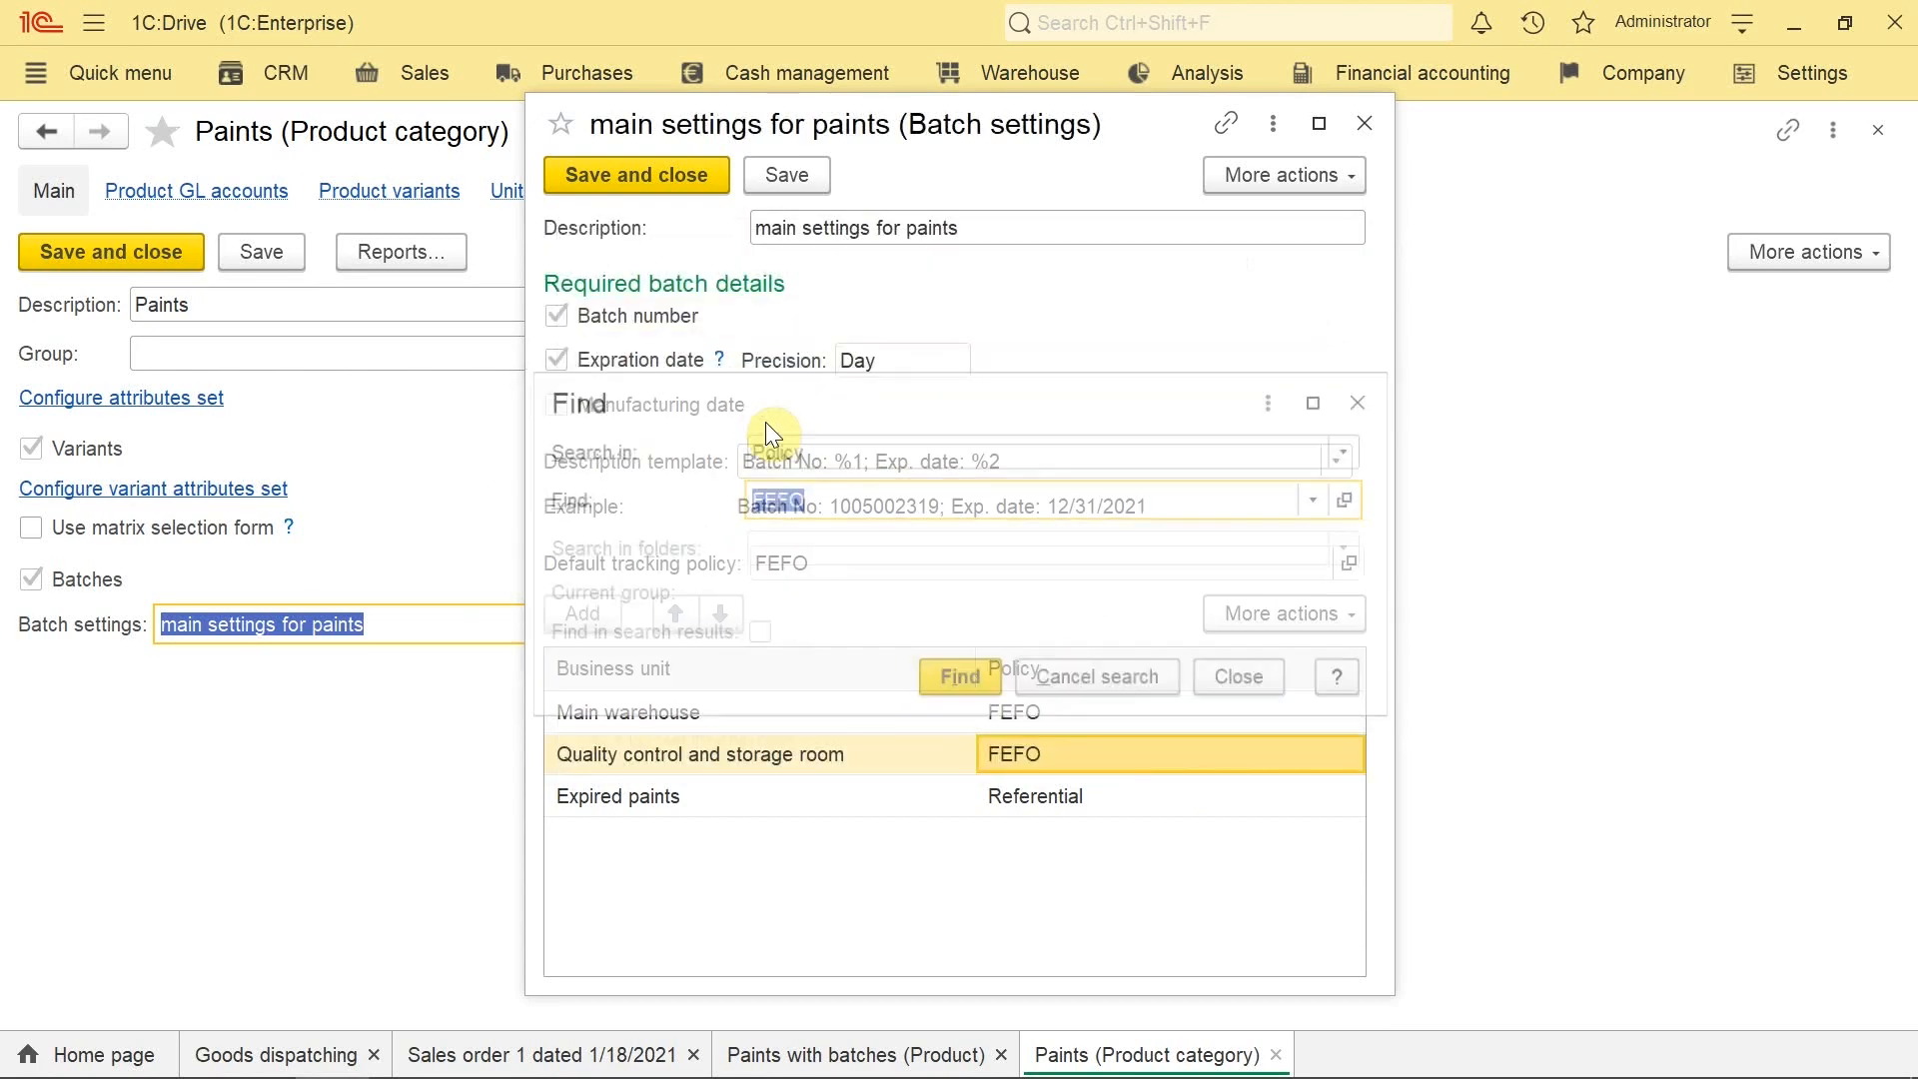
{"action": "key", "text": "Escape"}
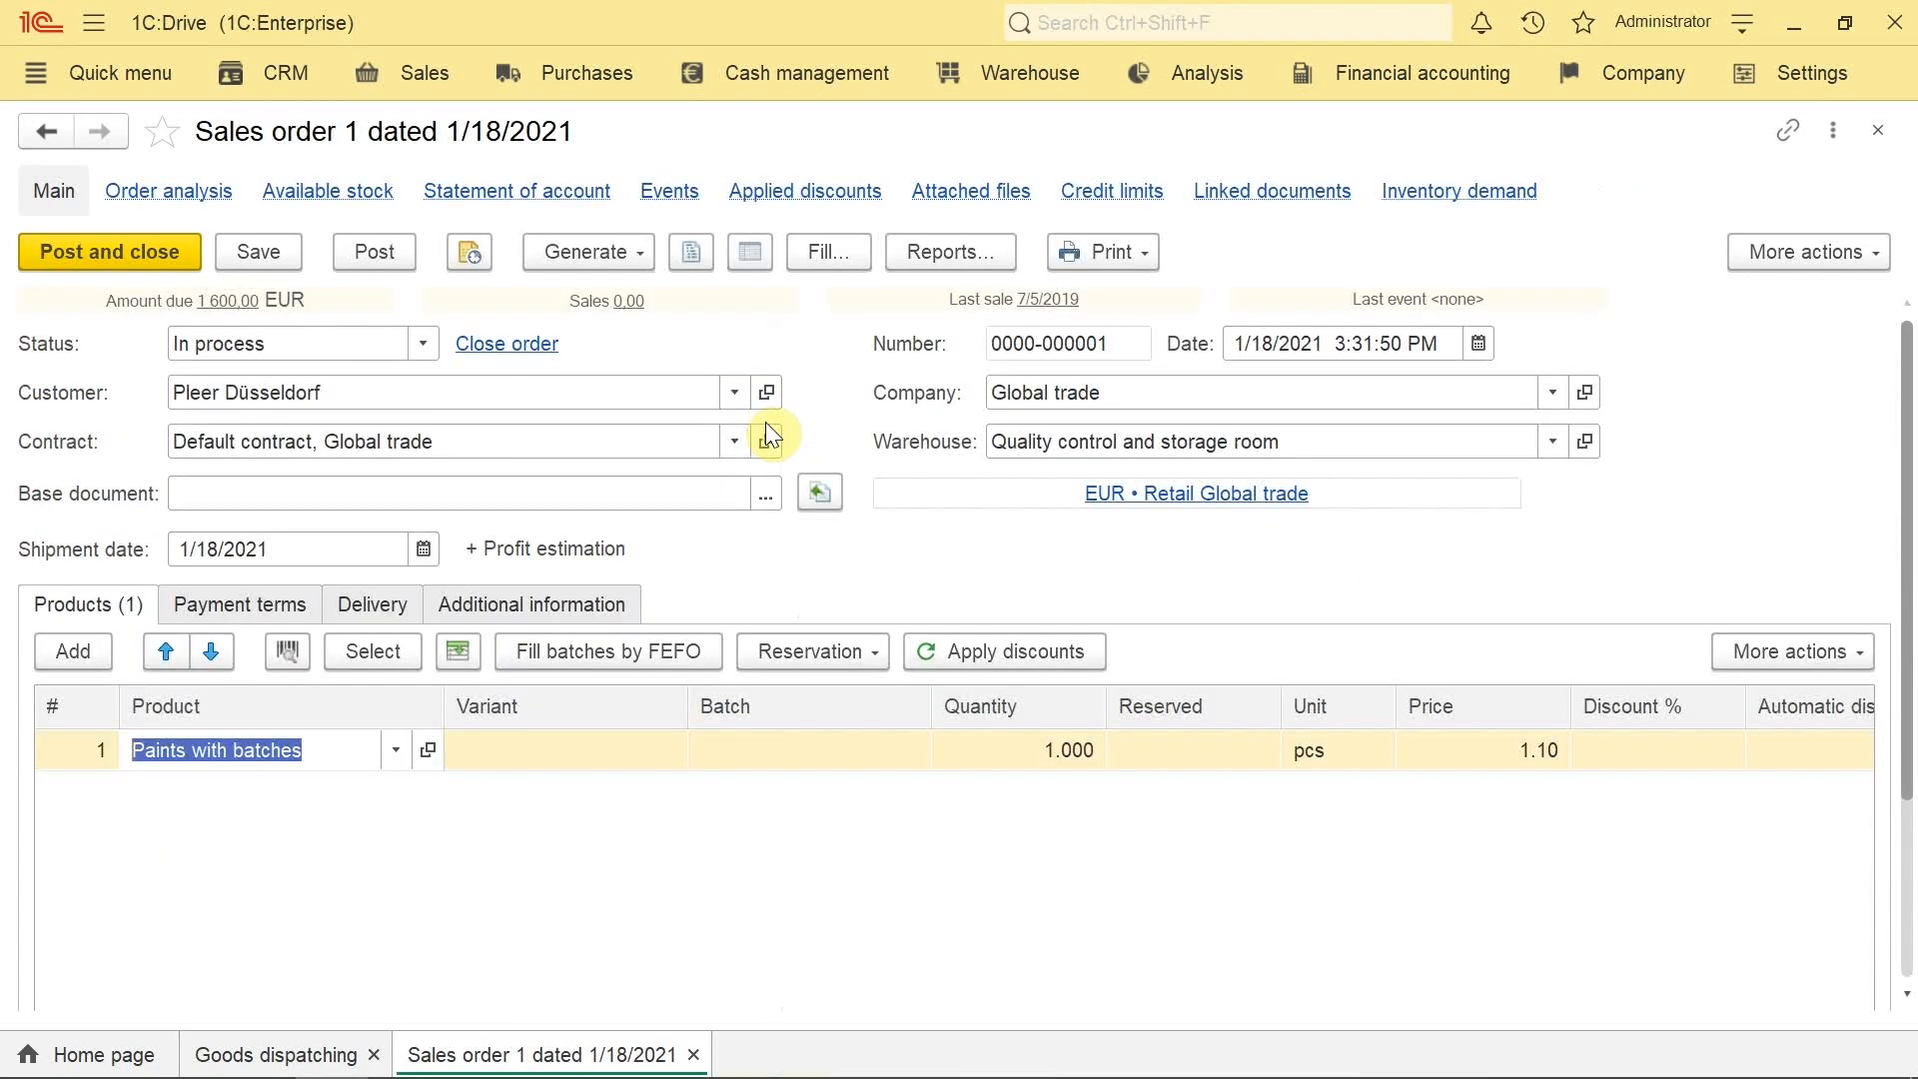
Step: Fill the batch of the Paints with batches line by FEFO and widen the Batch column to show it fully
{"action": "left_click", "coordinate": [819, 757]}
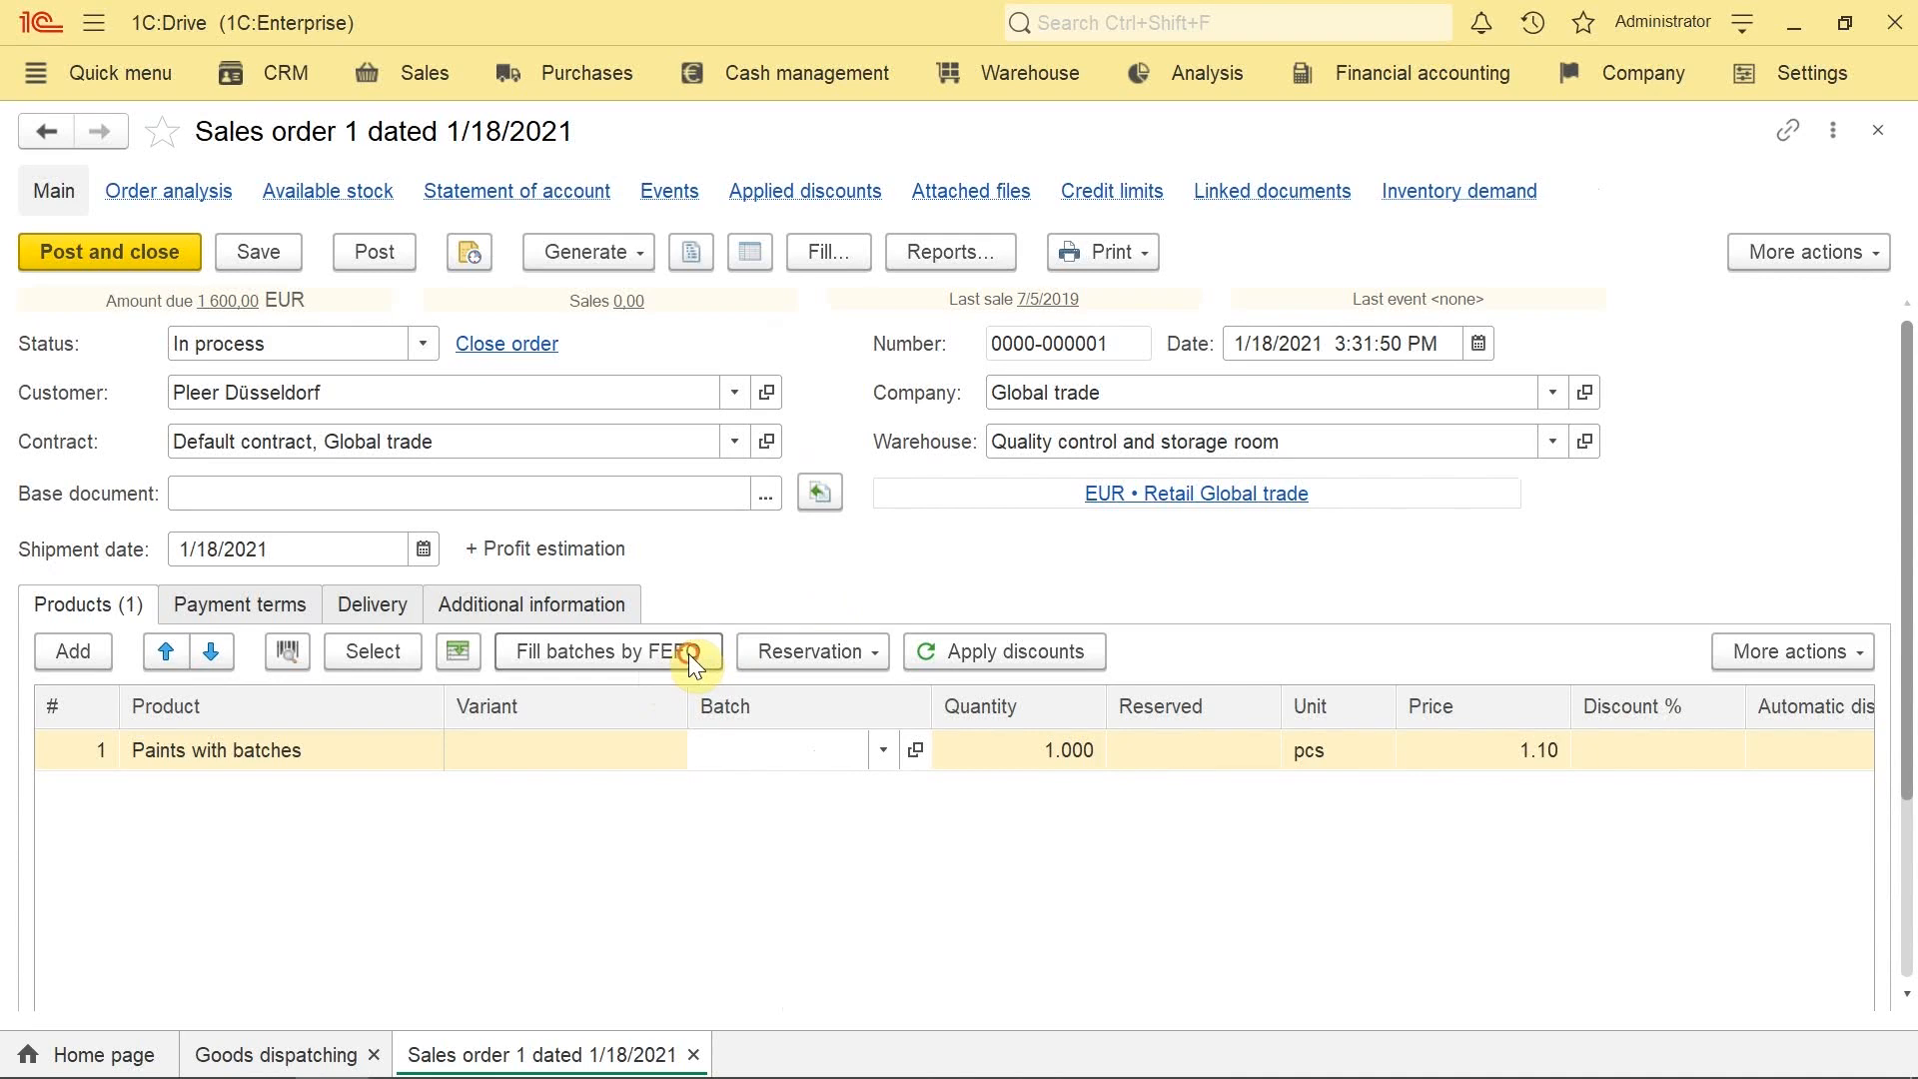
{"action": "left_click", "coordinate": [690, 656]}
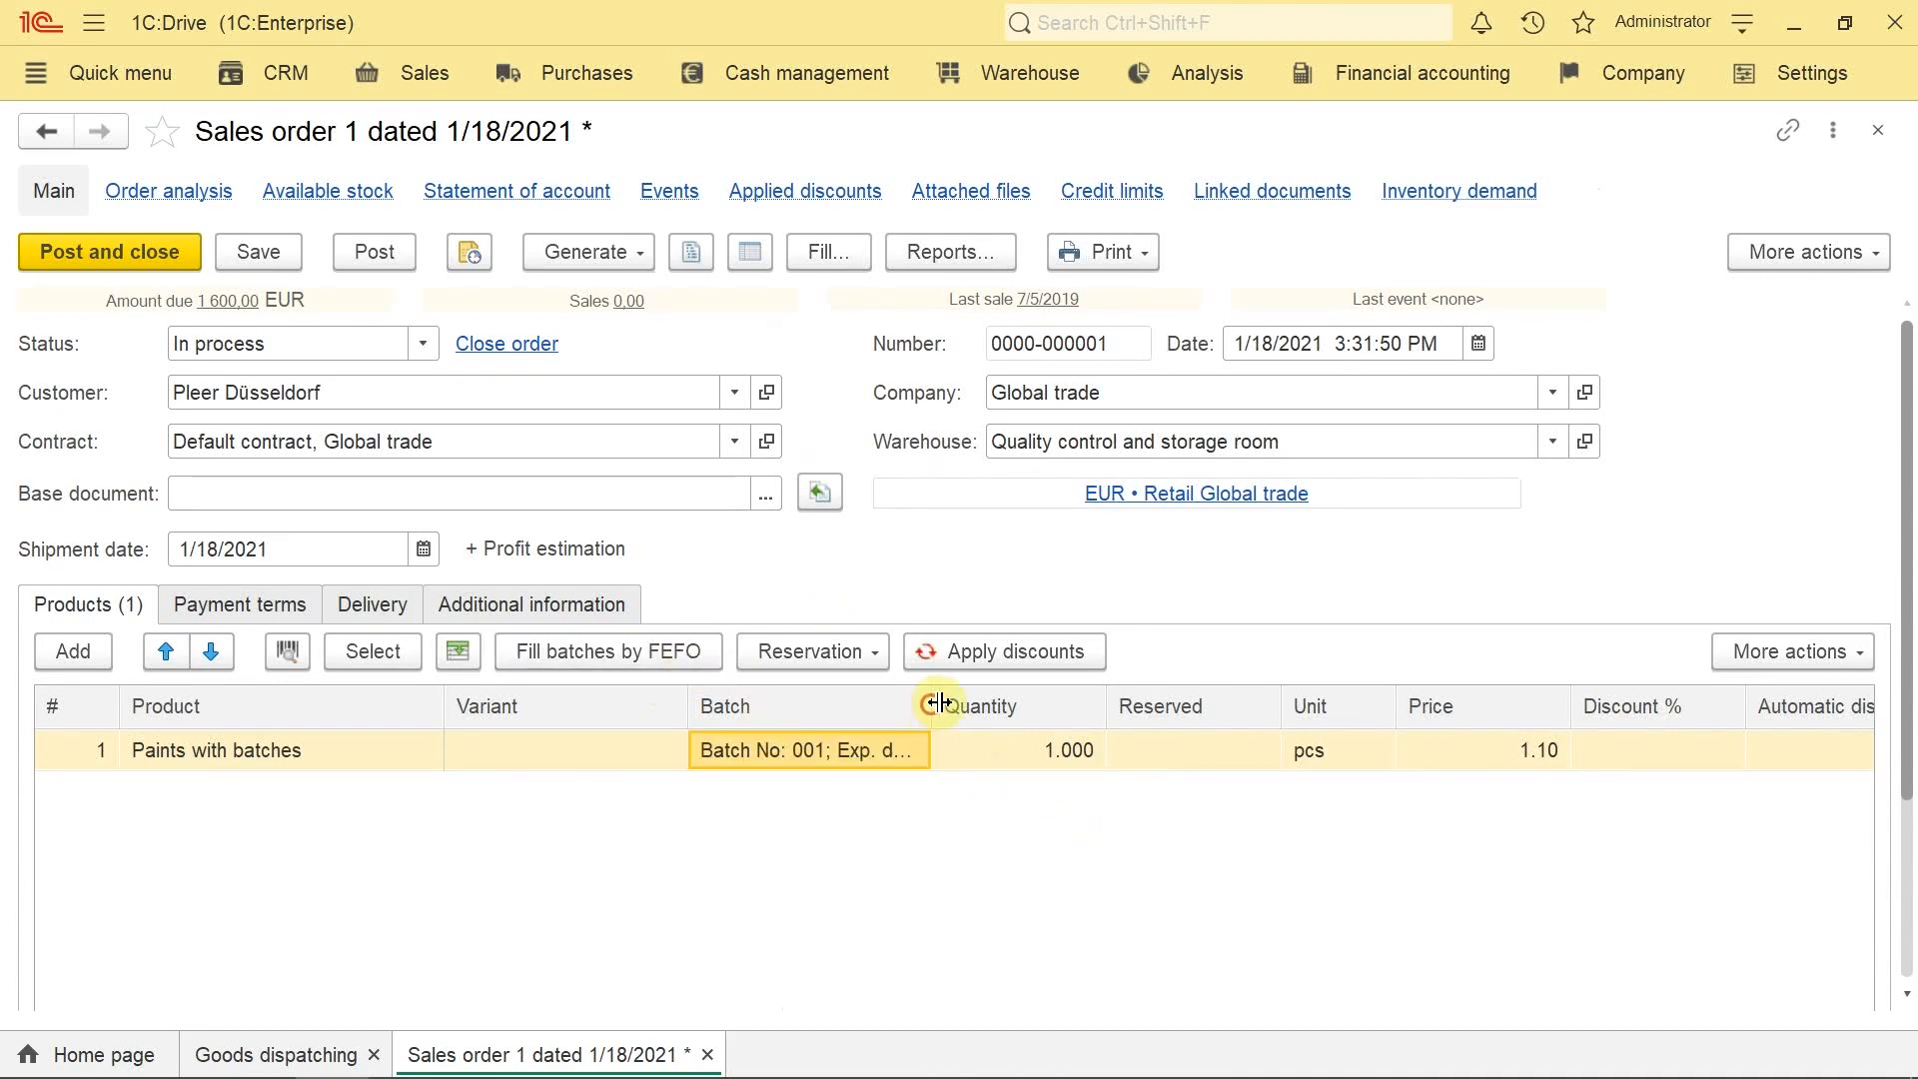
{"action": "left_click_drag", "start_coordinate": [931, 706], "coordinate": [1113, 706]}
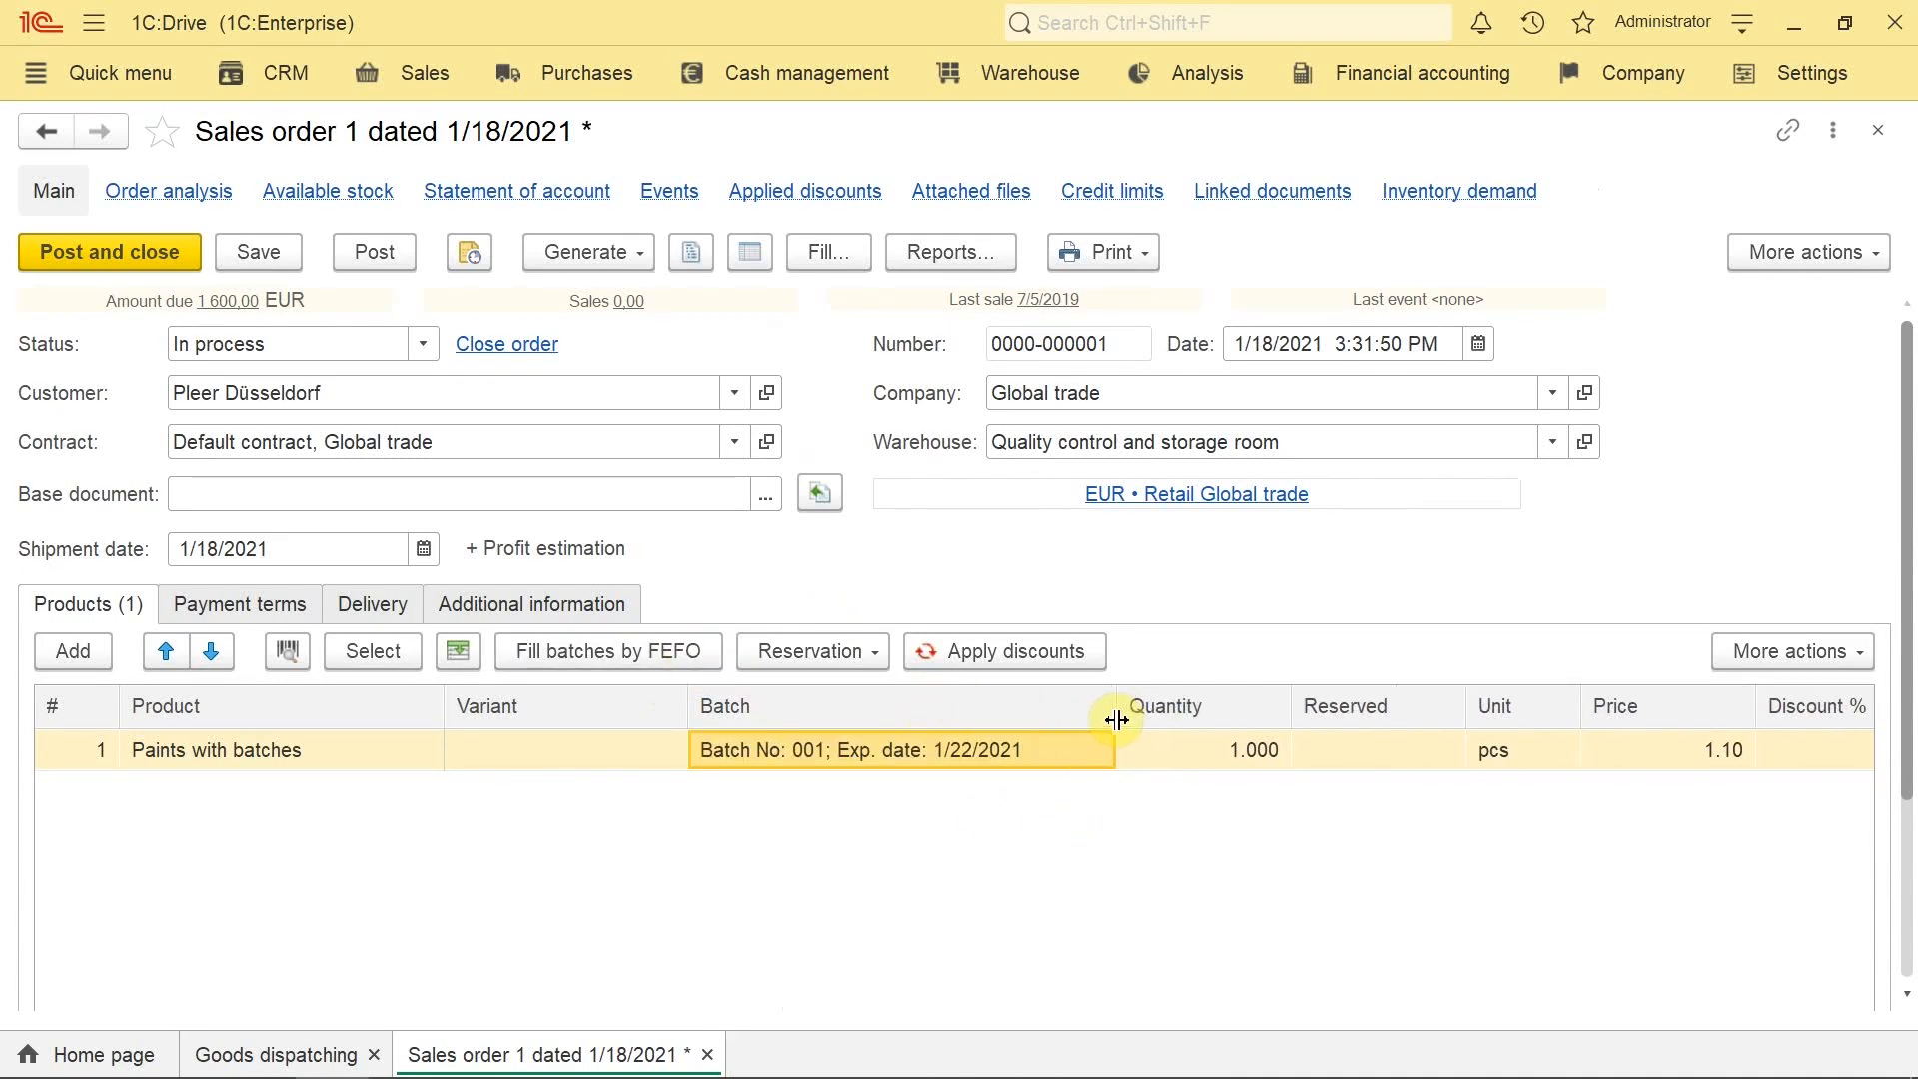
Step: Review the batches available for the Paints with batches line of Sales order 1 and return to Goods dispatching
{"action": "left_click", "coordinate": [943, 755]}
{"action": "left_click", "coordinate": [751, 949]}
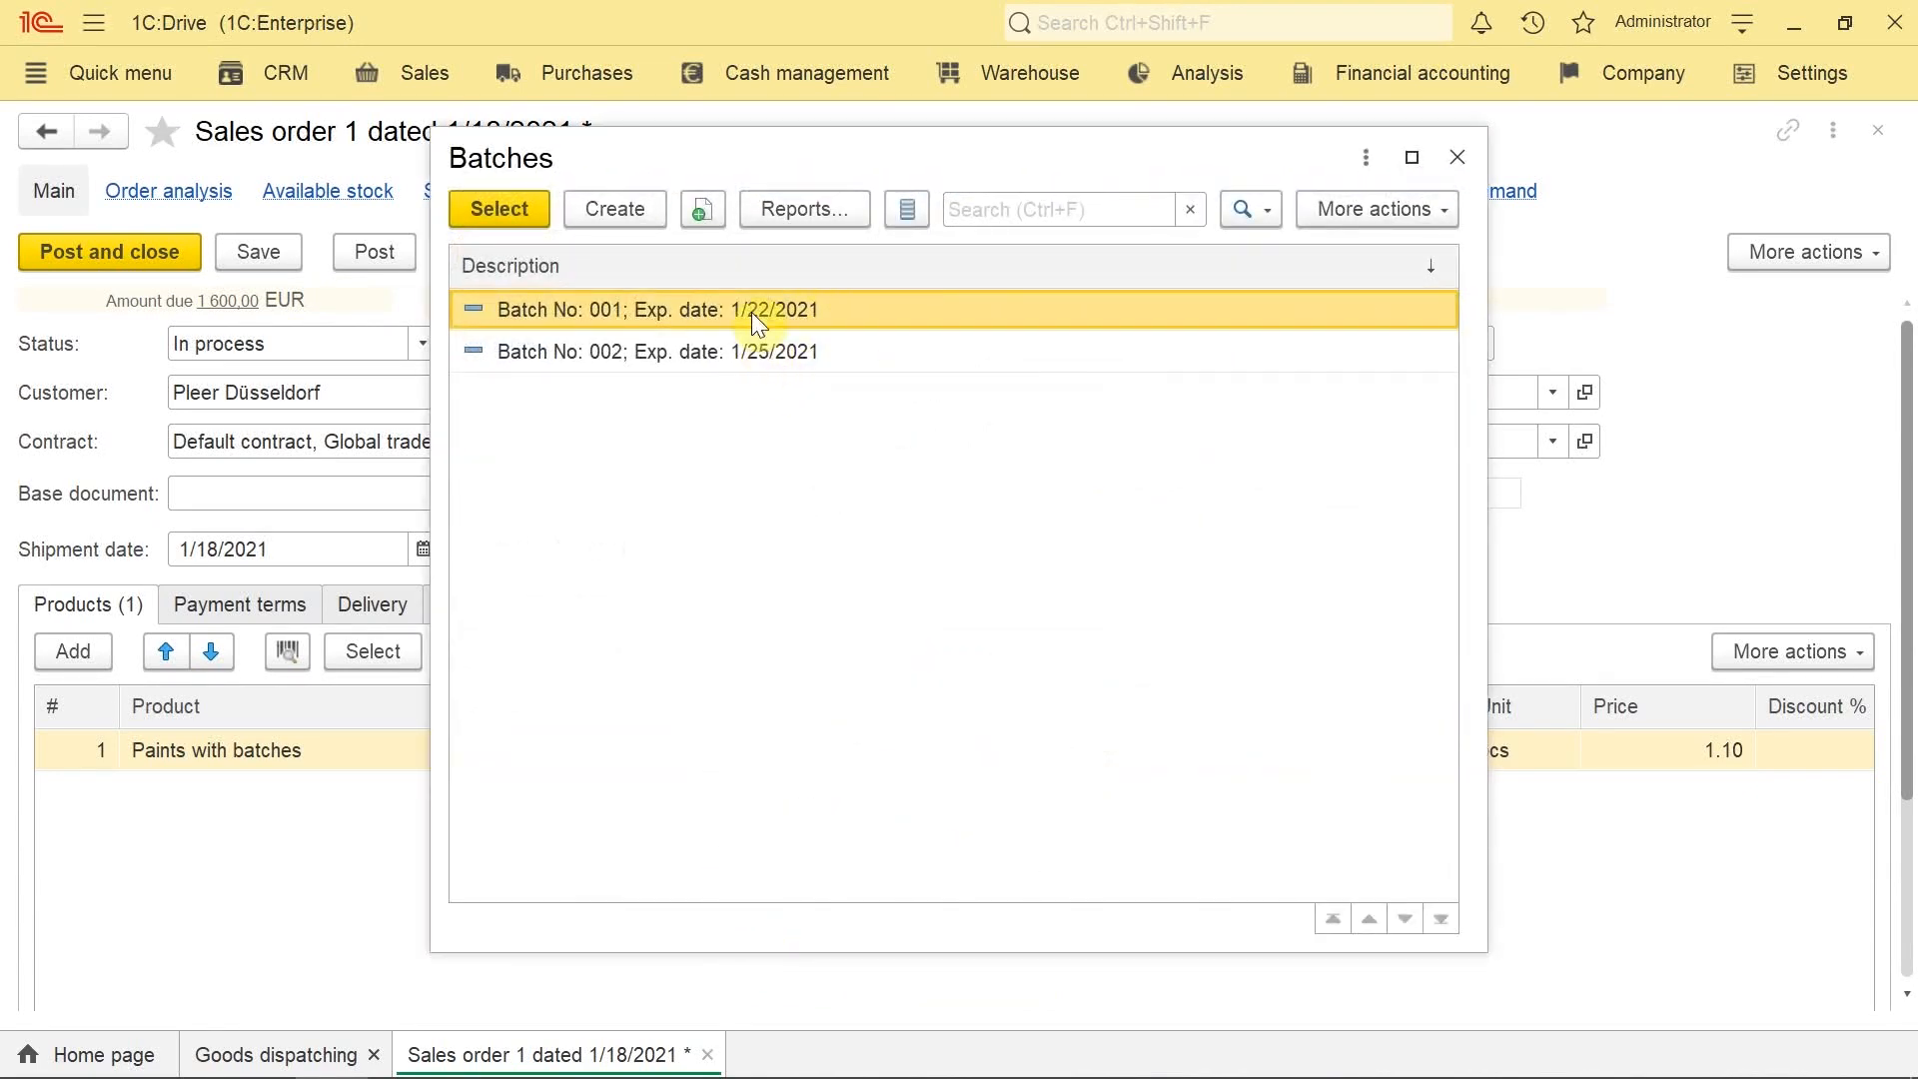
{"action": "left_click", "coordinate": [1457, 160]}
{"action": "left_click", "coordinate": [1063, 845]}
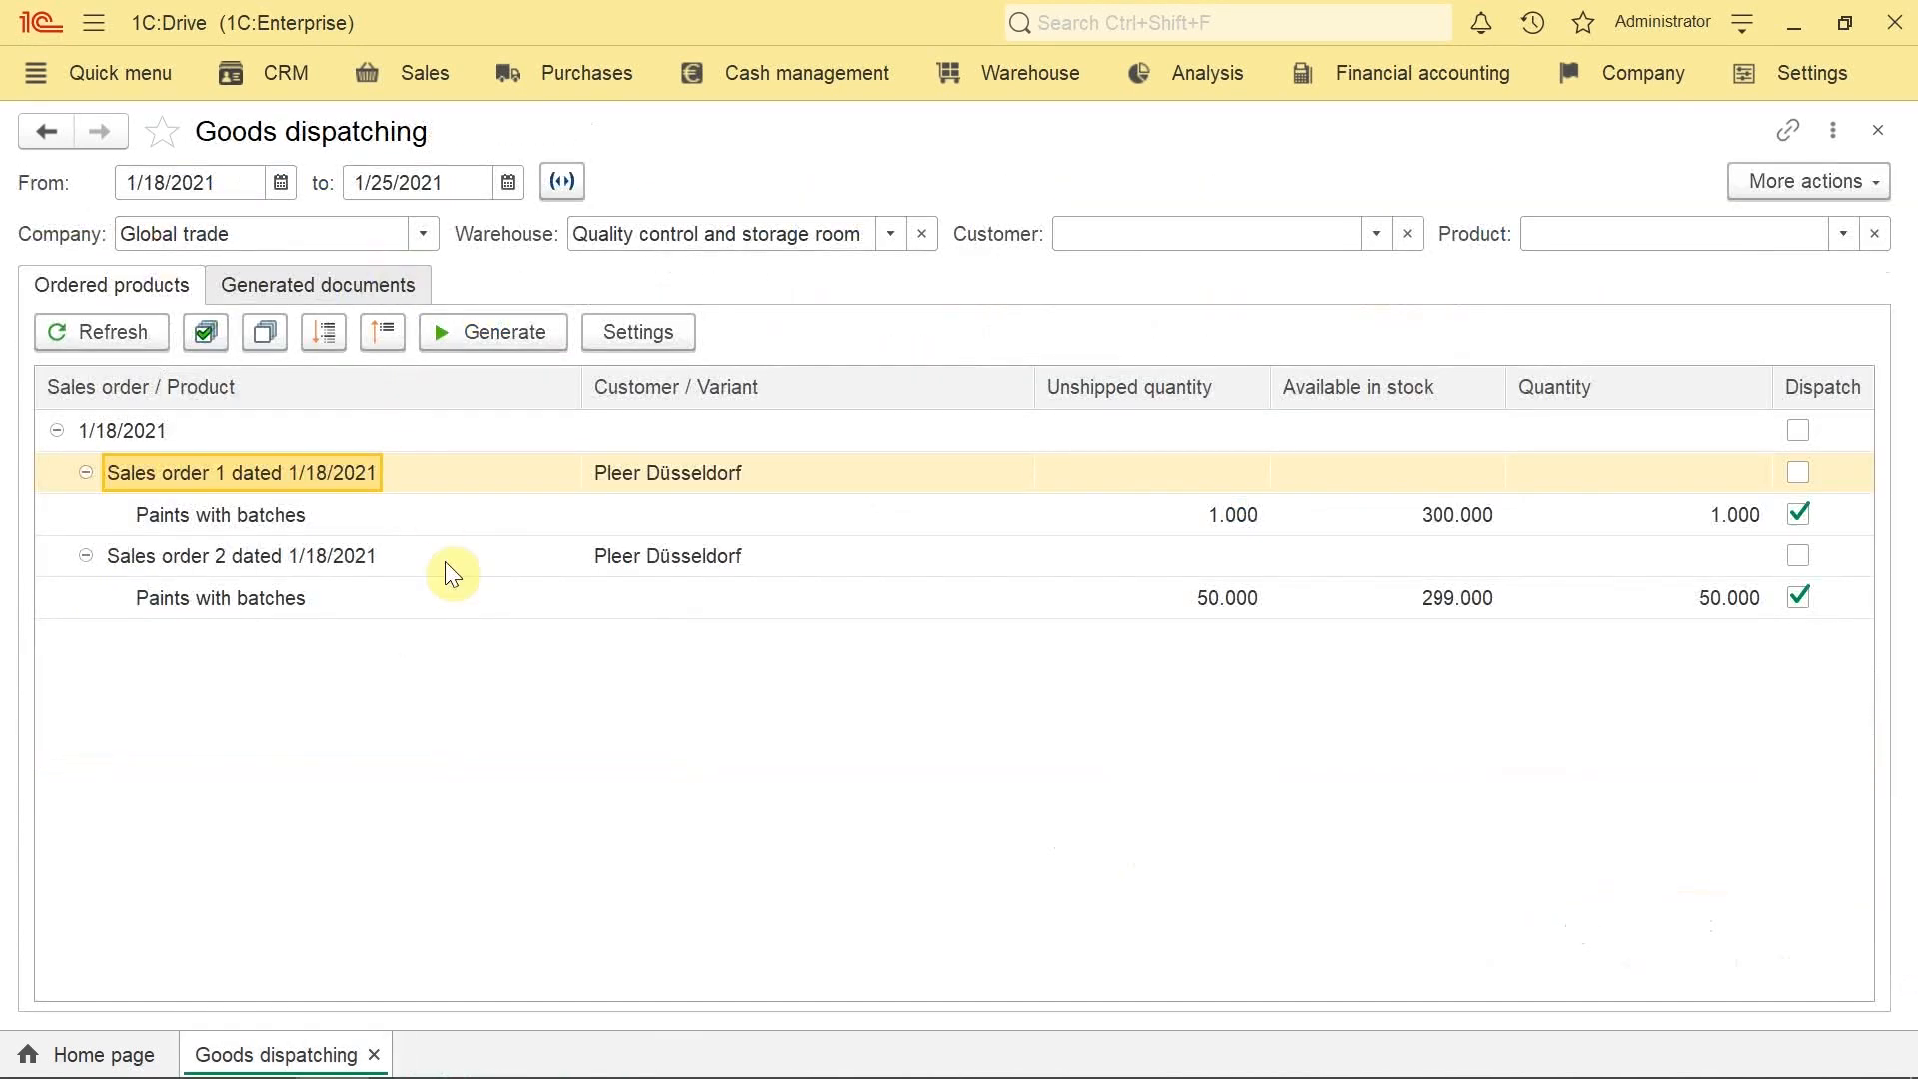
Step: Open Sales order 2, fill the batch of its Paints with batches line by FEFO, and post the order
{"action": "double_click", "coordinate": [232, 560]}
{"action": "scroll", "coordinate": [849, 741], "scroll_direction": "down", "scroll_amount": 2}
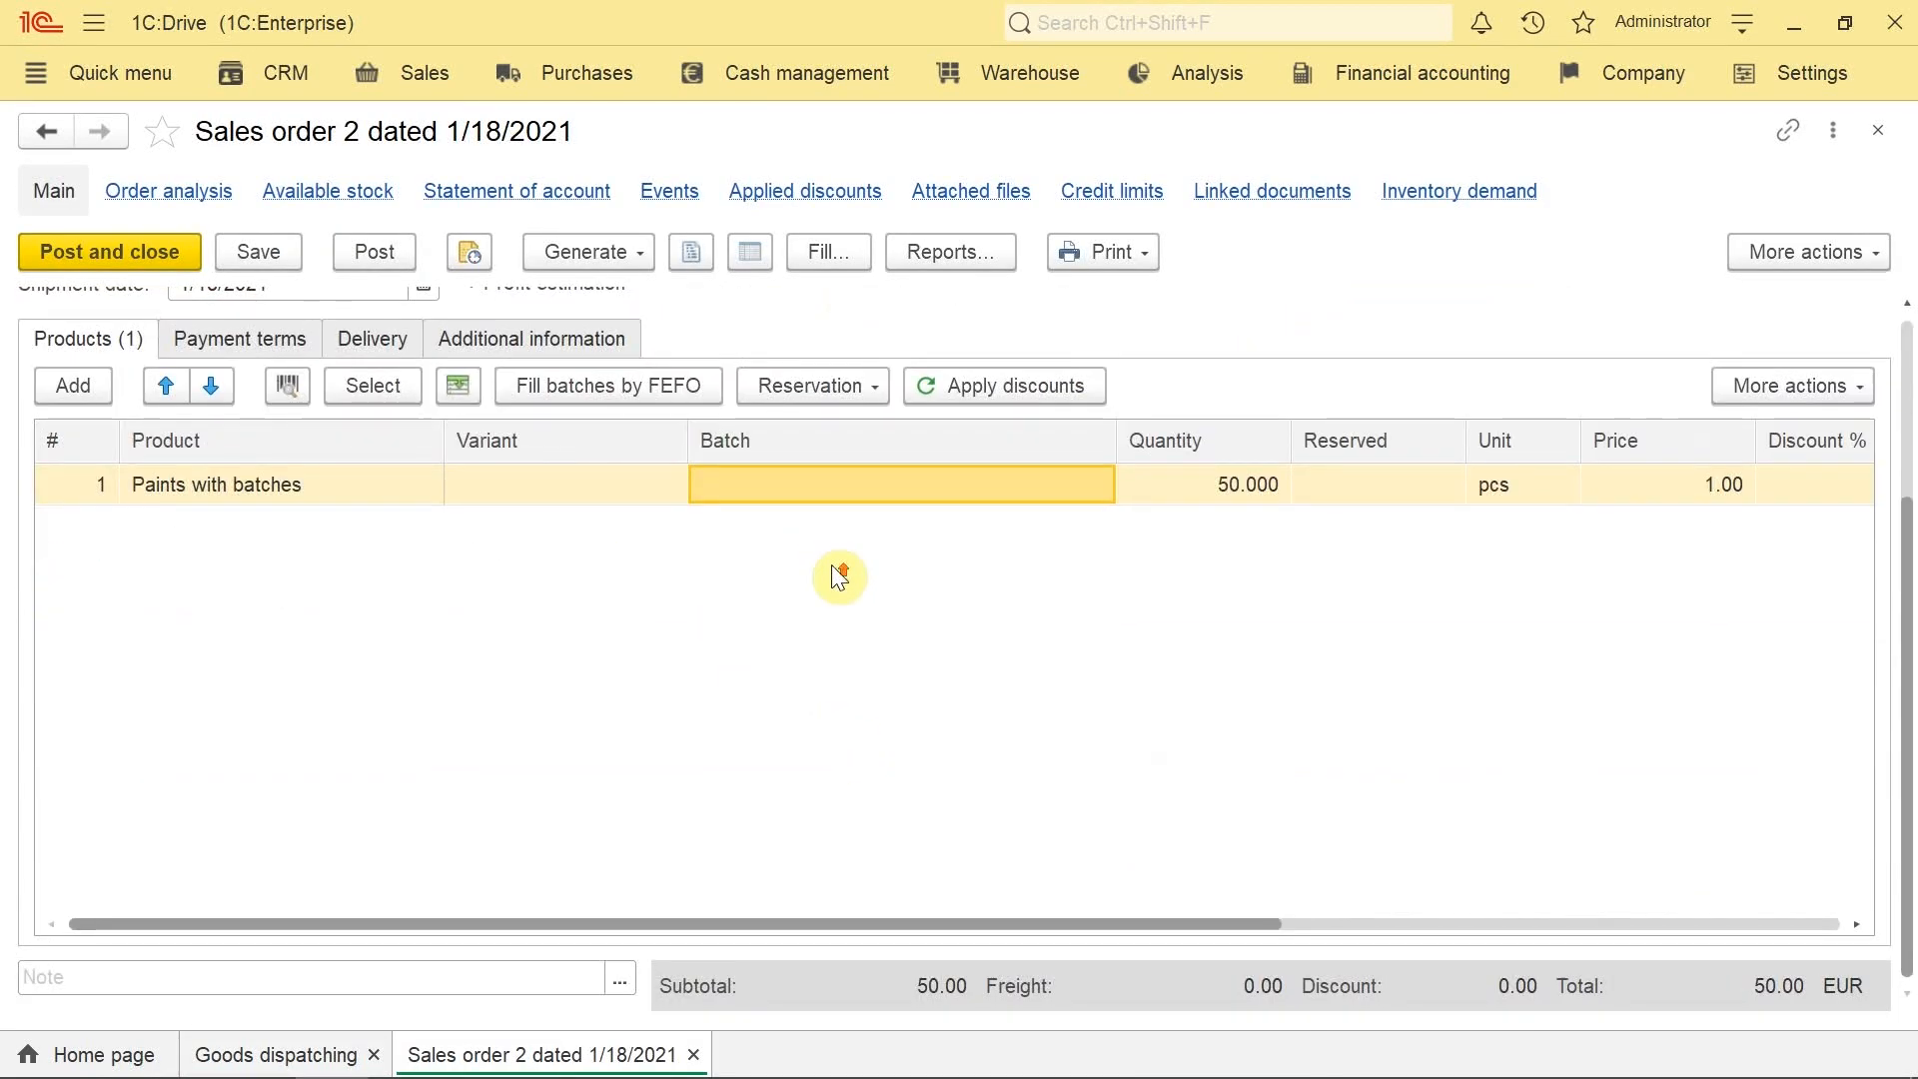
{"action": "scroll", "coordinate": [709, 615], "scroll_direction": "up", "scroll_amount": 3}
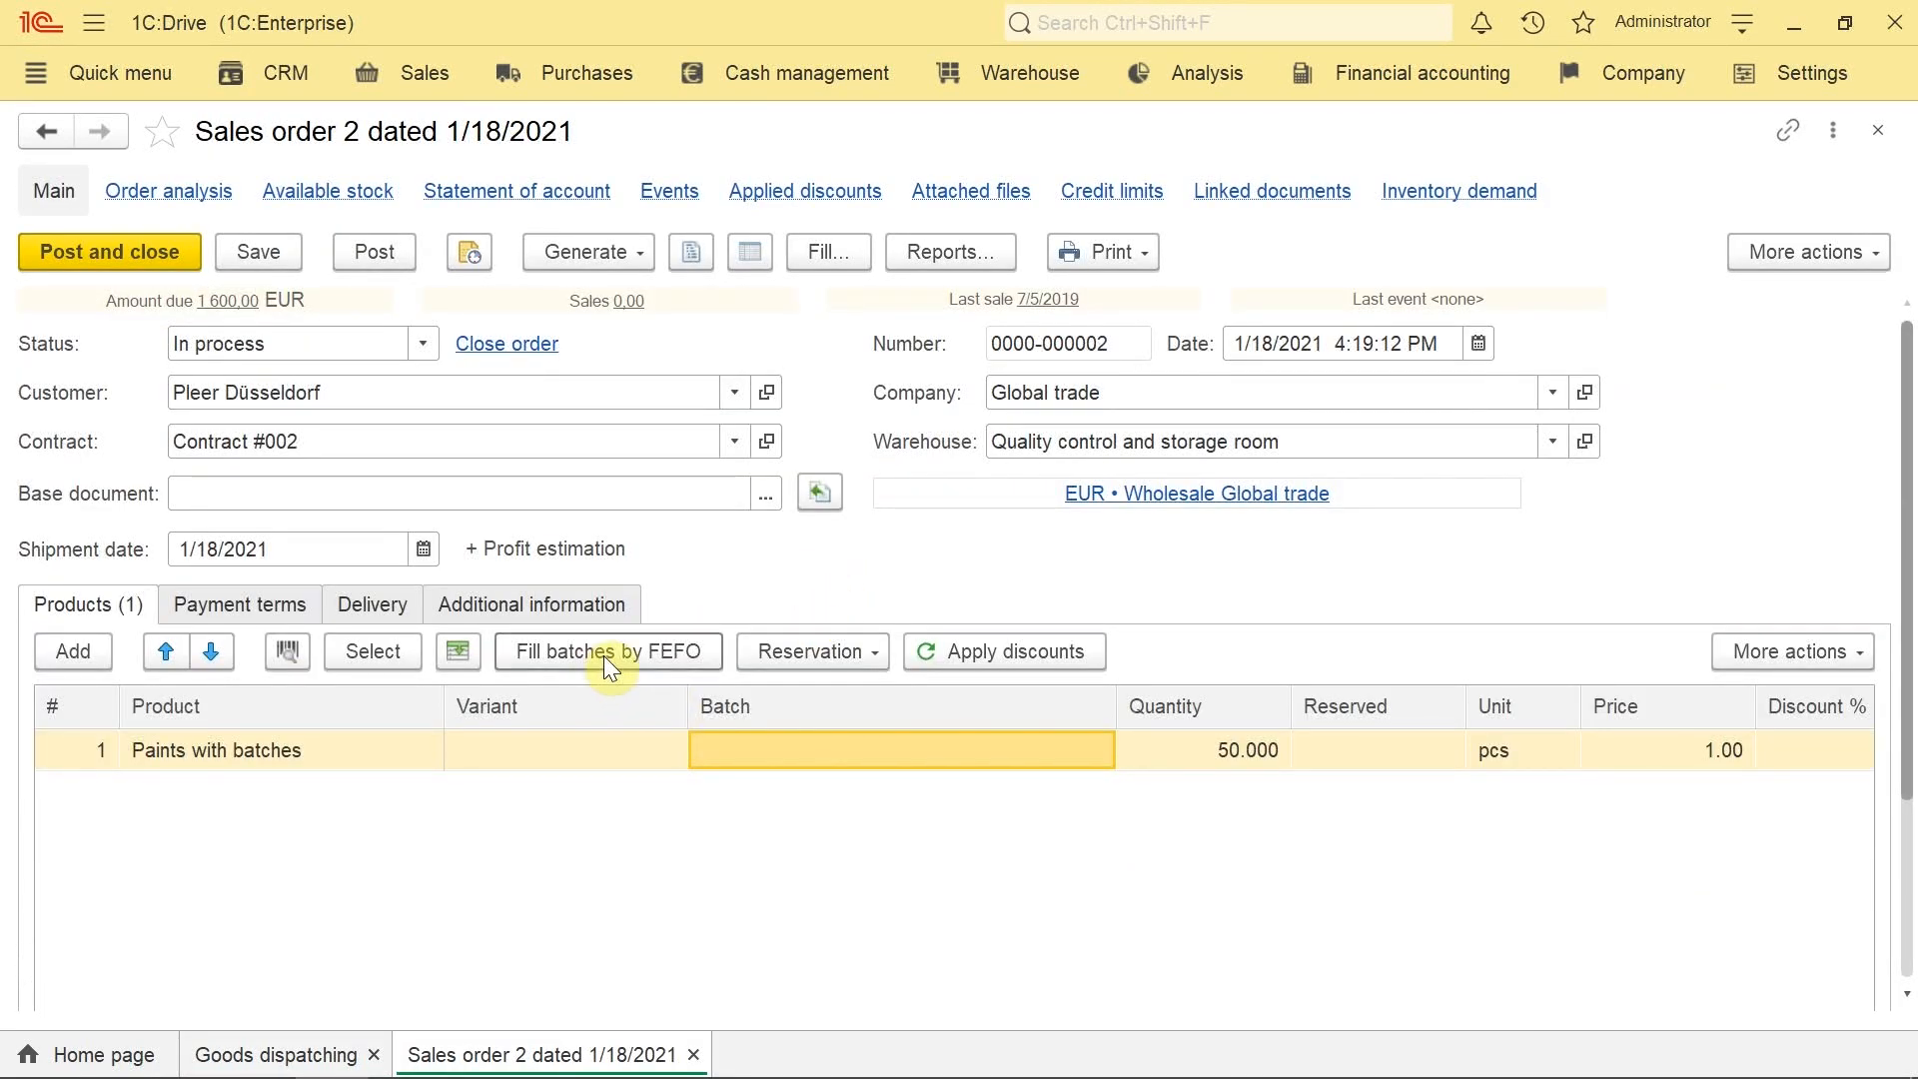
{"action": "left_click", "coordinate": [603, 656]}
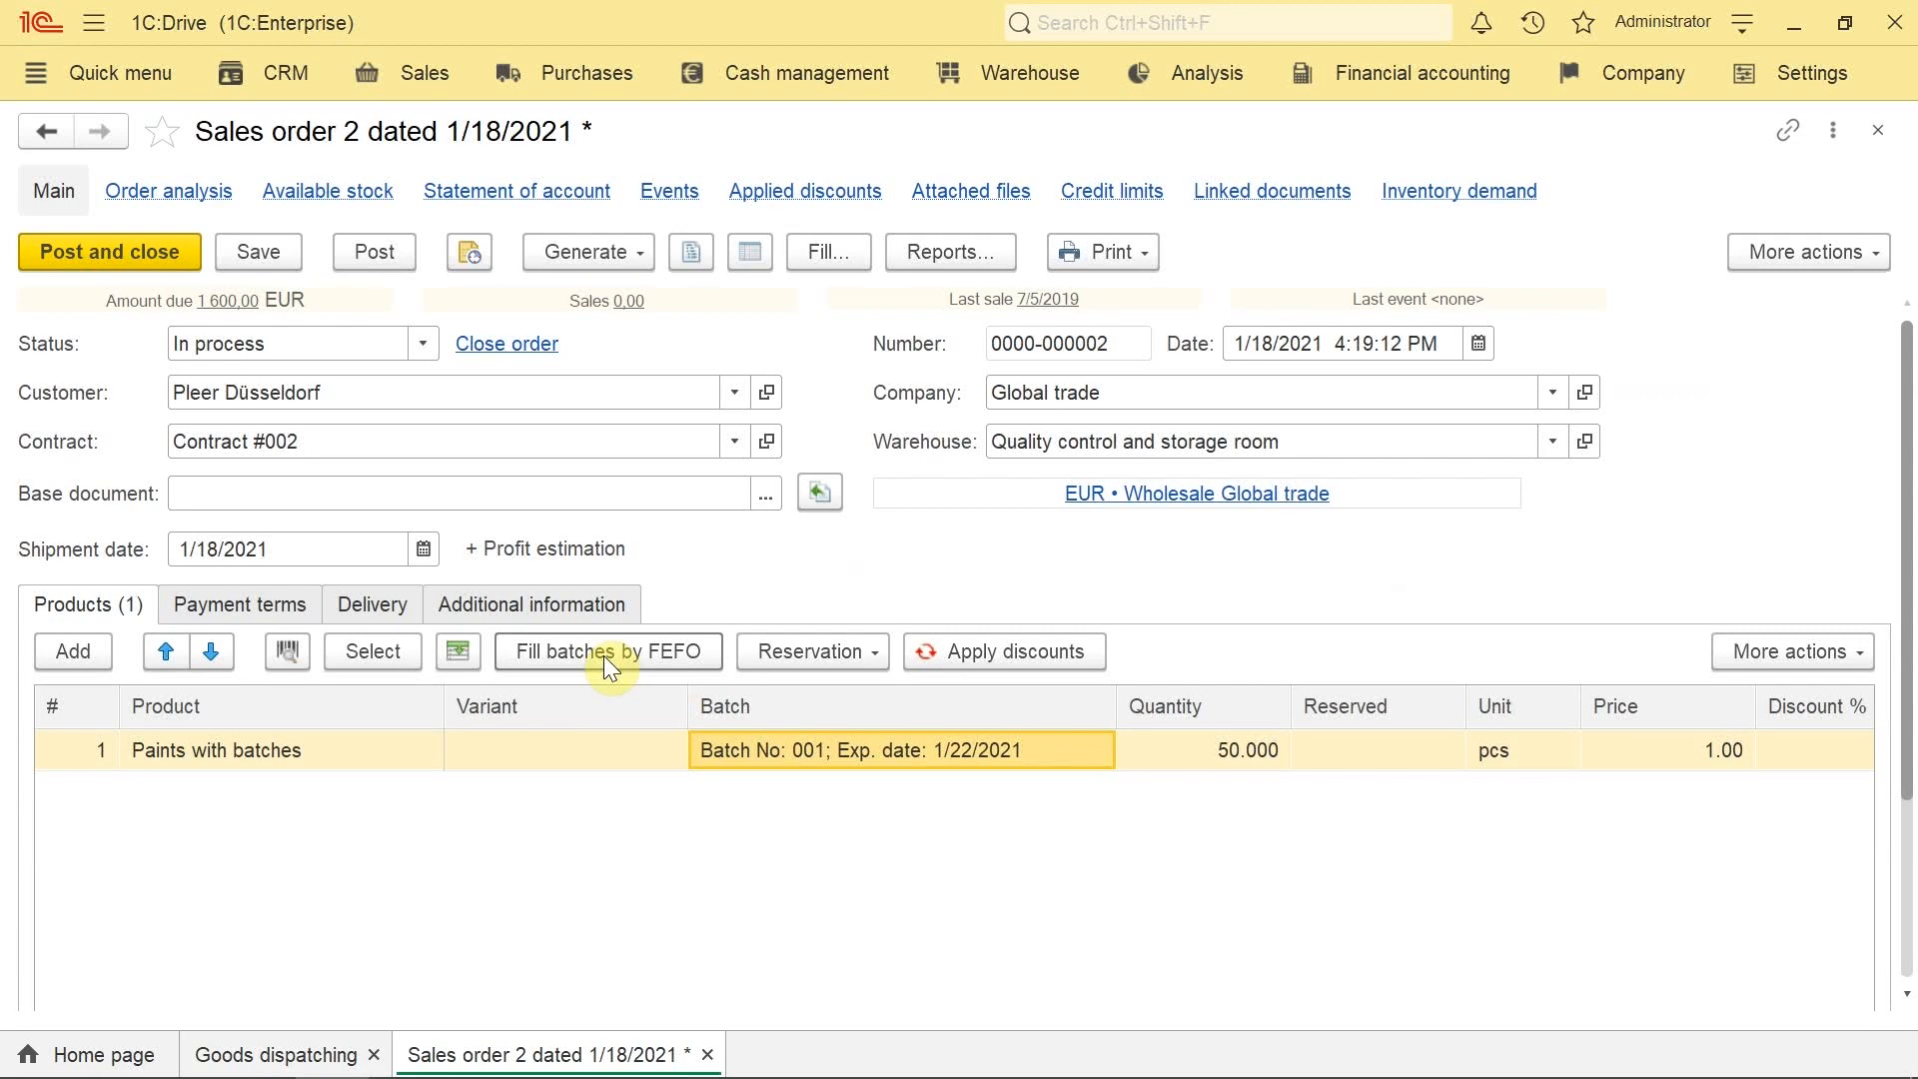
{"action": "left_click", "coordinate": [389, 251]}
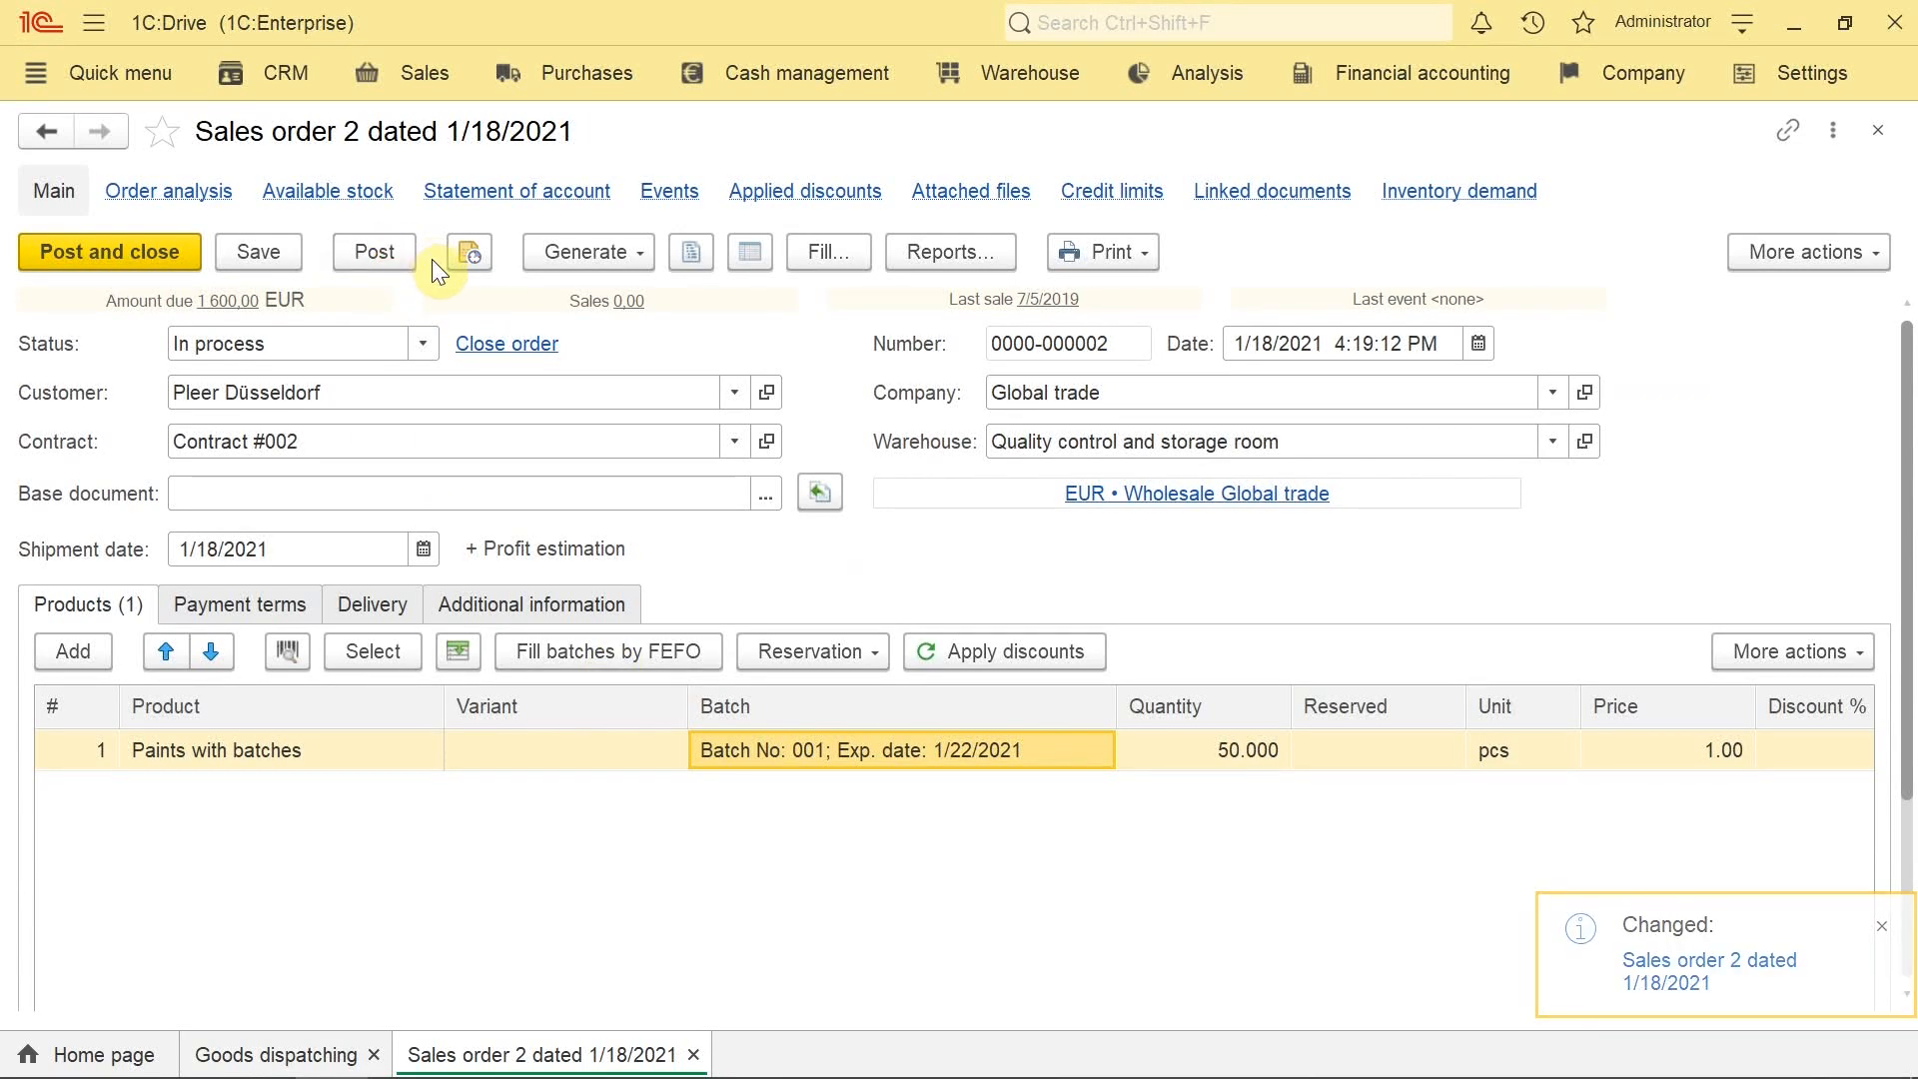
Step: In Goods dispatching, exclude the Sales order 2 line, generate the goods issue for Sales order 1 only, and show the generated documents
{"action": "left_click", "coordinate": [288, 1057]}
{"action": "left_click", "coordinate": [1798, 597]}
{"action": "left_click", "coordinate": [1634, 520]}
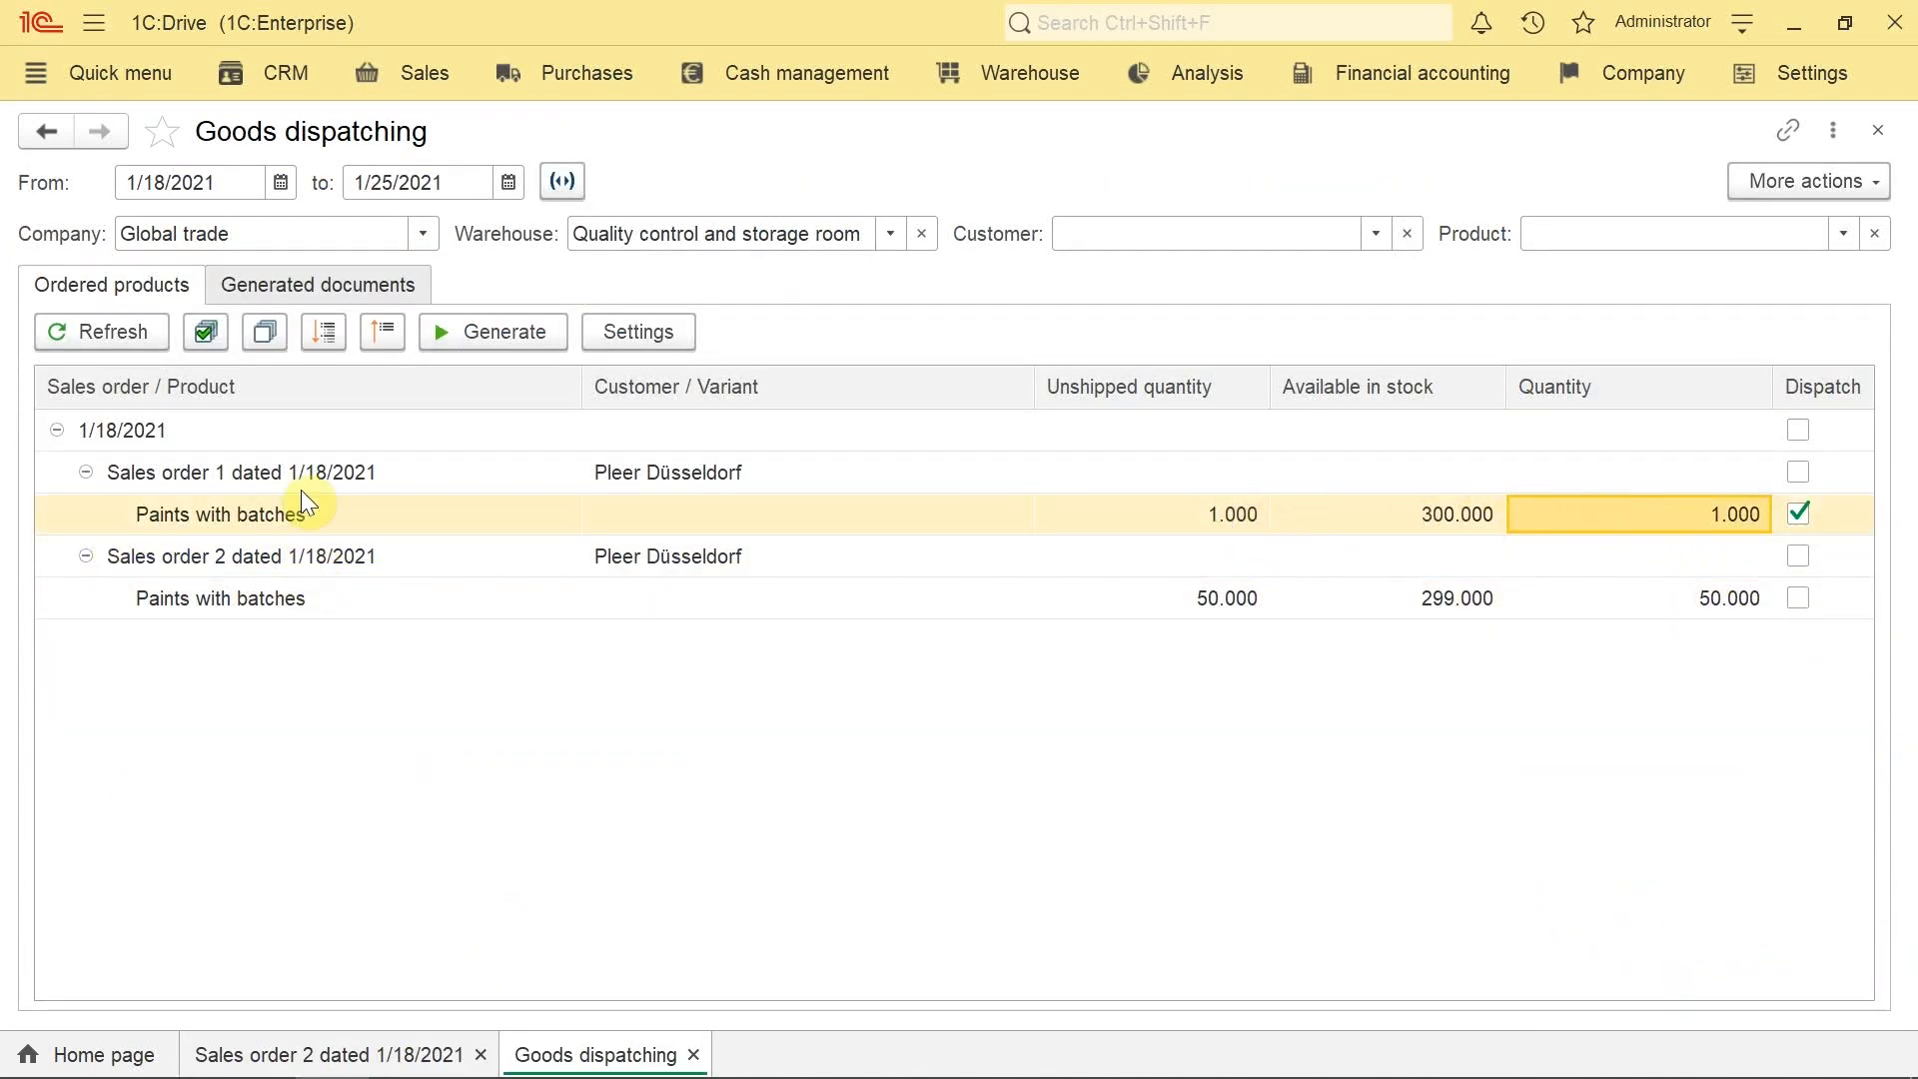
{"action": "left_click", "coordinate": [459, 329]}
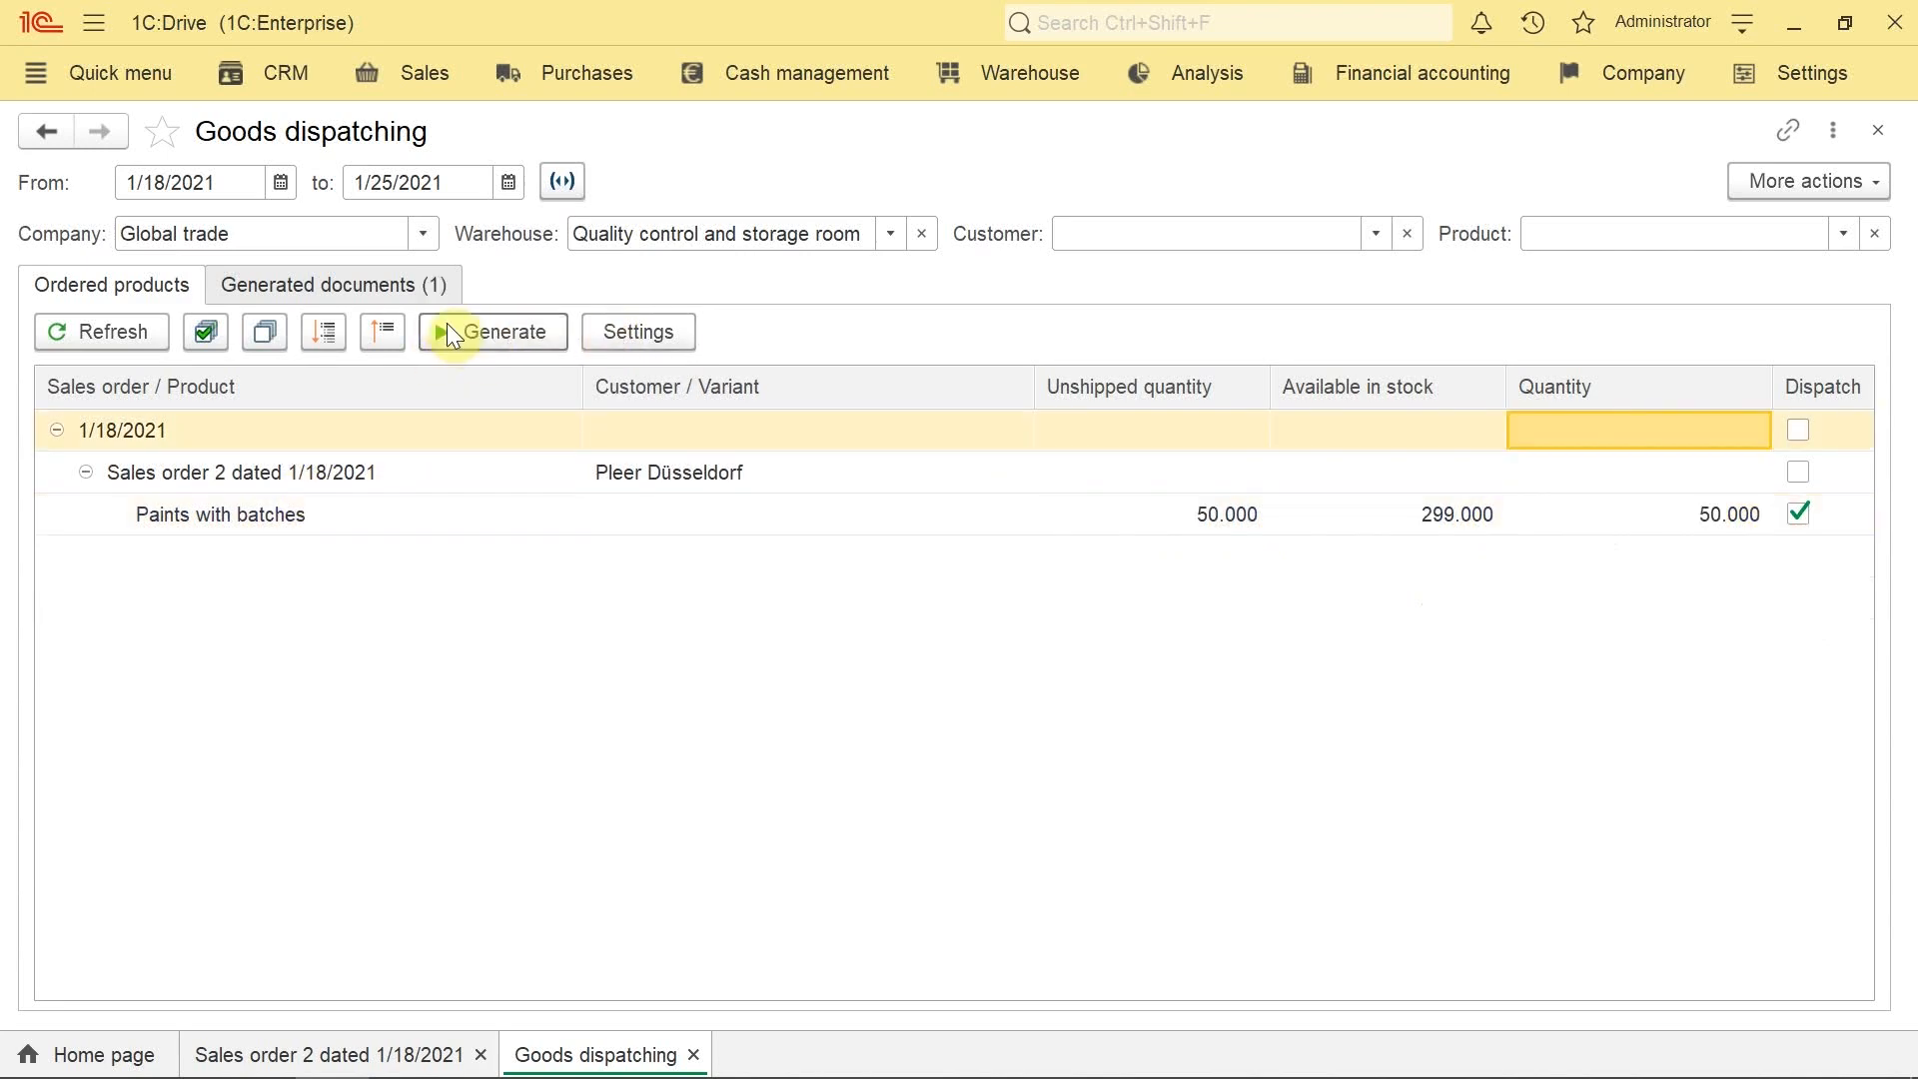
{"action": "left_click", "coordinate": [391, 298]}
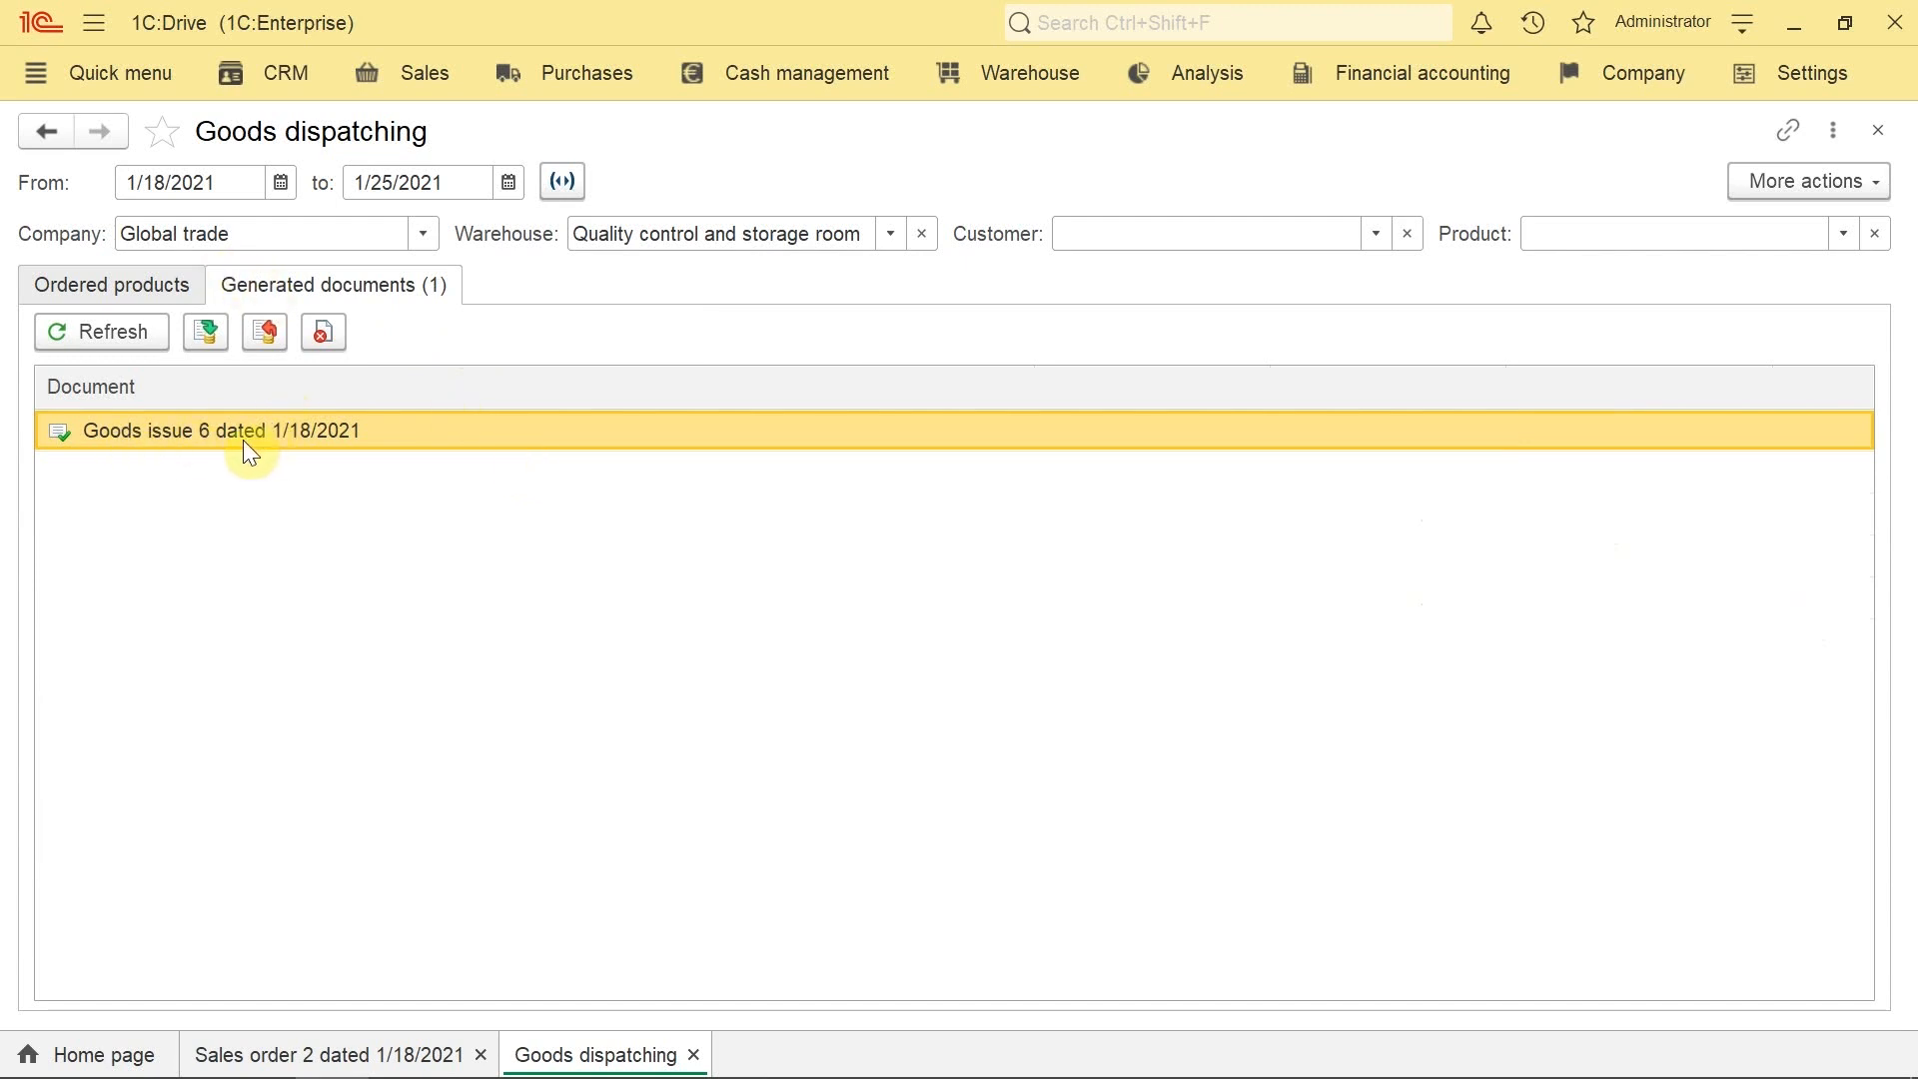
Step: Change the goods dispatching settings to create Sales invoices and generate the document for Sales order 2
{"action": "left_click", "coordinate": [140, 285]}
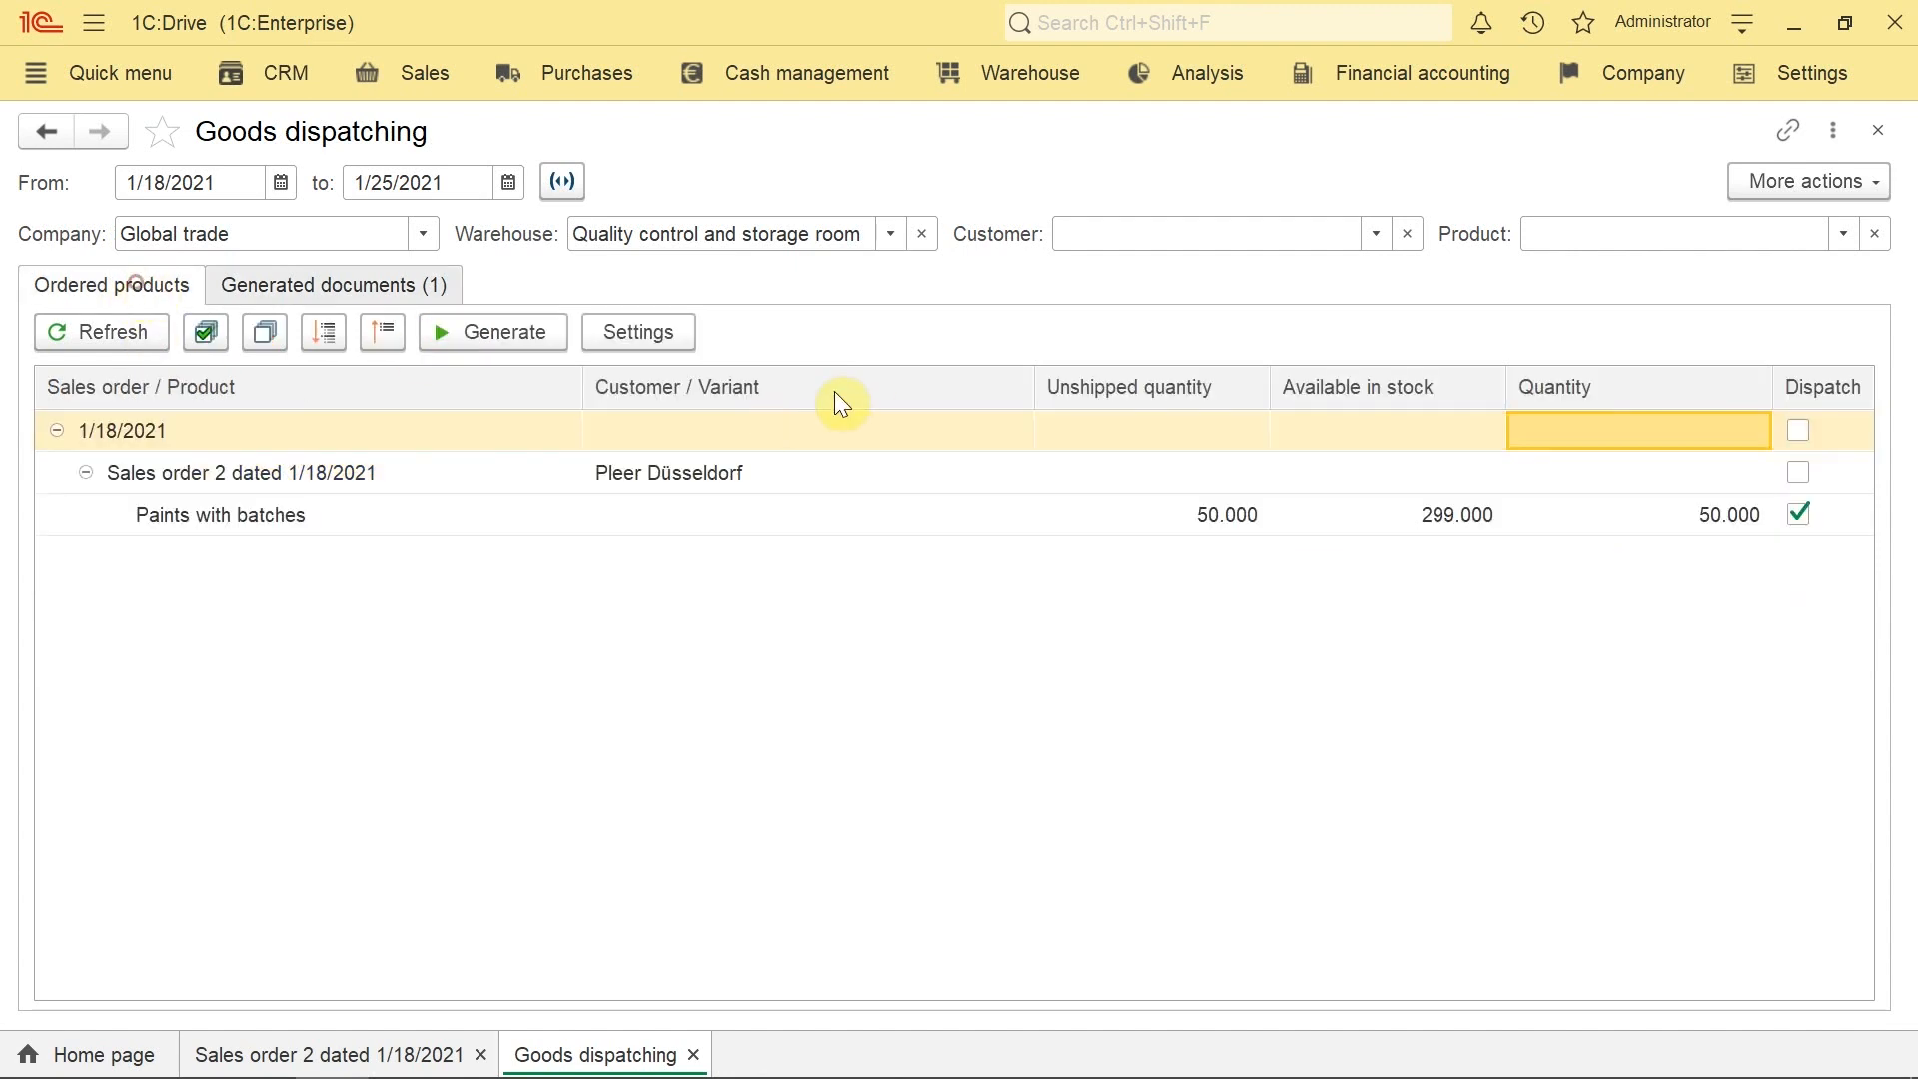
{"action": "left_click", "coordinate": [645, 332]}
{"action": "left_click", "coordinate": [675, 464]}
{"action": "left_click", "coordinate": [714, 685]}
{"action": "left_click", "coordinate": [165, 485]}
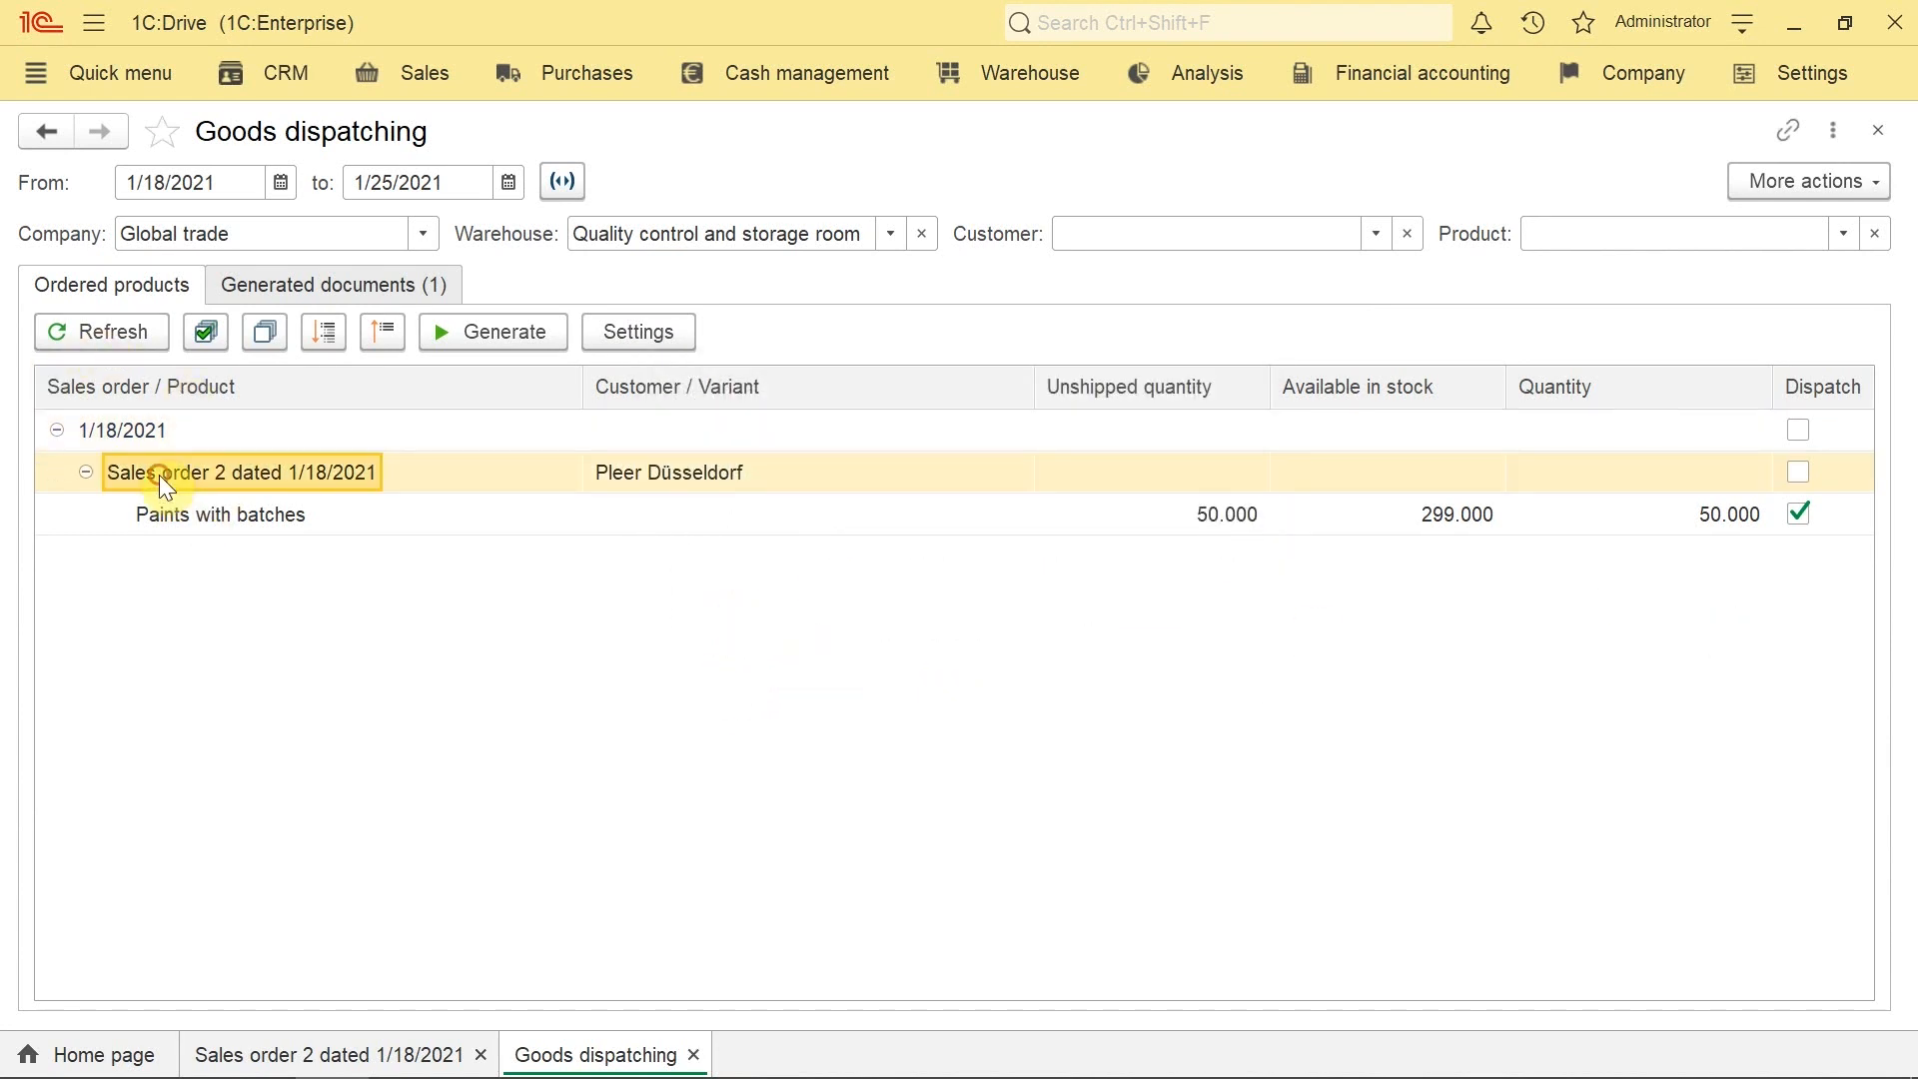
{"action": "left_click", "coordinate": [487, 341]}
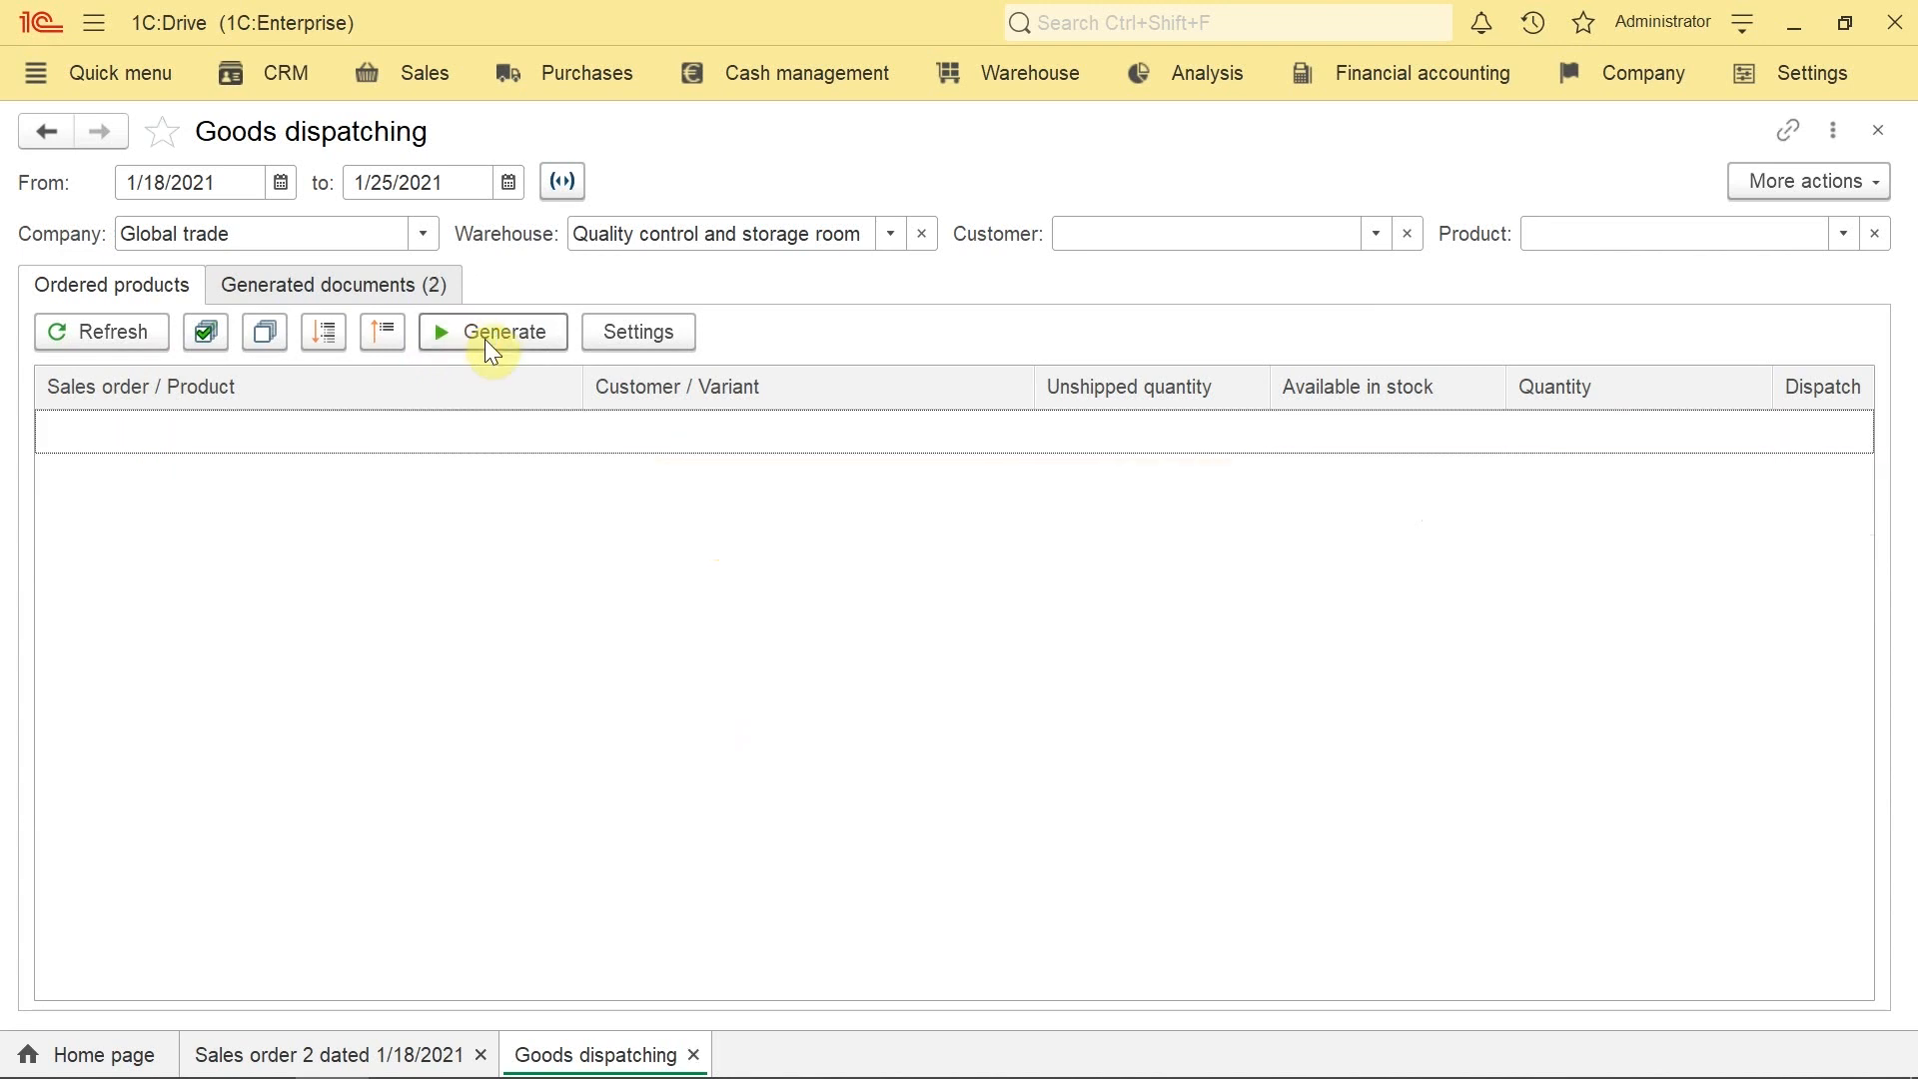
Step: Open Goods issue 6 from the generated documents, and generate and post a sales invoice based on it
{"action": "left_click", "coordinate": [398, 291]}
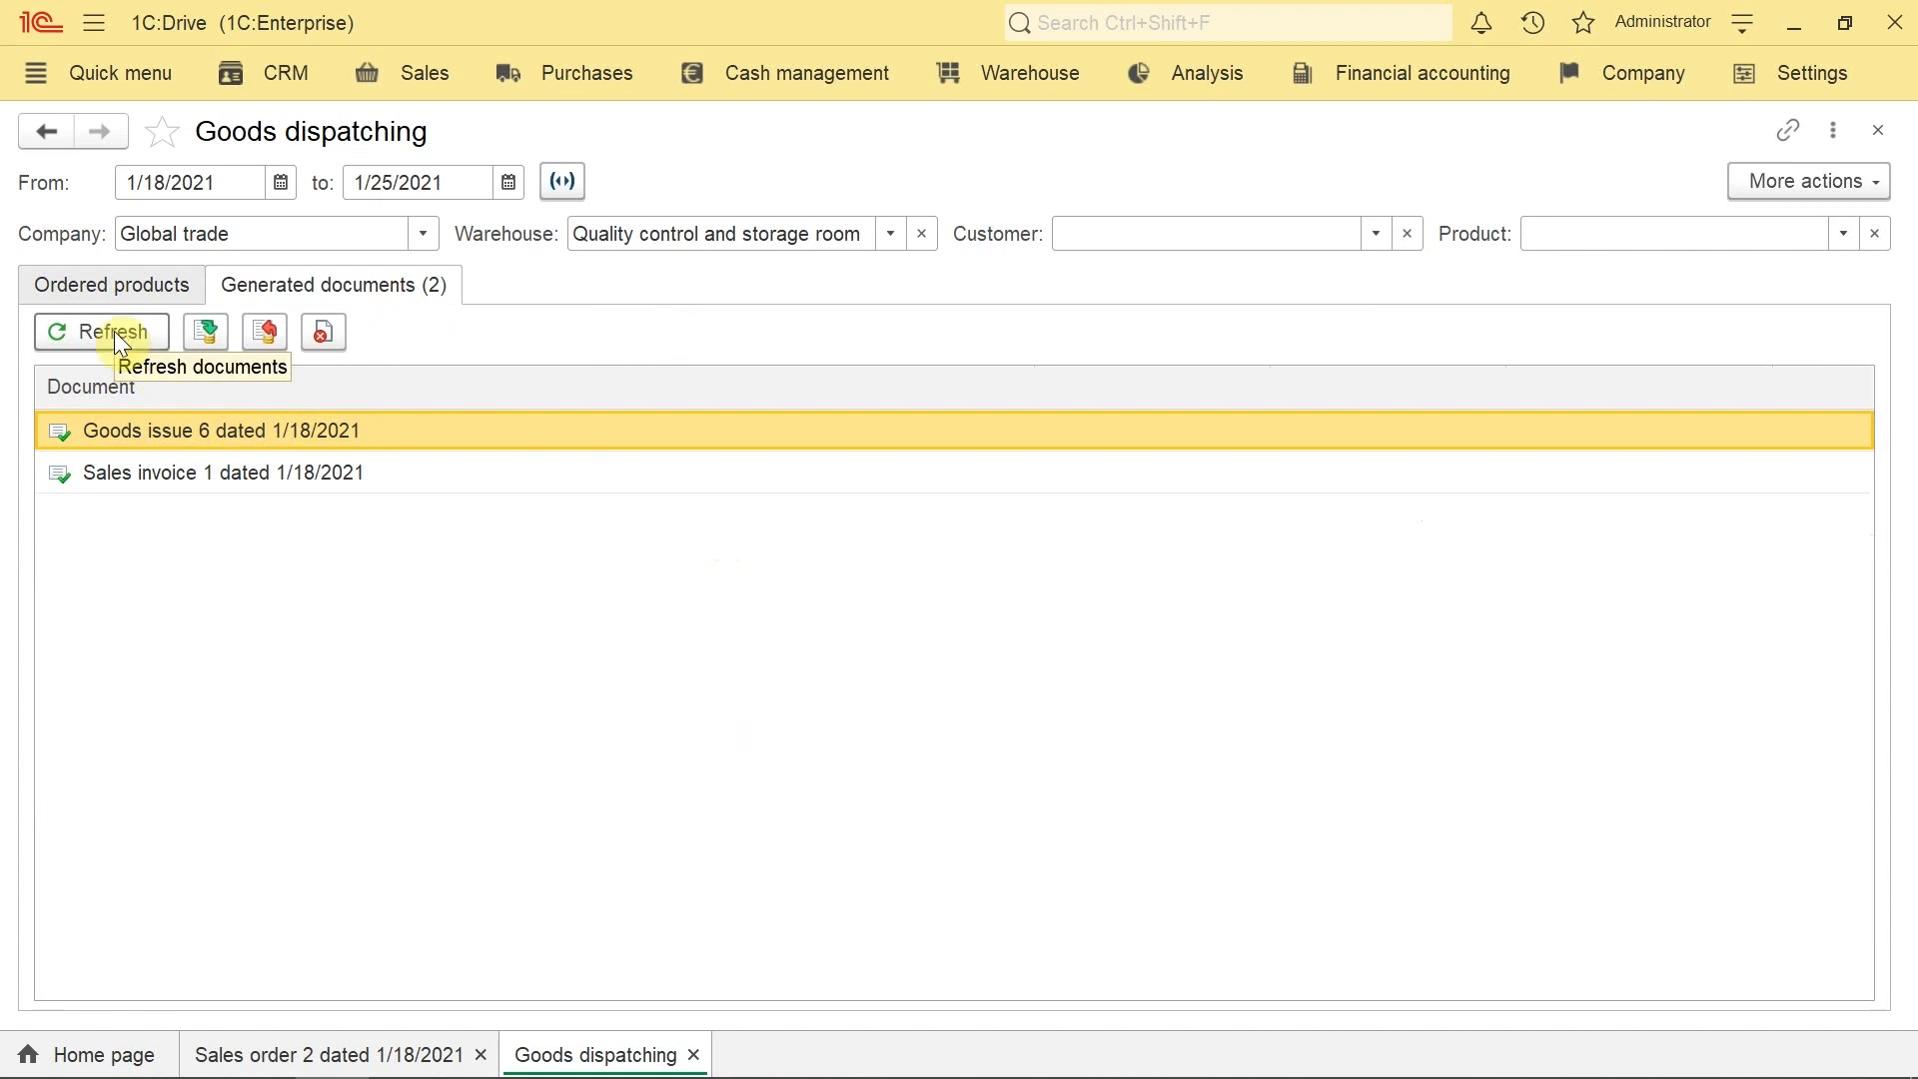
{"action": "left_click", "coordinate": [138, 482]}
{"action": "left_click", "coordinate": [154, 433]}
{"action": "left_click", "coordinate": [162, 477]}
{"action": "key", "text": "Up"}
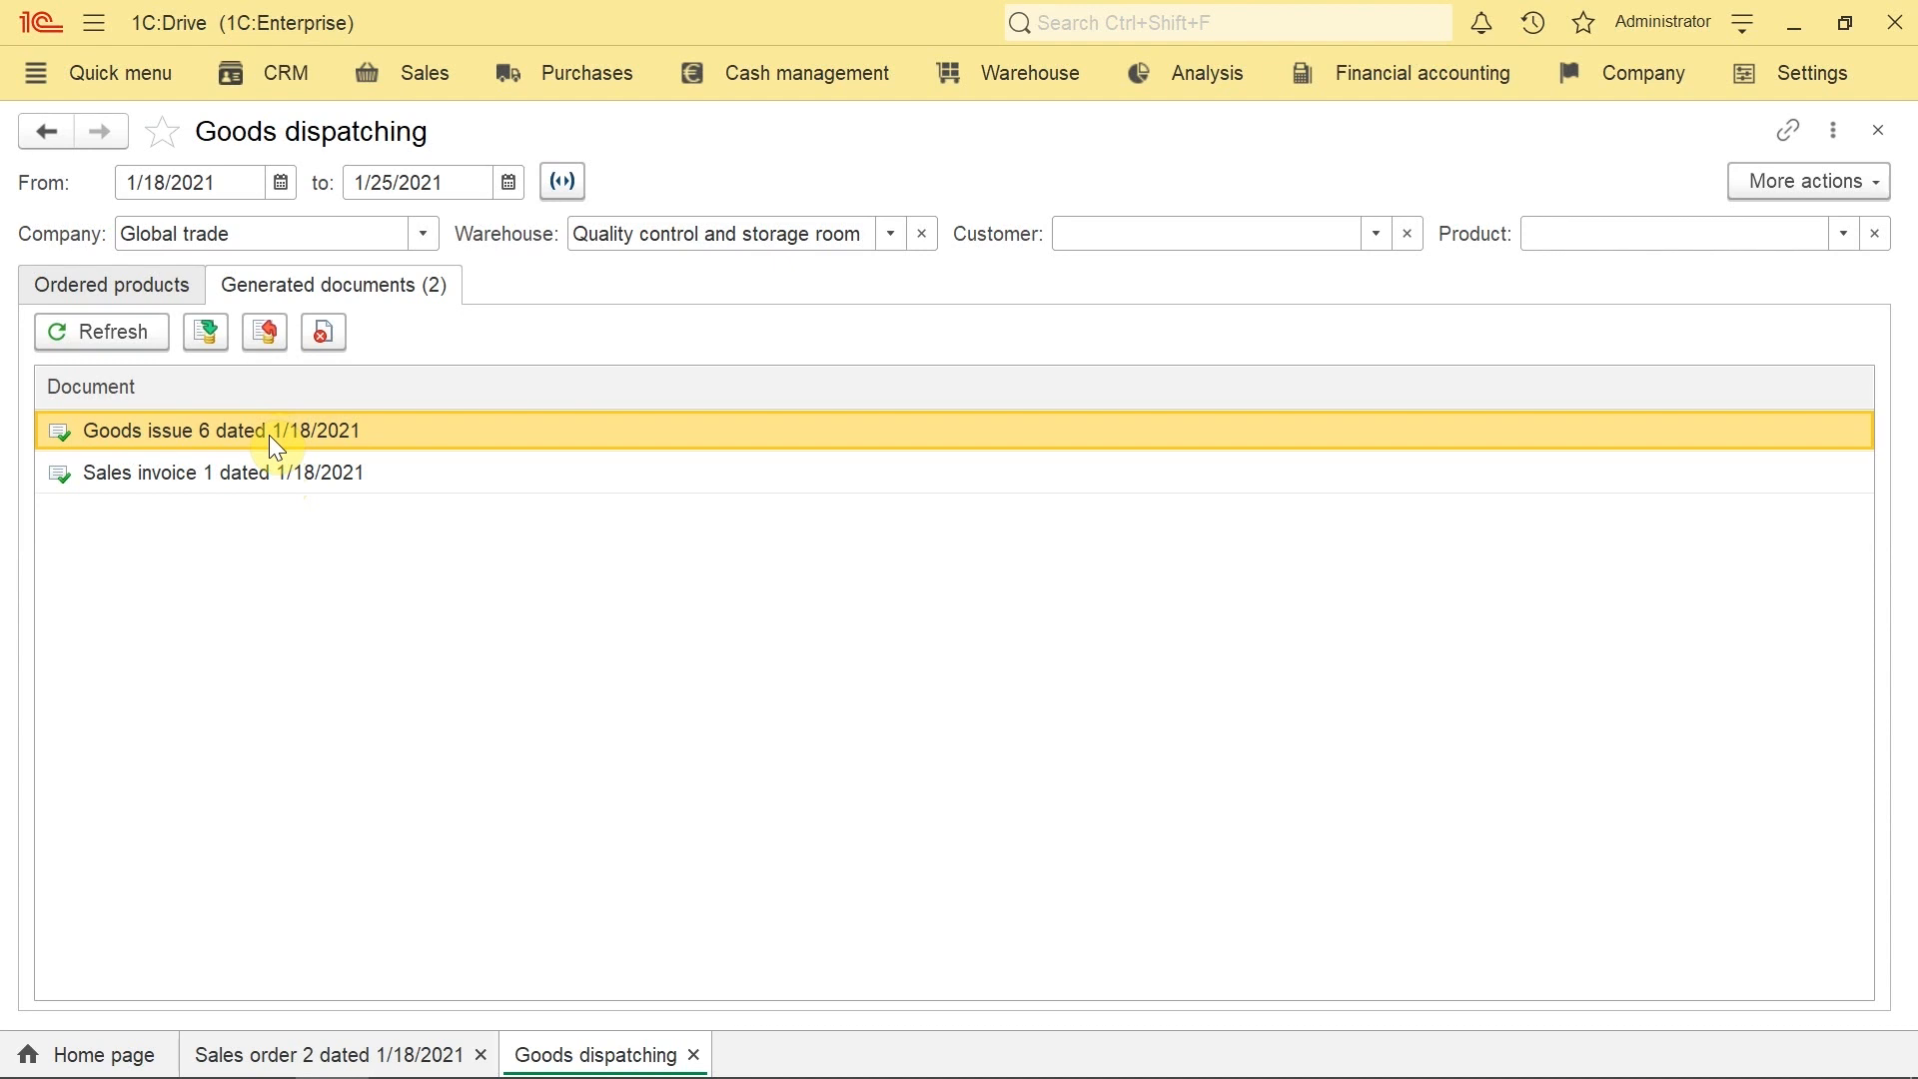
{"action": "double_click", "coordinate": [270, 436]}
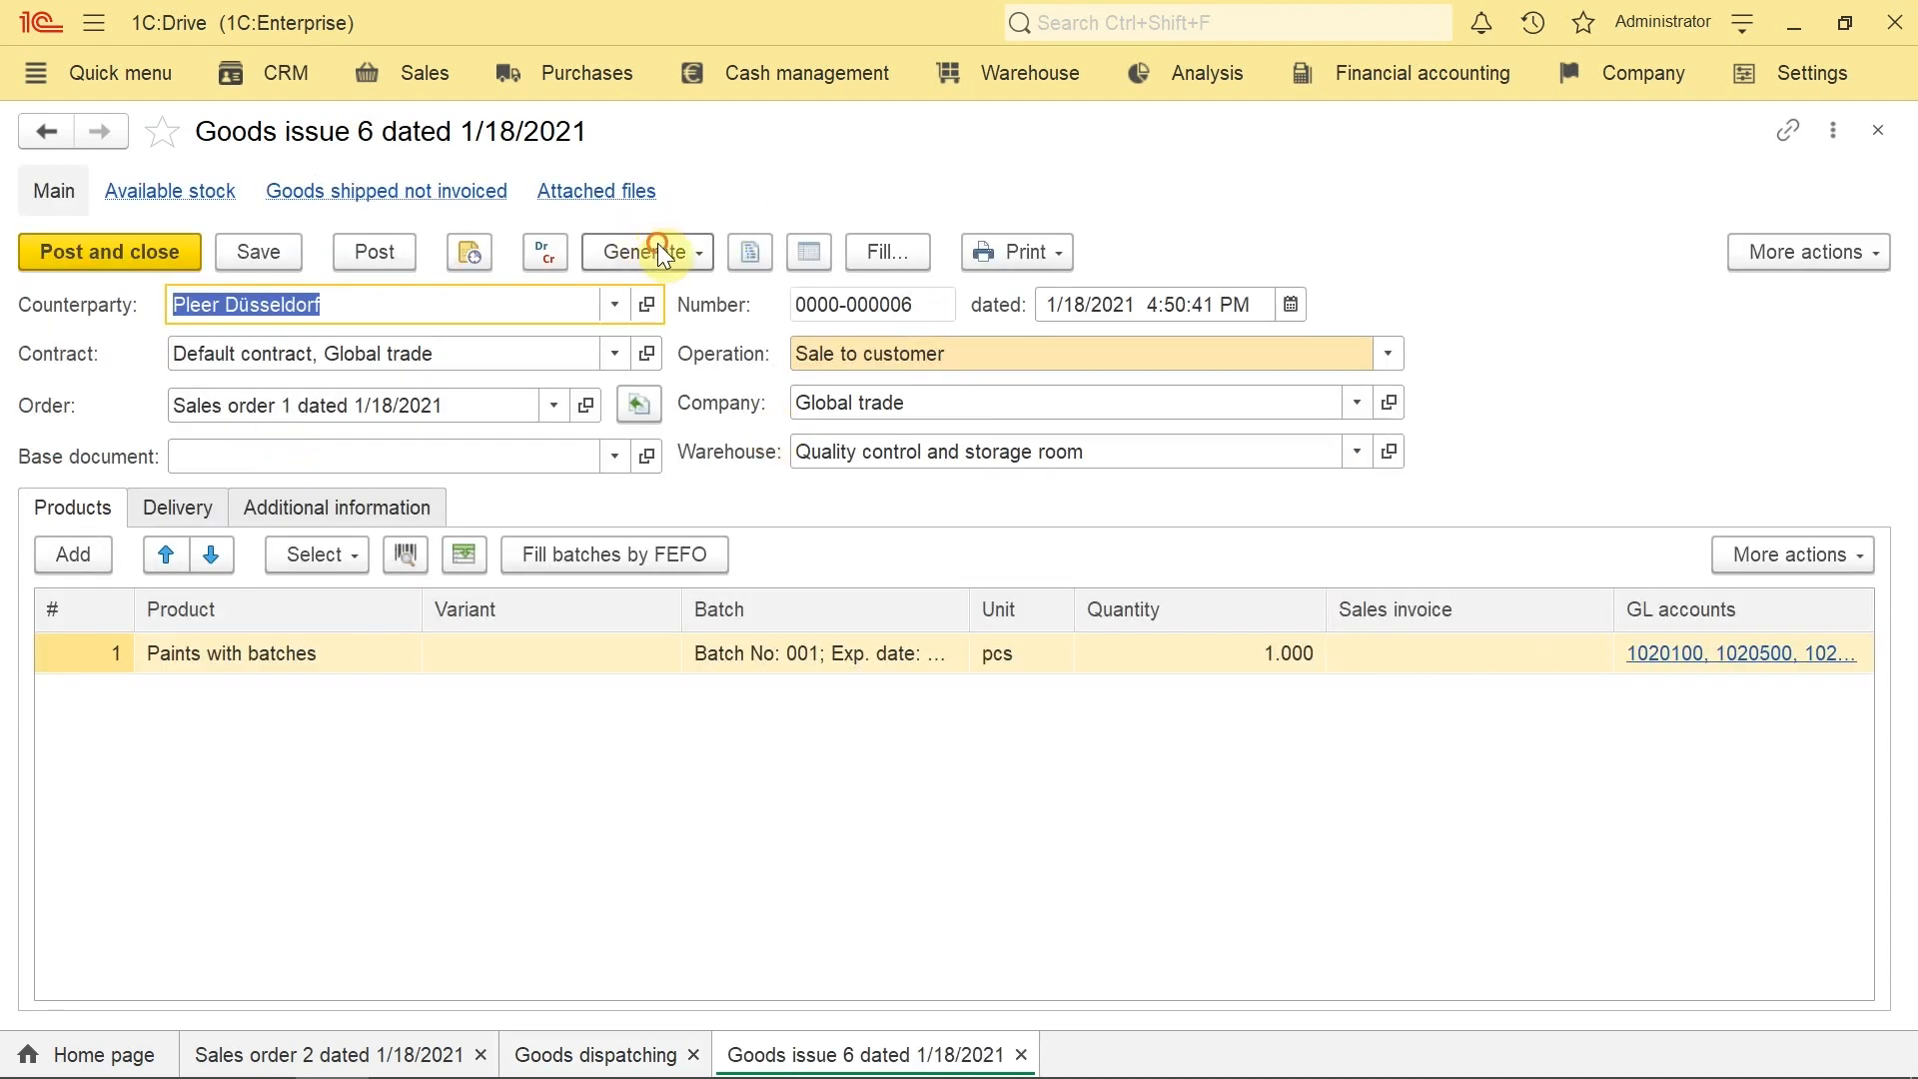
{"action": "left_click", "coordinate": [660, 251]}
{"action": "left_click", "coordinate": [691, 377]}
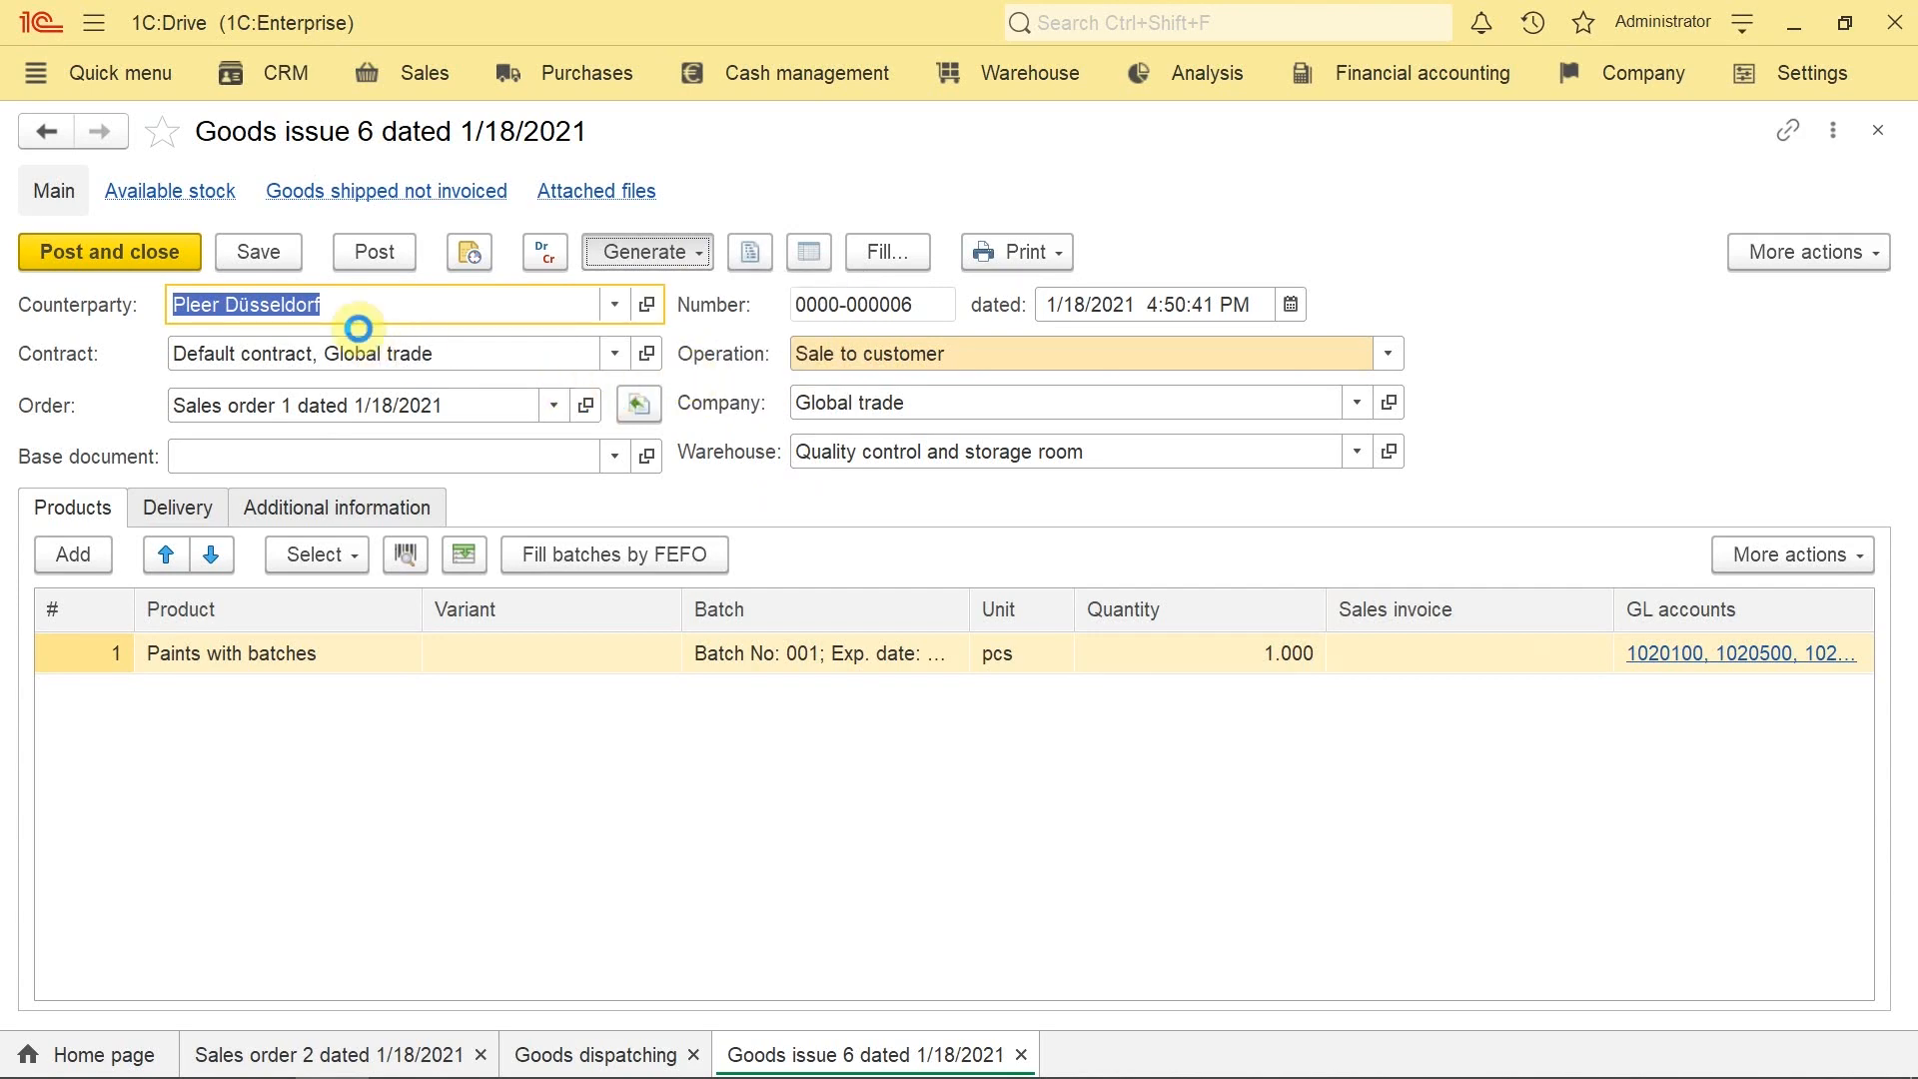
{"action": "left_click", "coordinate": [366, 254]}
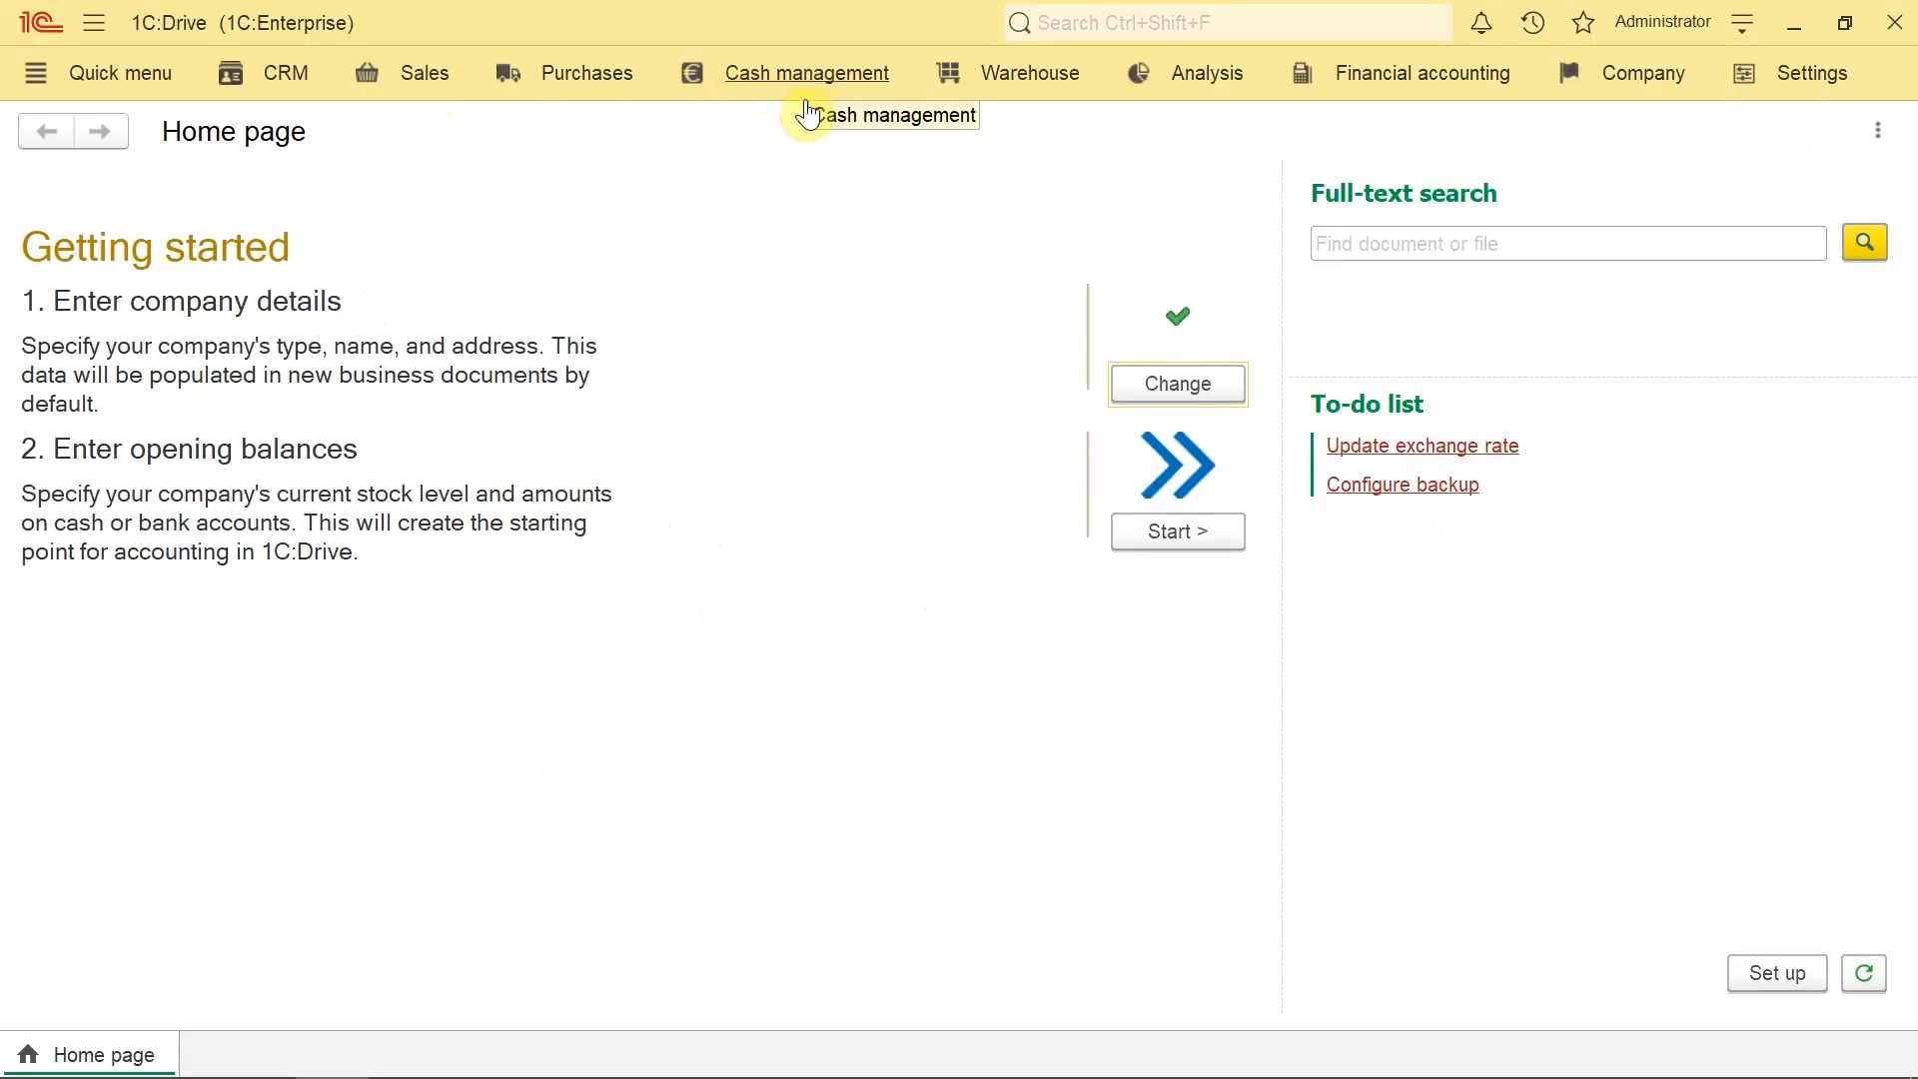
Step: Create a new bank receipt in Cash management with Pleer Düsseldorf as the customer
{"action": "left_click", "coordinate": [784, 80]}
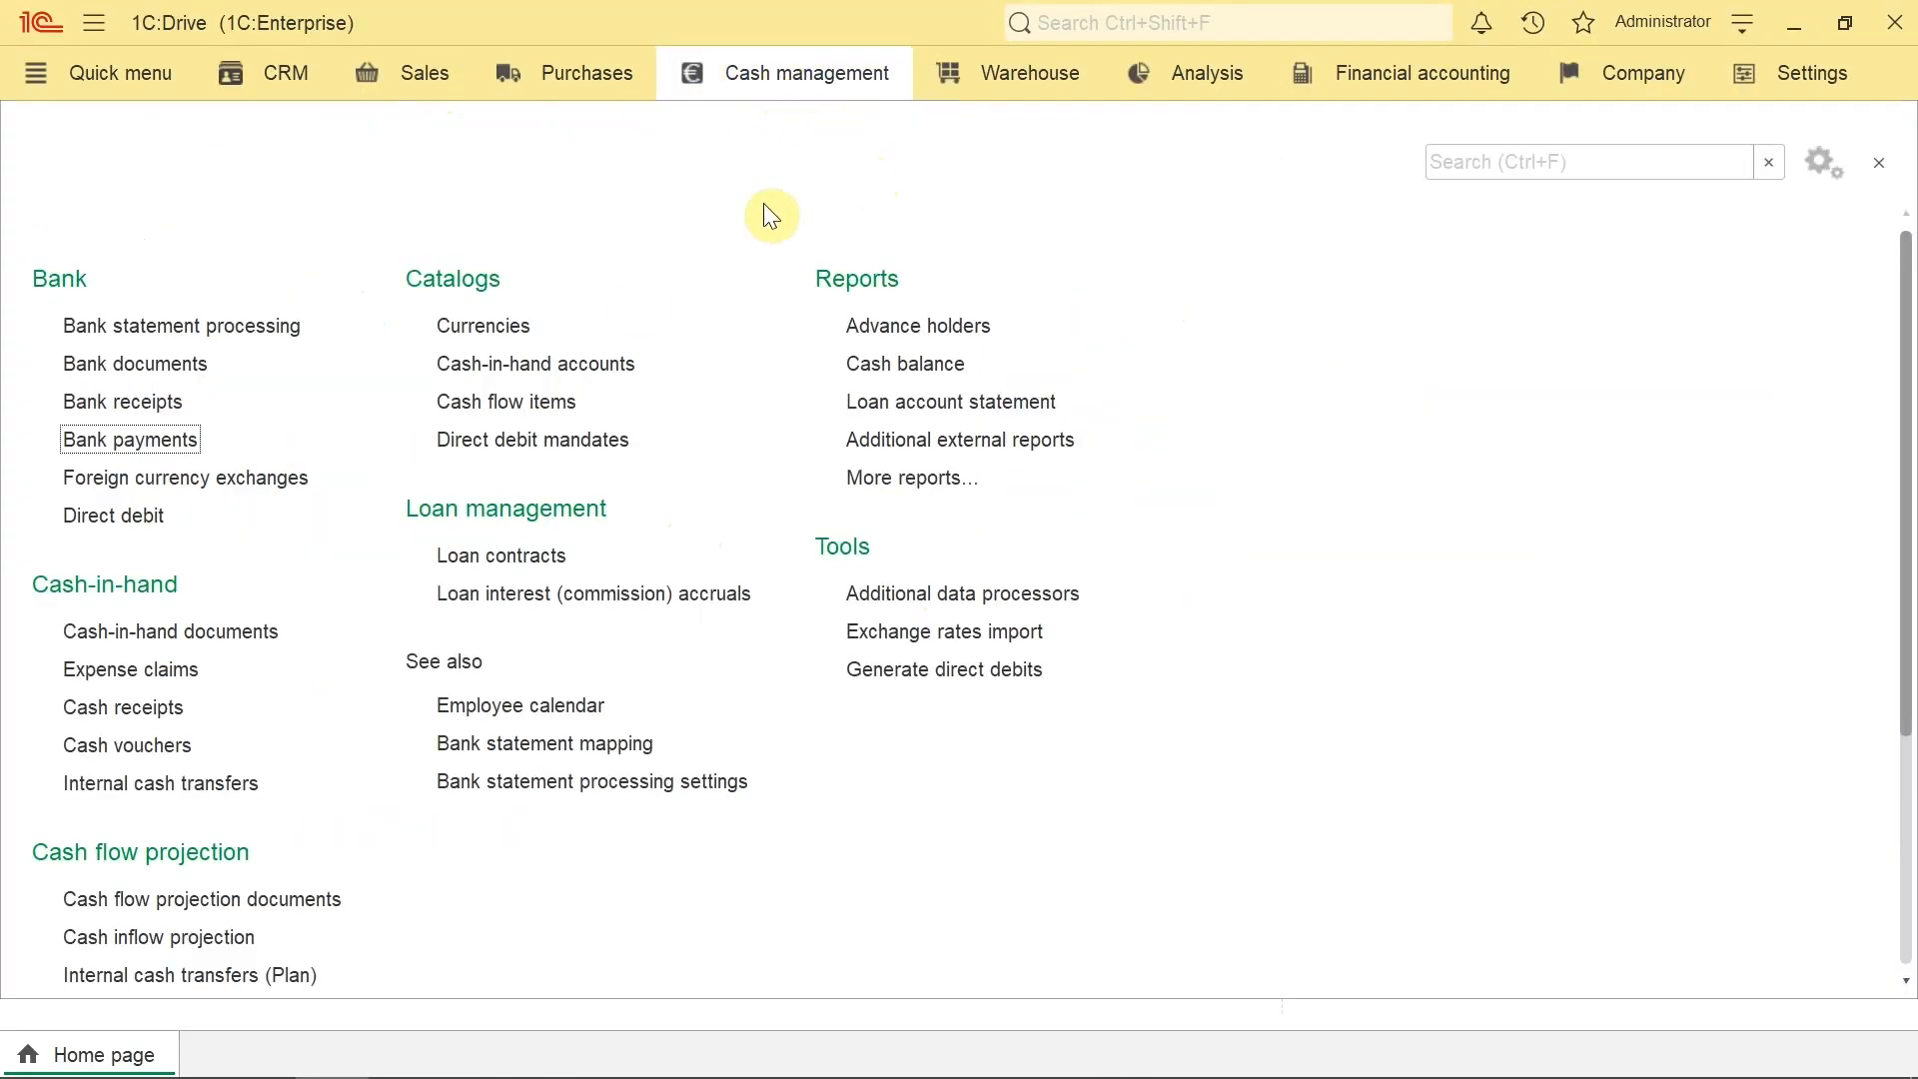
{"action": "left_click", "coordinate": [100, 402]}
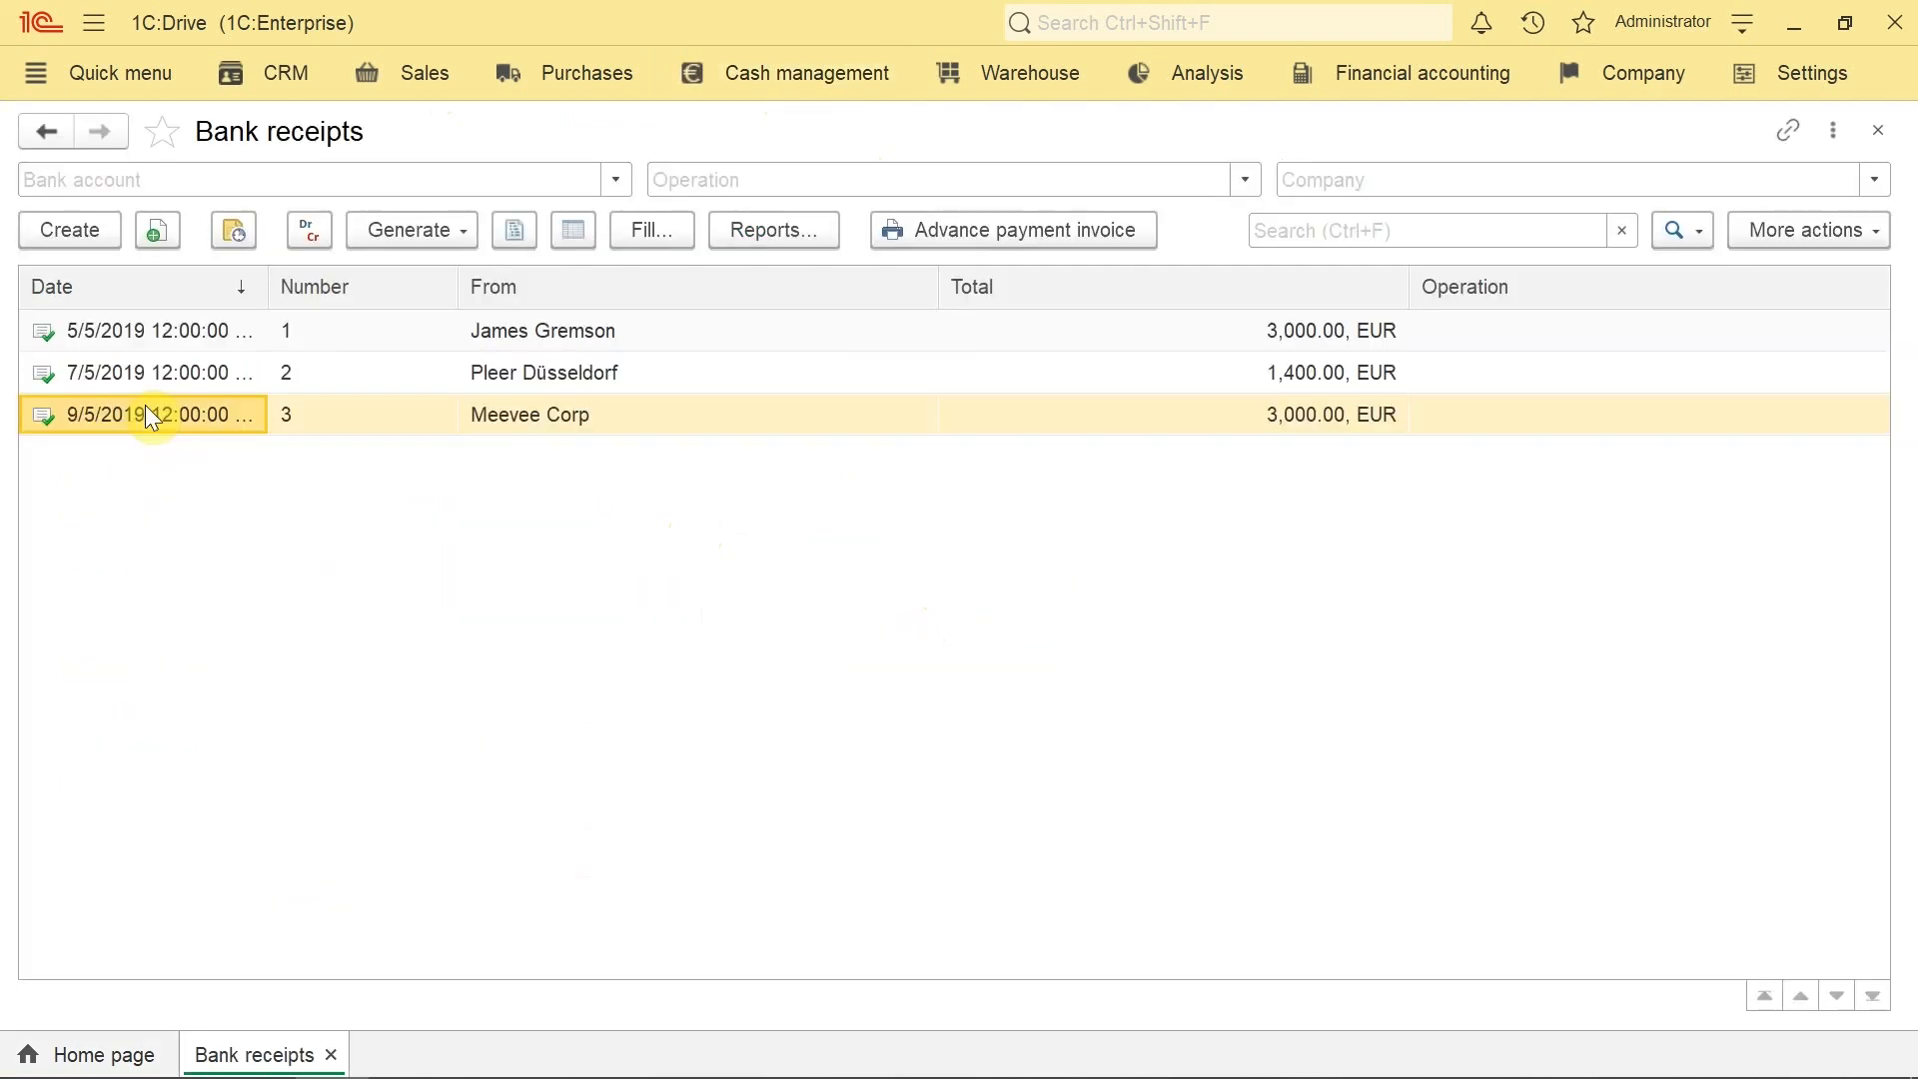
{"action": "left_click", "coordinate": [63, 230]}
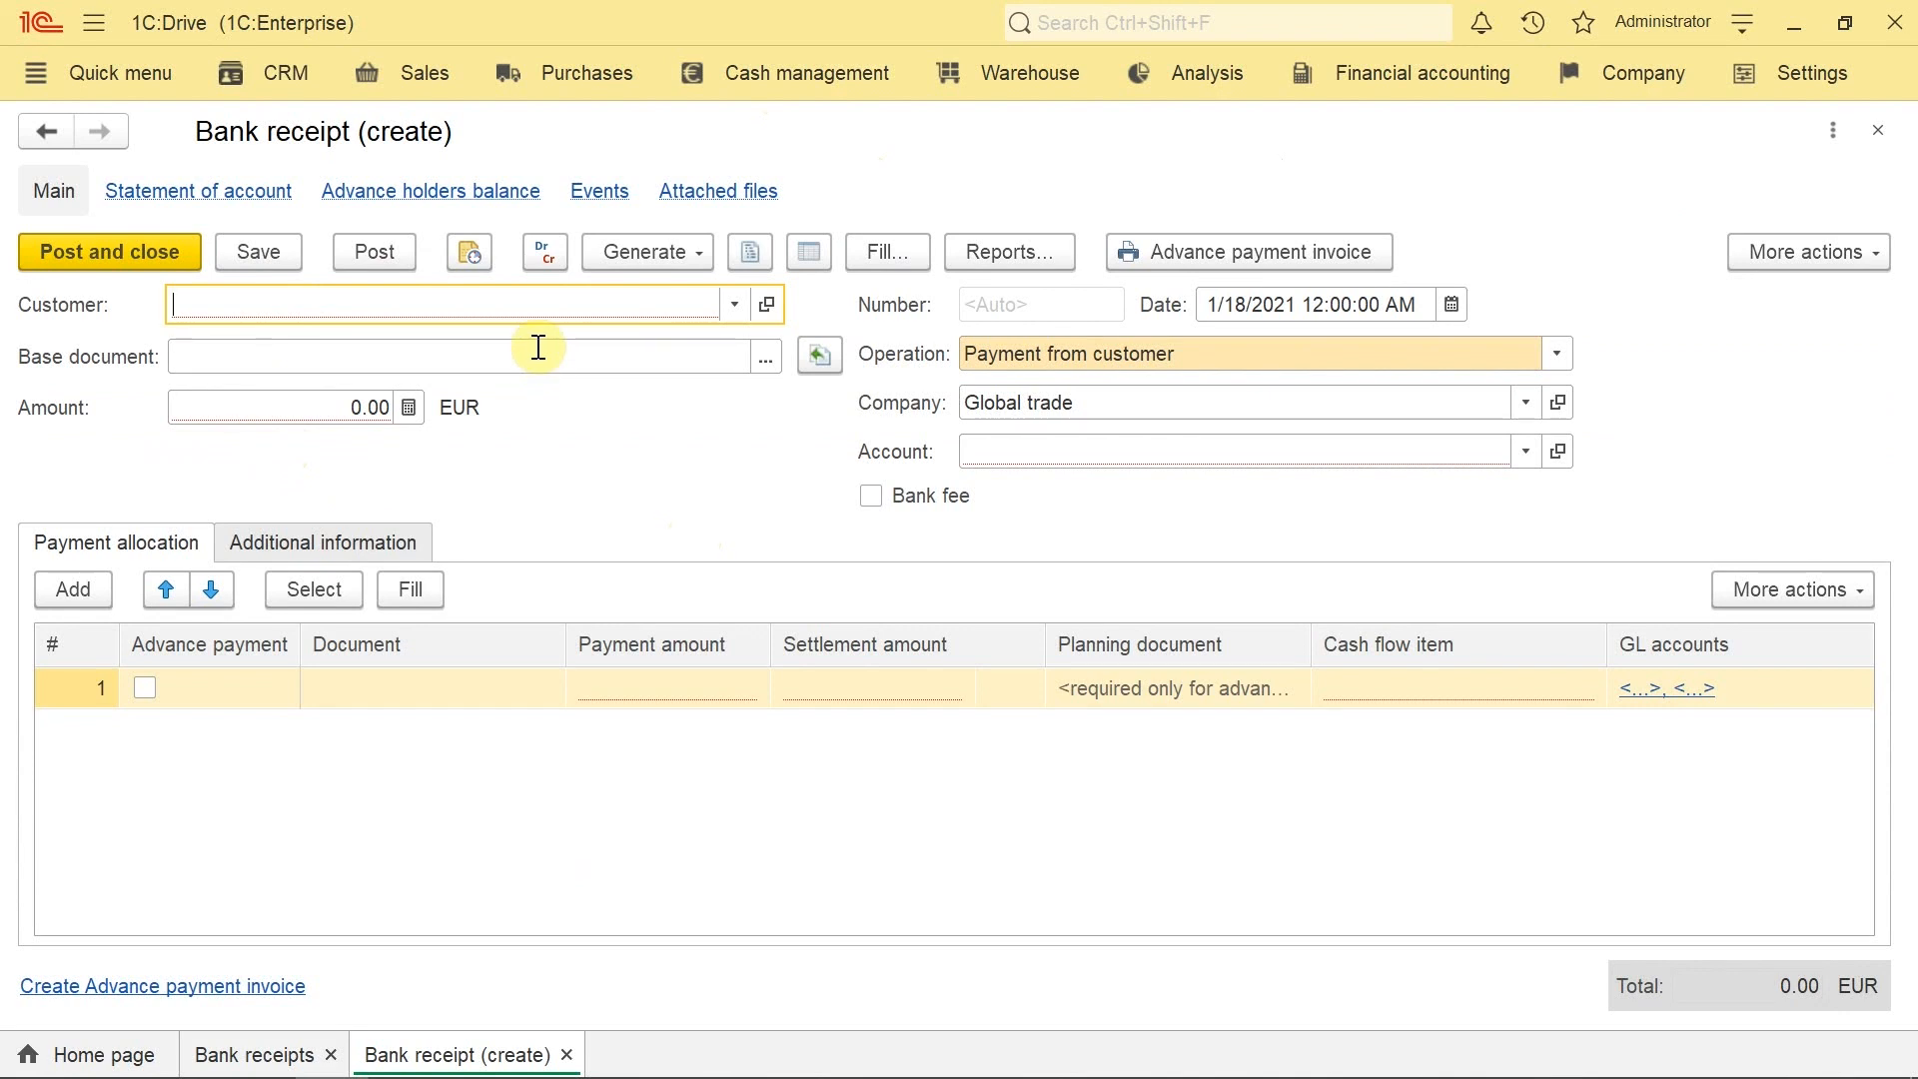
{"action": "type", "text": "Plee"}
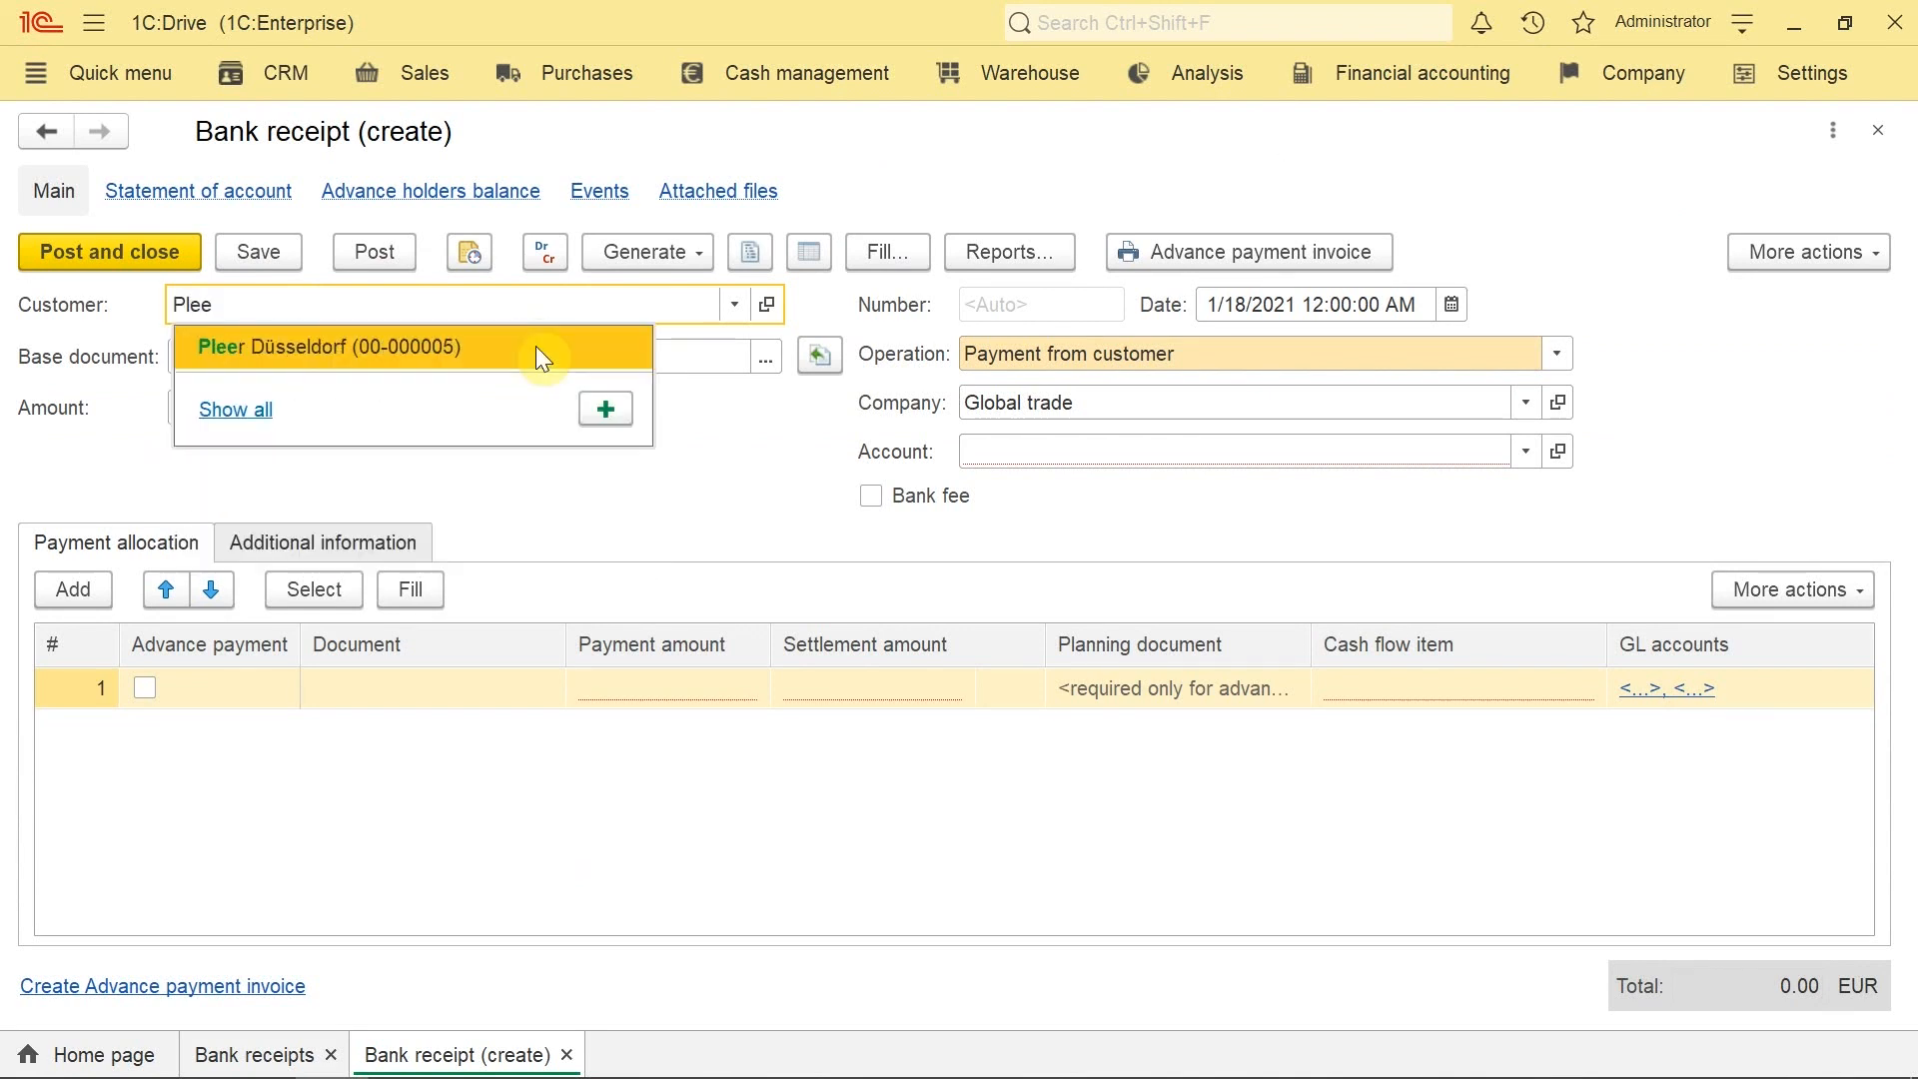
{"action": "key", "text": "Return"}
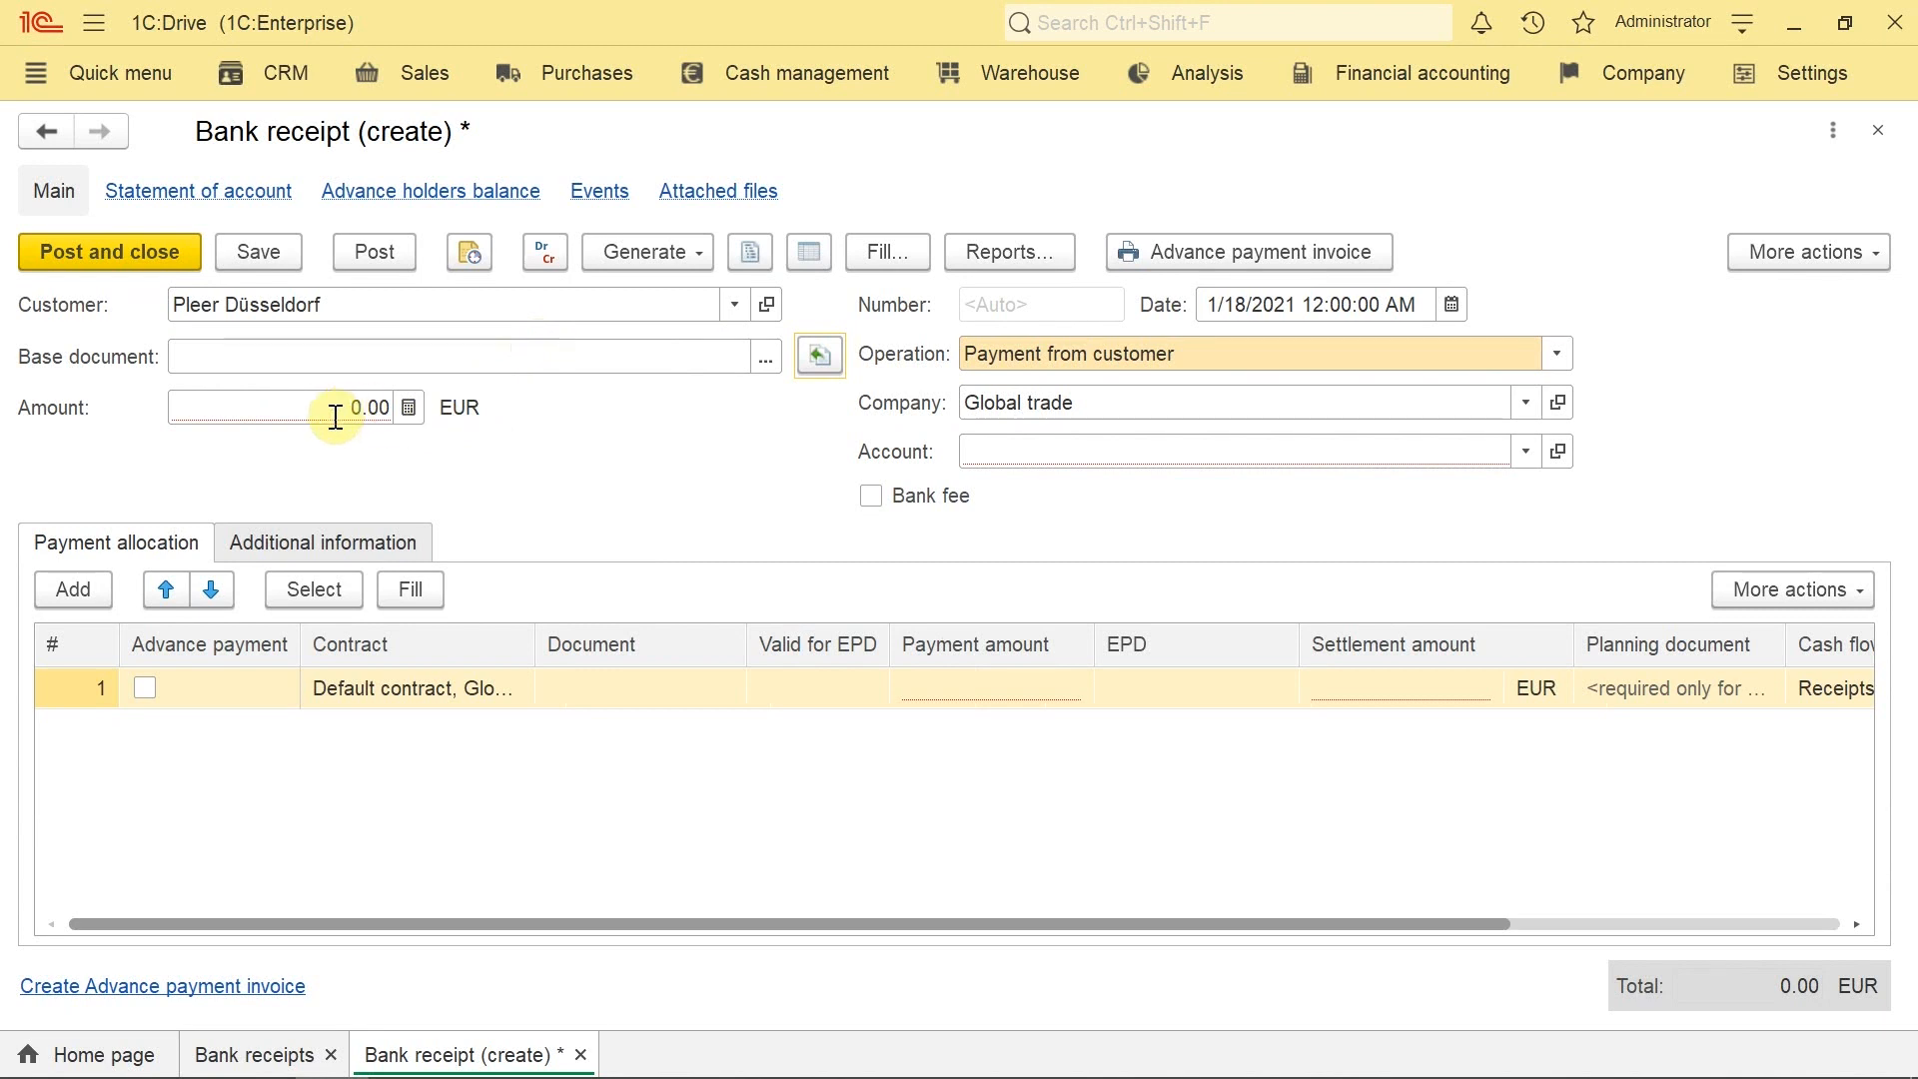
Step: Allocate the payment to Sales invoice 1 and Sales invoice 2, both dated 1/18/2021
{"action": "left_click", "coordinate": [318, 600]}
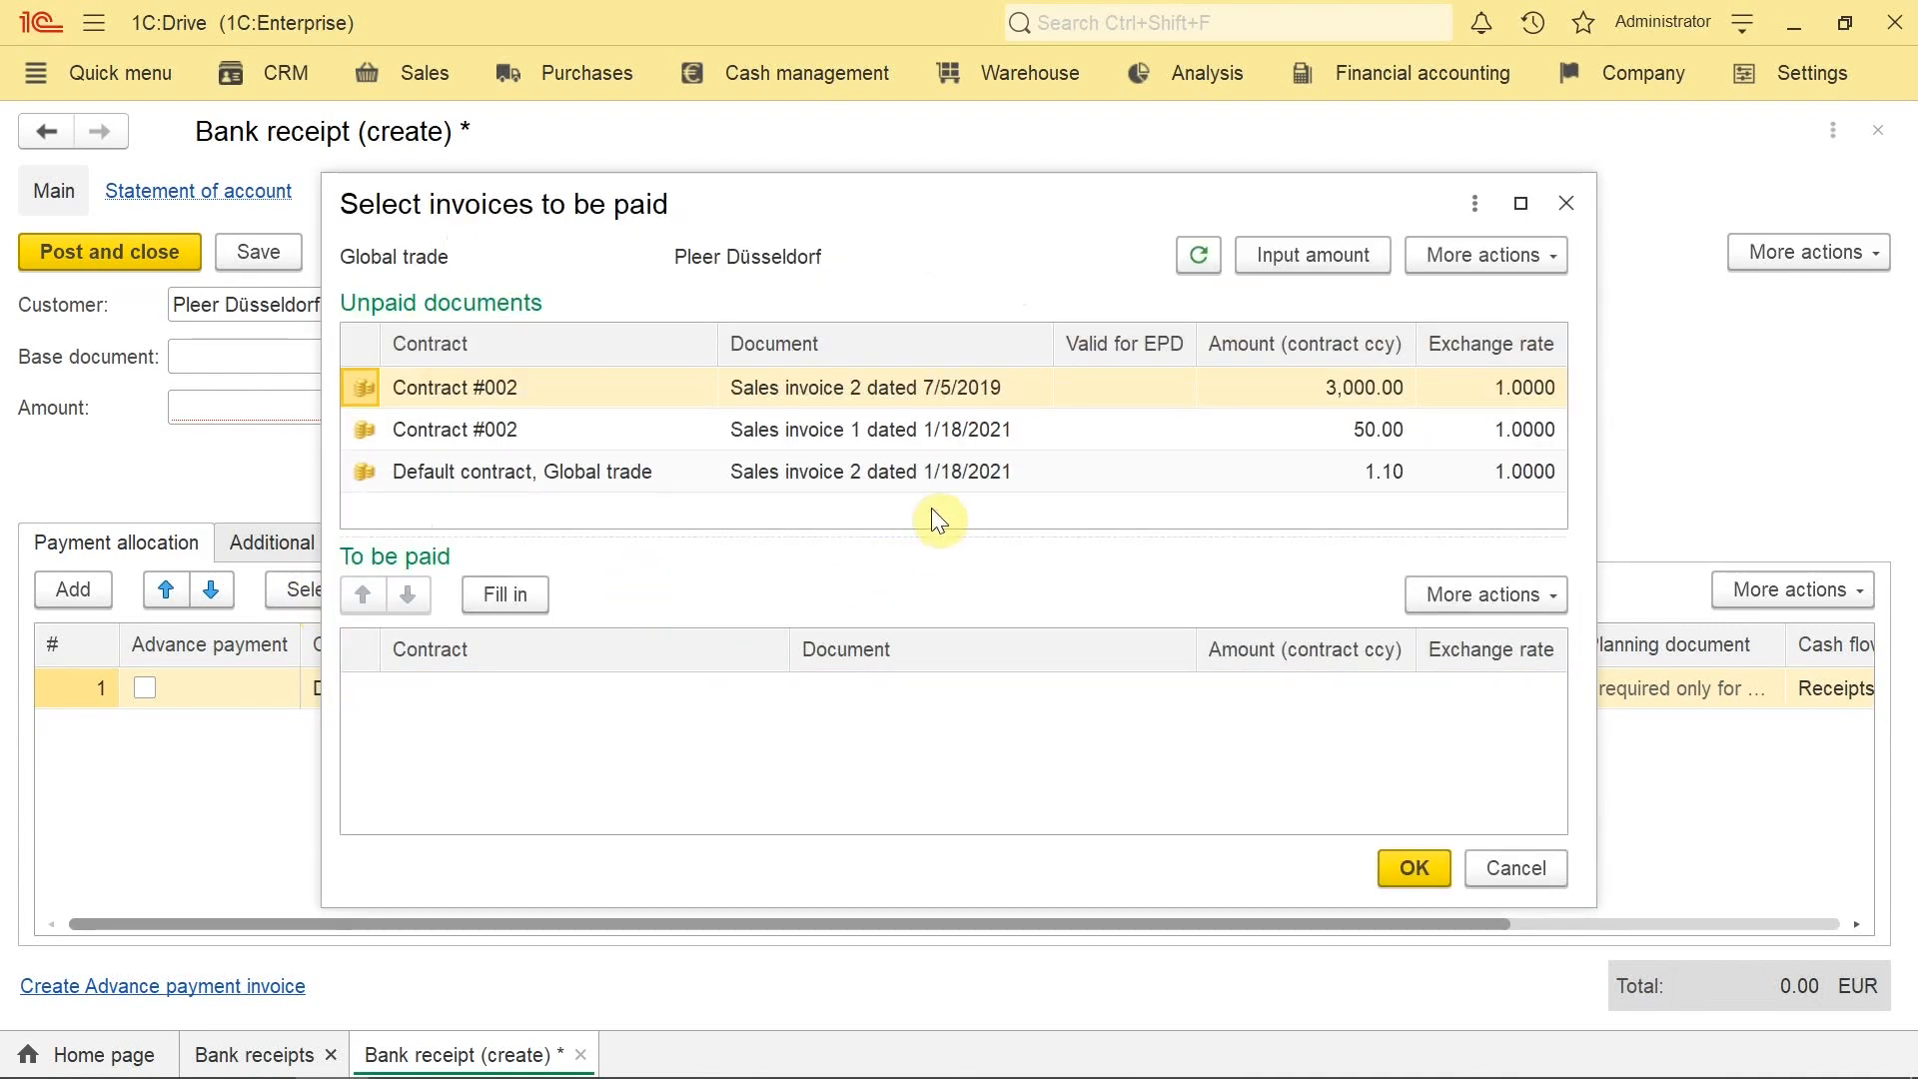
{"action": "left_click", "coordinate": [865, 427]}
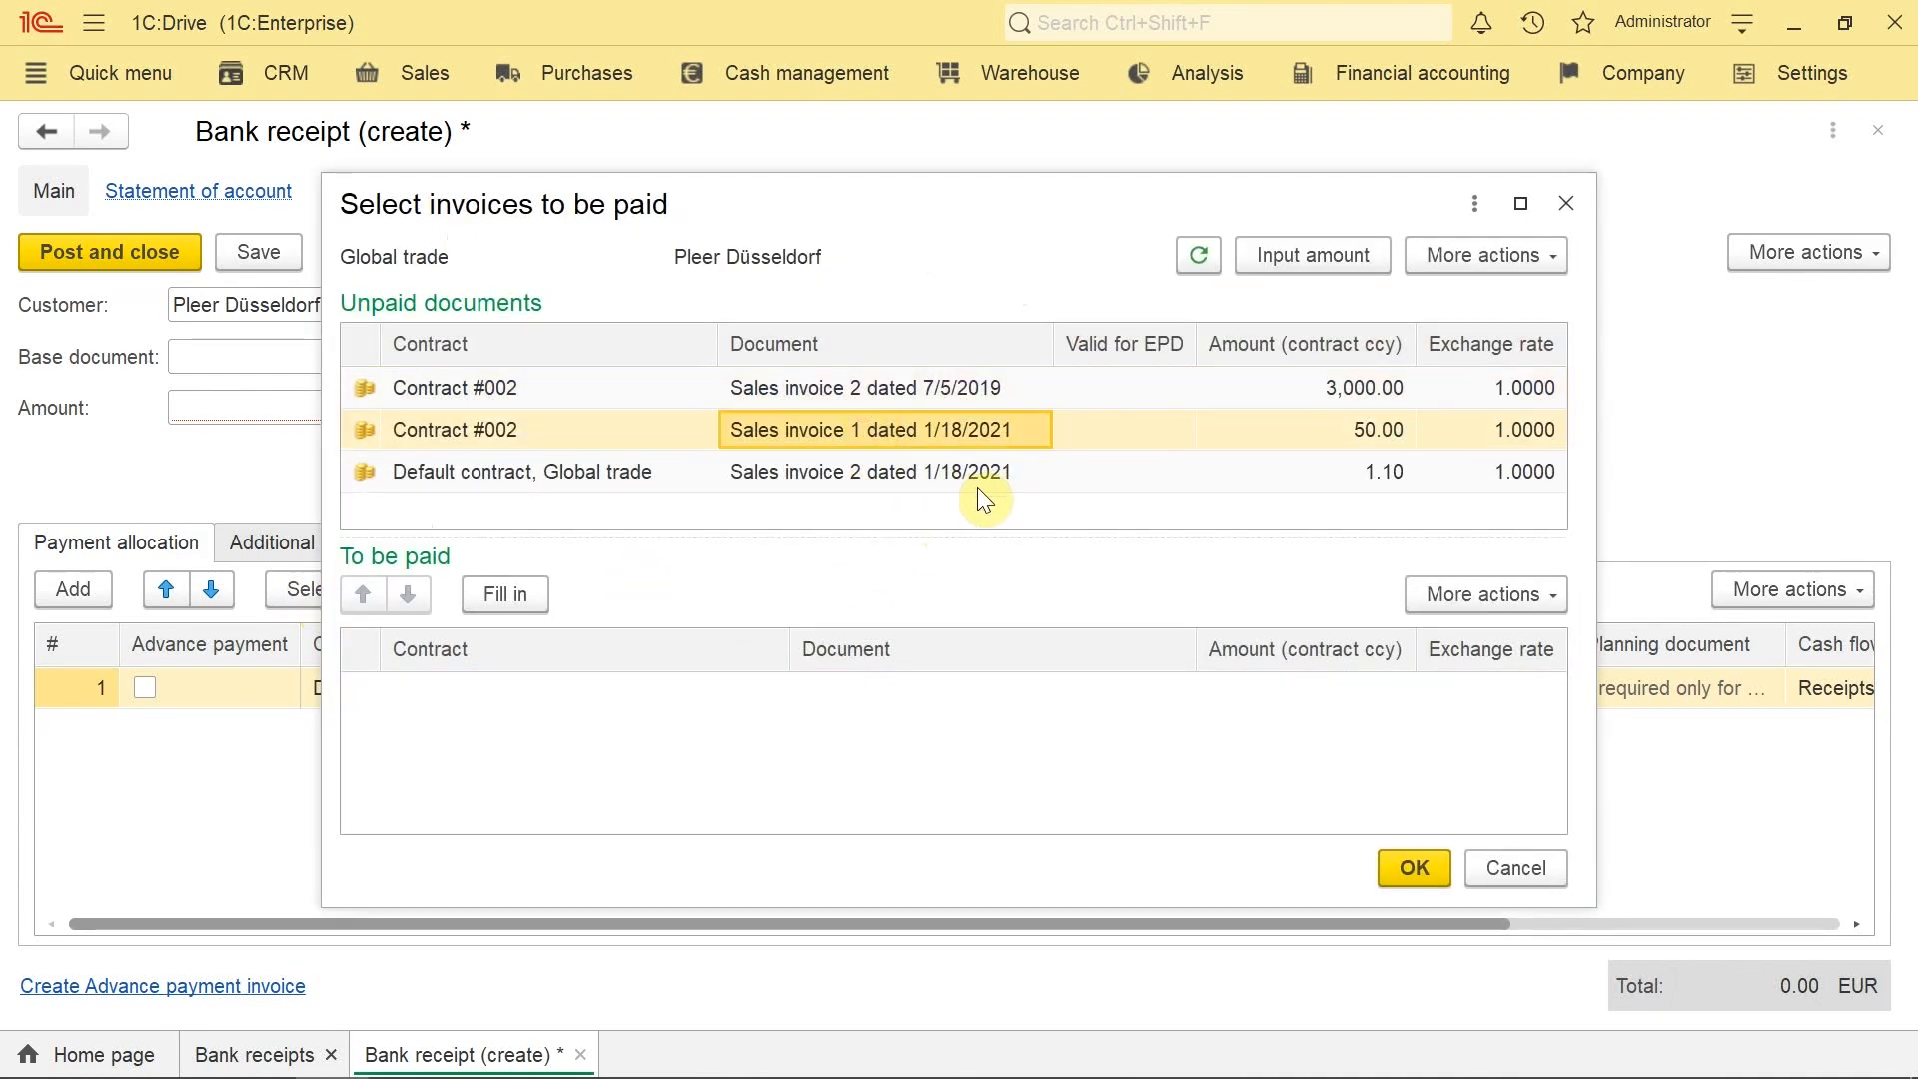
{"action": "double_click", "coordinate": [866, 434]}
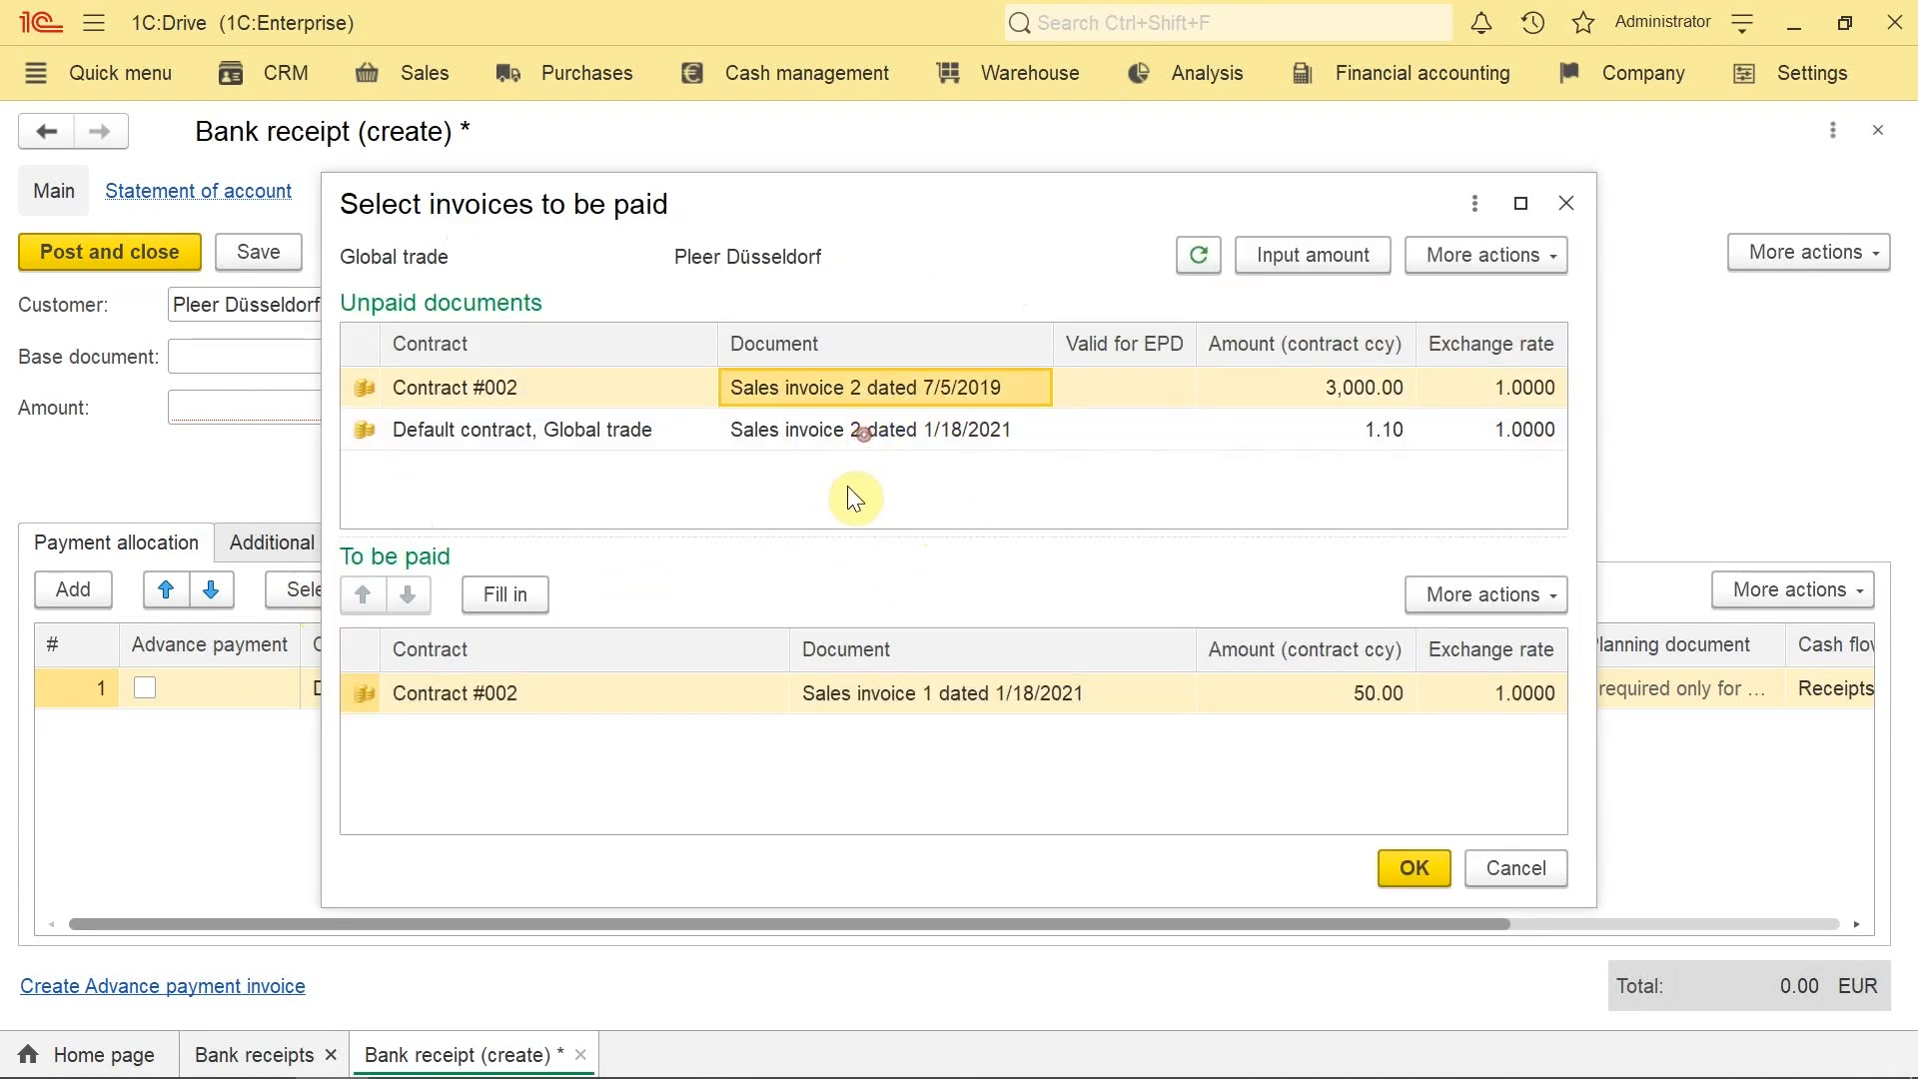
{"action": "double_click", "coordinate": [837, 430]}
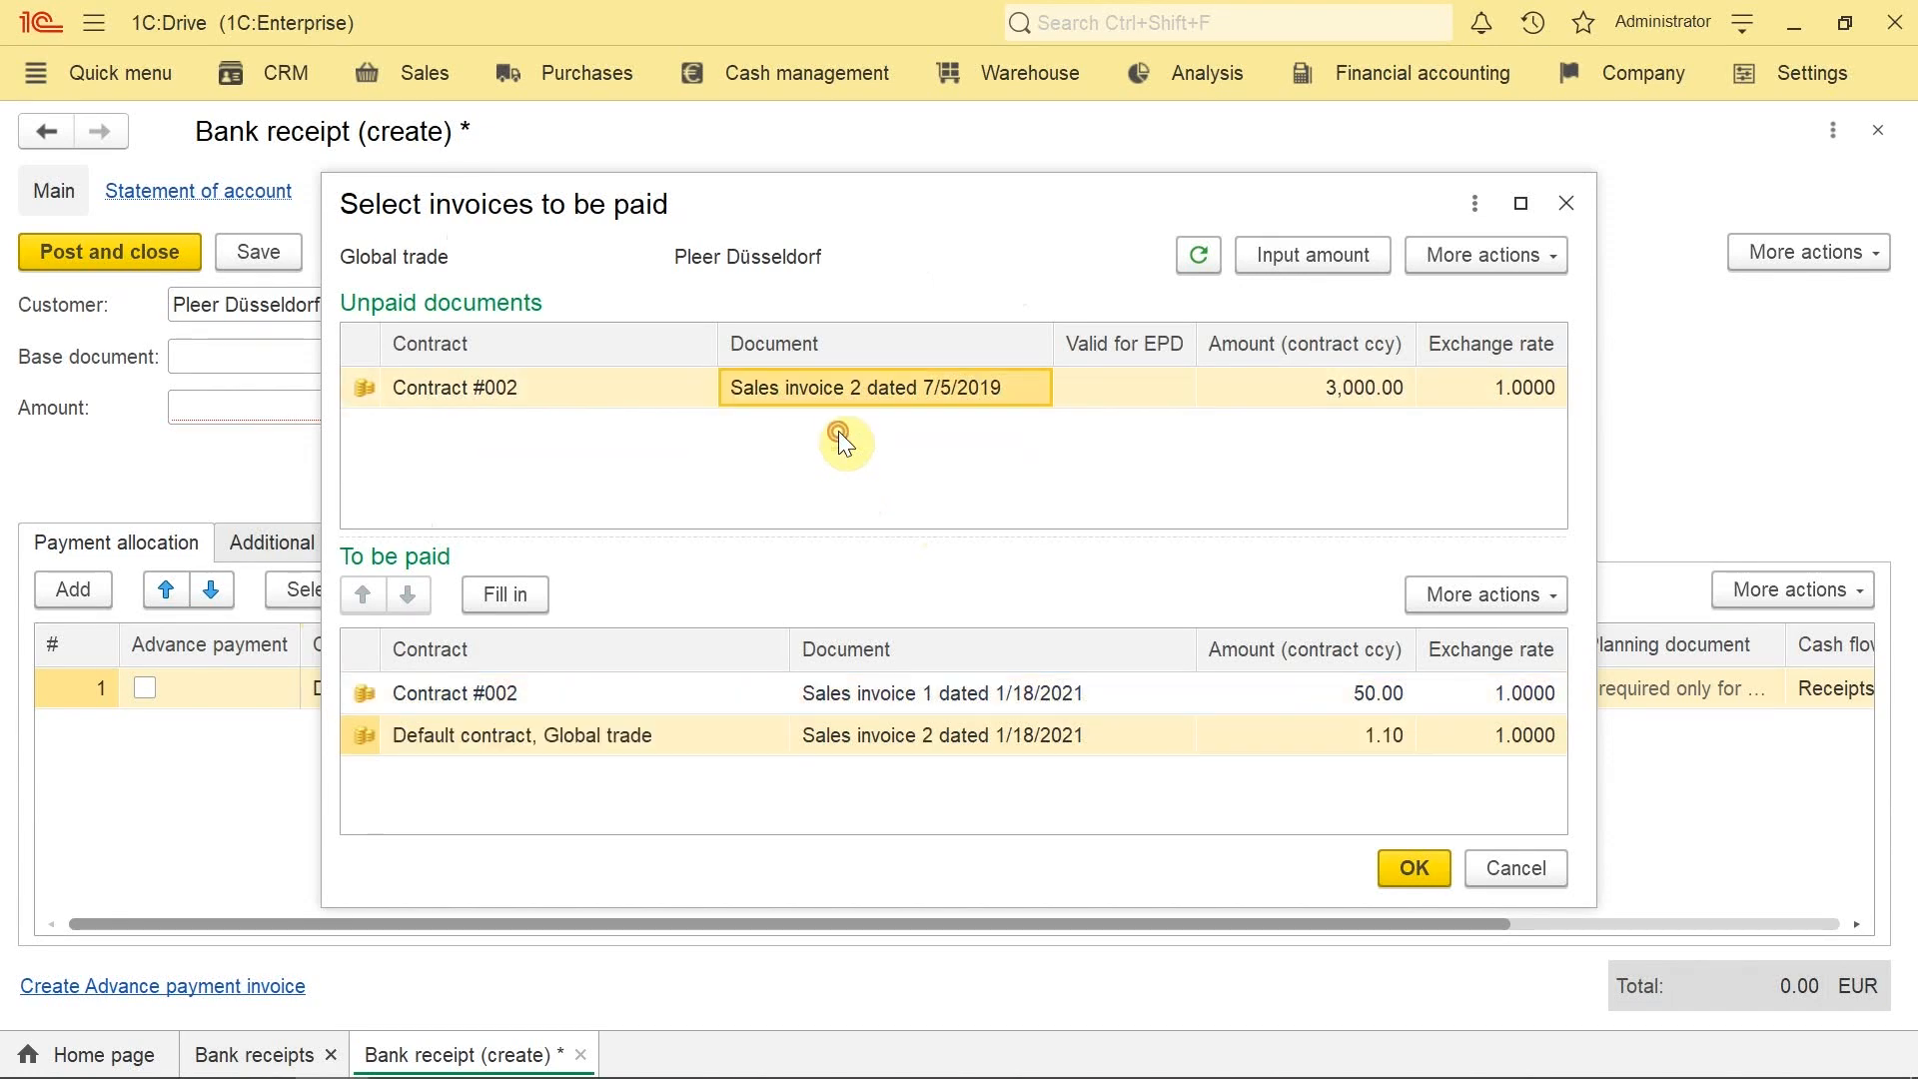
{"action": "left_click", "coordinate": [1414, 866]}
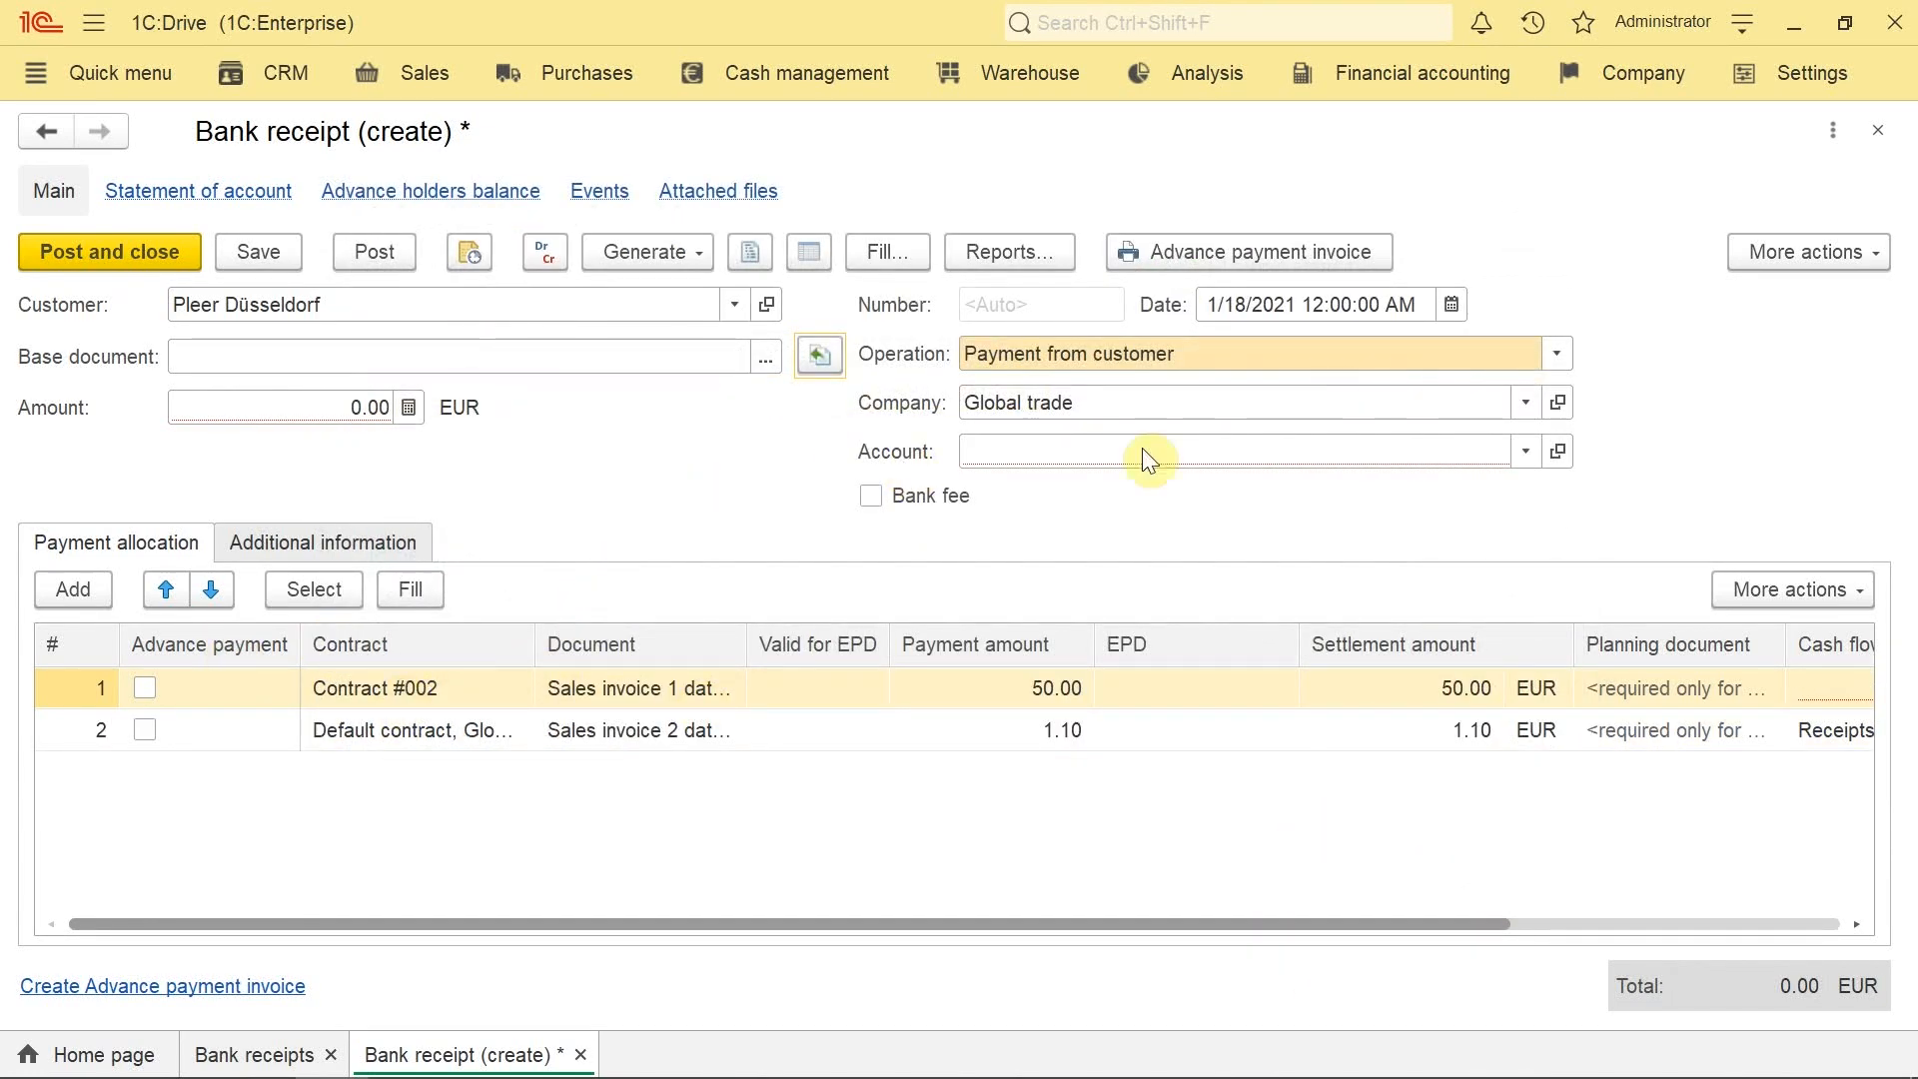
Step: Set the receipt's account to DEUTSCHE BANK (EUR) and the first allocation line's cash flow item to Receipts from customers
{"action": "left_click", "coordinate": [1083, 453]}
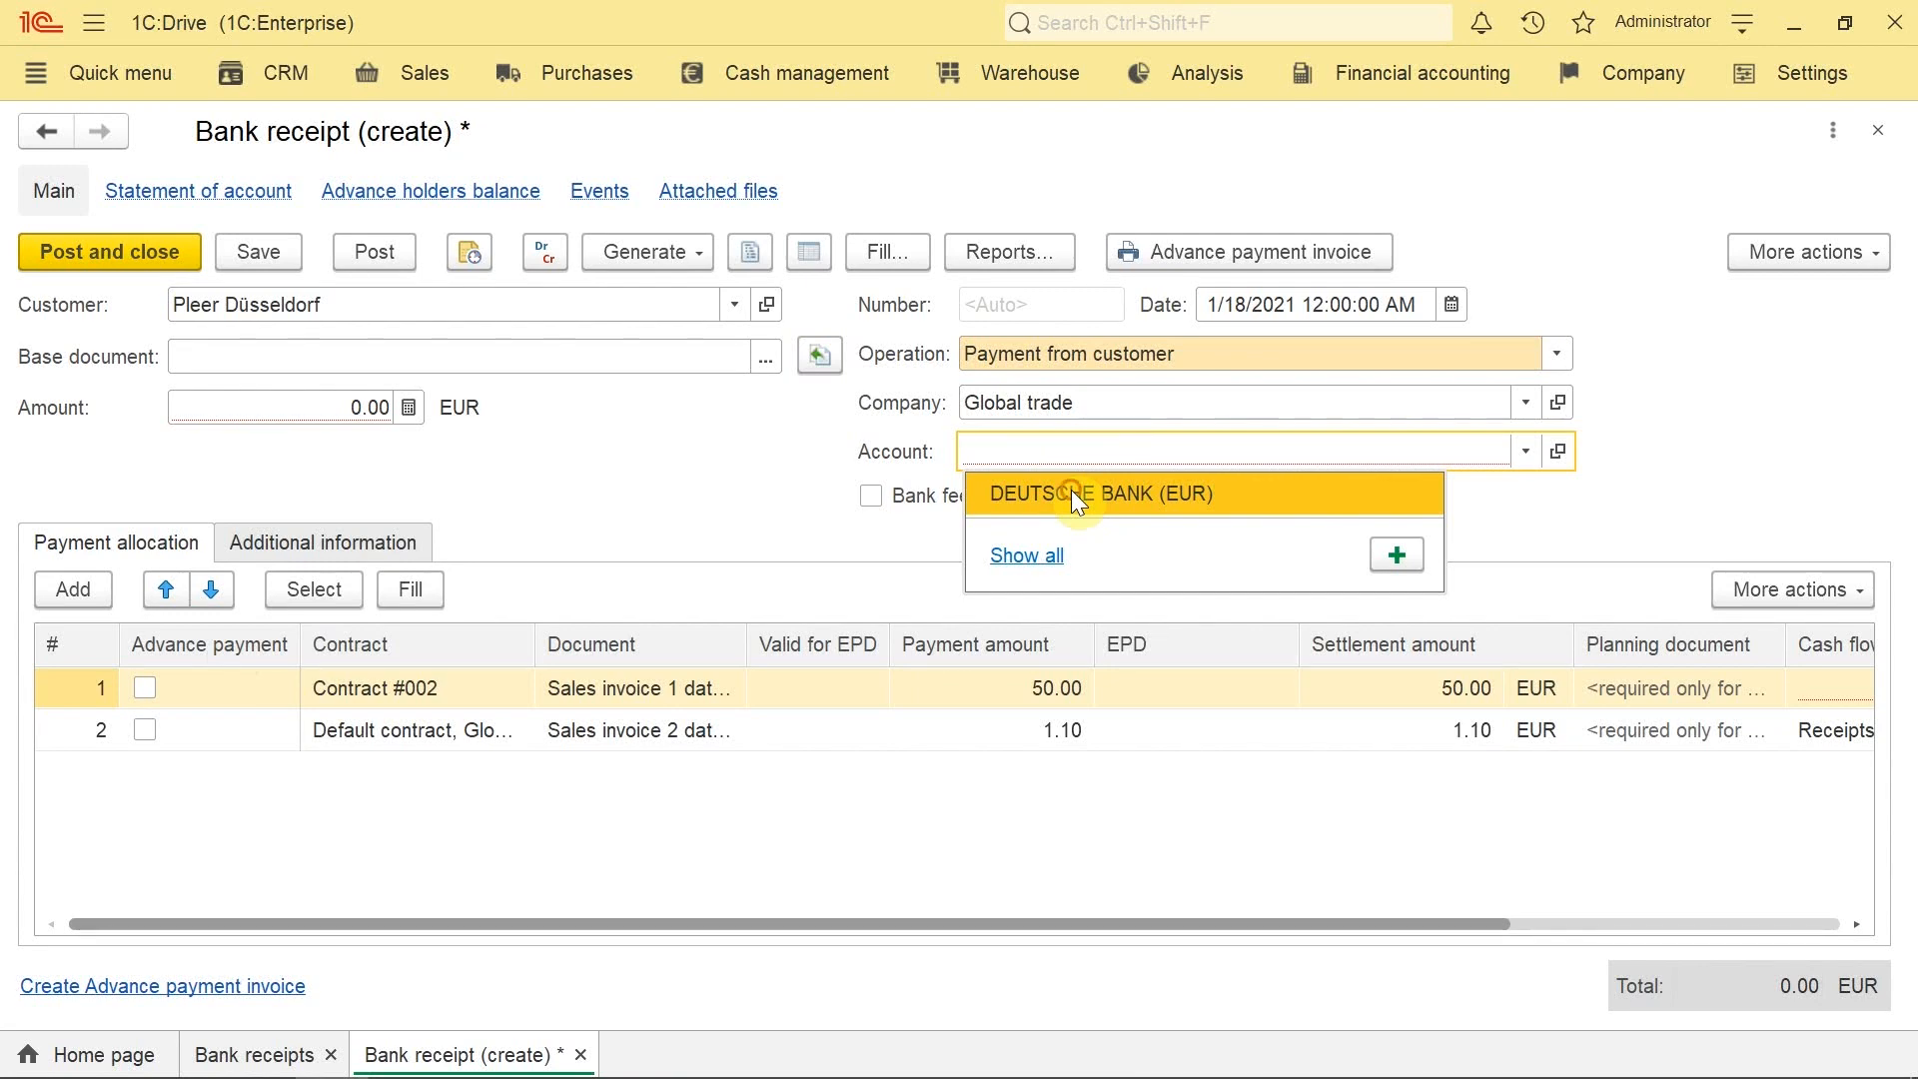
{"action": "left_click", "coordinate": [1071, 489]}
{"action": "left_click_drag", "start_coordinate": [747, 925], "coordinate": [1031, 923]}
{"action": "left_click", "coordinate": [1551, 699]}
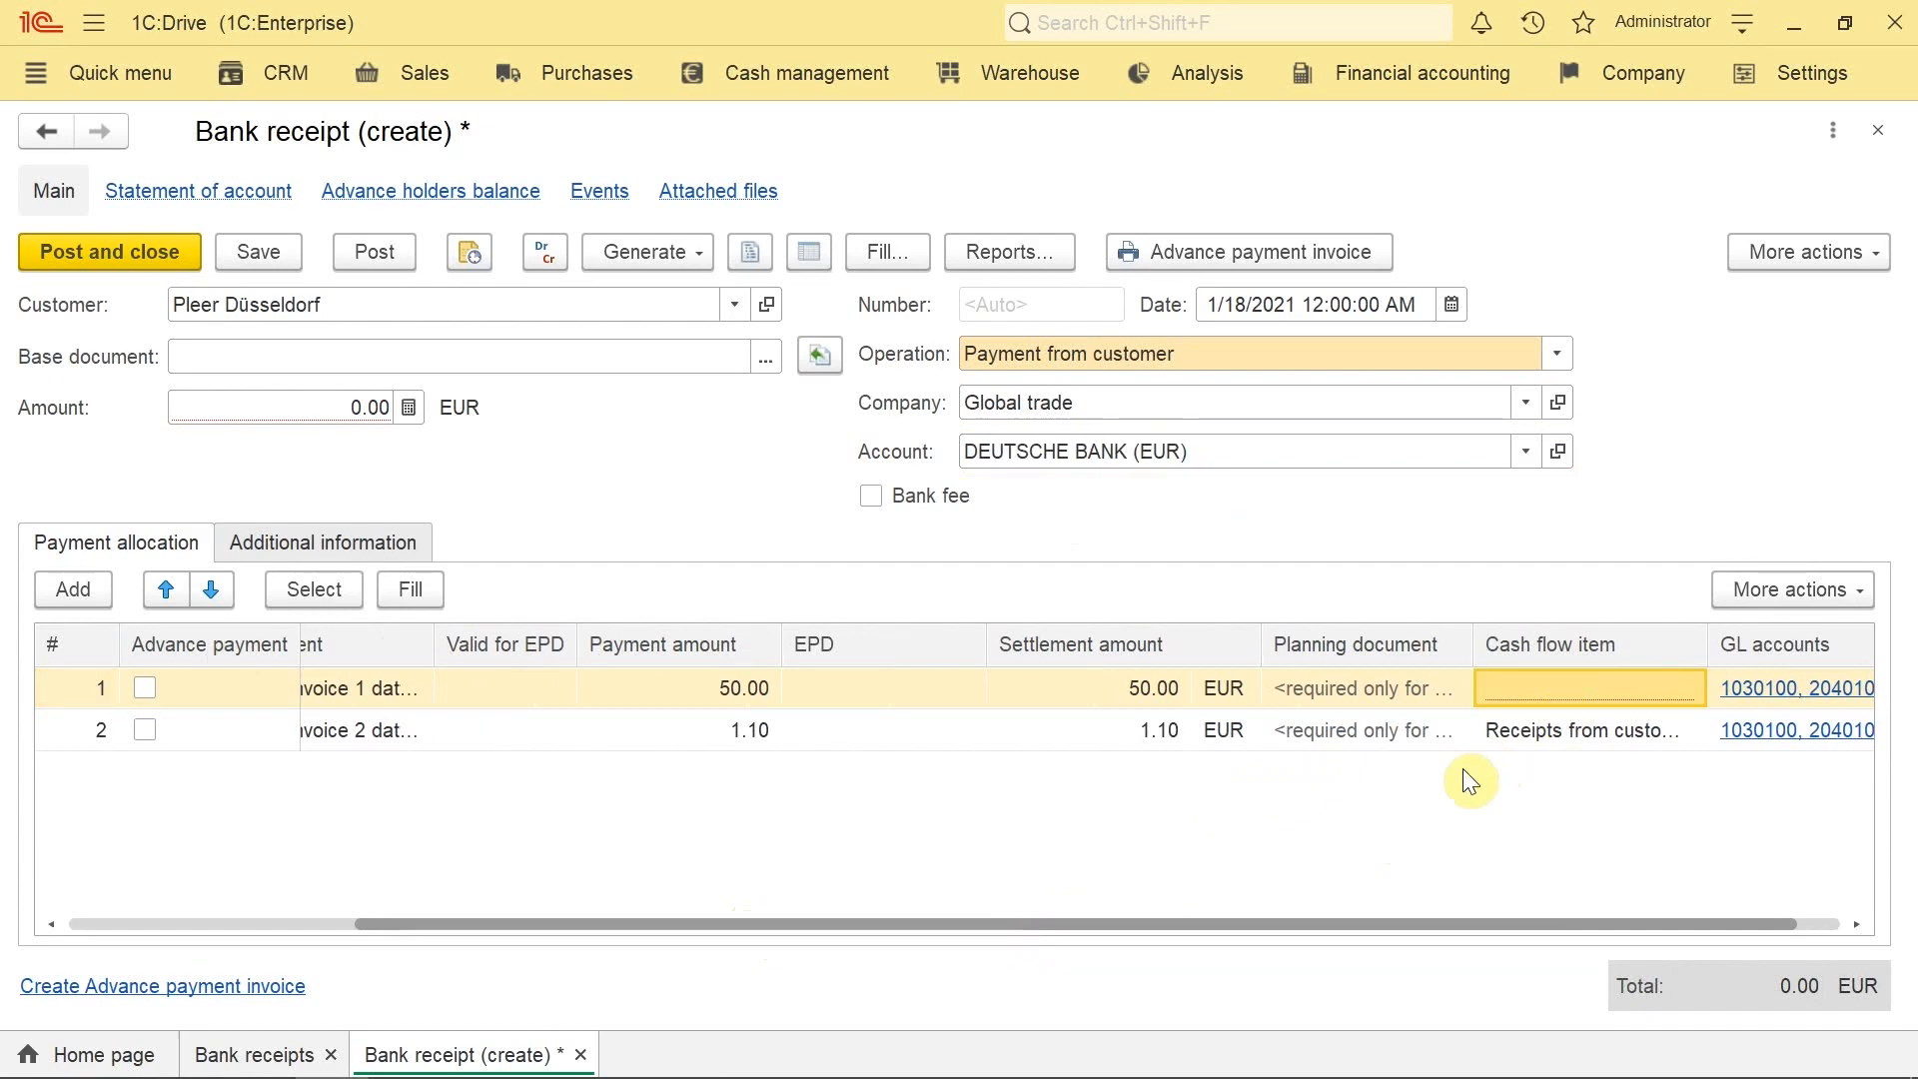
{"action": "left_click", "coordinate": [1543, 681]}
{"action": "type", "text": "Re"}
{"action": "left_click", "coordinate": [1549, 728]}
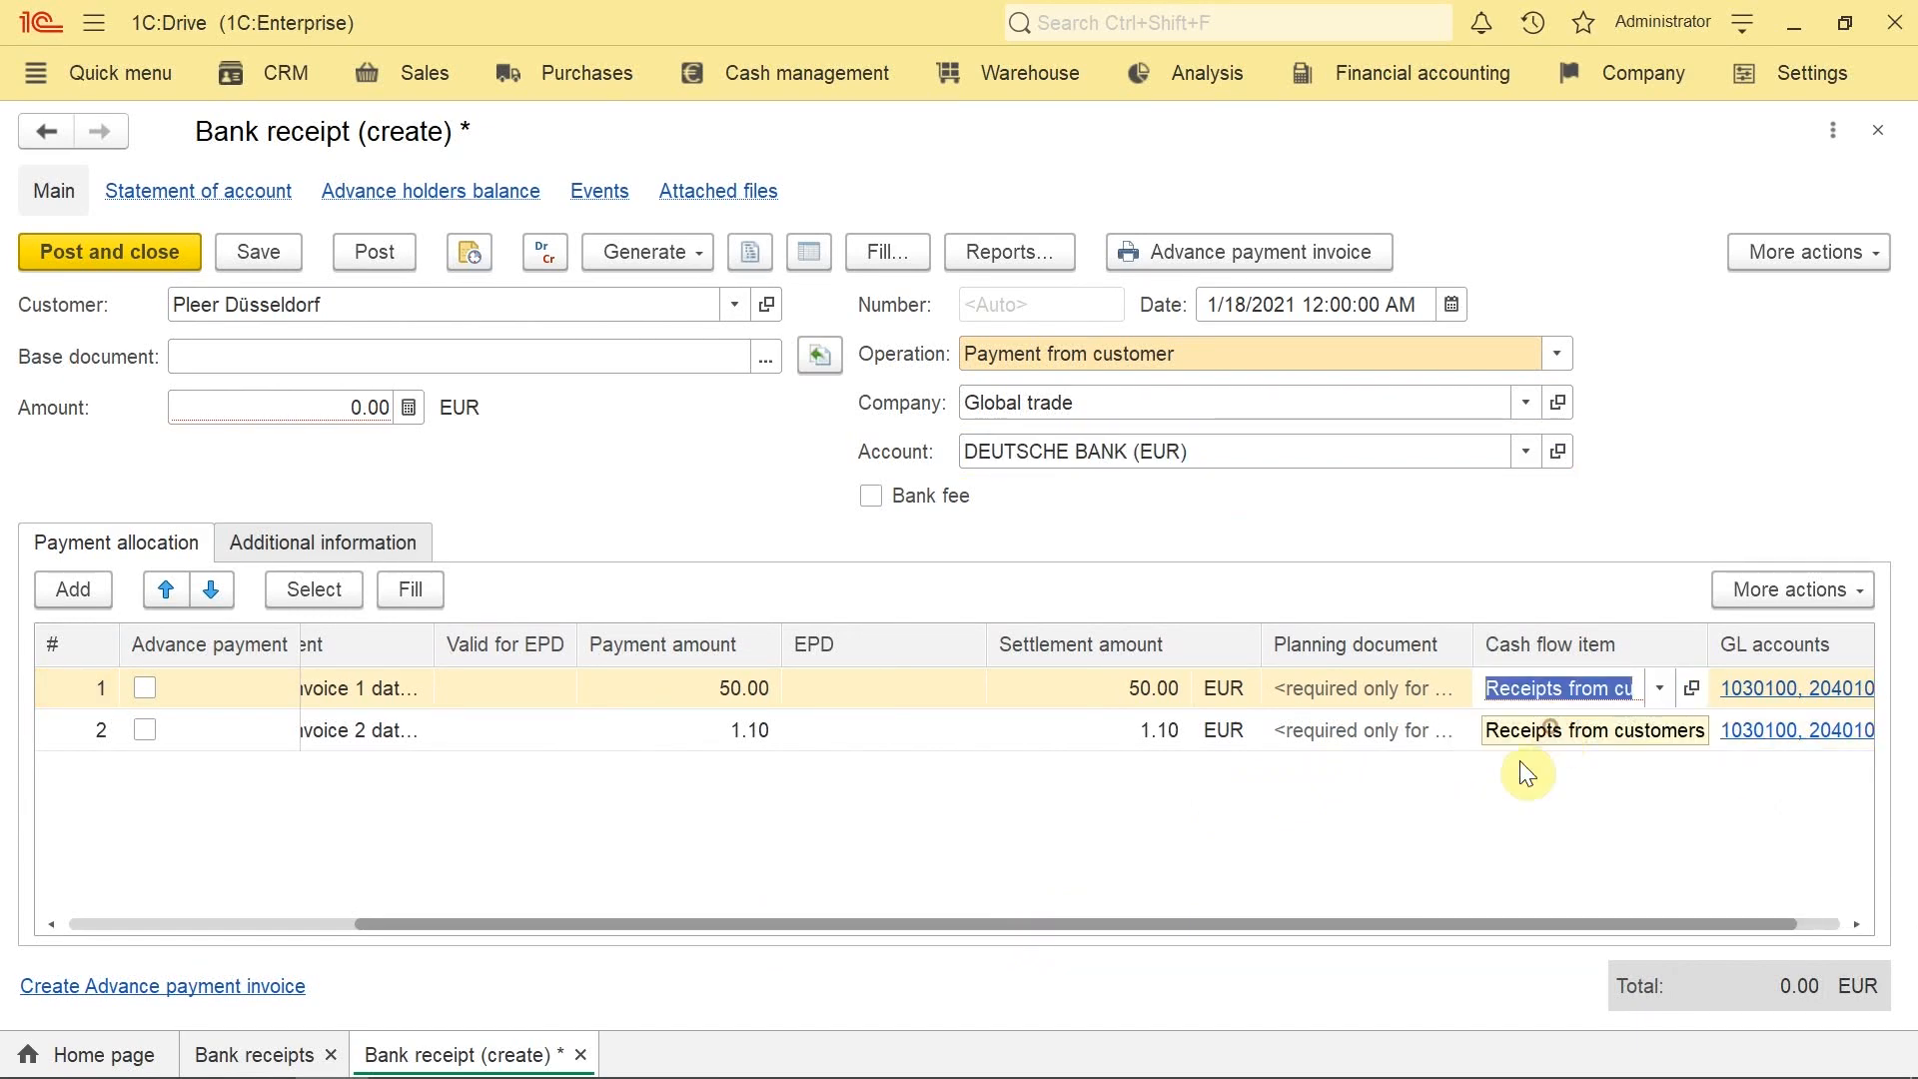
Step: Set the bank receipt amount to 51.10 EUR and post the document
{"action": "left_click_drag", "start_coordinate": [1243, 924], "coordinate": [599, 882]}
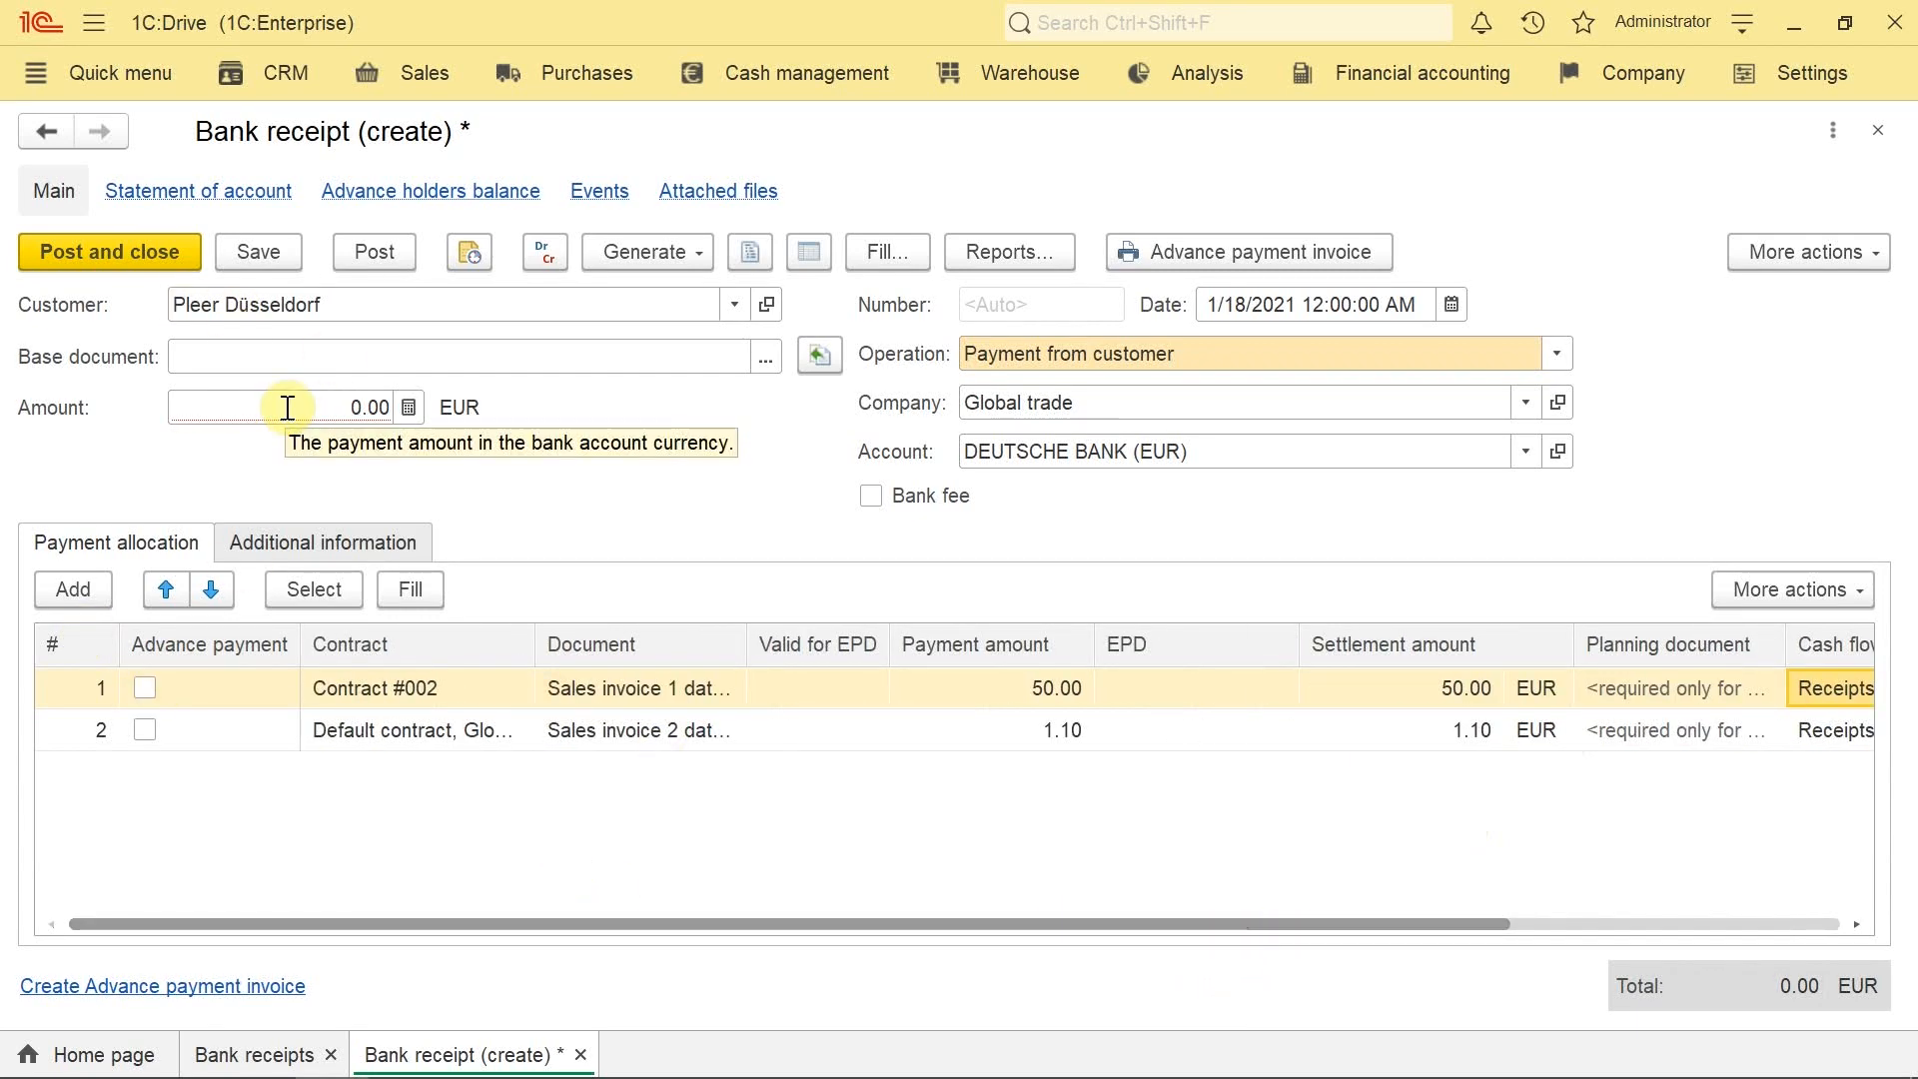
{"action": "left_click", "coordinate": [356, 407]}
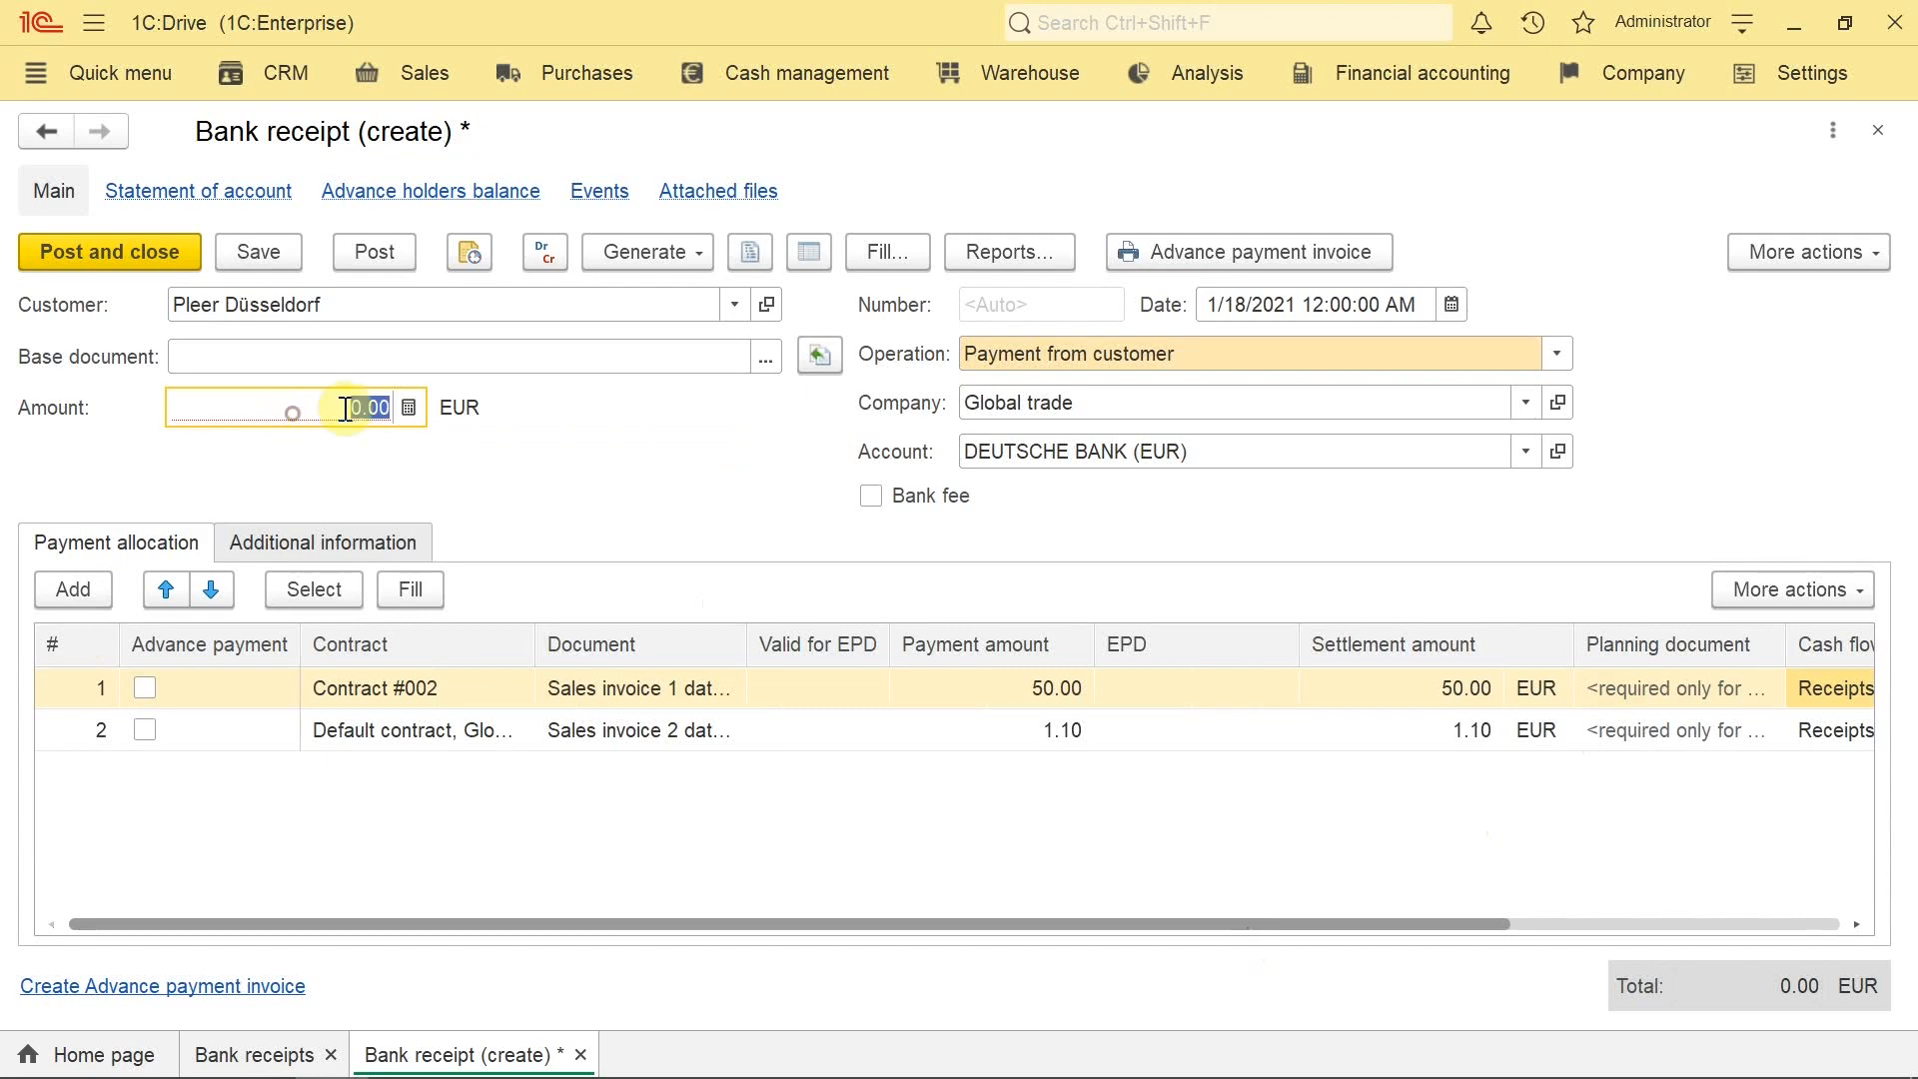
{"action": "type", "text": "51.1"}
{"action": "key", "text": "Tab"}
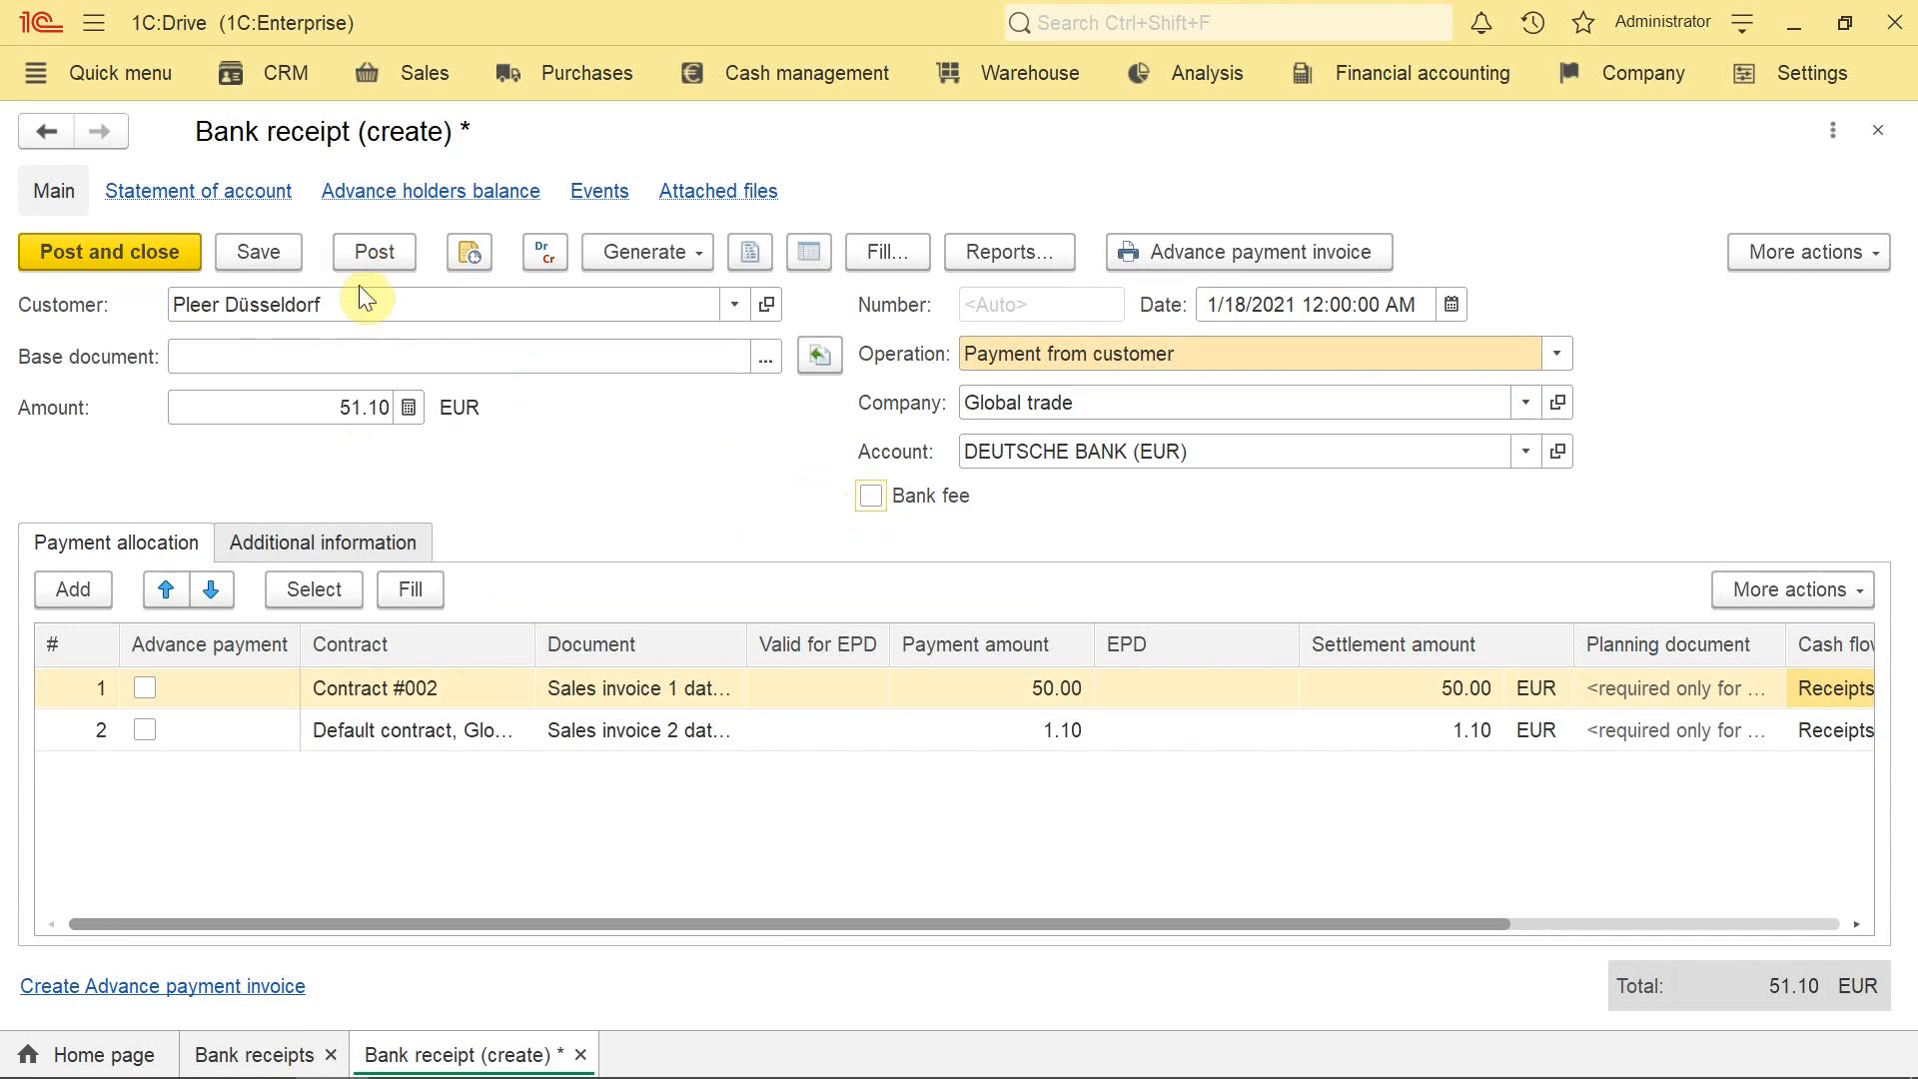
{"action": "left_click", "coordinate": [373, 258]}
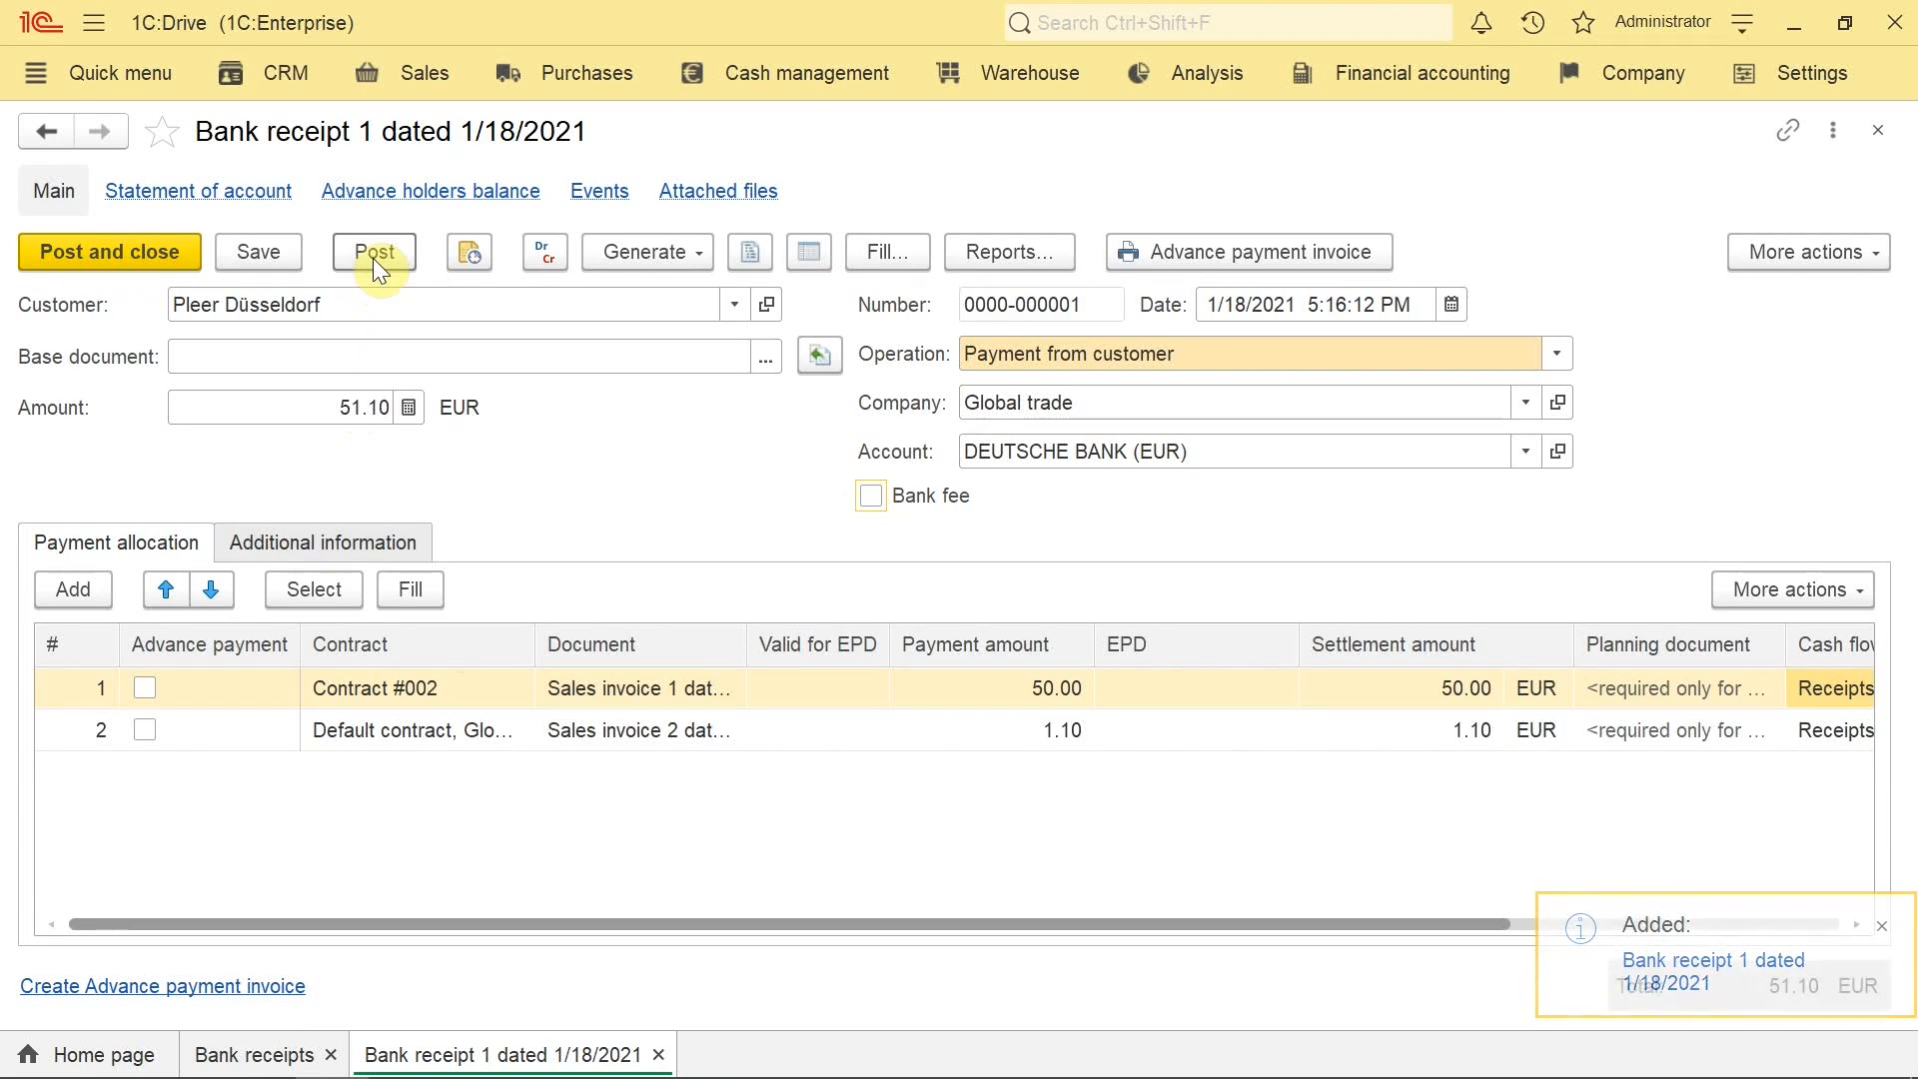
Step: Generate the Customer balance report filtered by counterparty Pleer Düsseldorf and check the credits for its contracts
{"action": "left_click", "coordinate": [419, 73]}
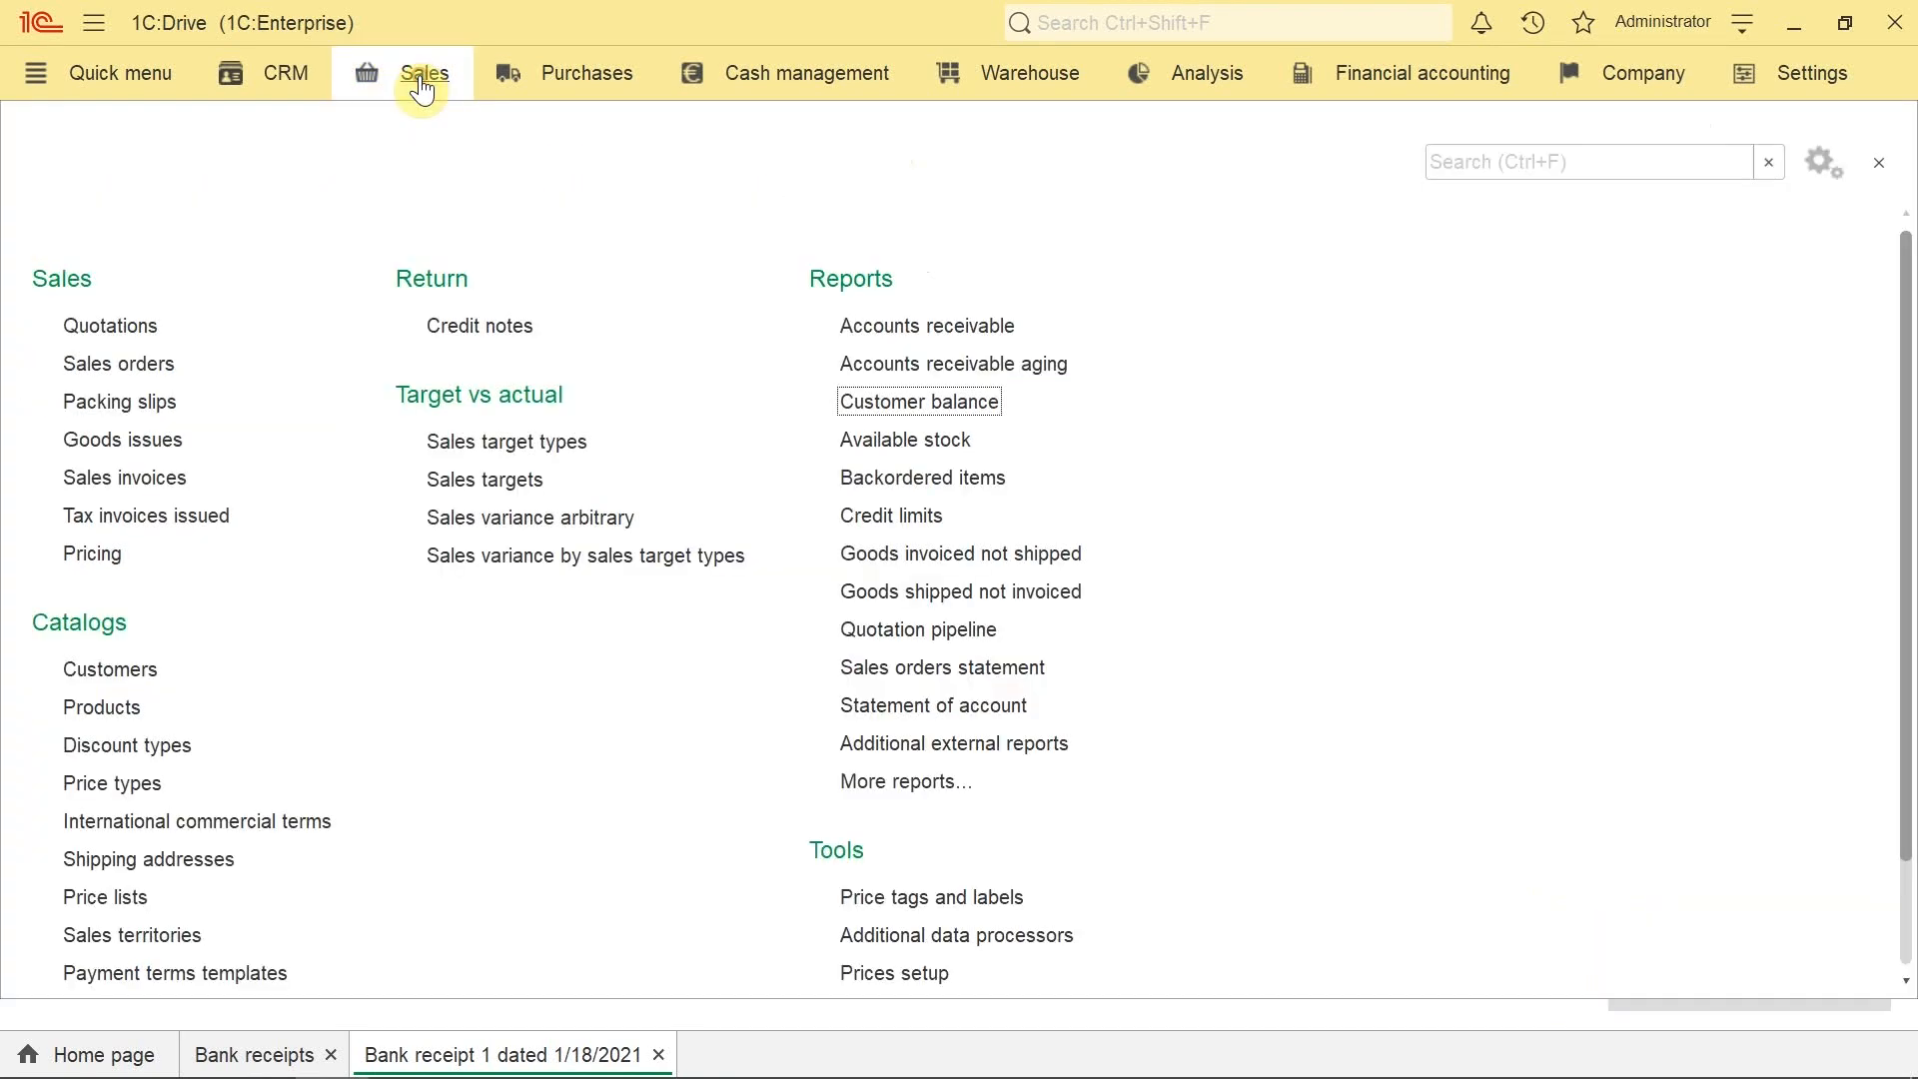
{"action": "left_click", "coordinate": [984, 419]}
{"action": "left_click", "coordinate": [1066, 189]}
{"action": "left_click", "coordinate": [1092, 223]}
{"action": "left_click", "coordinate": [112, 304]}
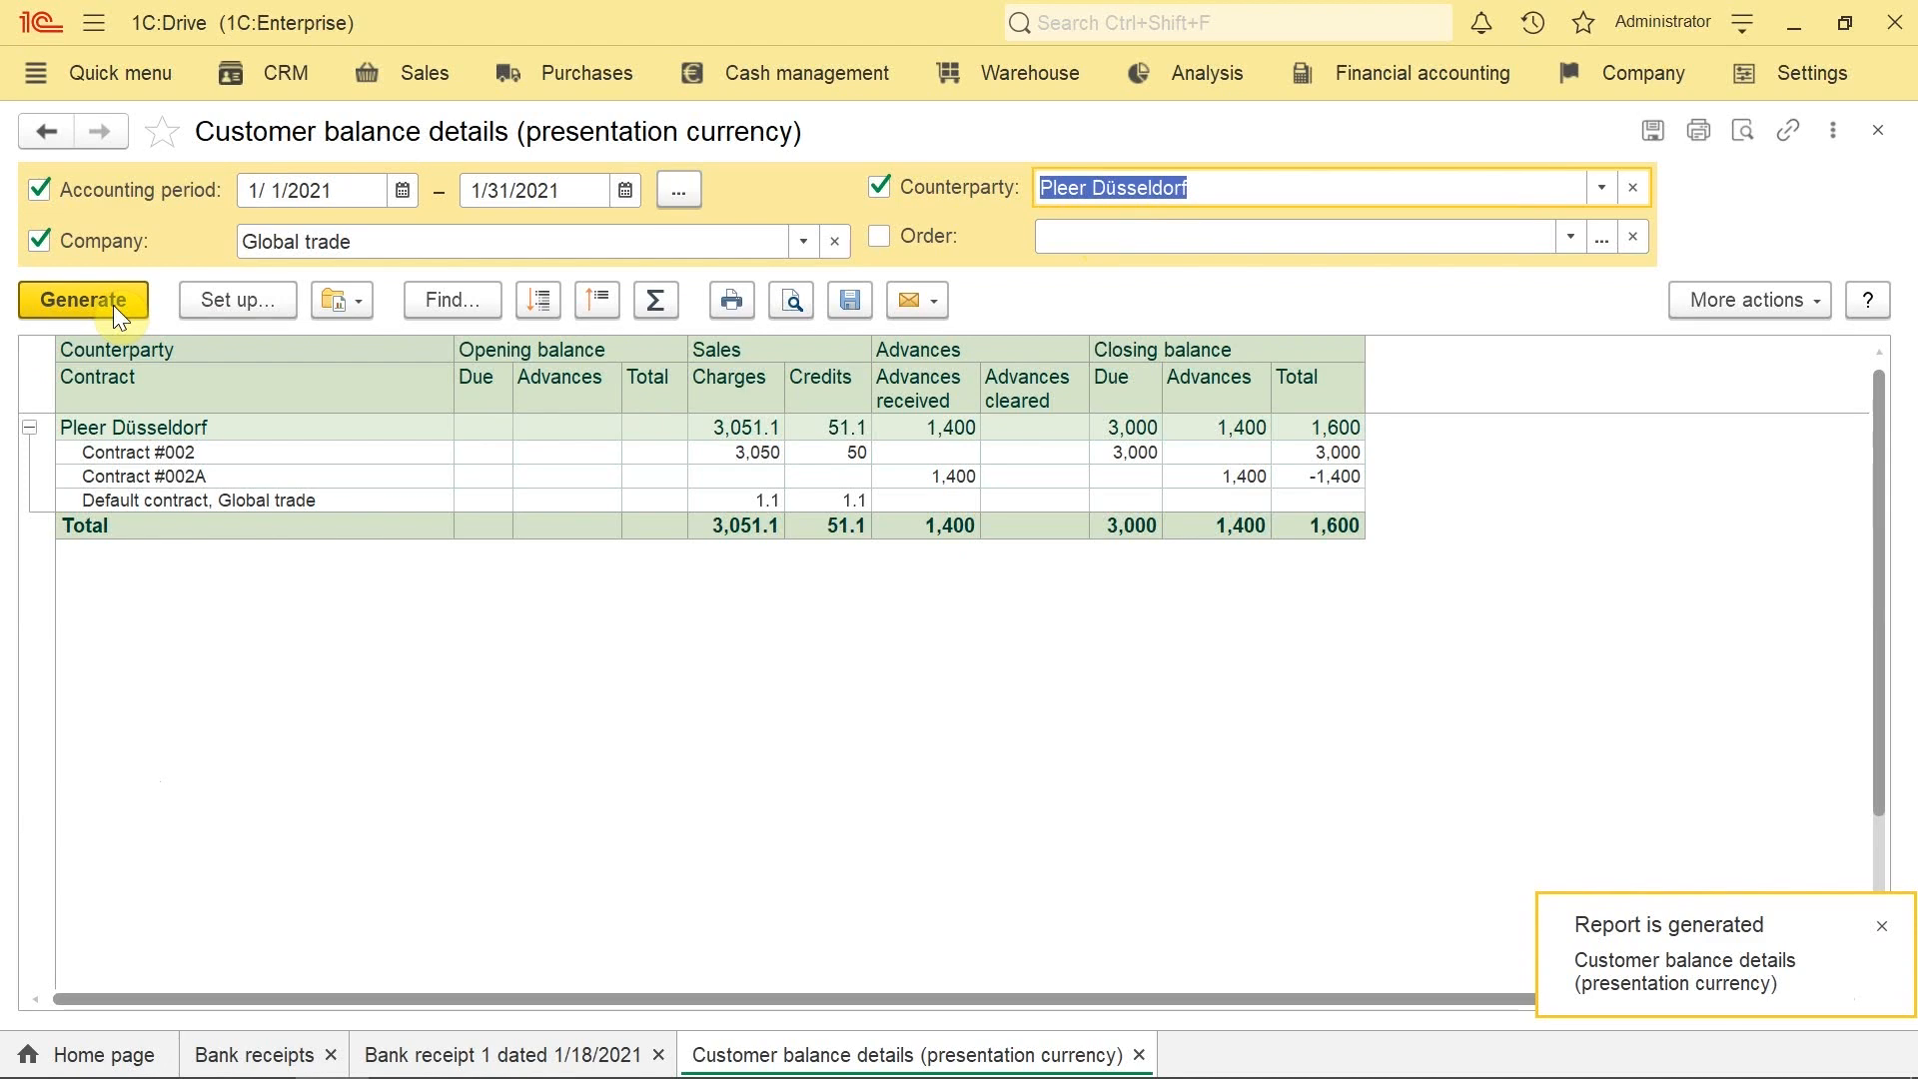
{"action": "left_click_drag", "start_coordinate": [827, 431], "coordinate": [832, 489]}
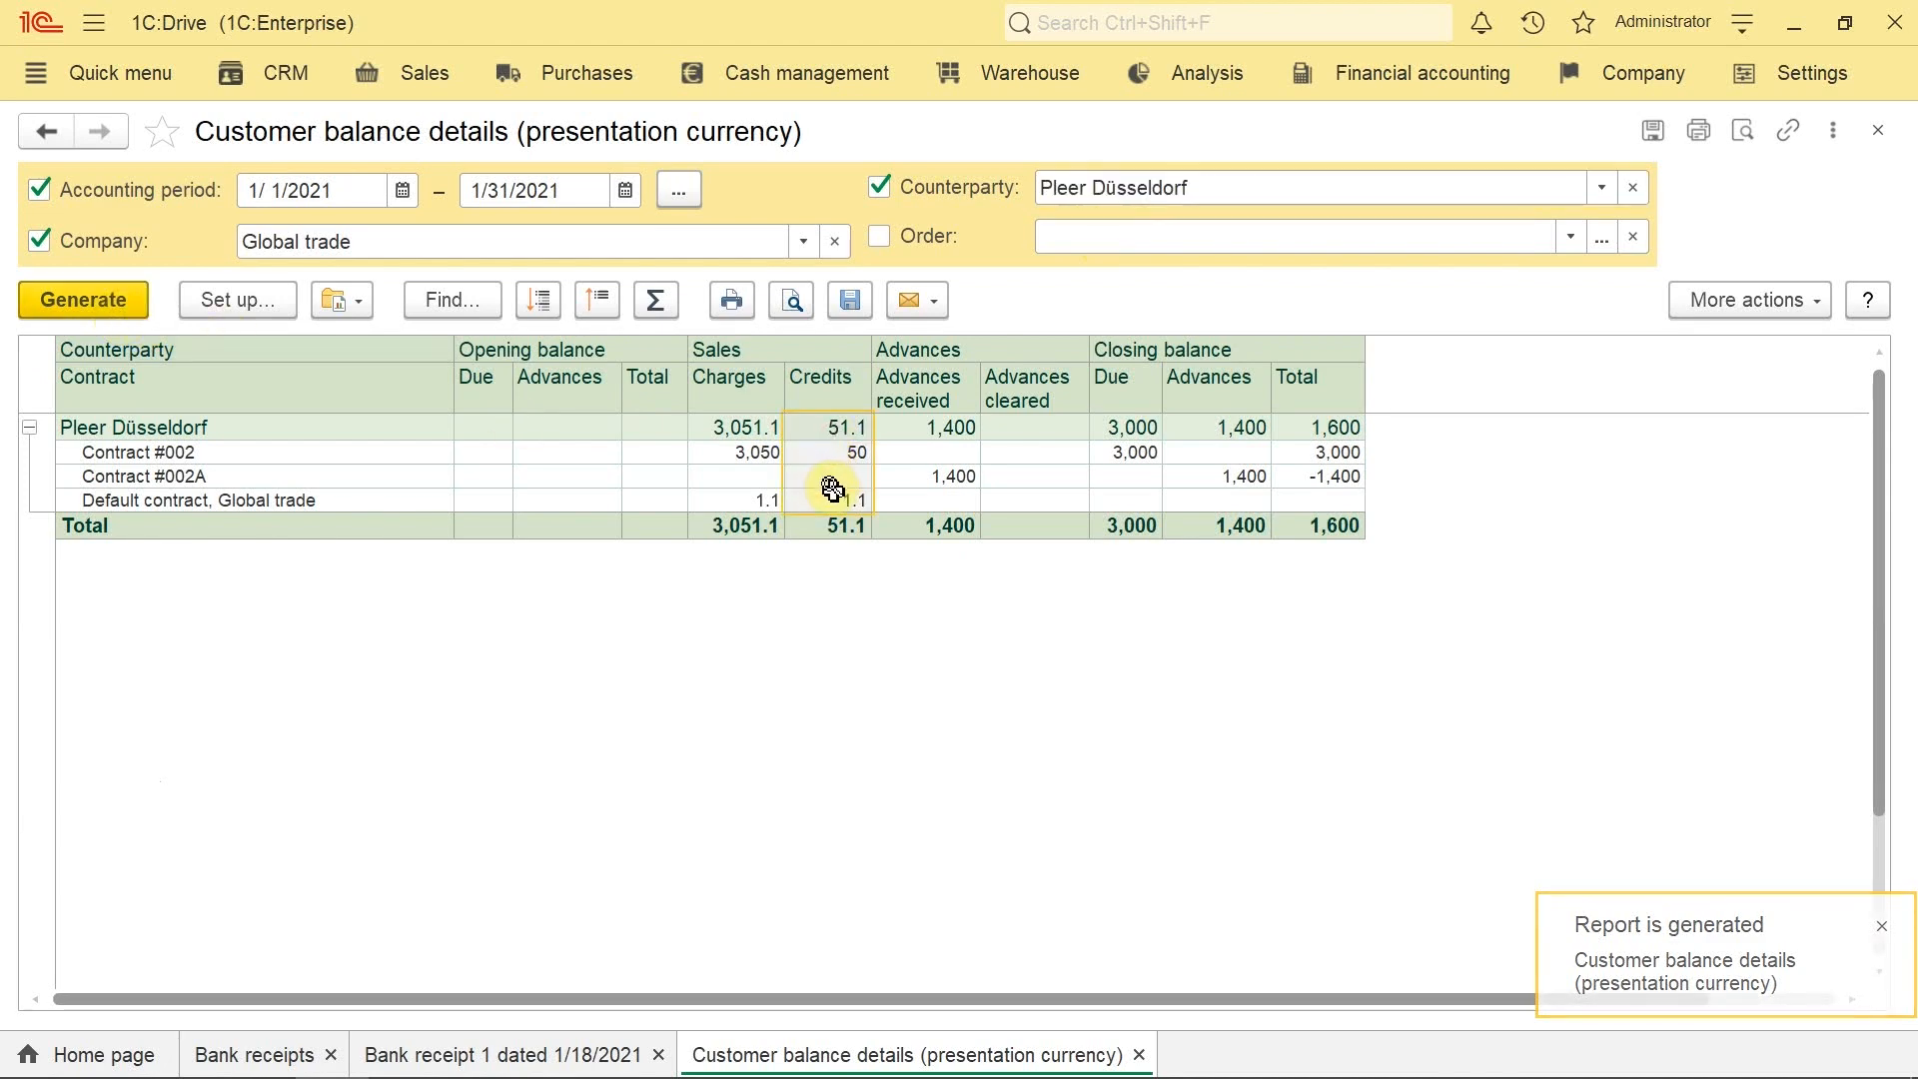
{"action": "left_click", "coordinate": [835, 488]}
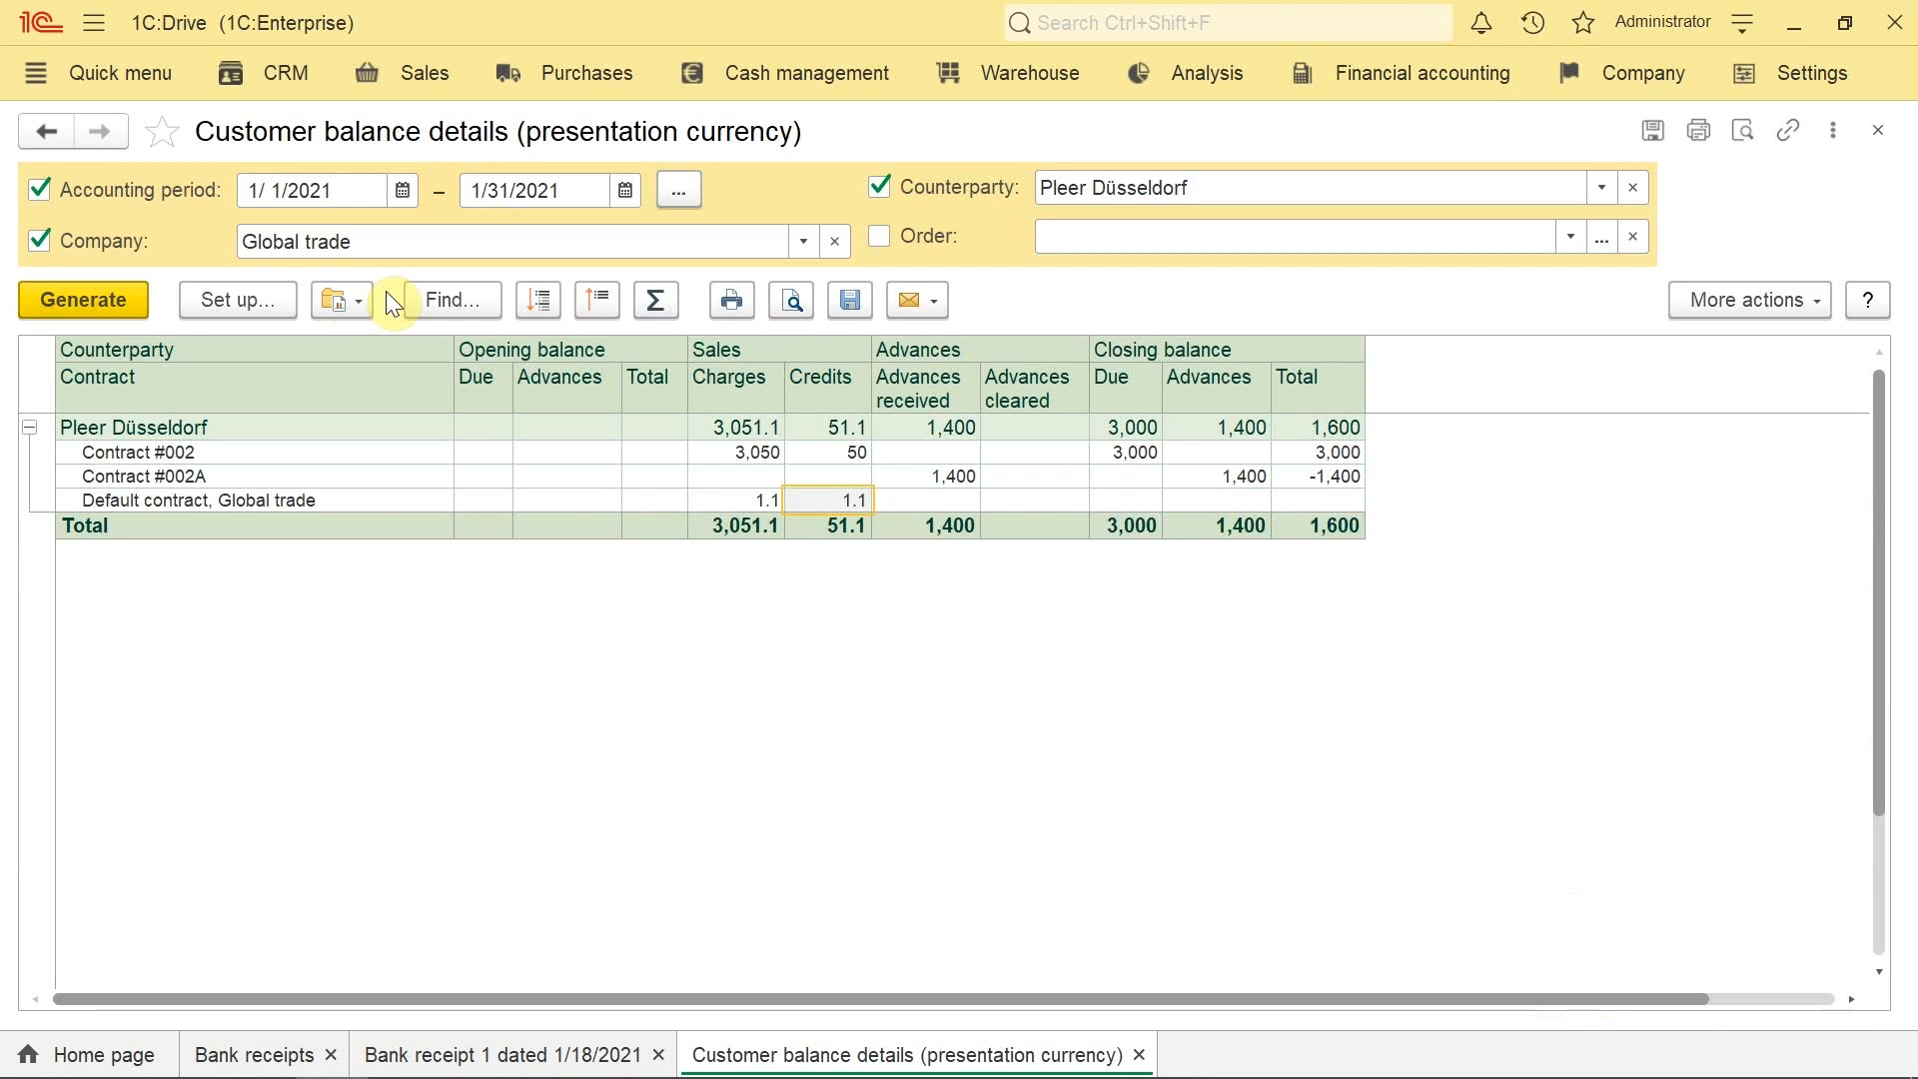
Step: Close the customer balance report, the bank receipt and the list of bank receipts
{"action": "left_click", "coordinate": [1874, 131]}
{"action": "left_click", "coordinate": [1874, 131]}
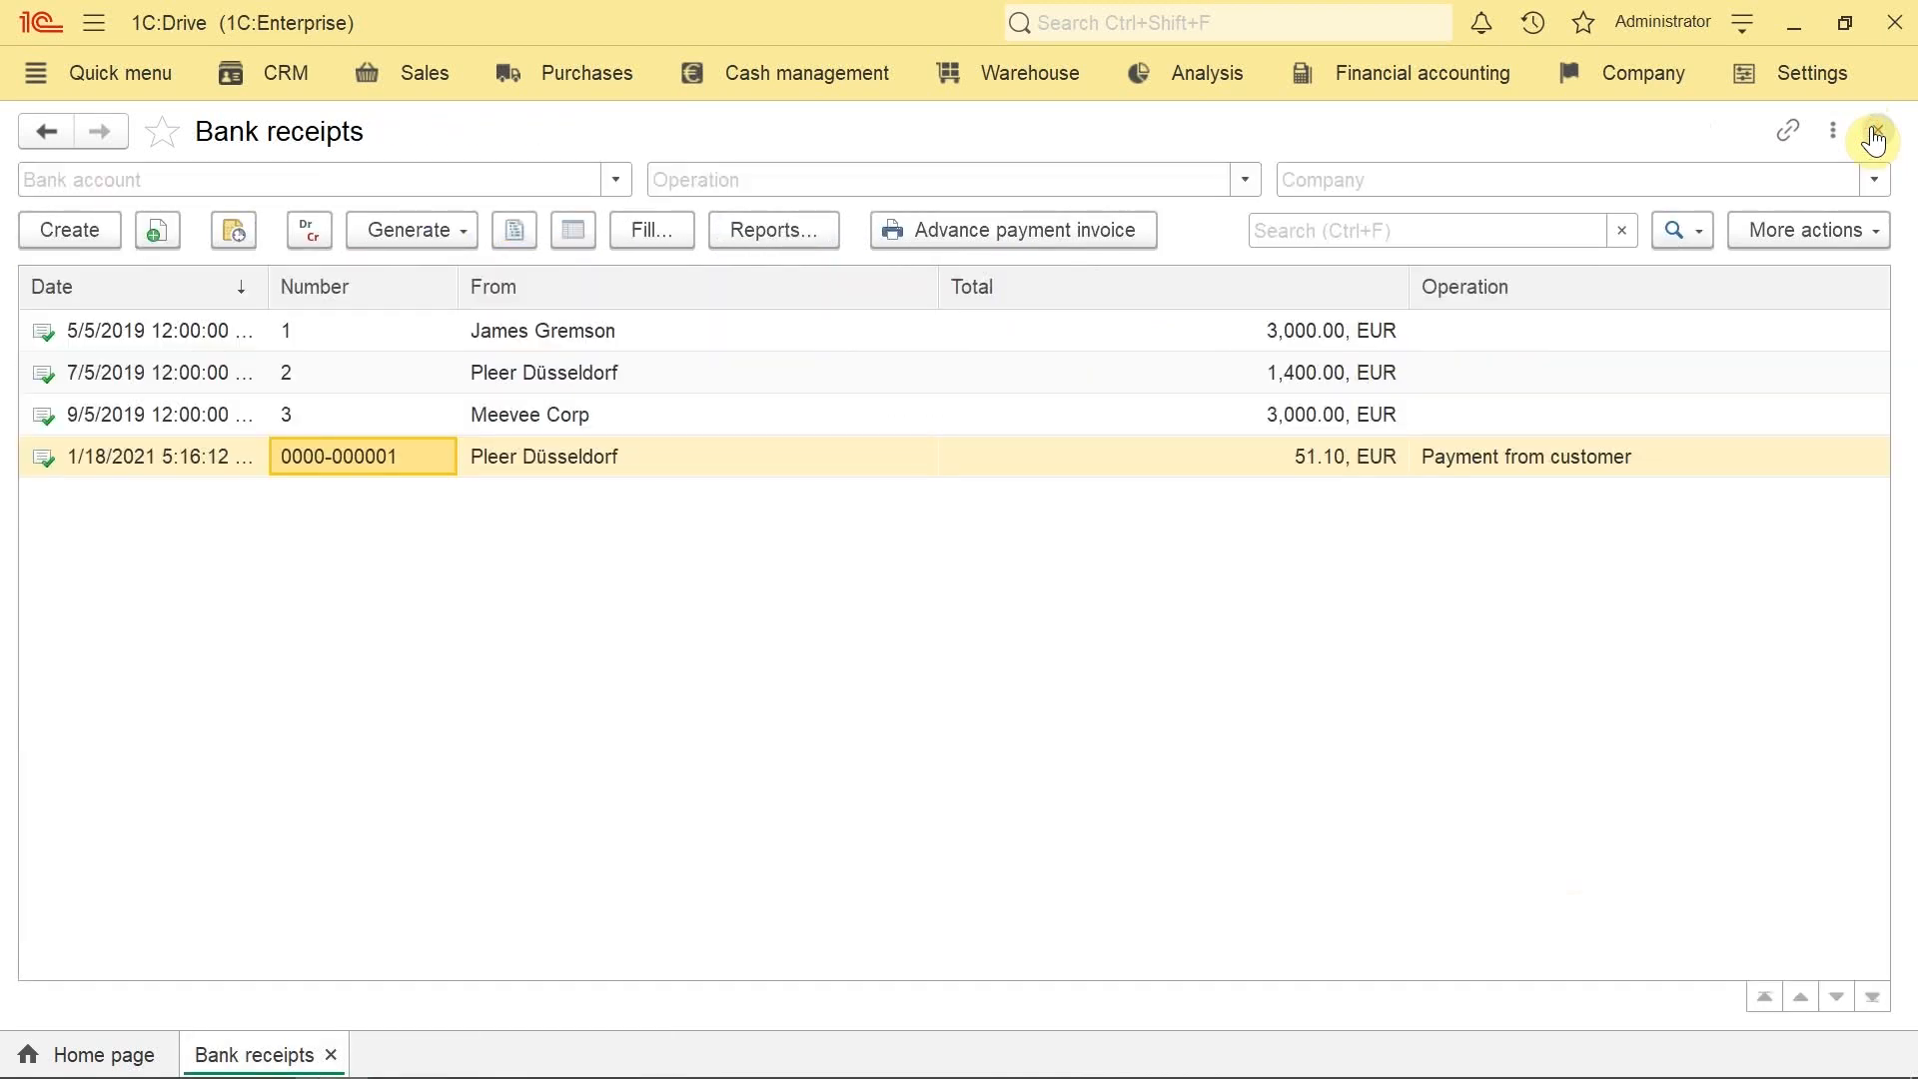
{"action": "left_click", "coordinate": [1872, 128]}
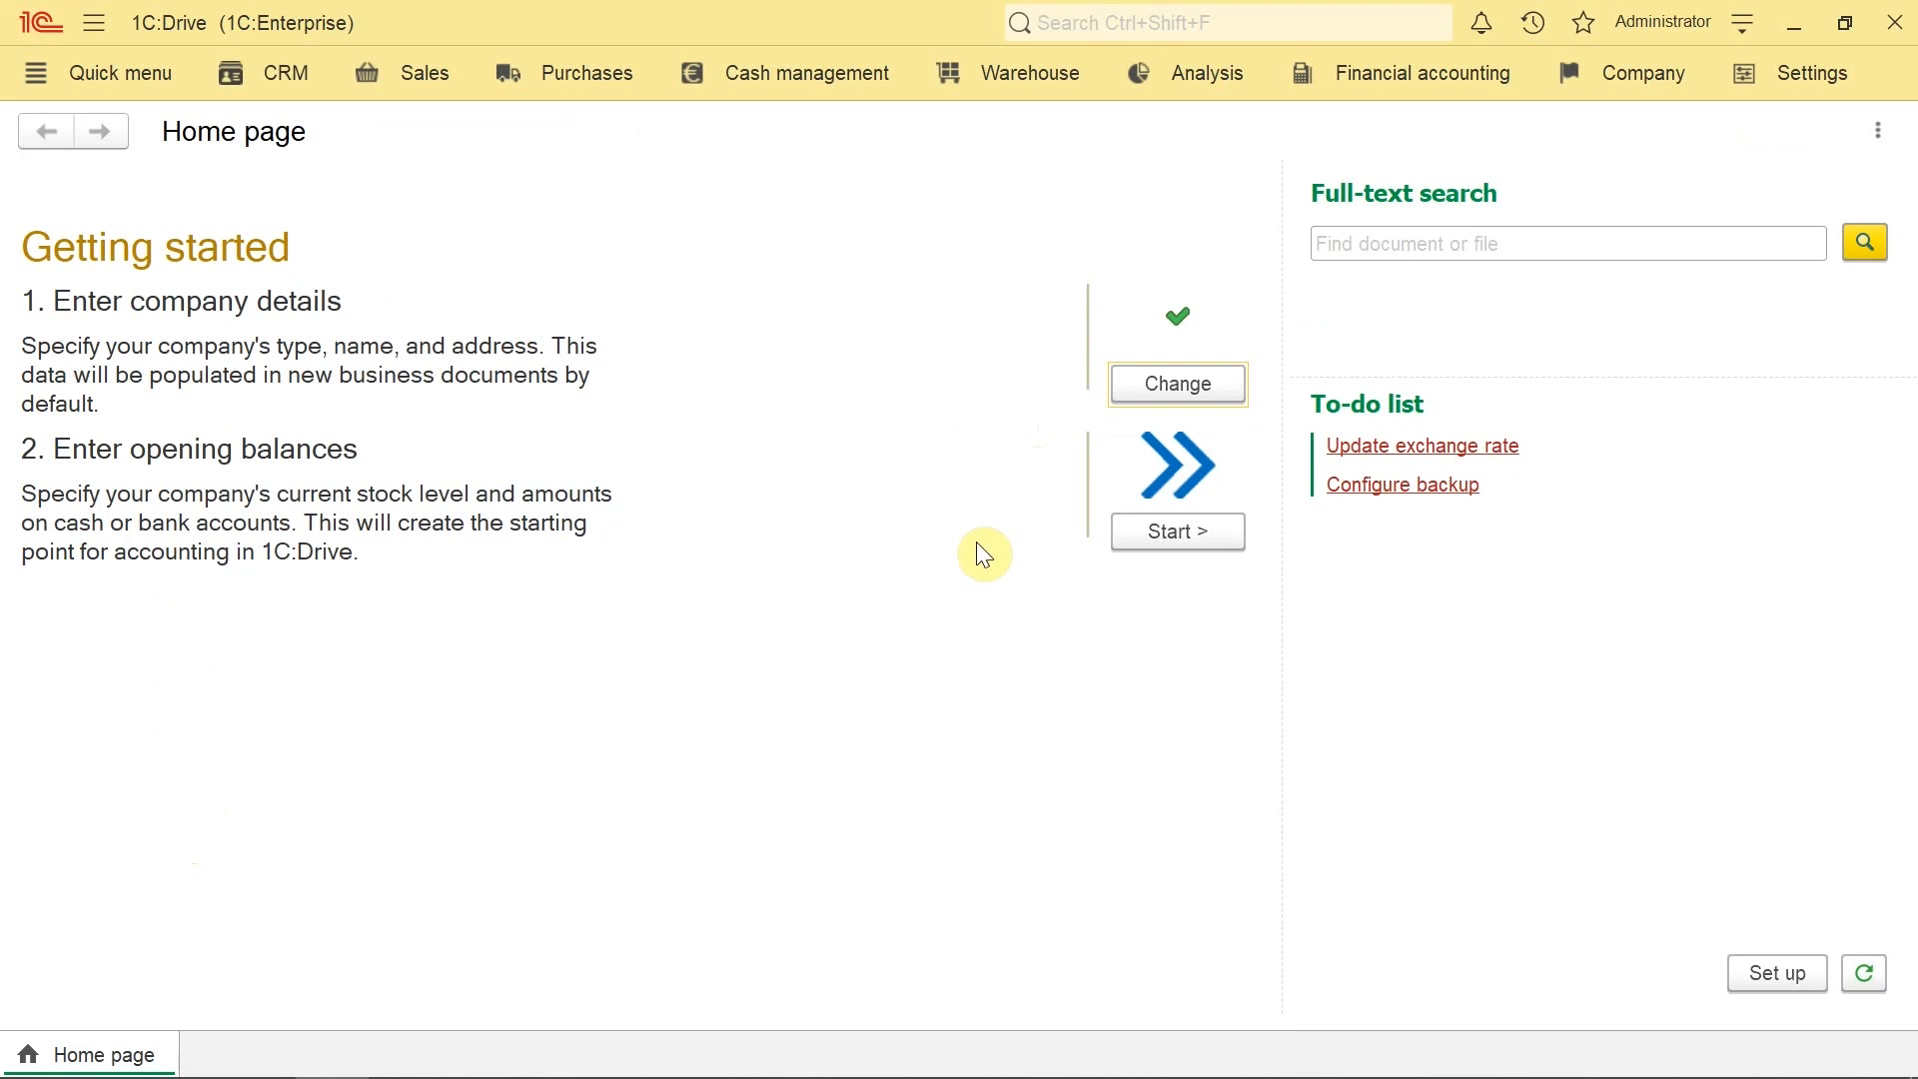
Step: Generate the Net sales by customers report for company Global trade and customer Pleer Düsseldorf
{"action": "left_click", "coordinate": [1167, 73]}
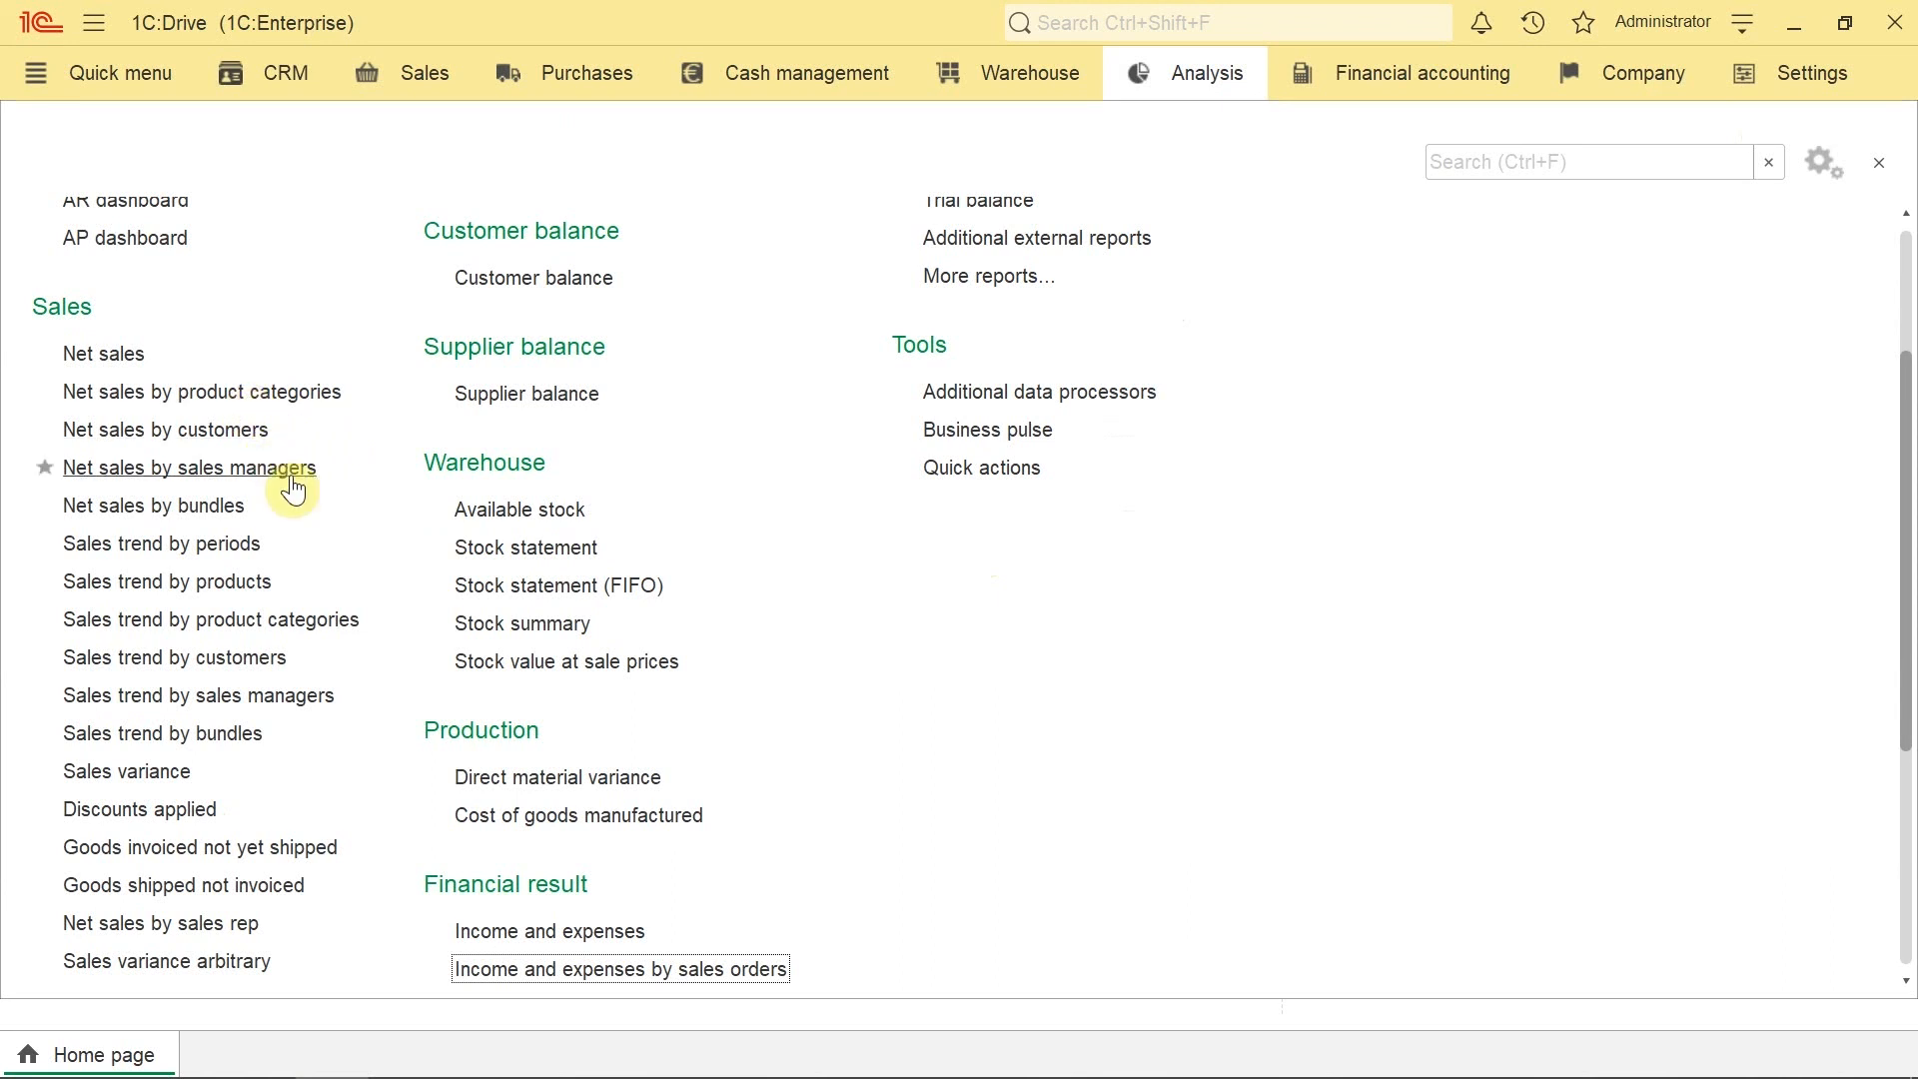
{"action": "scroll", "coordinate": [291, 484], "scroll_direction": "up", "scroll_amount": 2}
{"action": "left_click", "coordinate": [208, 671]}
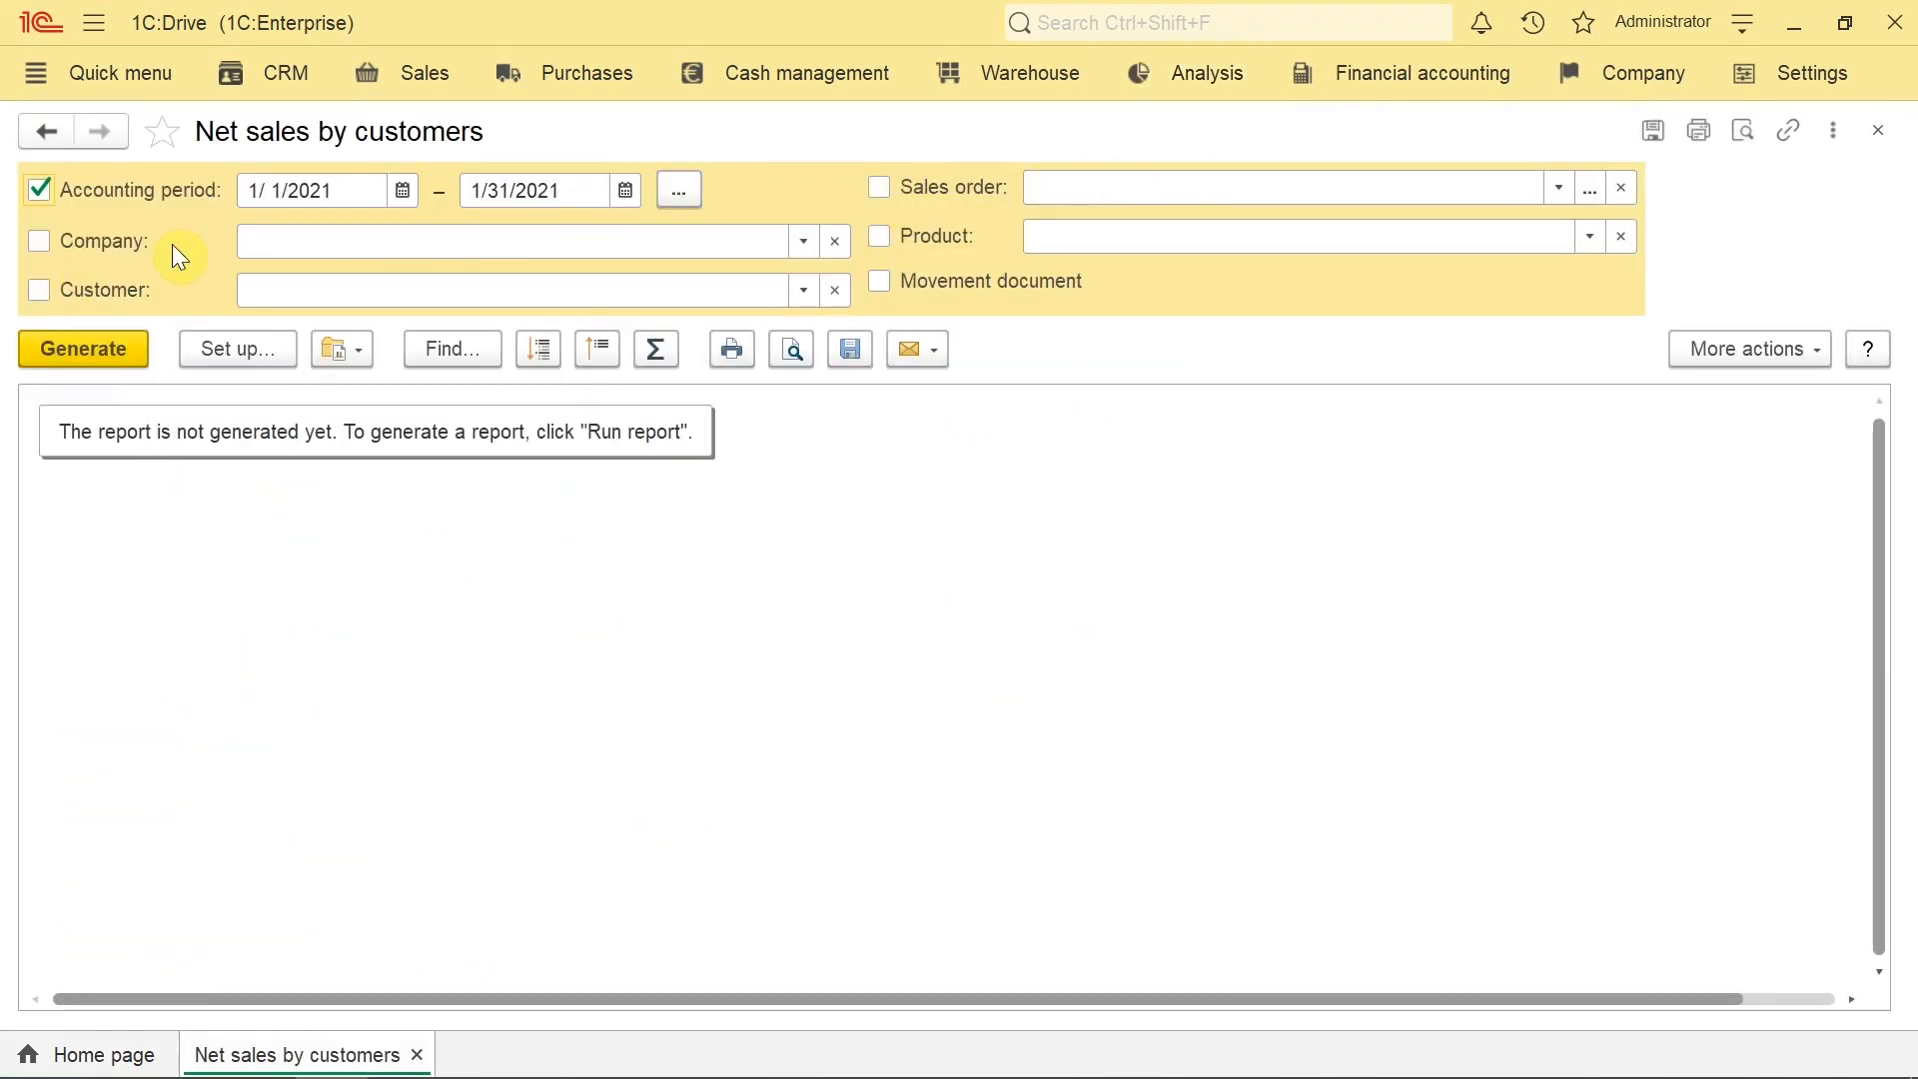
{"action": "left_click", "coordinate": [281, 242]}
{"action": "left_click", "coordinate": [298, 317]}
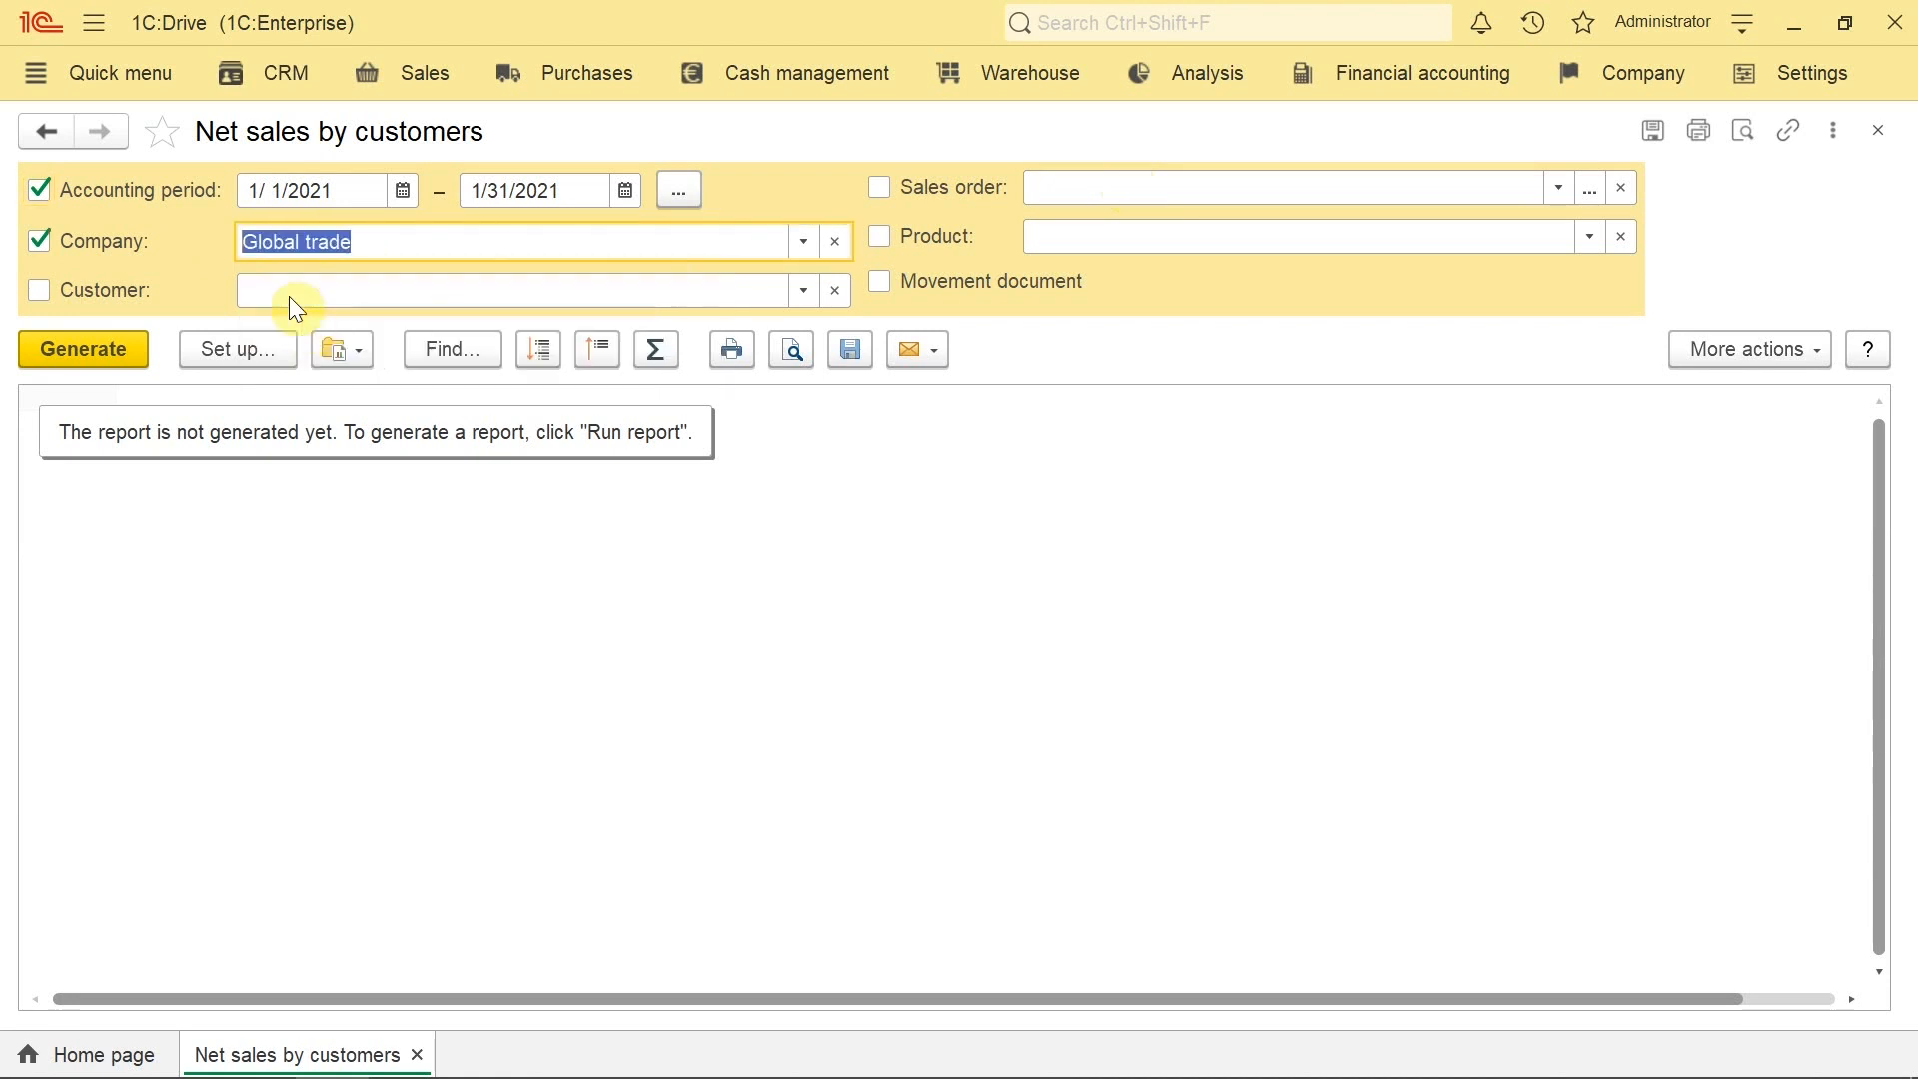
{"action": "left_click", "coordinate": [290, 291]}
{"action": "left_click", "coordinate": [326, 331]}
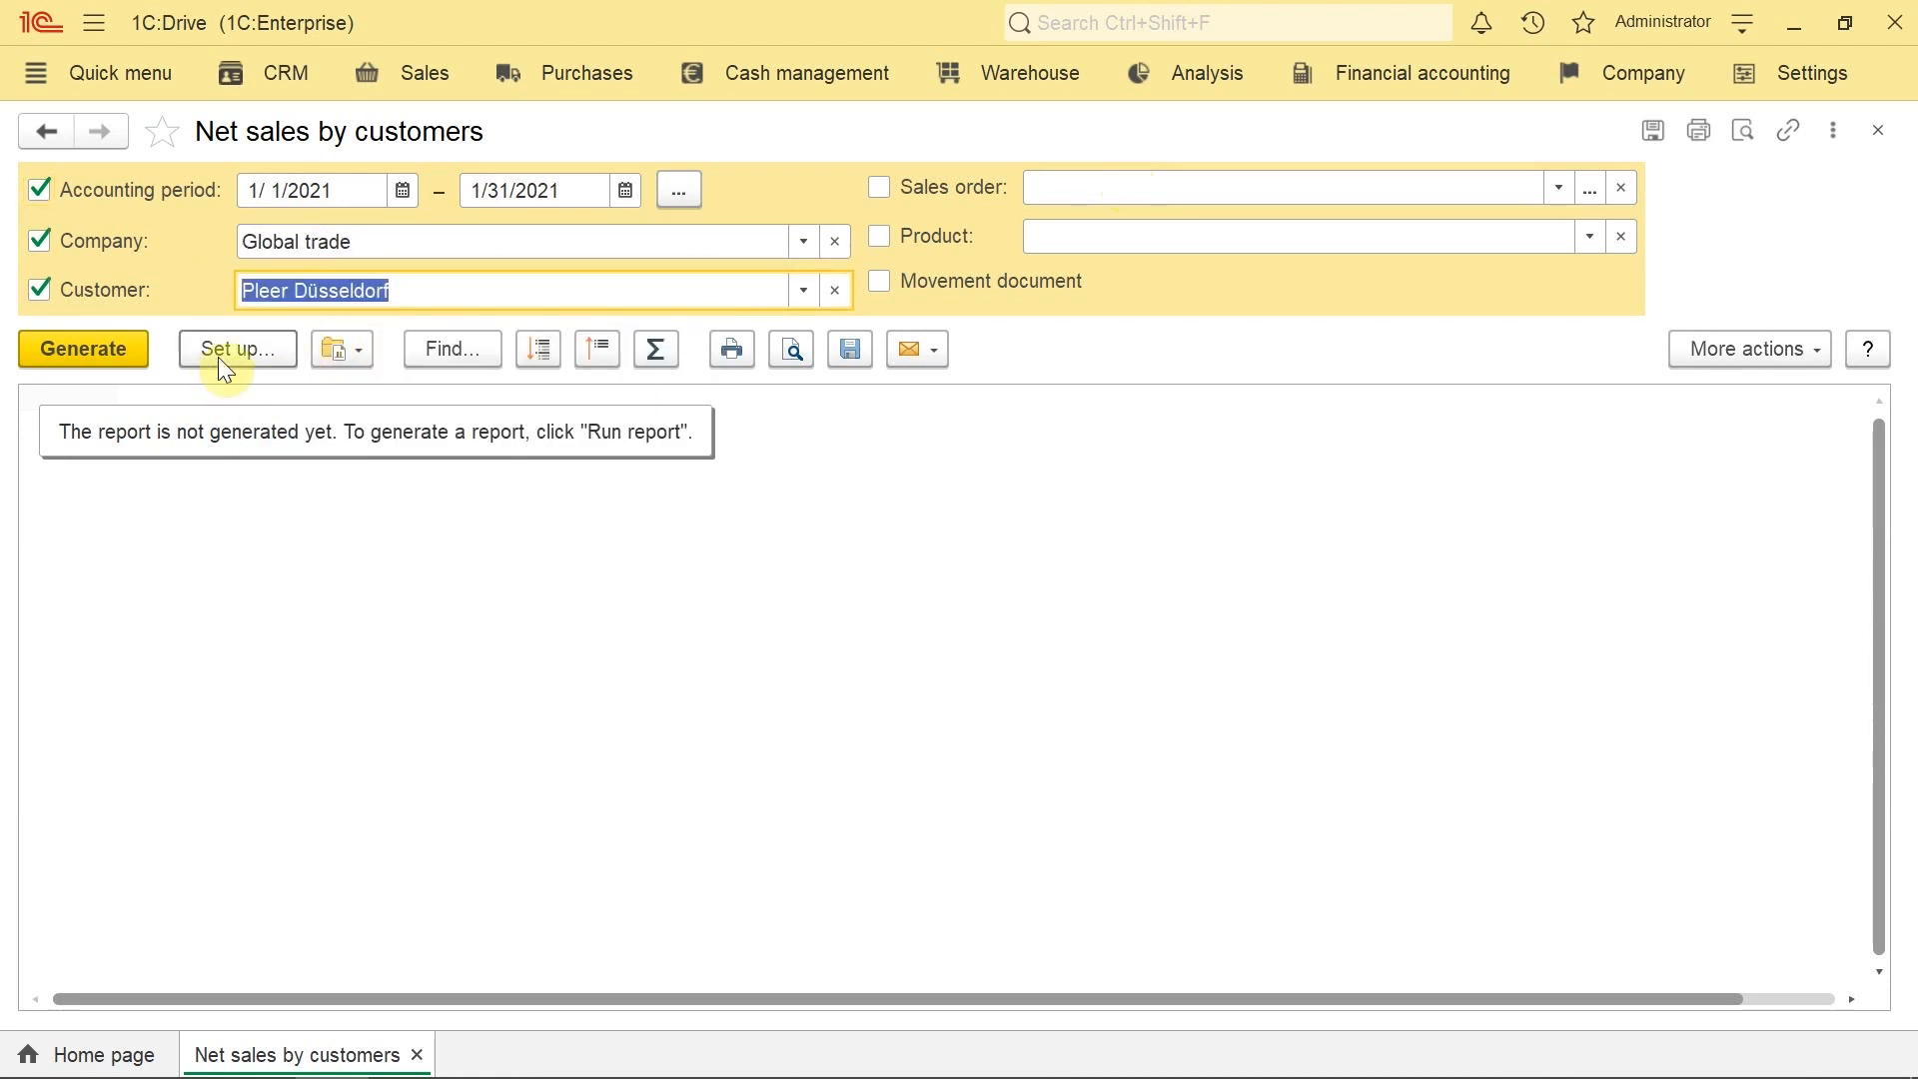
{"action": "left_click", "coordinate": [84, 346]}
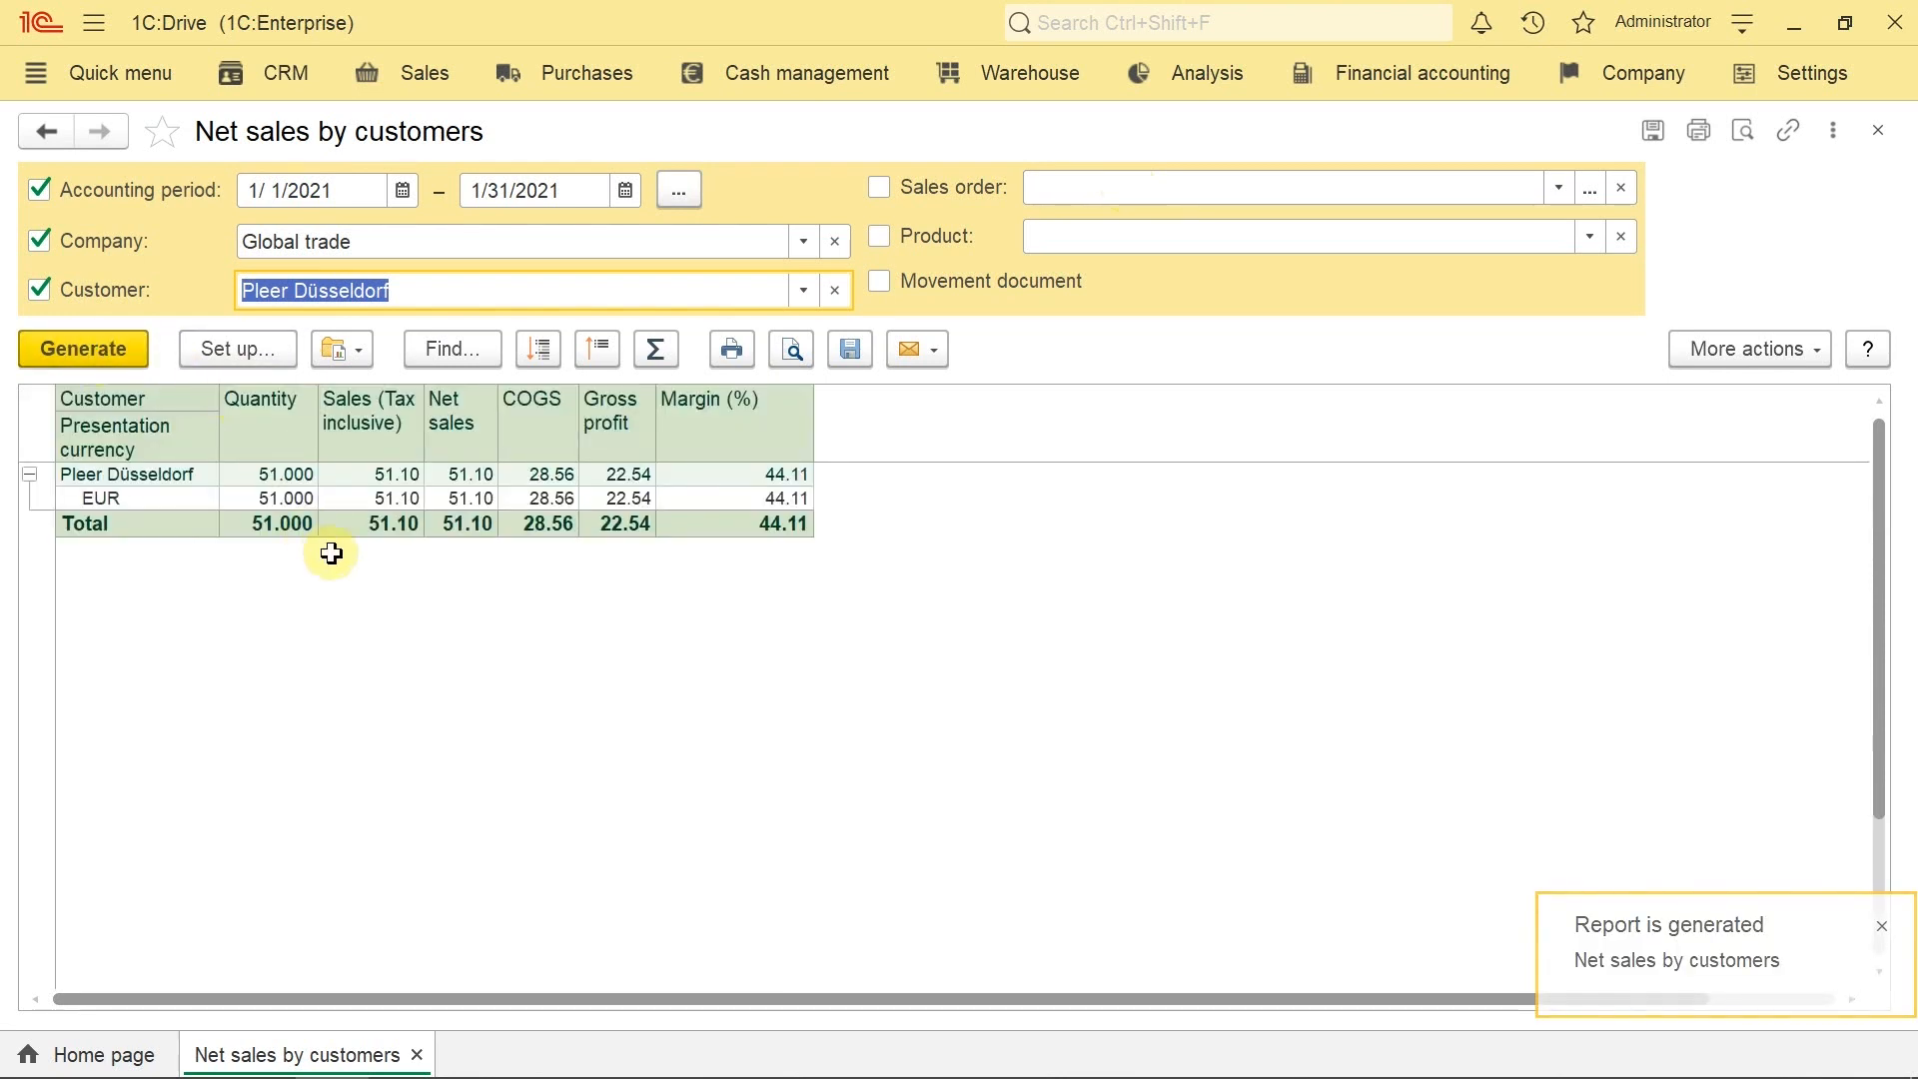
Step: Examine the net sales, COGS and gross profit columns, and close the net sales report
{"action": "left_click", "coordinate": [455, 422]}
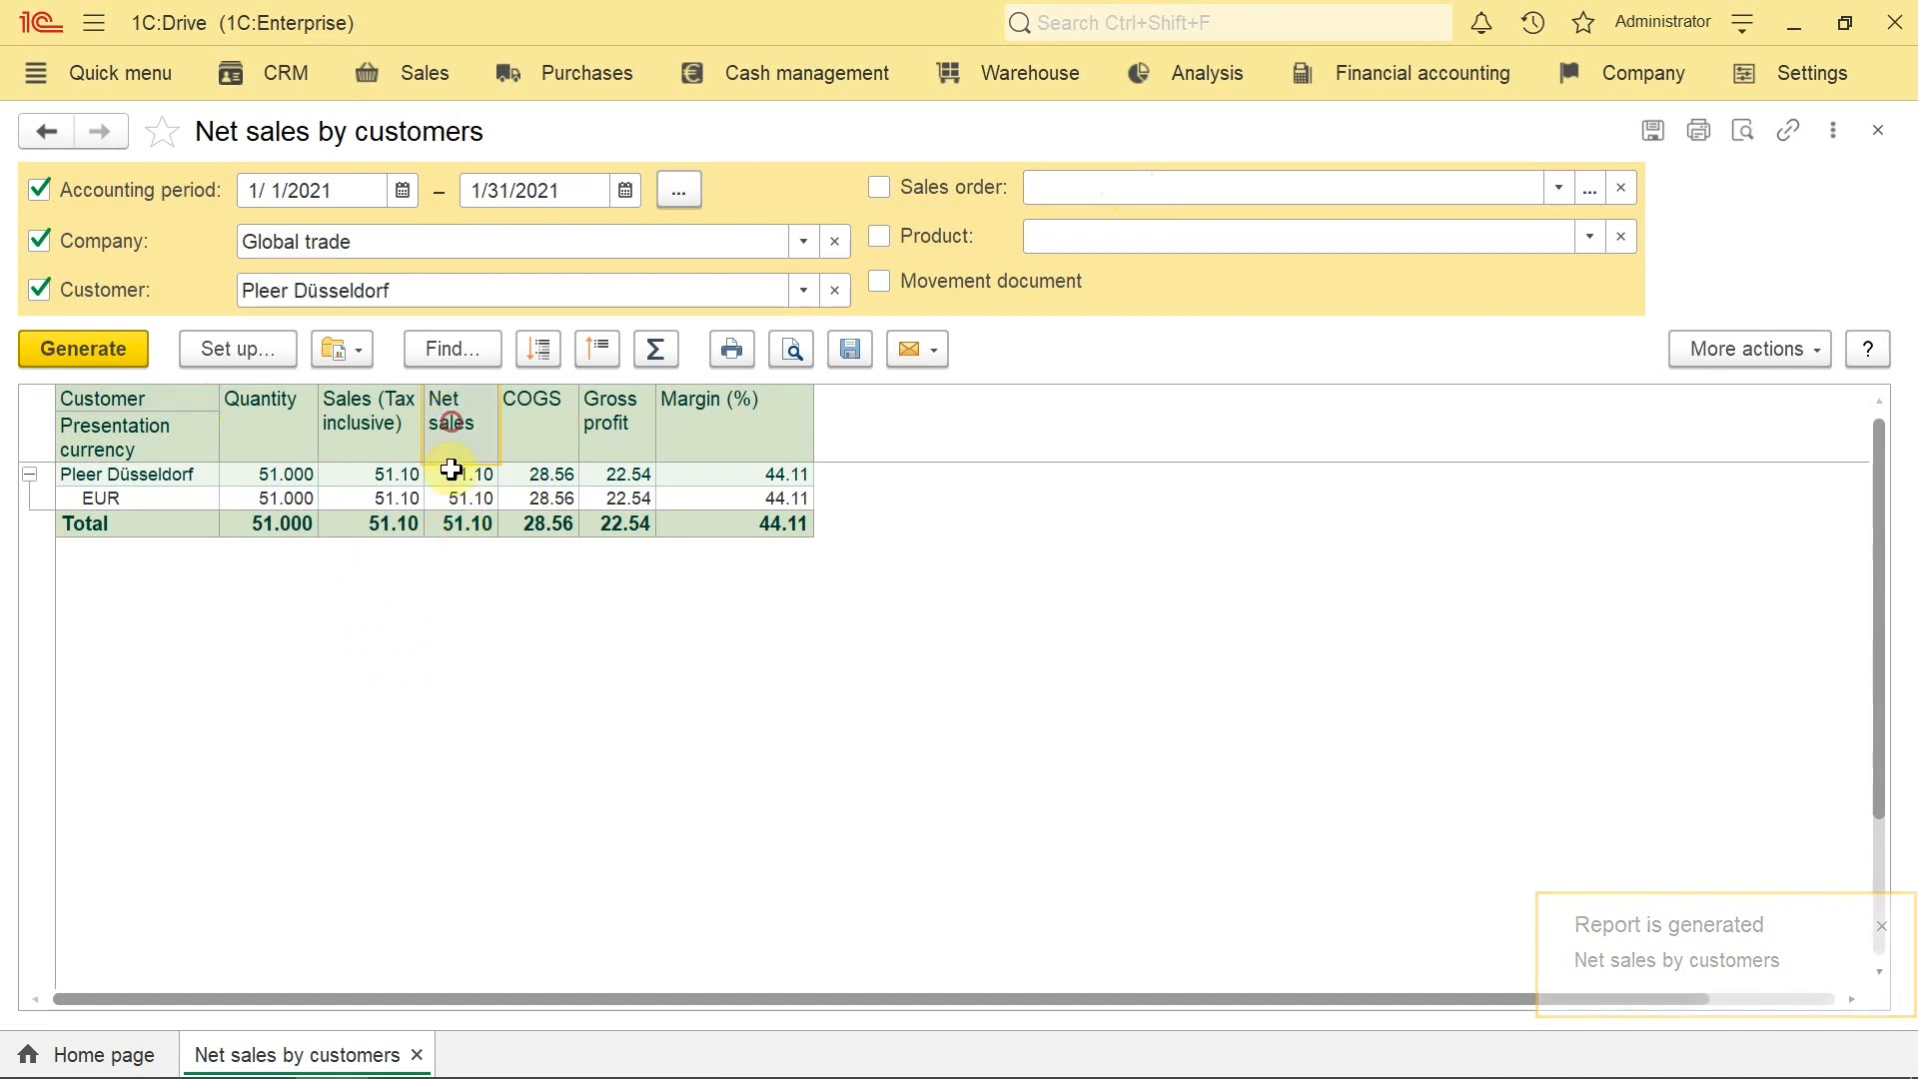
{"action": "left_click", "coordinate": [538, 402]}
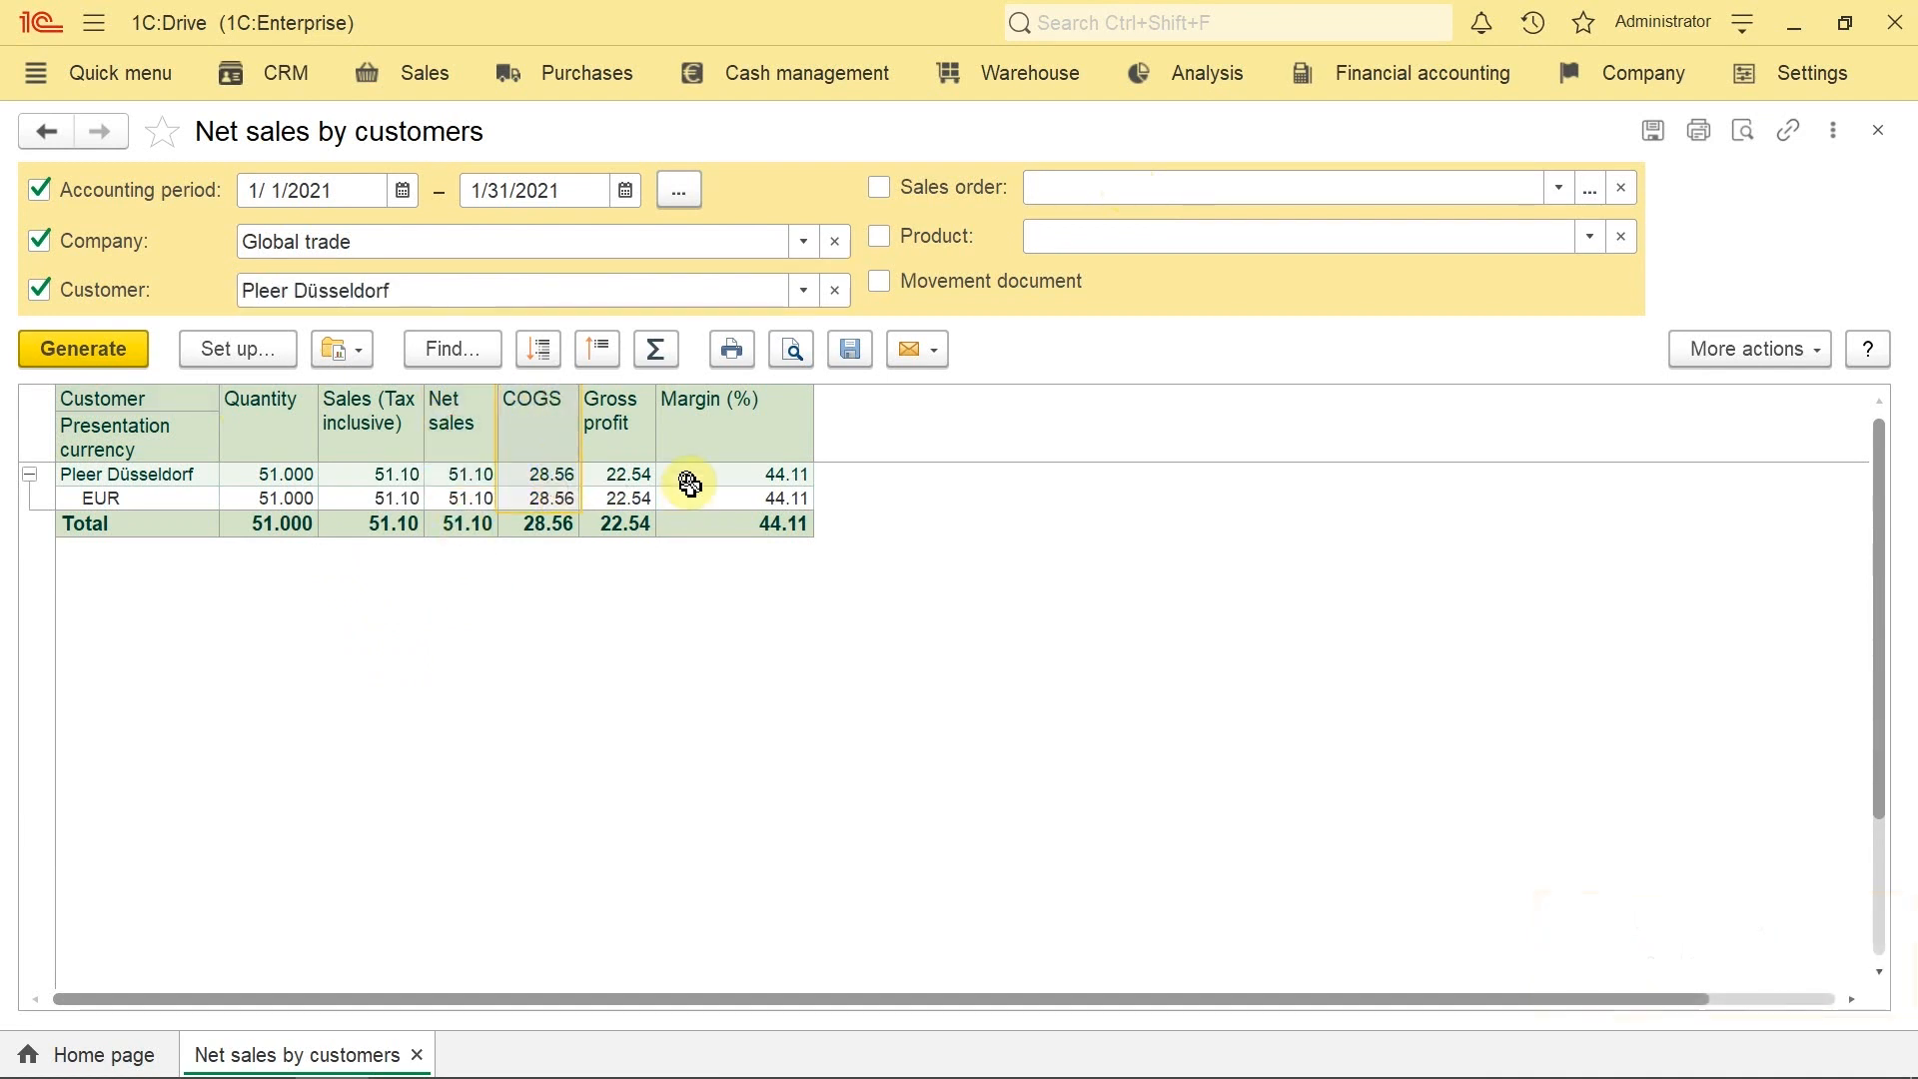
{"action": "left_click", "coordinate": [608, 399]}
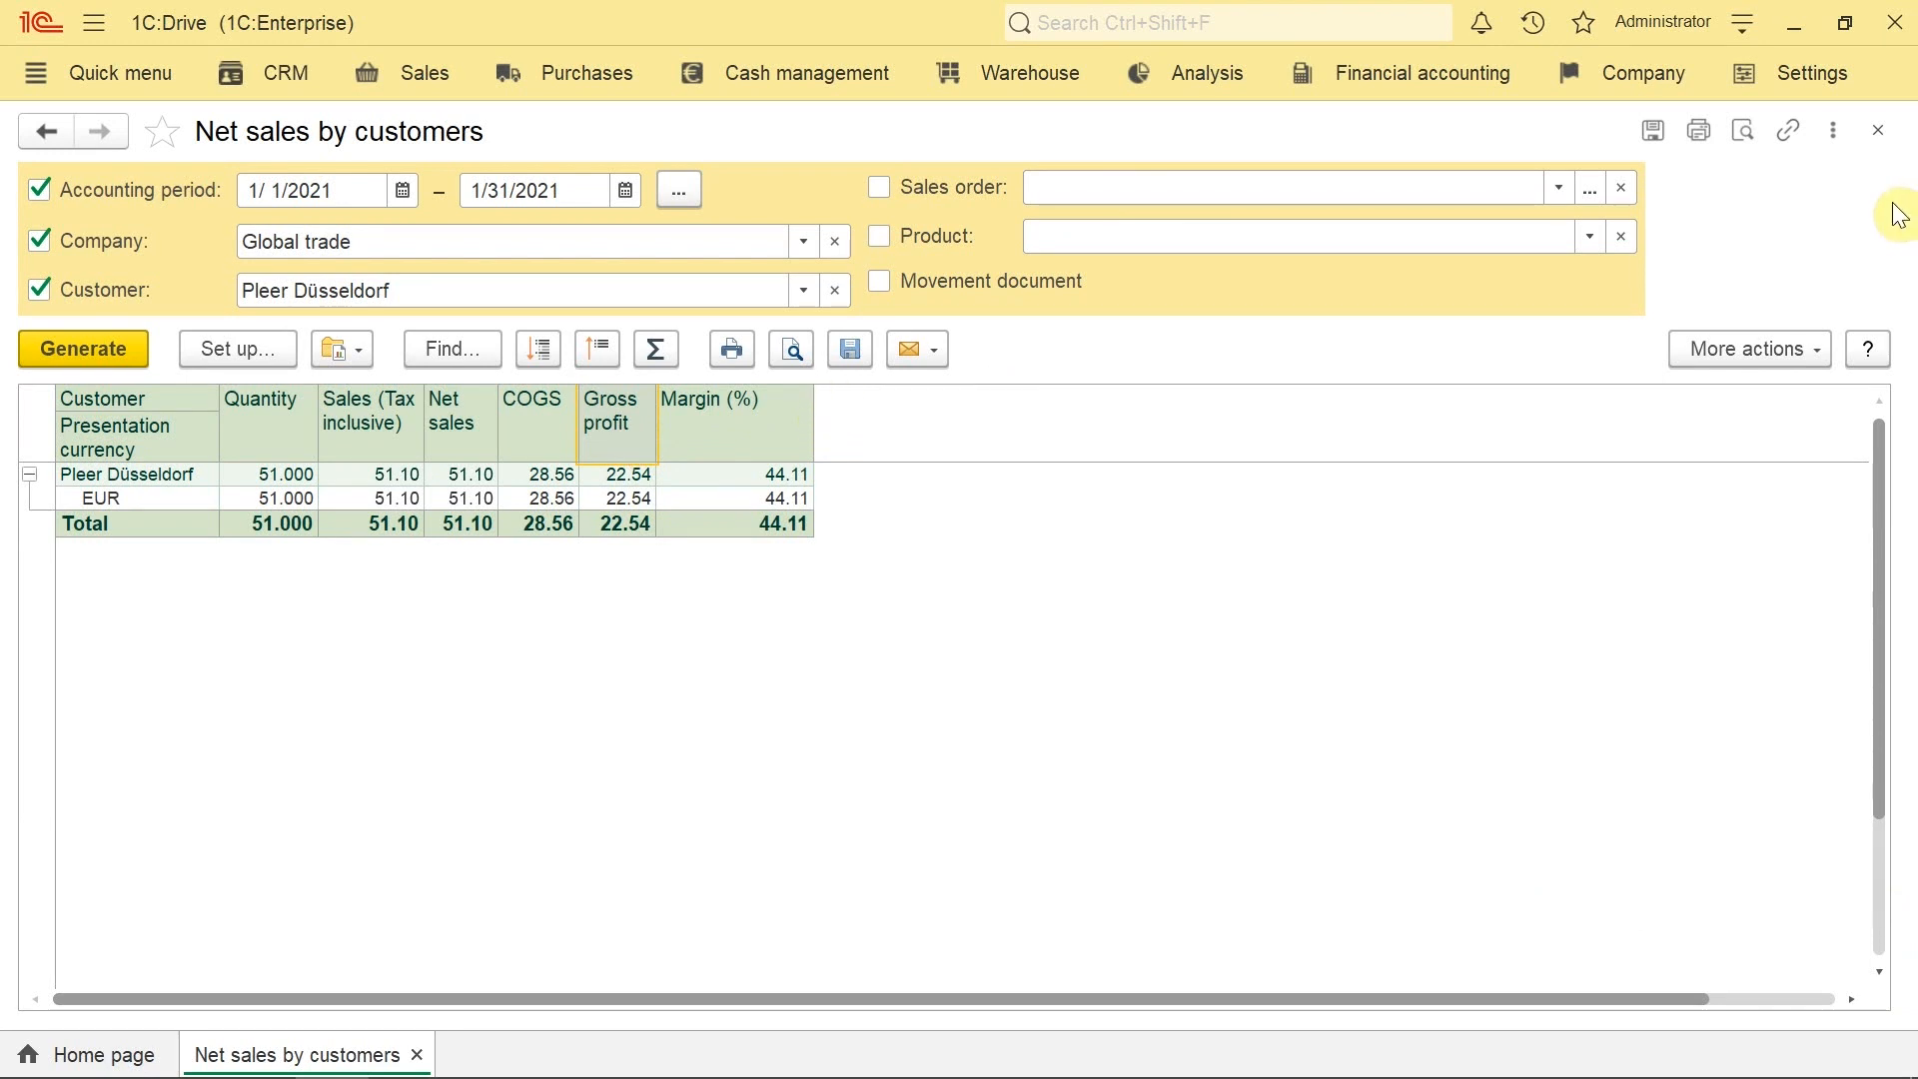
{"action": "left_click", "coordinate": [1878, 150]}
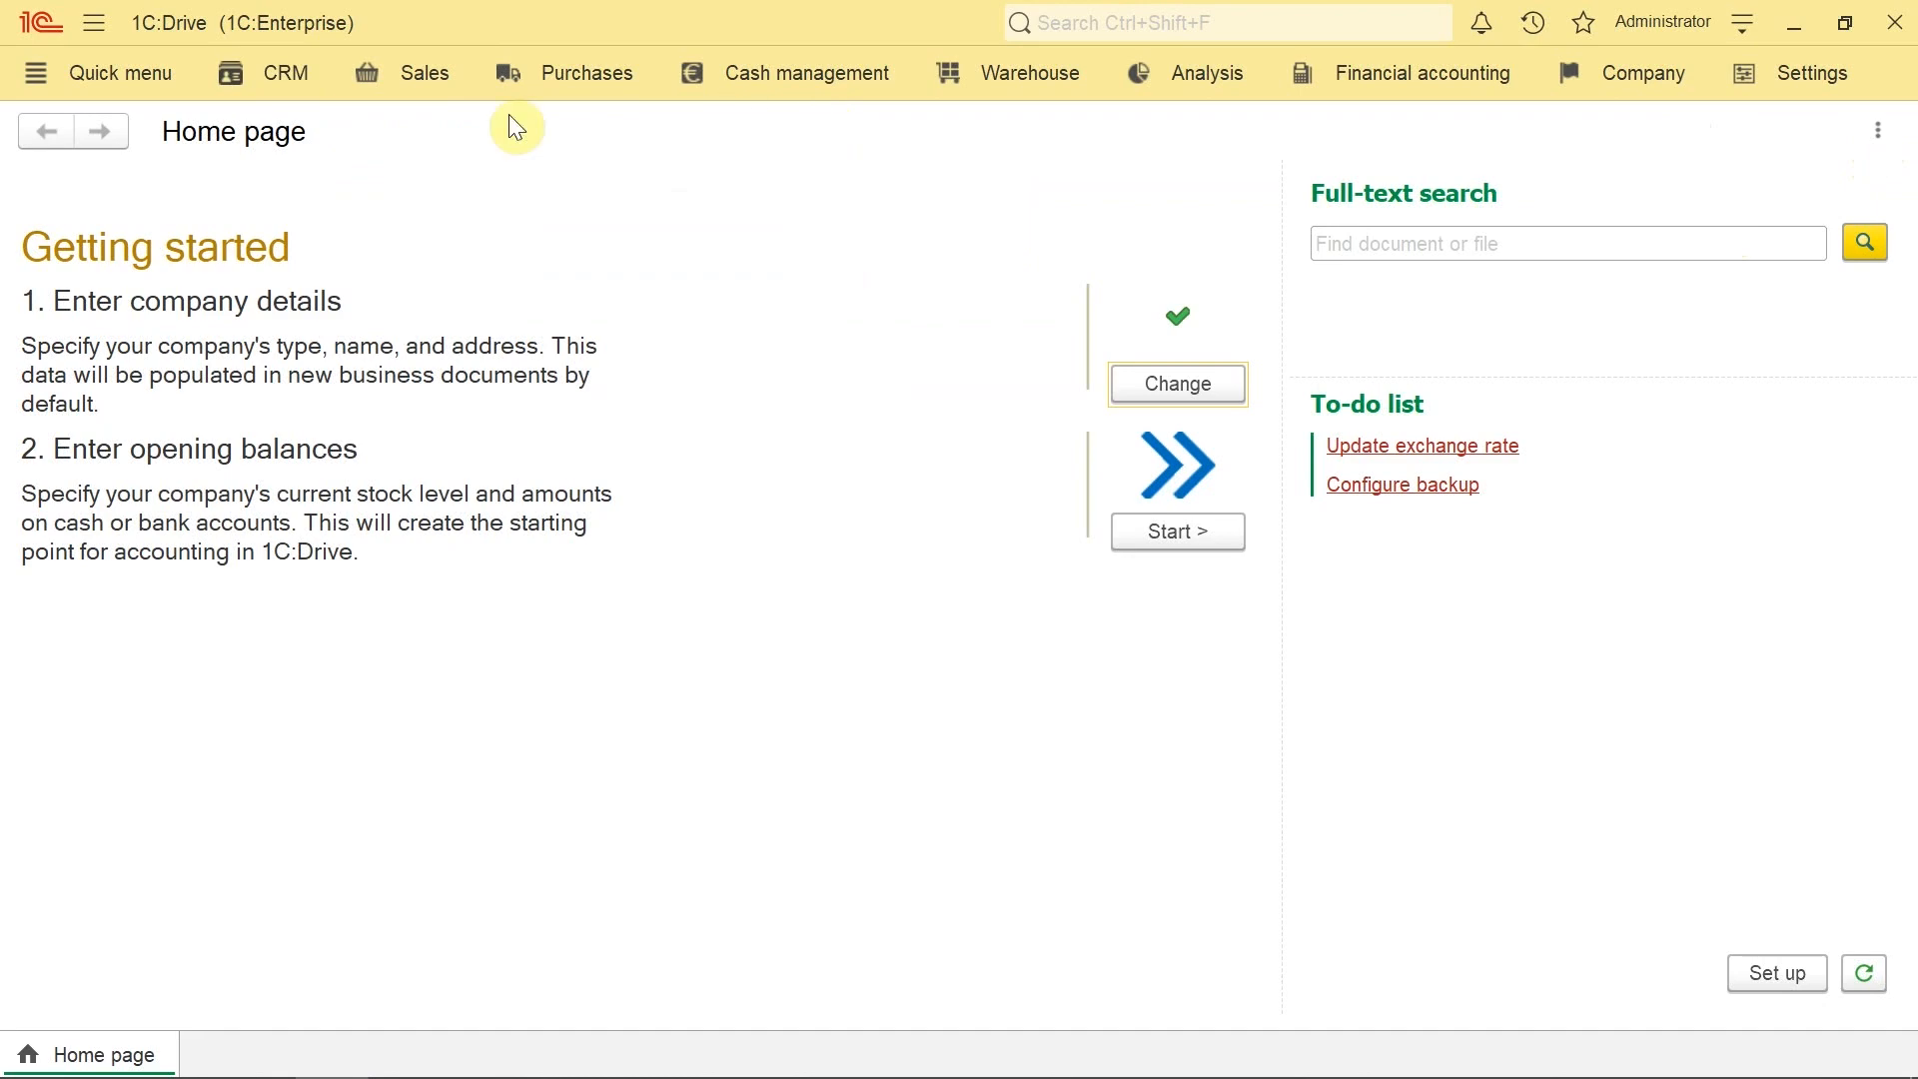
Step: Generate the Income and expenses by sales orders report and examine the lines for Sales order 1 and Sales order 2
{"action": "left_click", "coordinate": [1188, 78]}
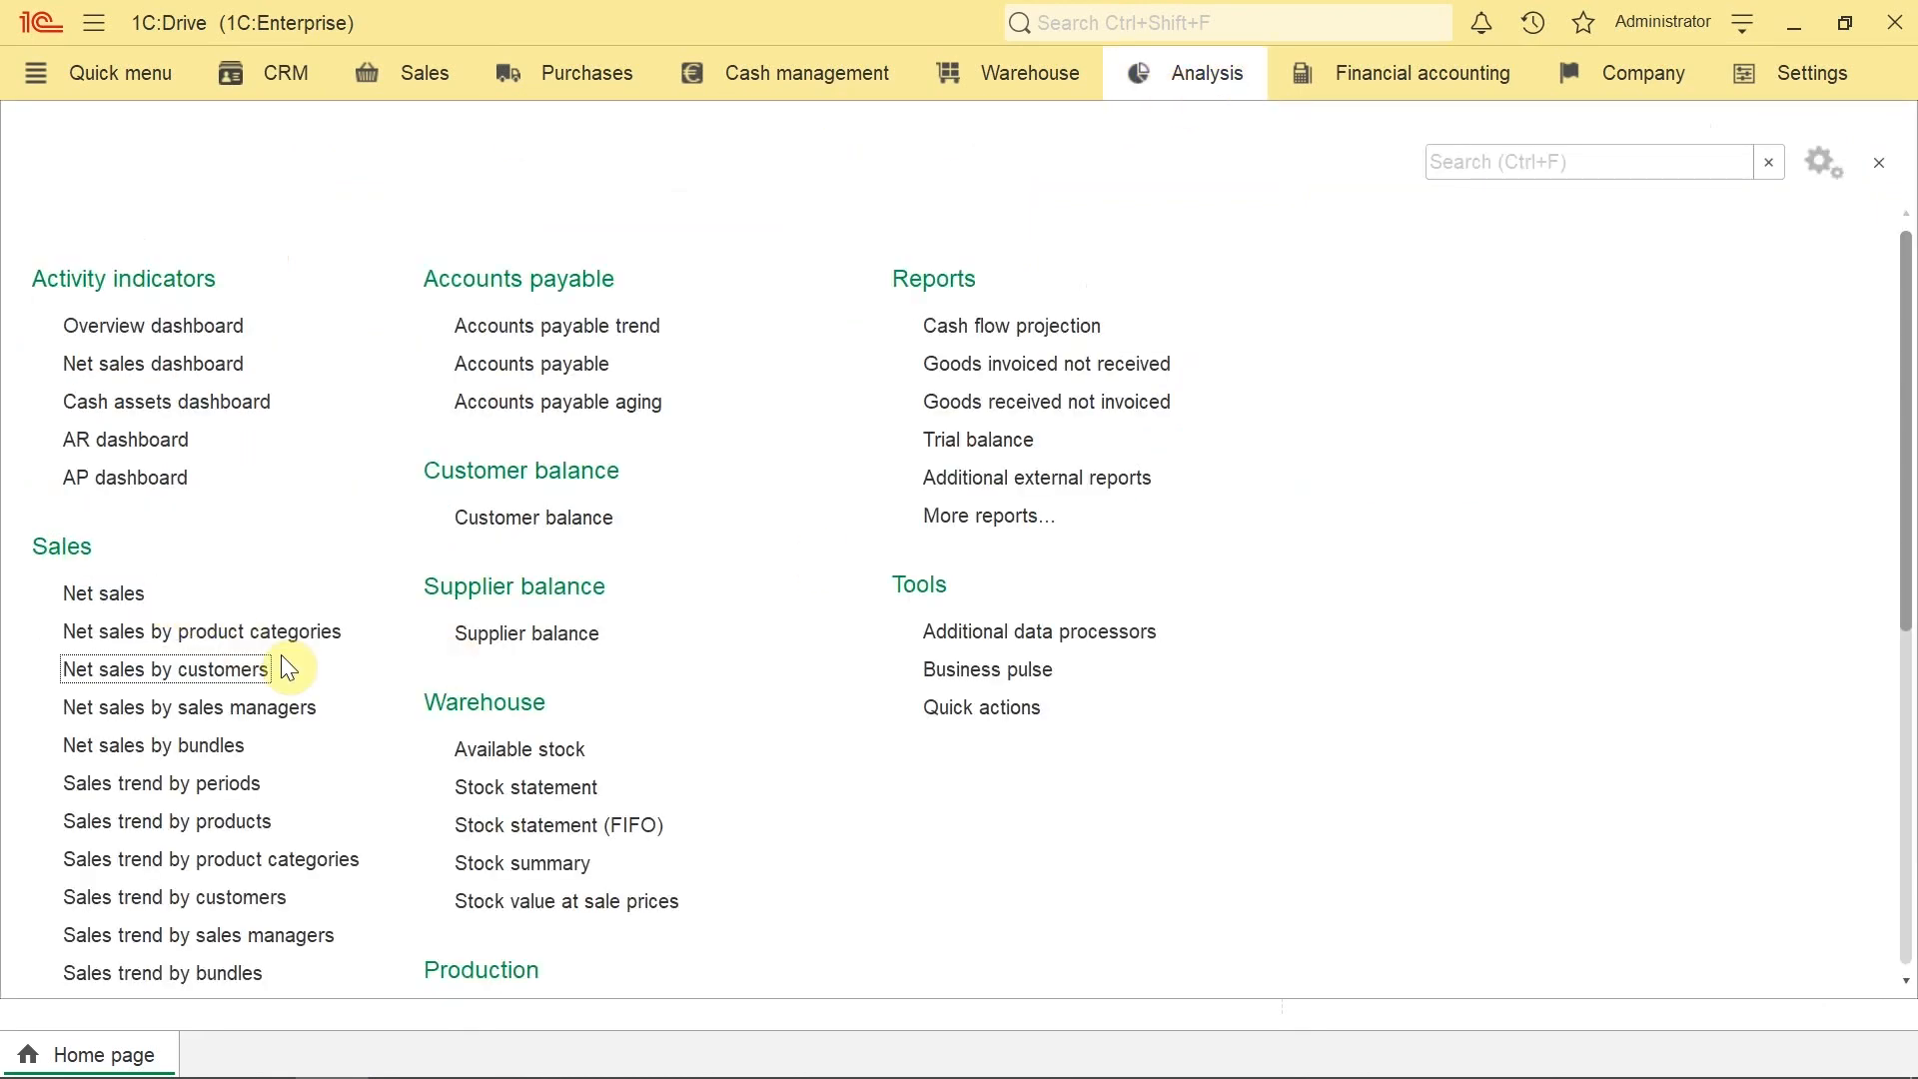
{"action": "scroll", "coordinate": [362, 671], "scroll_direction": "down", "scroll_amount": 5}
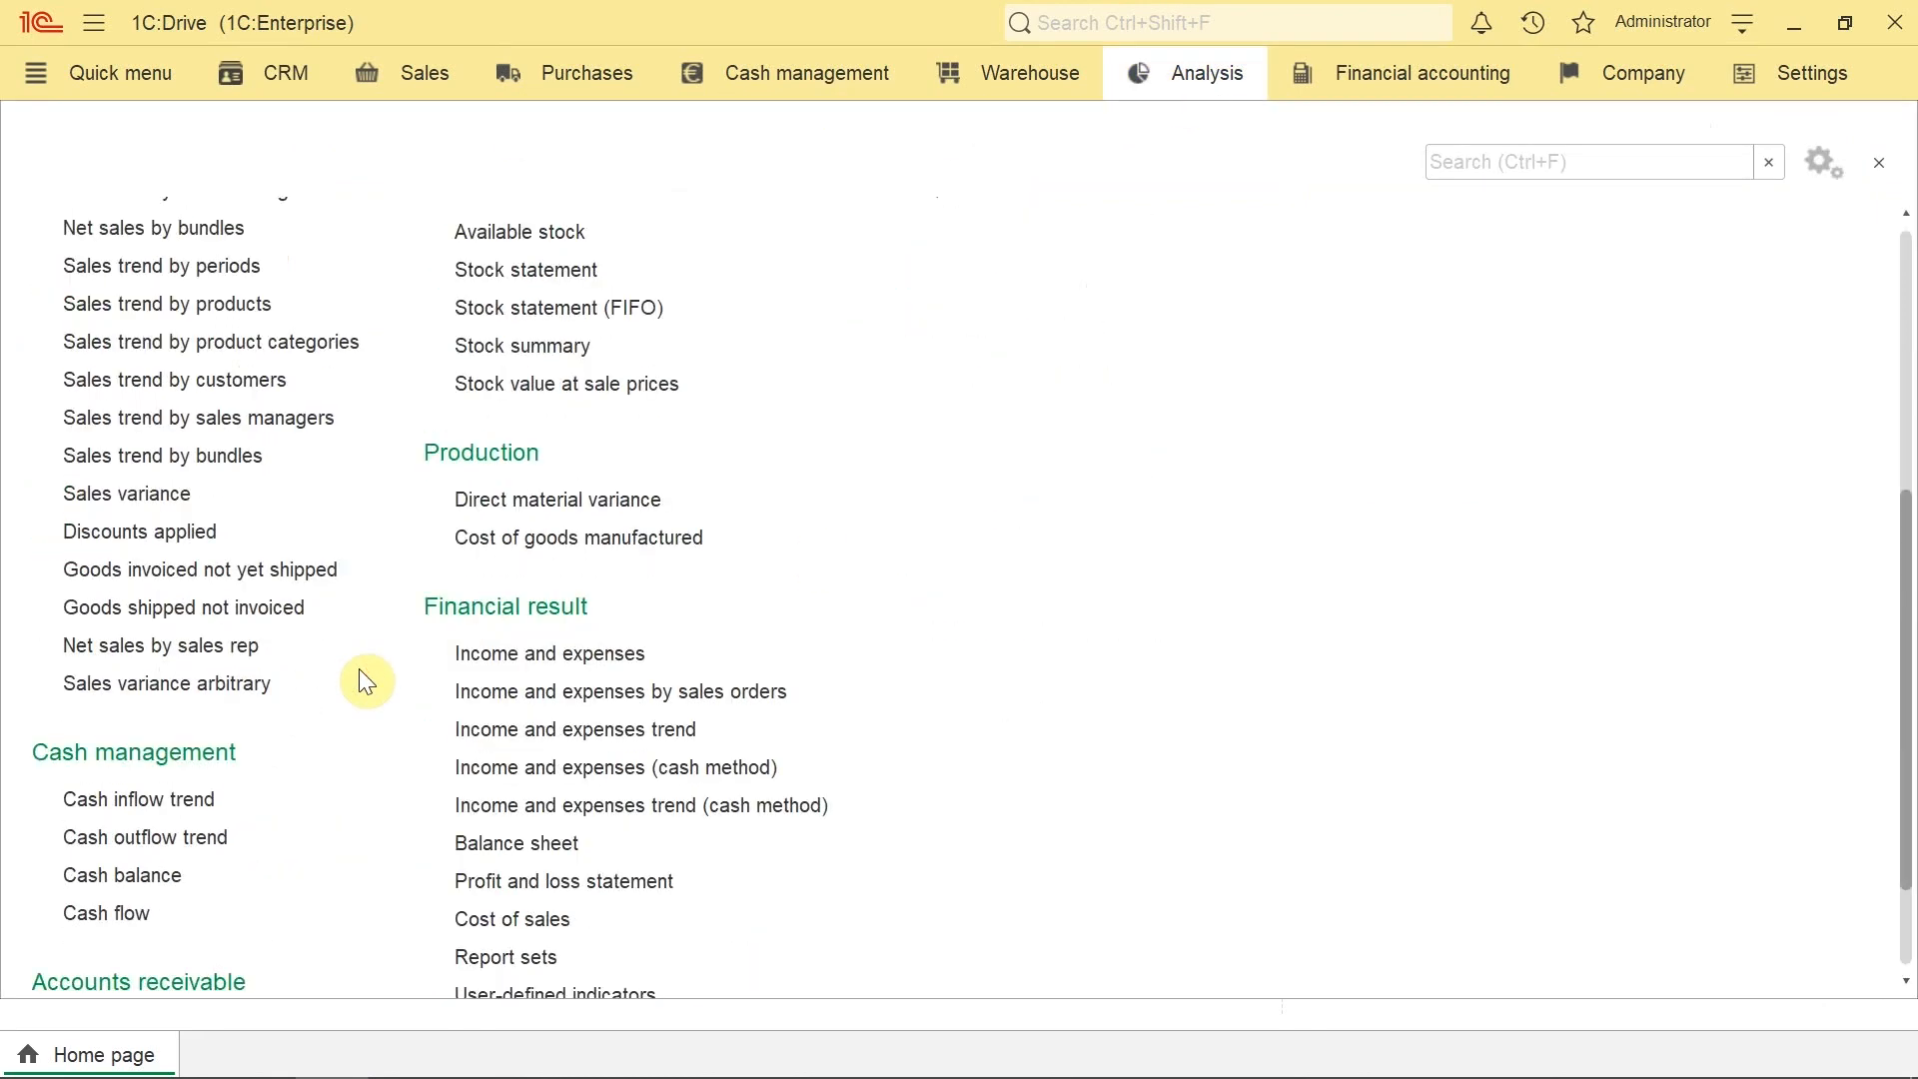
{"action": "left_click", "coordinate": [584, 692]}
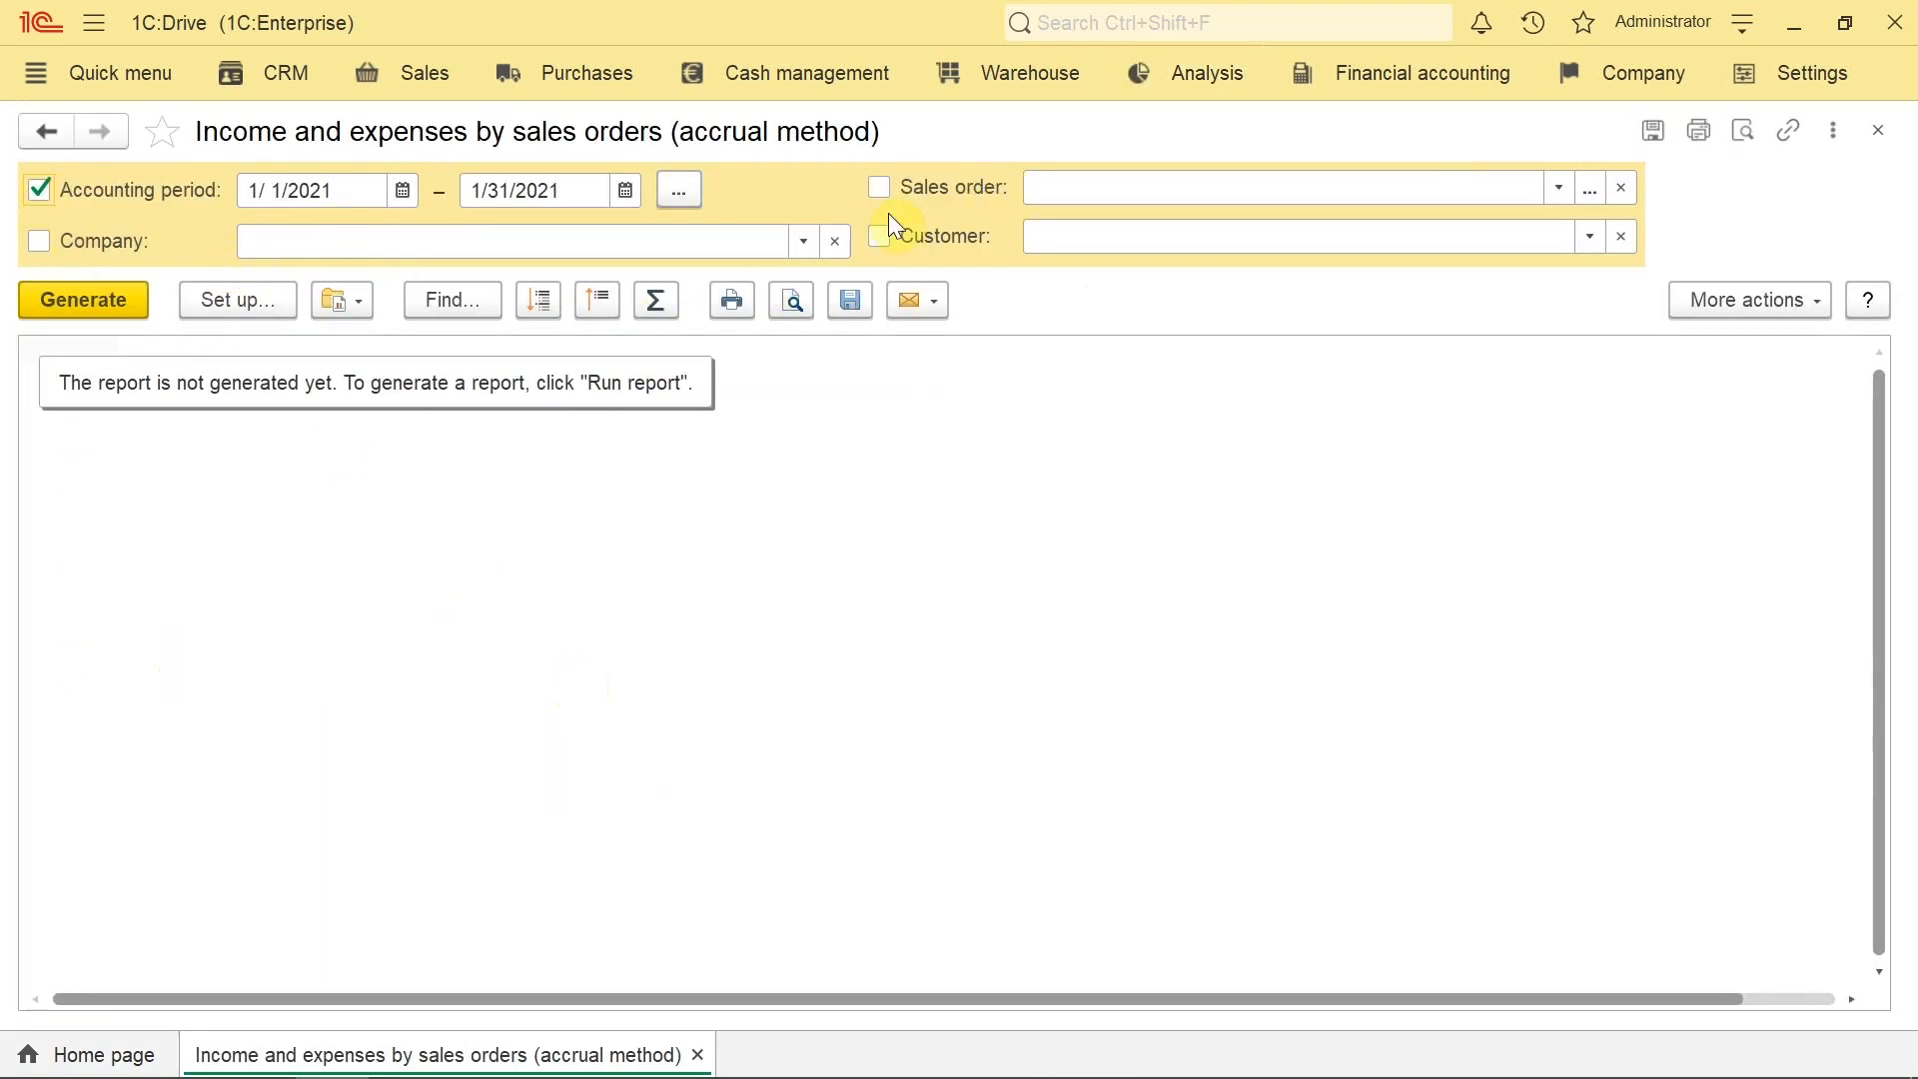
{"action": "left_click", "coordinate": [74, 297]}
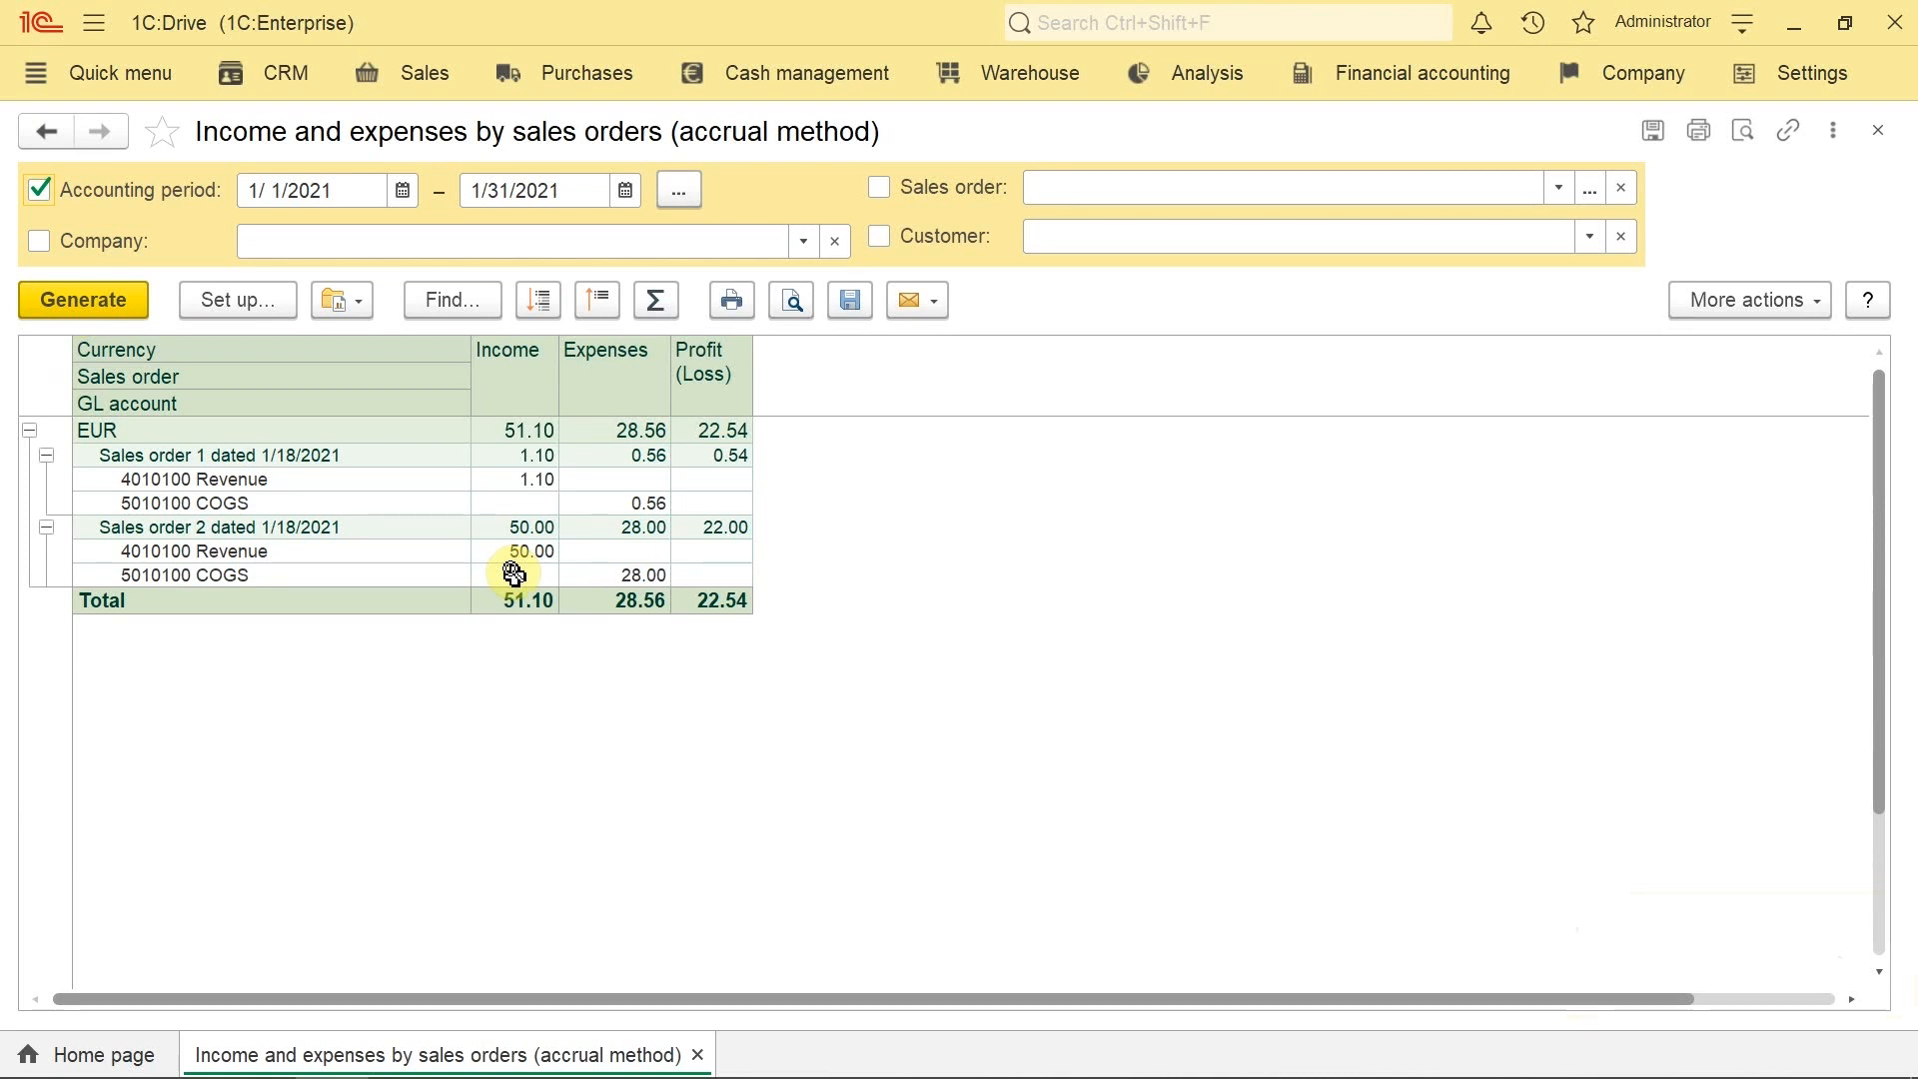
{"action": "left_click", "coordinate": [266, 451]}
{"action": "left_click", "coordinate": [302, 520]}
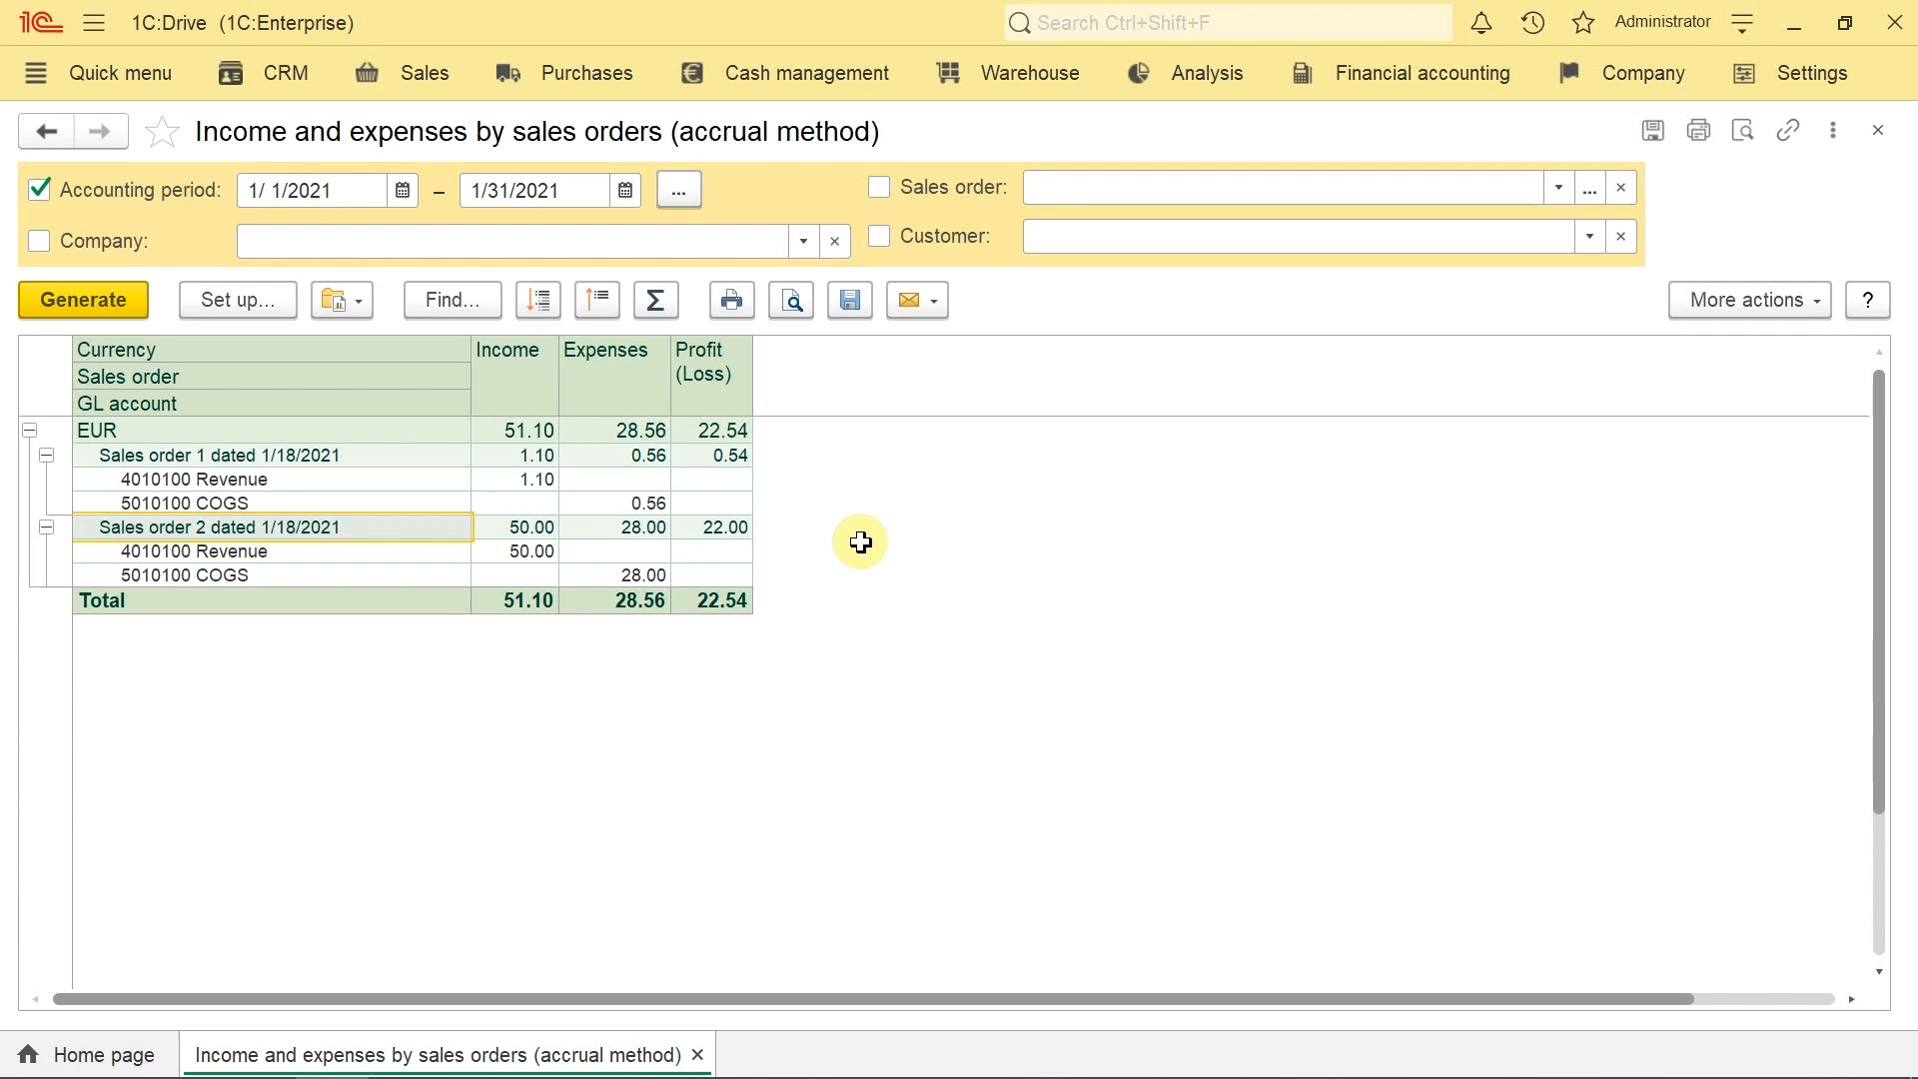
Step: Remove the Sales order grouping from the report's structure in the advanced report settings
{"action": "left_click", "coordinate": [222, 315]}
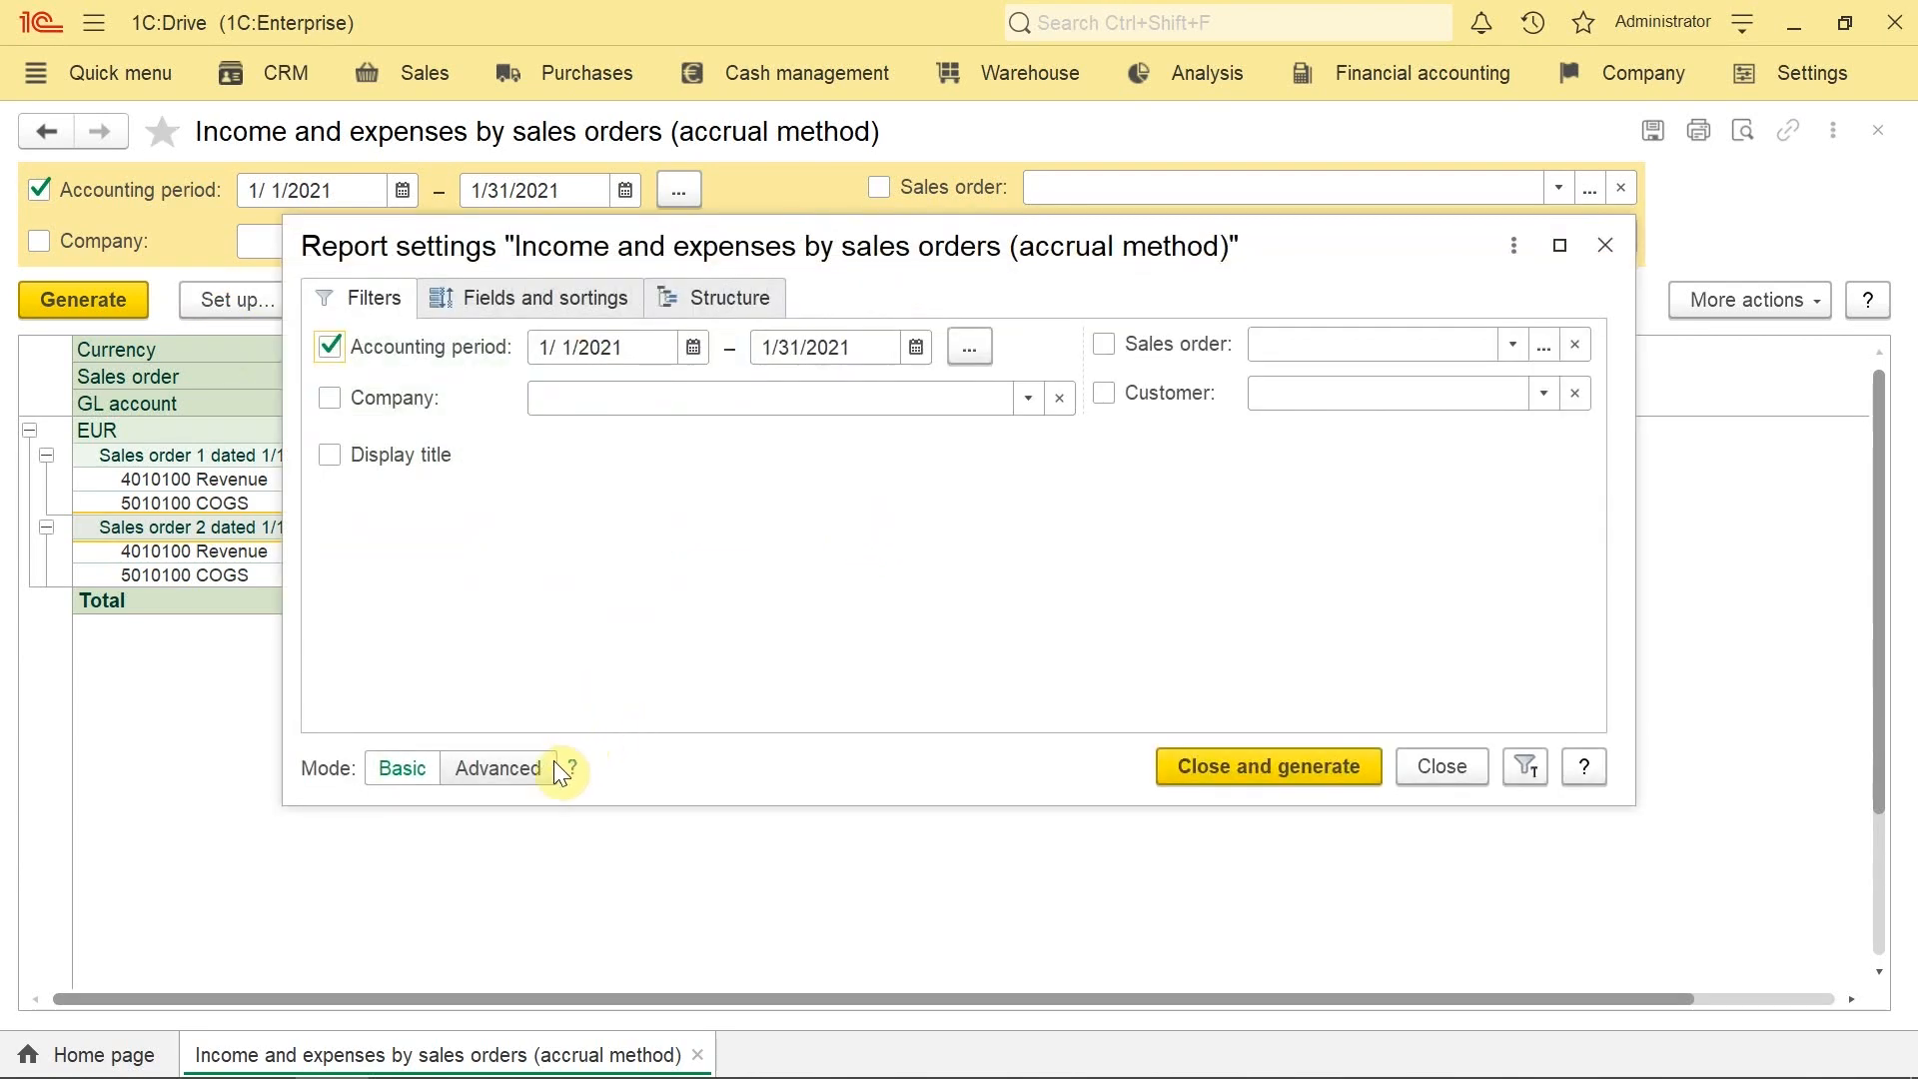
{"action": "left_click", "coordinate": [512, 765]}
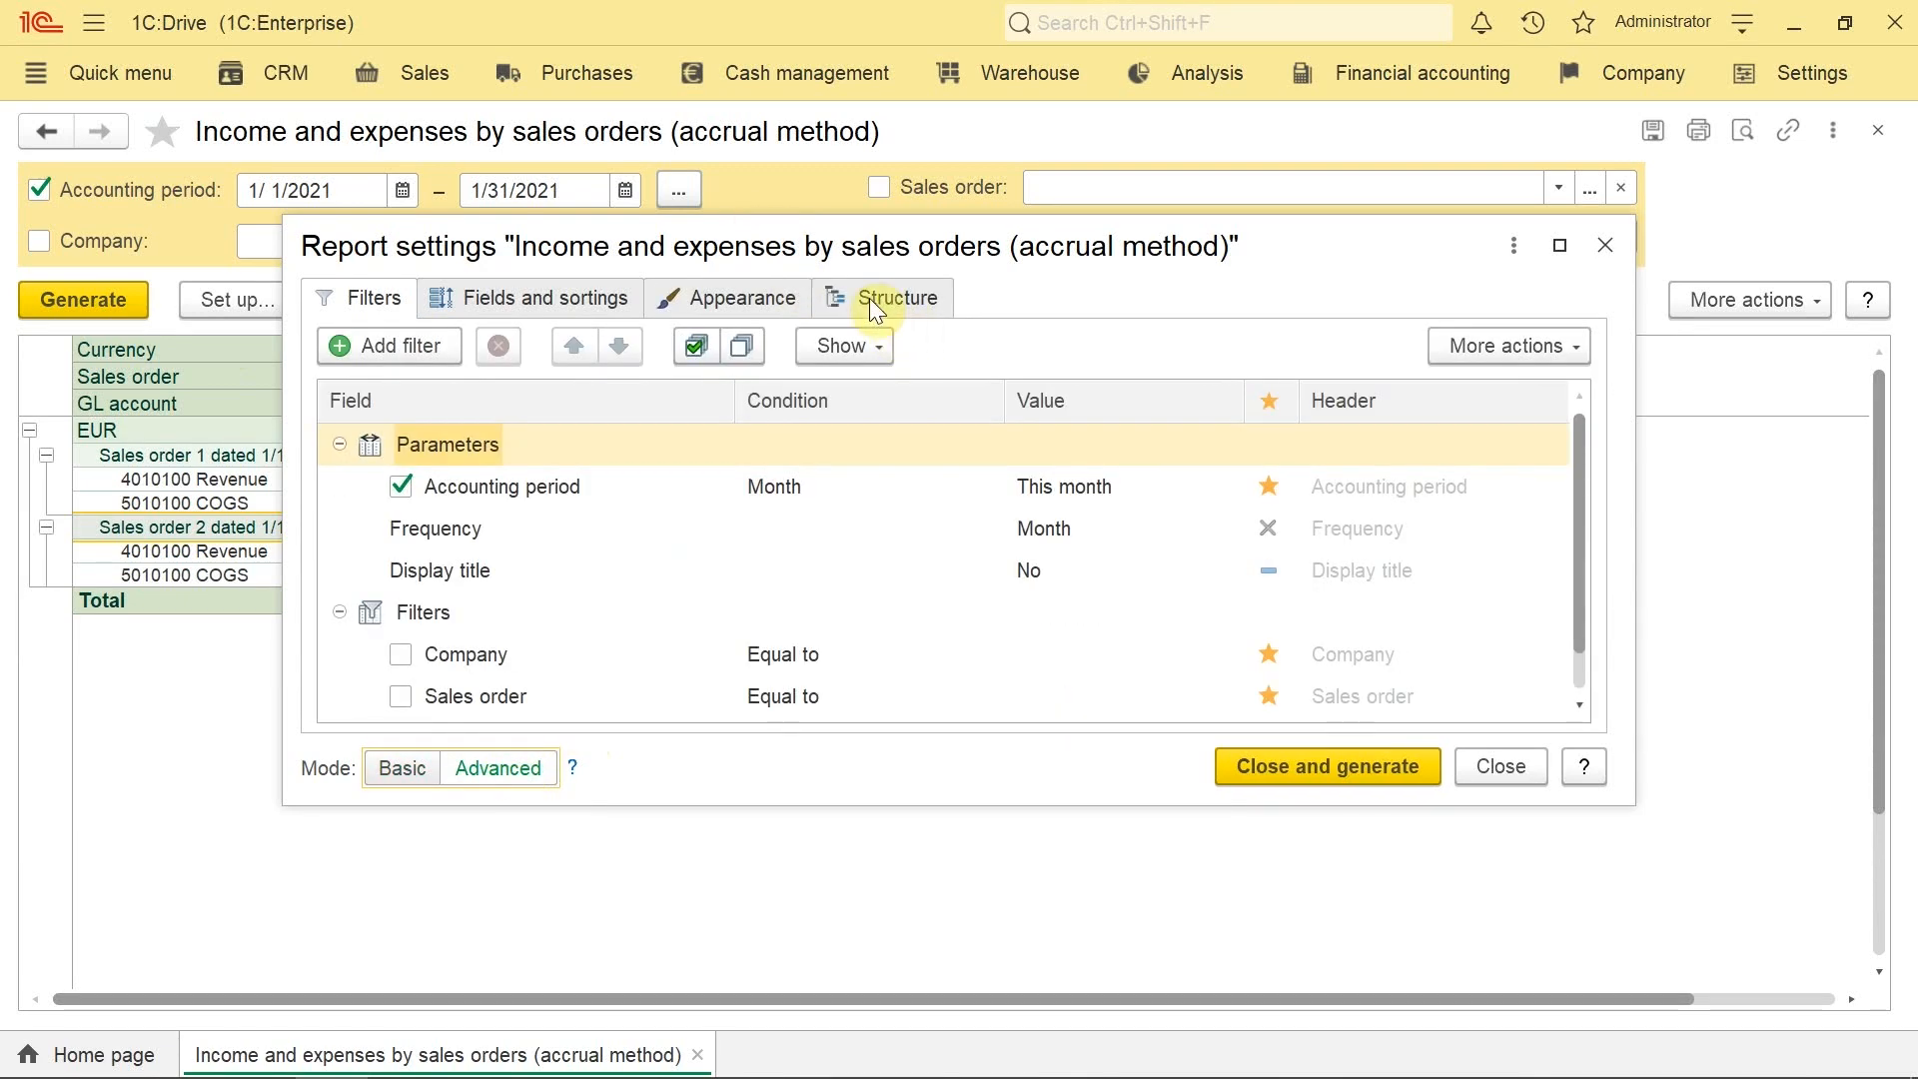
{"action": "left_click", "coordinate": [870, 299]}
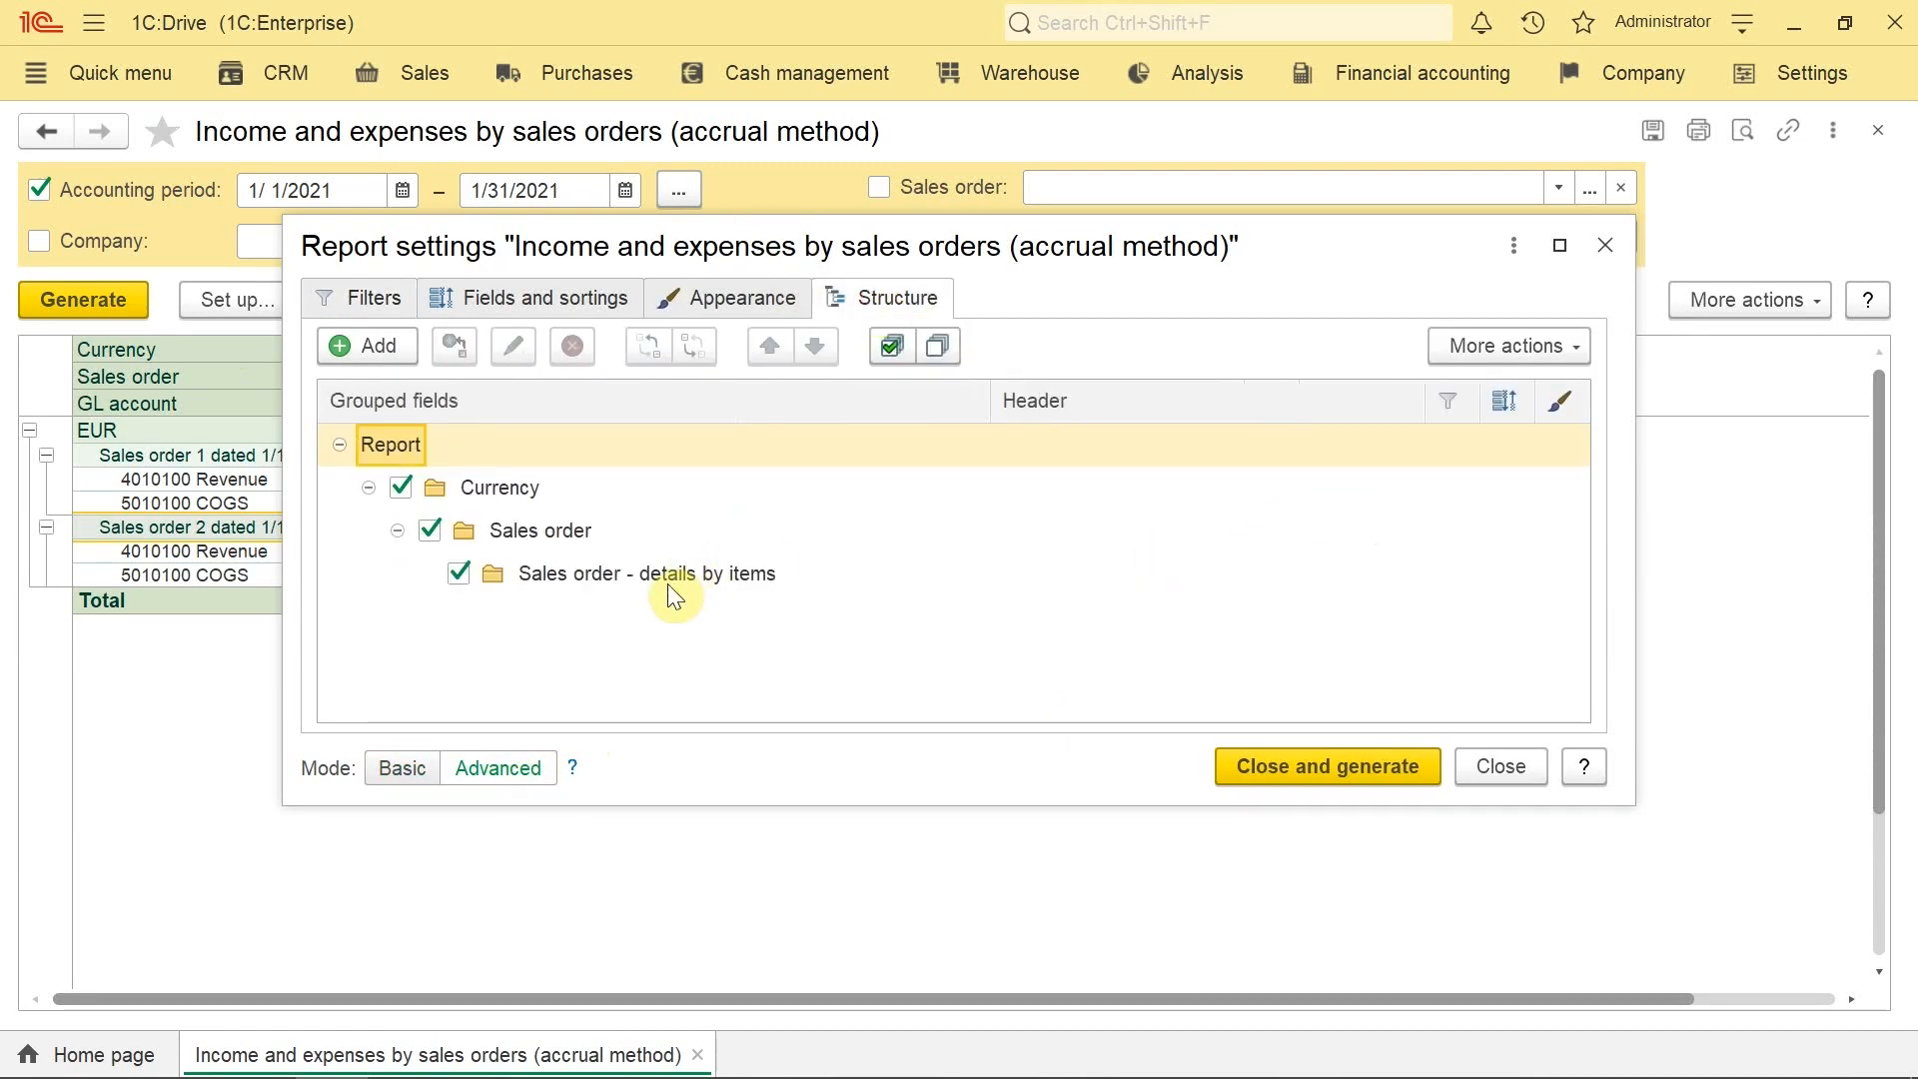
{"action": "left_click", "coordinate": [544, 531]}
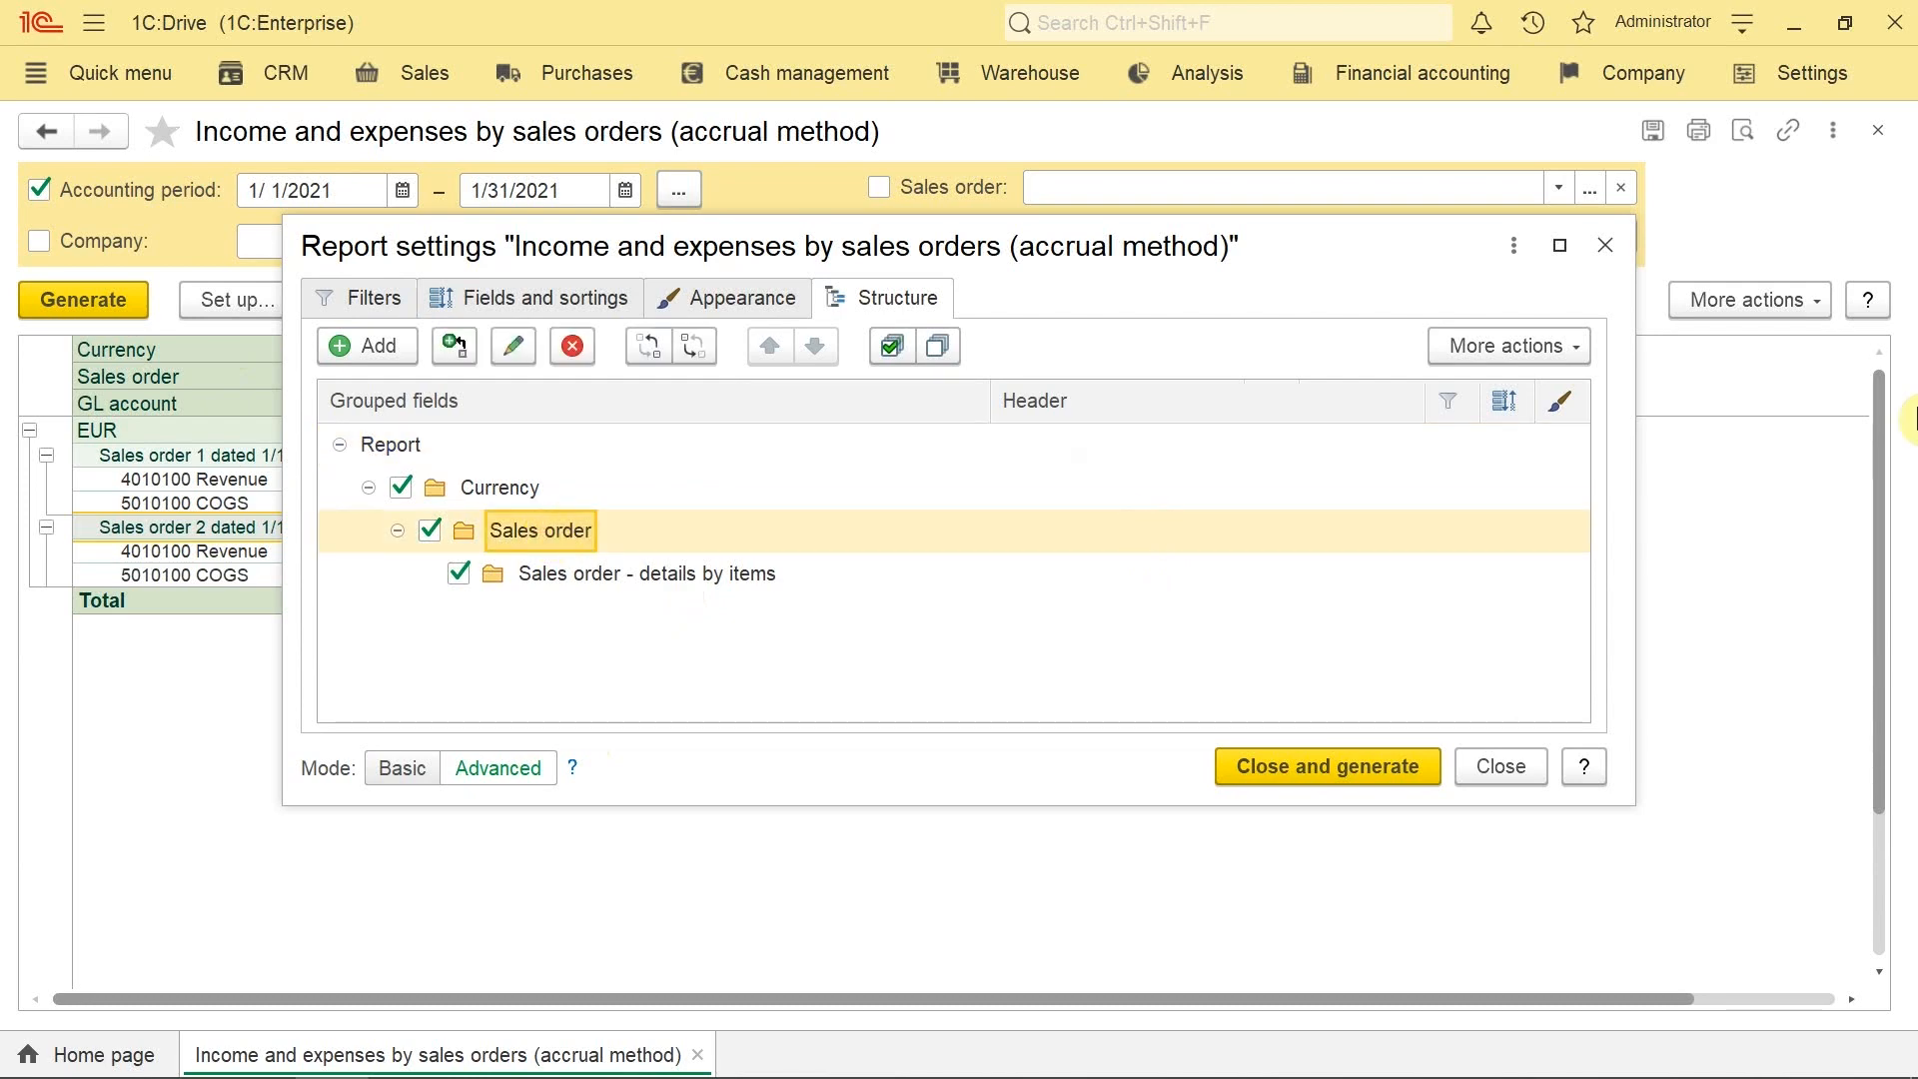
{"action": "key", "text": "Delete"}
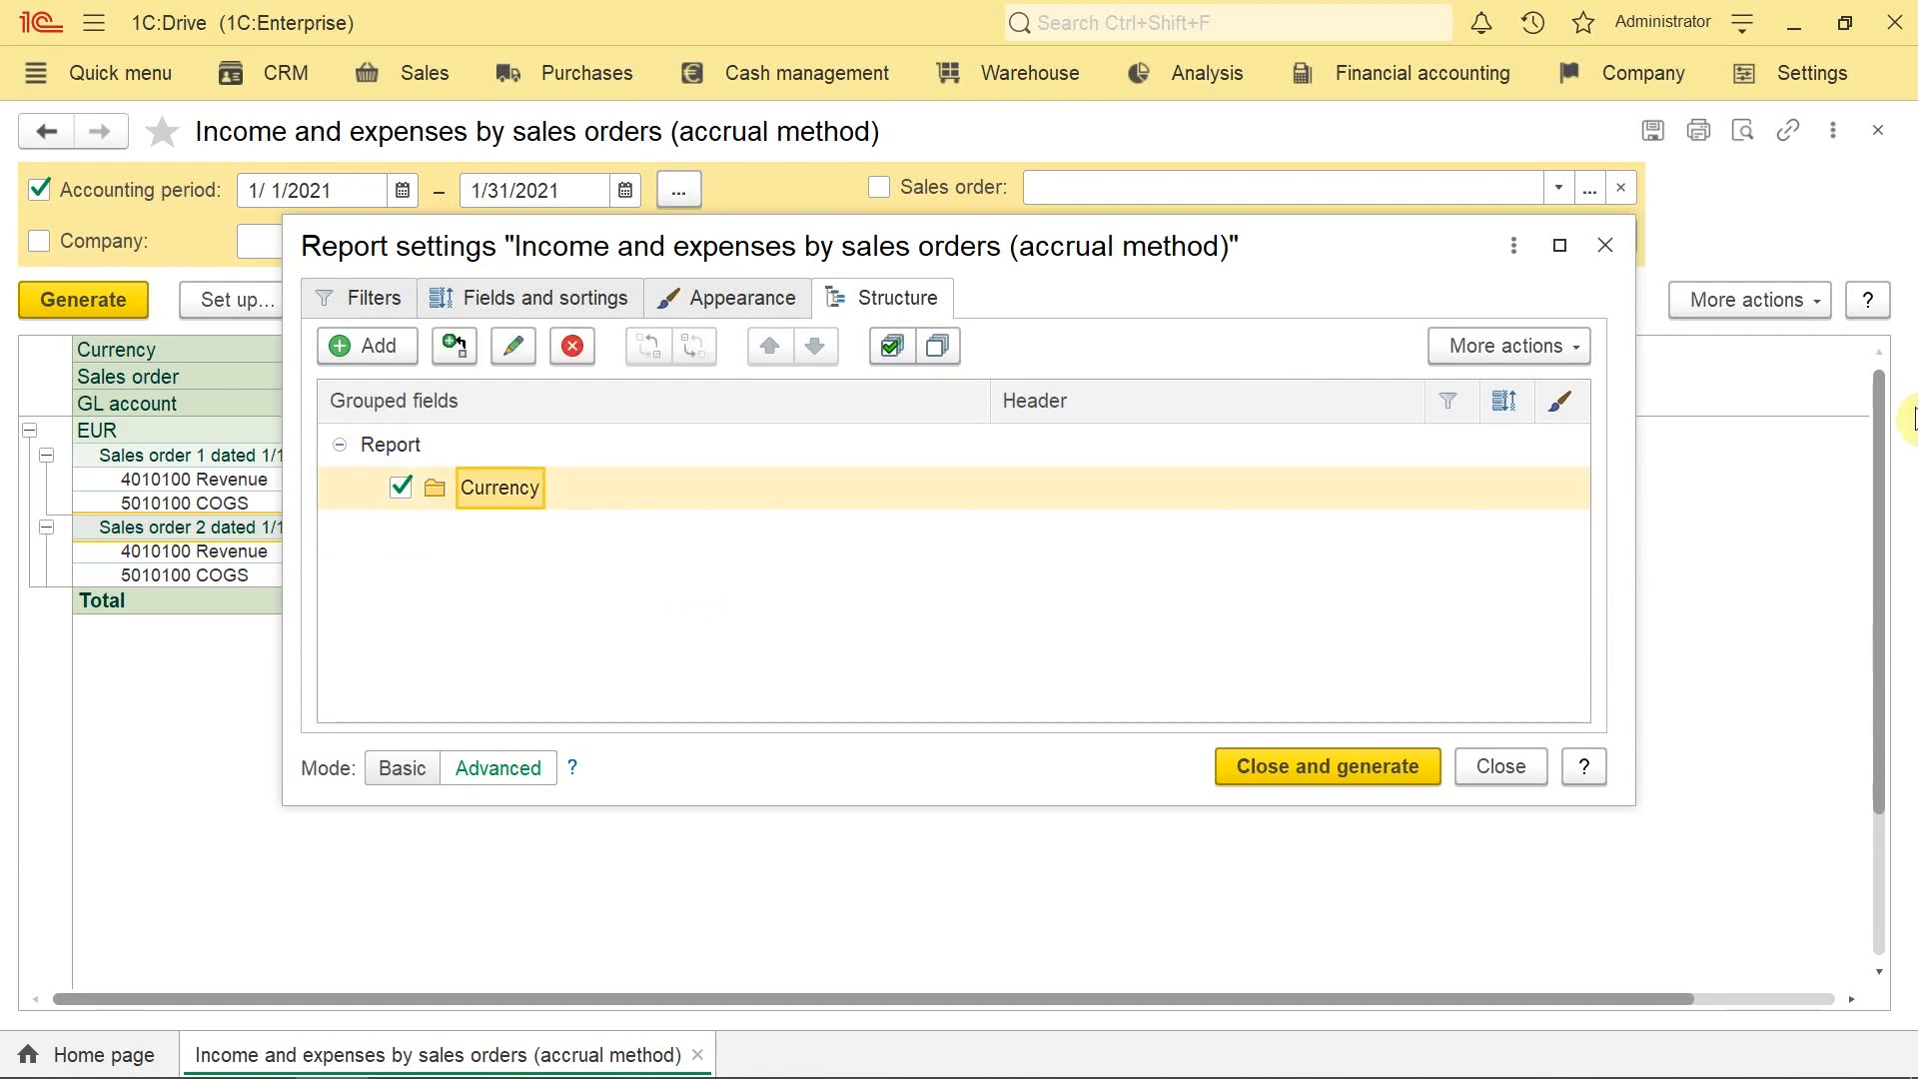
Step: Add the sales order's Contract field as a grouping under Currency and regenerate the report
{"action": "left_click", "coordinate": [345, 344]}
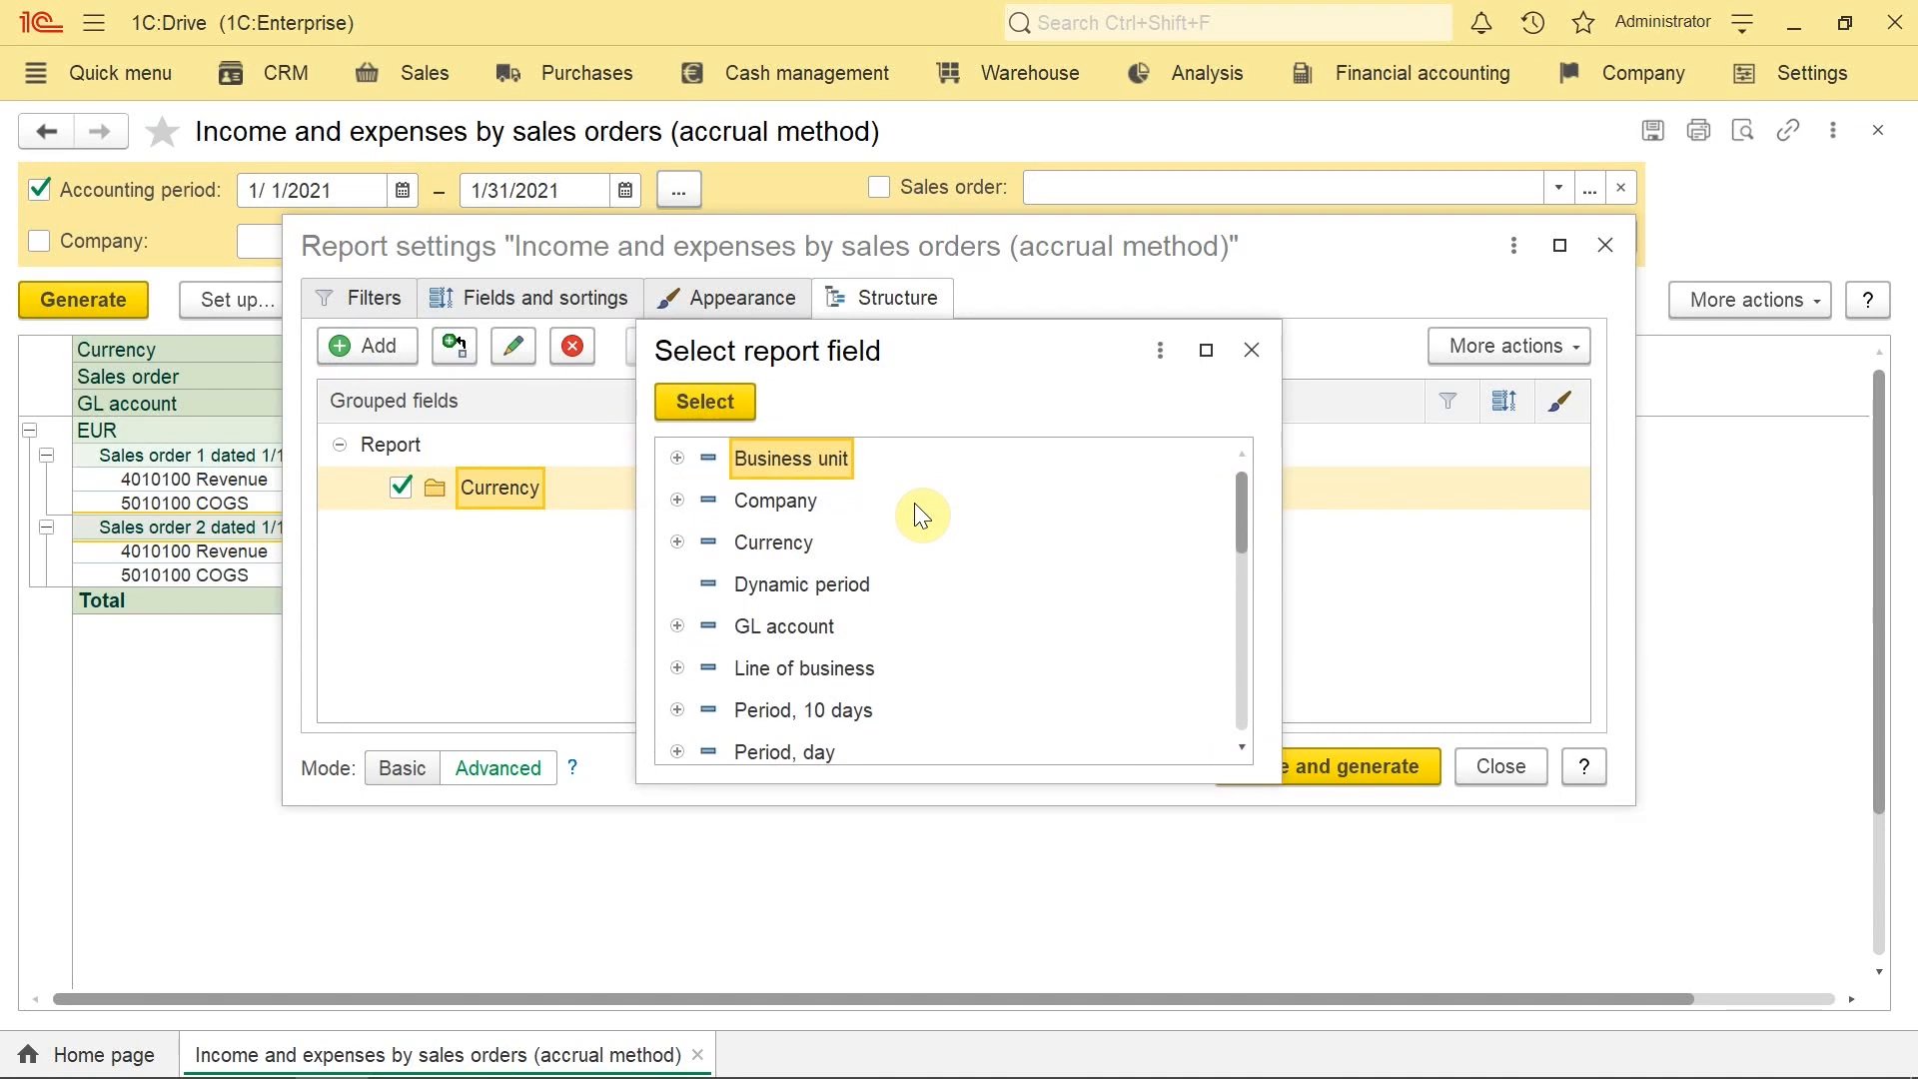
{"action": "scroll", "coordinate": [810, 603], "scroll_direction": "down", "scroll_amount": 5}
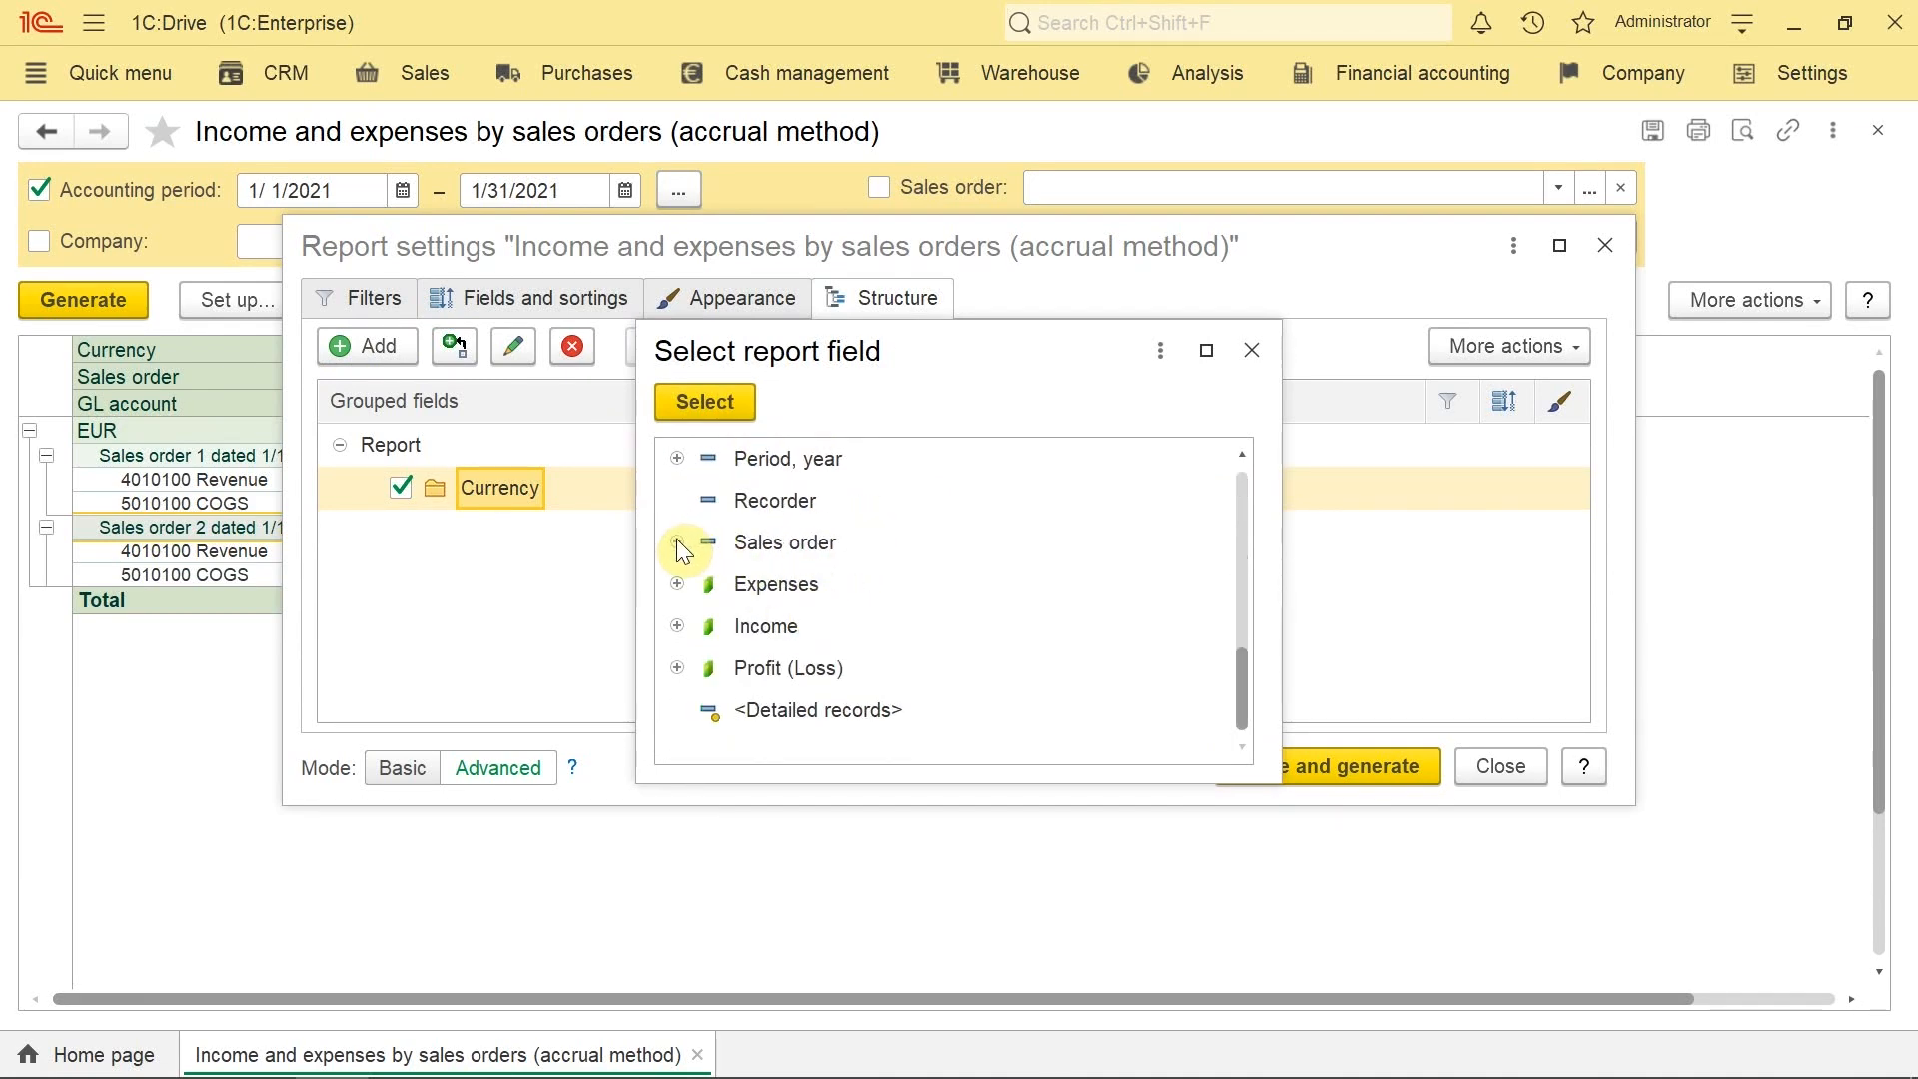
{"action": "left_click", "coordinate": [677, 544]}
{"action": "scroll", "coordinate": [825, 612], "scroll_direction": "down", "scroll_amount": 3}
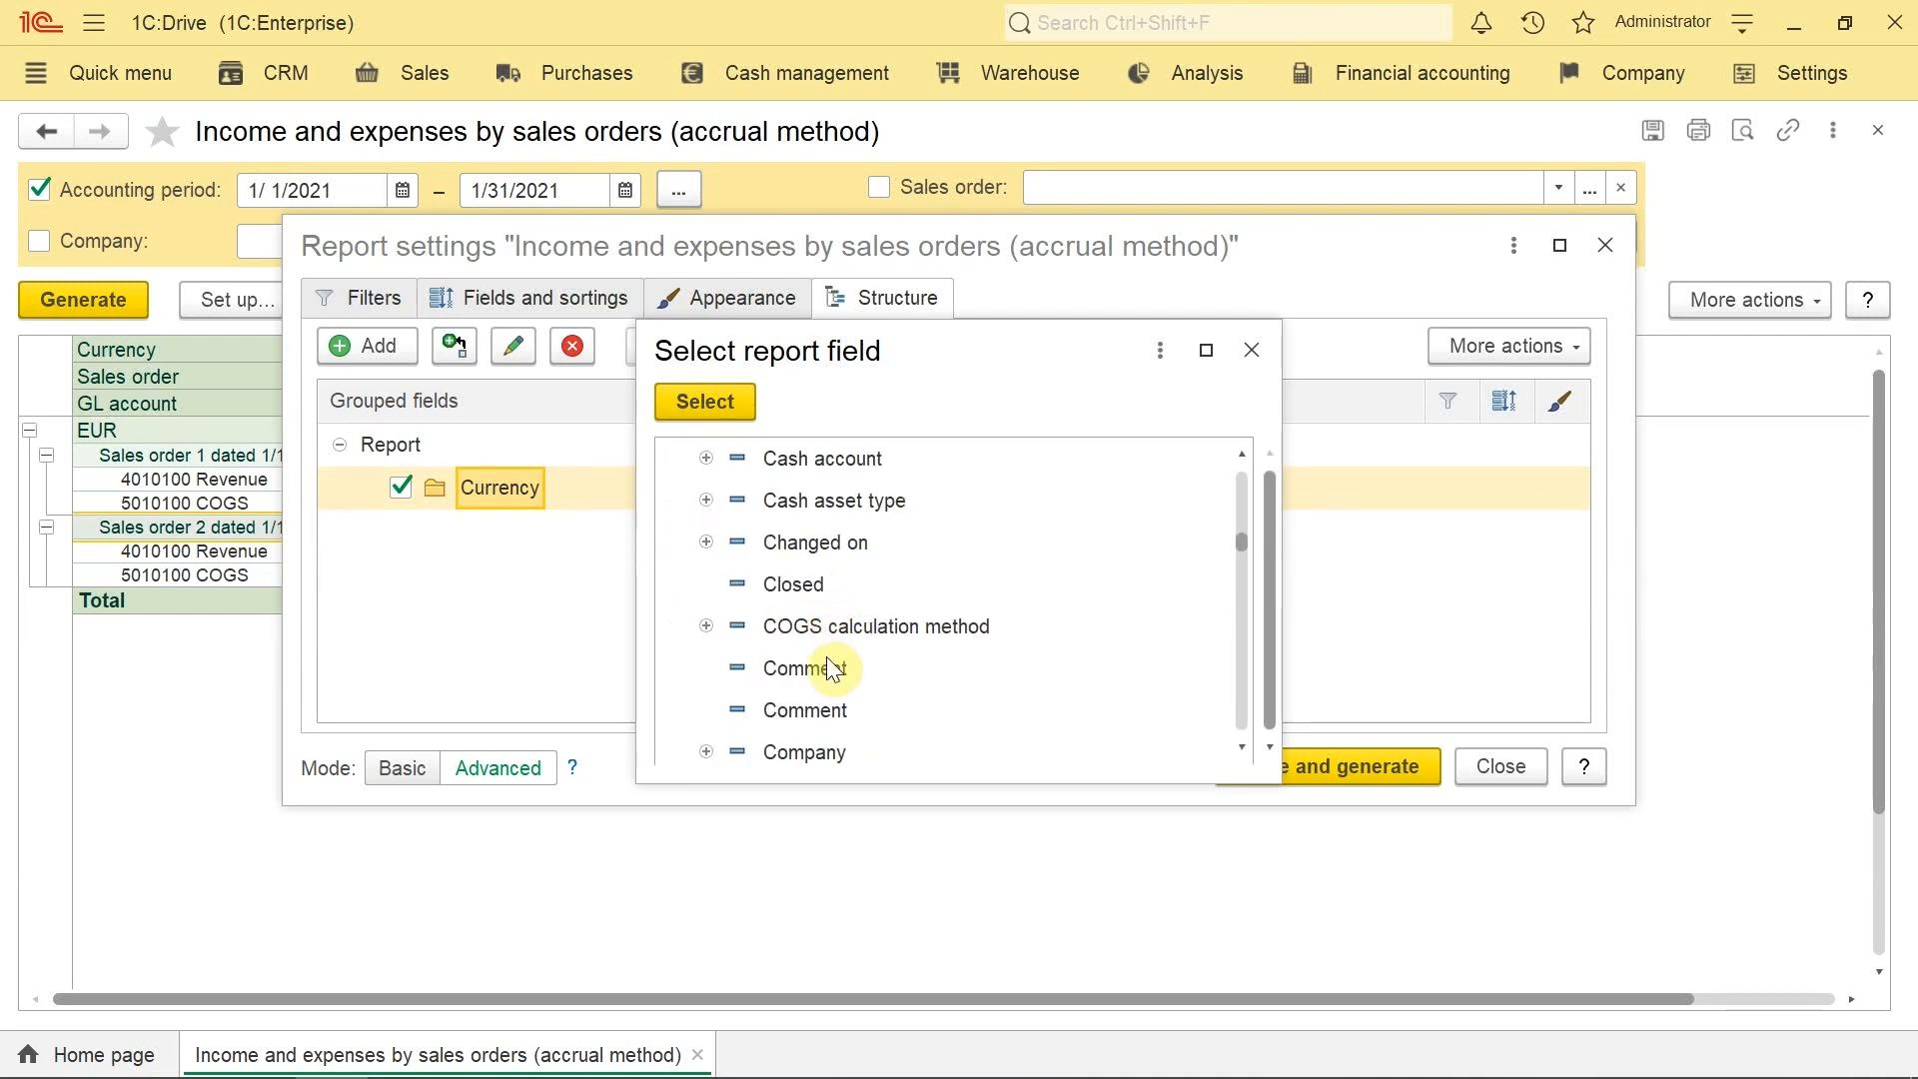
{"action": "scroll", "coordinate": [814, 649], "scroll_direction": "down", "scroll_amount": 3}
{"action": "scroll", "coordinate": [819, 687], "scroll_direction": "down", "scroll_amount": 3}
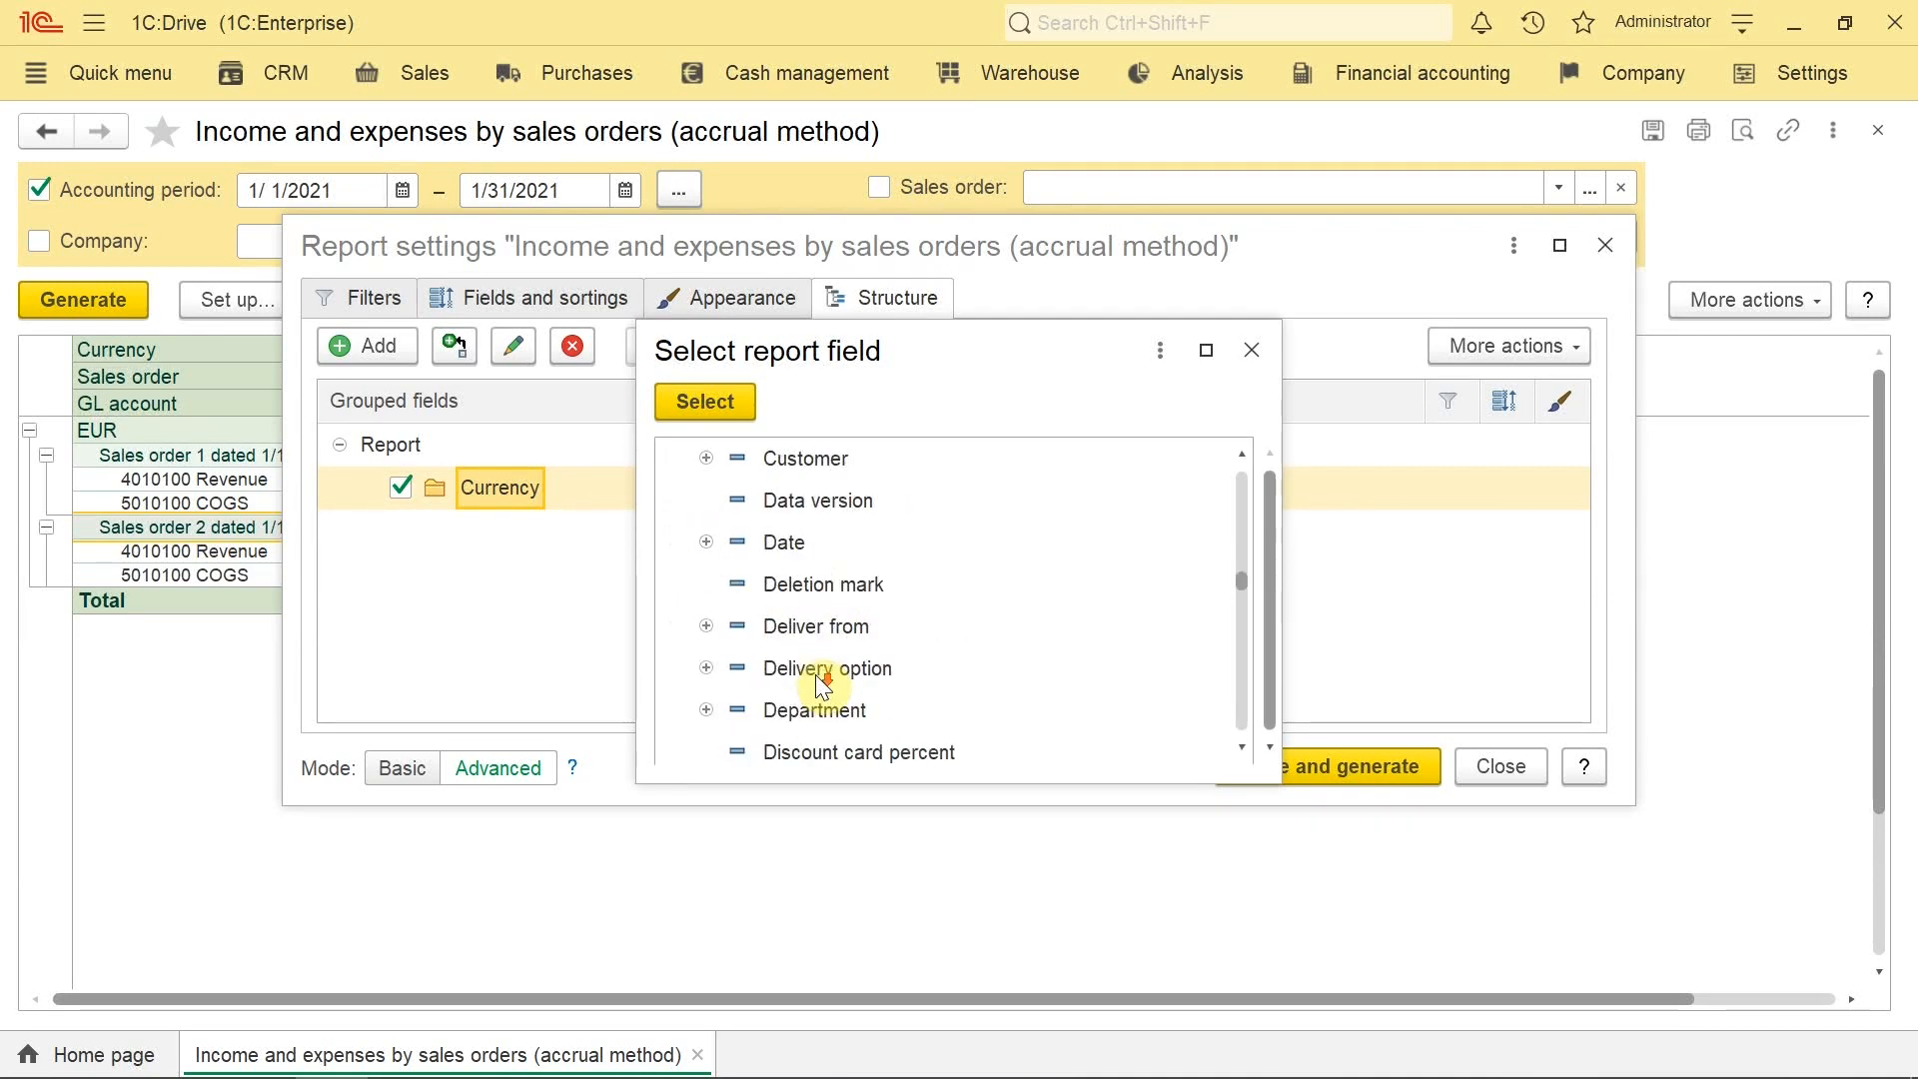
{"action": "scroll", "coordinate": [814, 587], "scroll_direction": "up", "scroll_amount": 3}
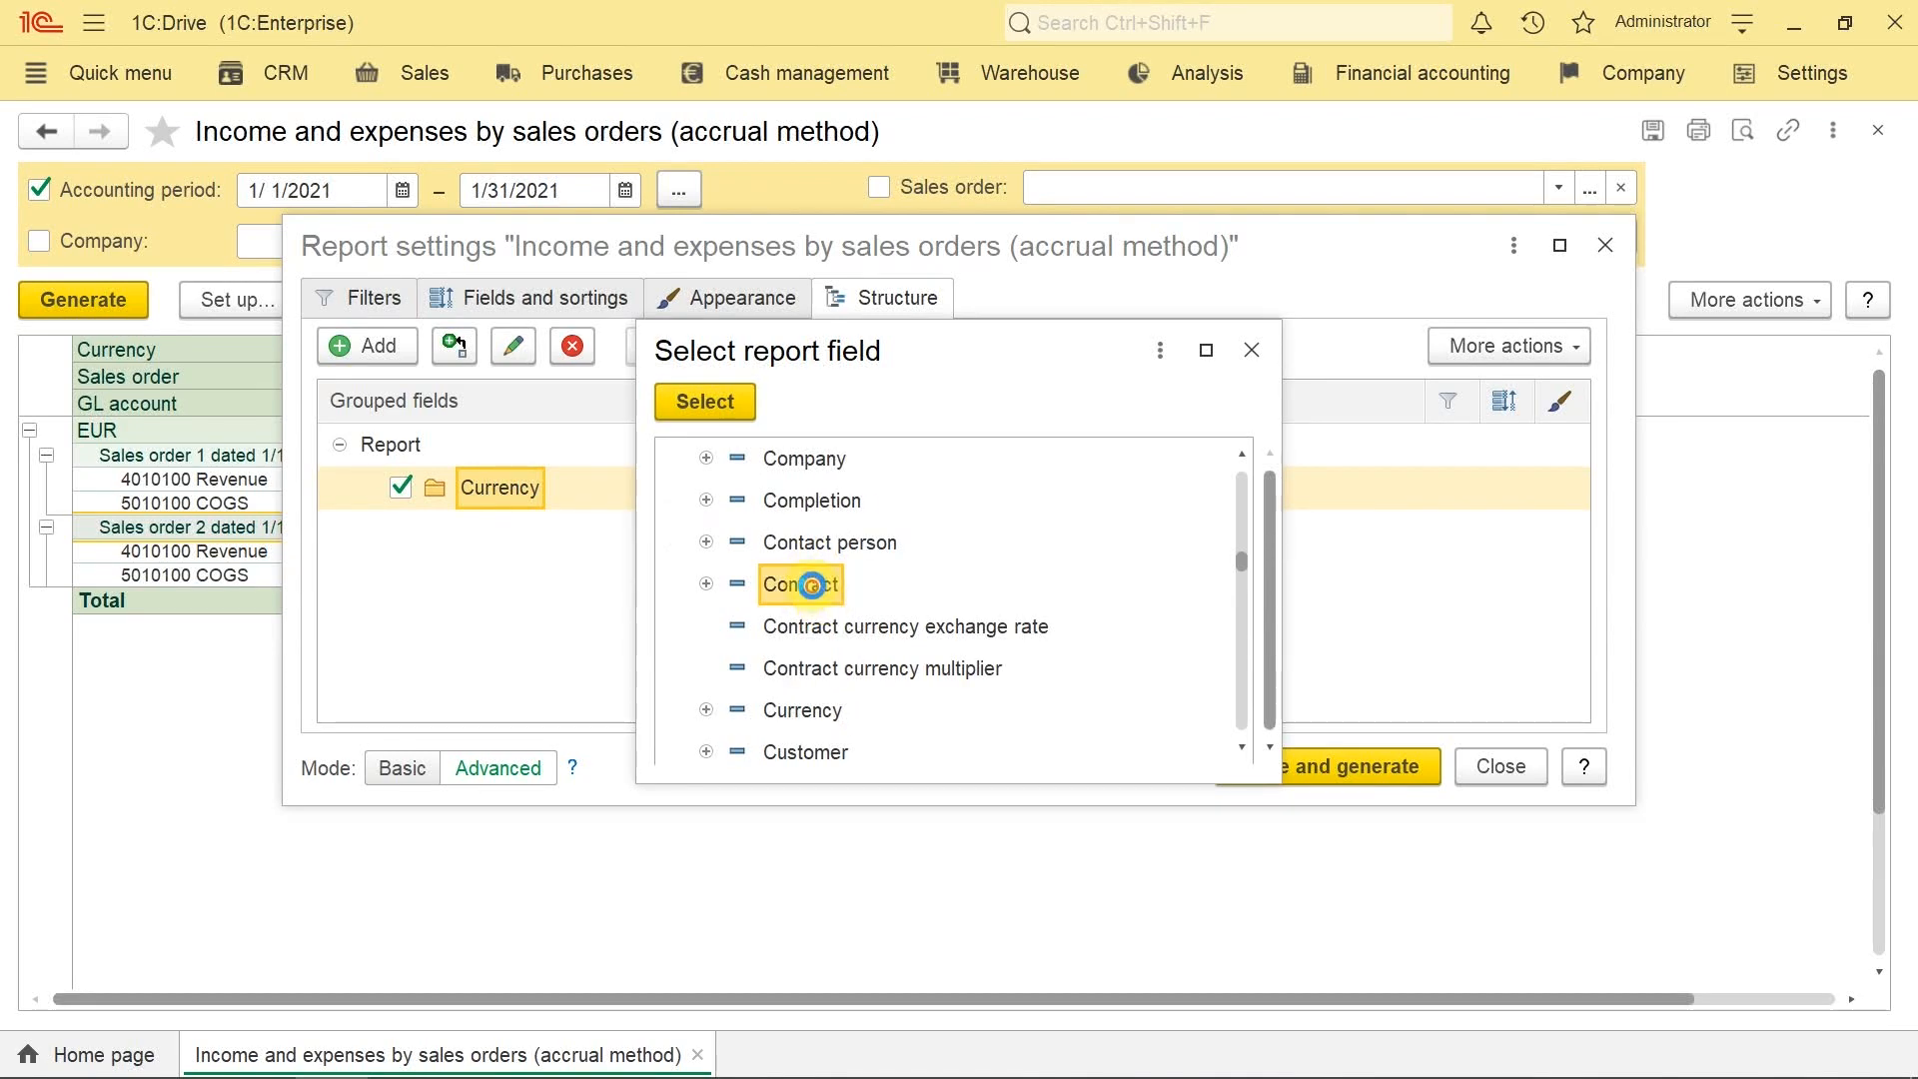
{"action": "double_click", "coordinate": [811, 585]}
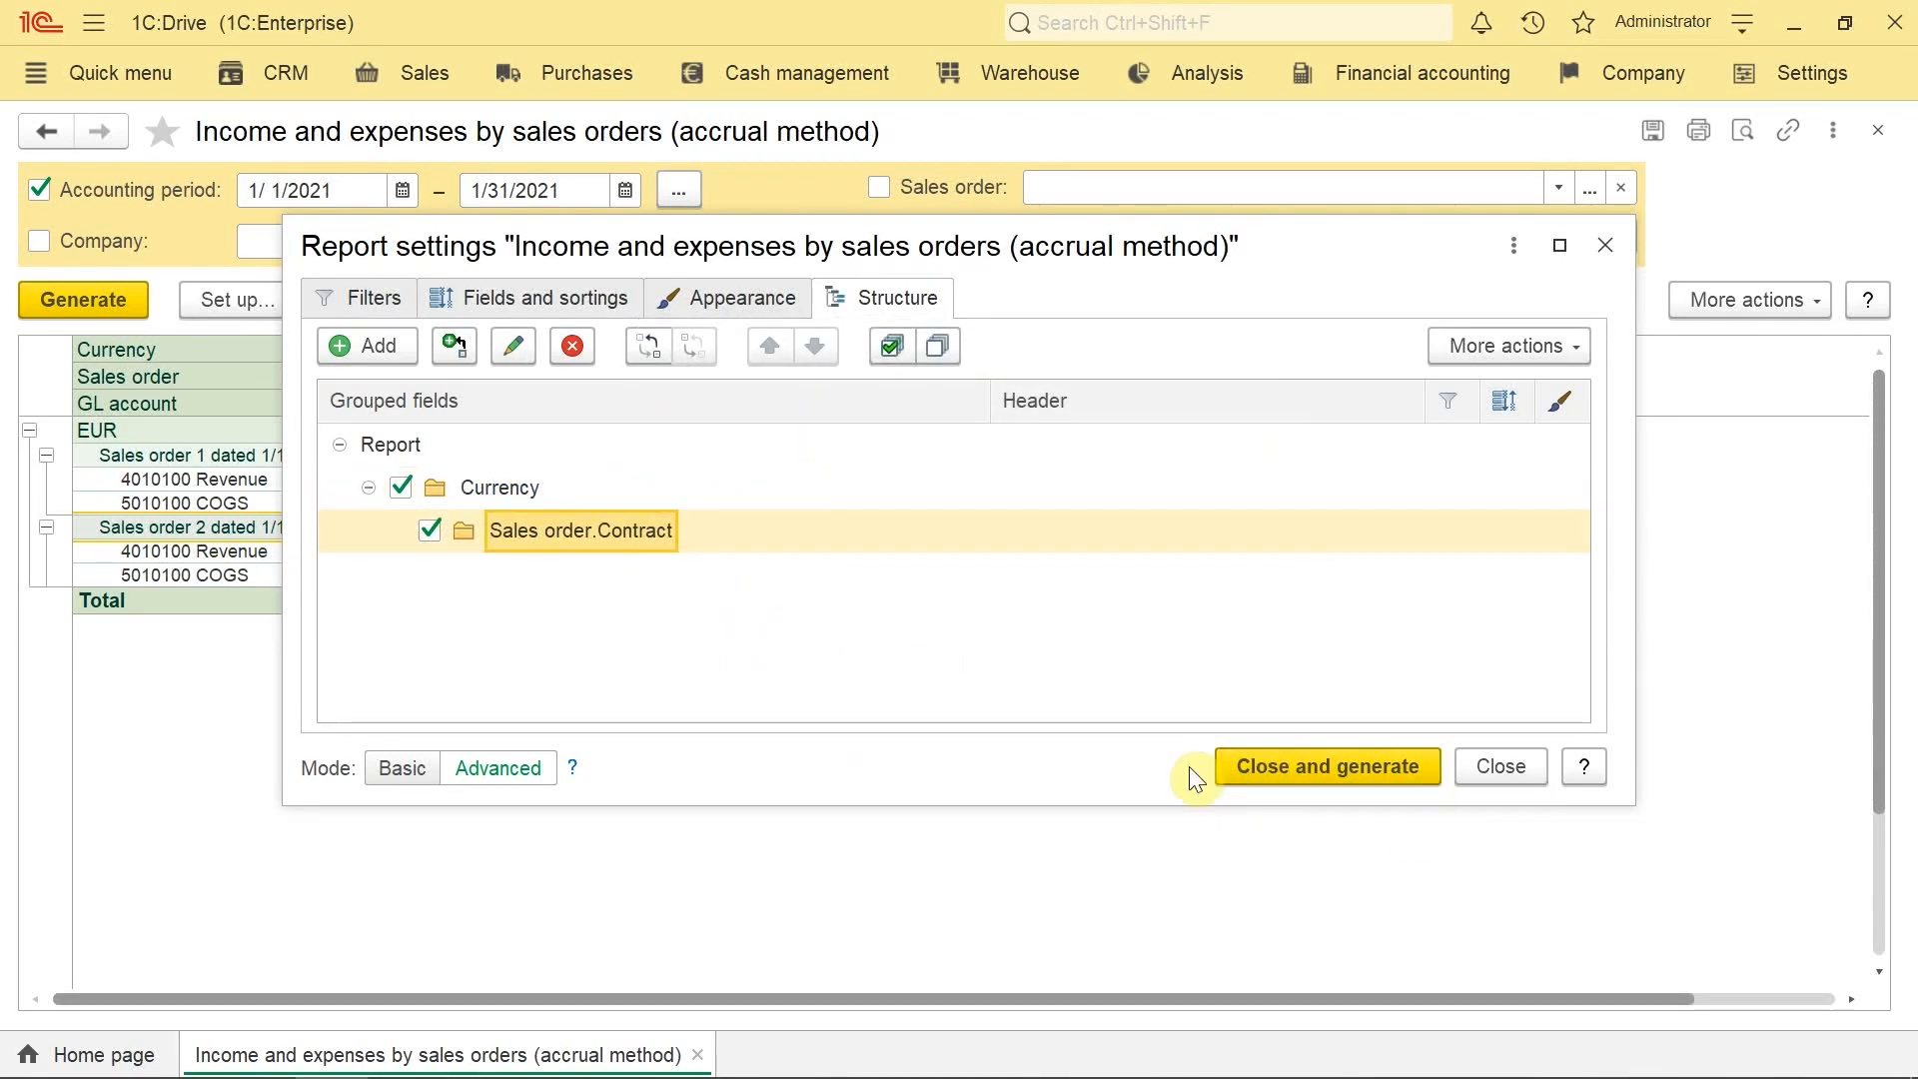
{"action": "left_click", "coordinate": [1297, 771]}
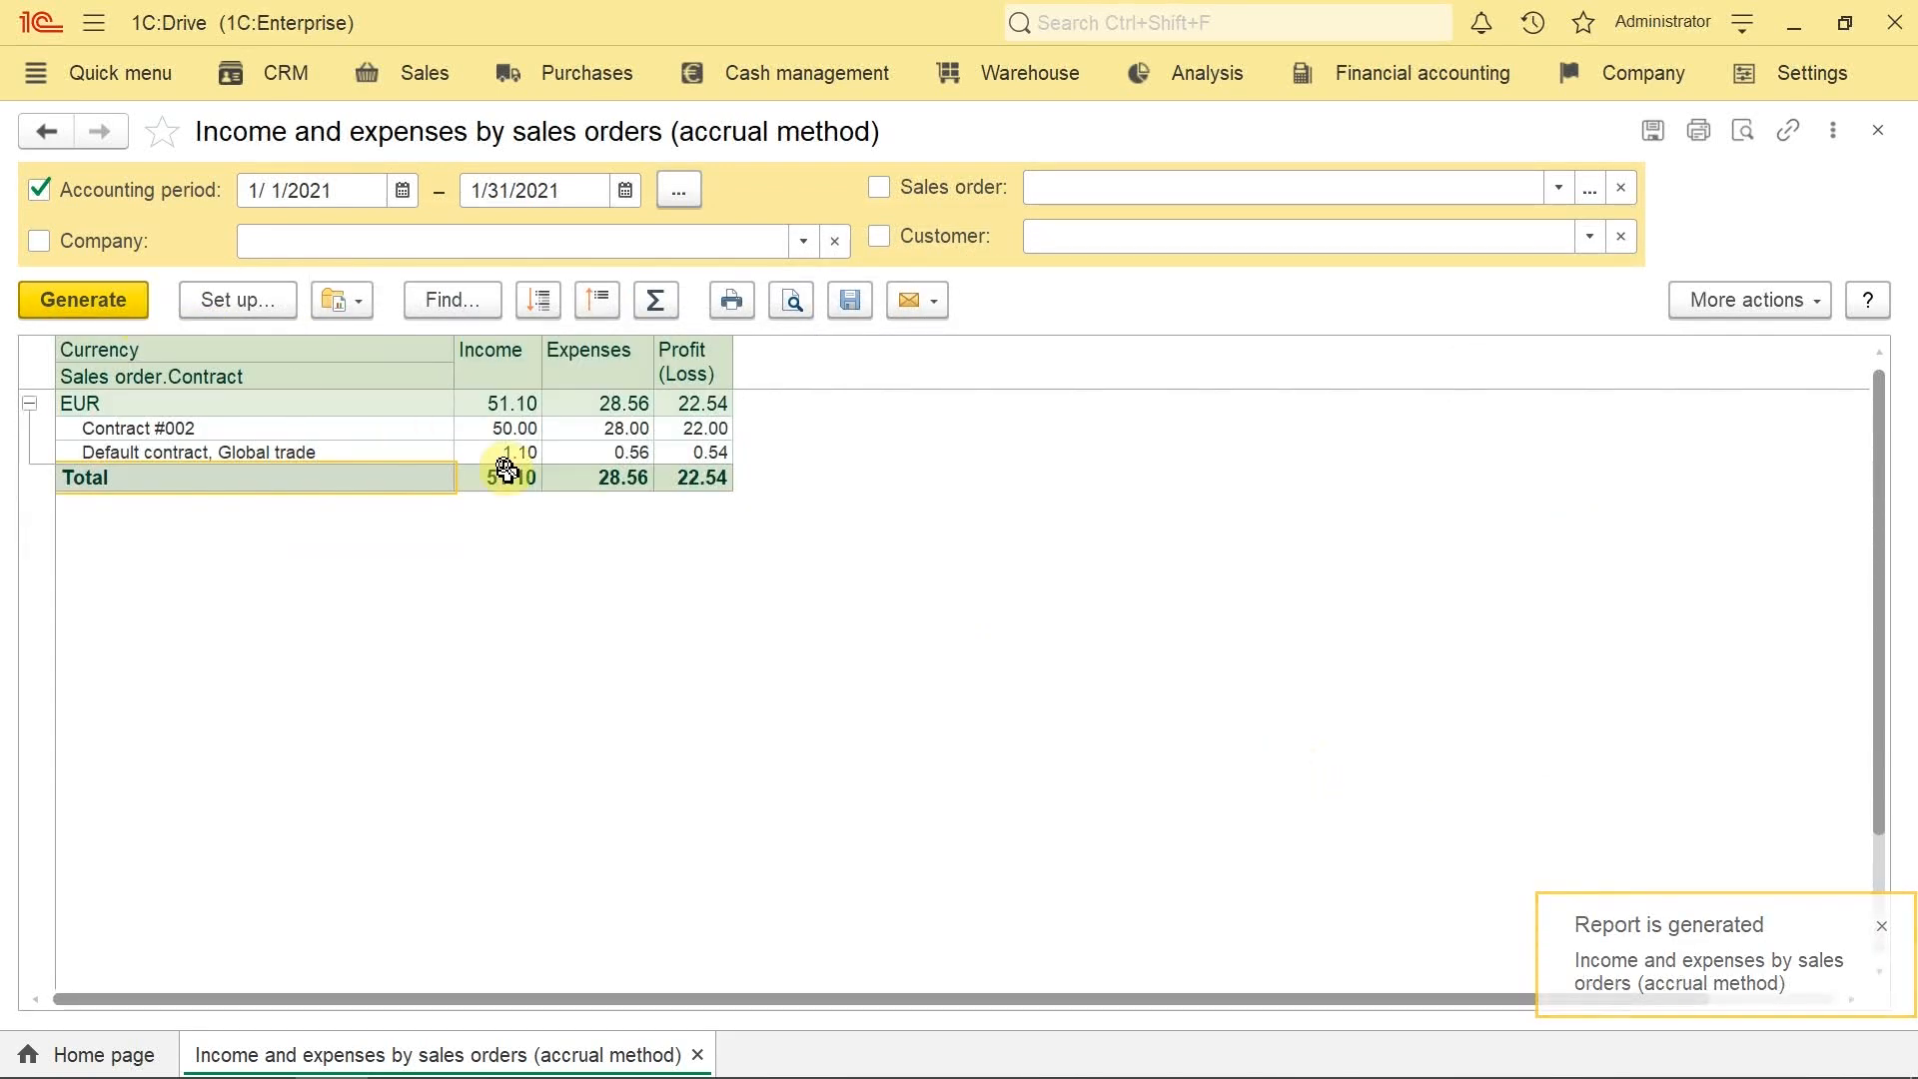
Step: Check the income and expense lines by contract, and close the report without saving the modified report option
{"action": "left_click", "coordinate": [193, 431]}
{"action": "left_click", "coordinate": [199, 444]}
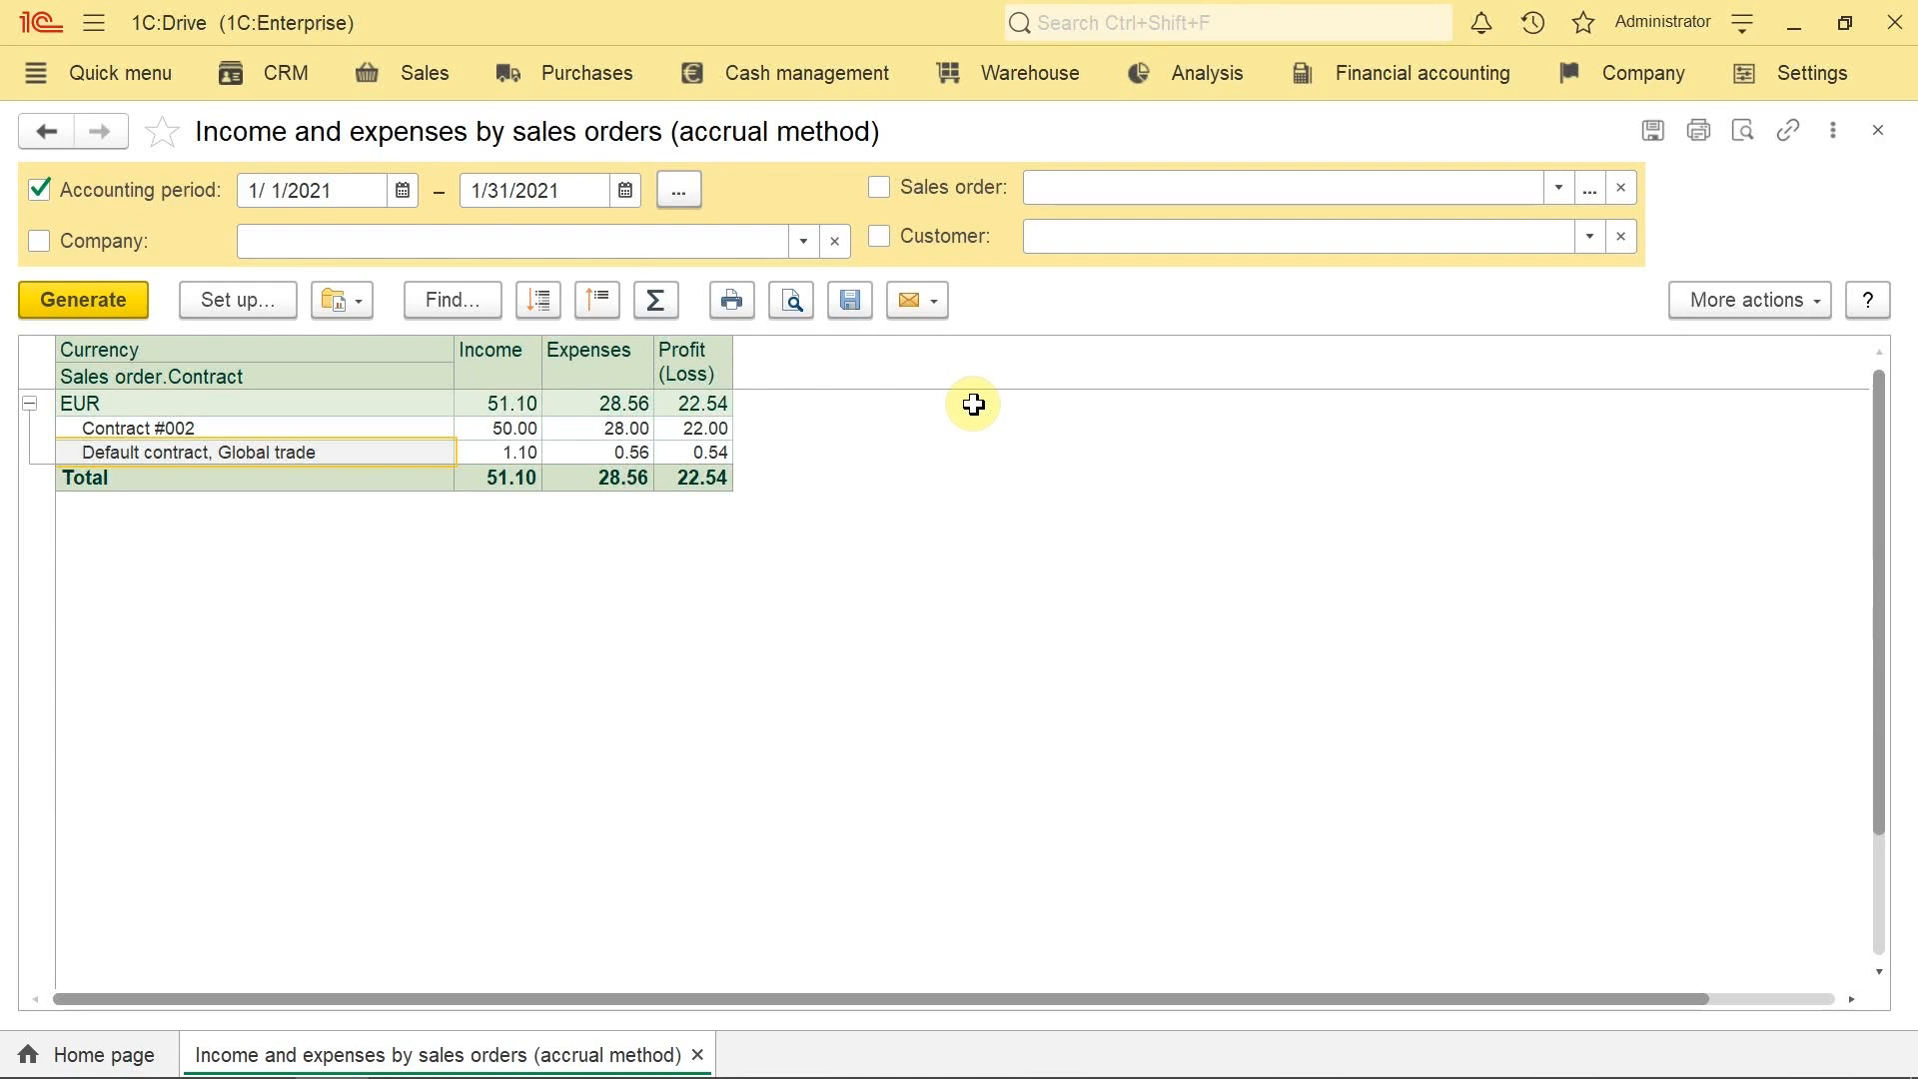
{"action": "key", "text": "Escape"}
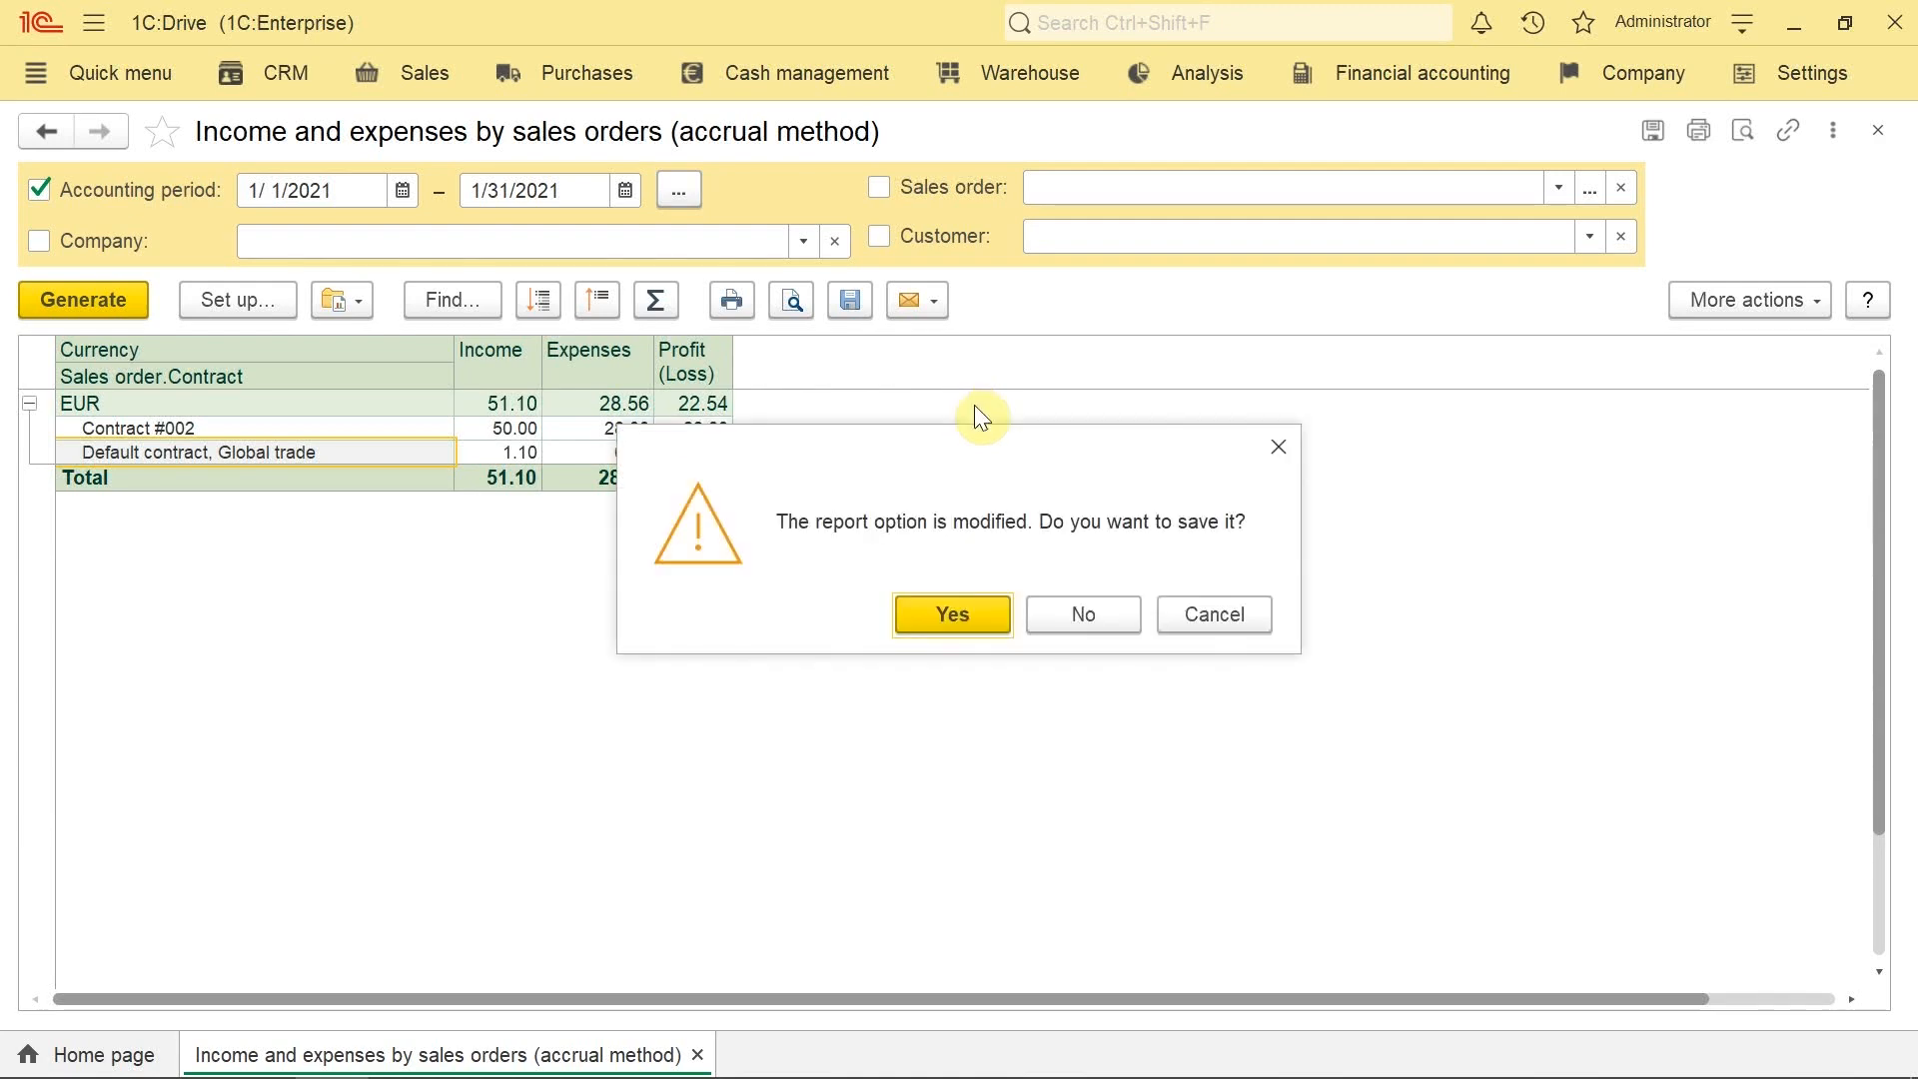
{"action": "left_click", "coordinate": [1087, 612]}
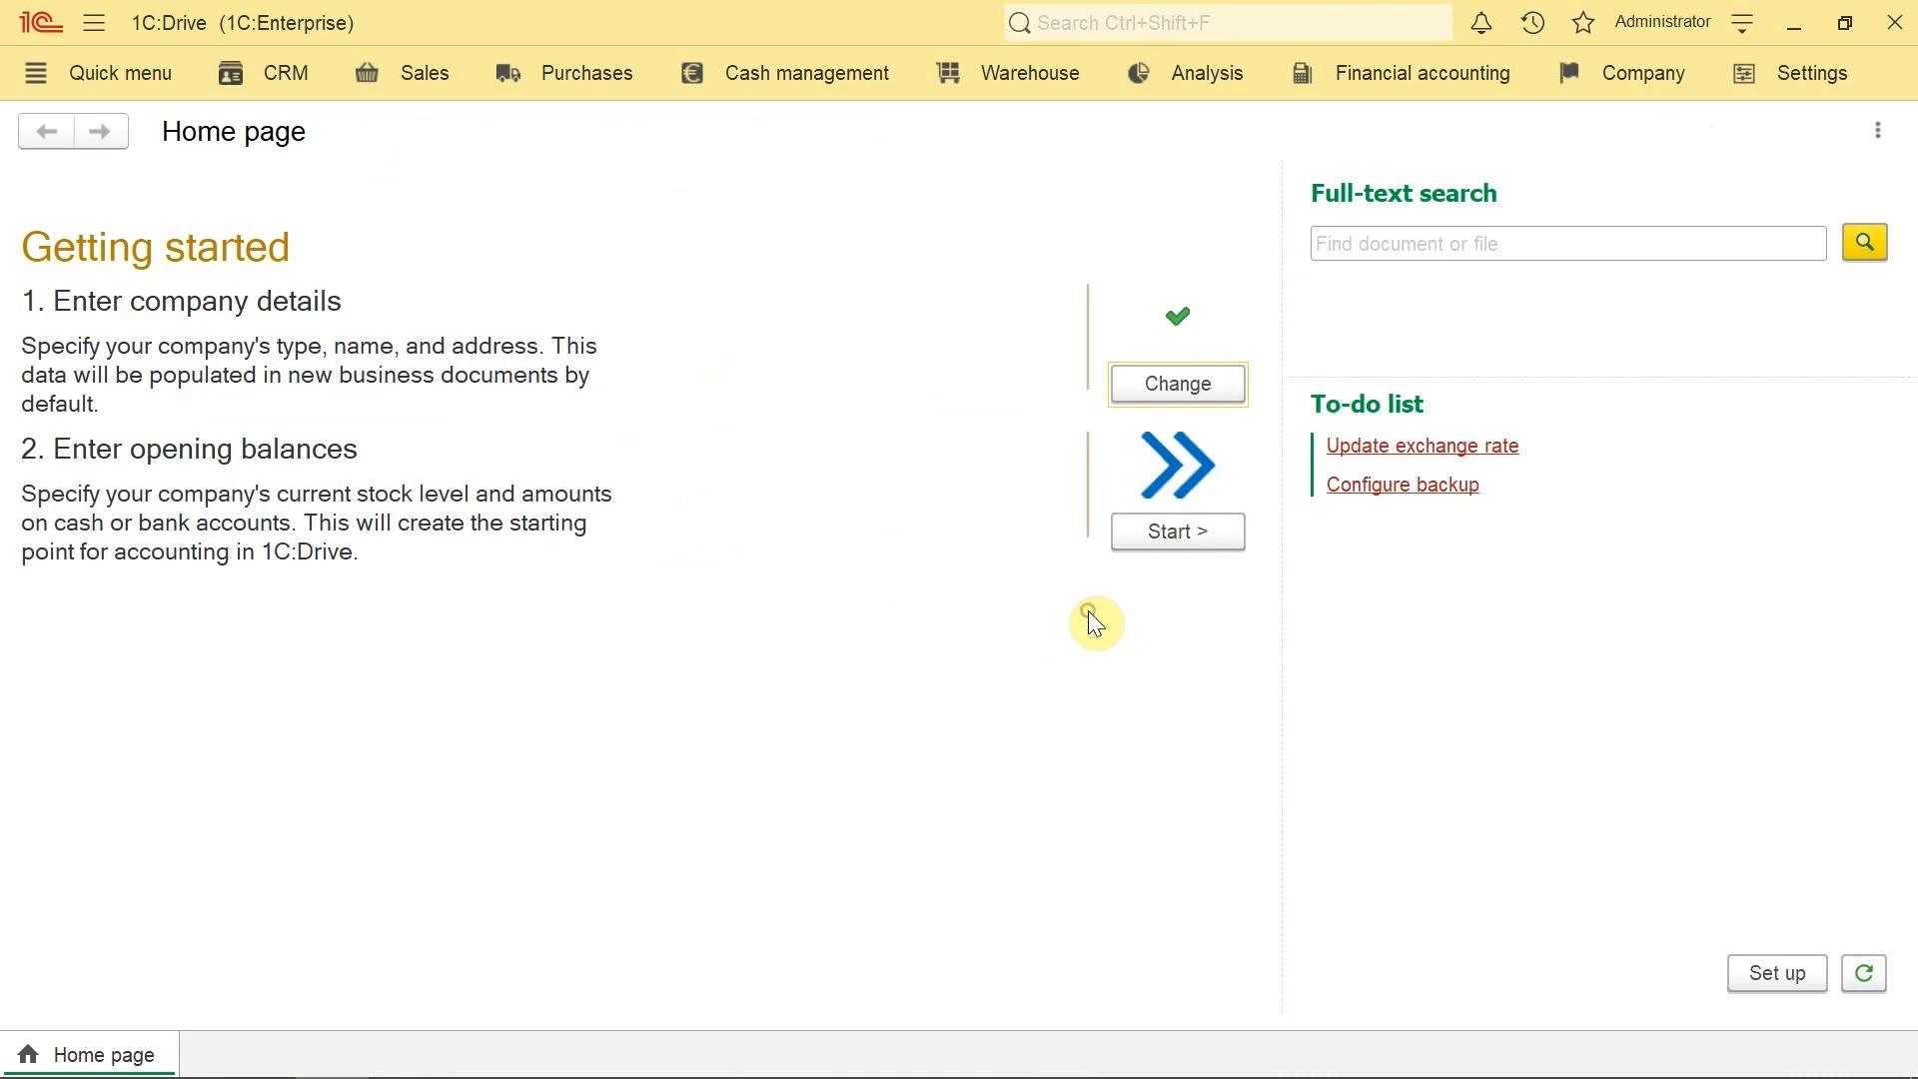